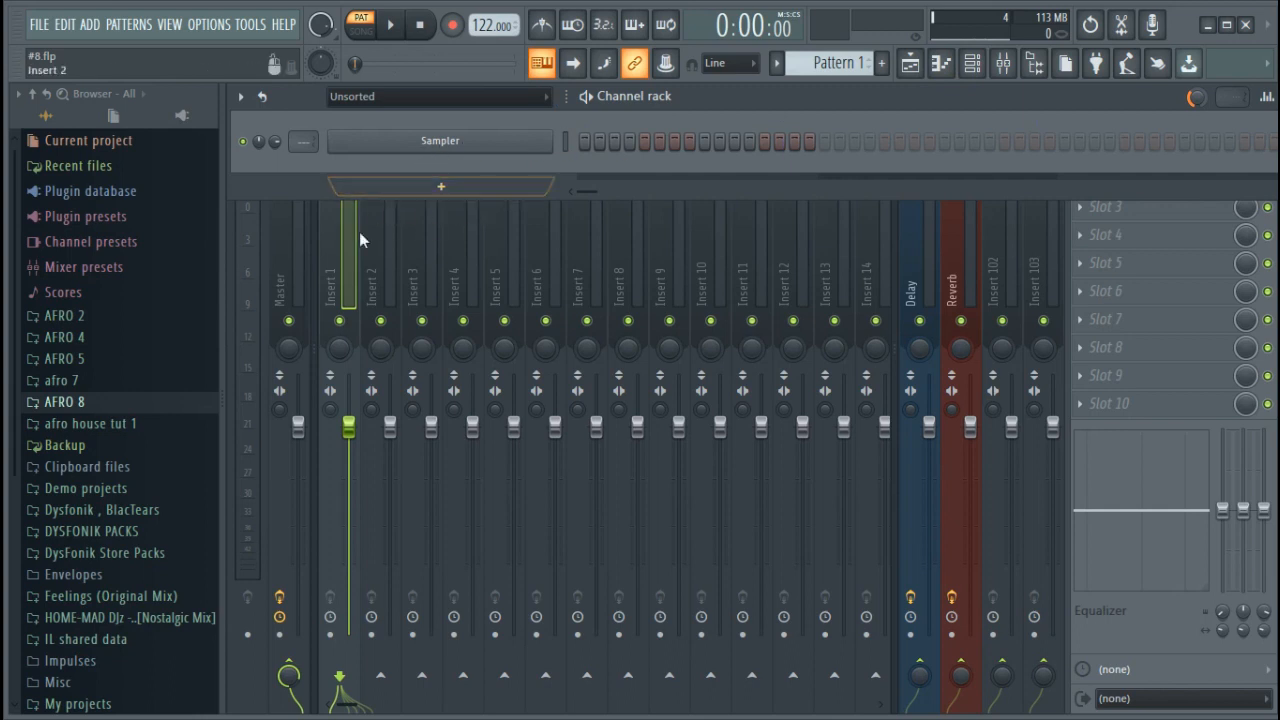
Expand the AFRO 8 sample folder in the browser
click(89, 401)
click(91, 404)
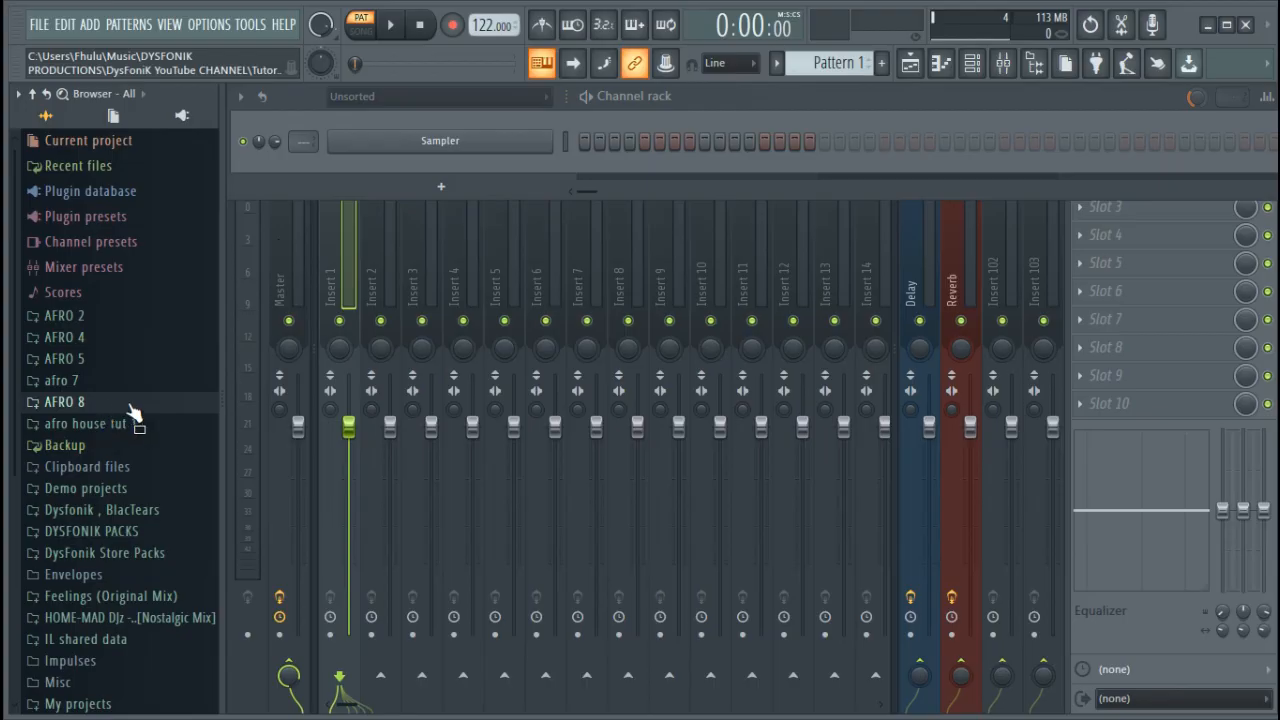
click(118, 404)
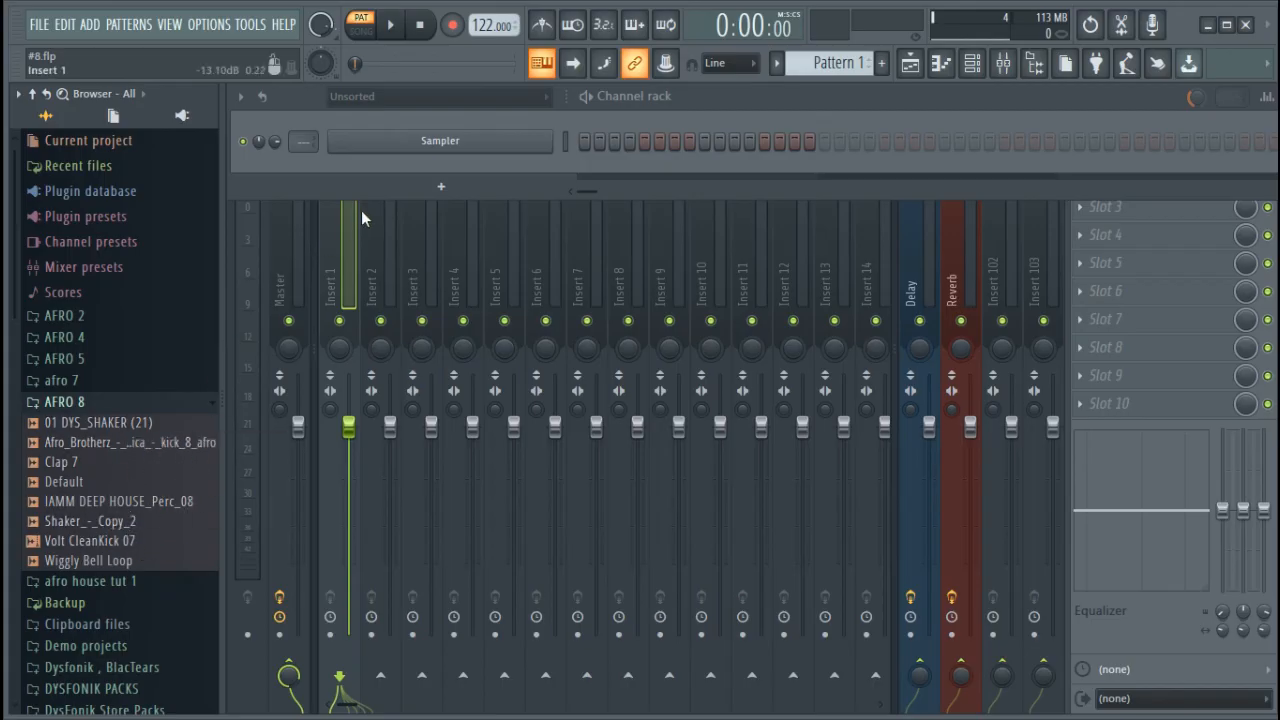
drag(150, 443, 137, 455)
Open the Sampler channel's piano roll and stamp a Minor 9th chord rooted on A7 at the start of bar 1
click(589, 140)
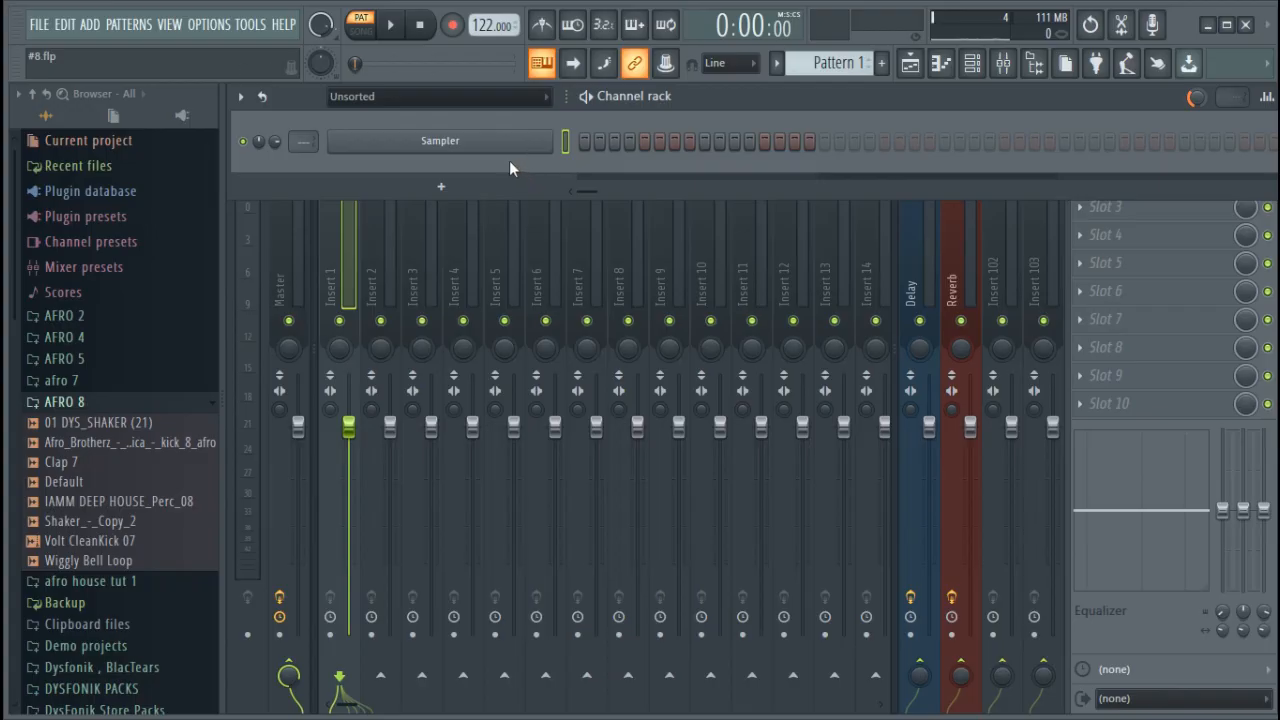
right_click(548, 141)
click(590, 142)
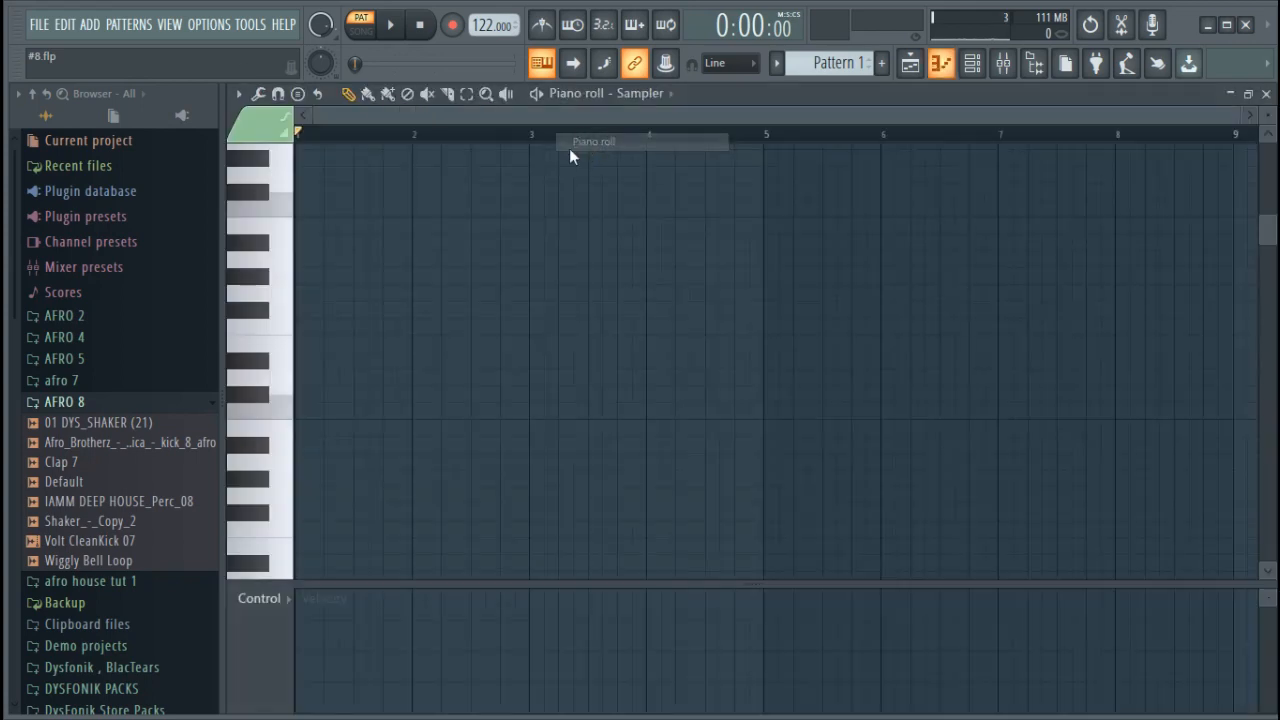
click(298, 94)
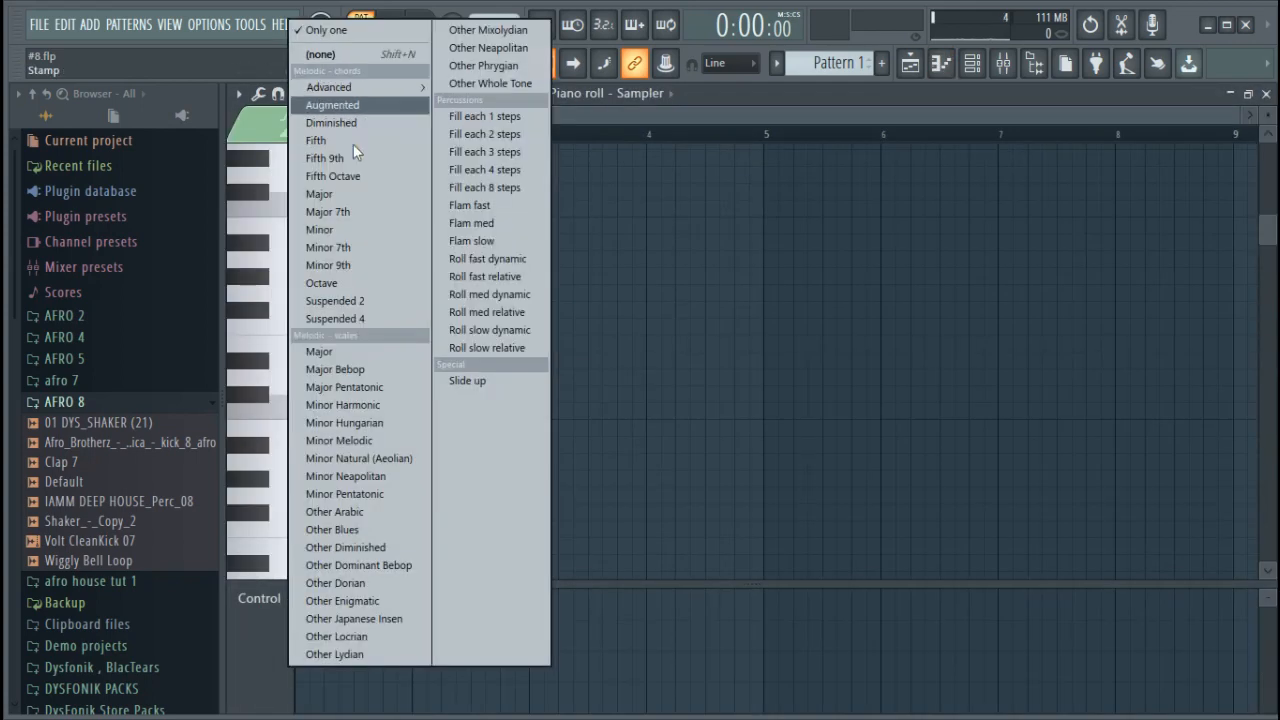
click(375, 262)
drag(351, 318, 314, 451)
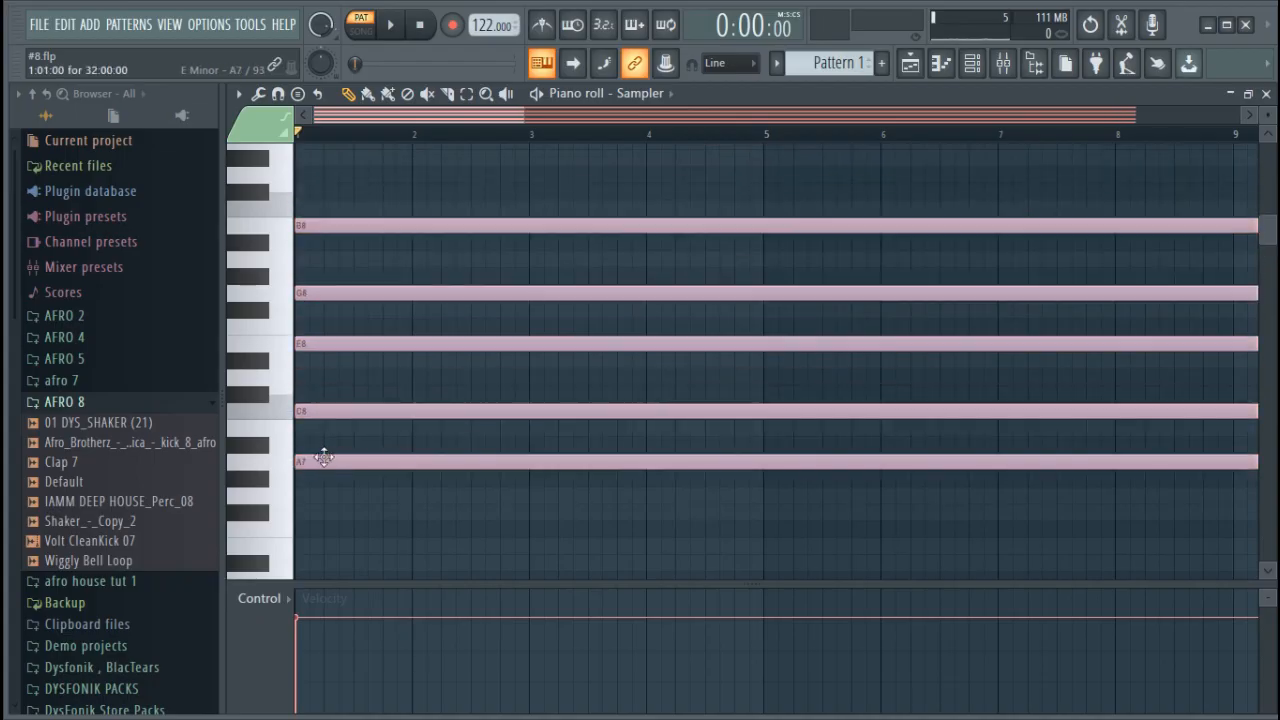
Copy the minor 9th chord down by octaves so that copies are rooted on A6 and A5
scroll(357, 444, down, 3)
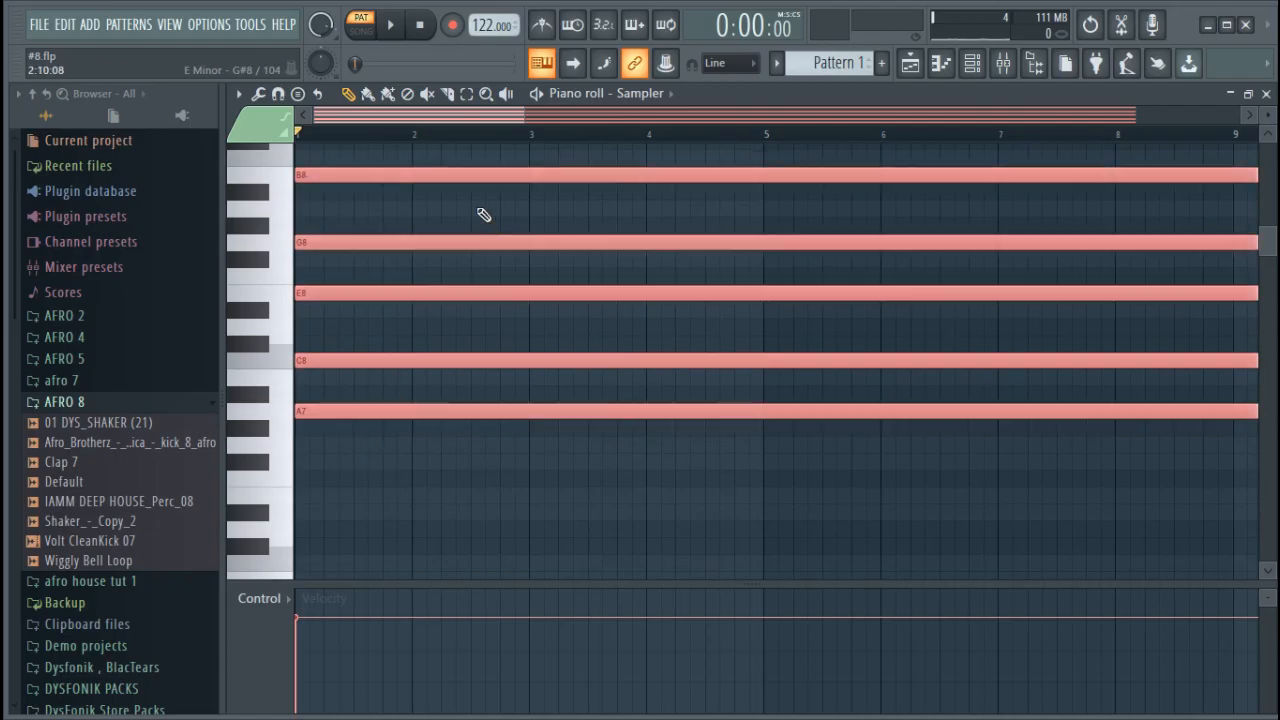
scroll(644, 121, down, 2)
drag(752, 113, 447, 117)
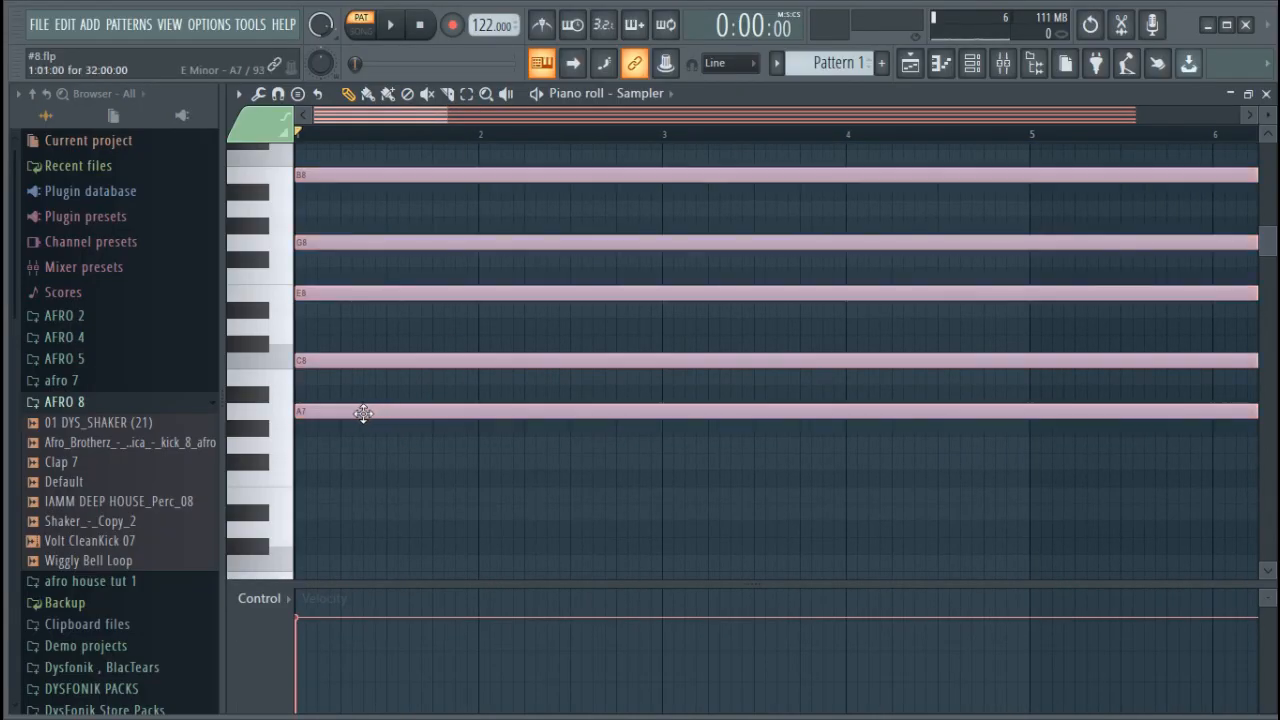
drag(337, 414, 330, 492)
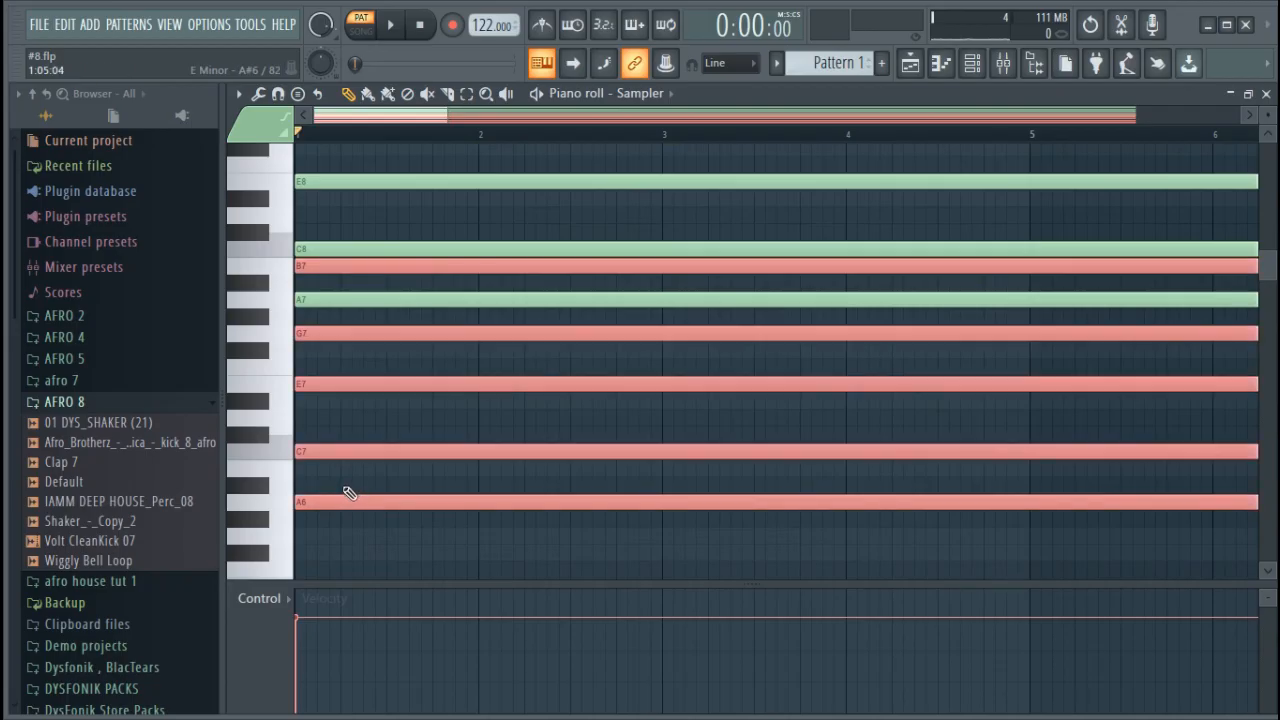
scroll(323, 446, down, 3)
drag(306, 350, 311, 566)
scroll(334, 568, down, 3)
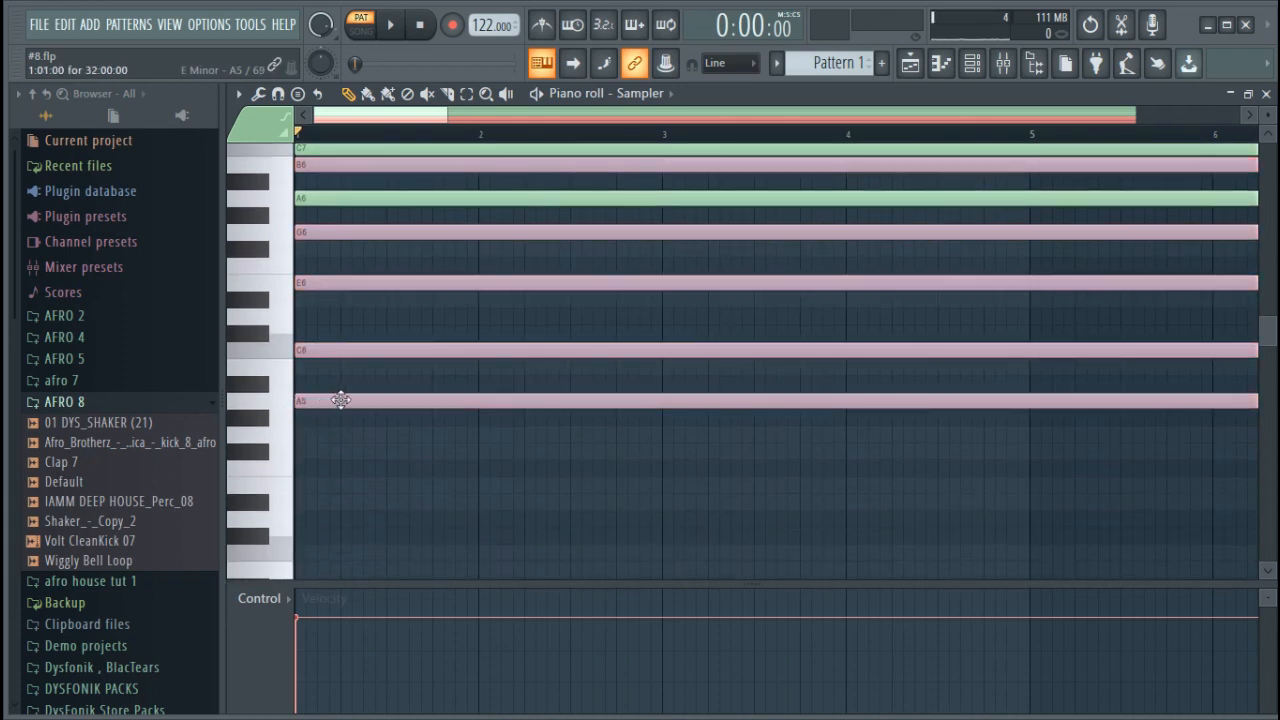
Add further copies of the chord in the lower octaves, rooted on A4, A3 and A2
scroll(354, 422, down, 2)
drag(304, 303, 306, 515)
scroll(312, 514, down, 4)
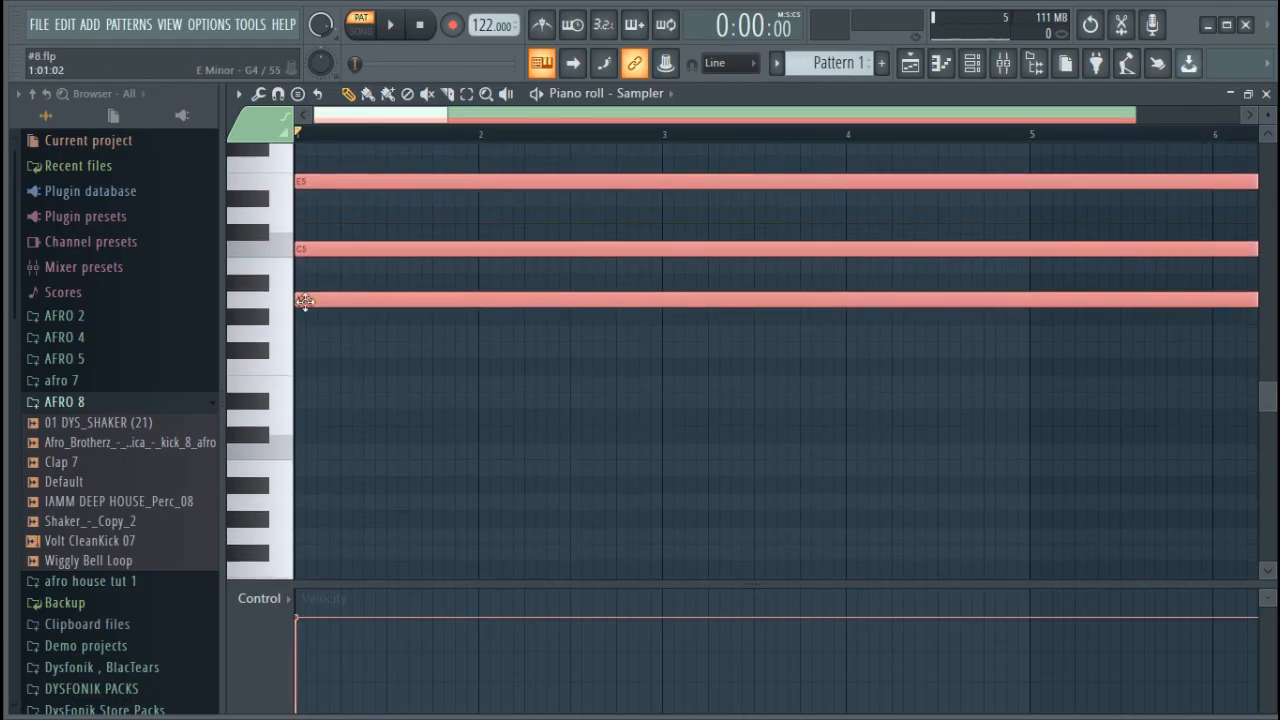
drag(312, 298, 331, 492)
scroll(327, 438, down, 5)
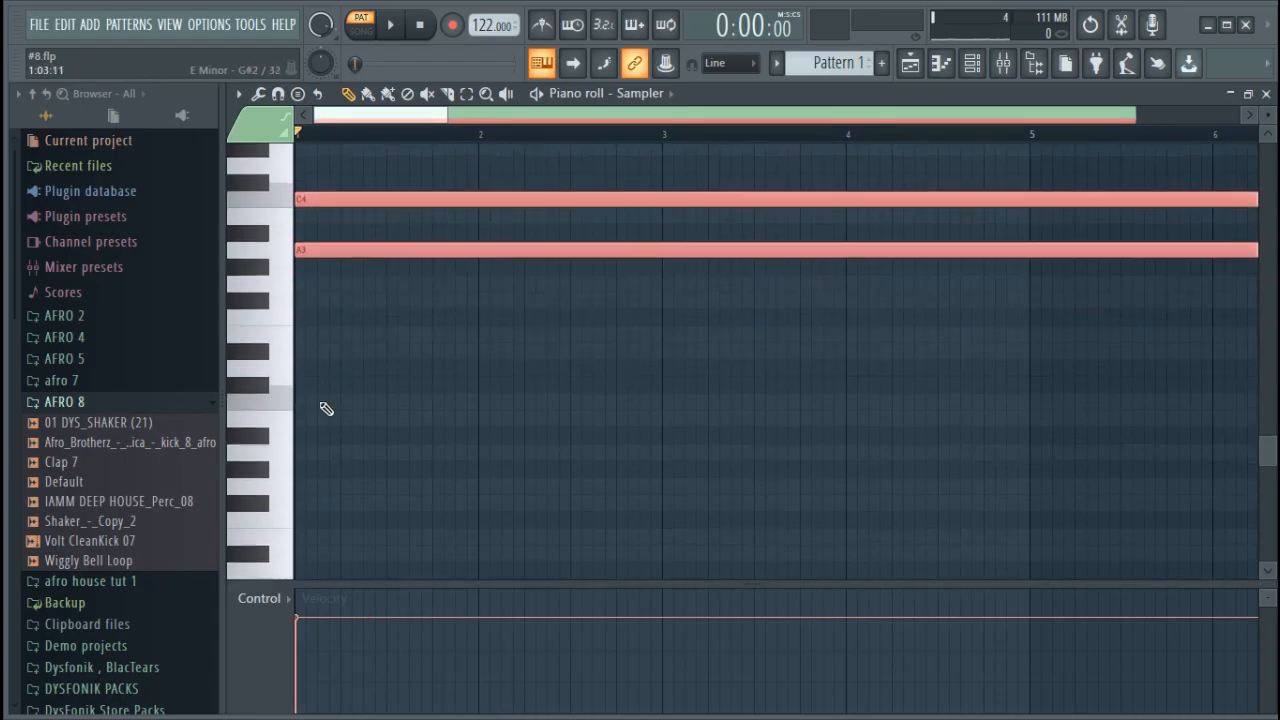
drag(331, 249, 320, 440)
scroll(428, 146, down, 2)
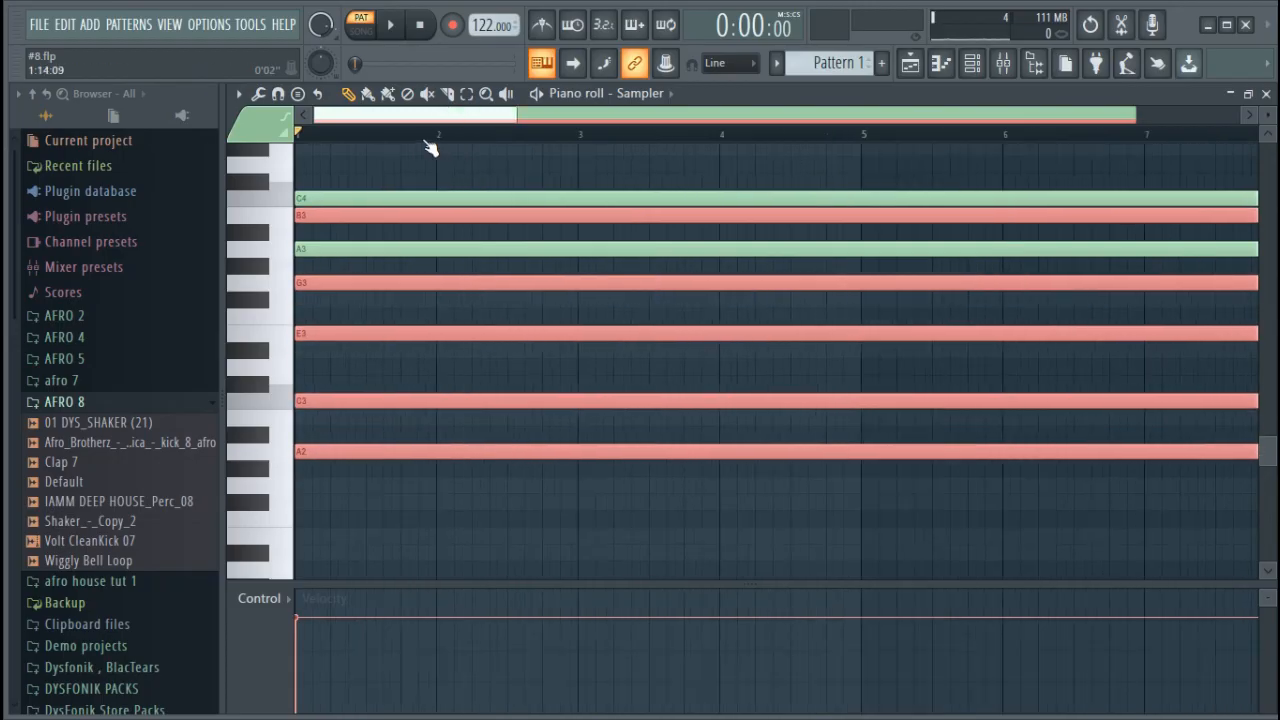
Copy the chord up into the higher octaves, with roots on A8 and A9
scroll(371, 270, up, 10)
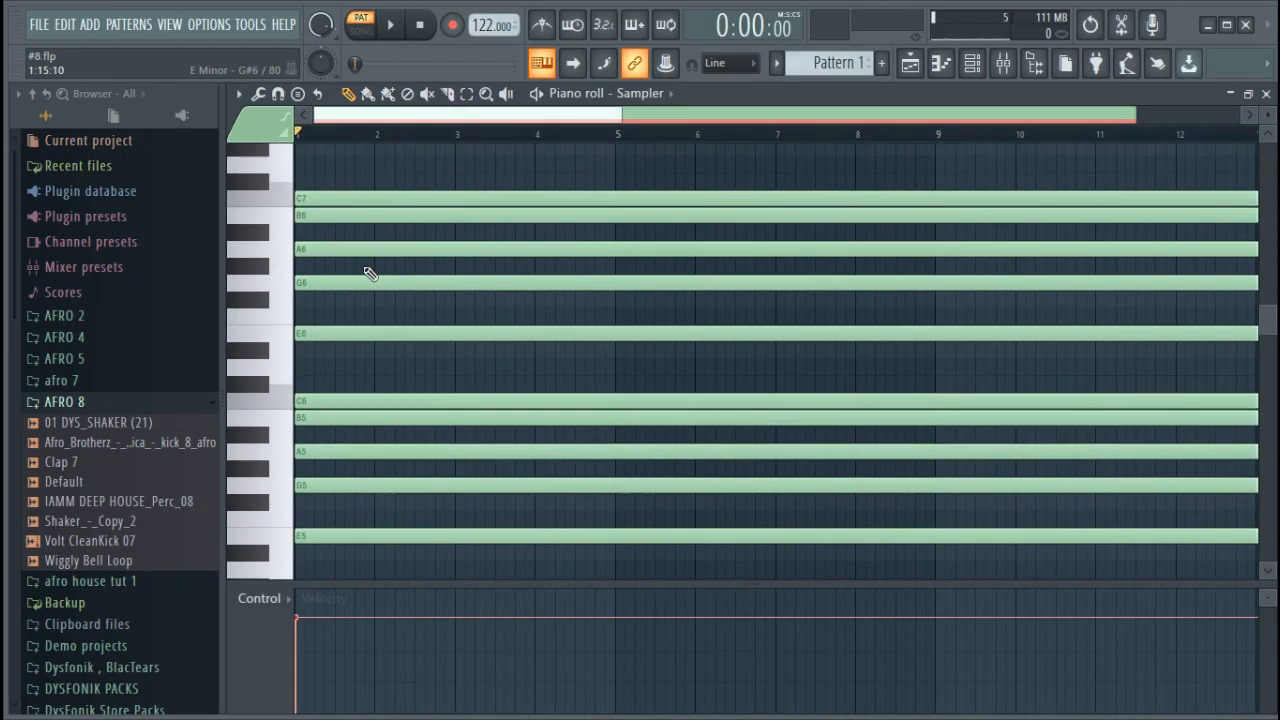
scroll(370, 274, up, 8)
drag(344, 501, 322, 300)
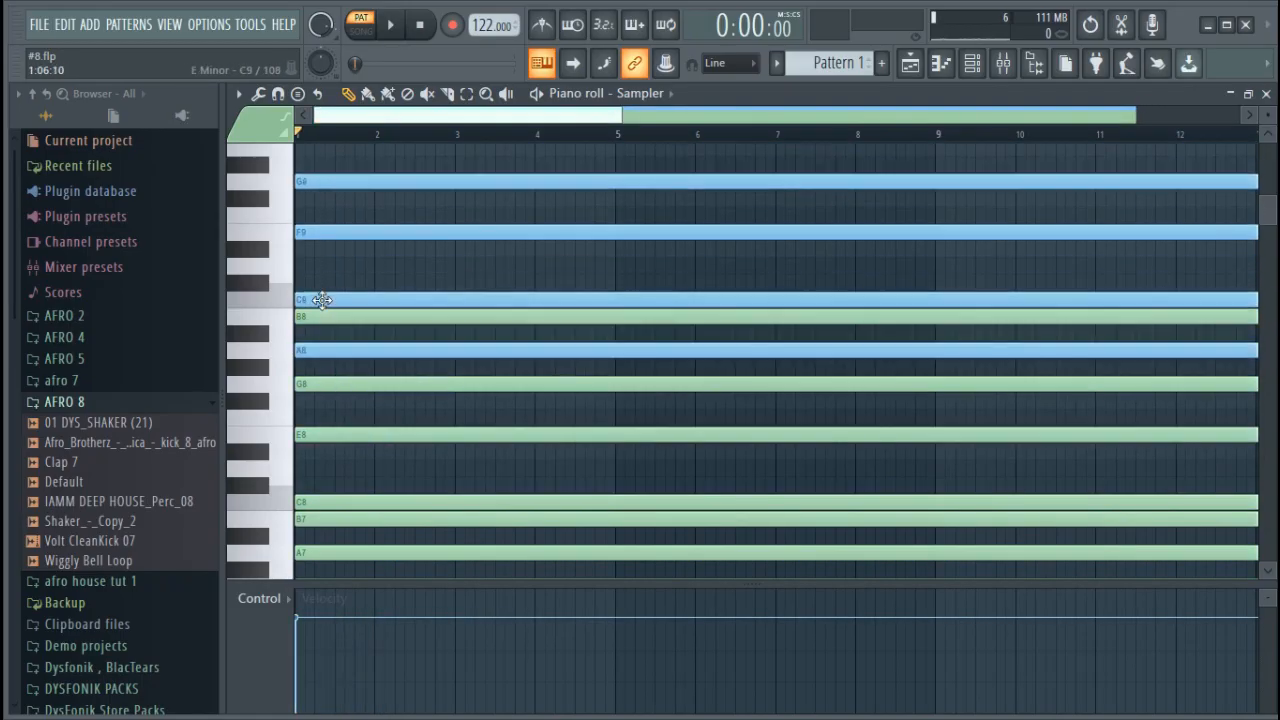
drag(411, 237, 720, 145)
Select all the Sampler chord notes and shorten them to 4 bars, then deselect them
click(971, 63)
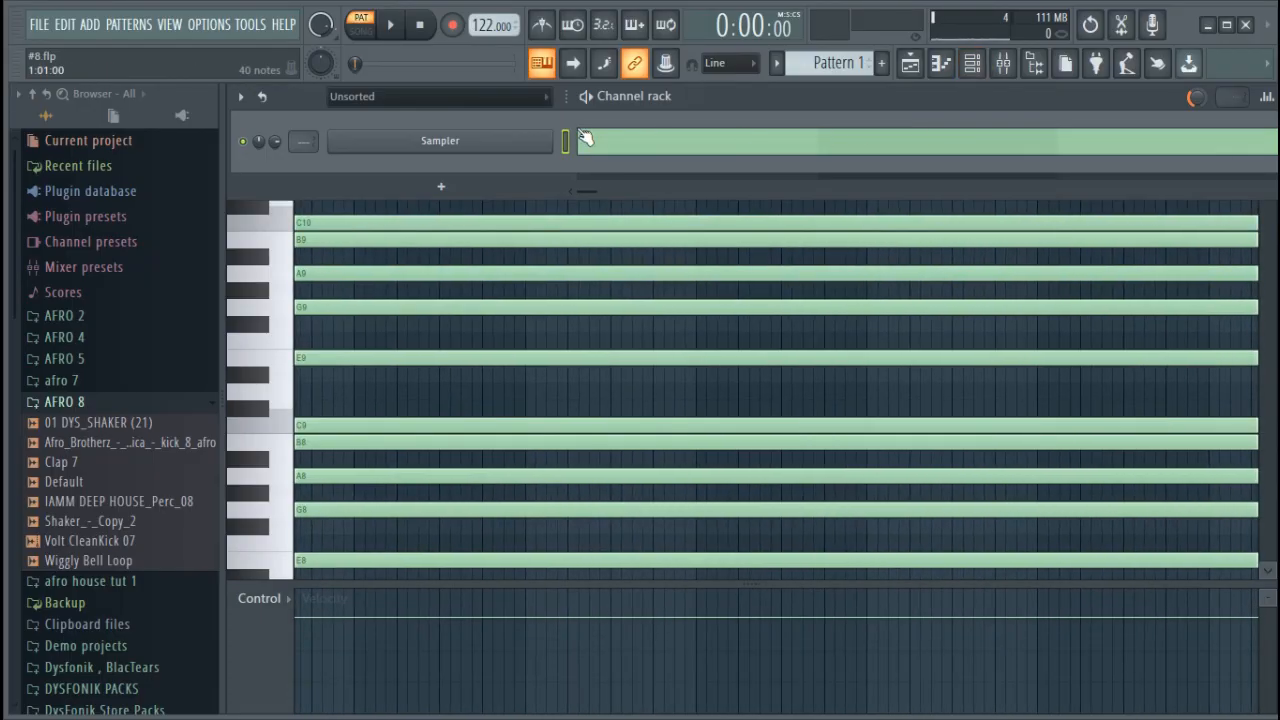
click(667, 146)
click(667, 146)
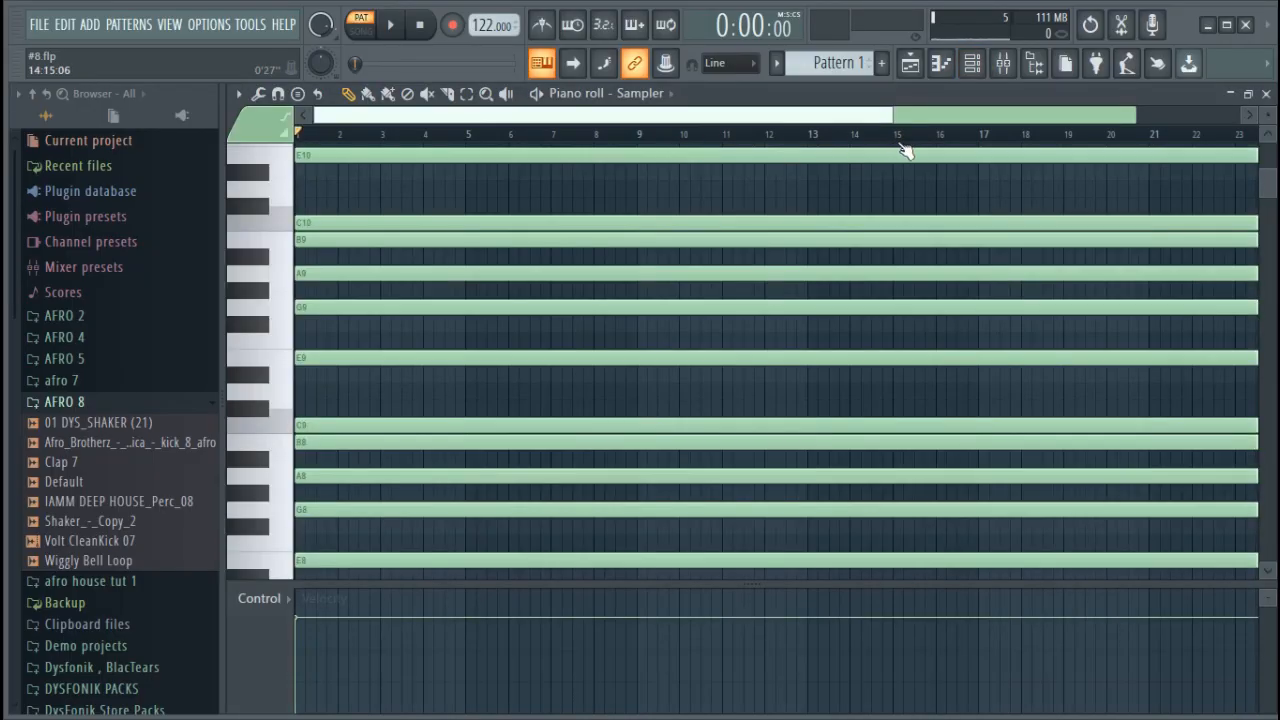
scroll(1158, 143, down, 3)
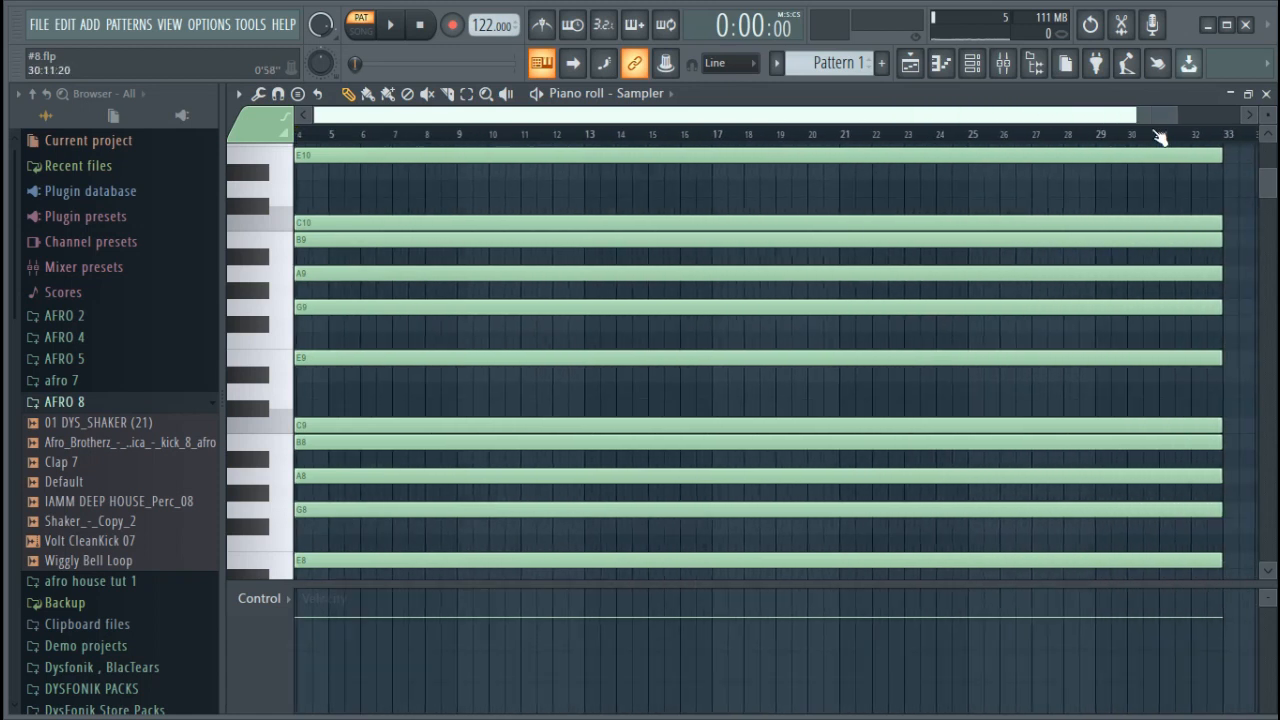
key(ctrl+a)
drag(1208, 155, 423, 163)
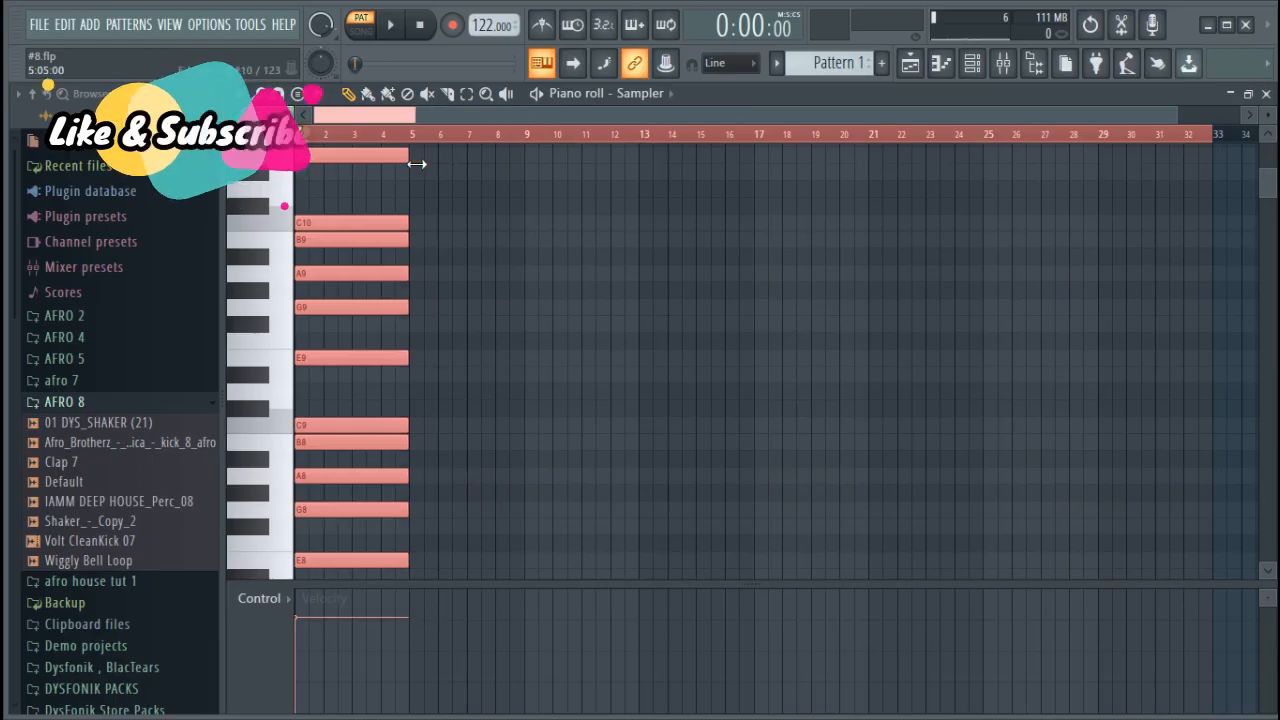
ctrl+click(432, 135)
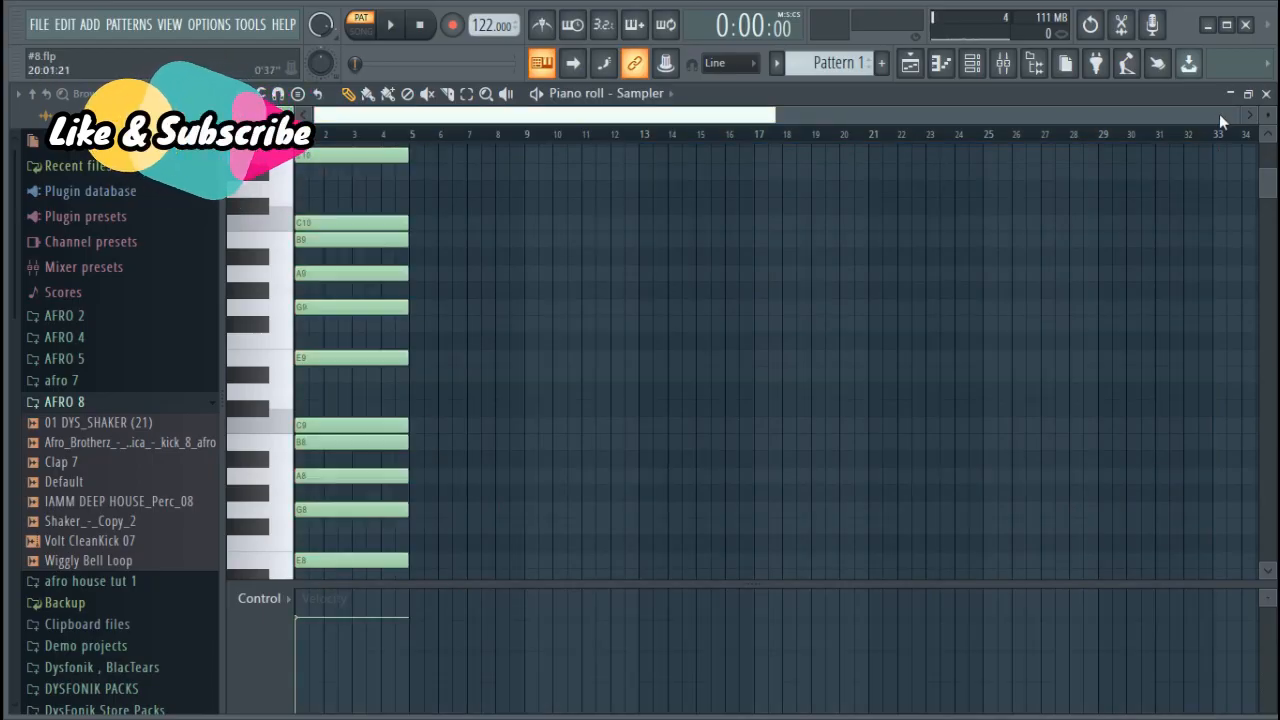
drag(1244, 121, 735, 121)
Add a reFX Nexus instrument channel to the channel rack and close its plugin window
key(F6)
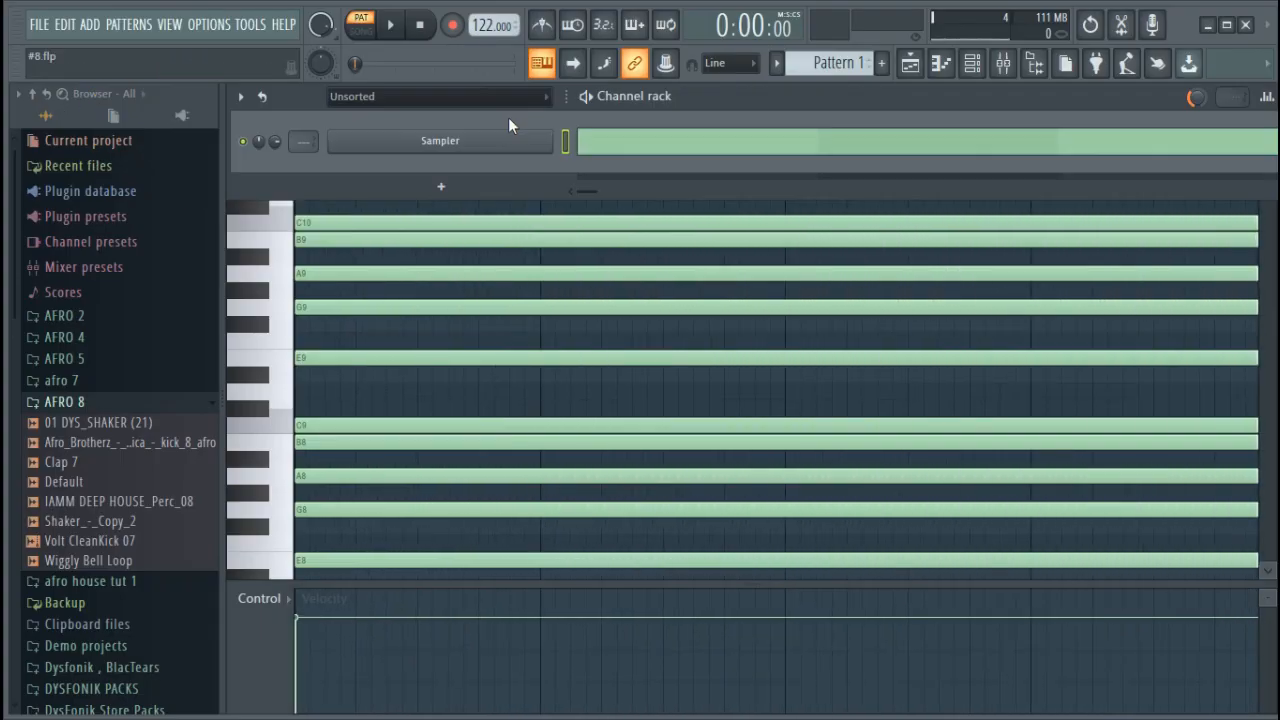
click(490, 188)
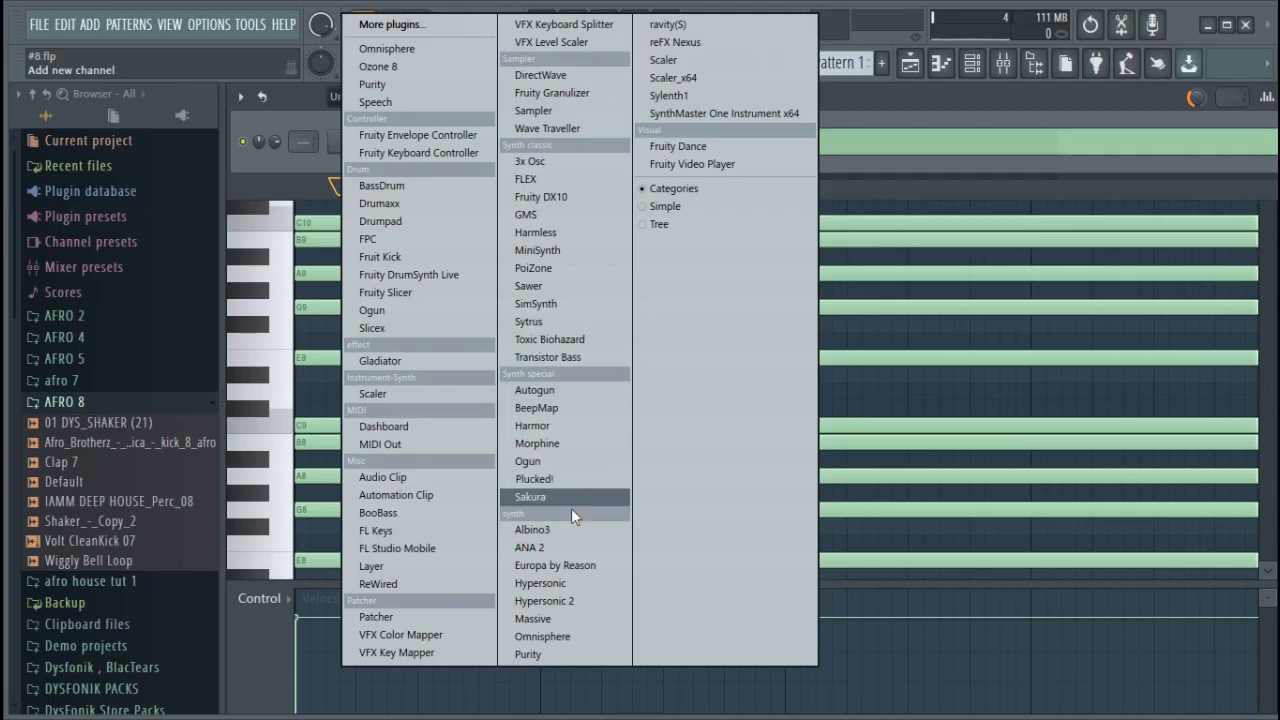
click(690, 43)
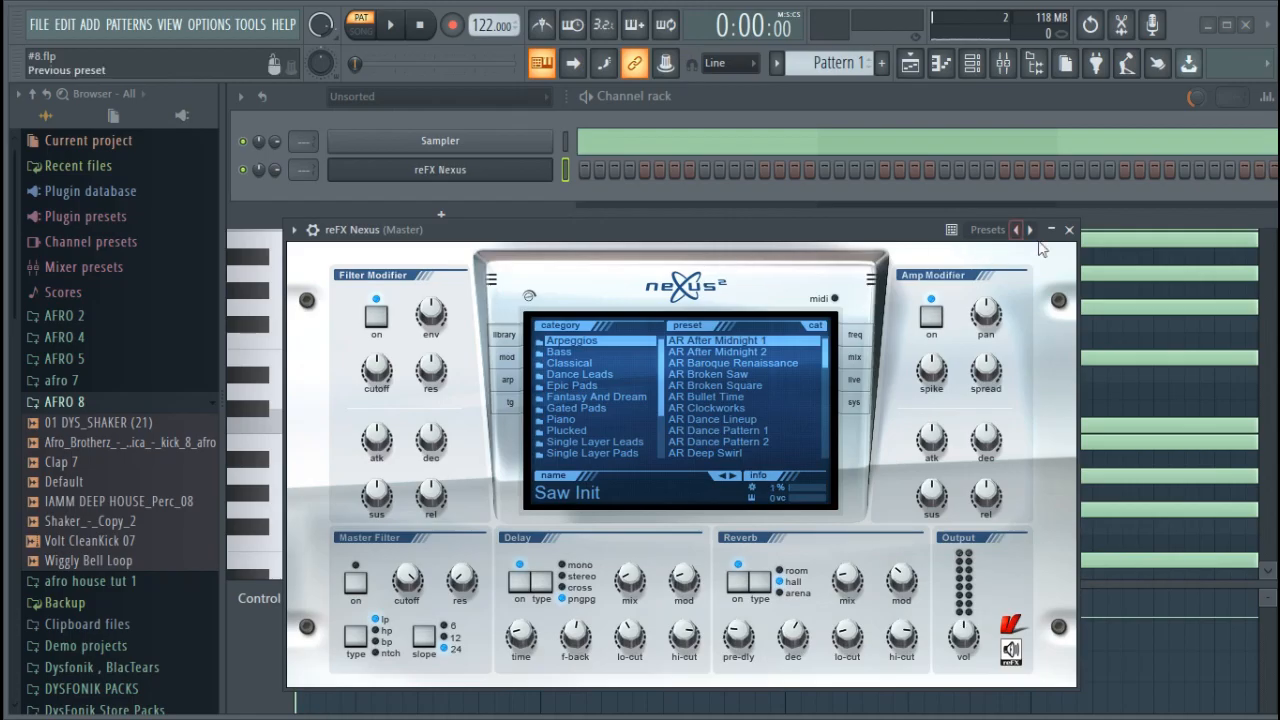
click(1069, 229)
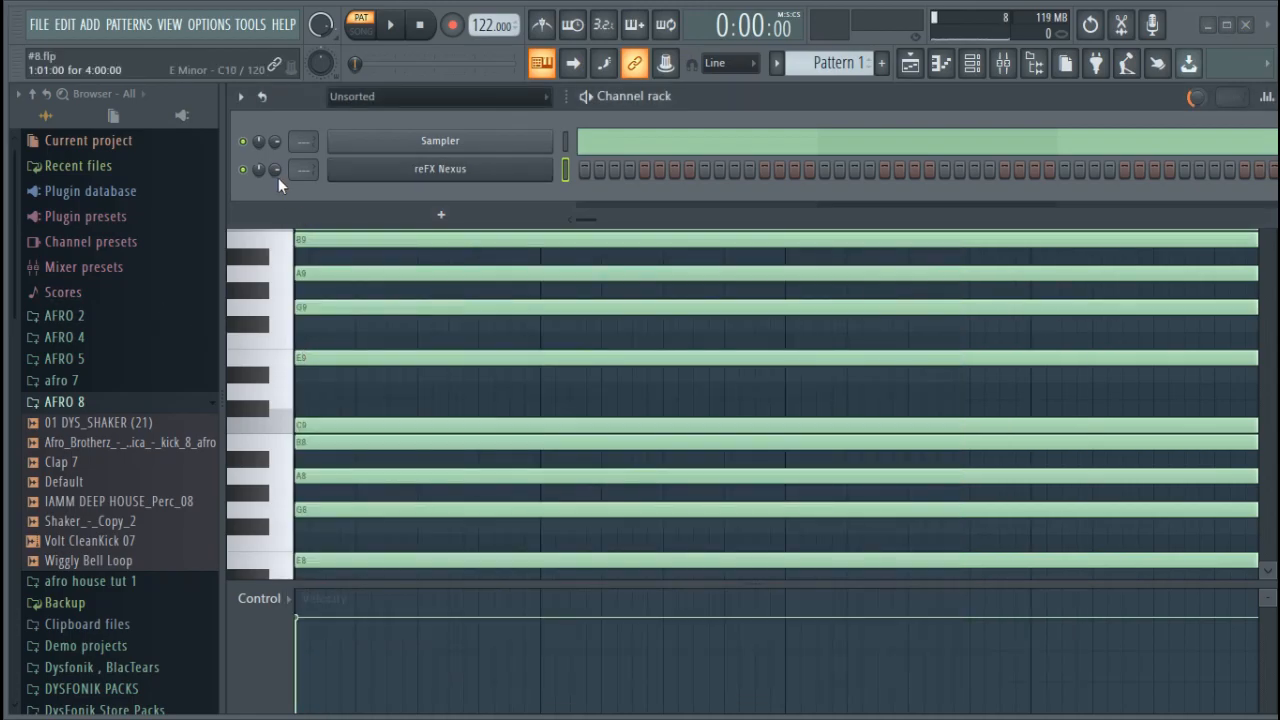
In Nexus, lower the filter cutoff to -126, raise the amp release and reverb mix, and set the delay mix to 19
click(360, 170)
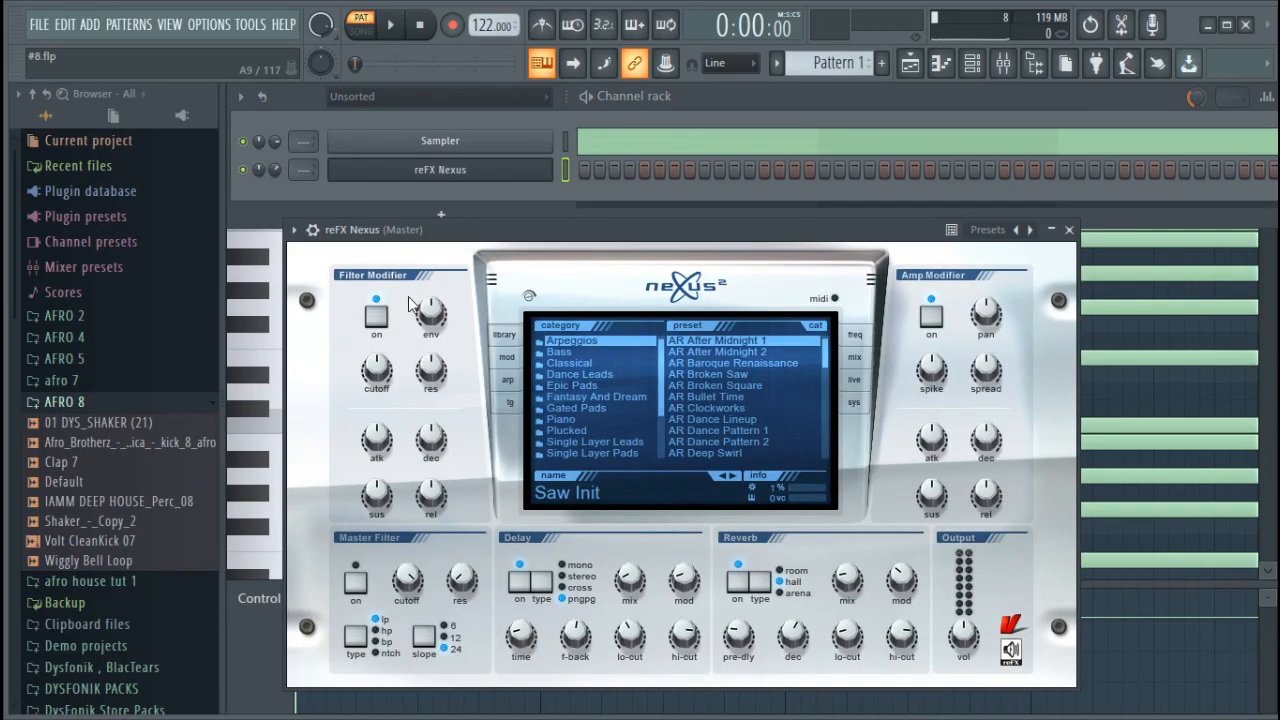
drag(383, 378, 378, 462)
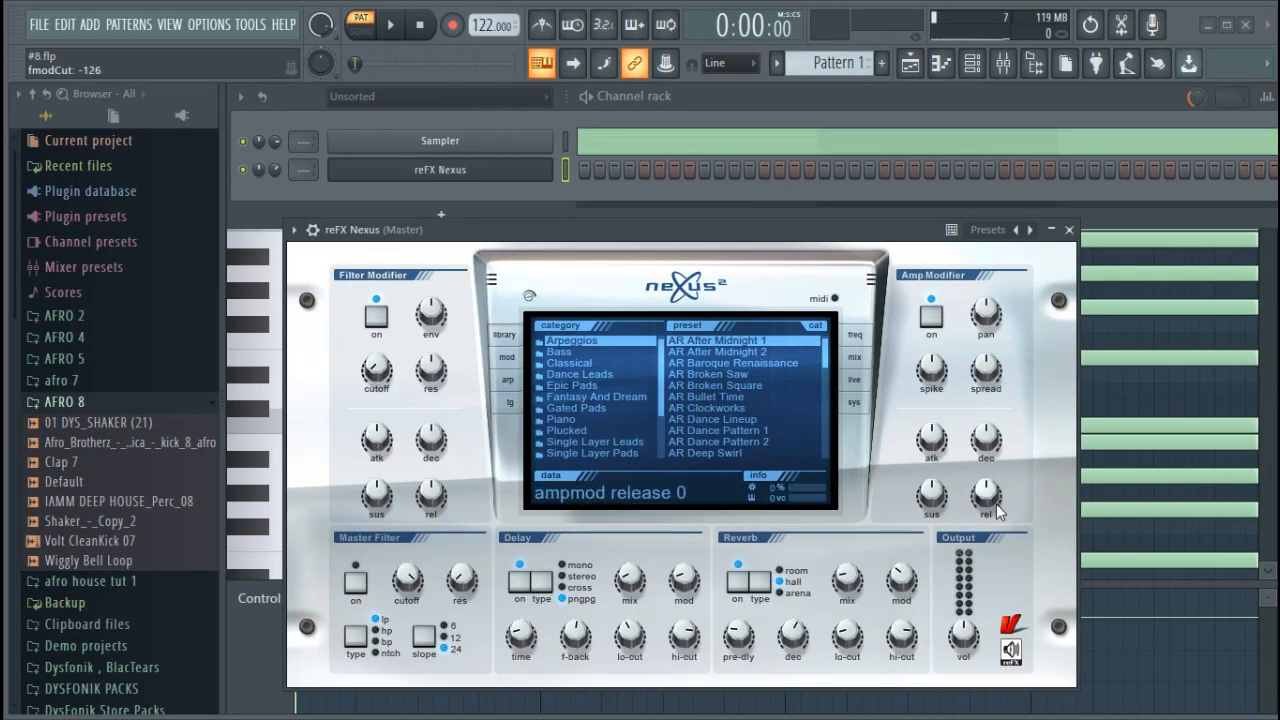
drag(985, 480, 986, 455)
drag(847, 578, 844, 560)
drag(630, 580, 630, 566)
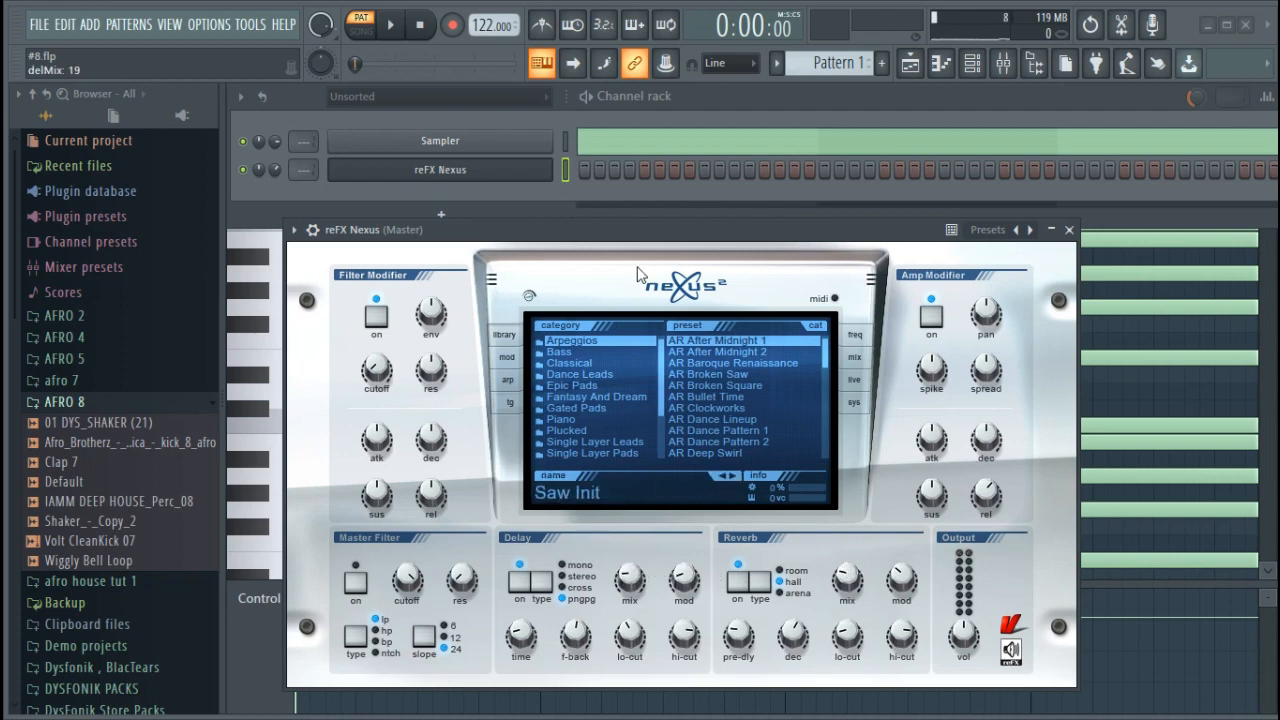
key(XF86AudioLowerVolume)
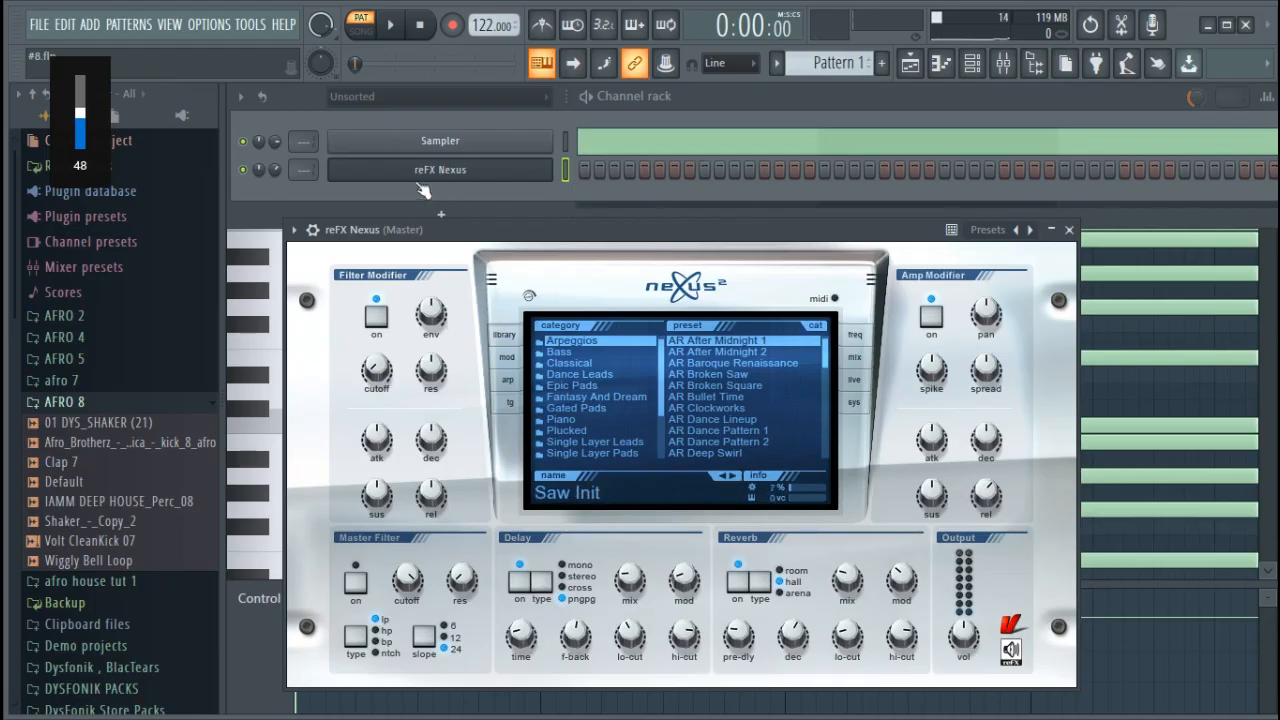
Open the reFX Nexus piano roll, draw a G10 note in bar 1 and cut it down to one step
right_click(548, 166)
click(592, 170)
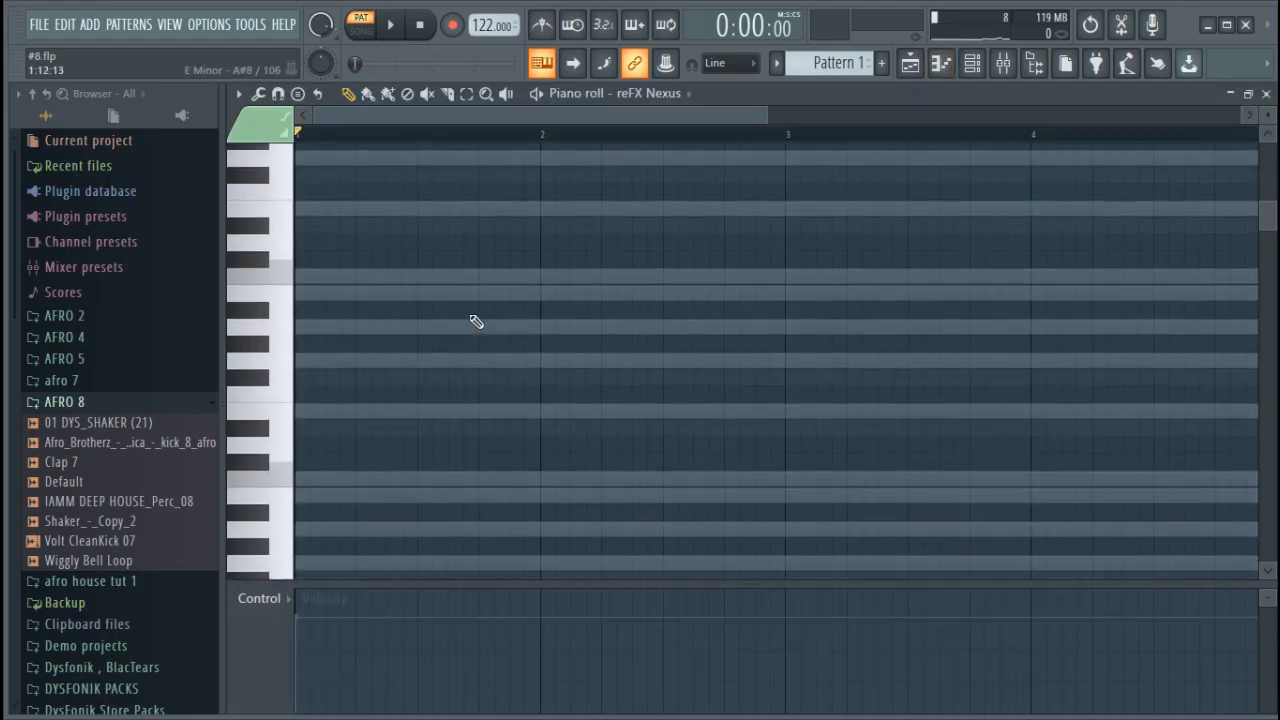
scroll(500, 280, up, 1)
click(343, 207)
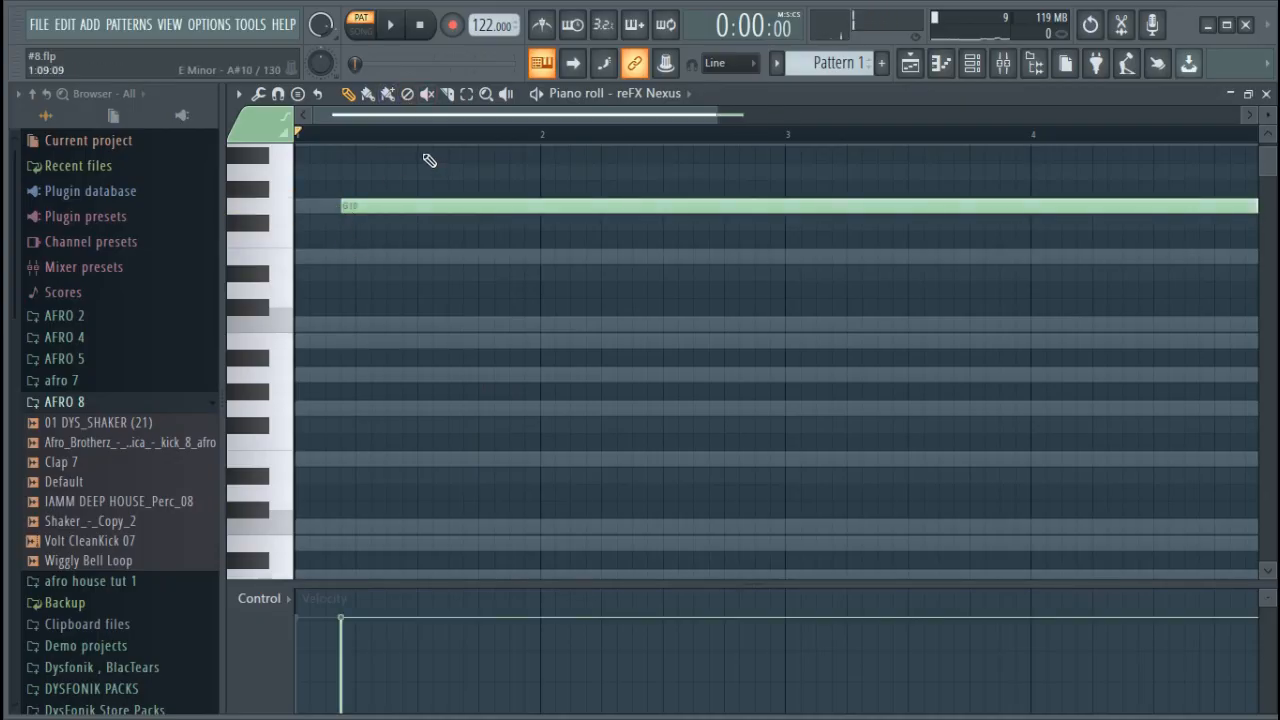
click(447, 93)
drag(355, 191, 334, 517)
click(348, 95)
right_click(453, 206)
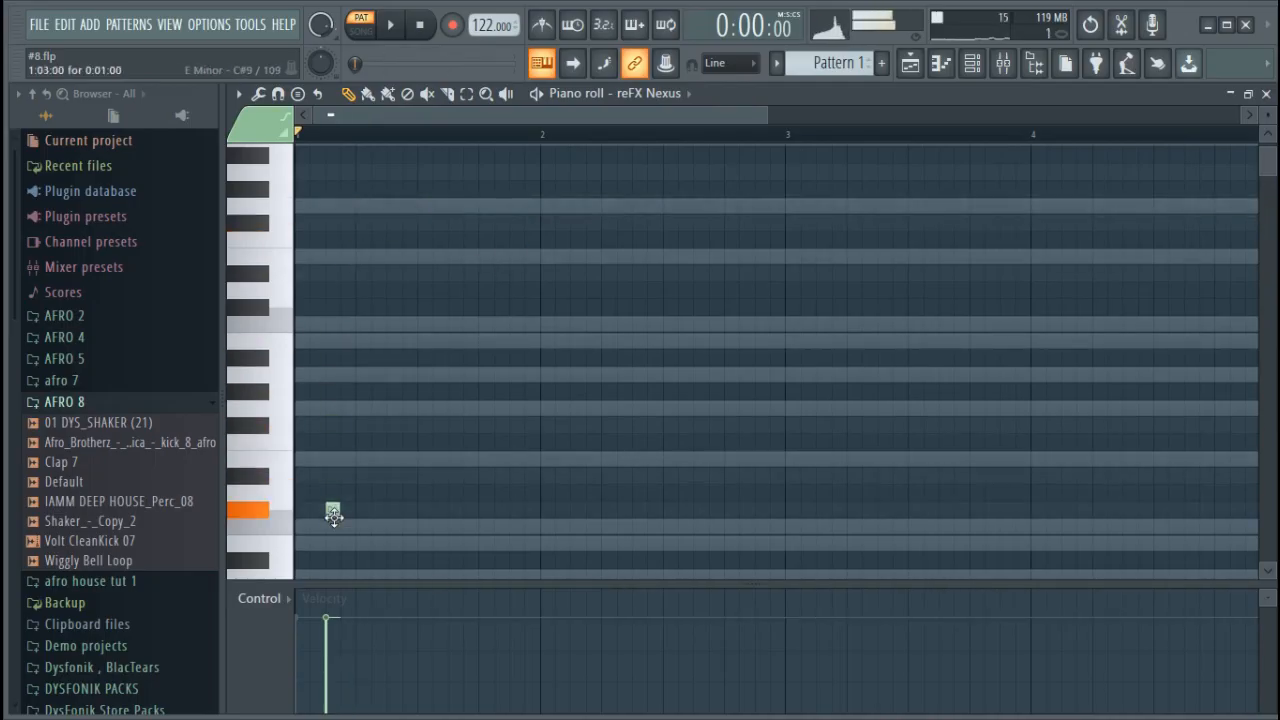
Move the short note down to G7 on step 4 of bar 1 and play the pattern
scroll(343, 397, down, 5)
drag(332, 154, 346, 407)
key(space)
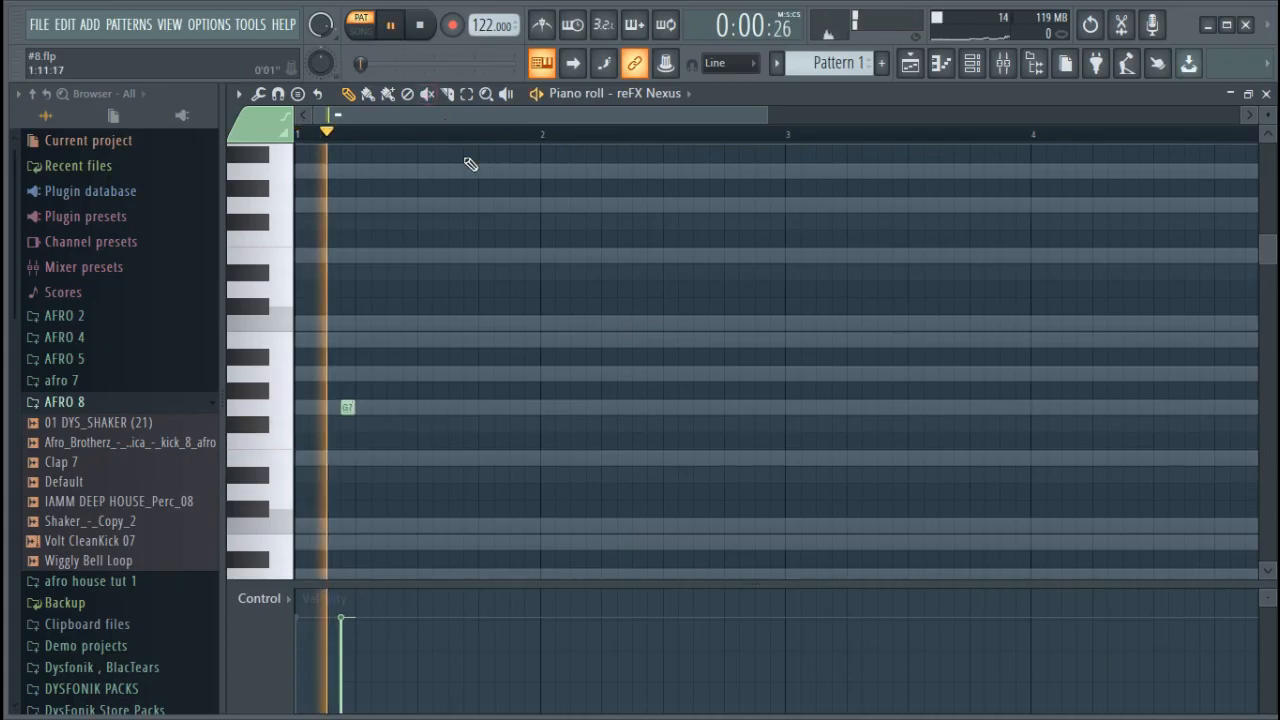
key(space)
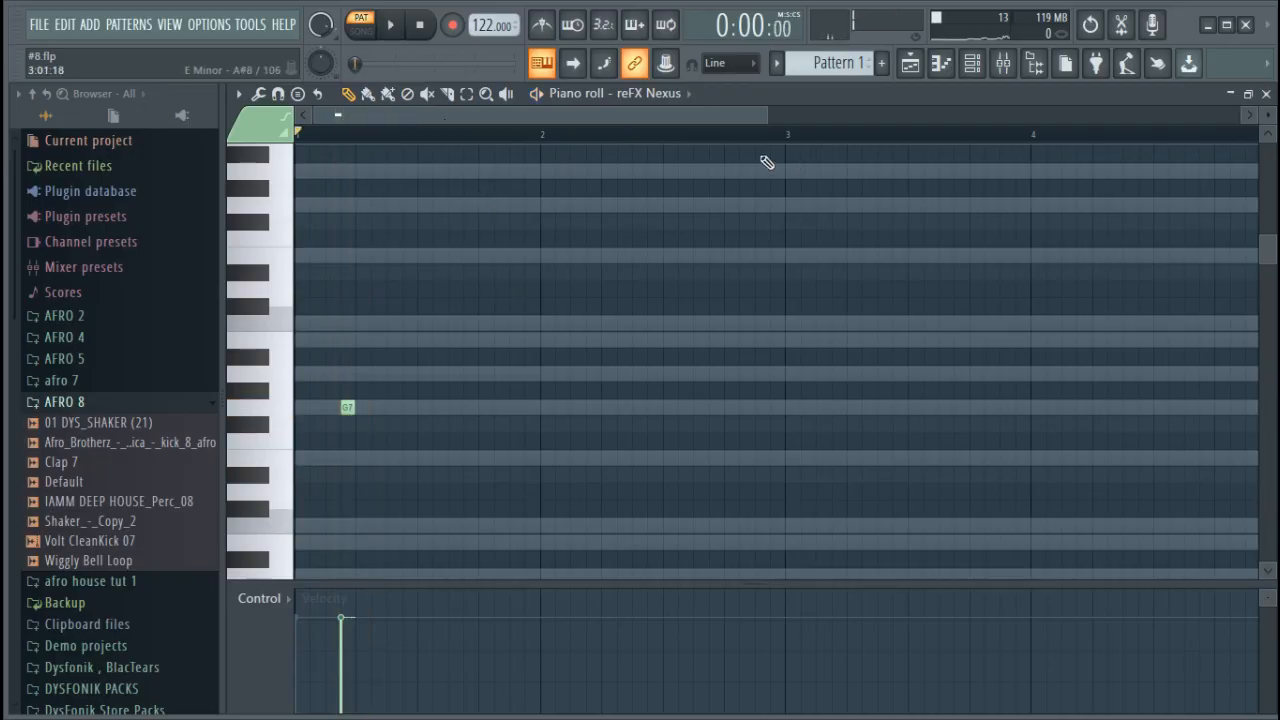
Try the note at A6 on step 3, place it at G6 on step 4, and play the pattern
drag(770, 116, 432, 116)
drag(474, 408, 440, 374)
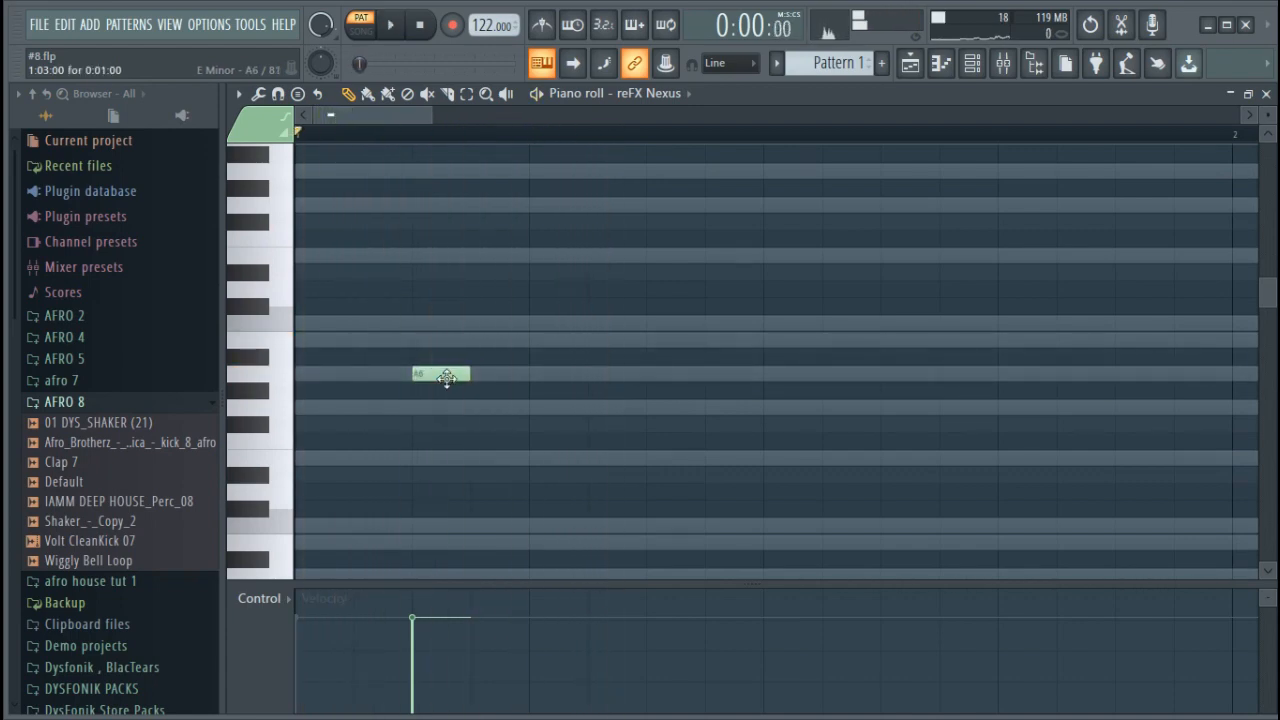
scroll(452, 378, down, 2)
drag(434, 329, 520, 358)
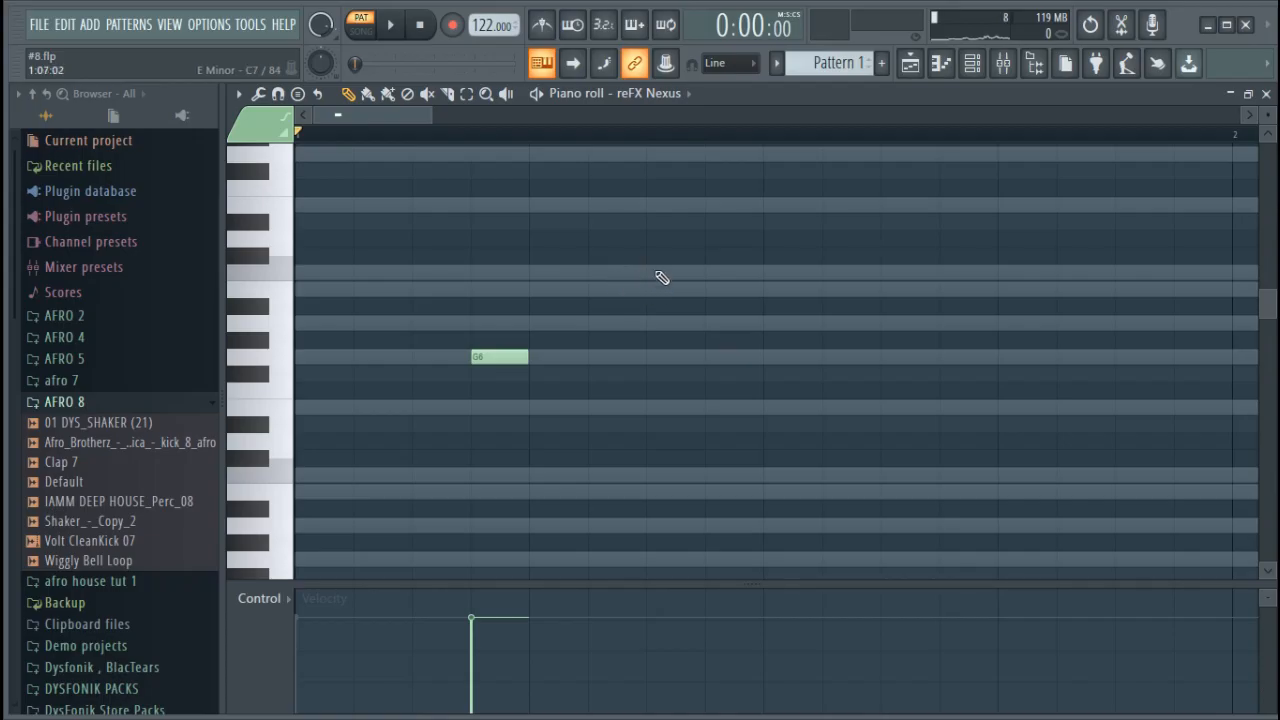
key(space)
Add a second one-step note on step 6, move it from C7 to E7, and play the pattern
key(space)
click(597, 271)
key(space)
key(space)
drag(633, 272, 618, 205)
Raise the G6 note on step 4 to C7 and play the pattern
key(space)
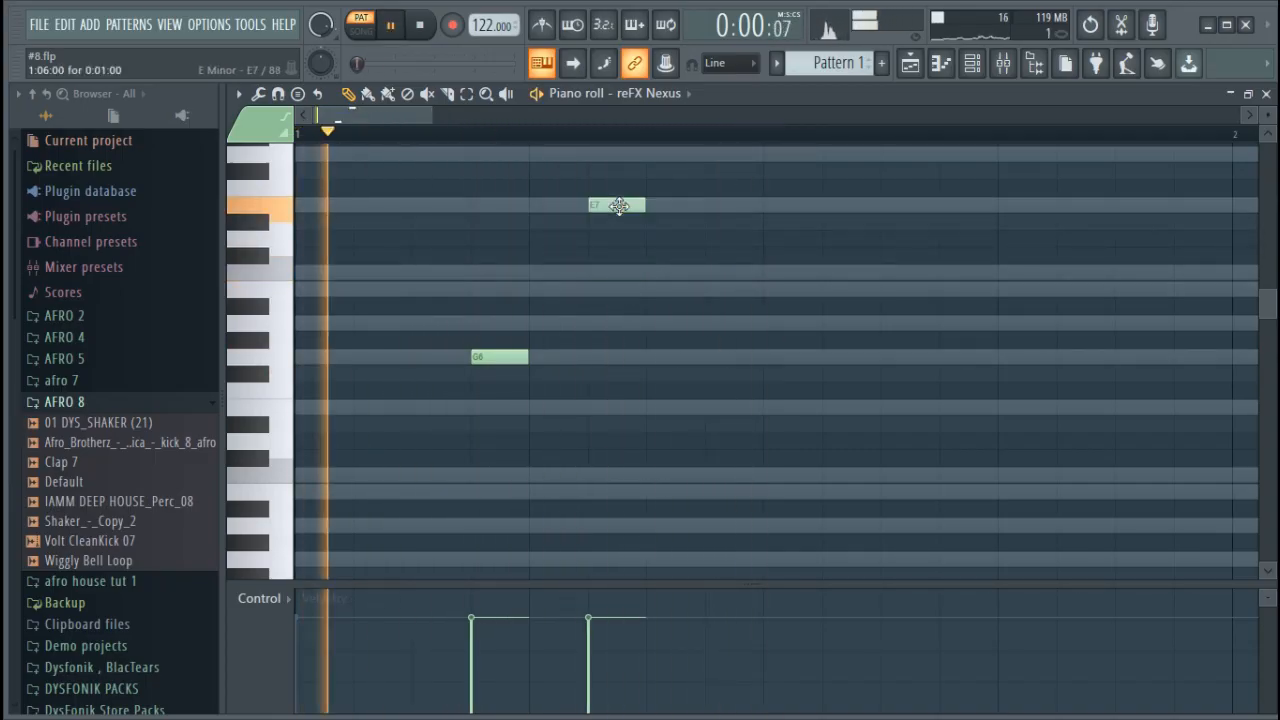
key(space)
drag(507, 357, 511, 270)
Select both notes, transpose them down an octave to C6 and E6, and play the pattern
key(space)
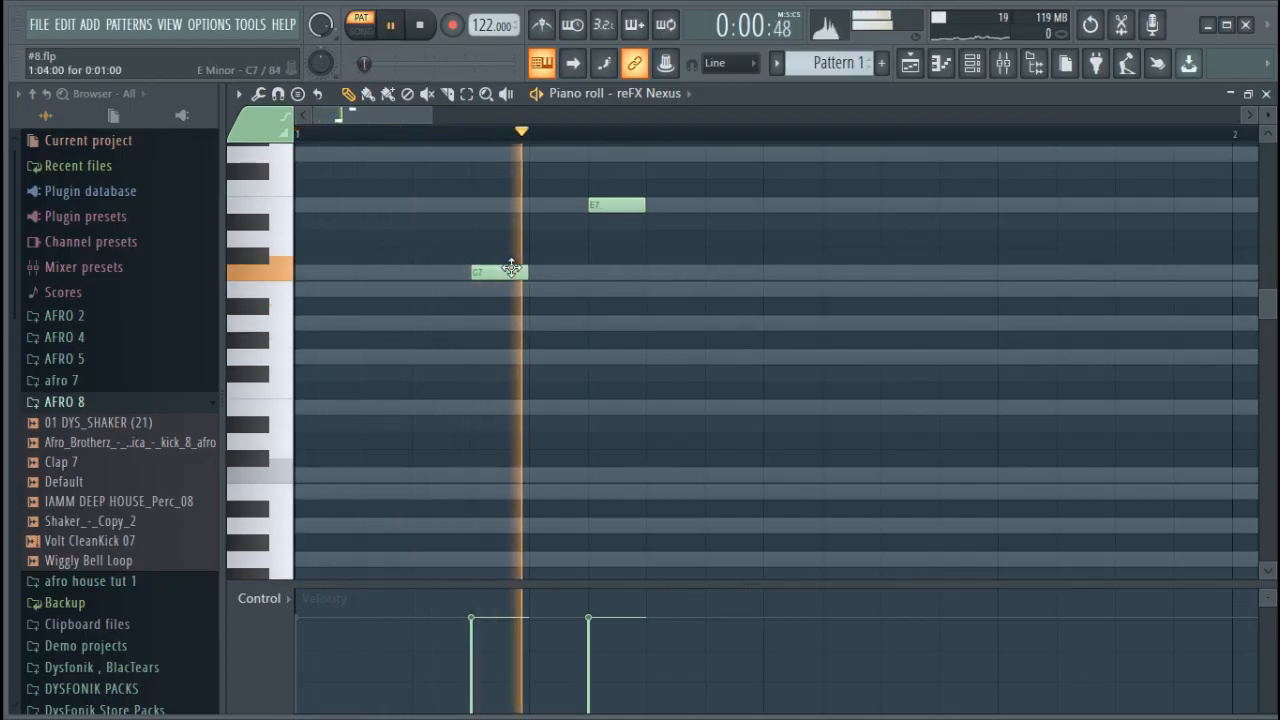
key(ctrl+a)
key(space)
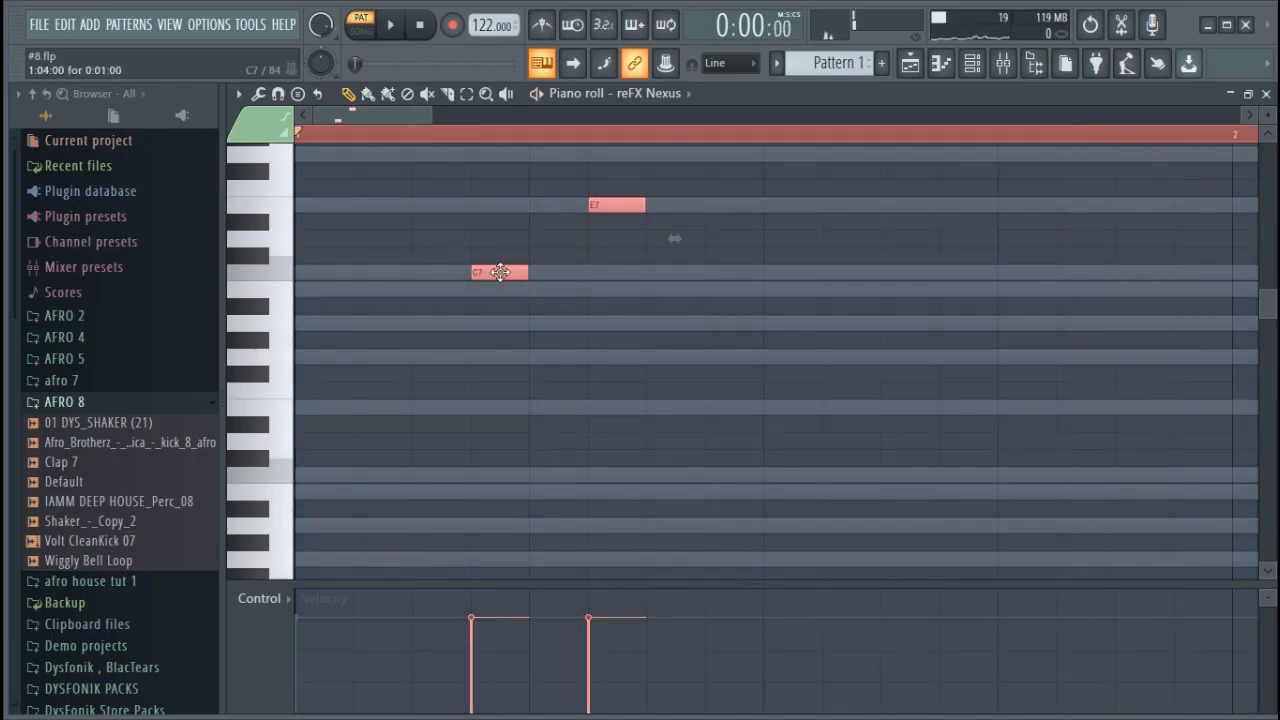
drag(499, 280, 514, 475)
key(space)
click(577, 140)
key(space)
ctrl+click(608, 133)
Copy the C6 and E6 pair to steps 11 and 13 of bar 1 and play the pattern
scroll(608, 134, down, 3)
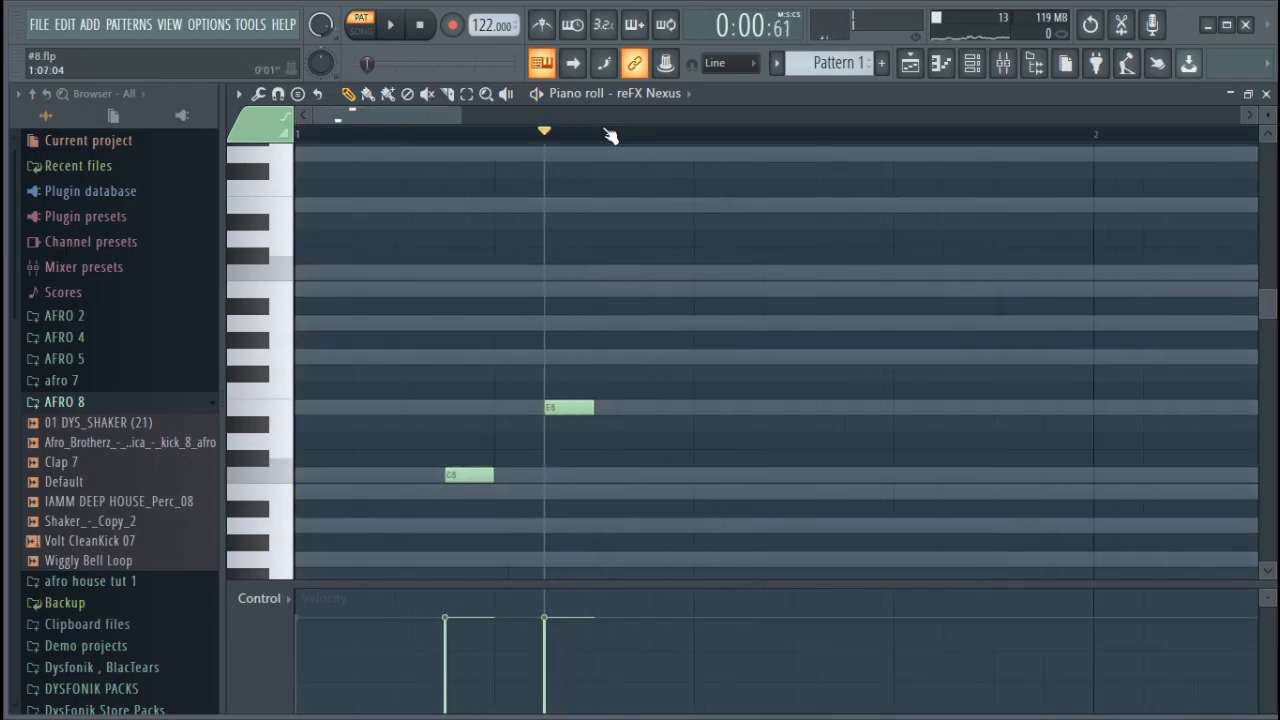
drag(530, 515, 325, 392)
drag(389, 475, 574, 497)
key(space)
click(398, 25)
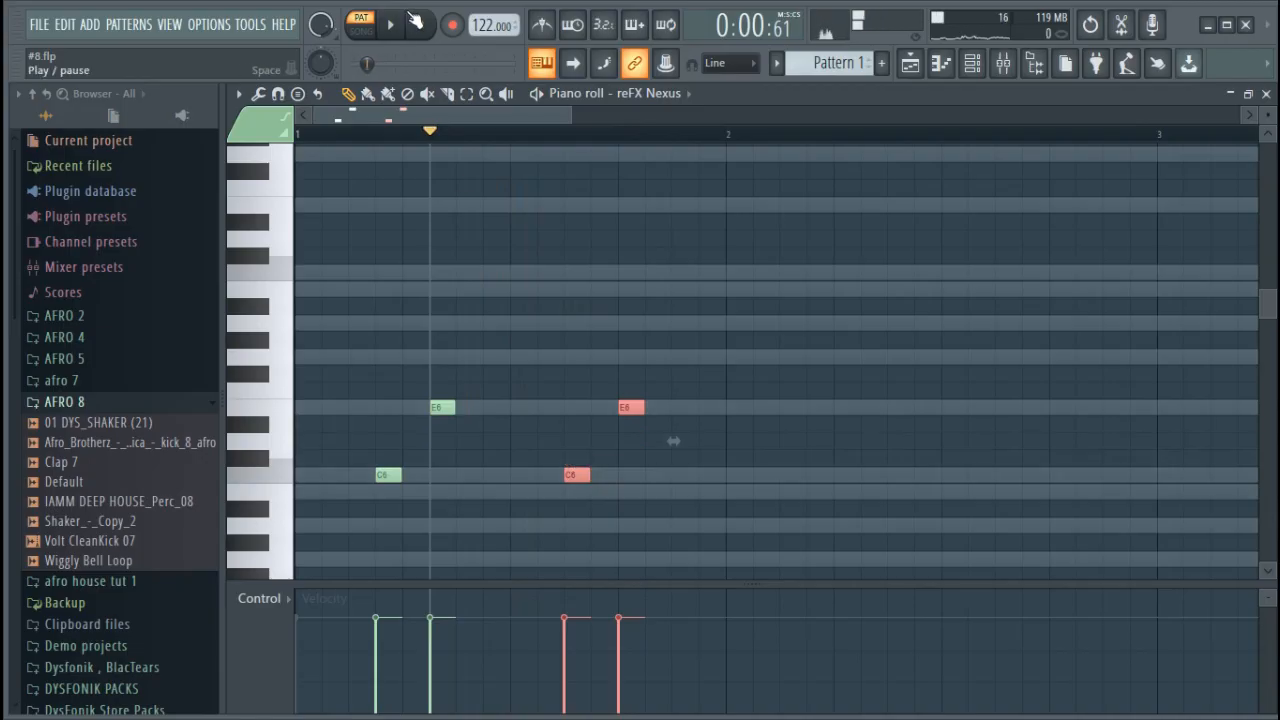
key(space)
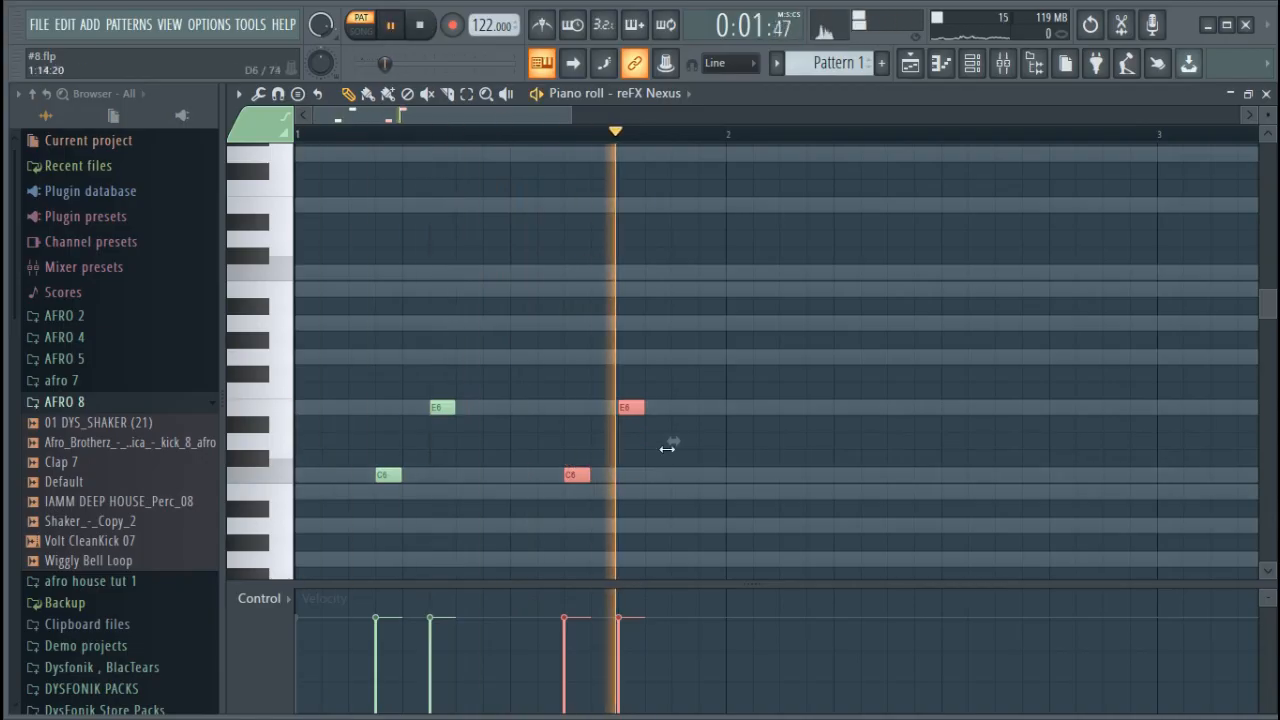
key(space)
Shift the second E6 note to step 14 of bar 1 and play the pattern
click(663, 484)
drag(632, 408, 659, 409)
key(space)
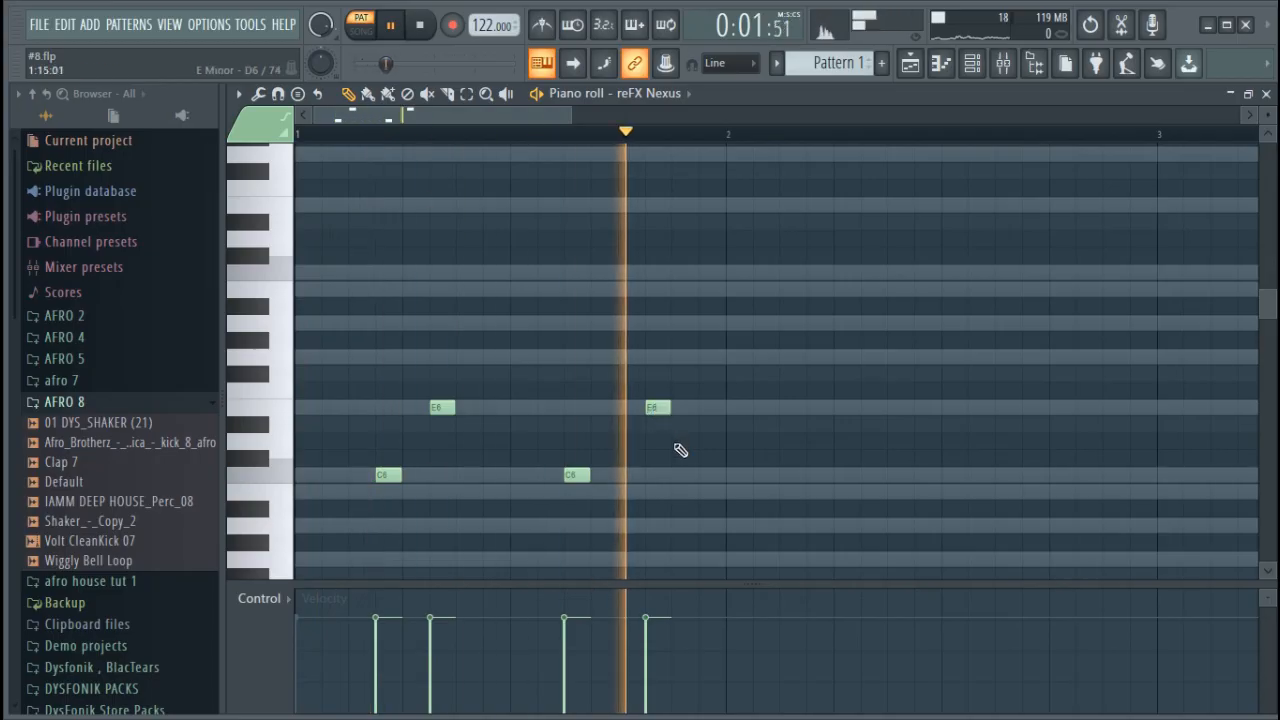
key(space)
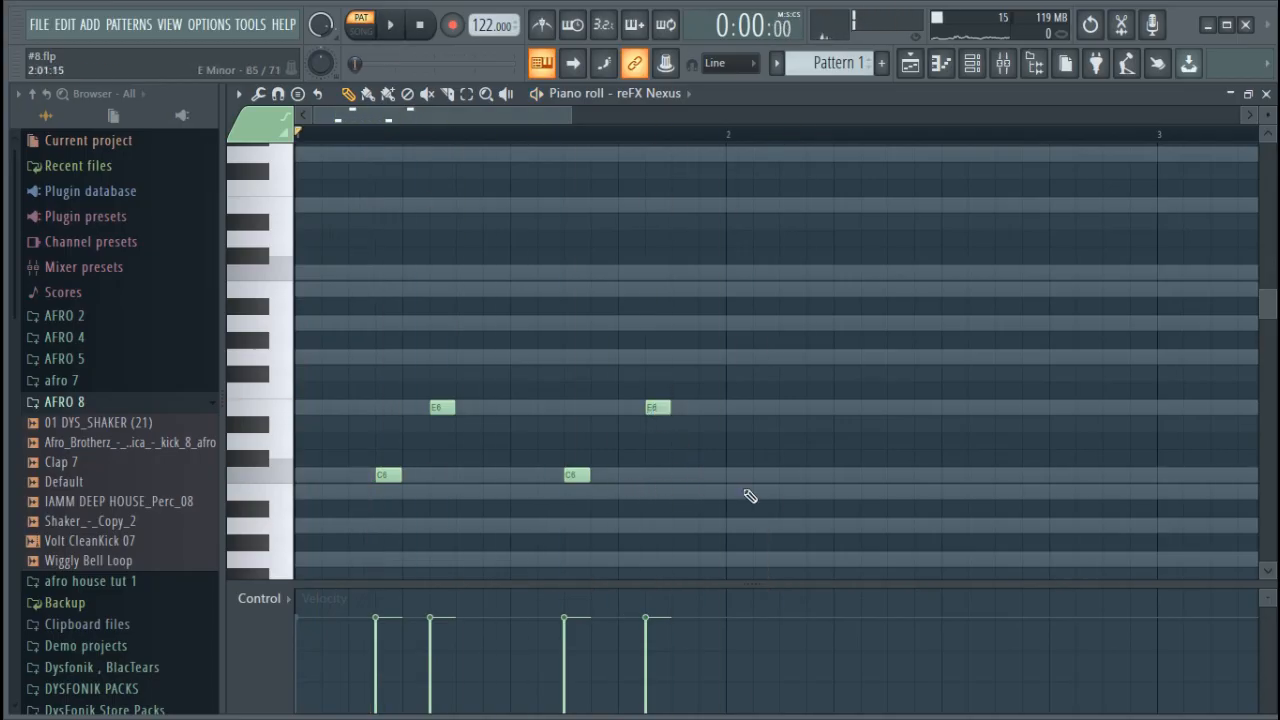
key(space)
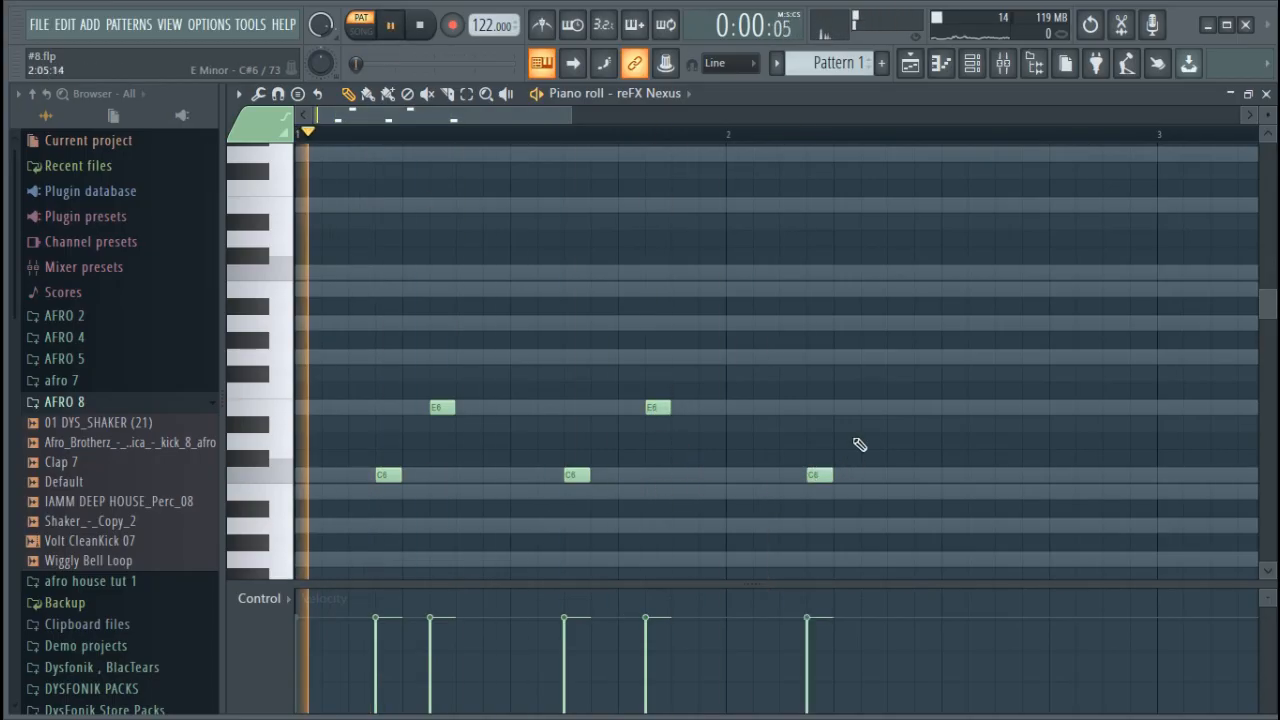
click(870, 404)
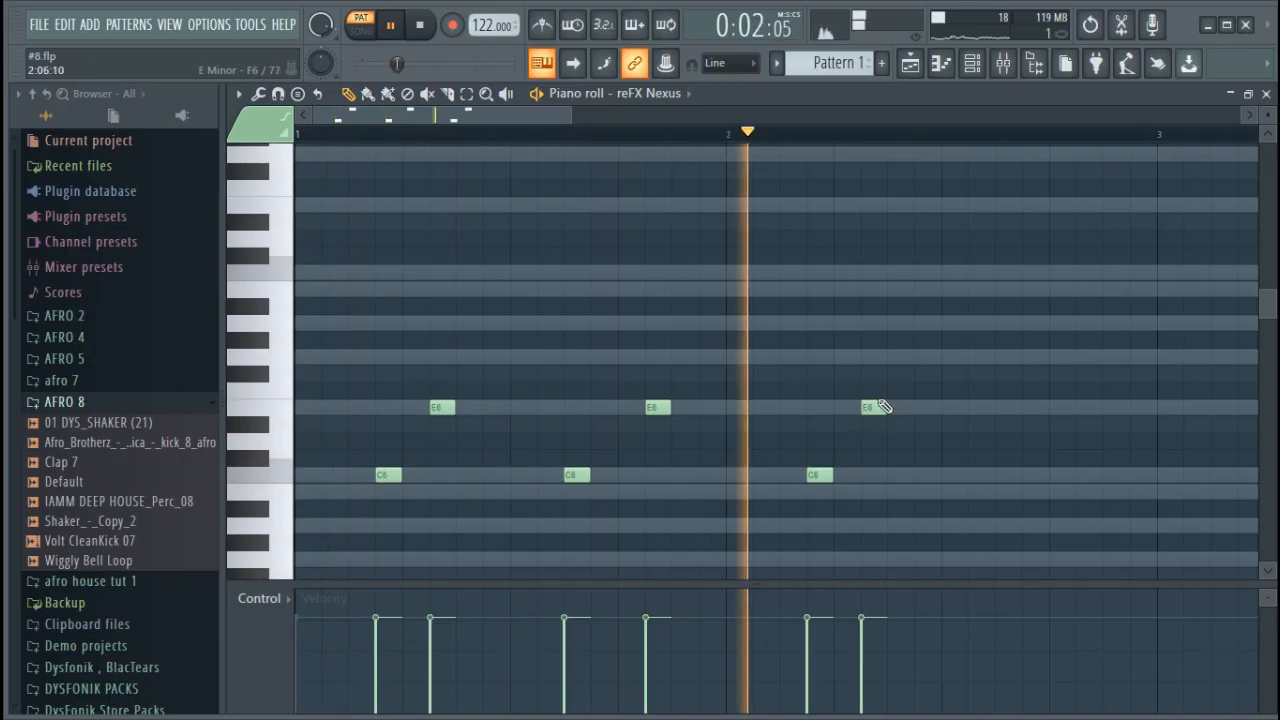
key(space)
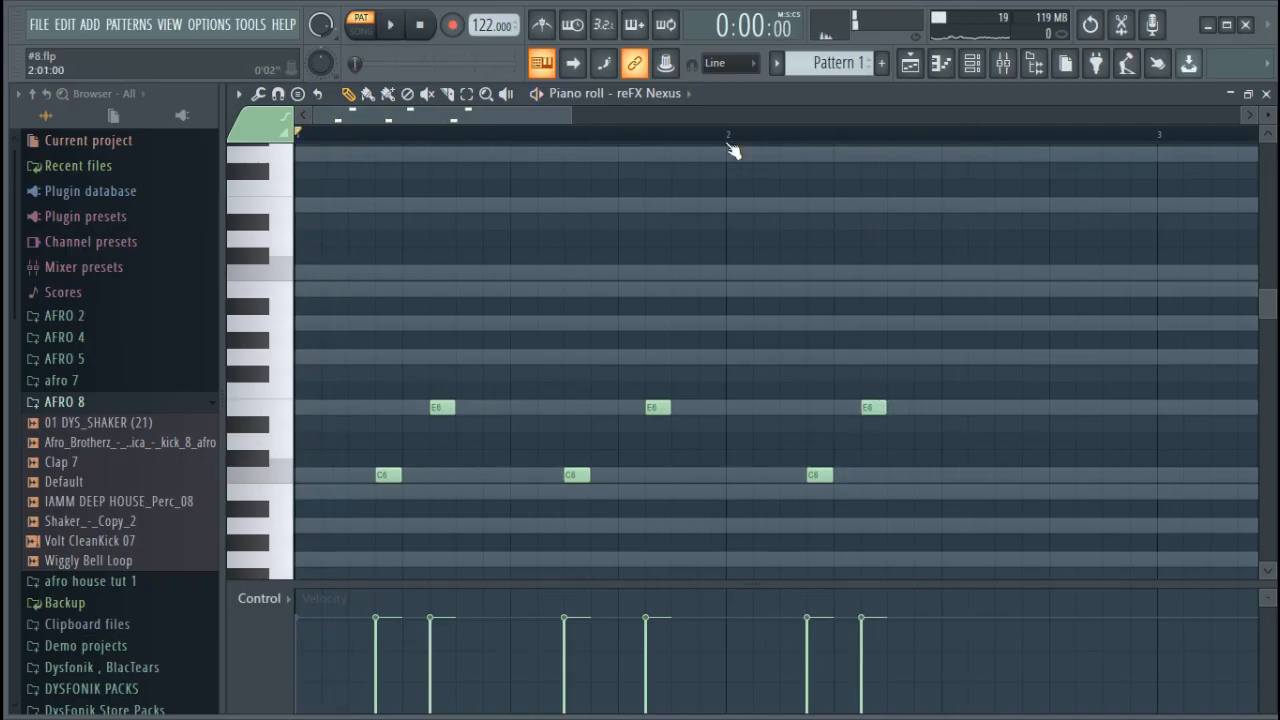
scroll(733, 150, down, 3)
drag(713, 510, 480, 395)
drag(655, 498, 587, 394)
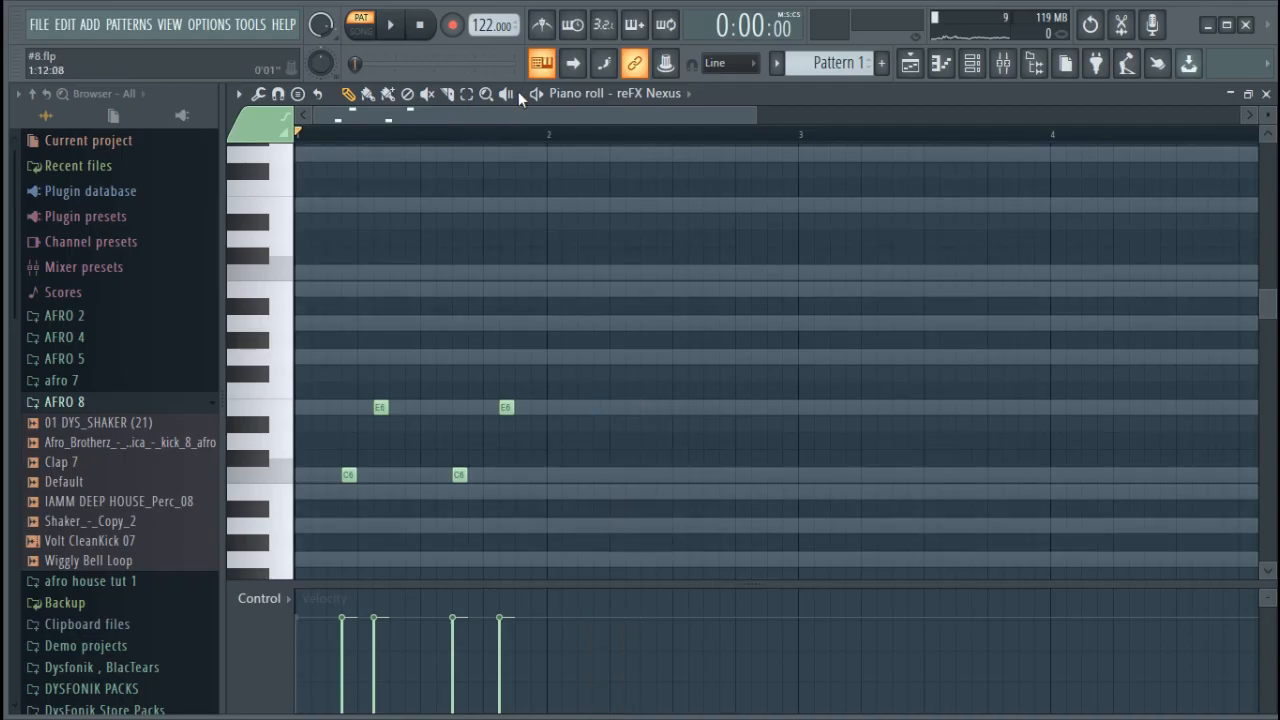
Duplicate all of bar 1 into bar 2, clear the selection, and play the pattern
drag(554, 137, 296, 136)
key(ctrl+b)
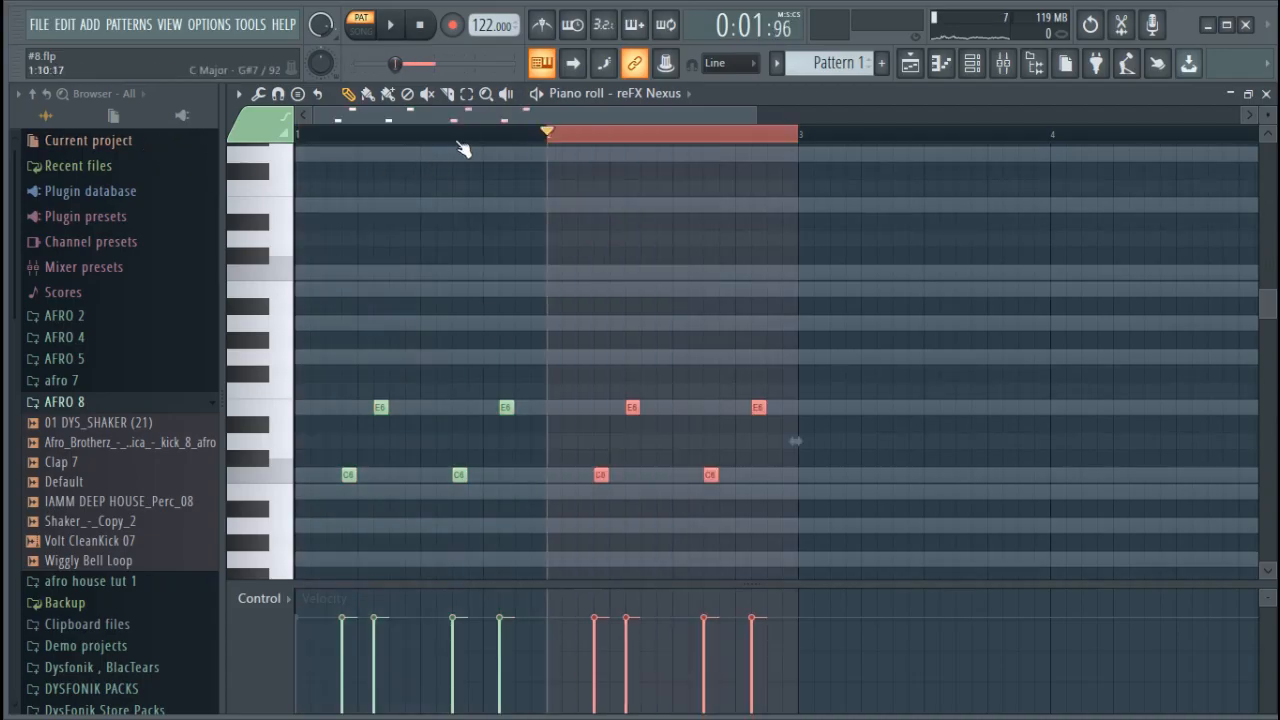
key(ctrl+d)
key(space)
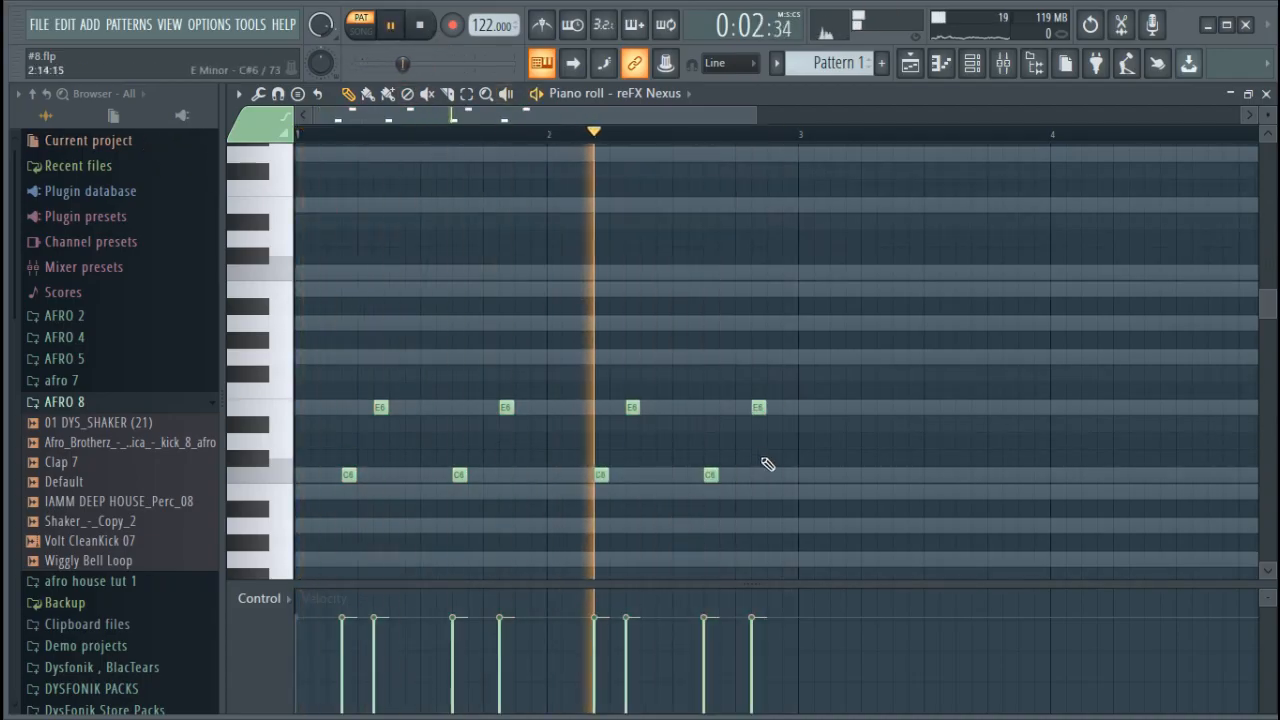
key(space)
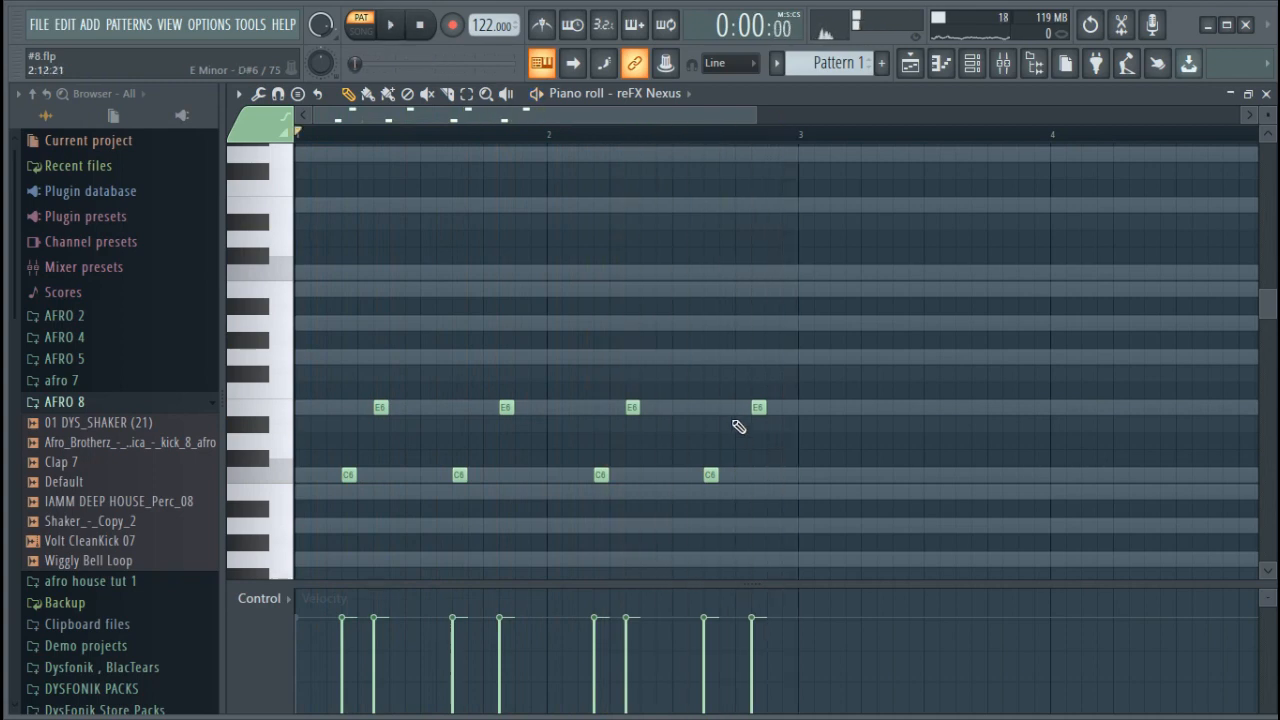
Add a one-step G6 note on step 13 of bar 2 and play from step 4 of that bar
click(741, 358)
key(space)
click(602, 134)
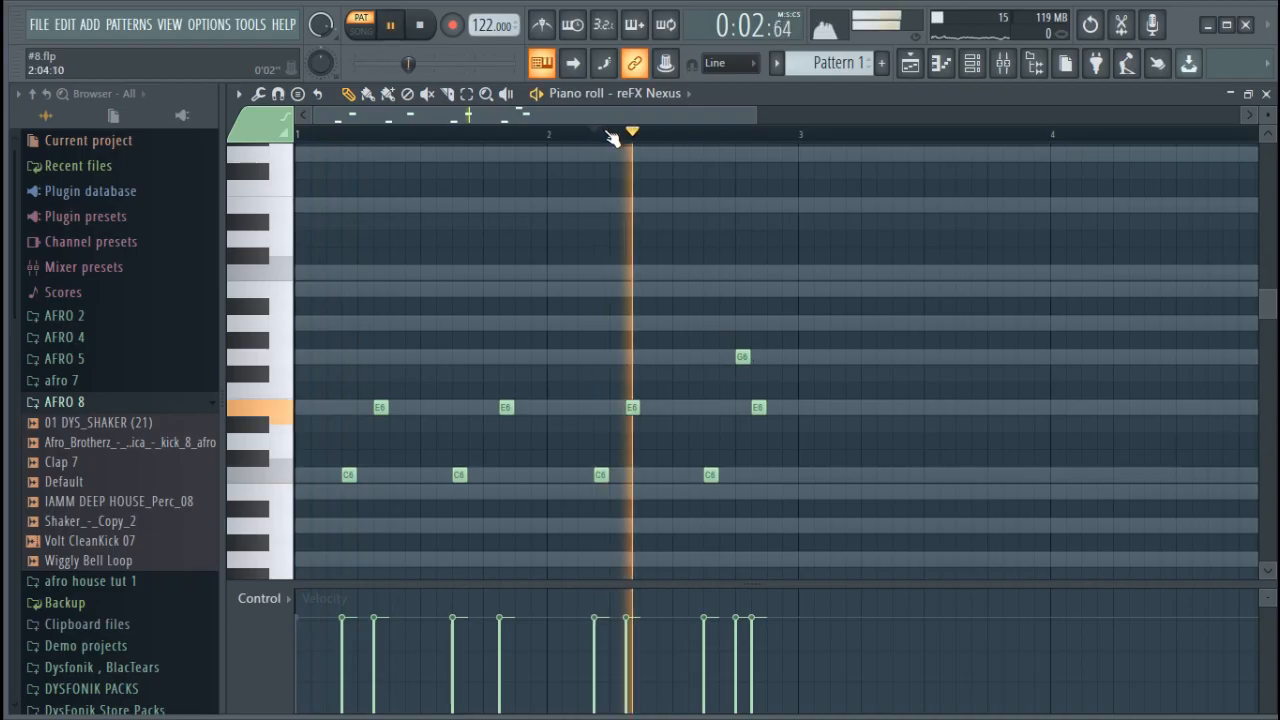
key(space)
Lower the new G6 note to F#6, play it, and shift bar 2's last E6 to step 15
drag(743, 358, 743, 373)
key(space)
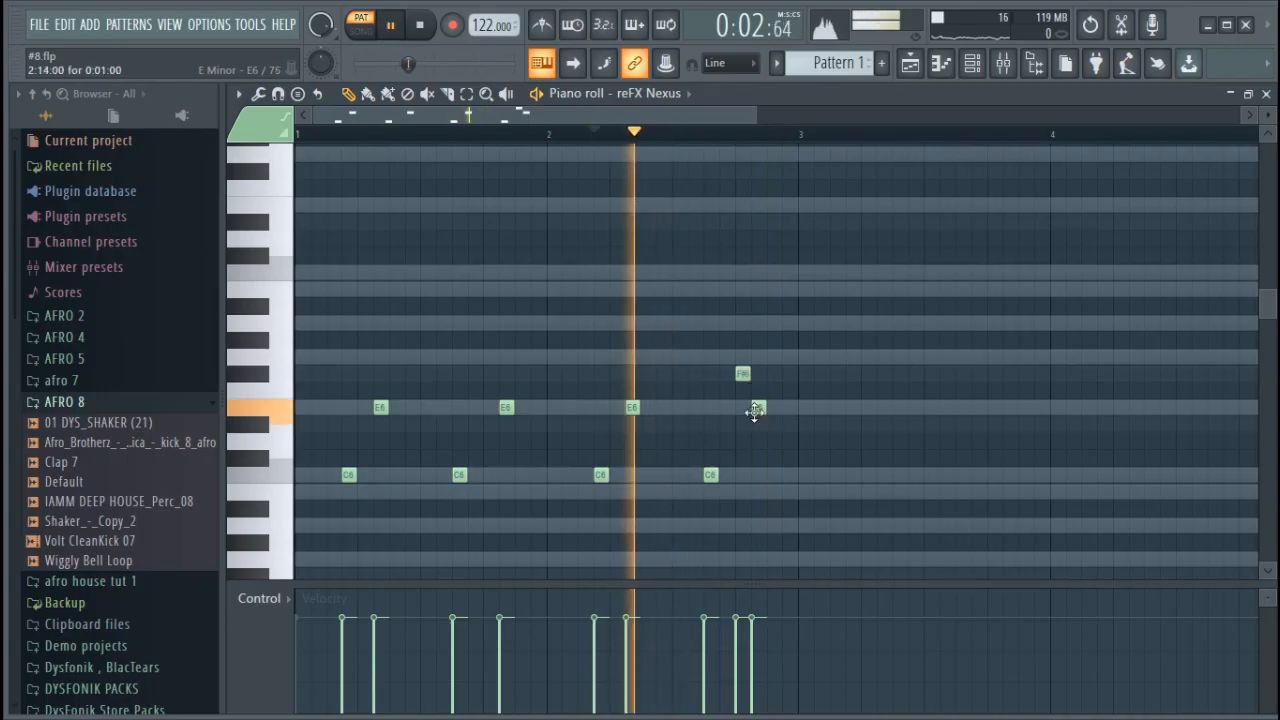
key(space)
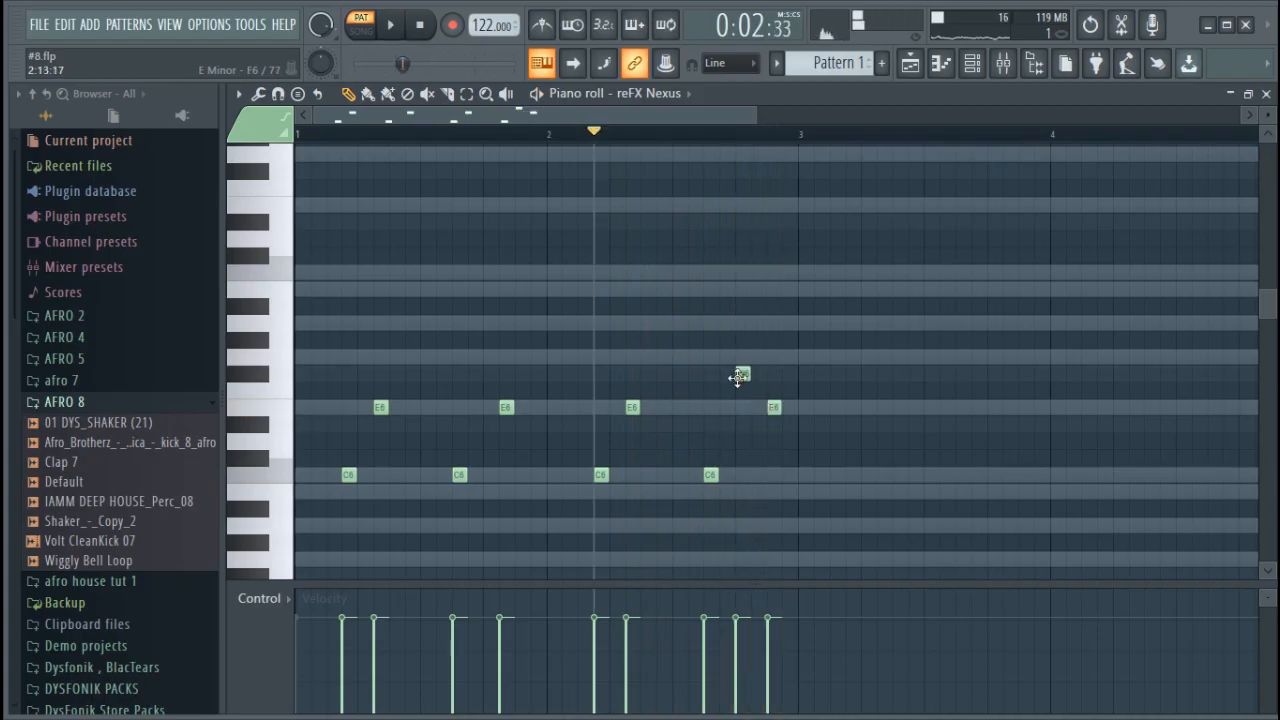
Lower the F#6 note in bar 2 to F6 and play from step 4 of that bar
drag(743, 376, 743, 391)
key(space)
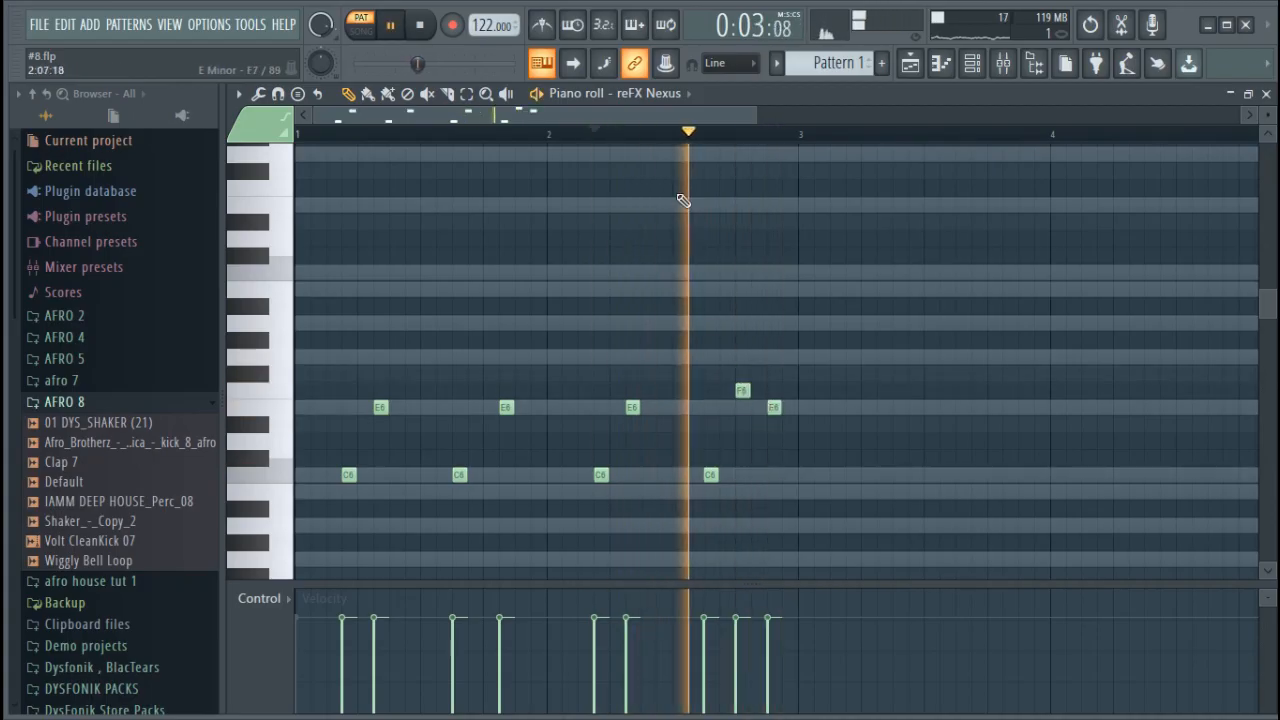
key(space)
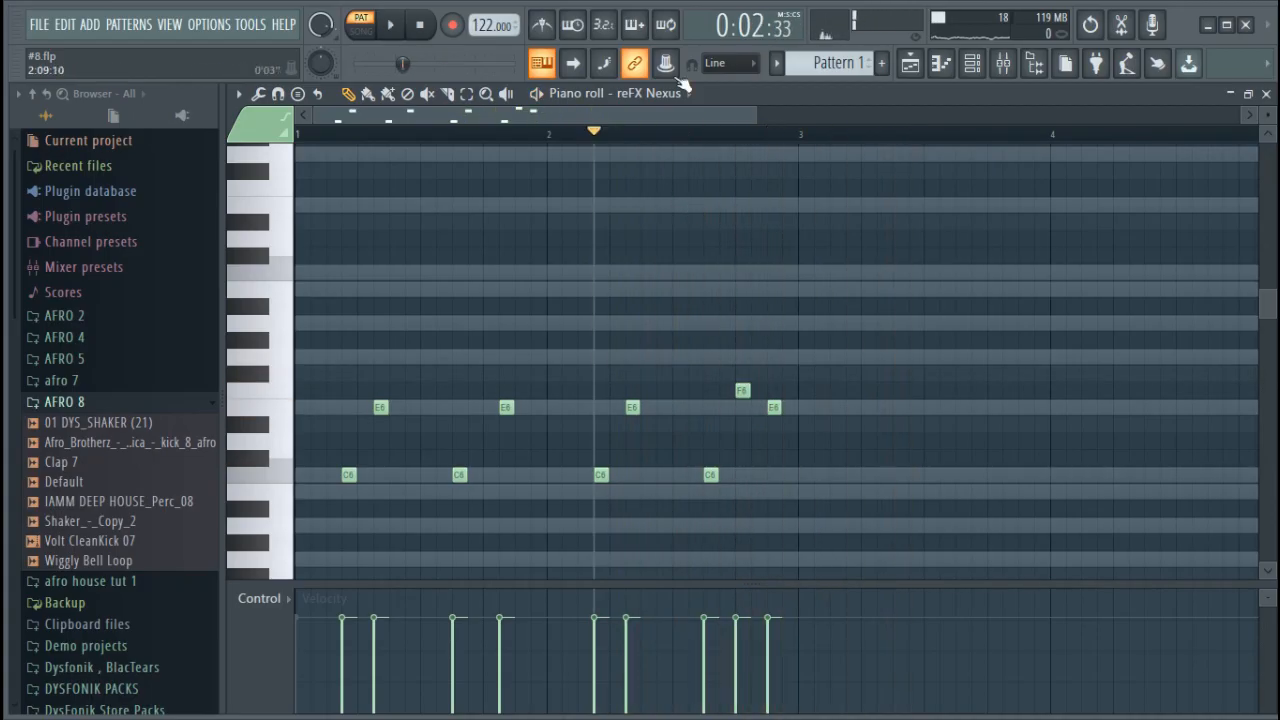
Duplicate bars 1 and 2 into bars 3 and 4, deselect the notes, and play the copied section
drag(800, 138, 45, 143)
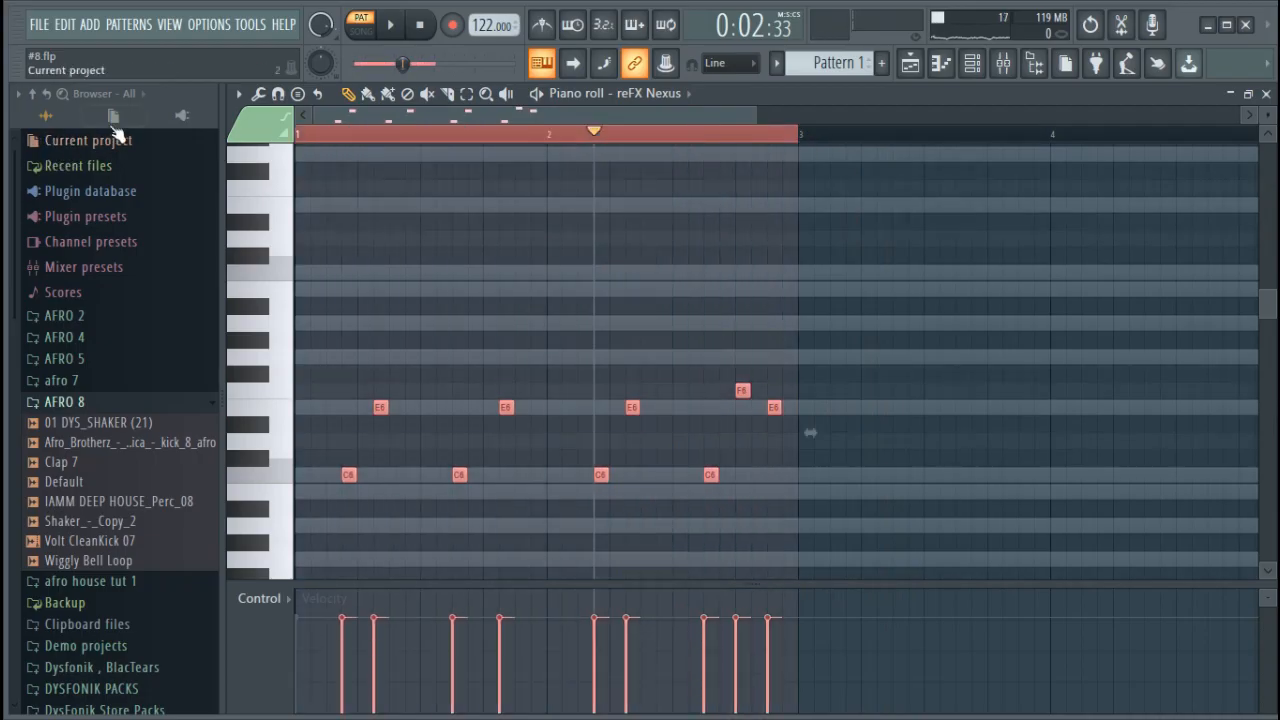
key(ctrl+b)
key(ctrl+d)
key(space)
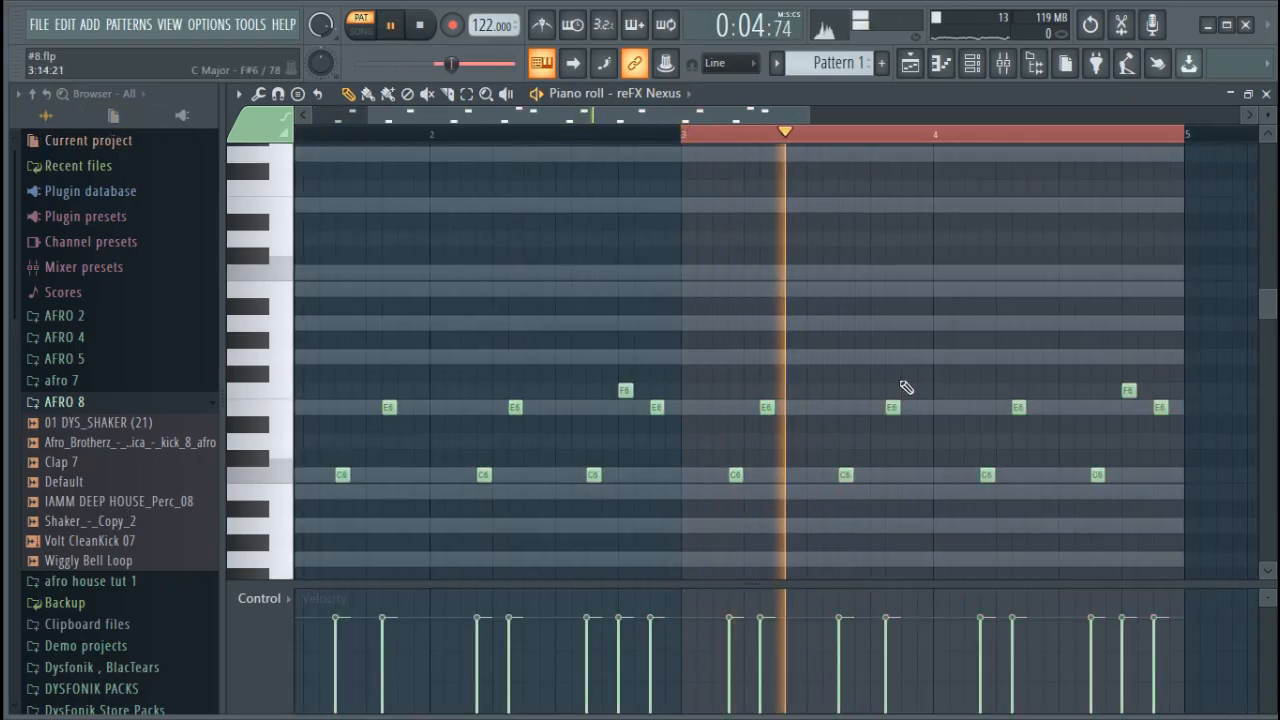
key(space)
Lower the C6 note on step 11 of bar 3 to A5 and play the section
drag(845, 476, 841, 530)
key(space)
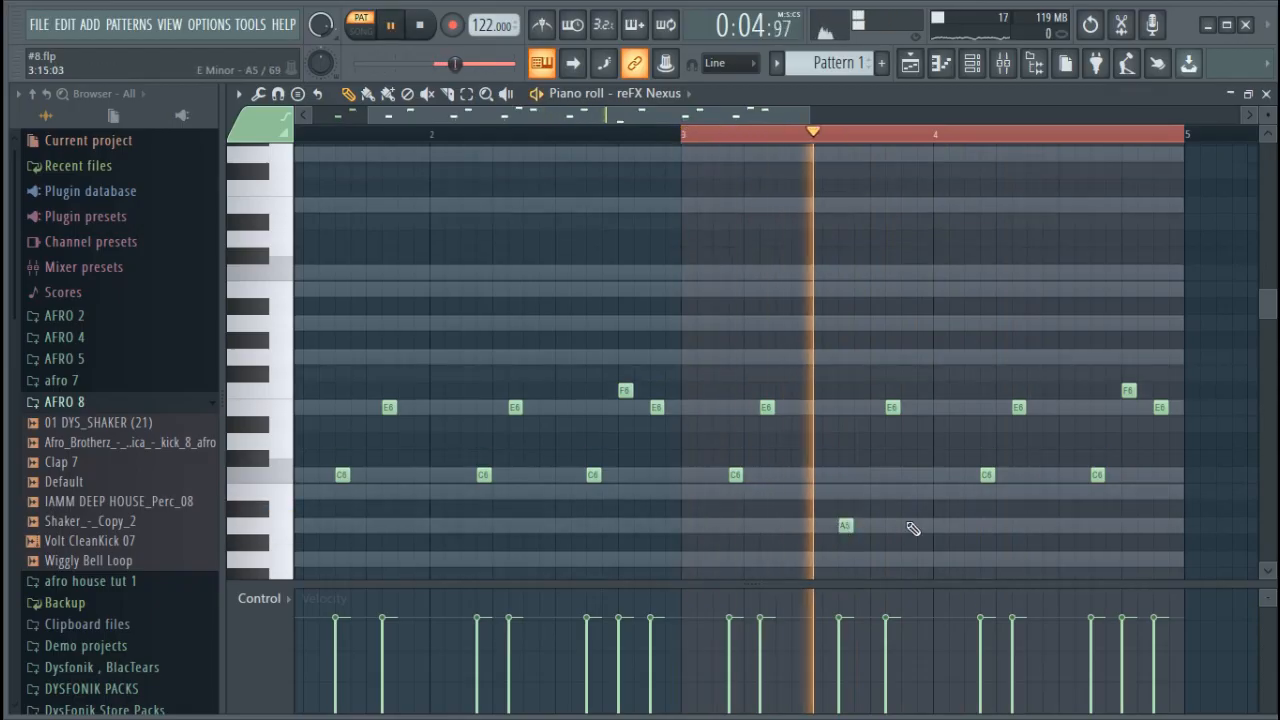
key(space)
Lower the C6 note on step 4 of bar 4 to A5, shift it to step 2, and play the section
drag(985, 476, 987, 526)
key(space)
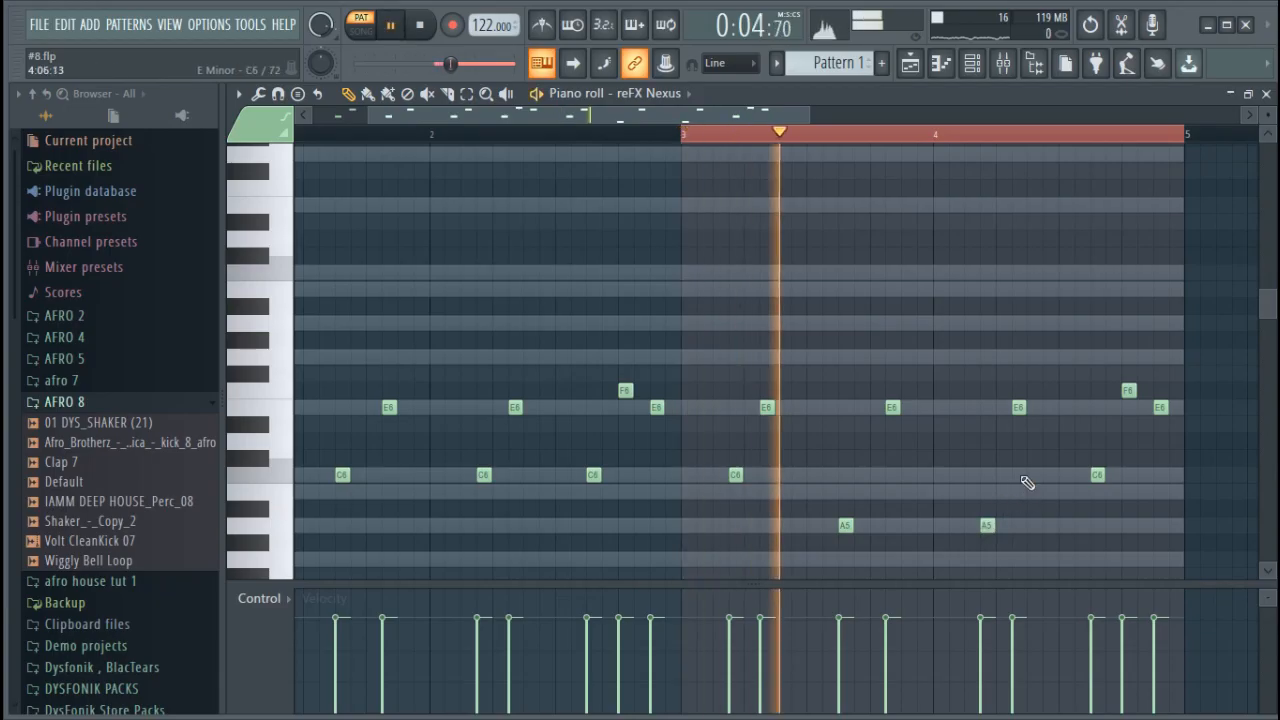
key(space)
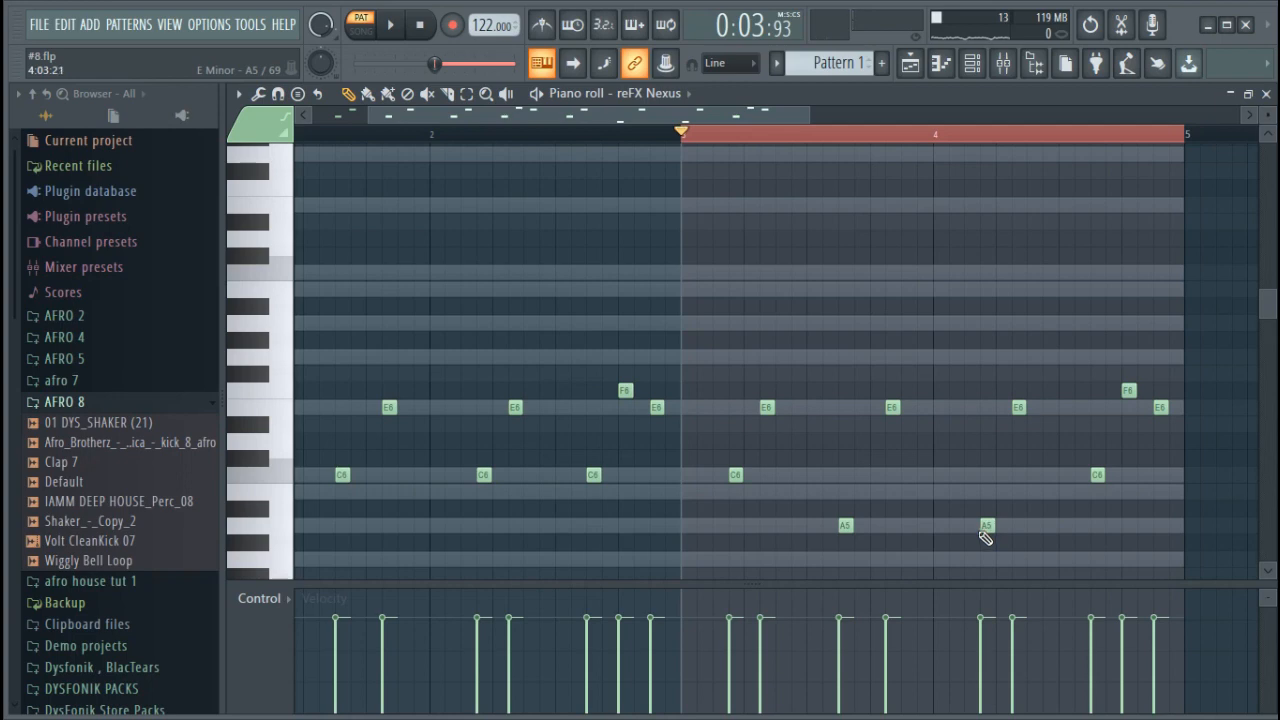
drag(984, 525, 956, 526)
key(space)
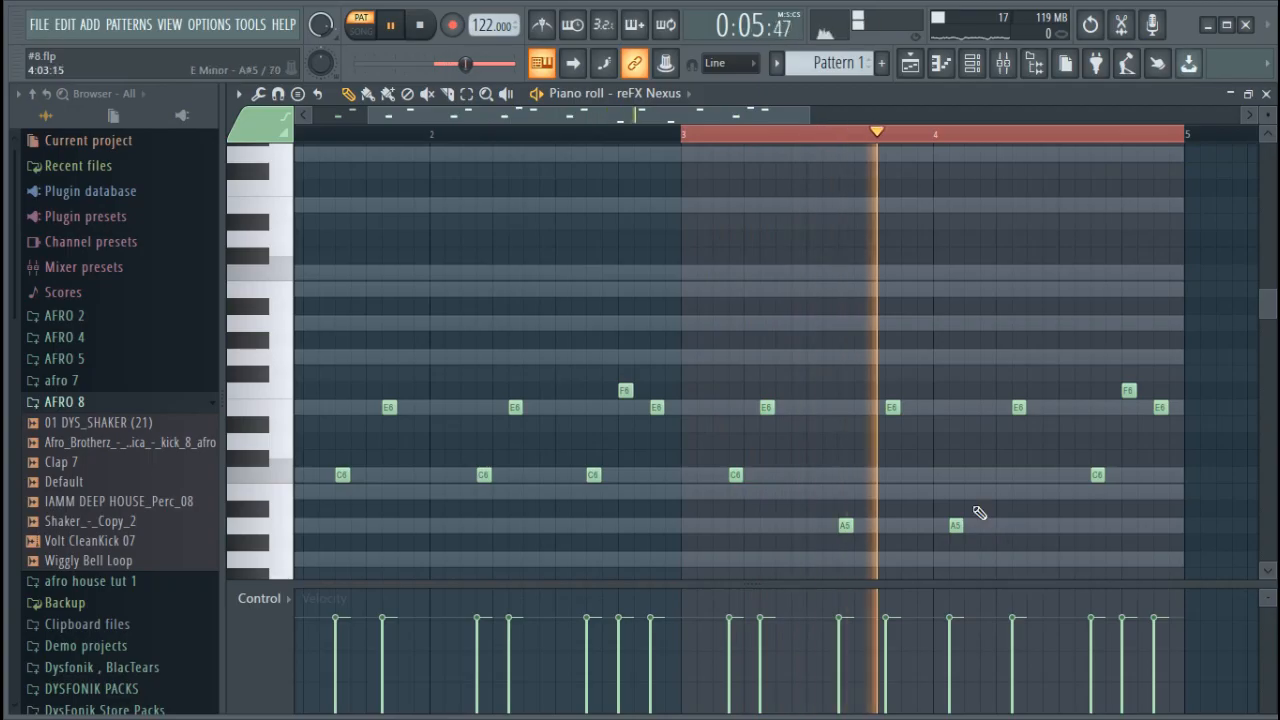
key(space)
Add a C6 note on step 4 of bar 4 and play the section
click(985, 475)
key(space)
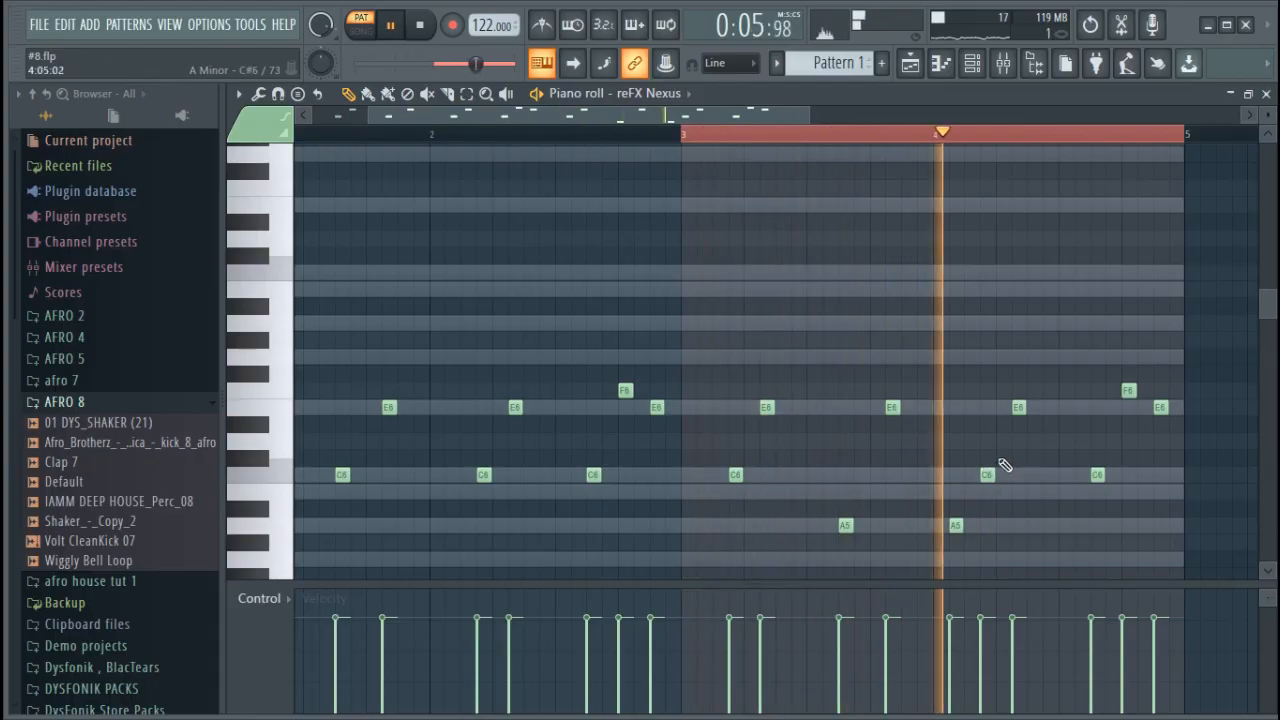
key(space)
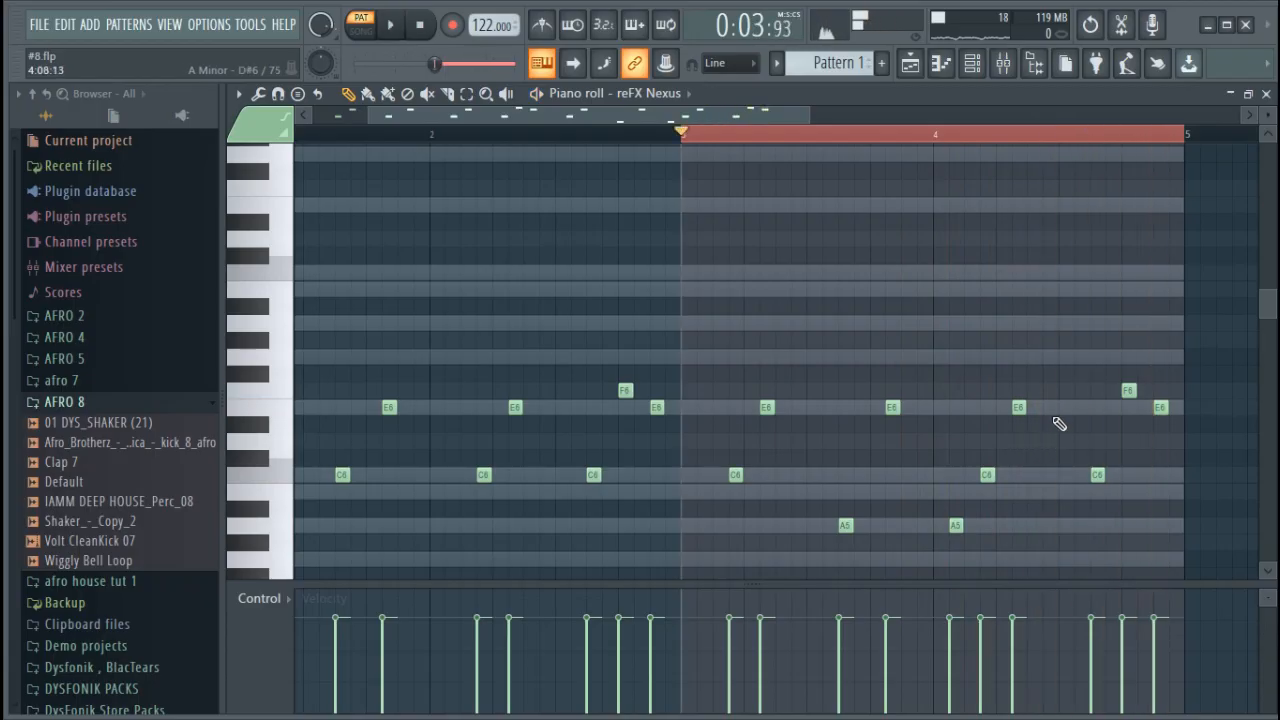
Move bar 4's step 11 C6 to E6 on step 9, lower it to D#6, and play the section
drag(1071, 466, 1069, 392)
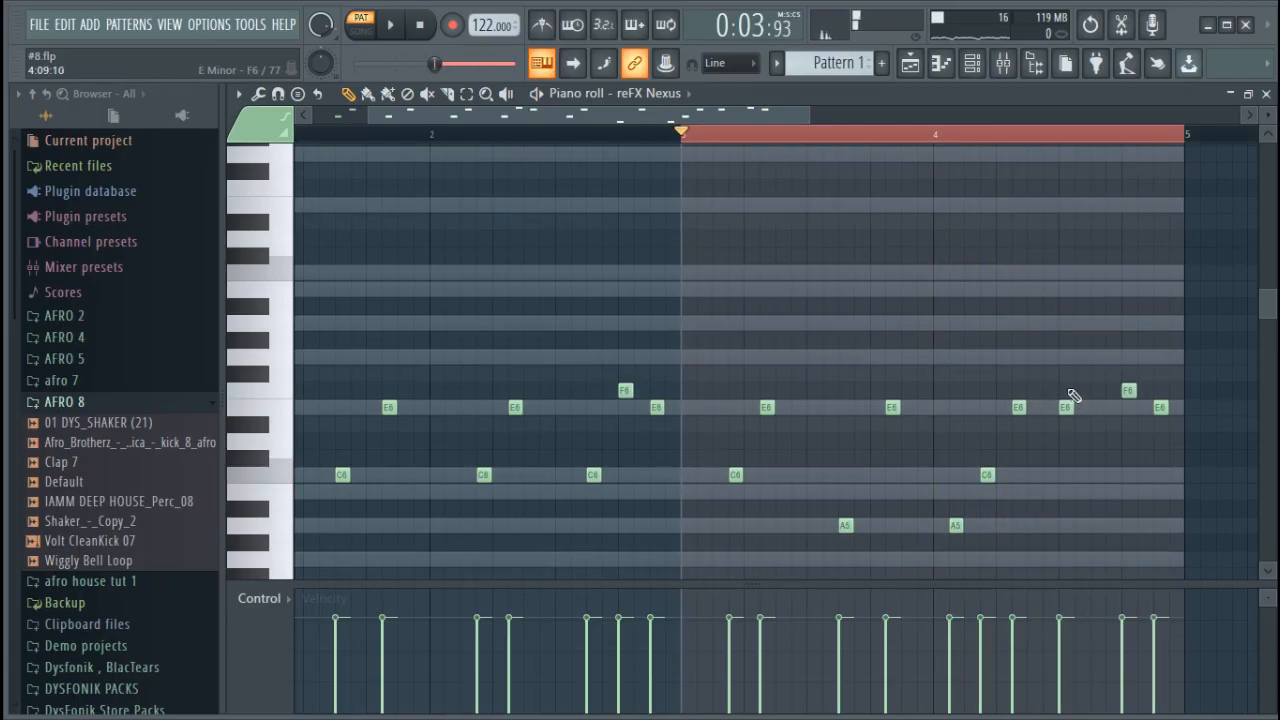
drag(1065, 405, 1068, 436)
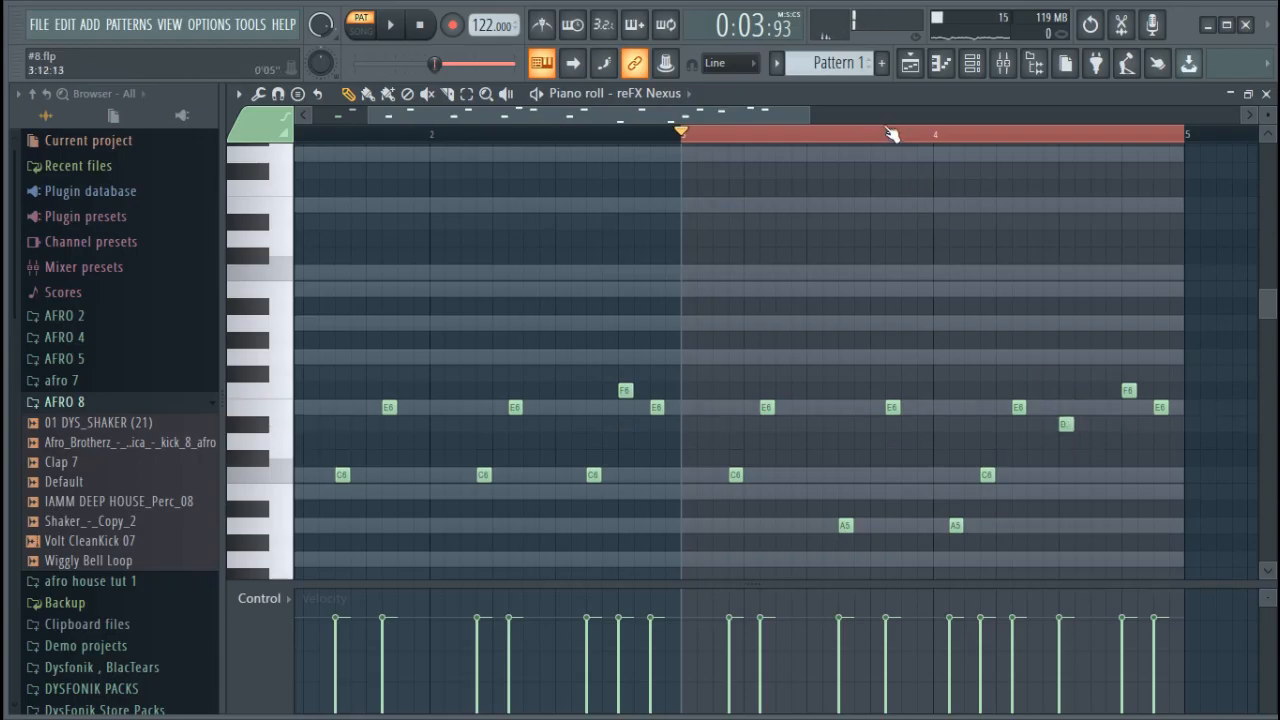
key(space)
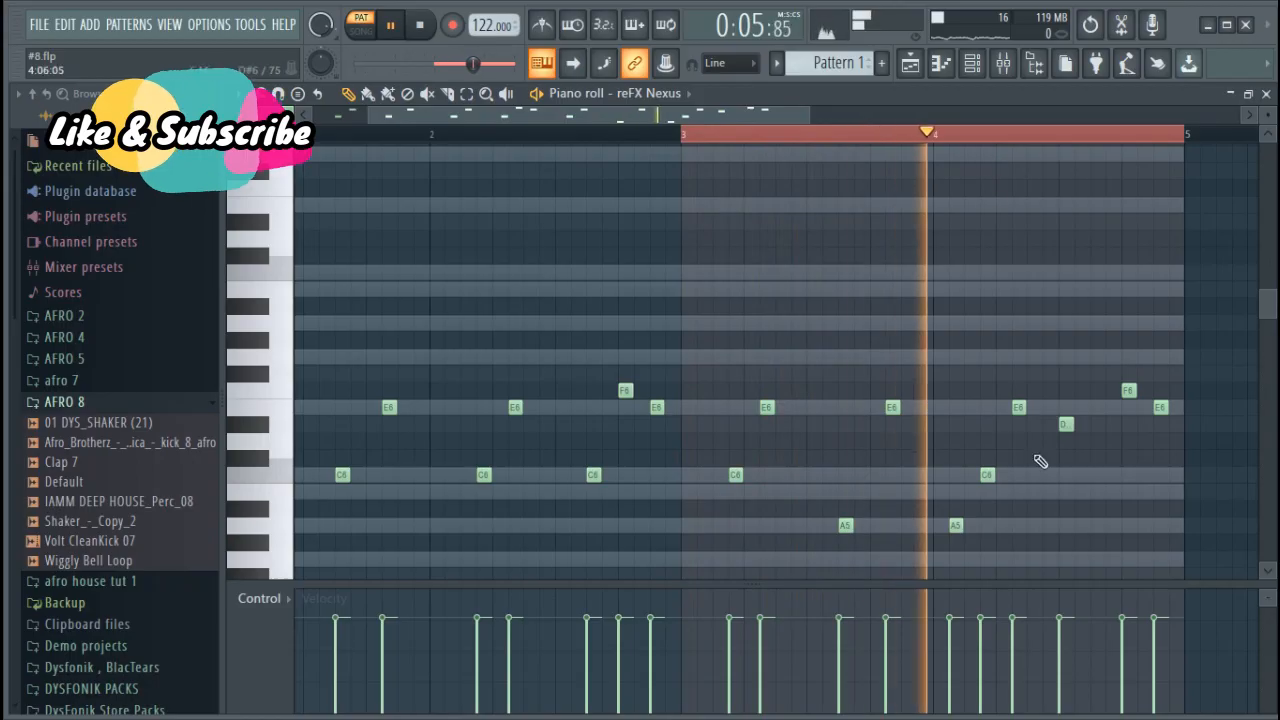
key(space)
Lower the D#6 note in bar 4 to C6 and on to B5, shift it to step 8, and play the section
drag(1062, 421, 1068, 473)
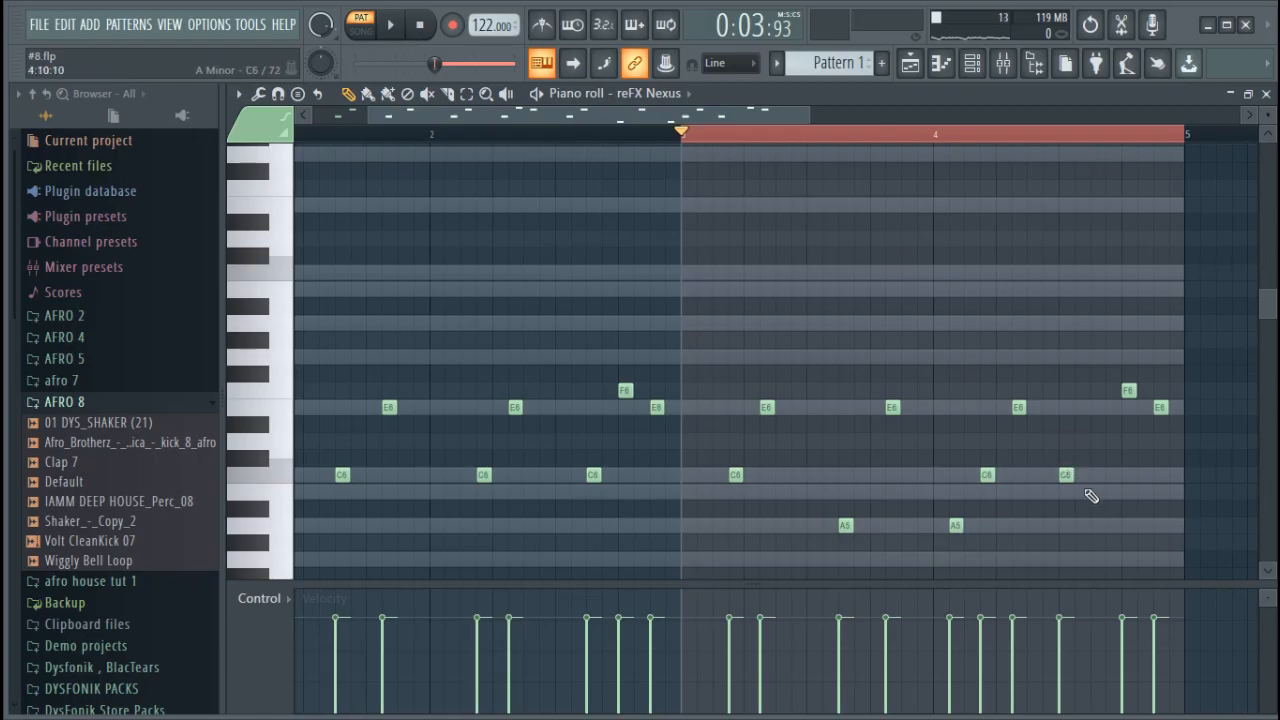
key(space)
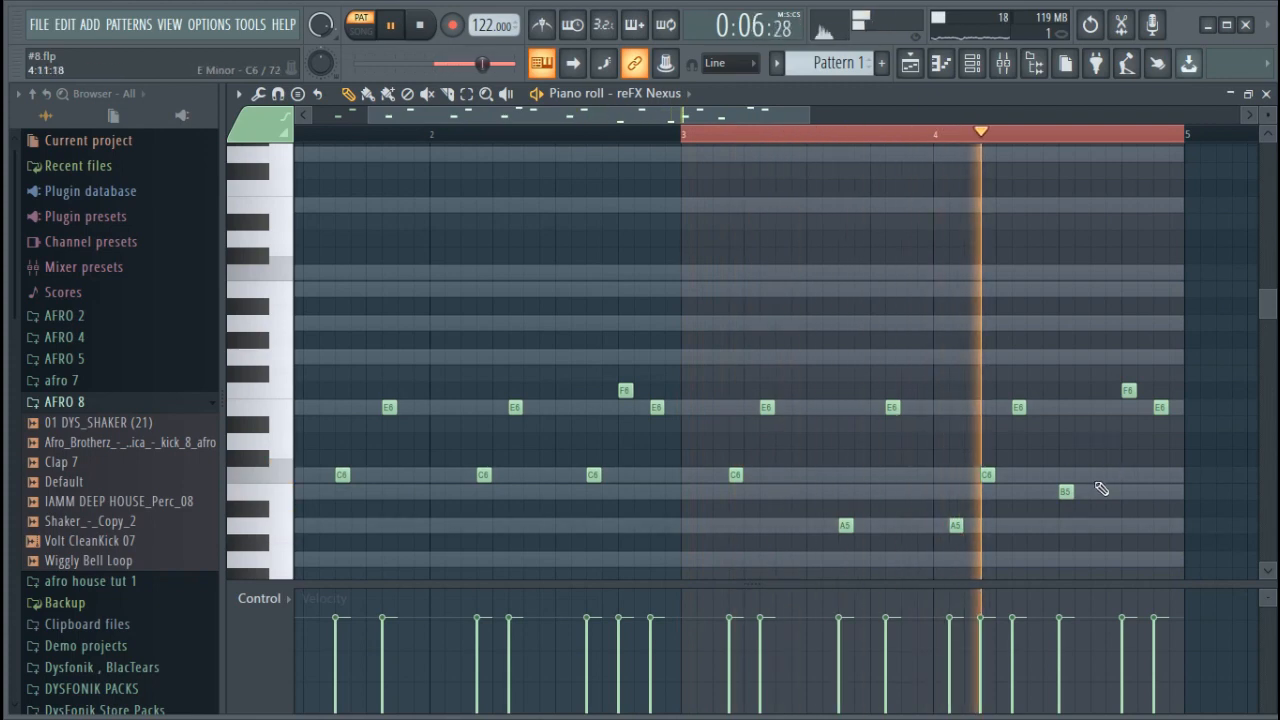
key(space)
drag(1063, 491, 1049, 494)
key(space)
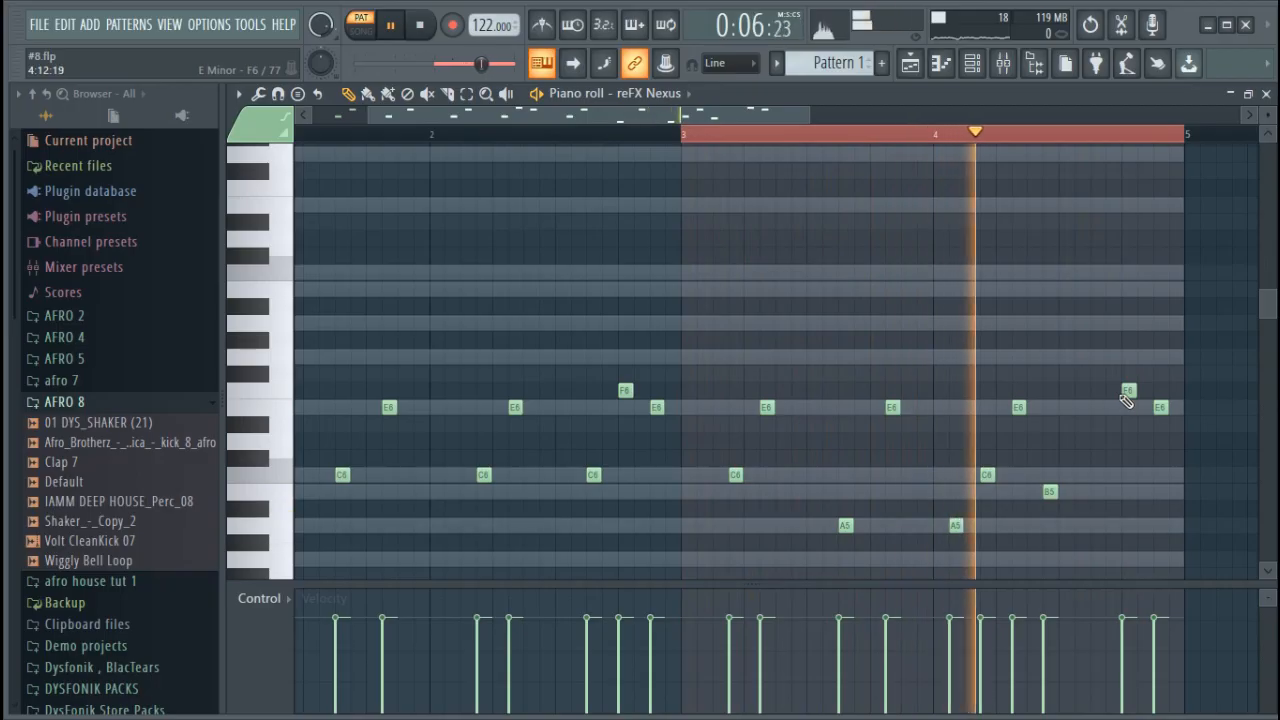
Move the F6 note in bar 4 to C6 on step 10 and play from step 3 of that bar
drag(1126, 391, 1087, 477)
key(space)
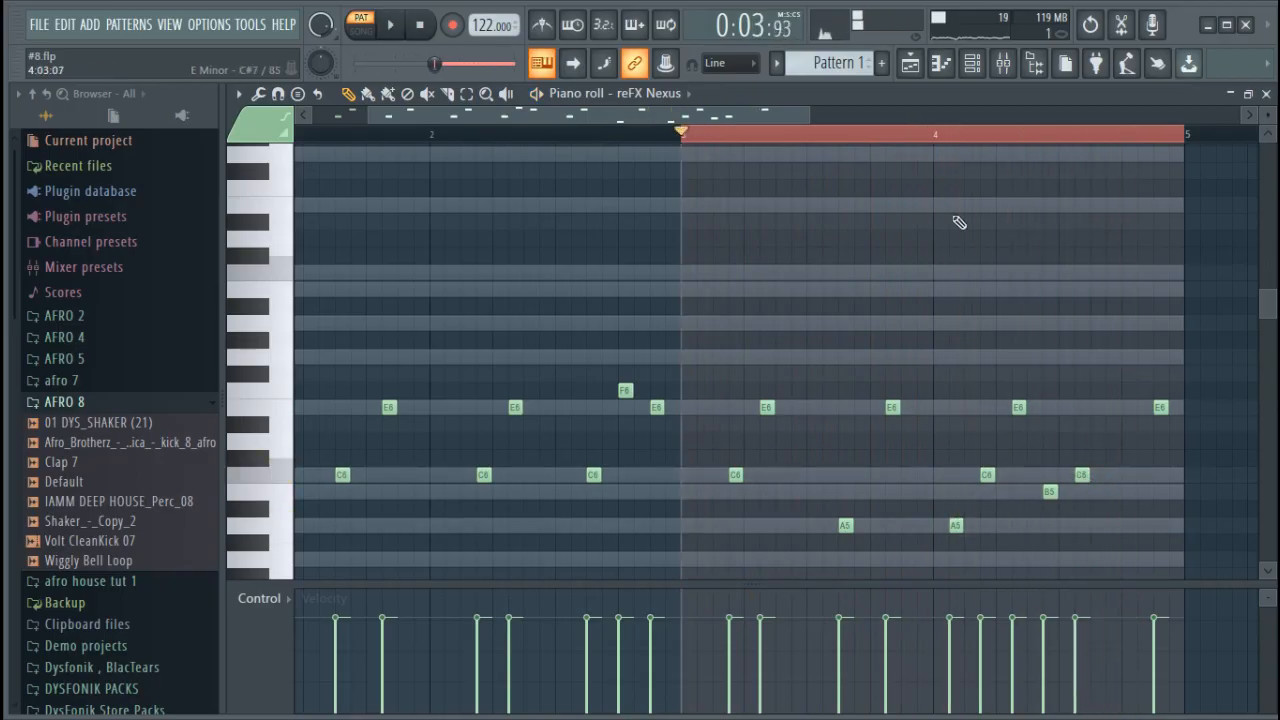
click(964, 133)
key(space)
key(space)
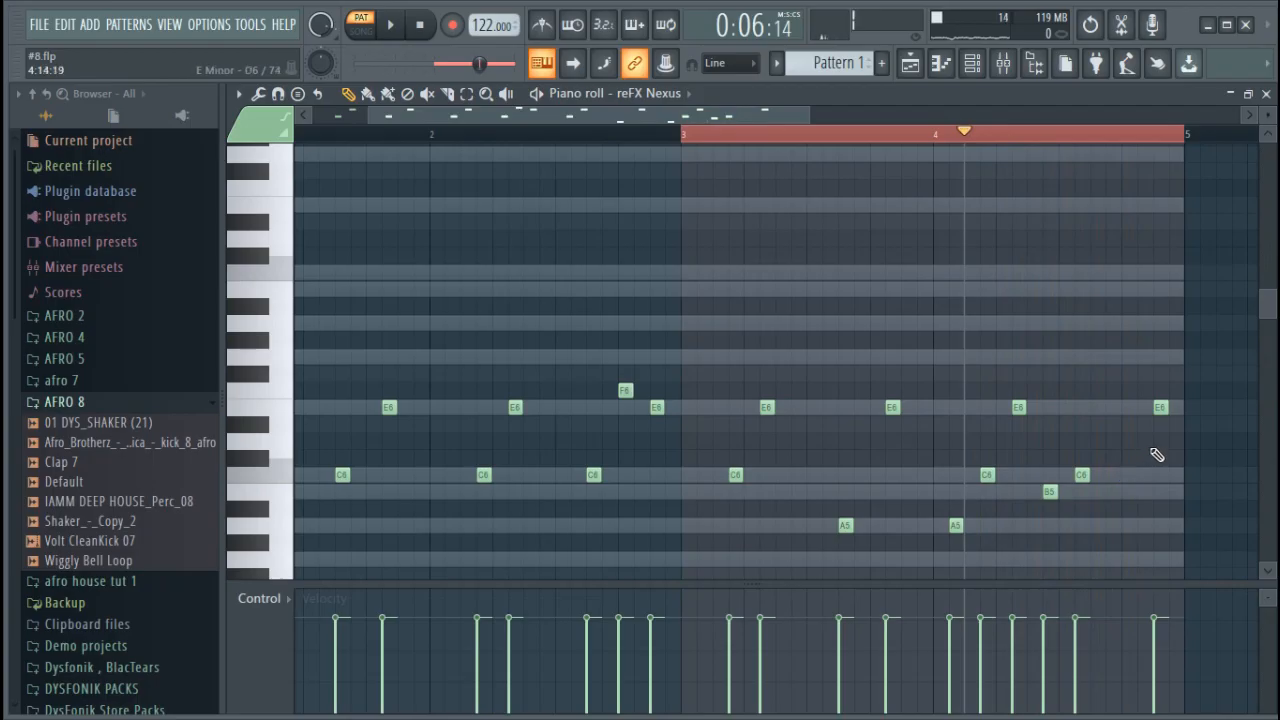
Move bar 4's last C6 to step 11, replace the closing E6 with an A5 on step 13, and play the section
drag(1081, 475, 1094, 477)
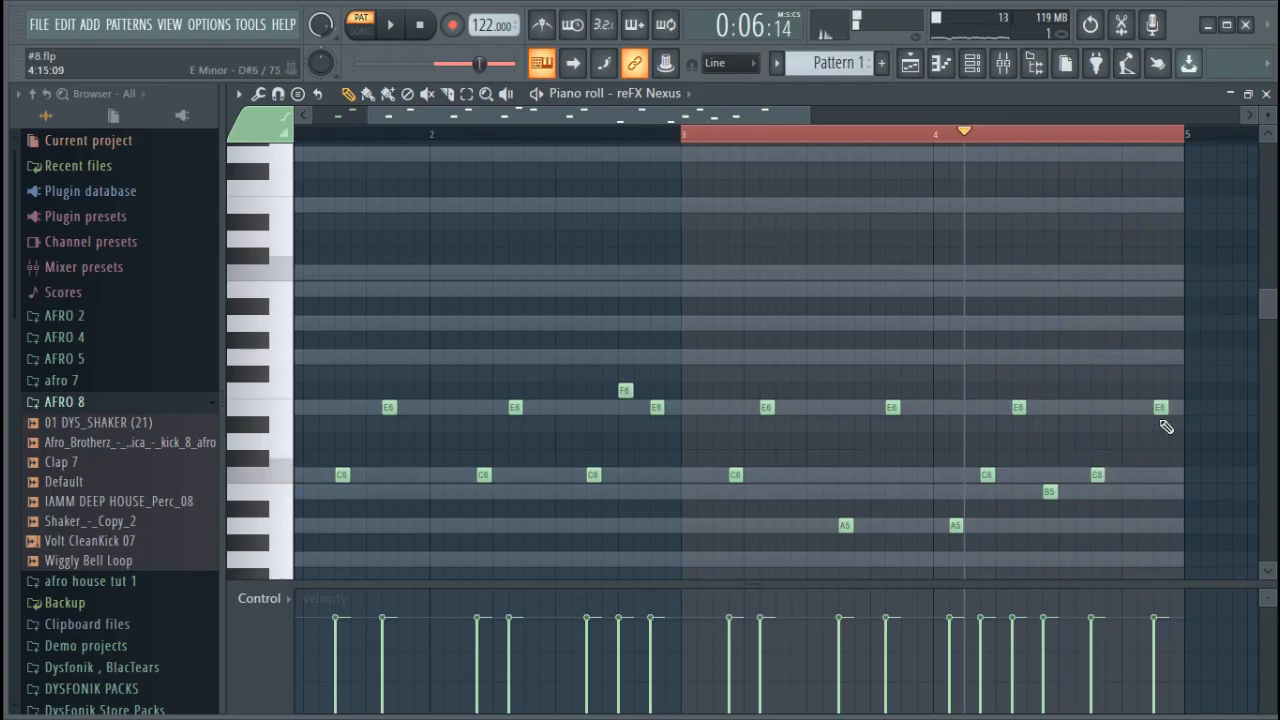
click(1128, 491)
key(space)
drag(1128, 491, 1128, 525)
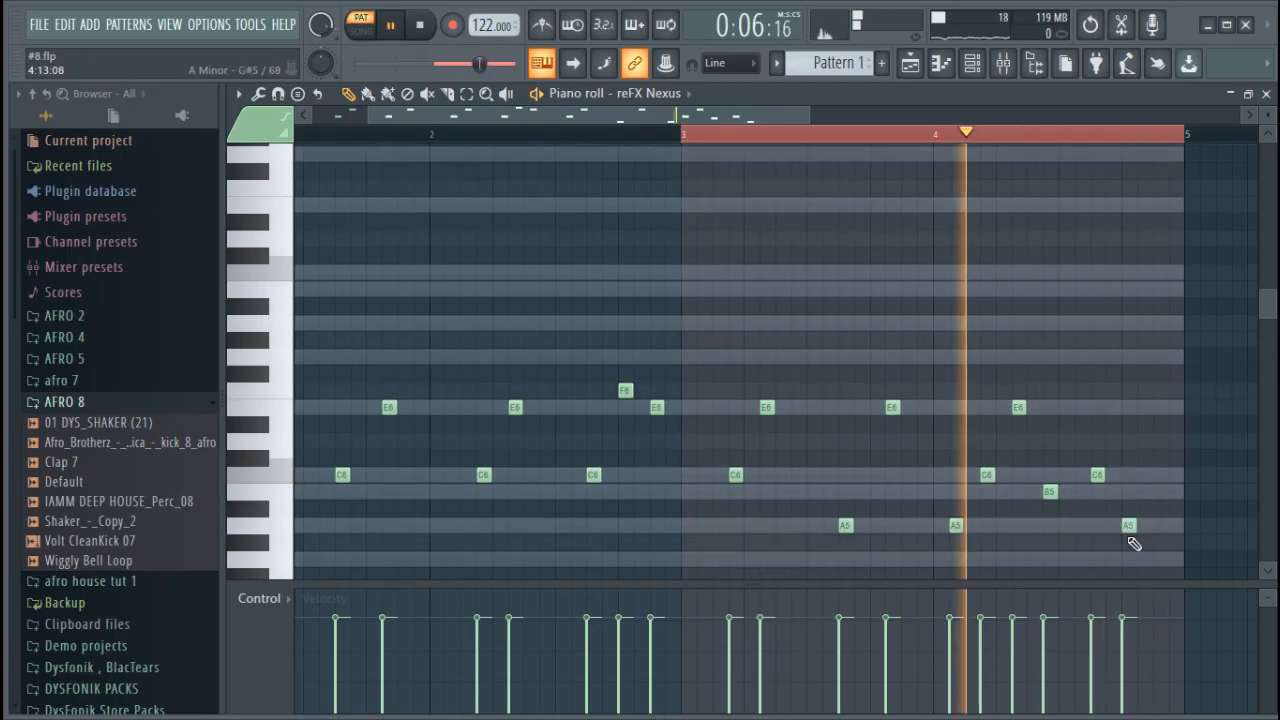
Clear the time selection over bars 3 and 4 and play the full four-bar melody
right_click(955, 137)
scroll(774, 130, down, 3)
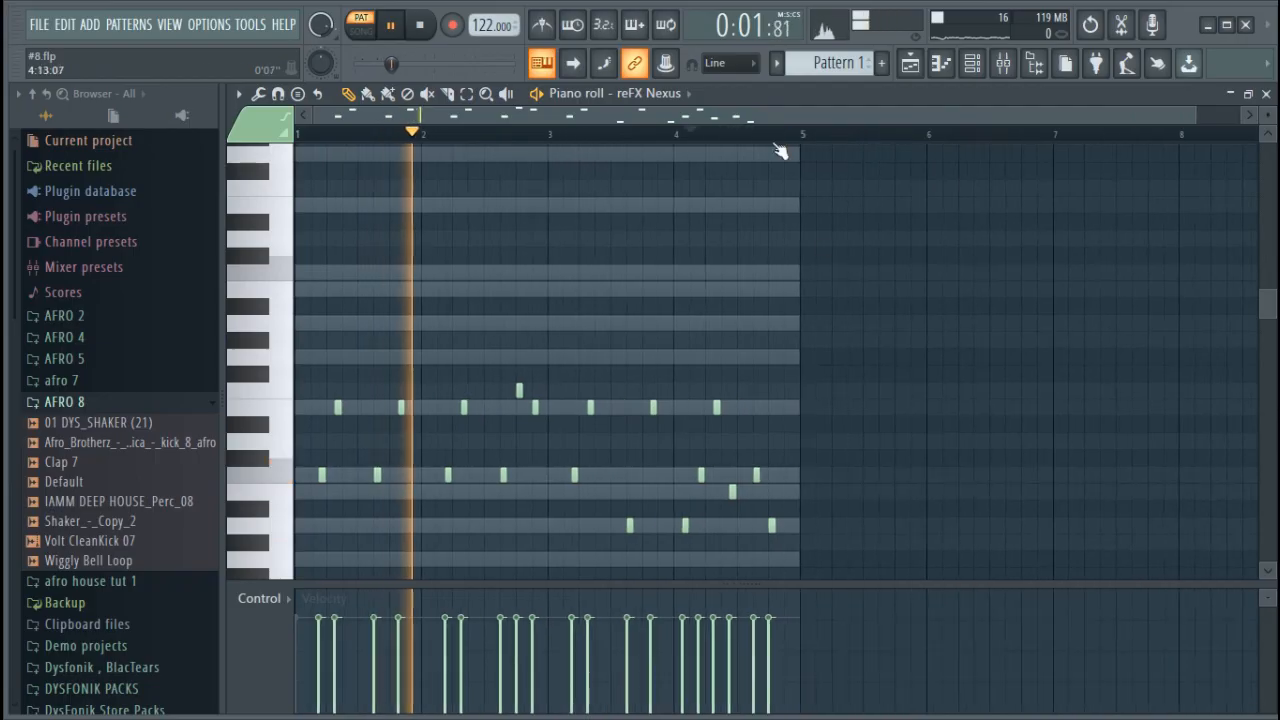
scroll(818, 298, down, 2)
drag(1205, 112, 838, 90)
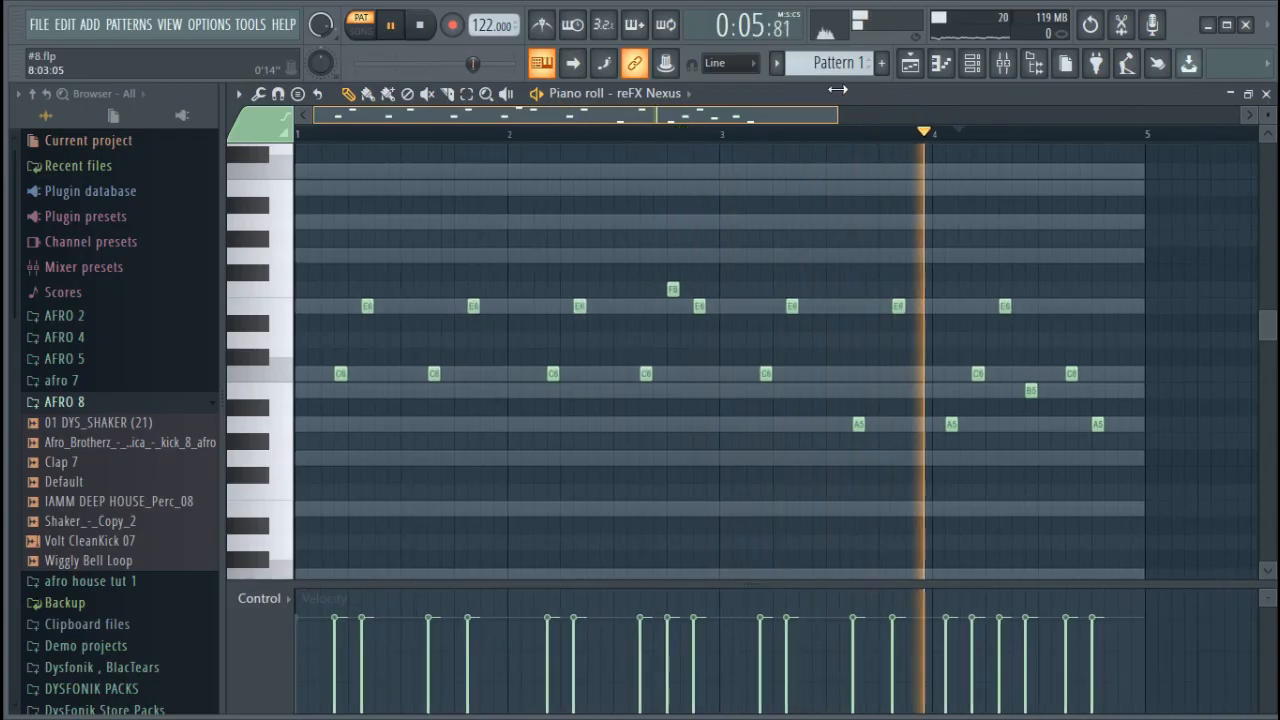
key(space)
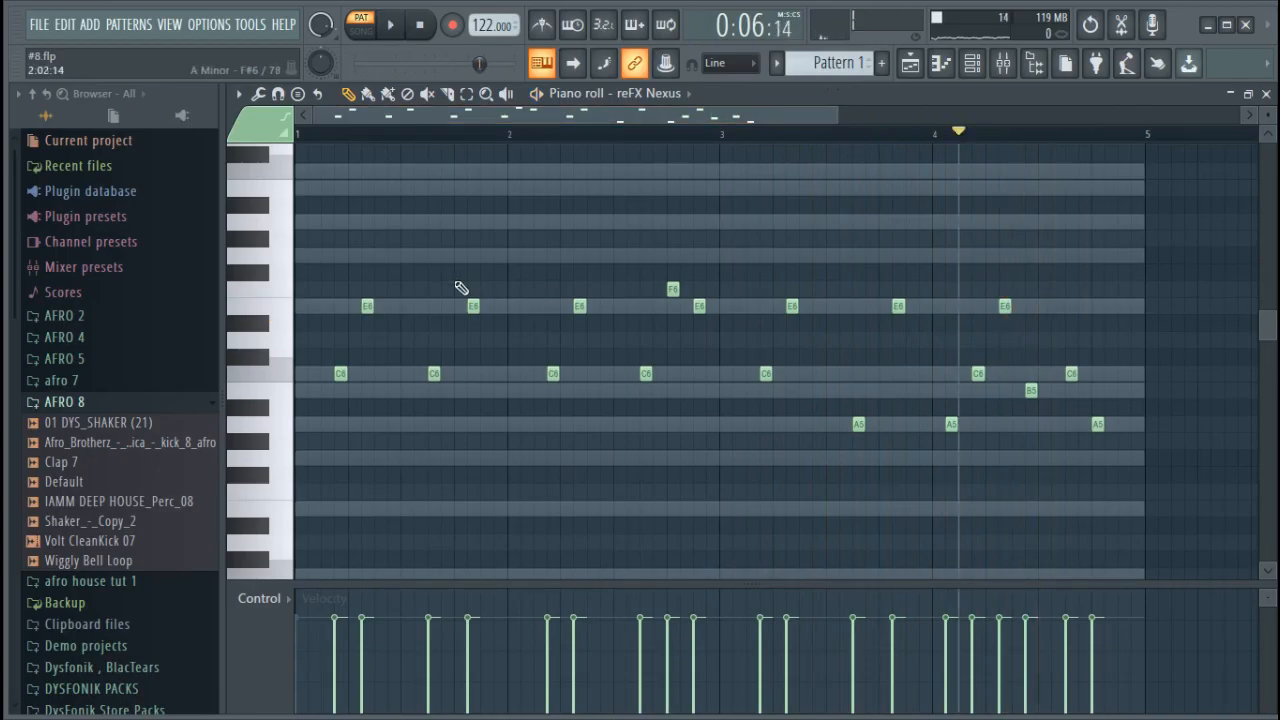
Compare the reFX Nexus melody with the Sampler channel's scale guide notes in the piano roll, and return to the melody
drag(834, 117, 455, 115)
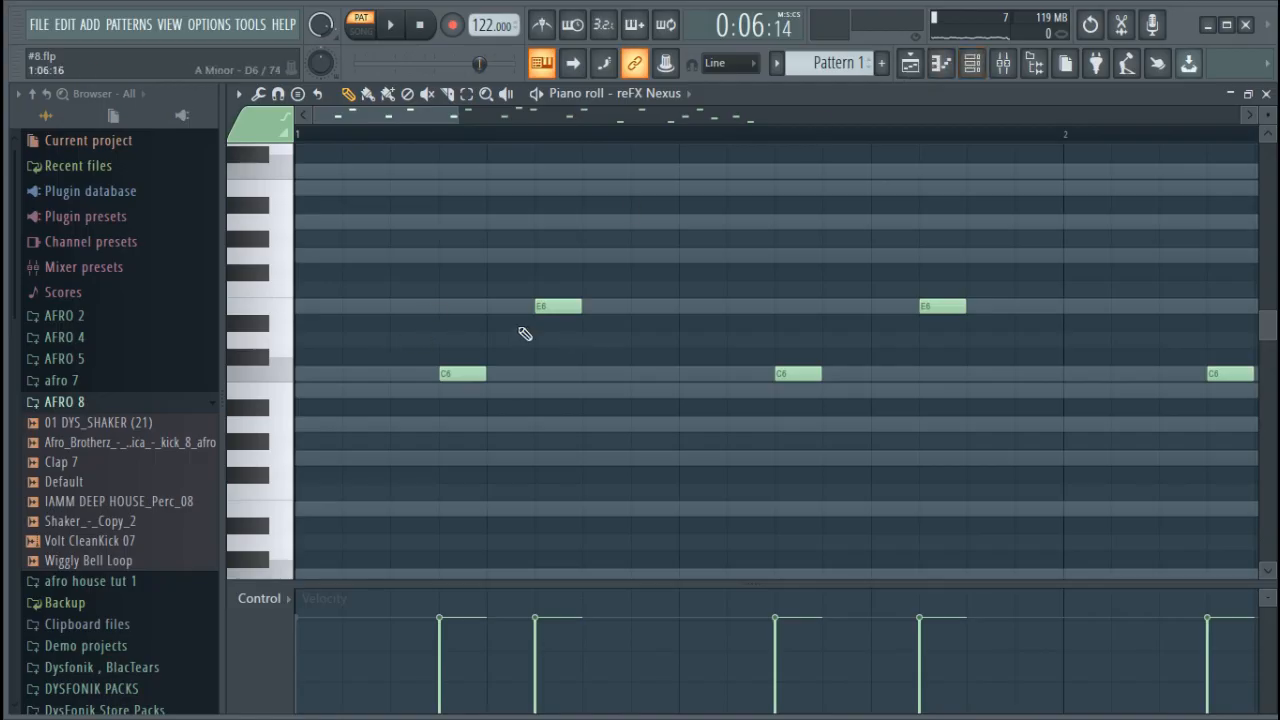
click(940, 63)
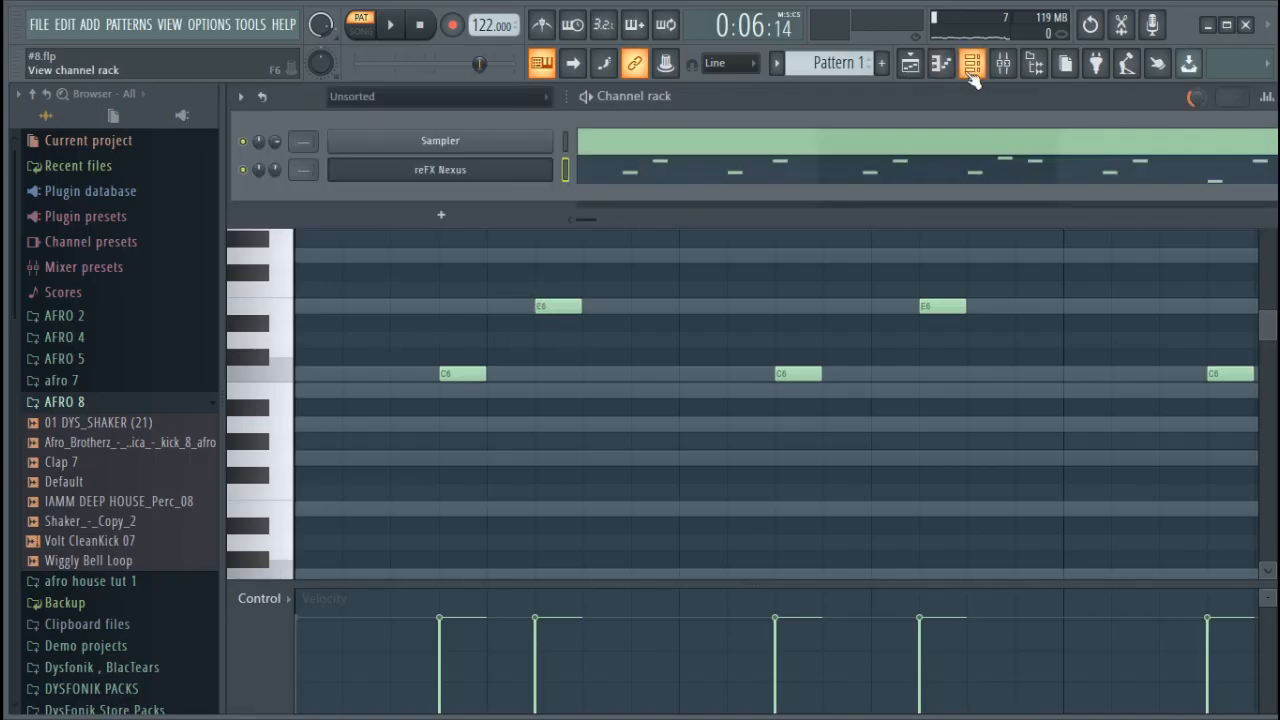
click(600, 152)
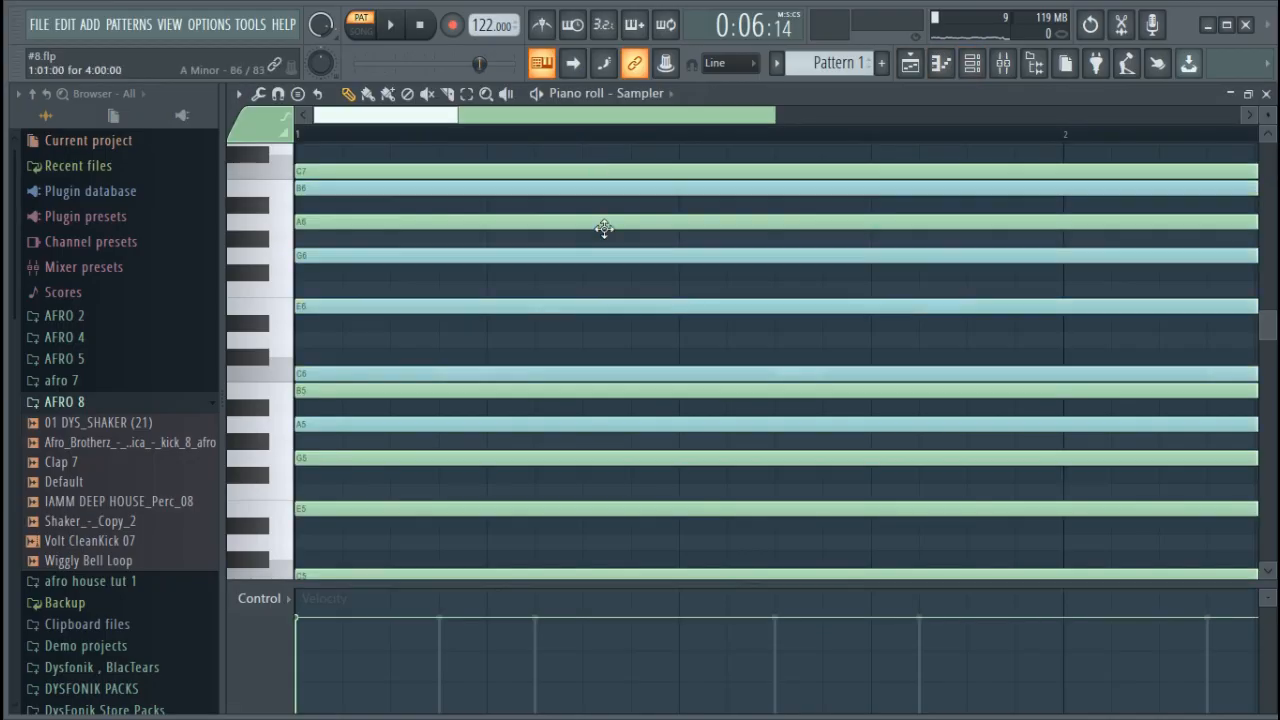
scroll(603, 209, up, 3)
scroll(598, 140, down, 6)
scroll(598, 140, down, 4)
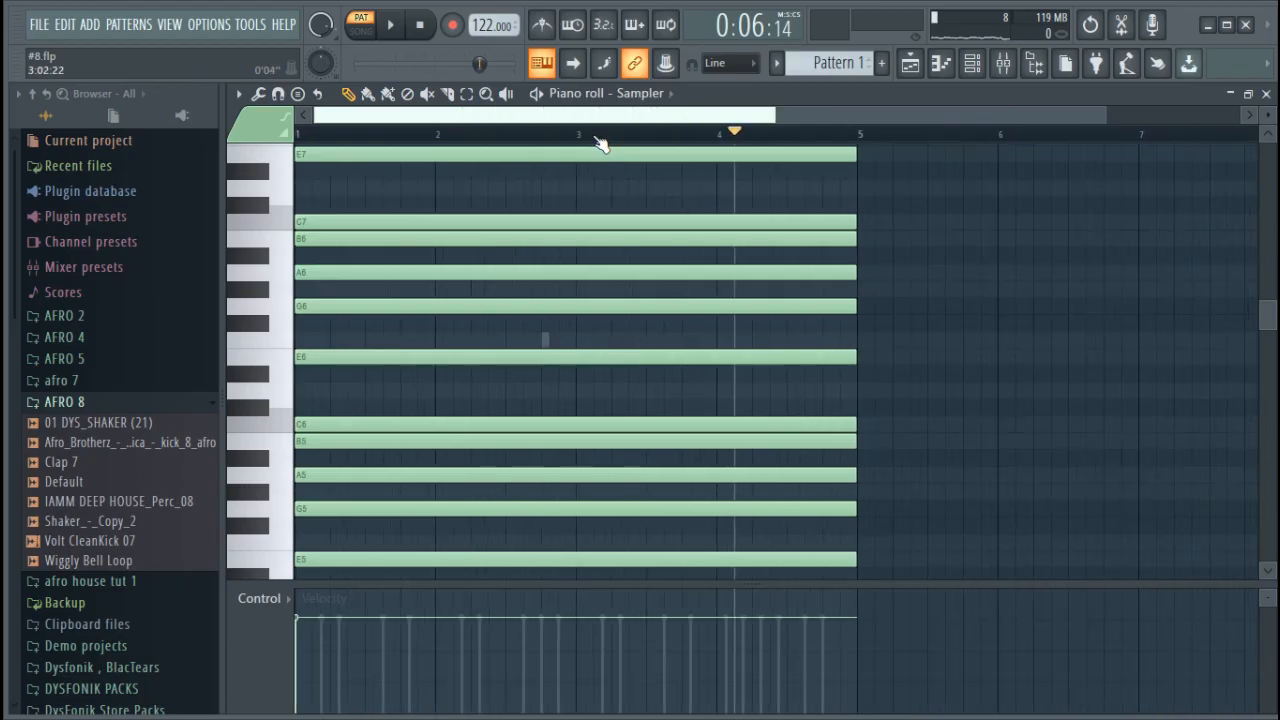
click(974, 65)
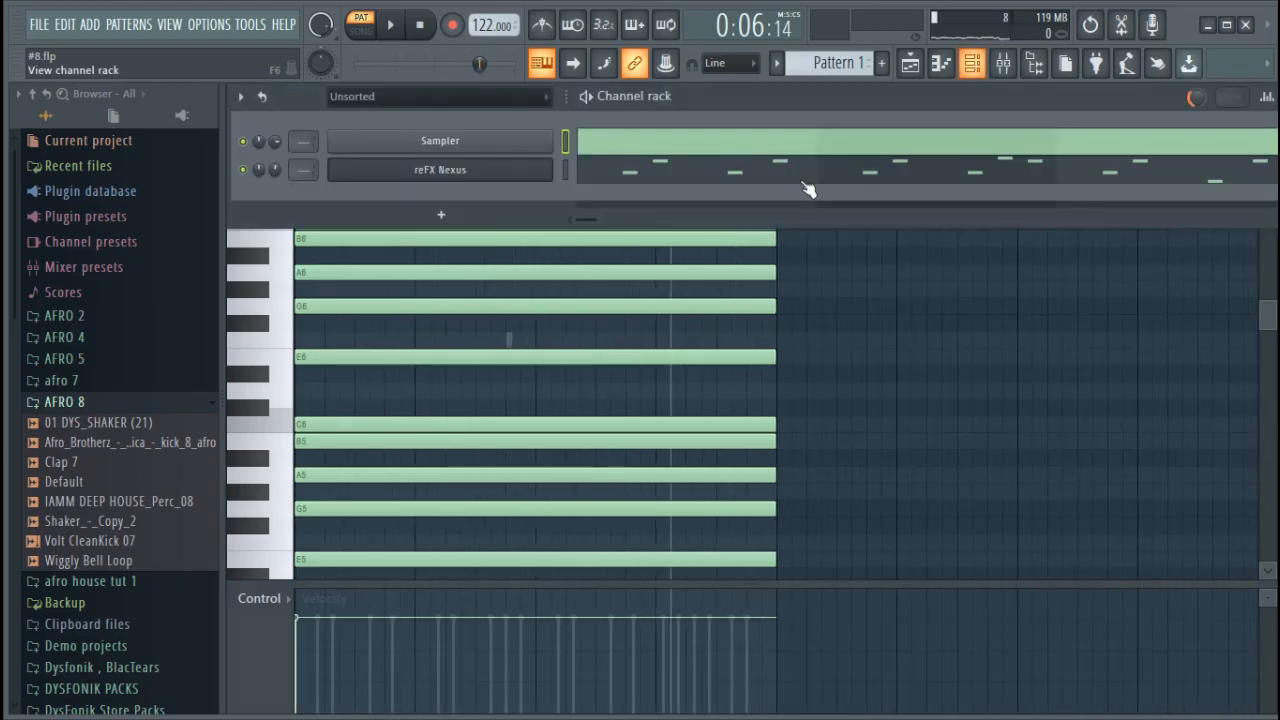
click(652, 176)
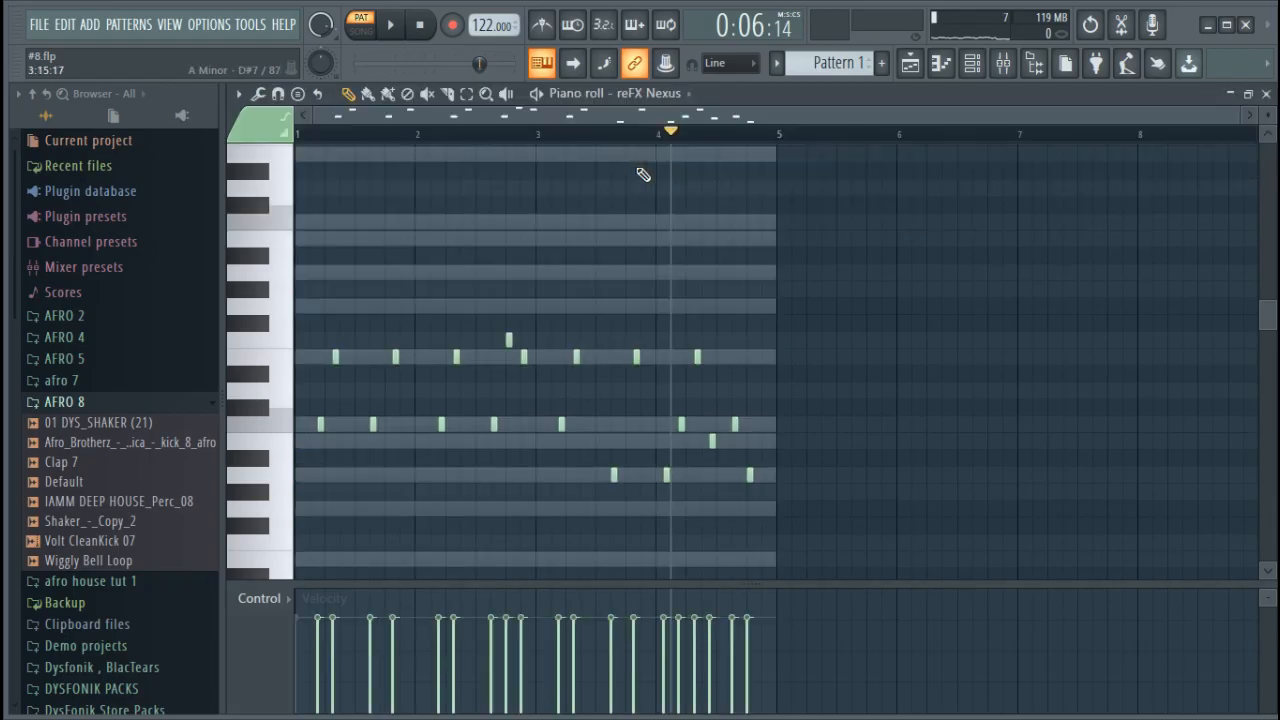
Examine the melody's note spacing across the four bars, focusing on the F6 and E6 near the end of bar 2
scroll(629, 249, down, 4)
drag(1235, 115, 854, 174)
scroll(815, 198, up, 3)
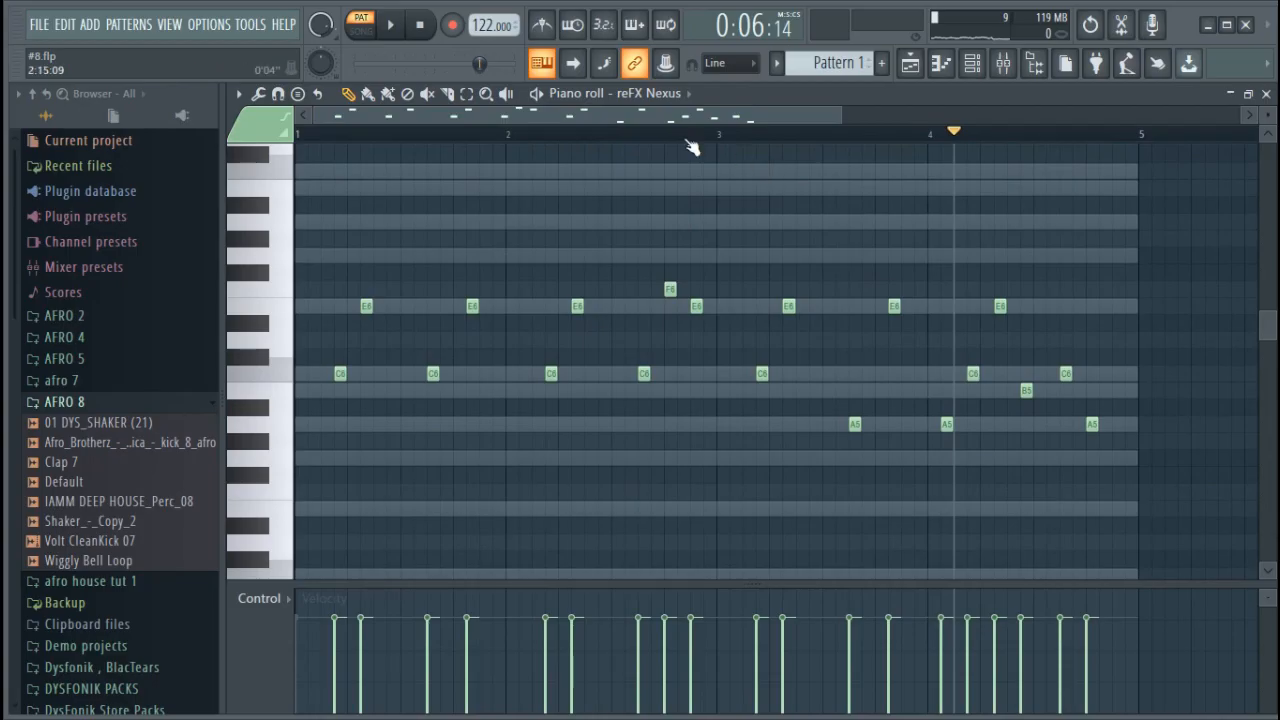
scroll(690, 146, up, 3)
scroll(687, 145, up, 3)
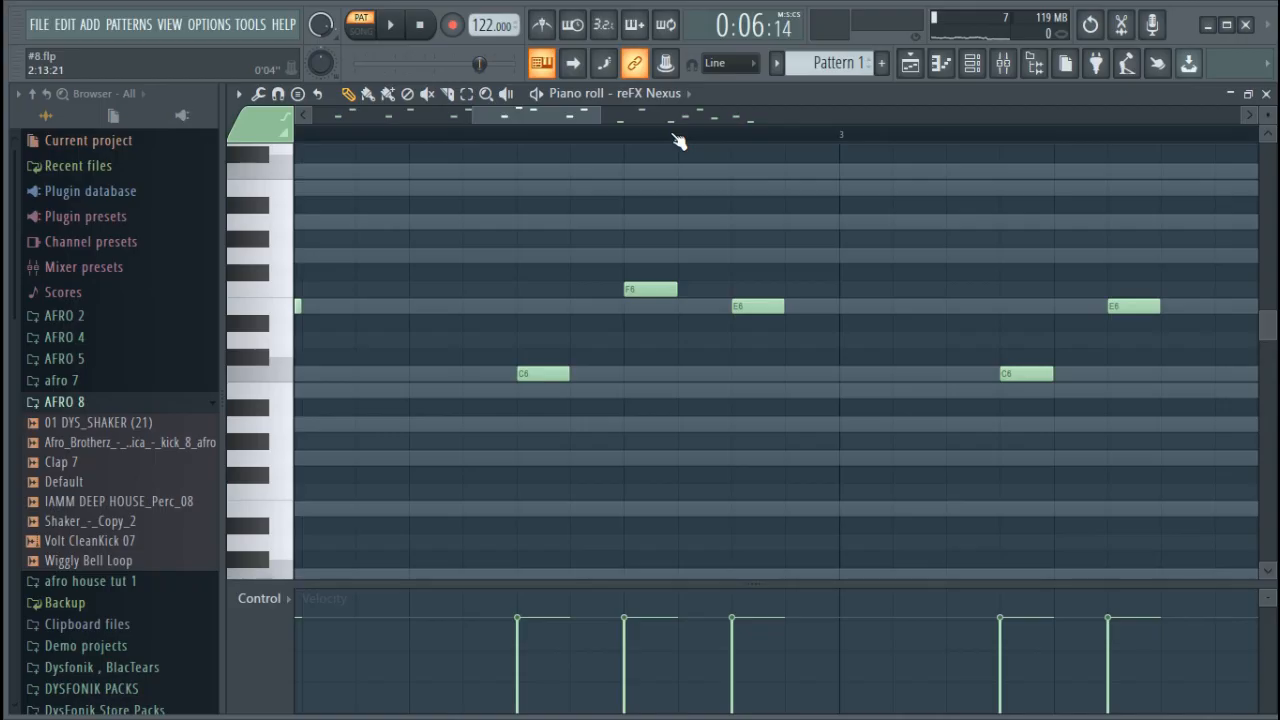
scroll(677, 138, down, 4)
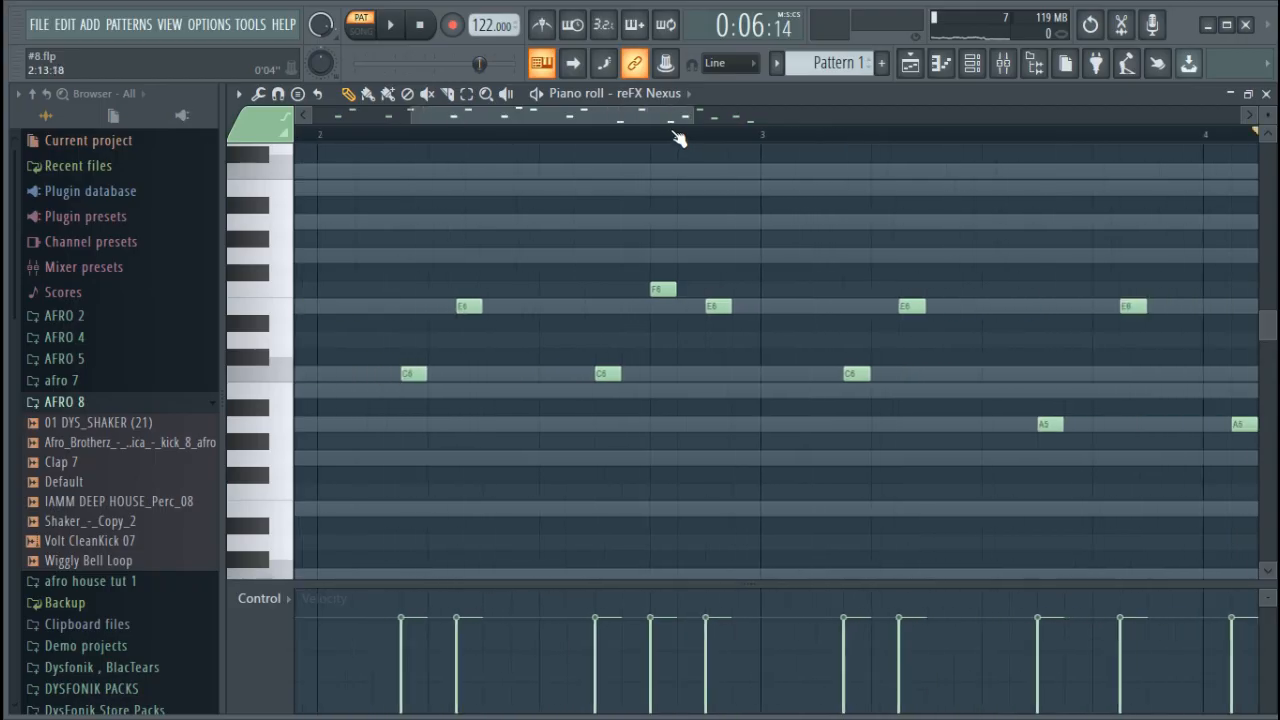
scroll(676, 135, down, 2)
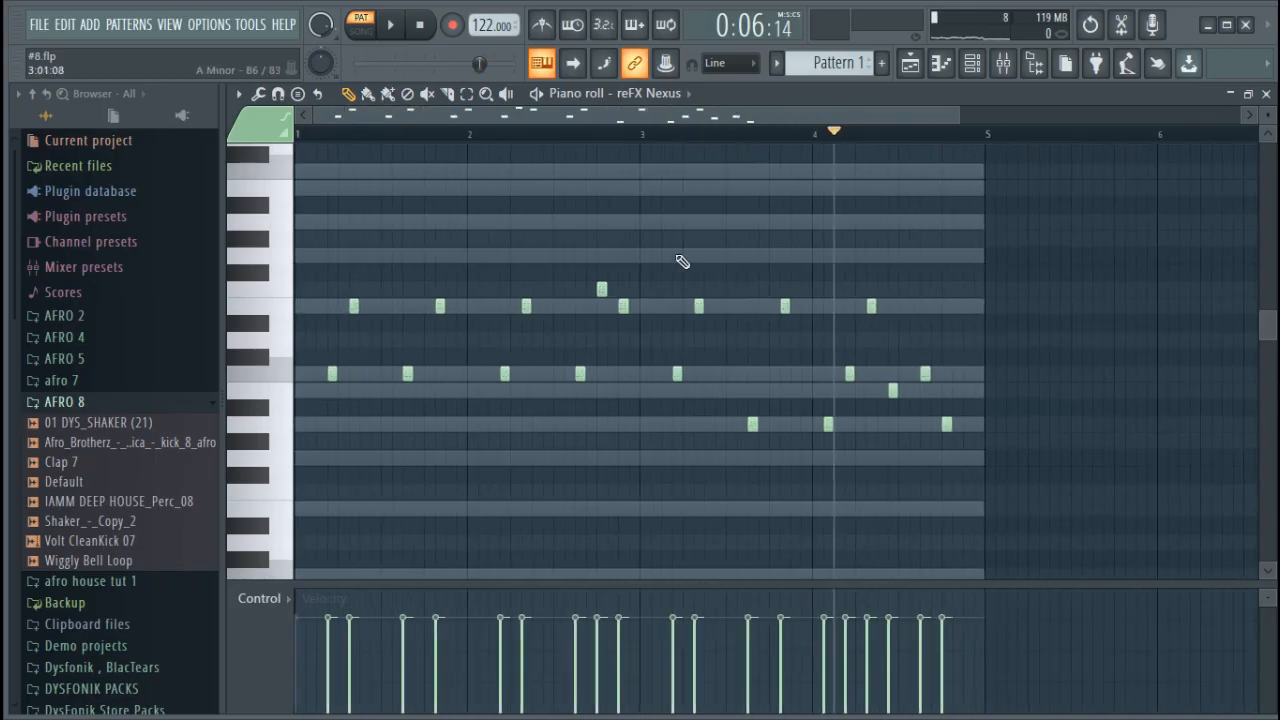
scroll(607, 136, up, 6)
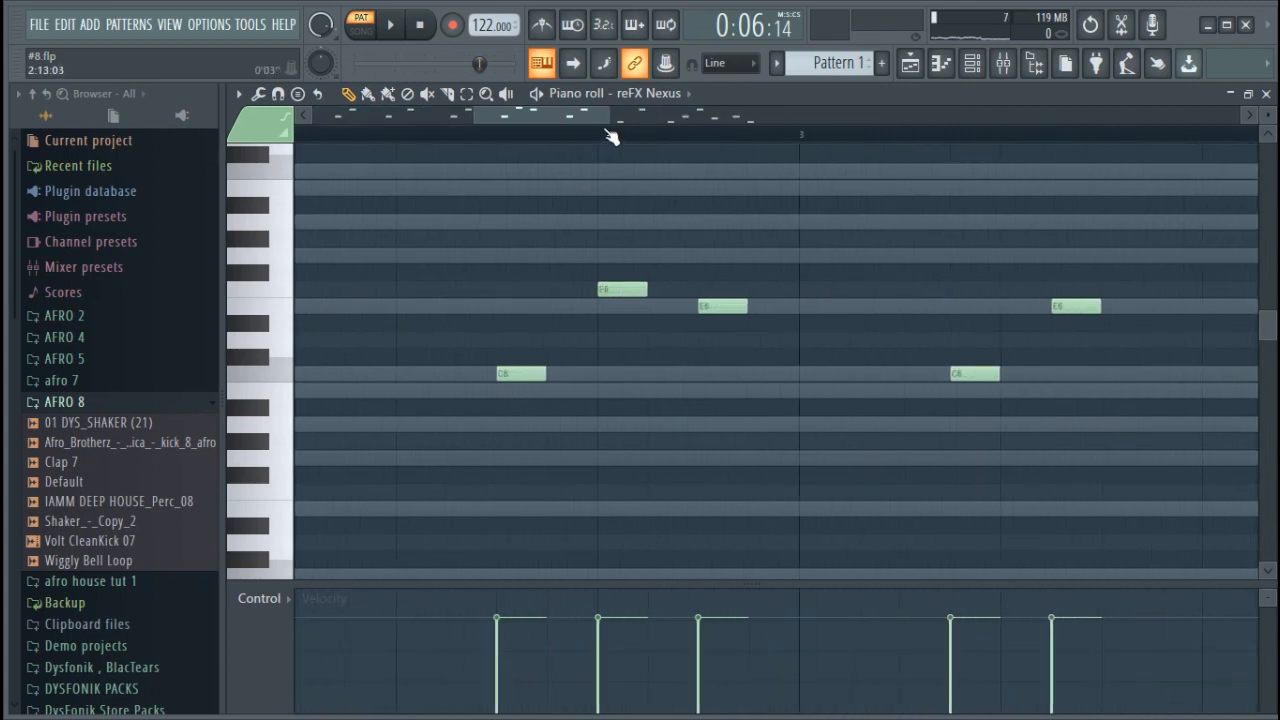
drag(677, 287, 682, 288)
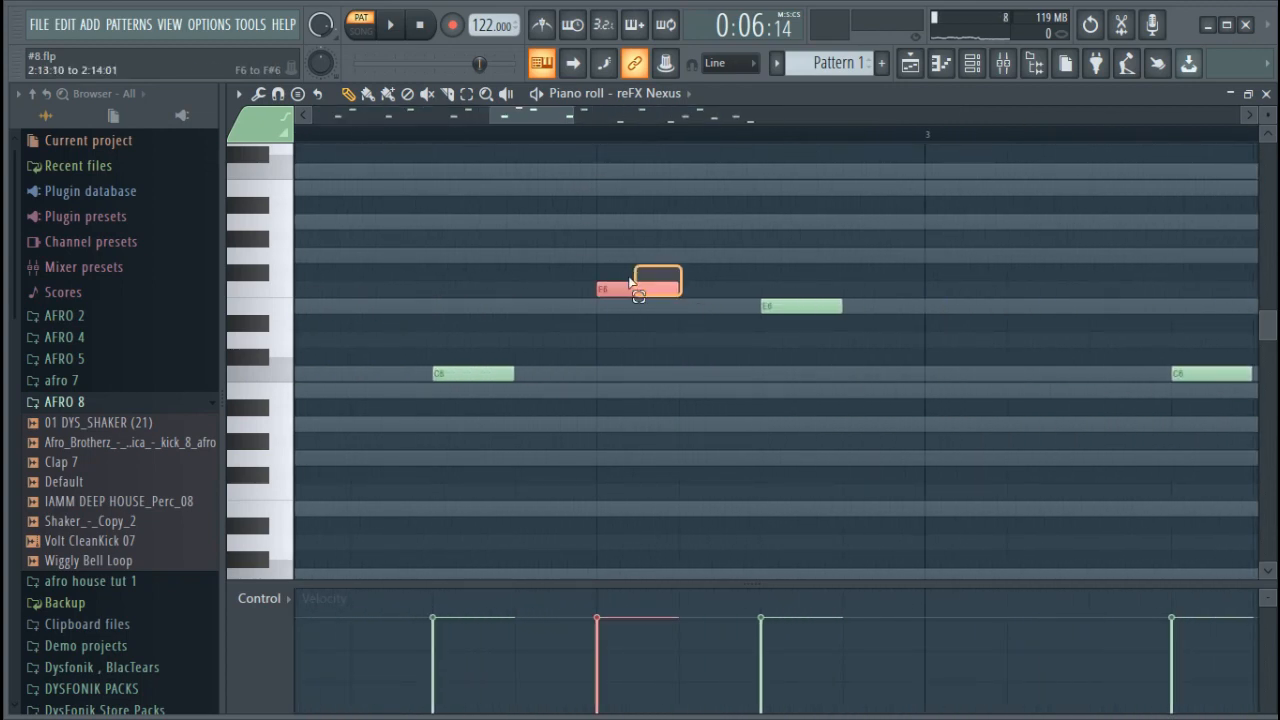
click(672, 266)
click(657, 304)
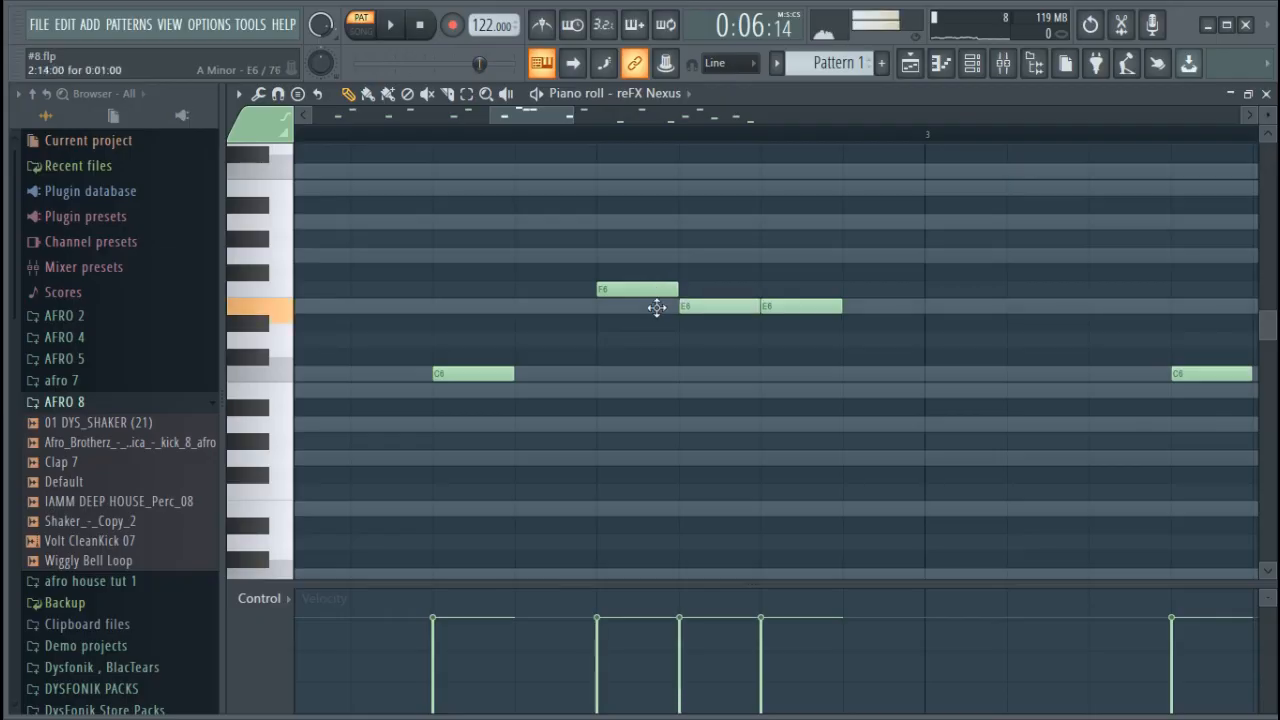
right_click(680, 311)
drag(651, 292, 653, 311)
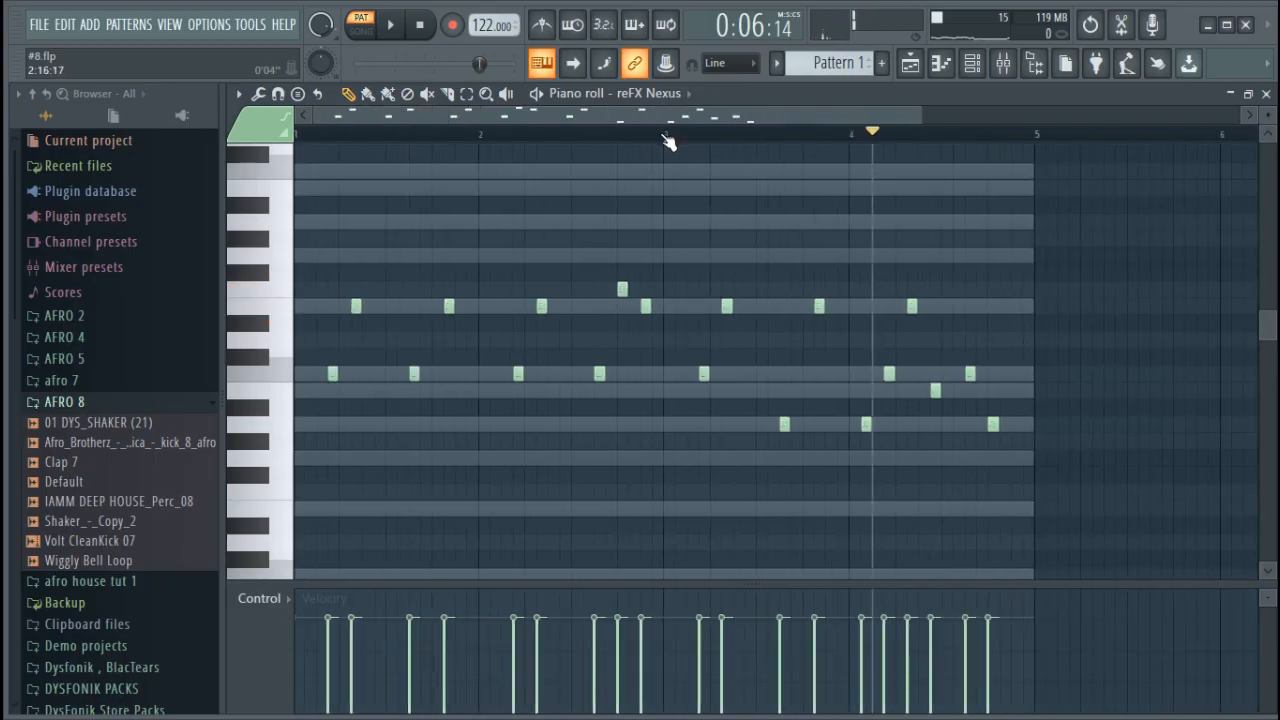
Copy the Sampler channel's scale guide notes from Pattern 1 into Pattern 2 and open them in the piano roll
scroll(668, 136, down, 2)
click(970, 75)
click(566, 142)
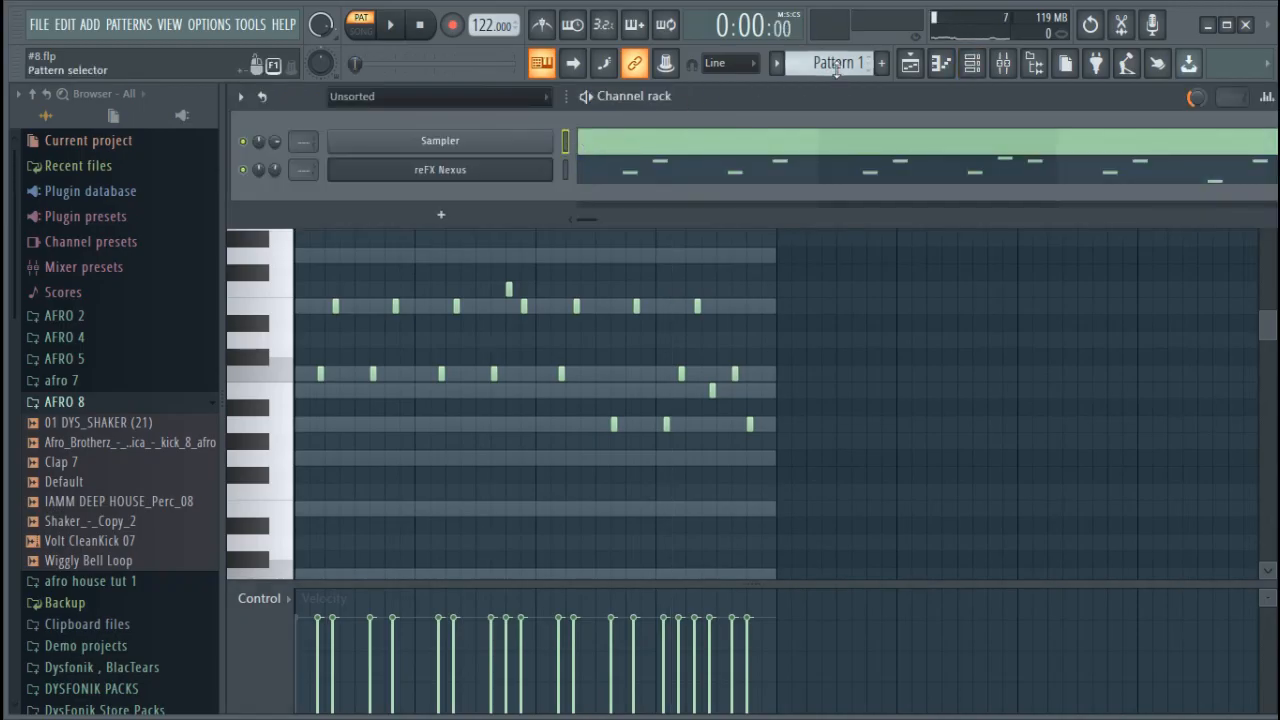
scroll(836, 64, down, 1)
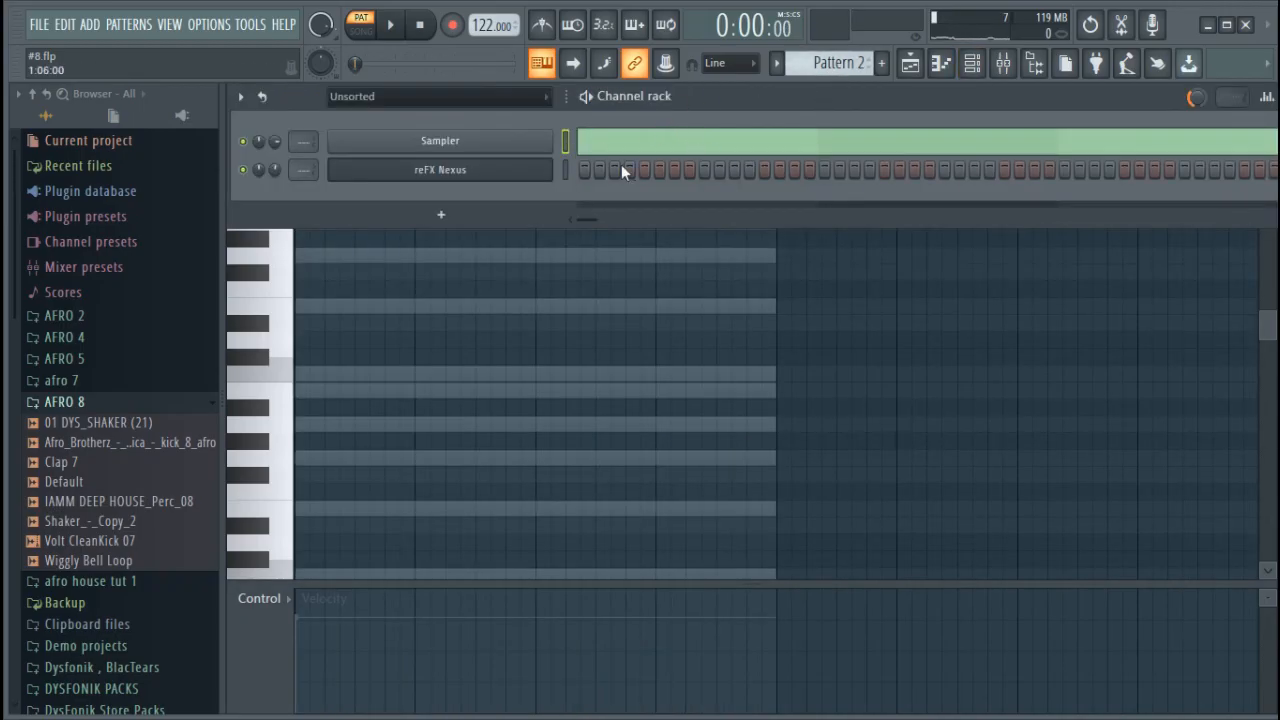
click(618, 145)
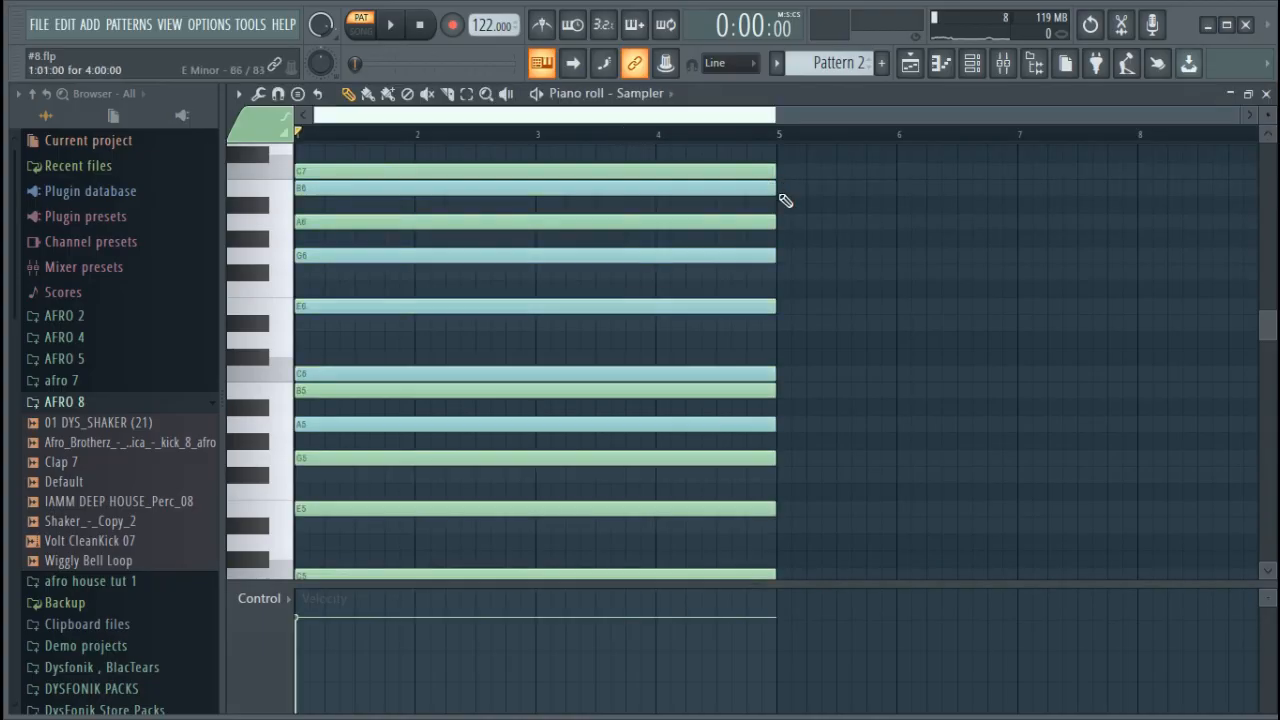
Extend all the Sampler's scale guide notes in Pattern 2 to 32 bars and deselect them
key(ctrl+a)
drag(786, 200, 1274, 215)
drag(1276, 219, 960, 204)
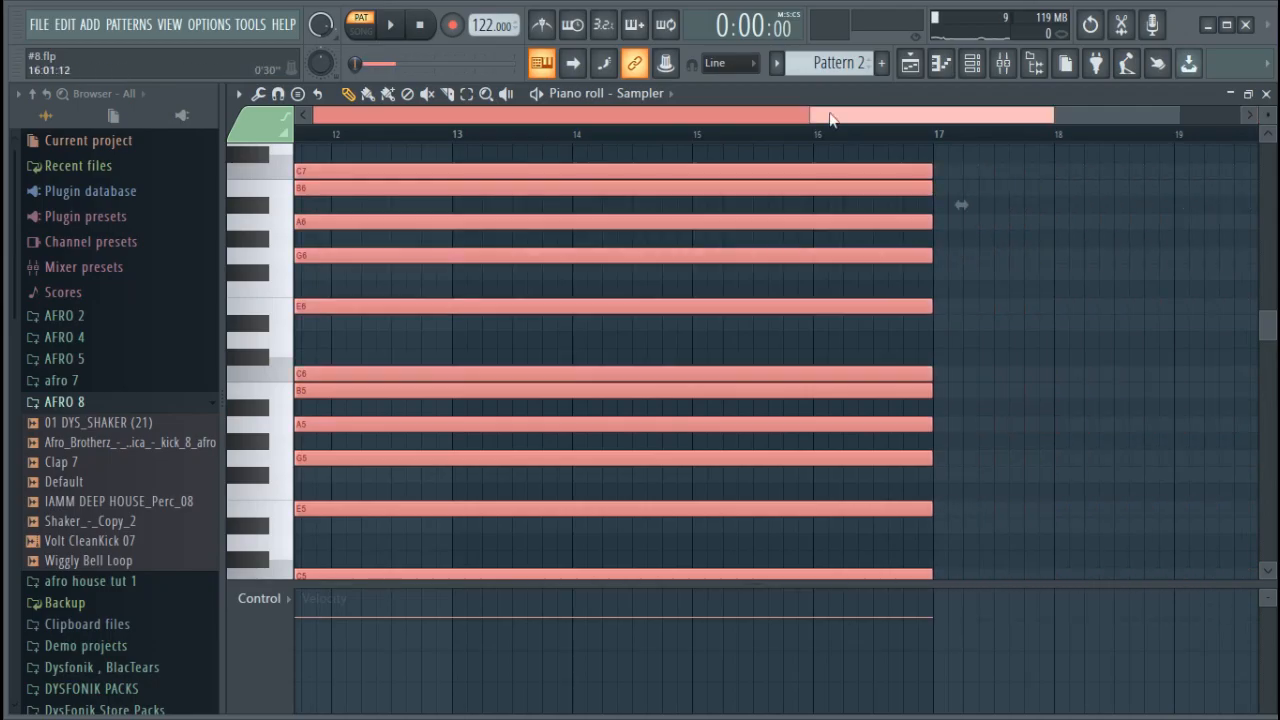
drag(813, 113, 1147, 204)
drag(1176, 111, 1240, 114)
drag(1026, 170, 1077, 170)
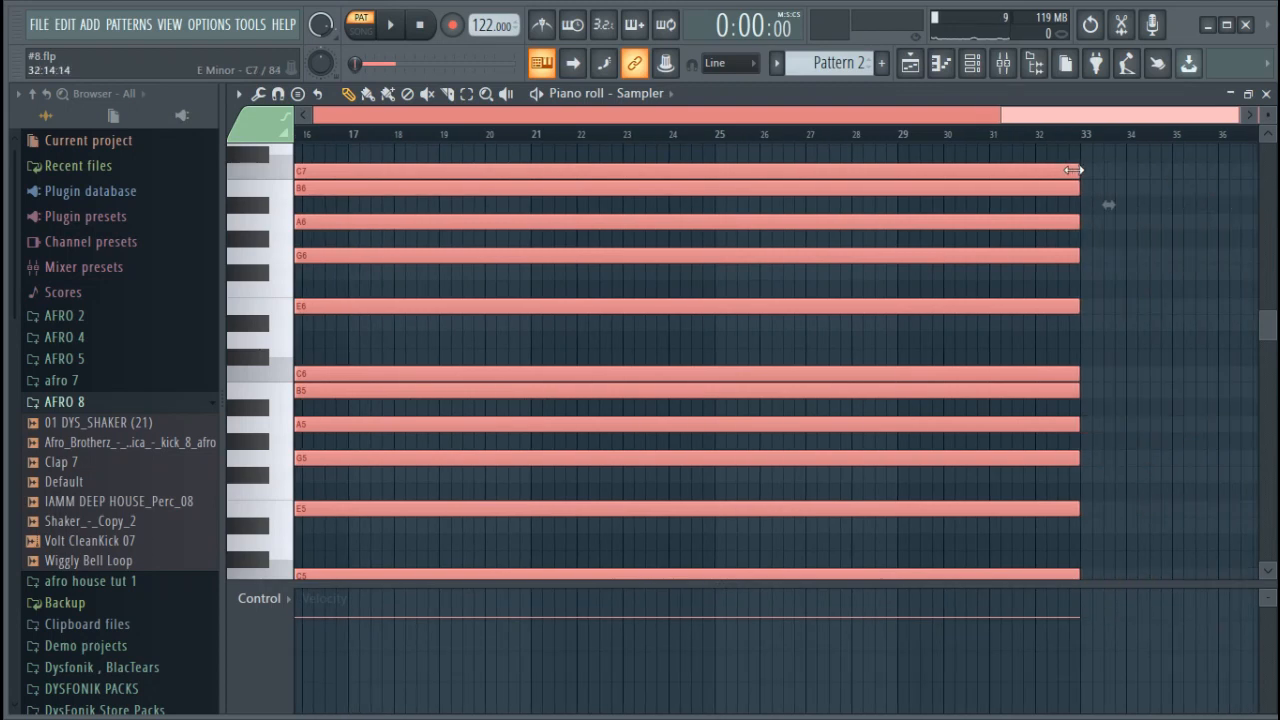
scroll(1080, 134, down, 2)
click(1012, 135)
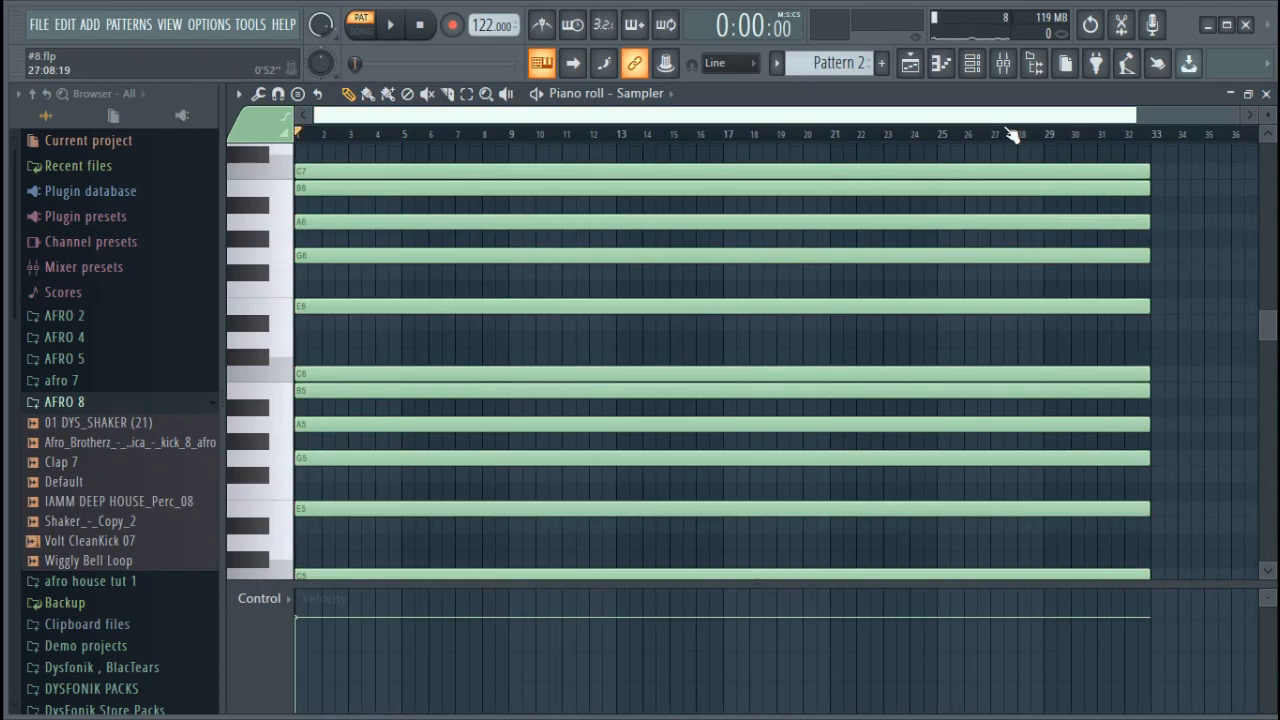
Place a Pattern 1 clip at bar 1 on Track 2 of the playlist
click(970, 63)
click(910, 63)
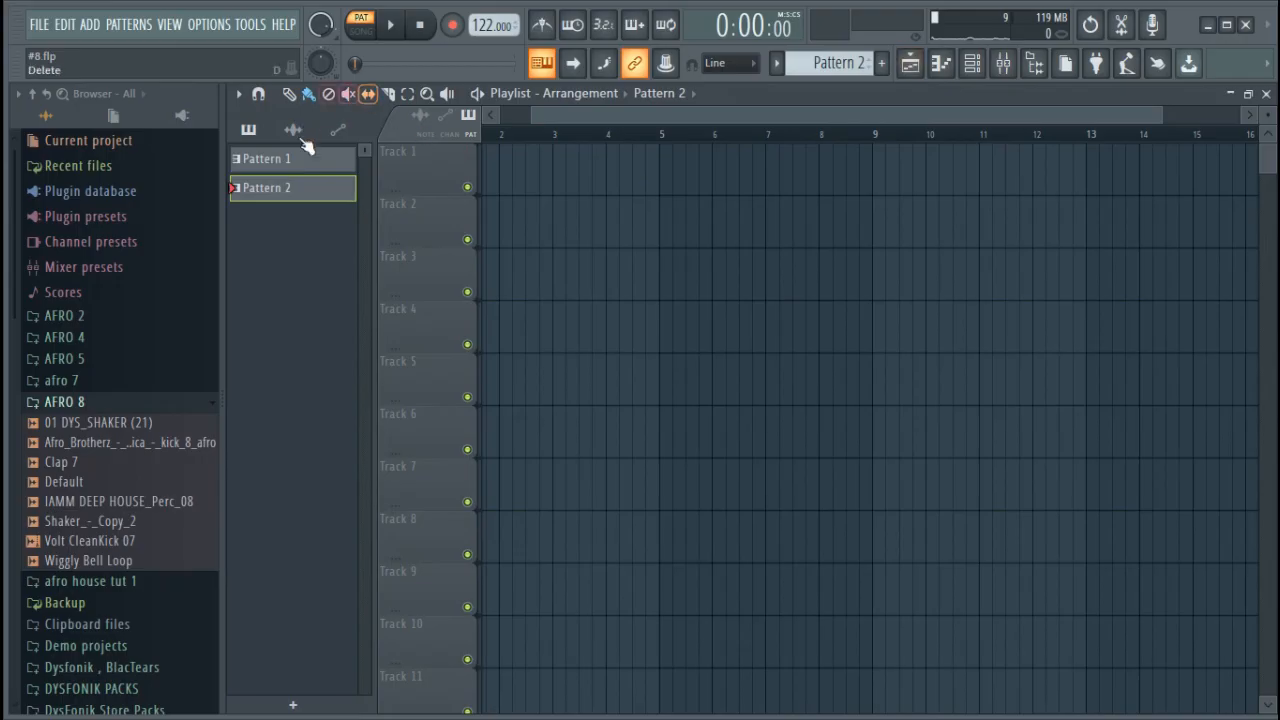
drag(312, 165, 488, 216)
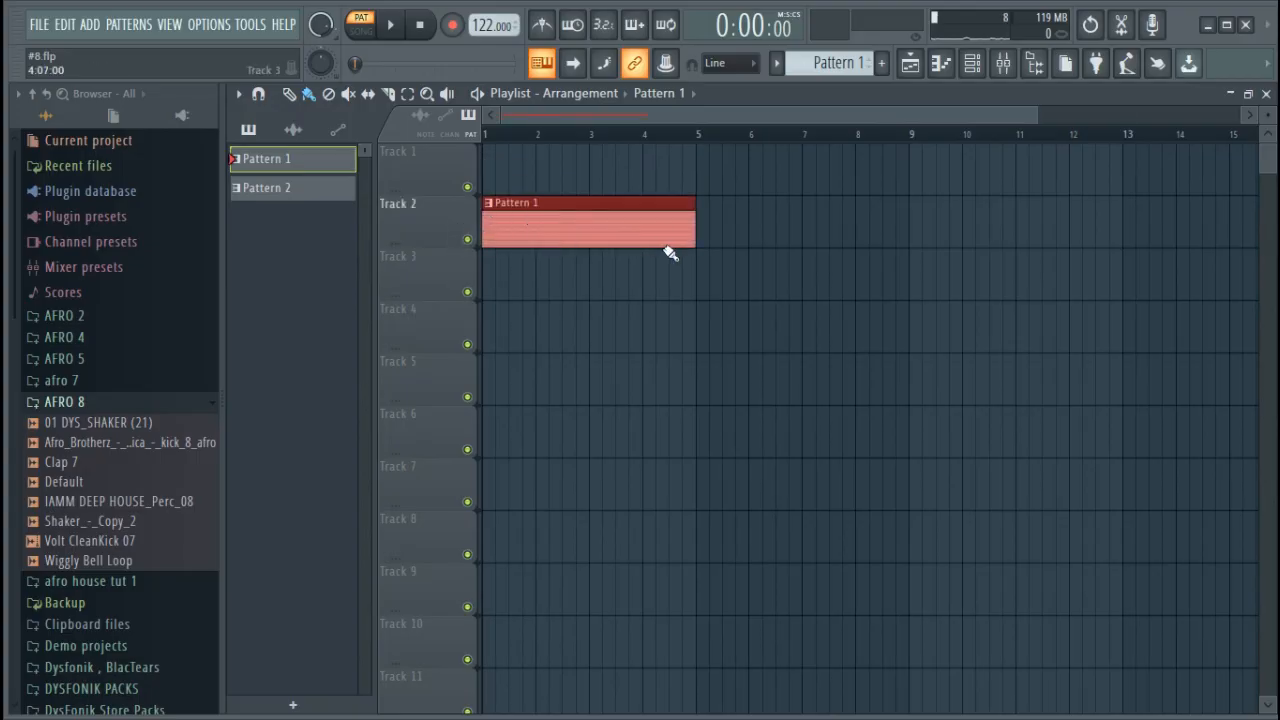
Duplicate the Pattern 1 clip along Track 2 up to bar 33 and place Pattern 2 at bar 1 on Track 3
key(ctrl+b)
scroll(748, 143, down, 2)
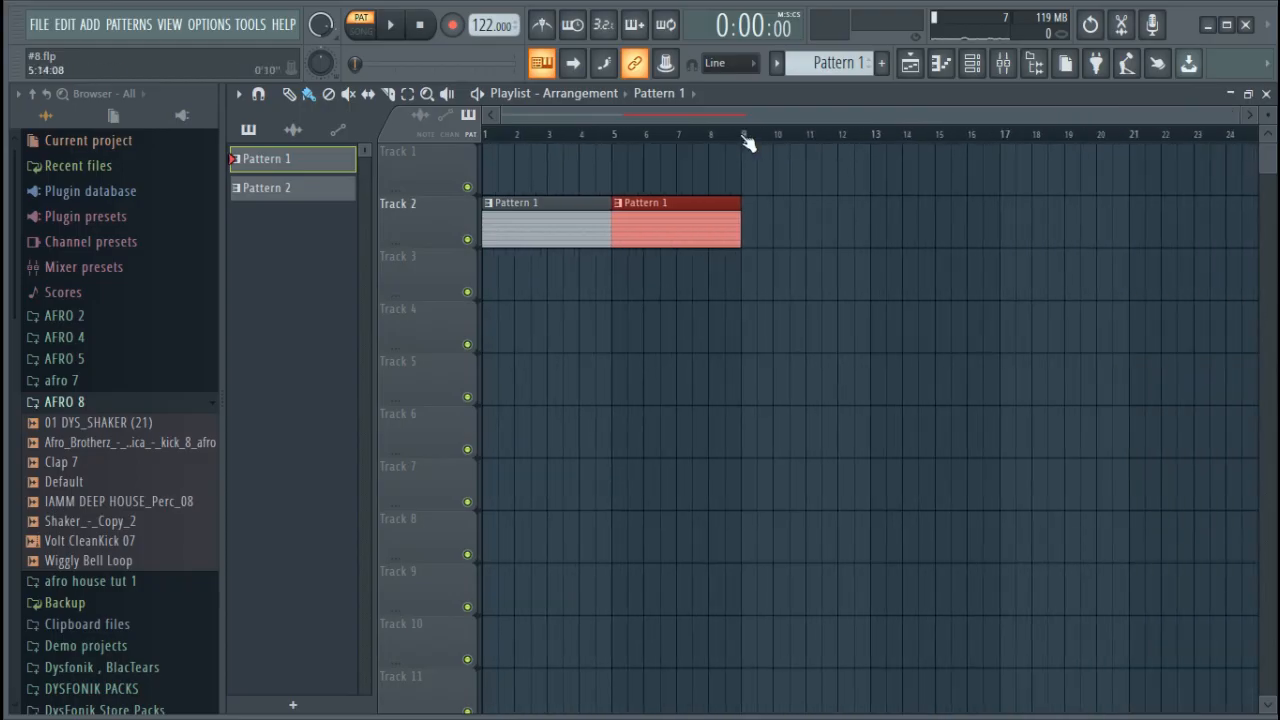
key(ctrl+b)
key(ctrl+b)
key(ctrl+b)
scroll(748, 143, down, 2)
key(ctrl+b)
key(ctrl+b)
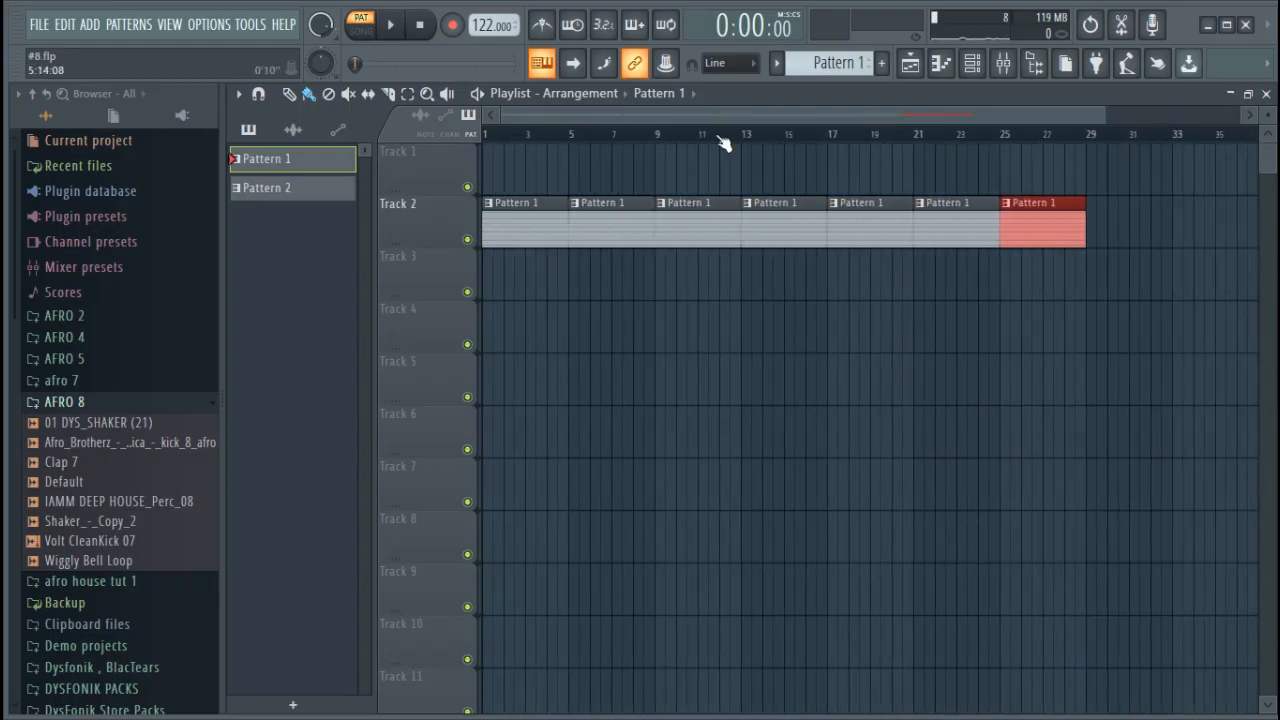
key(ctrl+b)
drag(326, 203, 495, 290)
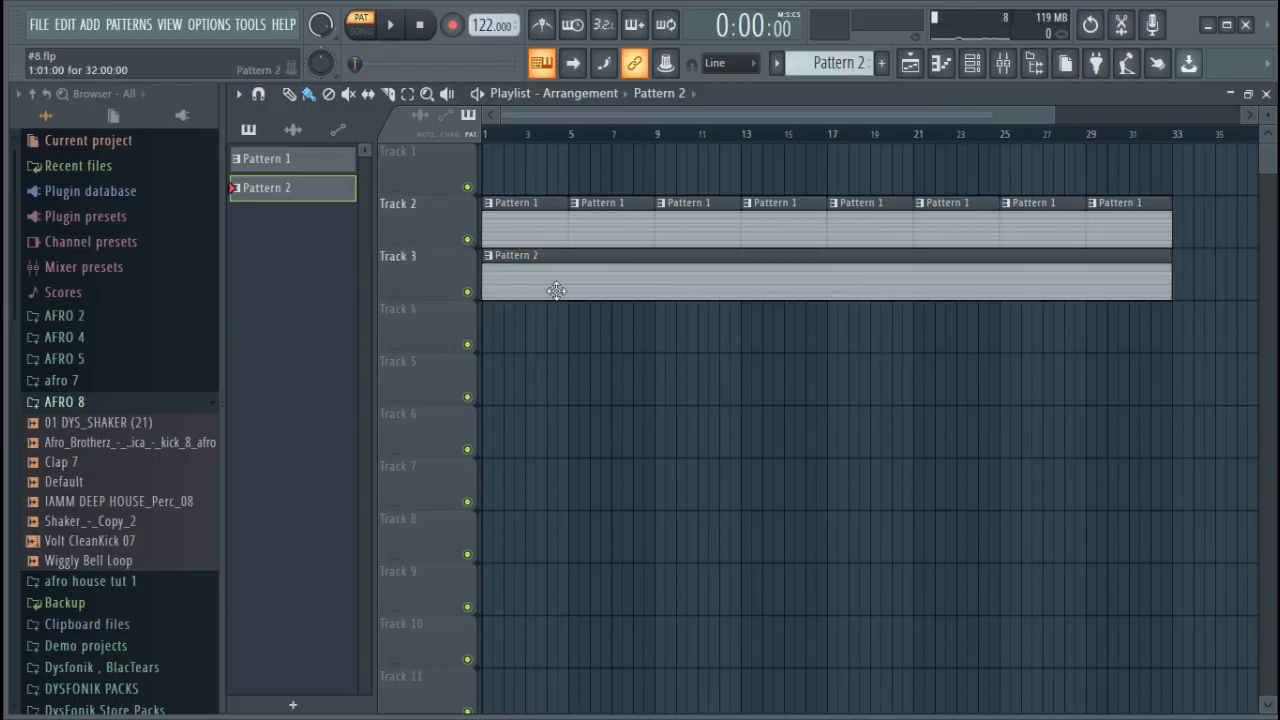
Open the reFX Nexus piano roll for Pattern 2
click(972, 66)
right_click(523, 171)
click(590, 170)
scroll(477, 247, down, 2)
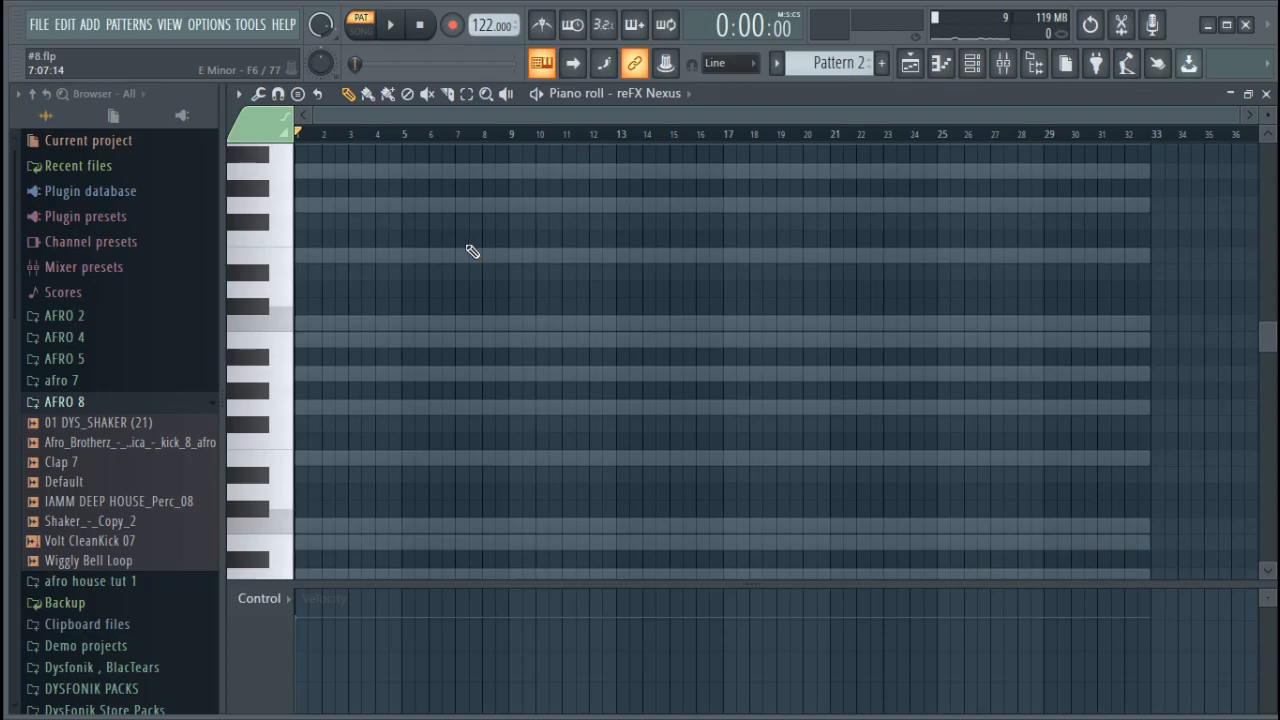
Add a Purity instrument channel to Pattern 2, leaving its external presets unchanged
click(972, 63)
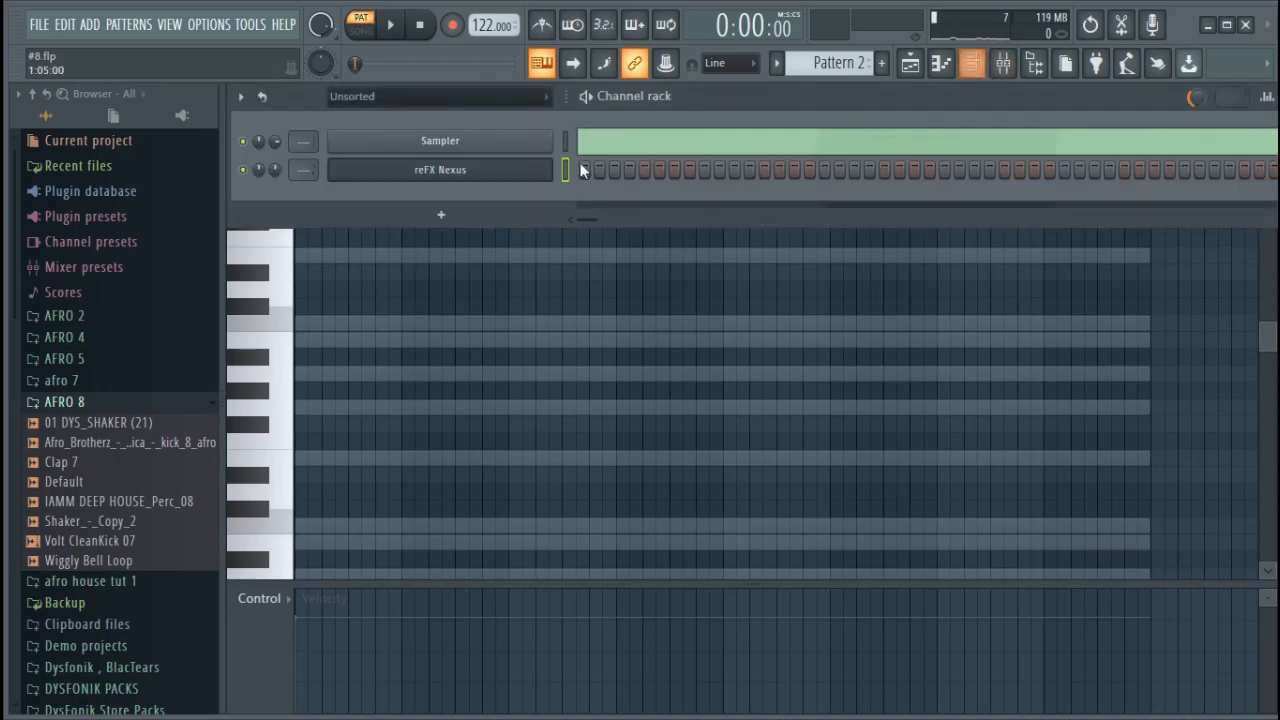
click(497, 198)
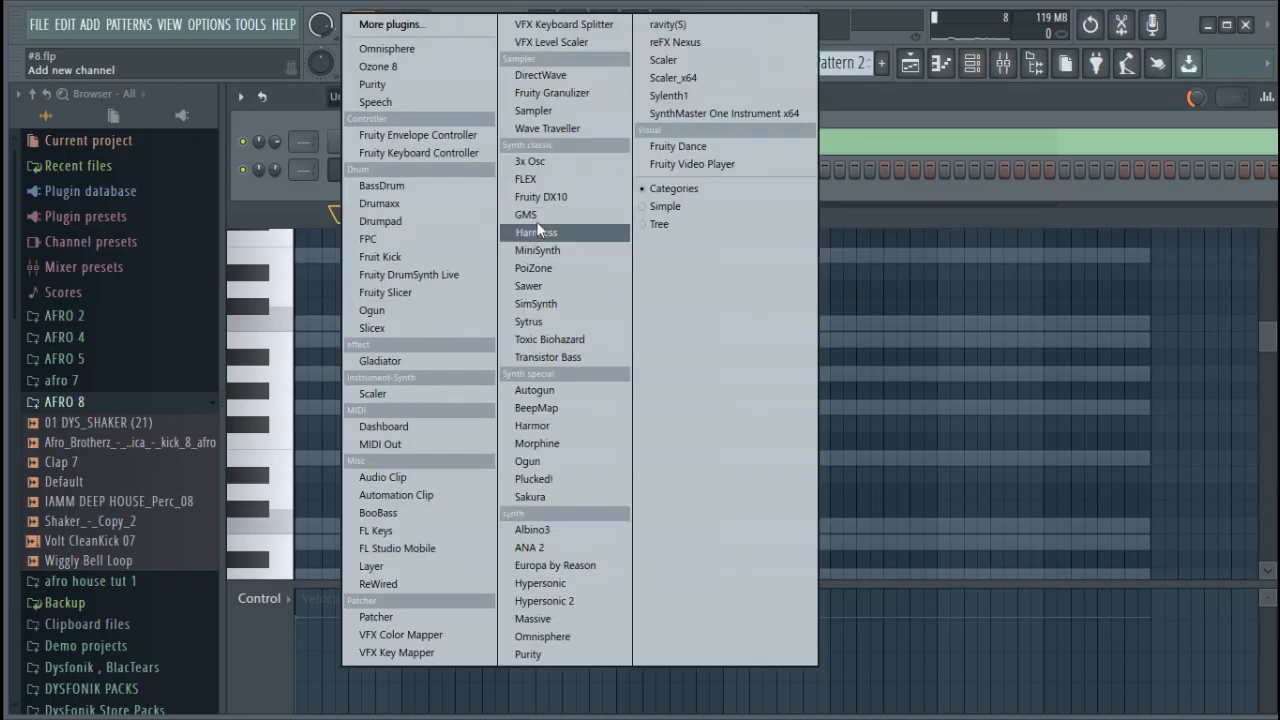
click(568, 656)
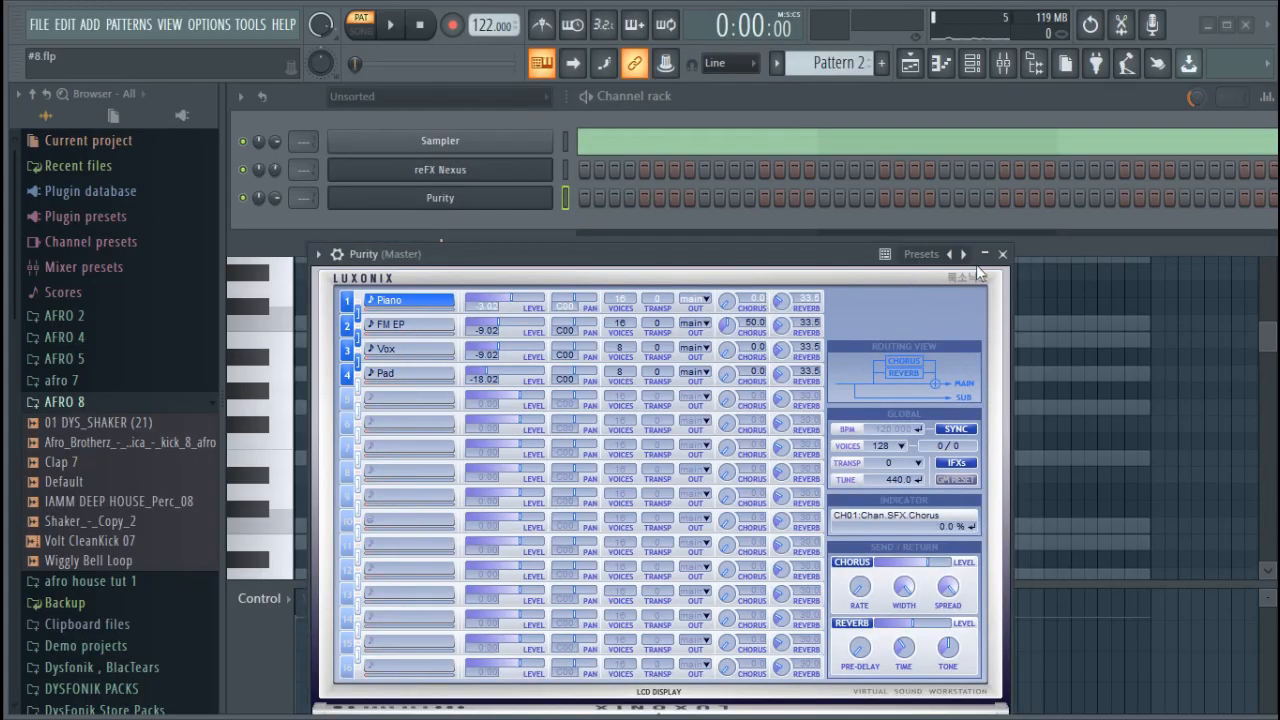
right_click(963, 255)
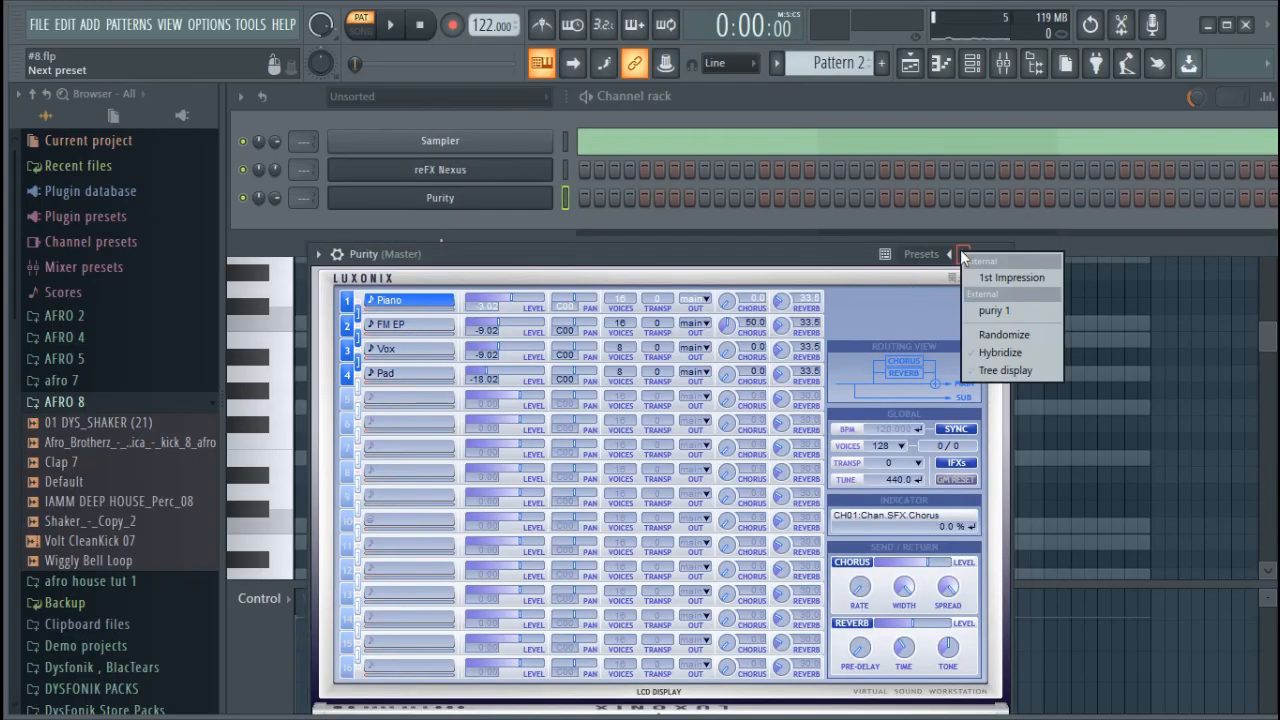
click(625, 284)
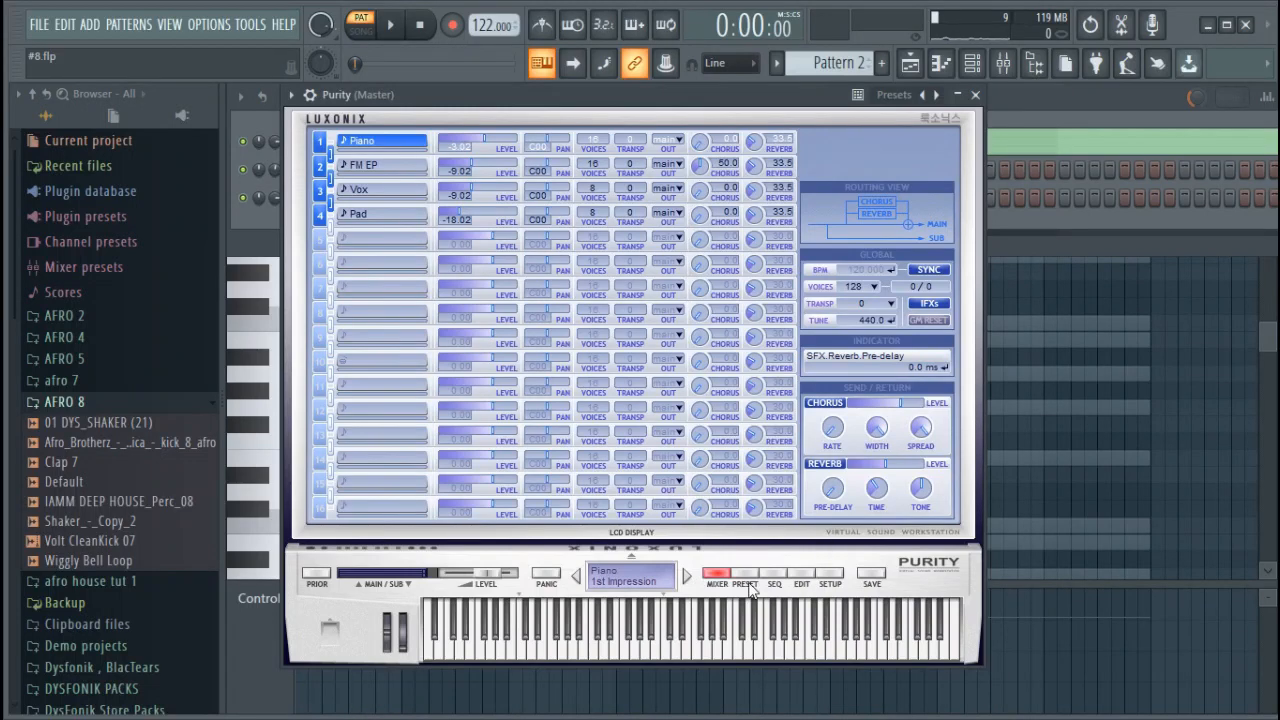
Load the SynthString 2 preset from Purity's Strings category and close the plugin
click(745, 575)
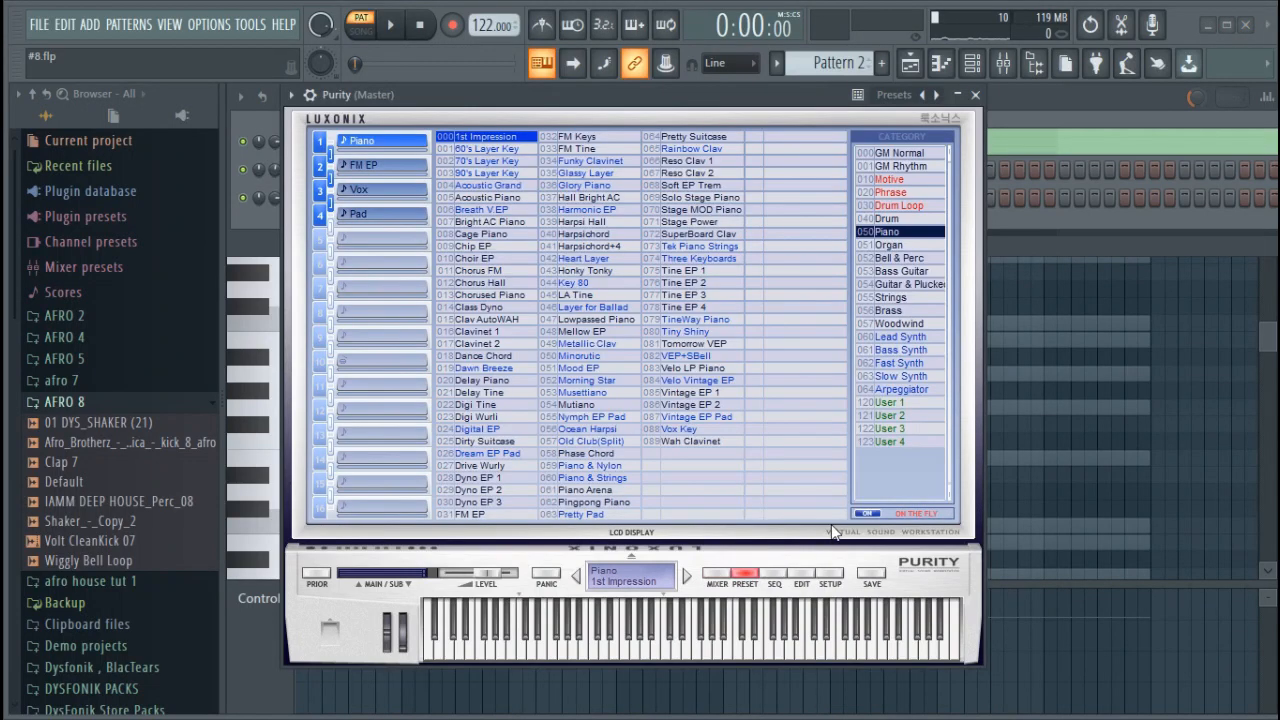
click(910, 297)
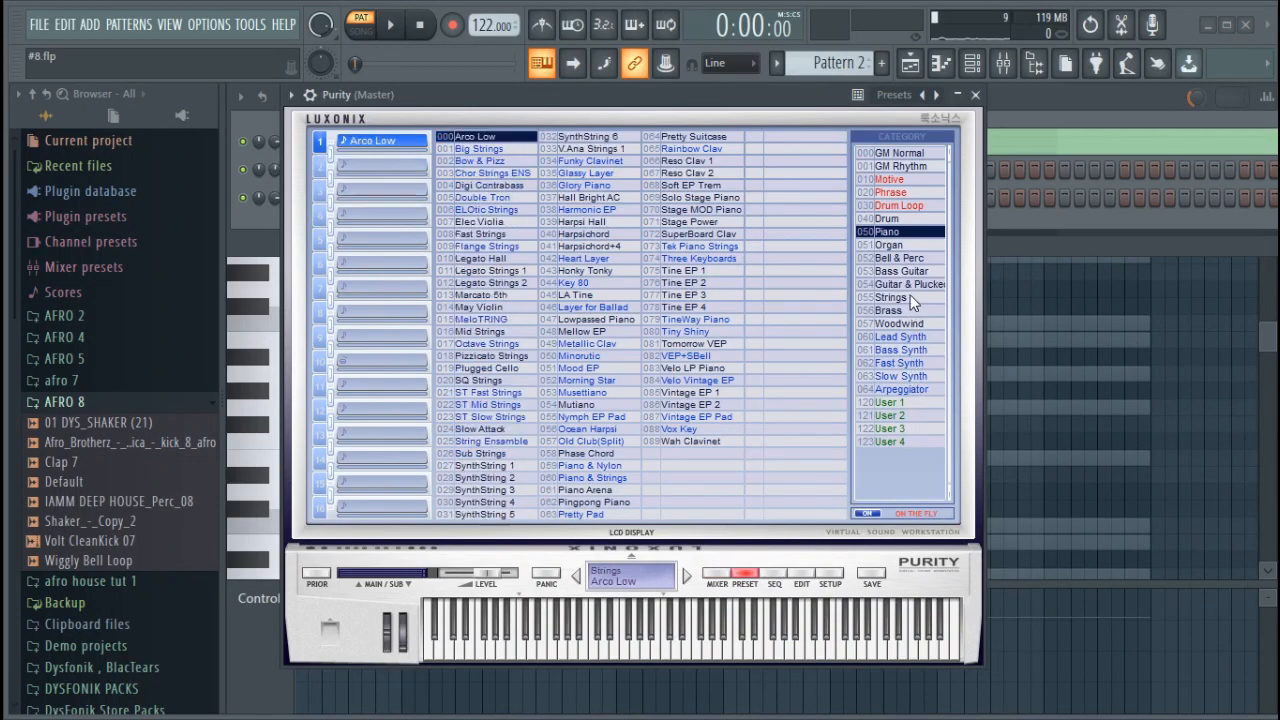
click(521, 486)
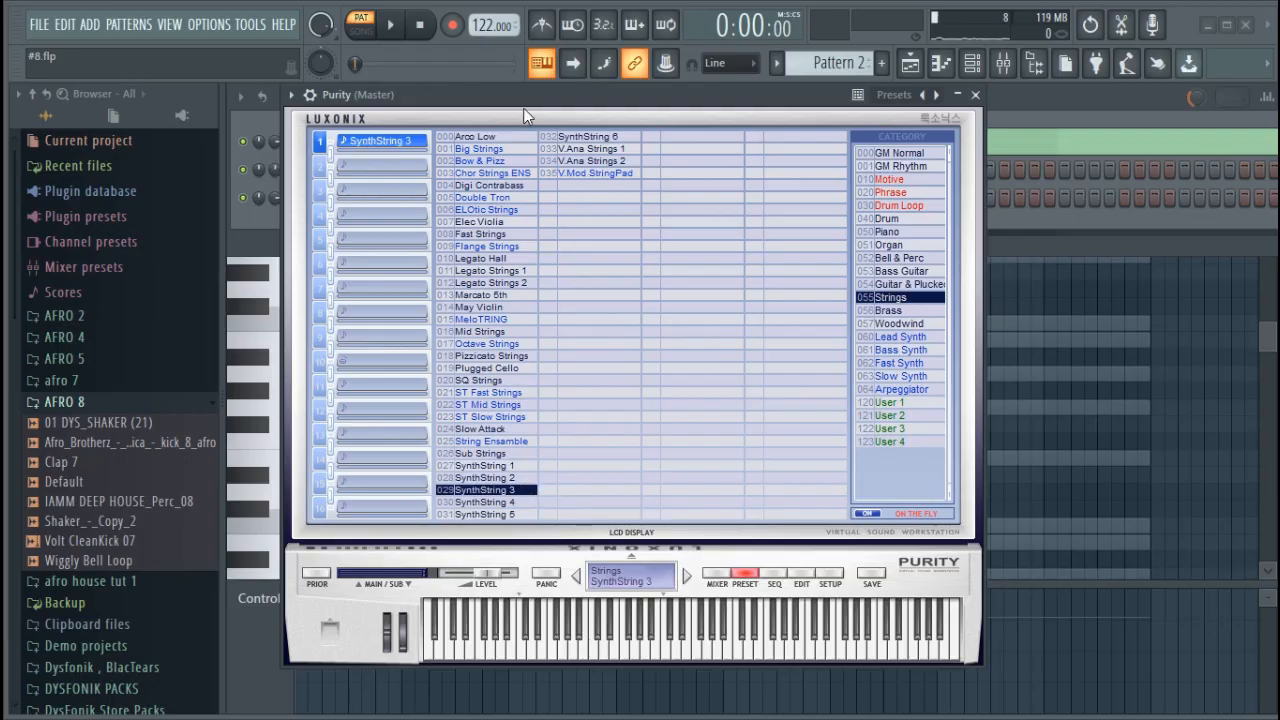
click(492, 478)
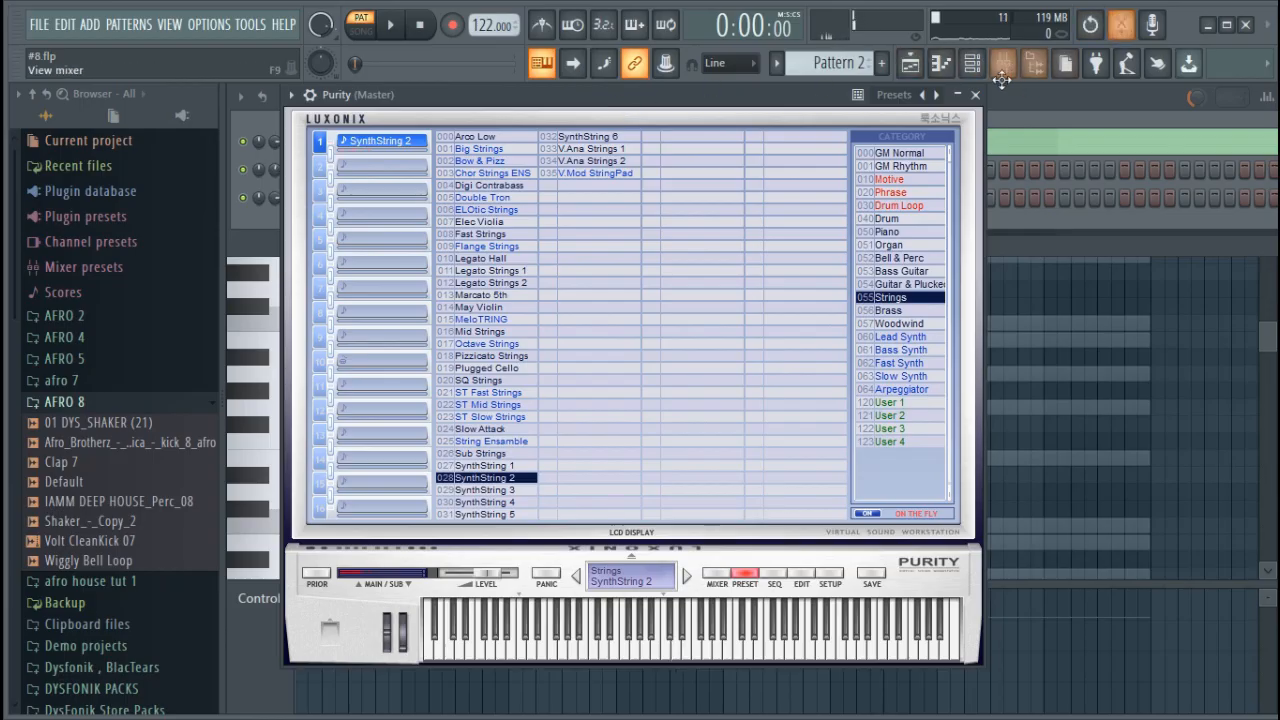
click(975, 95)
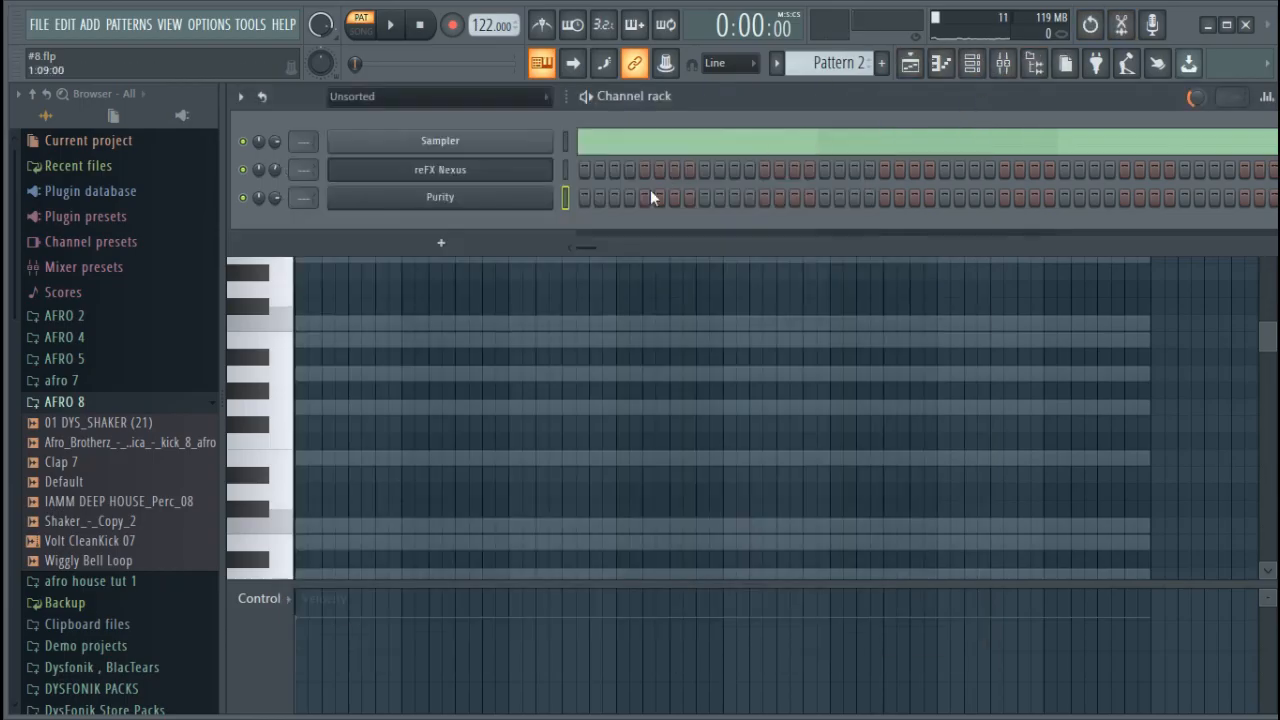
Lower the Purity channel's volume and open its piano roll for Pattern 2
drag(268, 197, 268, 230)
right_click(540, 196)
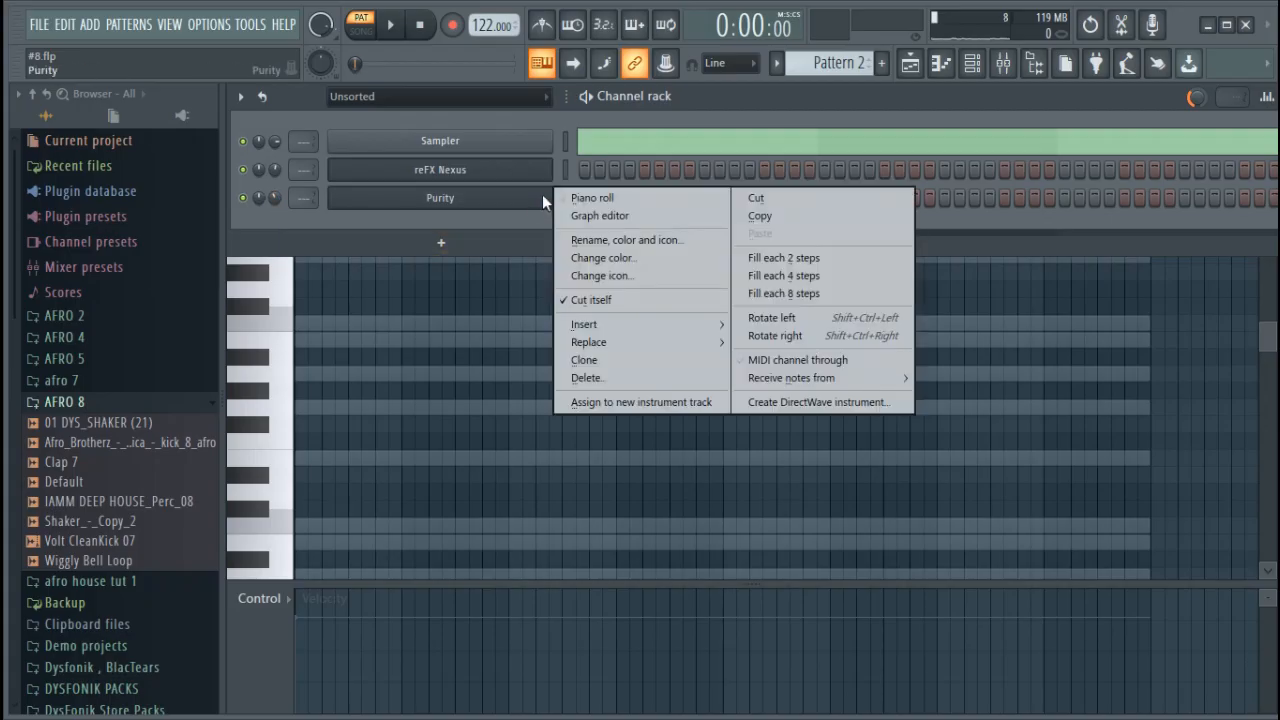
click(535, 200)
click(528, 195)
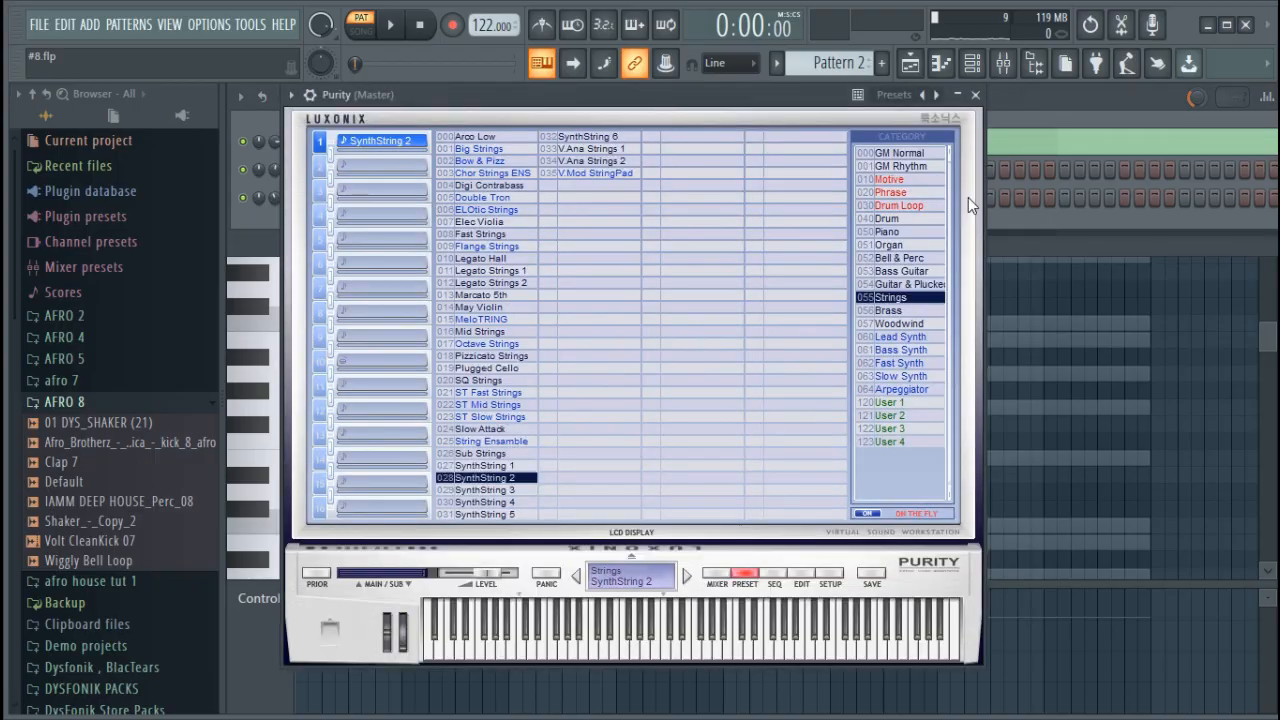
click(1039, 192)
right_click(540, 202)
click(592, 197)
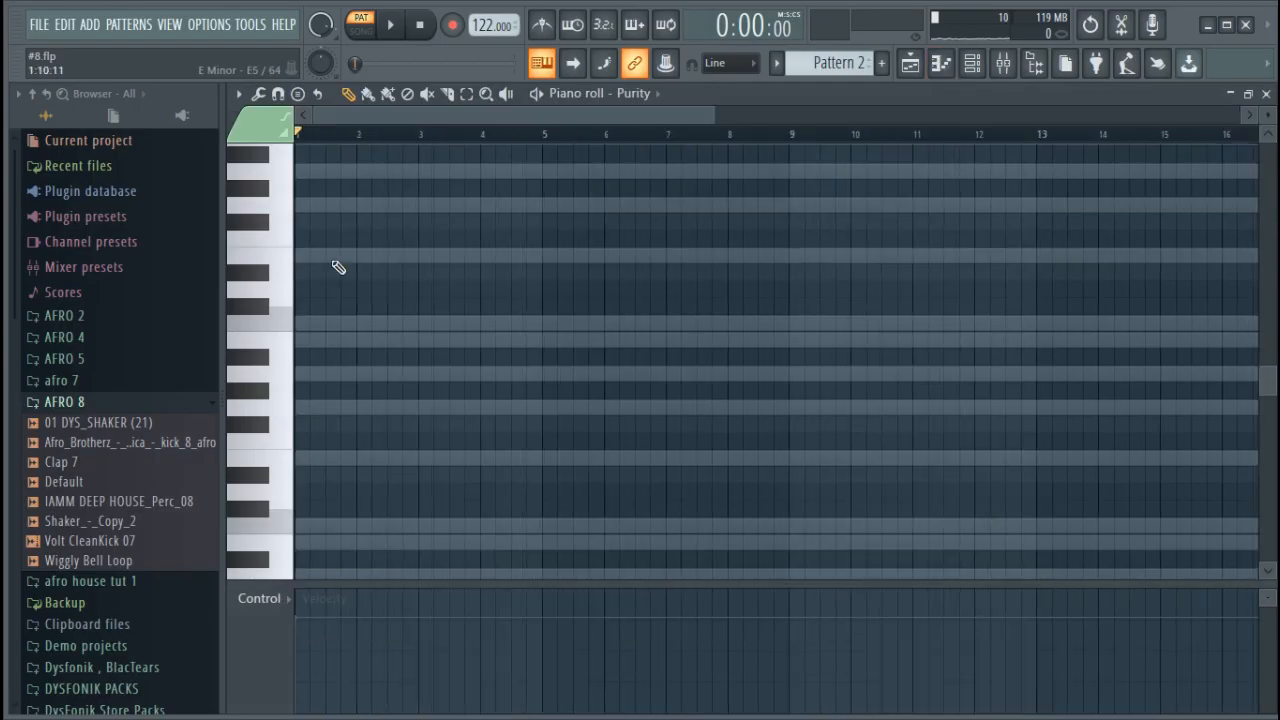
Place a C5 note at bar 1 of the Purity part and trim it to four bars
click(302, 323)
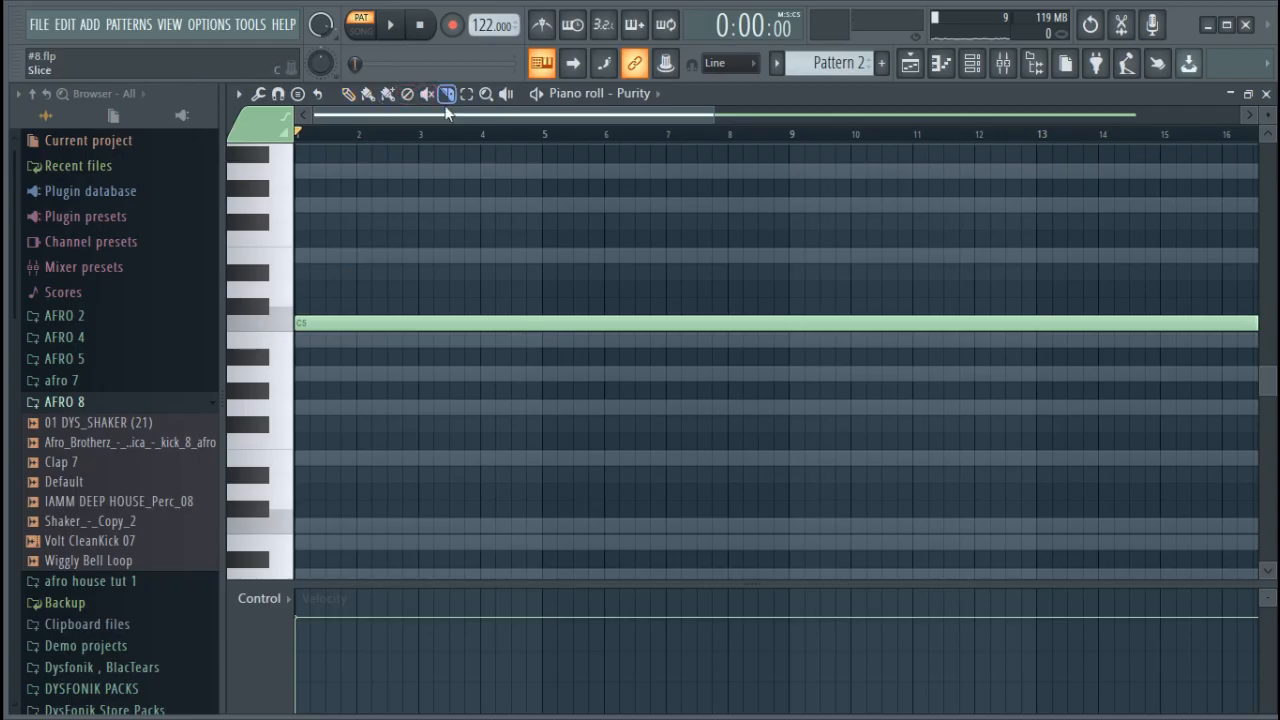
click(484, 321)
drag(630, 341, 614, 354)
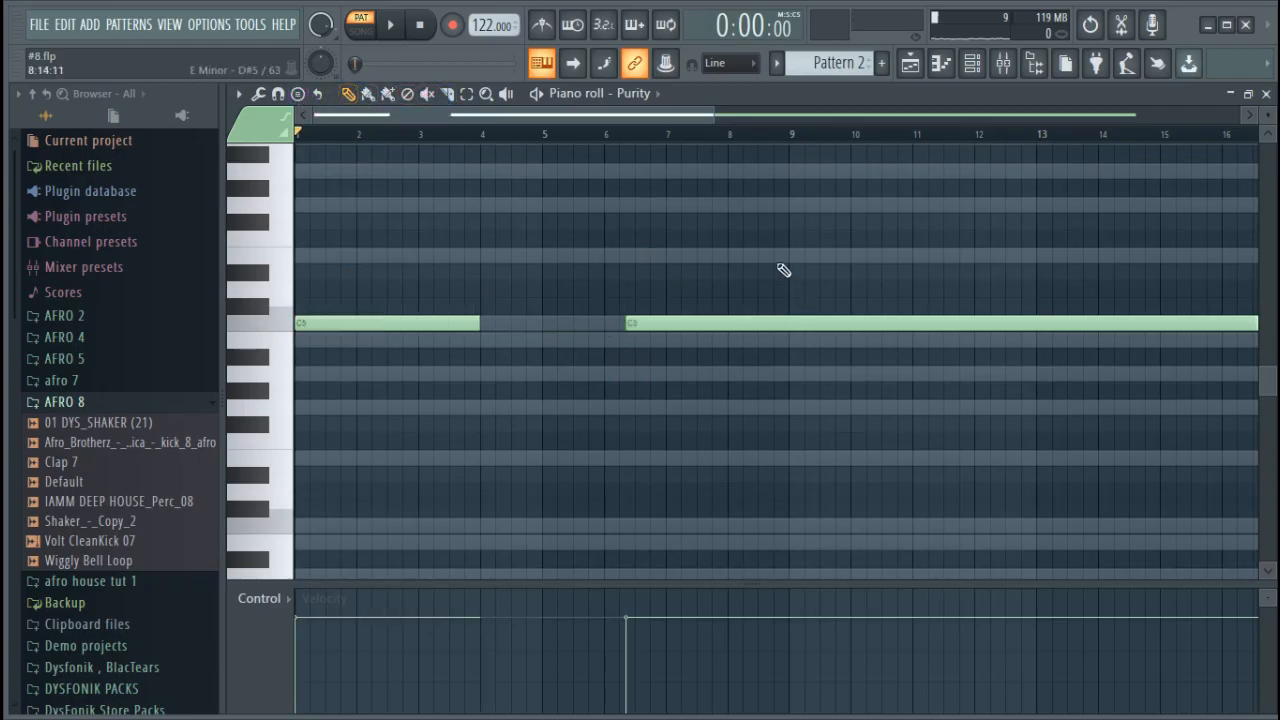
right_click(779, 323)
drag(714, 122, 1002, 122)
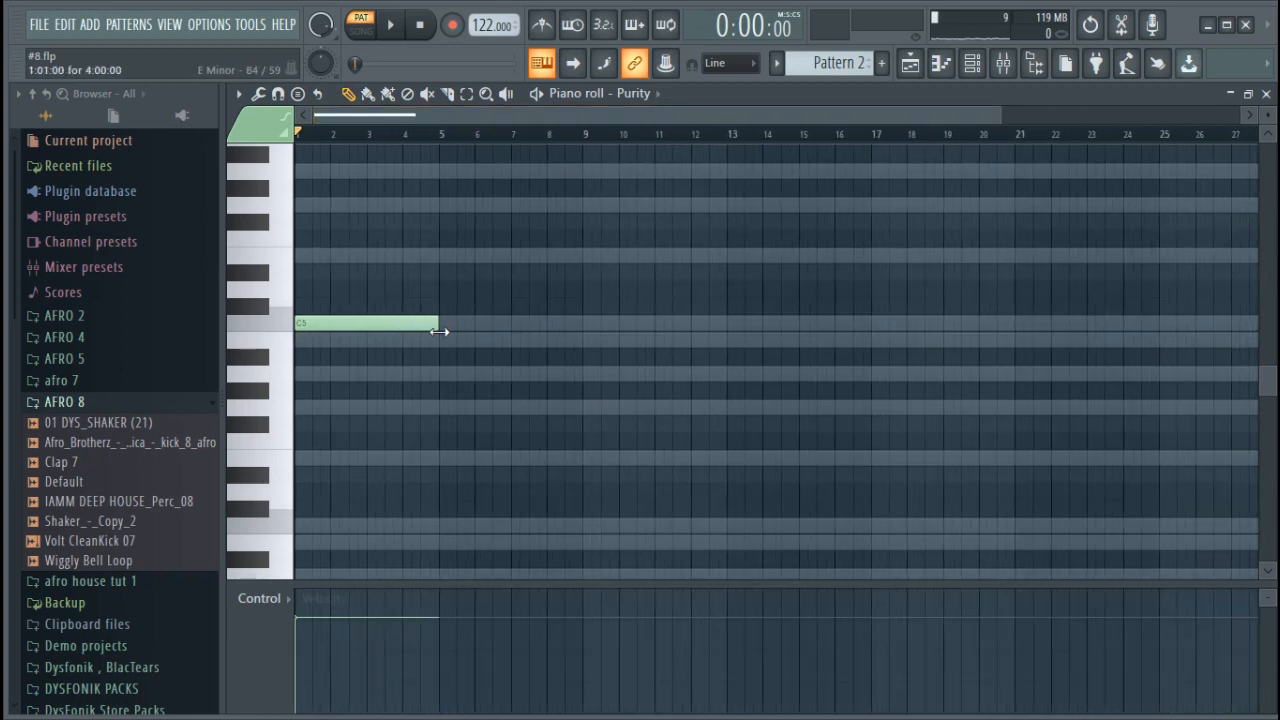
Replace the trial note with four-bar A4, E5 and A5 notes starting at bar 1
drag(416, 324, 404, 251)
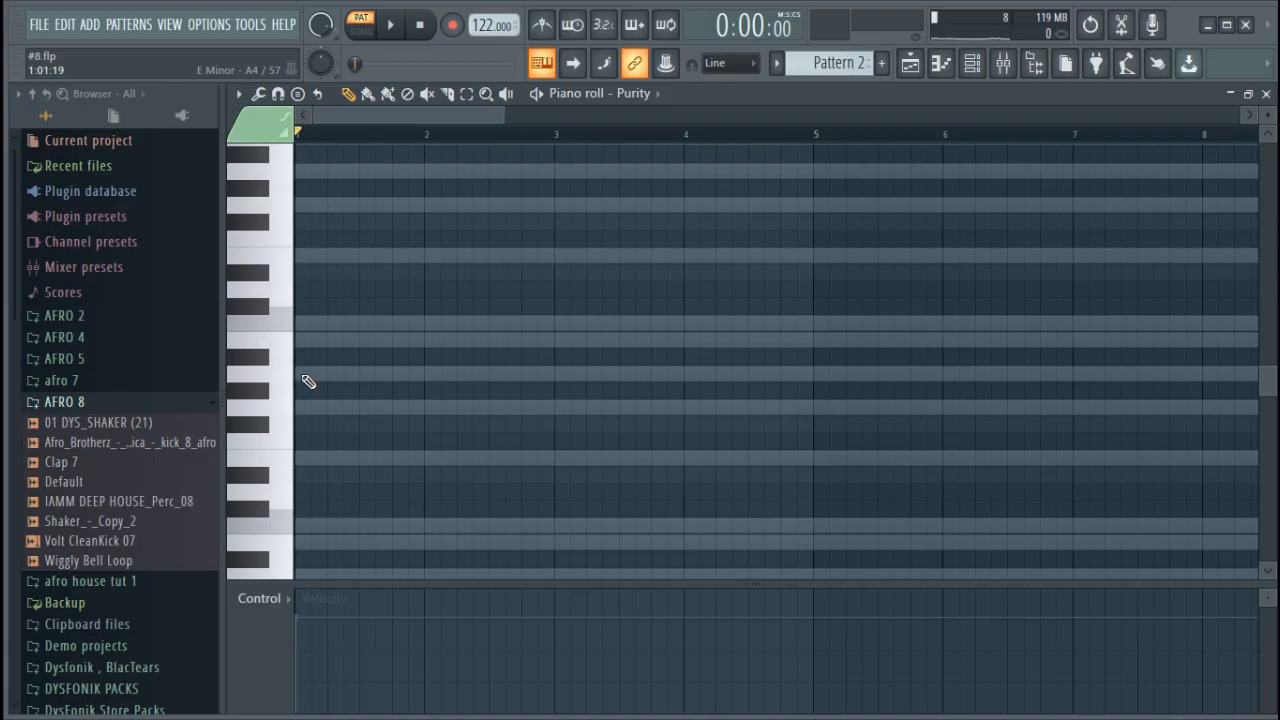
click(302, 374)
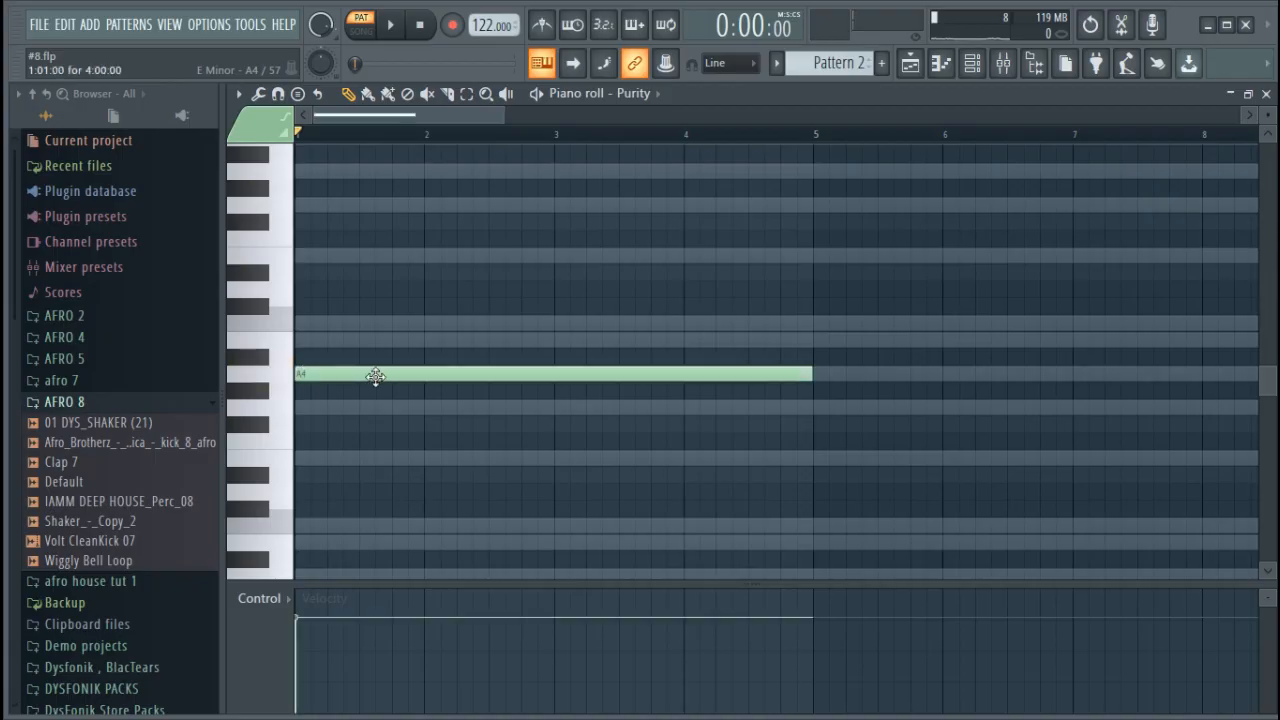
click(322, 256)
scroll(338, 236, up, 2)
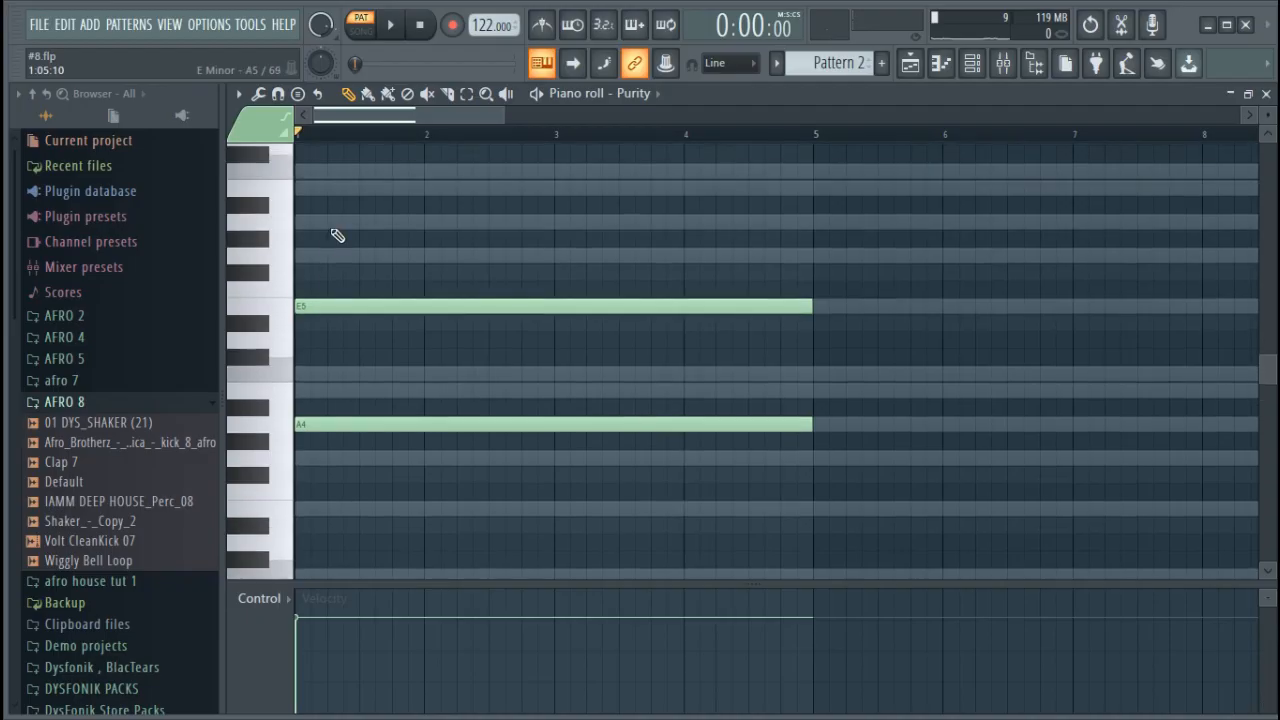
click(310, 222)
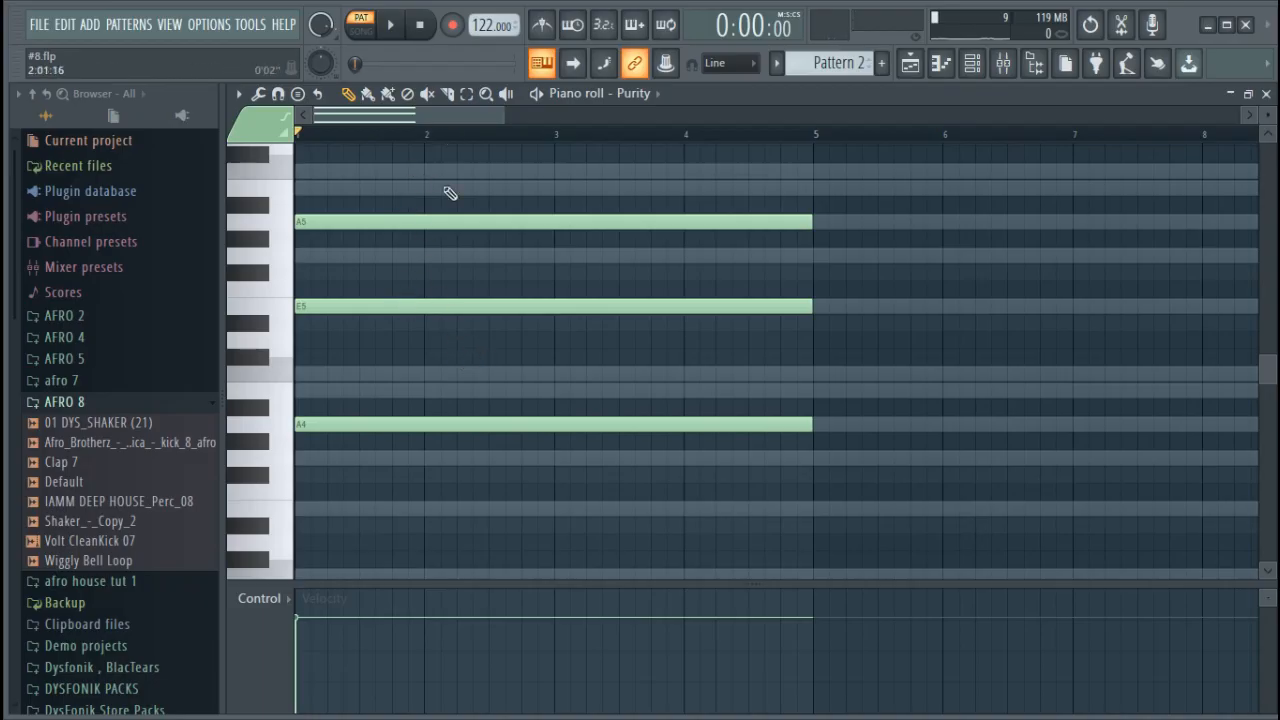
Delete the A5 and E5 notes above the A4 note at bar 1
scroll(448, 288, up, 3)
scroll(450, 290, down, 2)
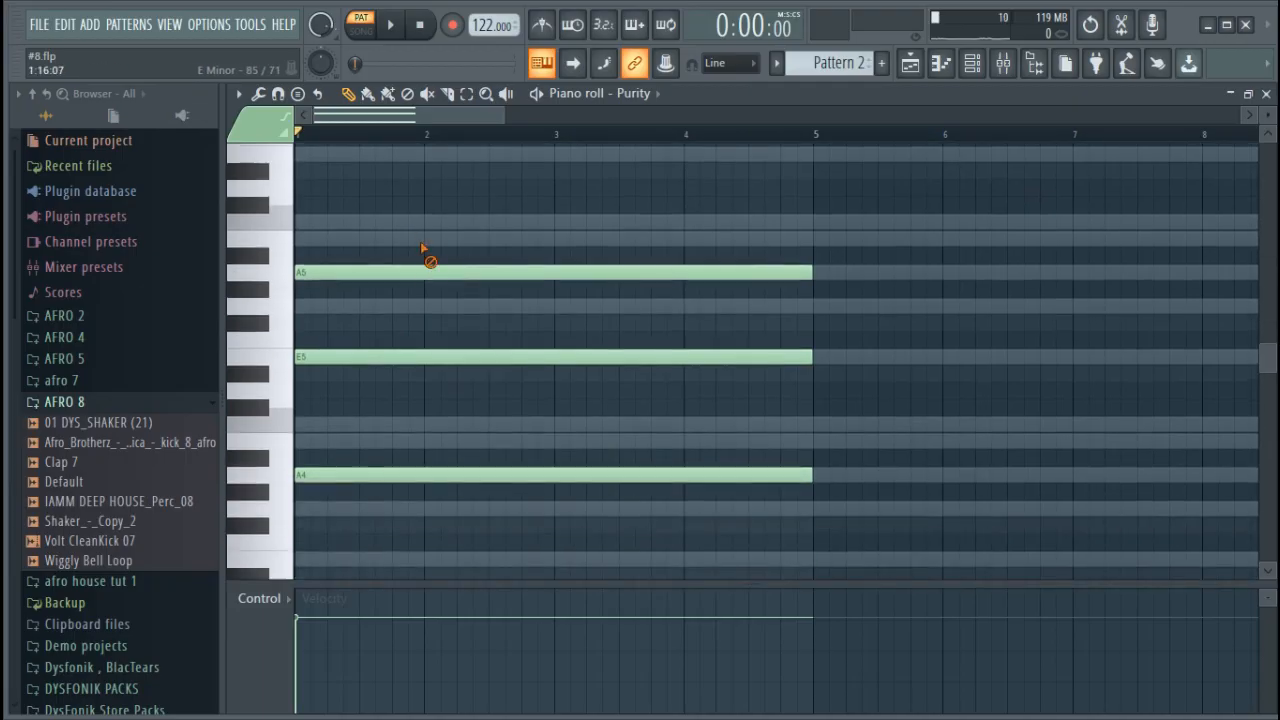
right_click(430, 272)
drag(386, 350, 364, 298)
right_click(364, 300)
drag(303, 357, 400, 355)
right_click(401, 359)
Add a four-bar C5 note above the A4 at bar 1 and listen to the pattern
scroll(340, 485, down, 1)
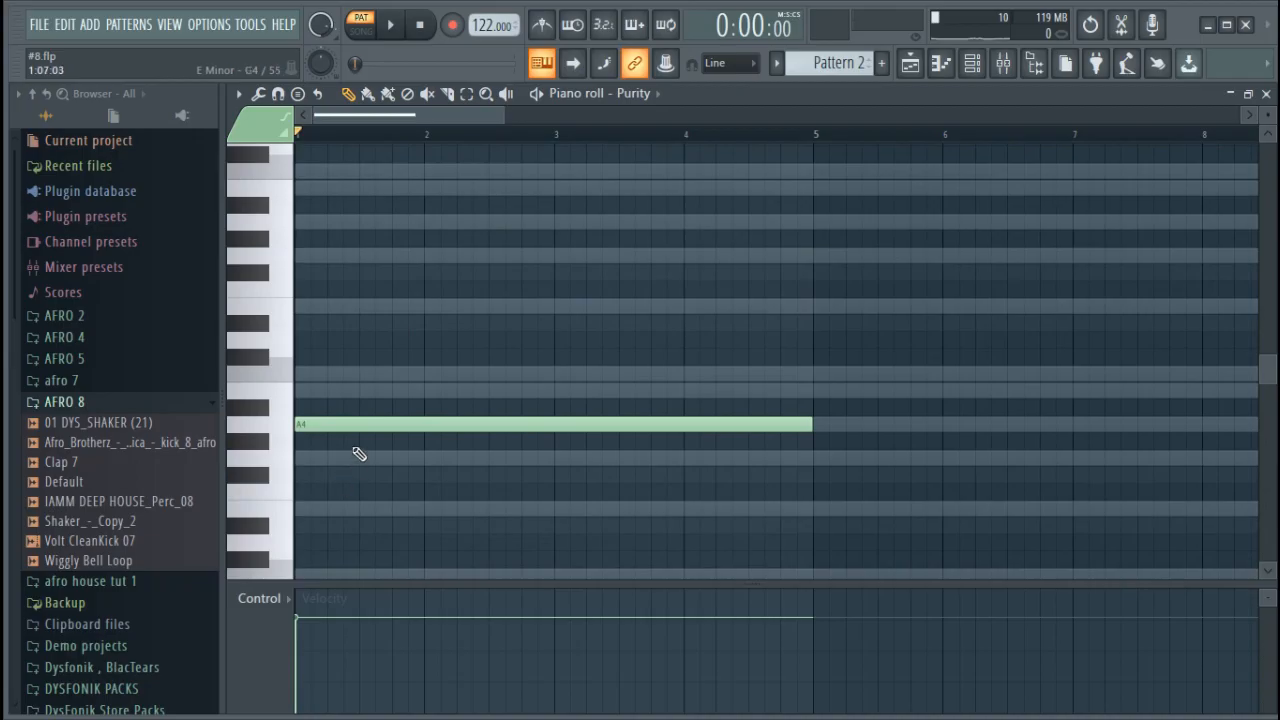
scroll(395, 423, down, 2)
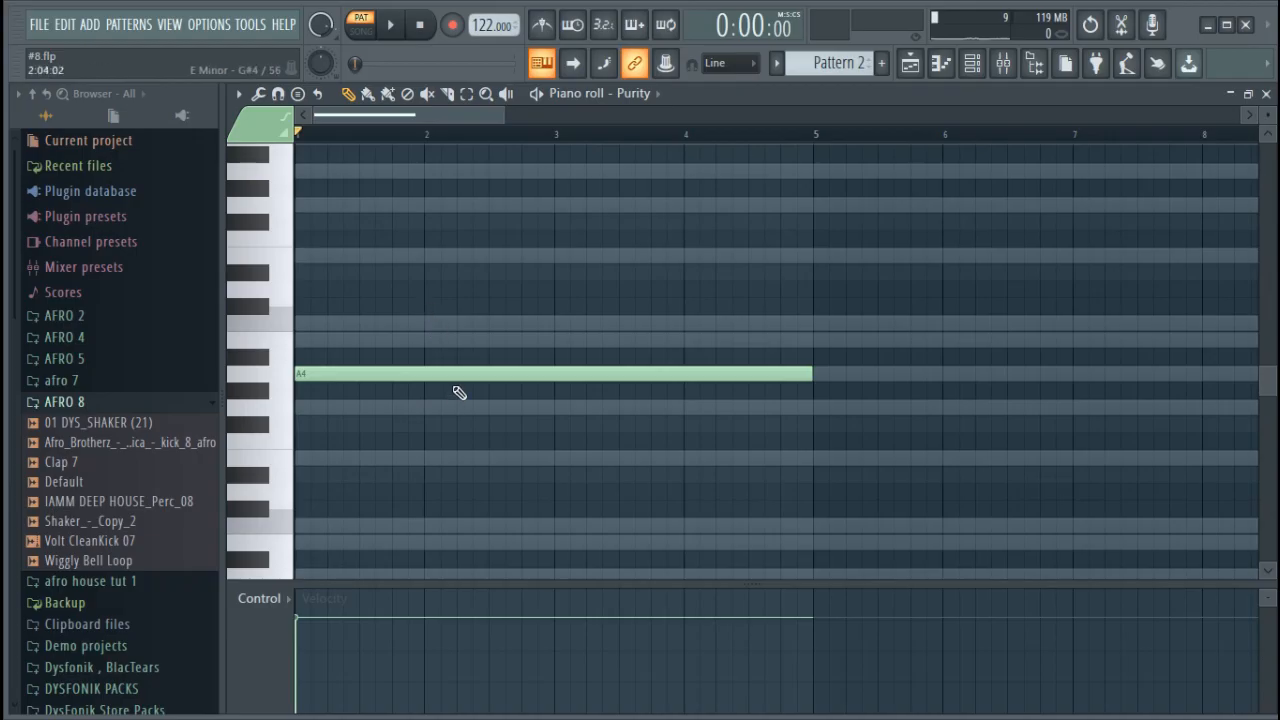
click(448, 376)
click(306, 323)
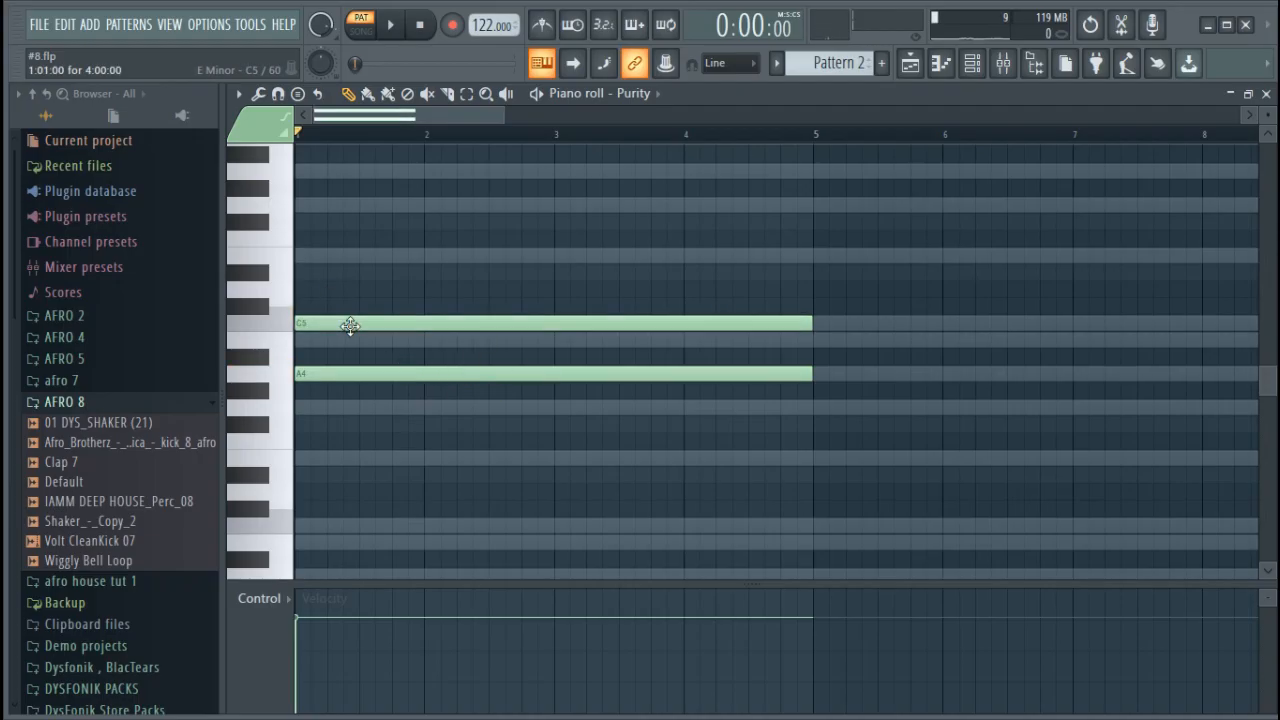
key(space)
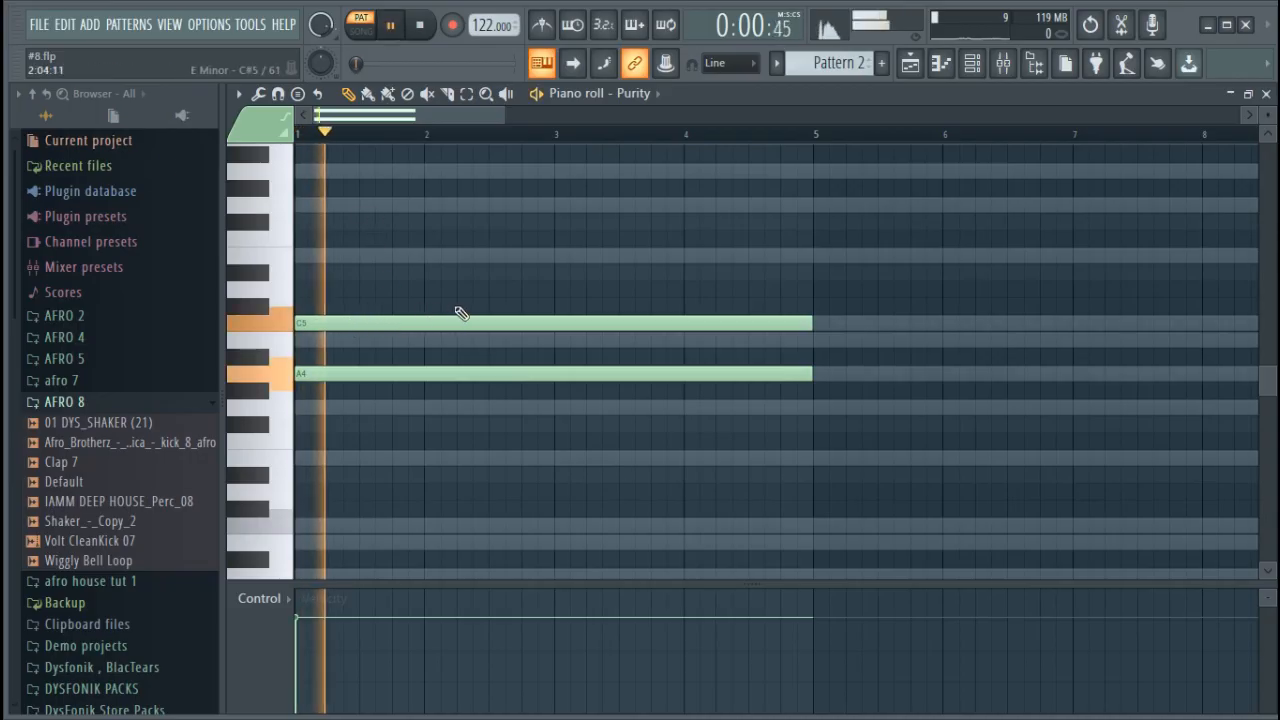
key(space)
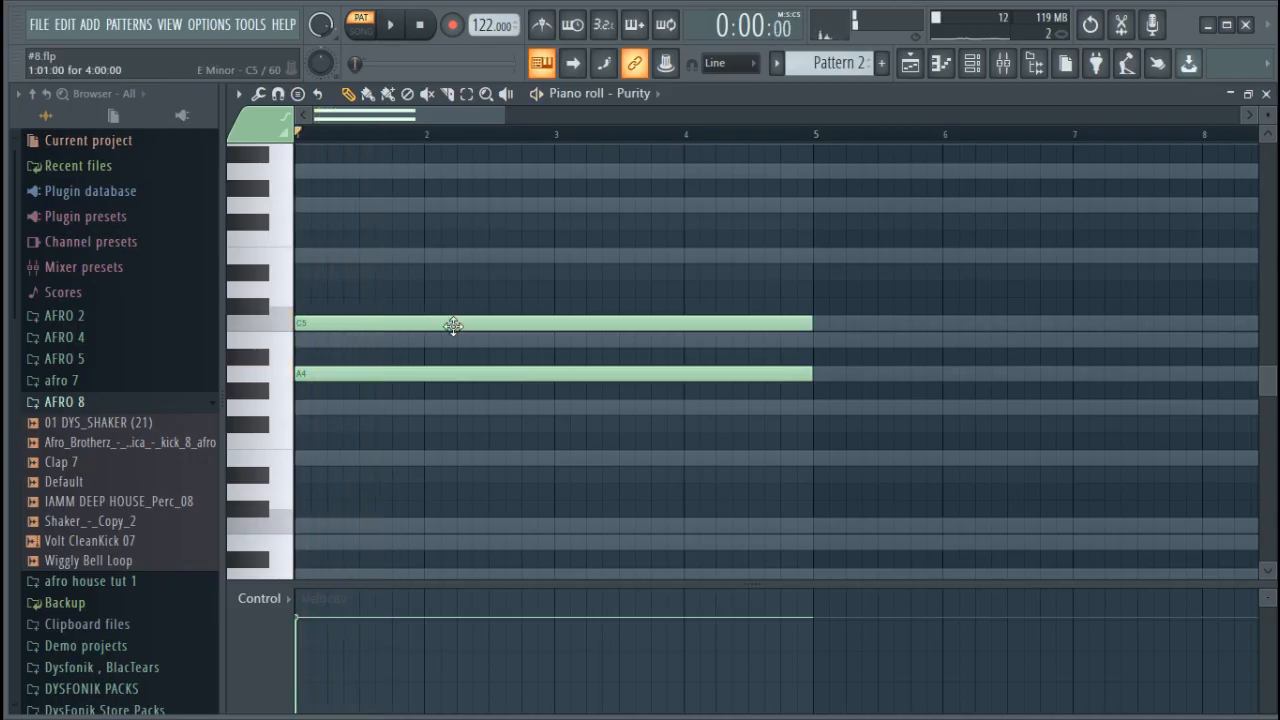
Try a G5 note at bar 1, replace it with a four-bar E5 and play the chord
click(311, 207)
mouse_move(311, 212)
mouse_down()
mouse_move(314, 250)
mouse_move(313, 206)
mouse_up()
key(space)
key(space)
click(306, 256)
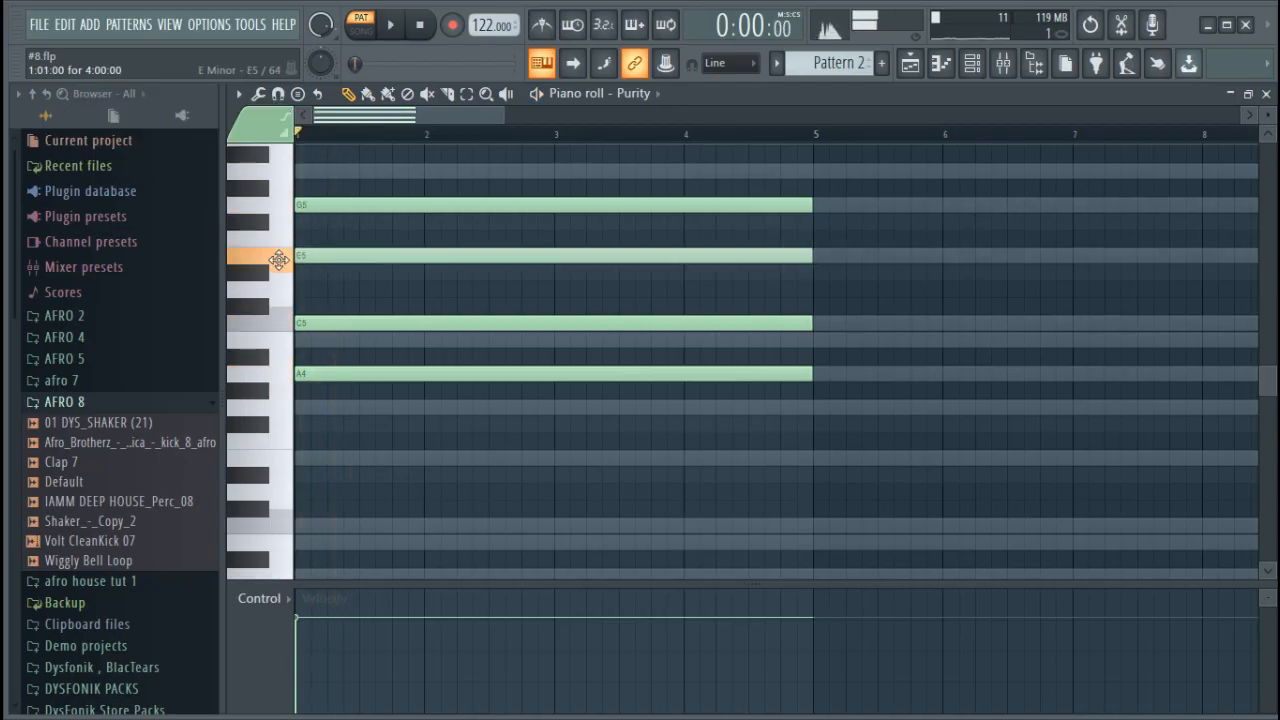
right_click(349, 200)
key(space)
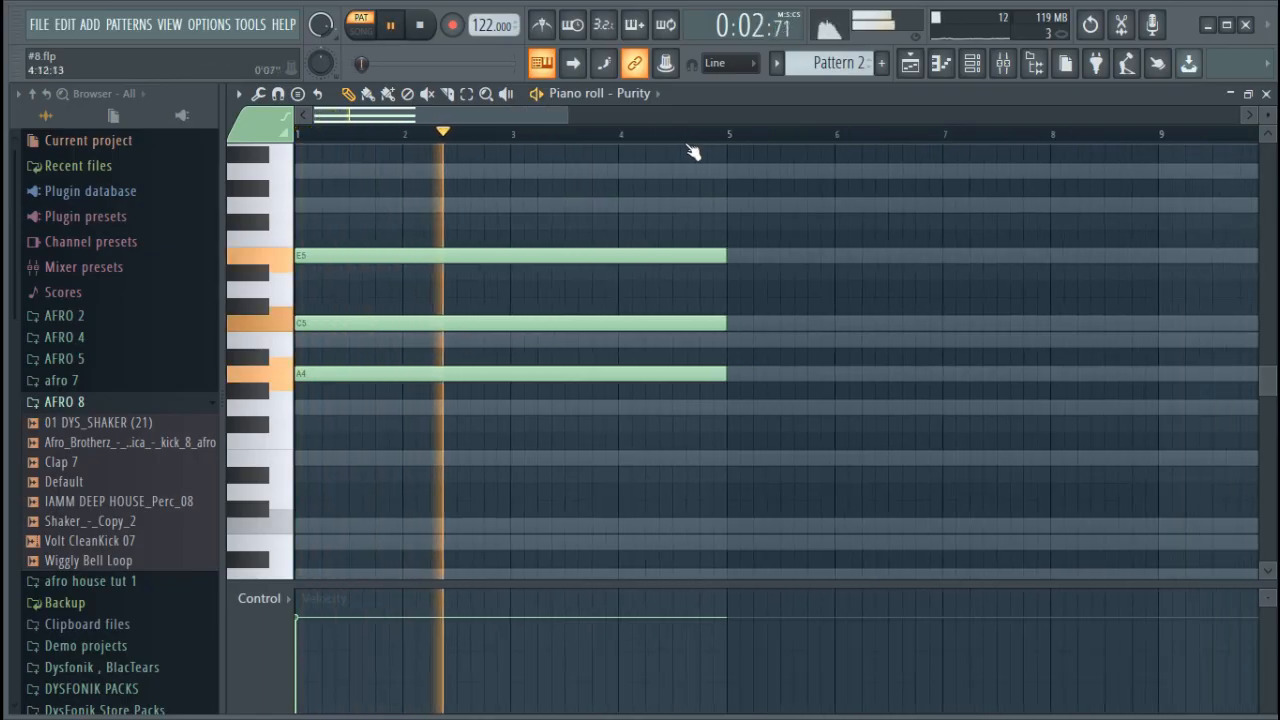
Duplicate the A4, C5 and E5 chord to bar 5, then stop playback and deselect the notes
scroll(686, 146, down, 3)
scroll(682, 144, down, 1)
drag(523, 437, 300, 230)
drag(362, 260, 551, 257)
key(space)
click(588, 311)
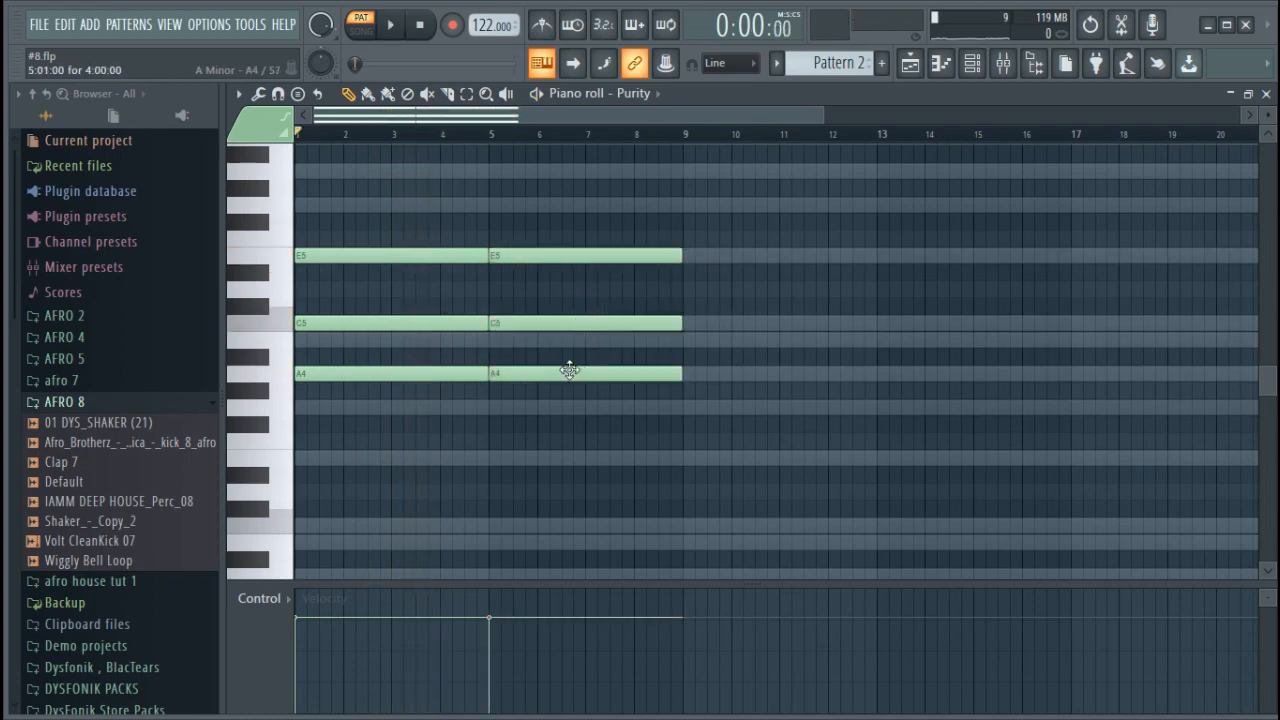
Rebuild the chord copy at bar 5 as four-bar G4 and B4 notes and listen to the change
right_click(566, 323)
right_click(567, 255)
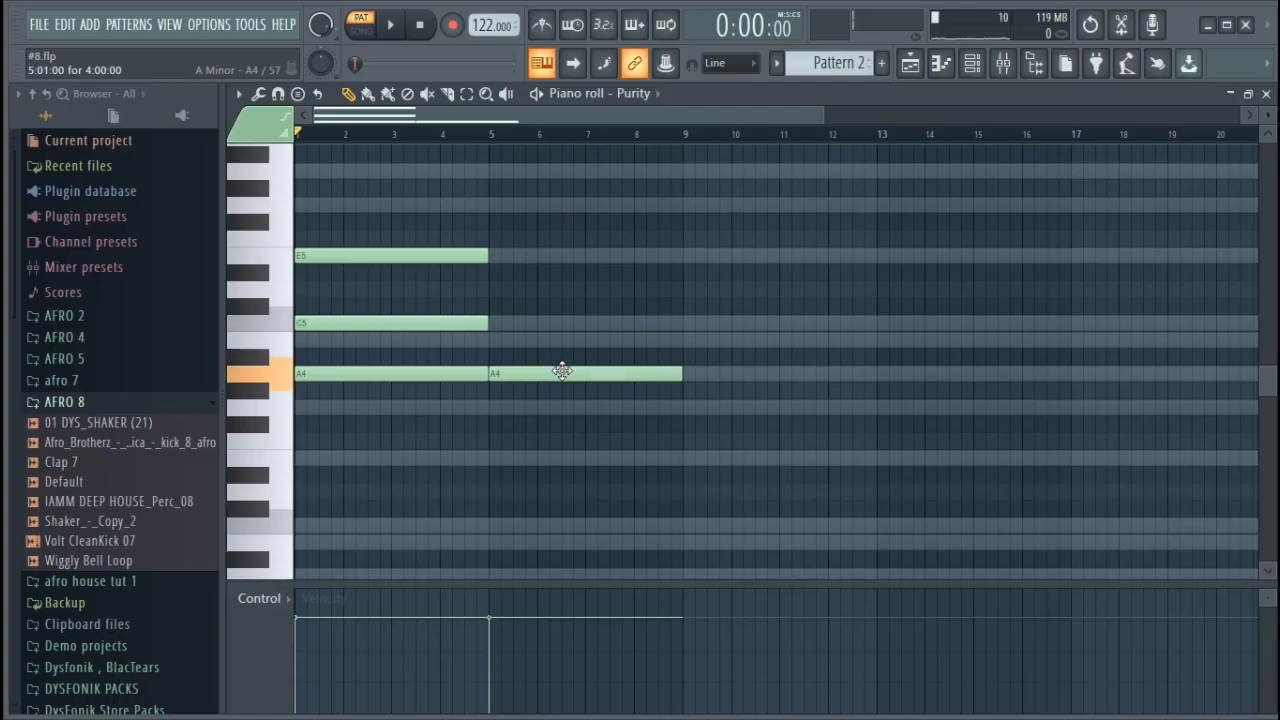
drag(562, 371, 557, 407)
key(space)
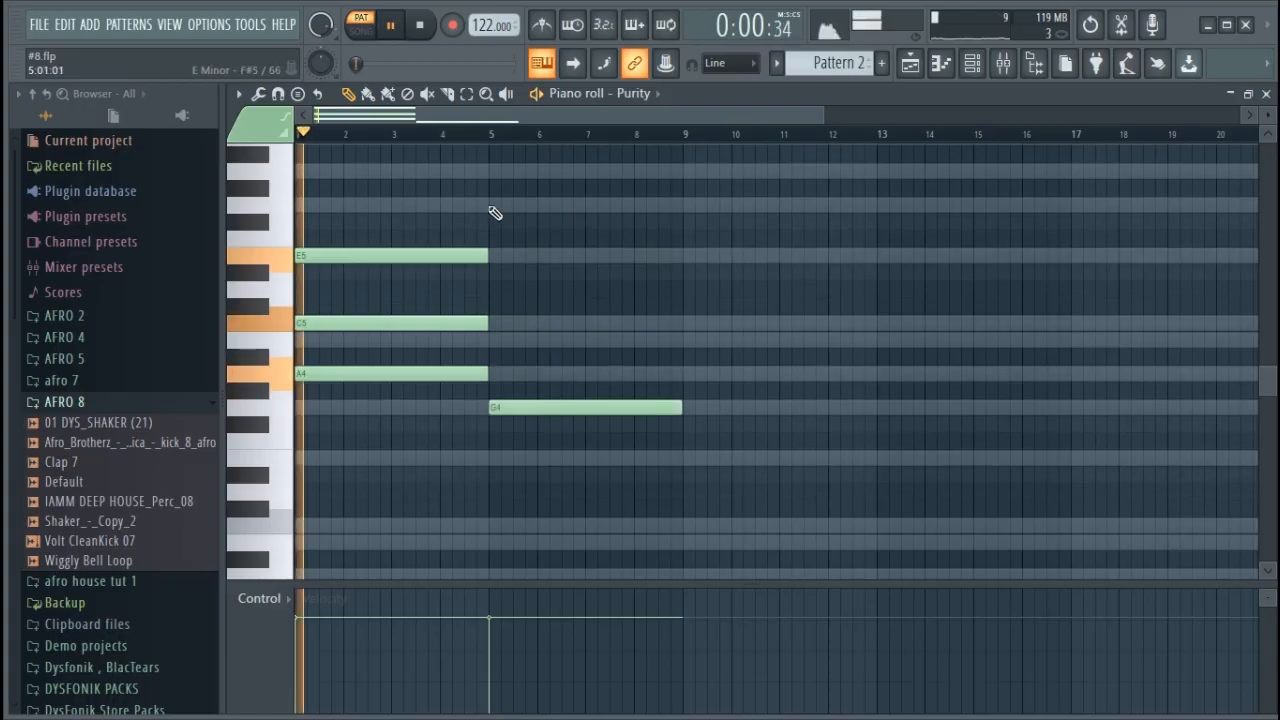
click(515, 340)
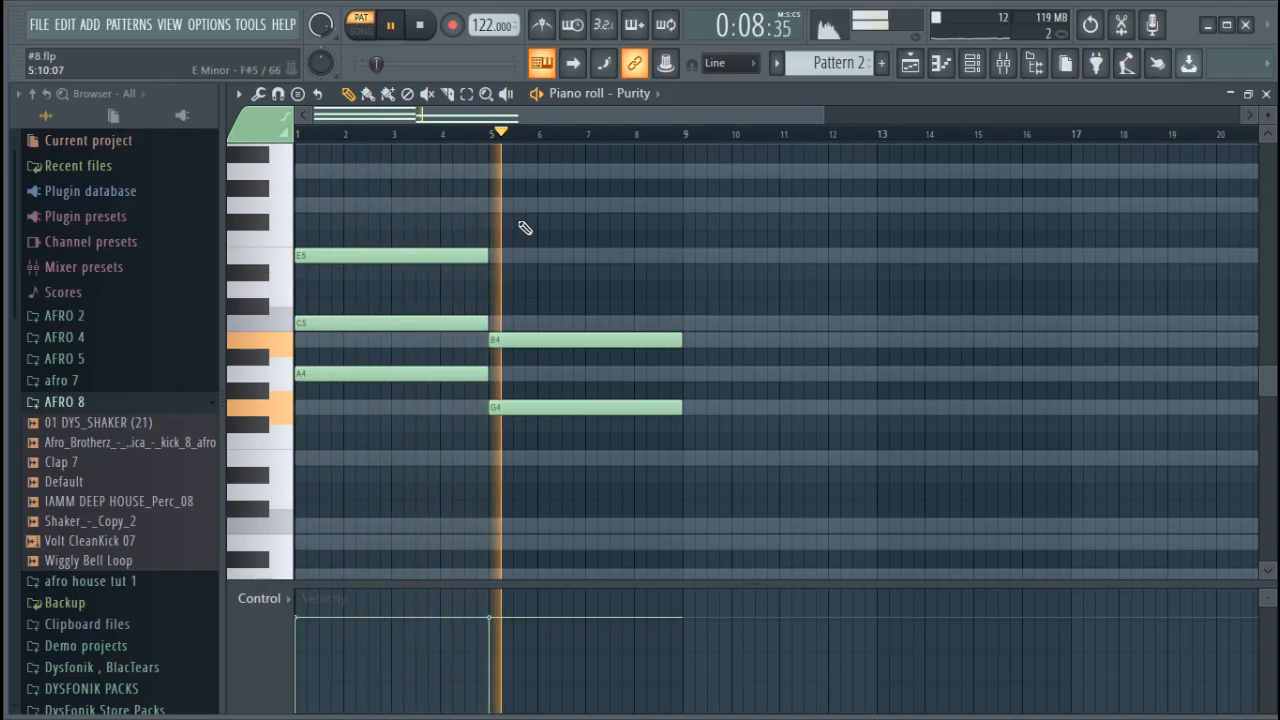
key(space)
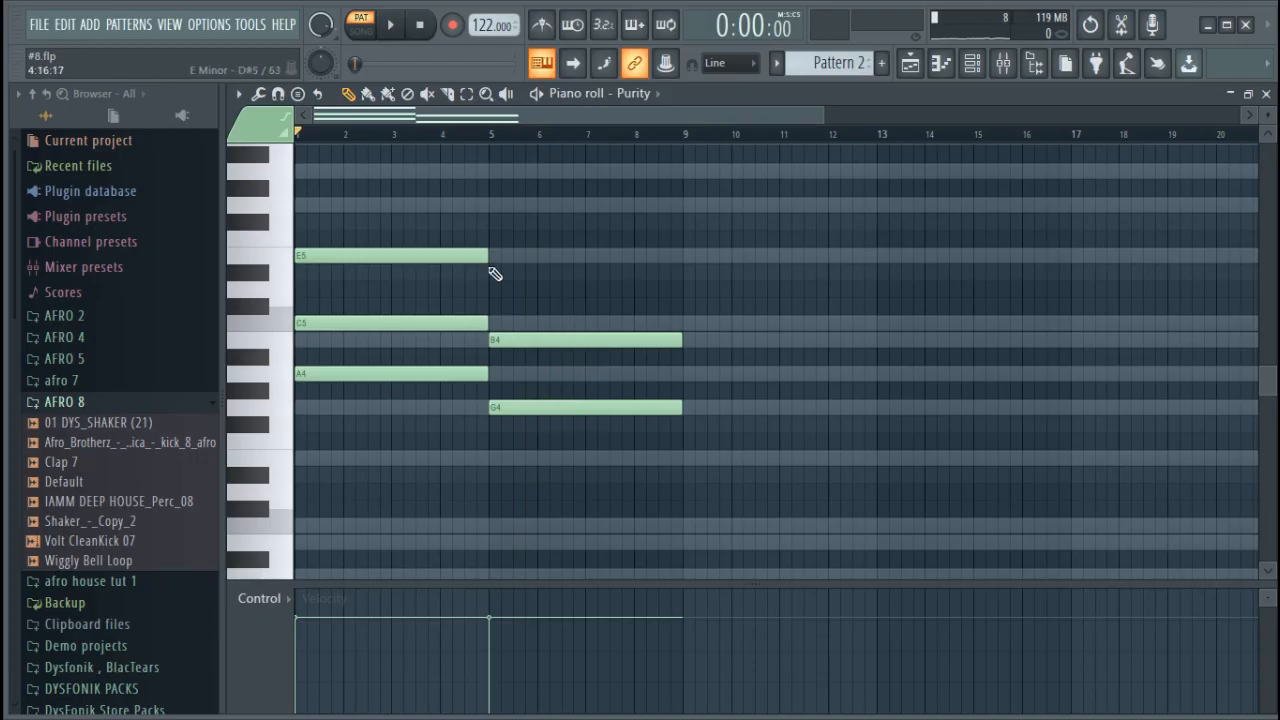
Add a four-bar G5 note at bar 5 and play the chord change from about bar 4
click(507, 205)
drag(505, 205, 494, 205)
click(457, 135)
key(space)
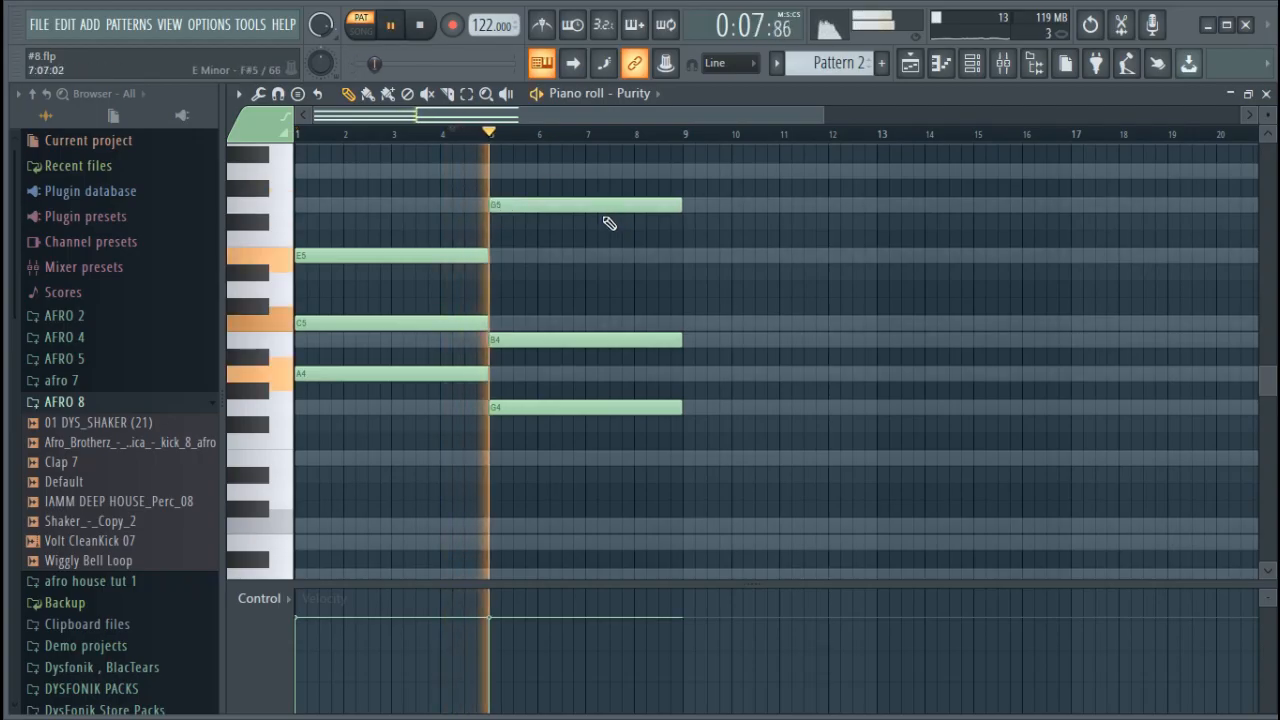
key(space)
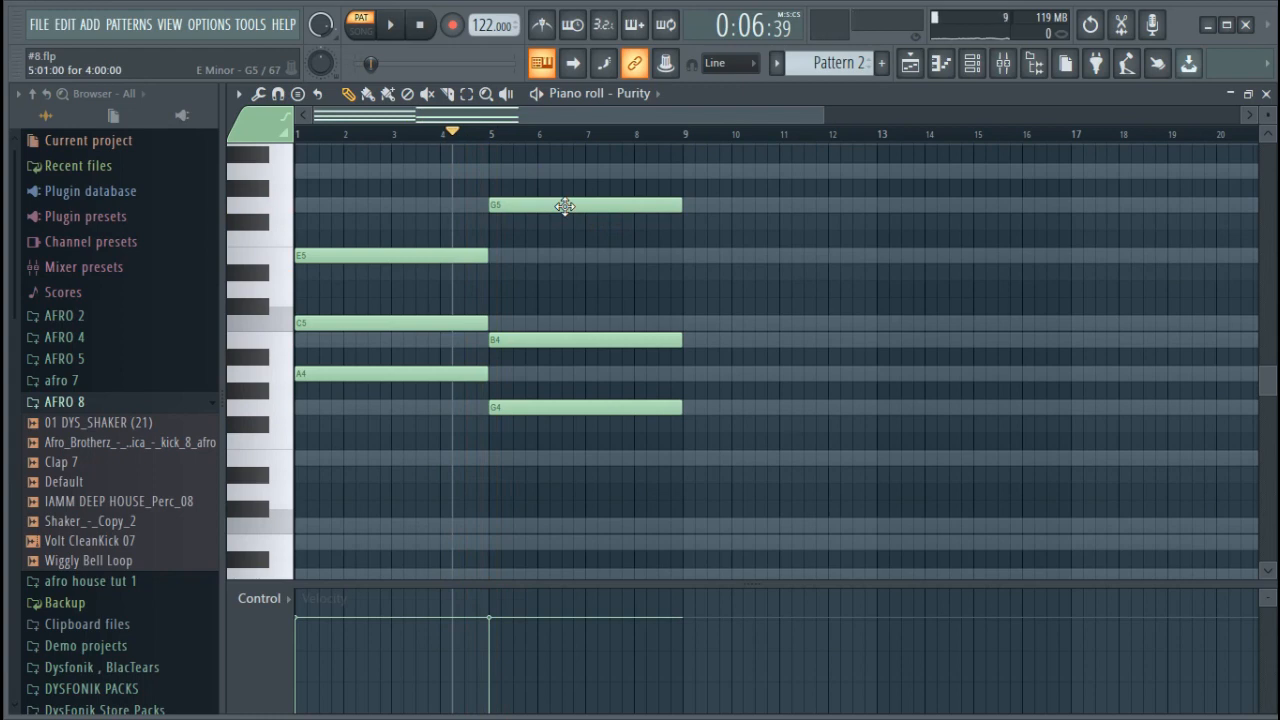
Audition D5 and C5 as the top note of the bar 5 chord, settle on F5 and play it
drag(565, 206, 560, 288)
key(space)
key(space)
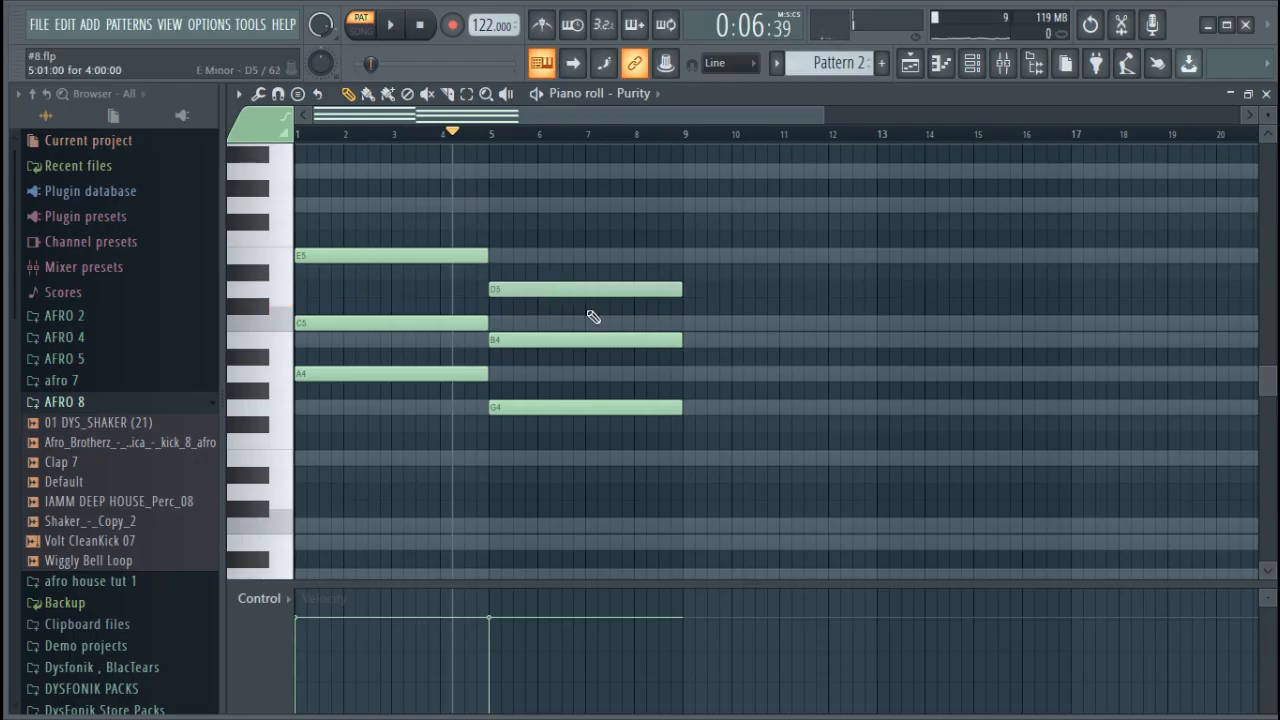
drag(570, 289, 571, 325)
key(space)
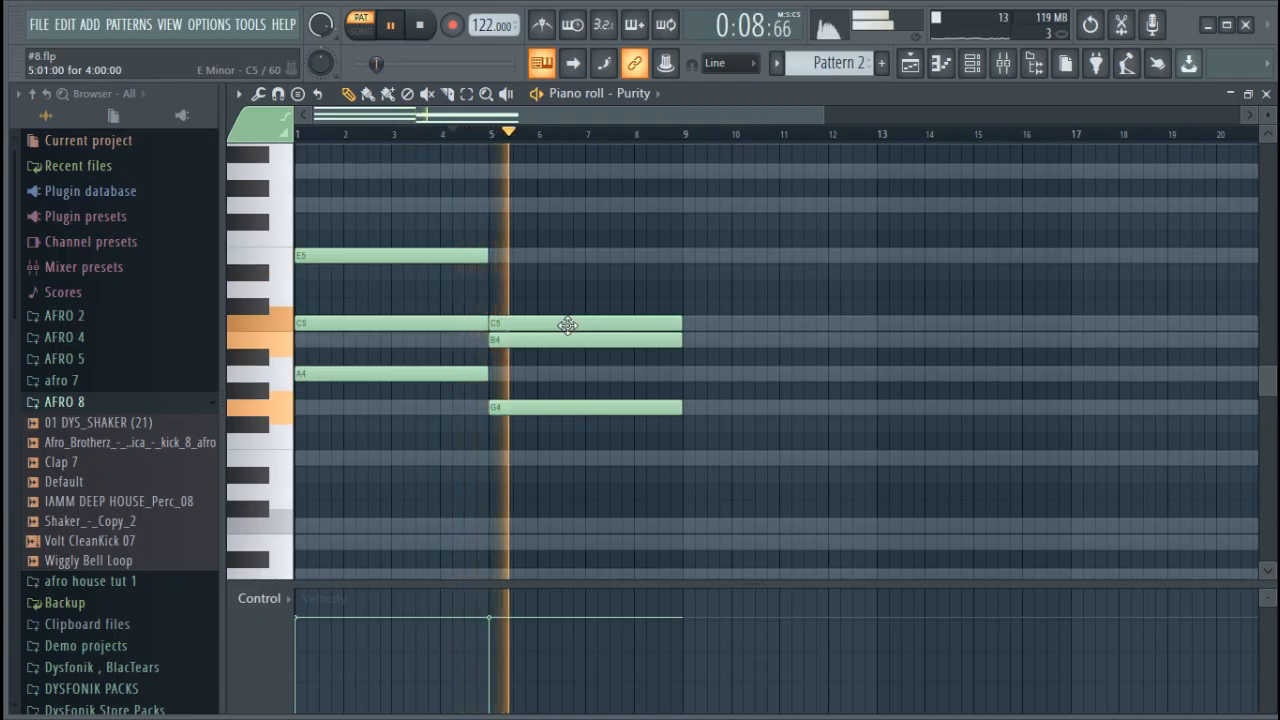
key(space)
drag(568, 325, 566, 237)
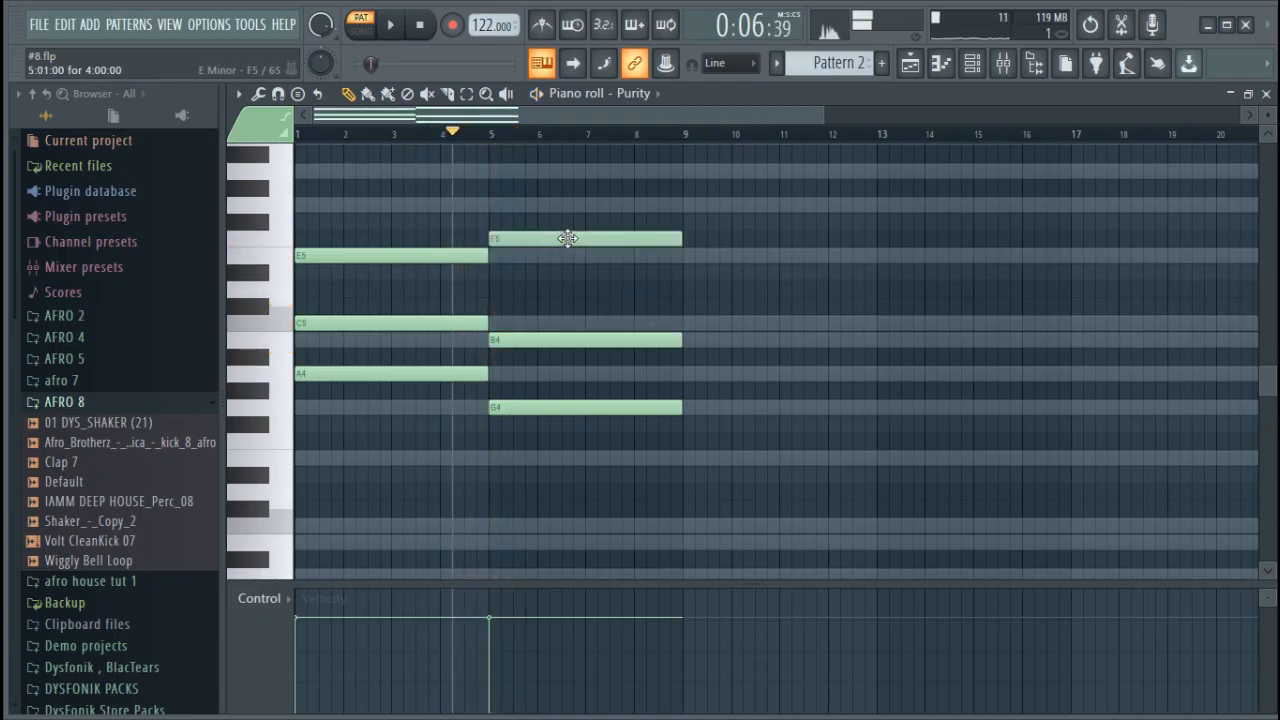
key(space)
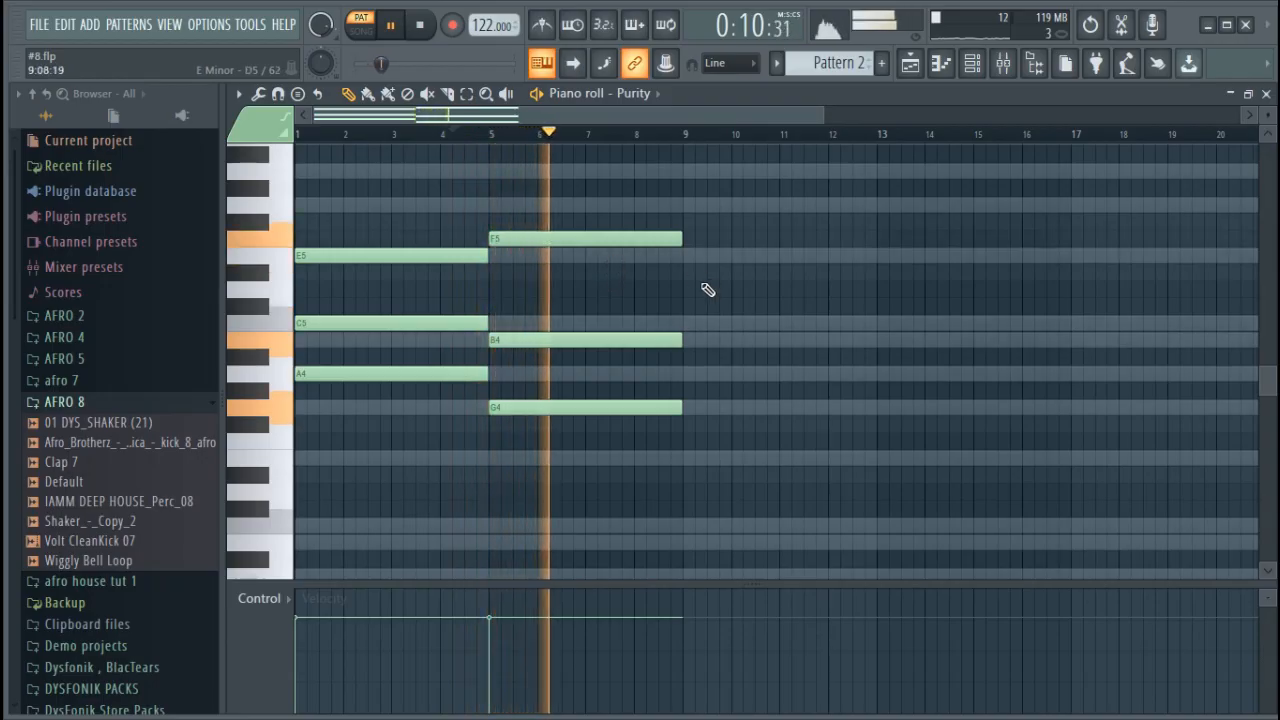
Duplicate the bar 5 chord to bar 9 and rebuild the copy as A4, C5 and G5
drag(734, 449, 618, 237)
key(ctrl+b)
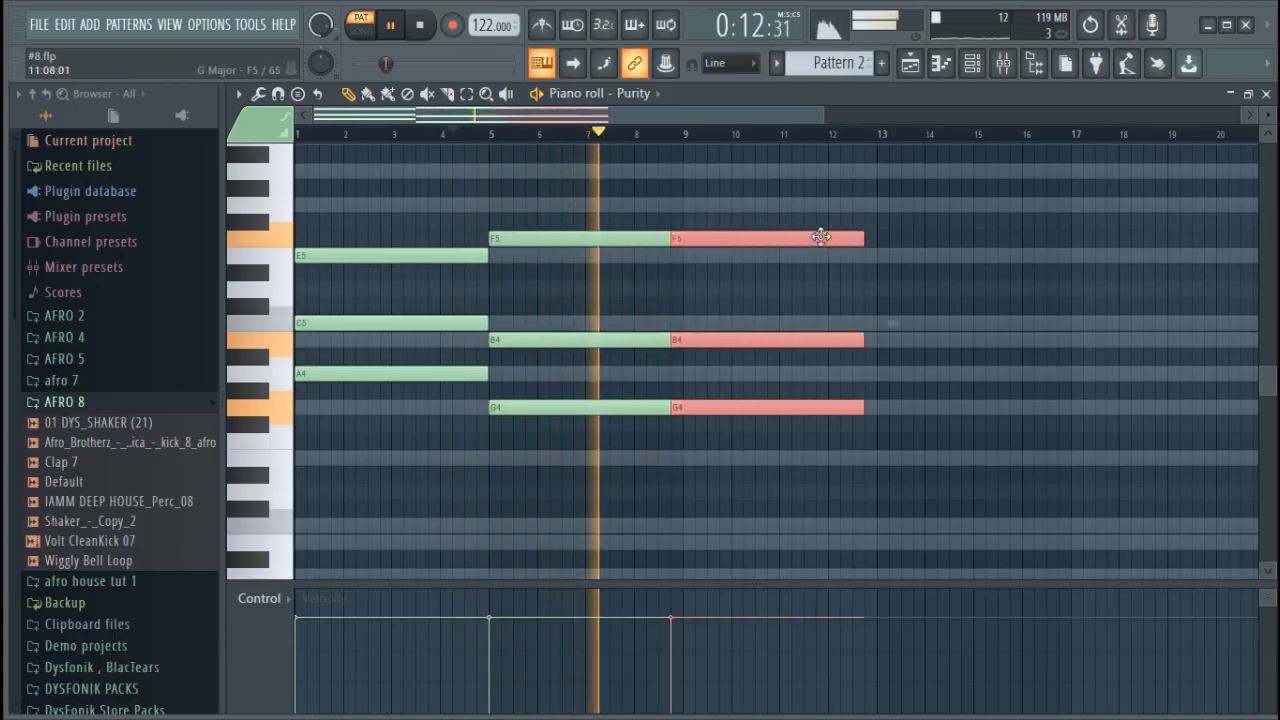
drag(806, 237, 806, 204)
click(958, 285)
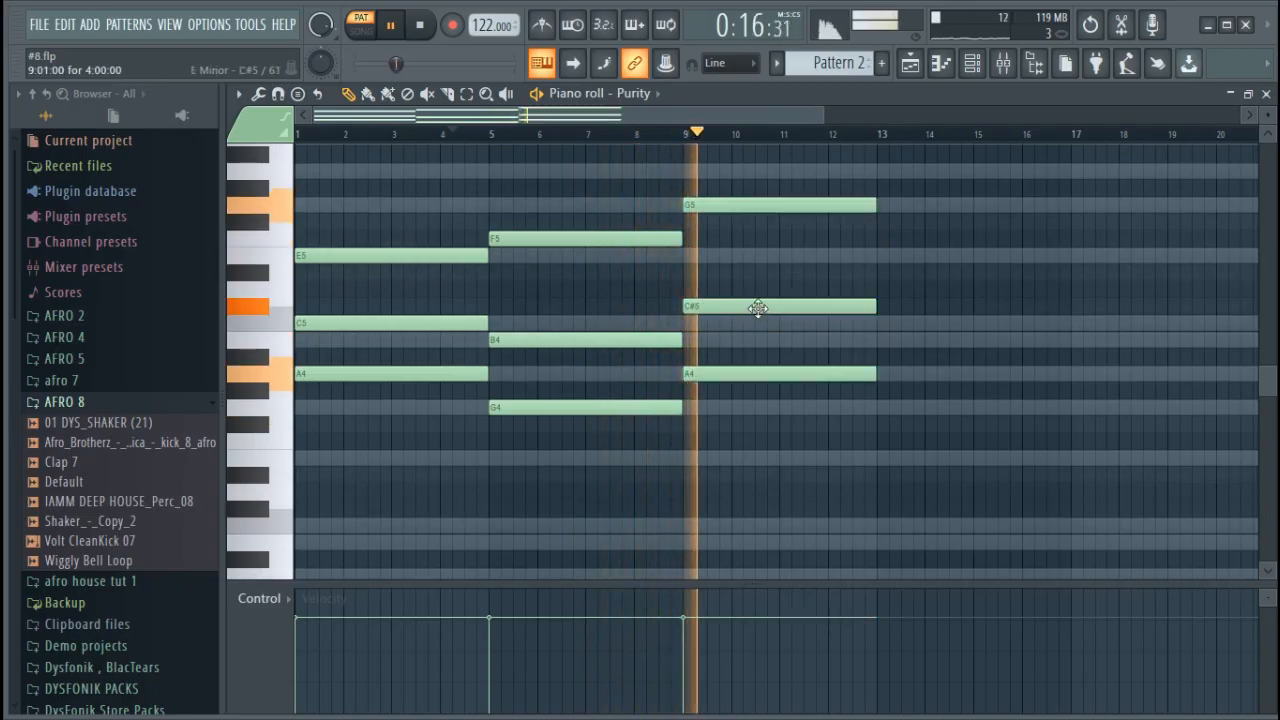
key(space)
drag(737, 307, 742, 325)
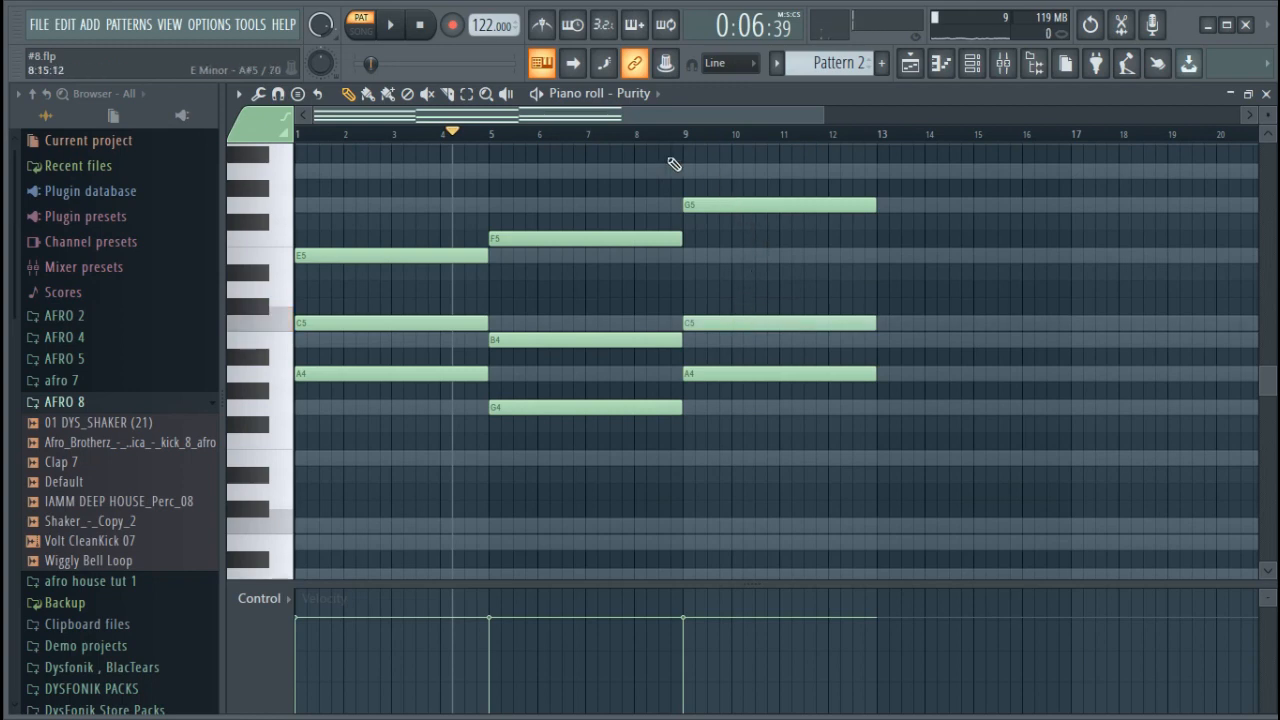
Play the bar 9 chord change, lower its top note to E5 and listen again
key(space)
key(space)
drag(754, 207, 761, 266)
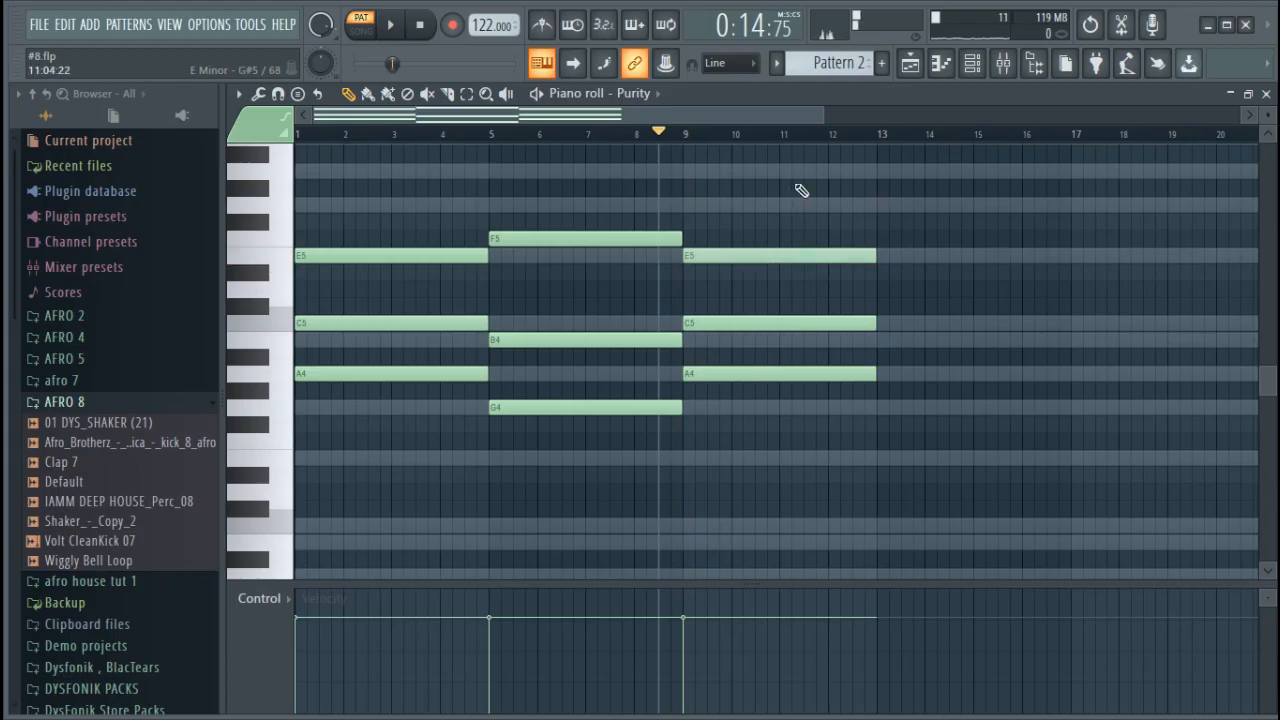
key(space)
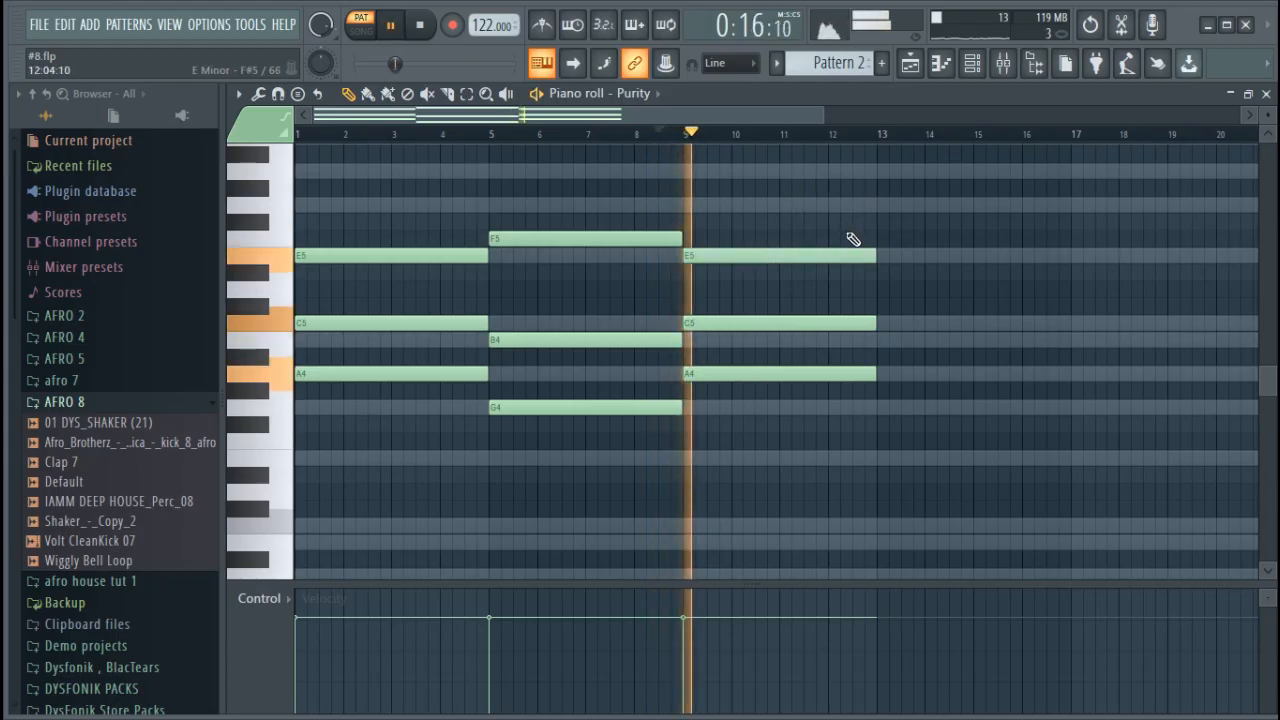
Duplicate the A4, C5 and E5 chord from bar 9 to bar 13, deselect the notes and stop playback
drag(912, 412, 1011, 244)
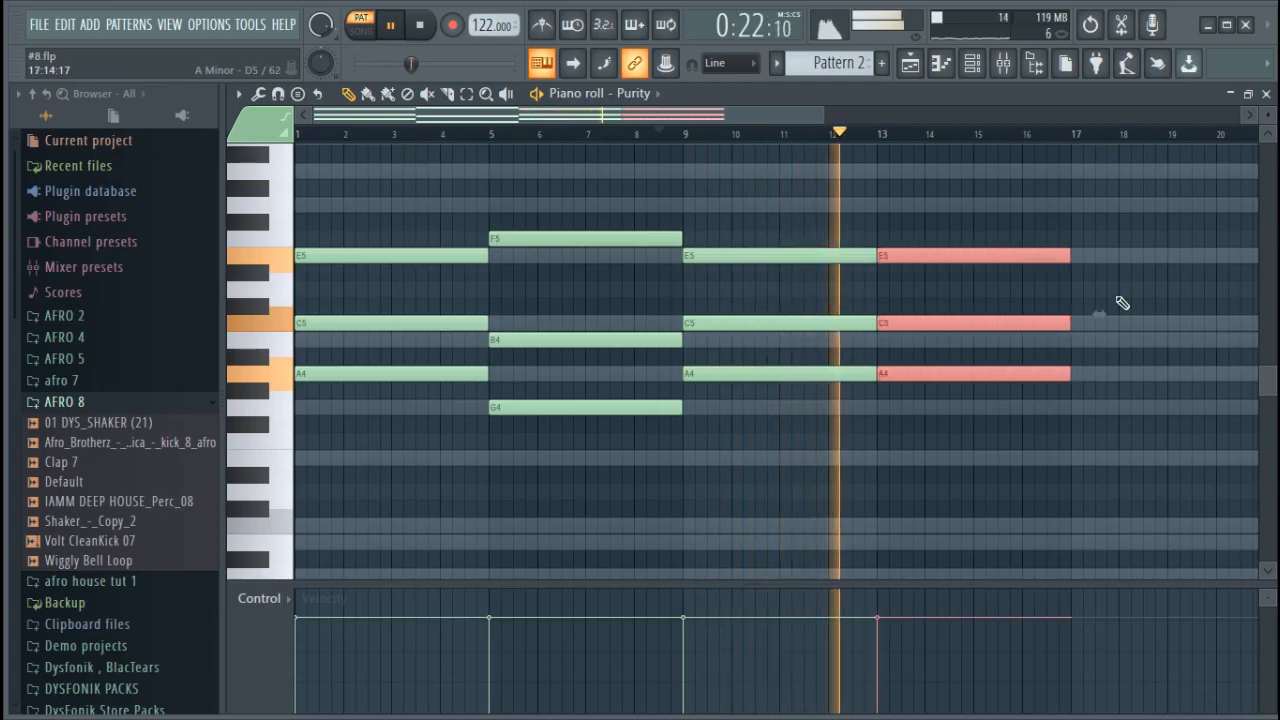
ctrl+click(1123, 303)
key(space)
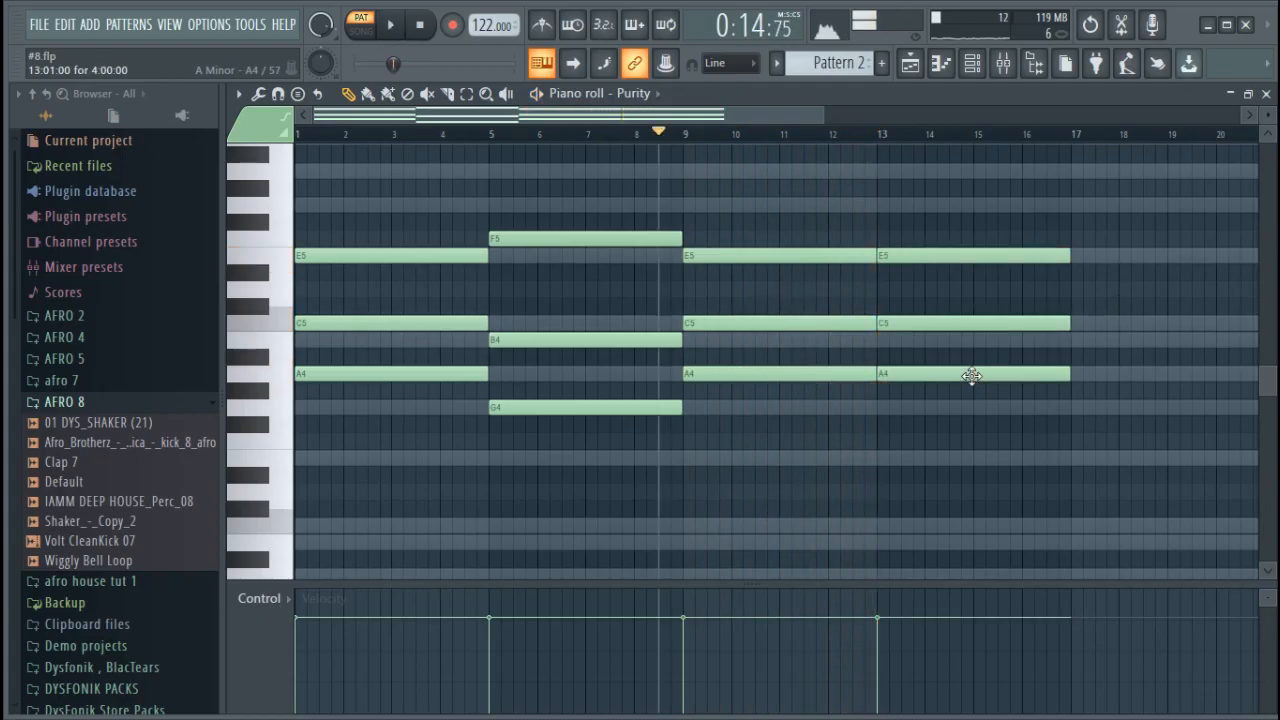
Rebuild the chord copy at bar 13 as G4, B4 and G5, listening to the change
drag(970, 373, 973, 413)
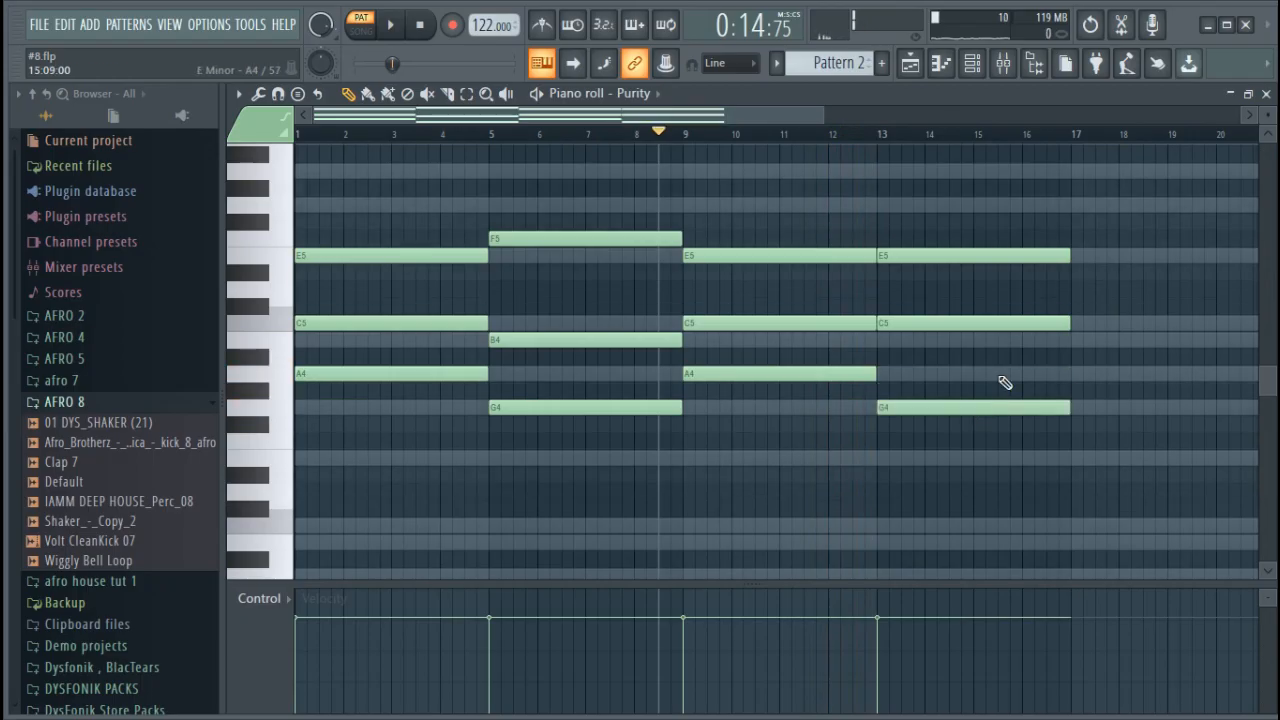
drag(972, 335, 966, 347)
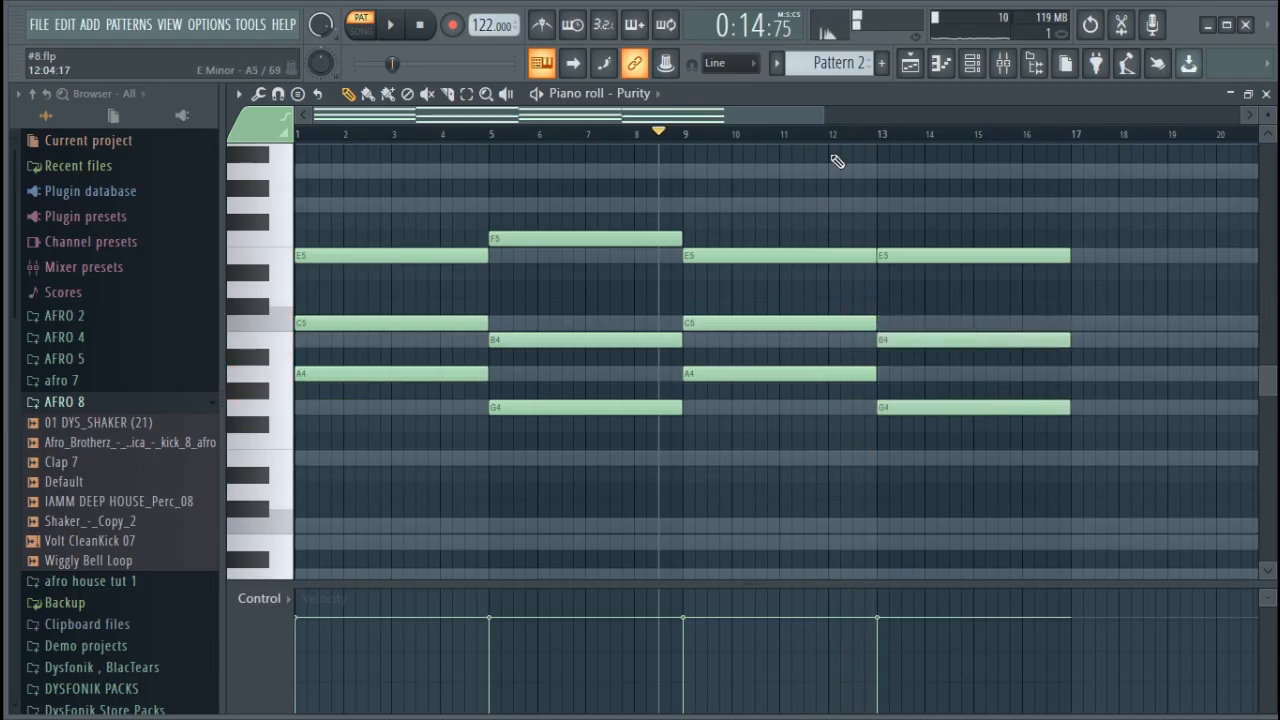
key(space)
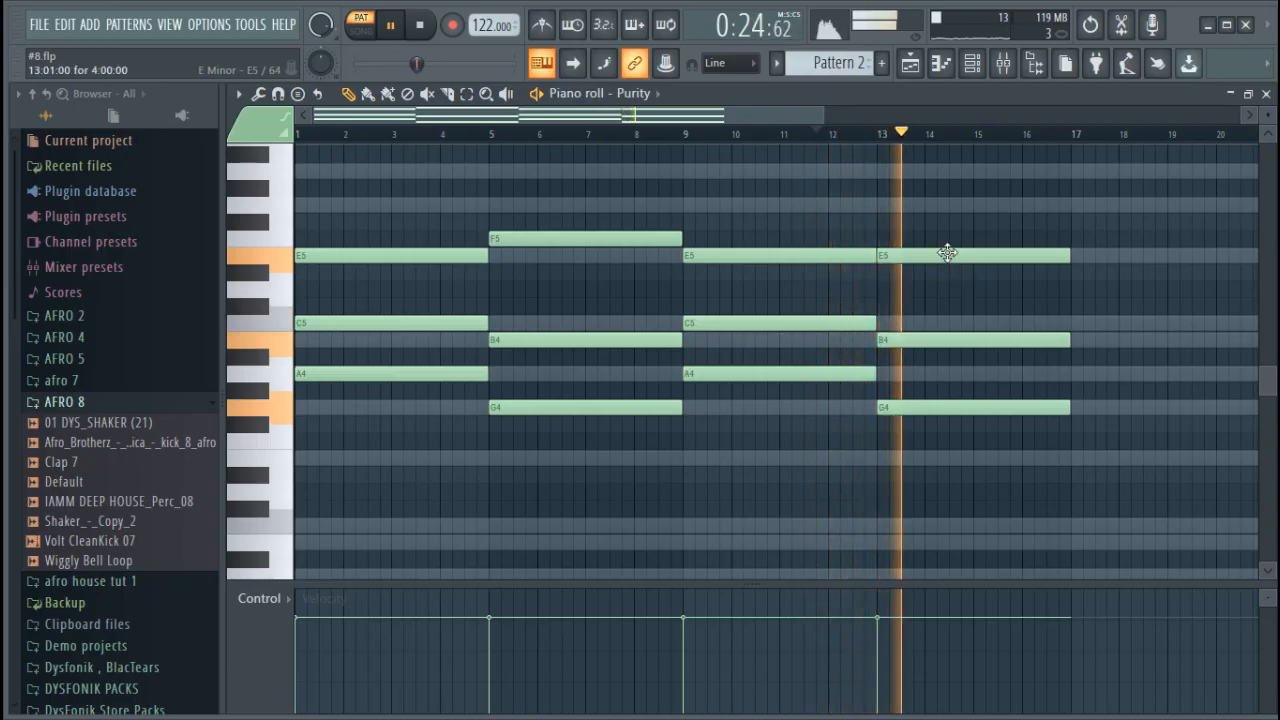
scroll(963, 290, up, 2)
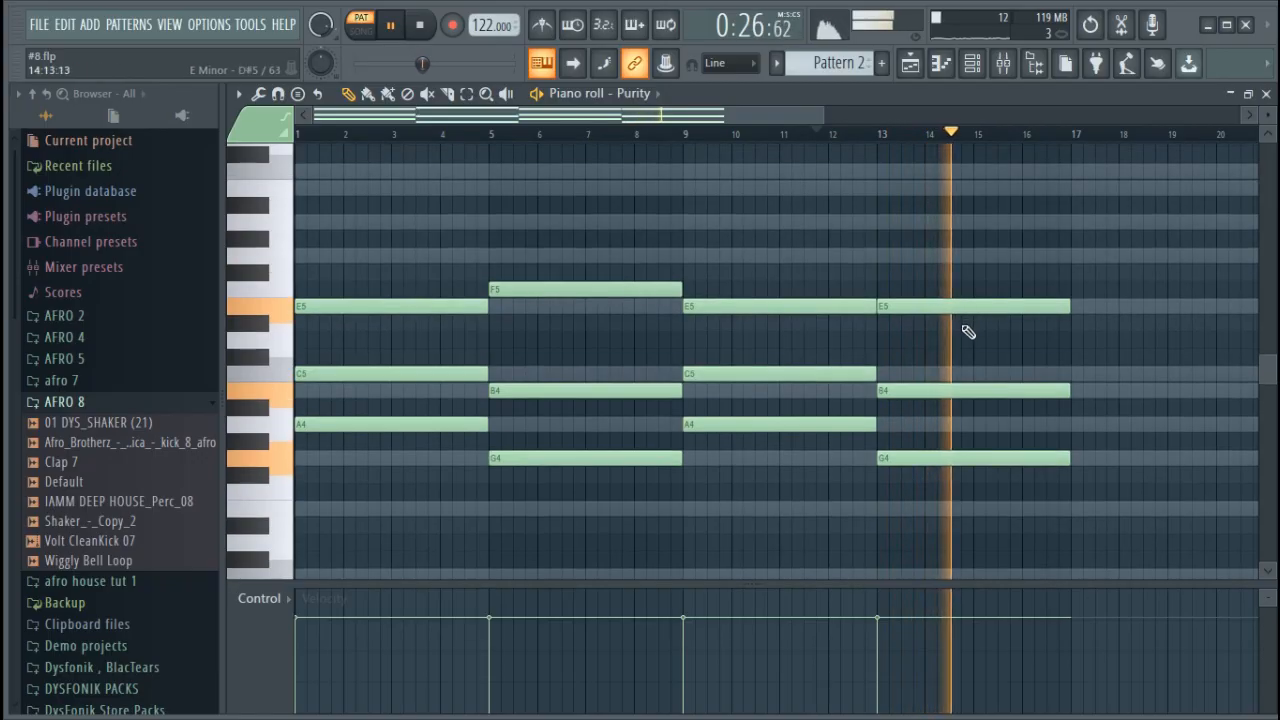
key(space)
drag(943, 306, 940, 247)
key(space)
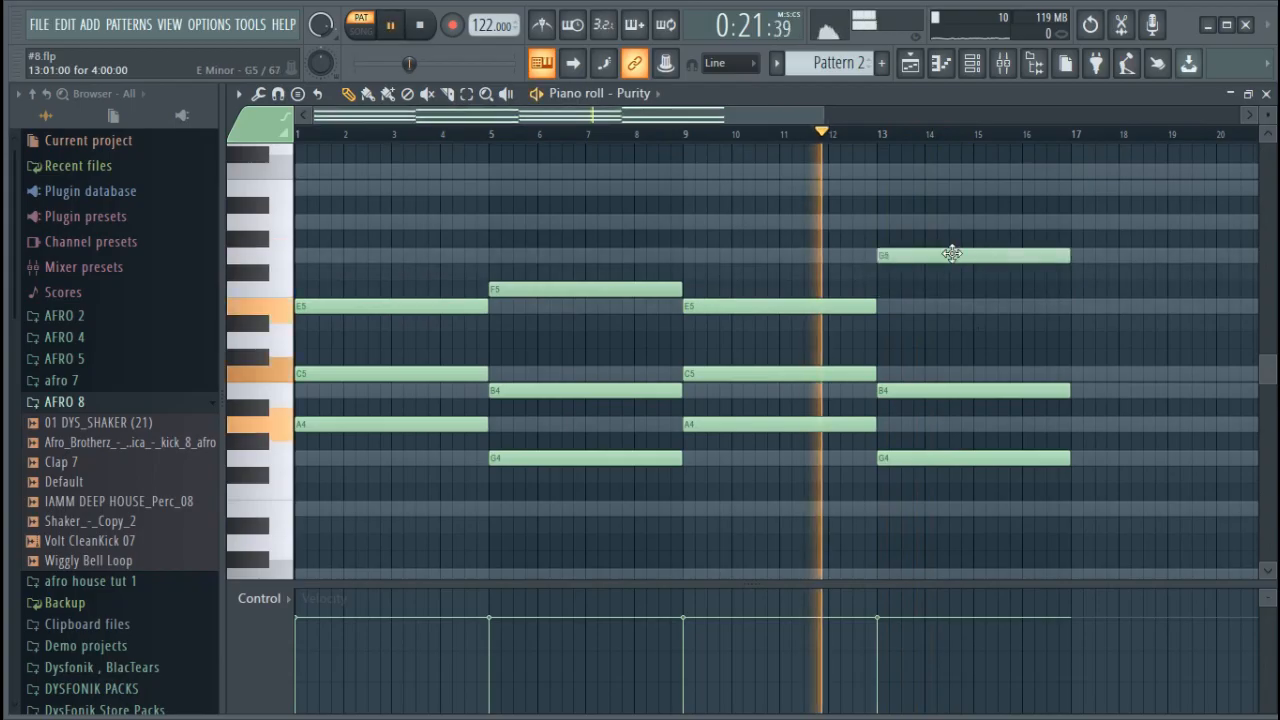
Duplicate the G4, B4 and G5 chord from bar 13 to just after bar 17, stop playback and deselect the notes
scroll(903, 136, down, 3)
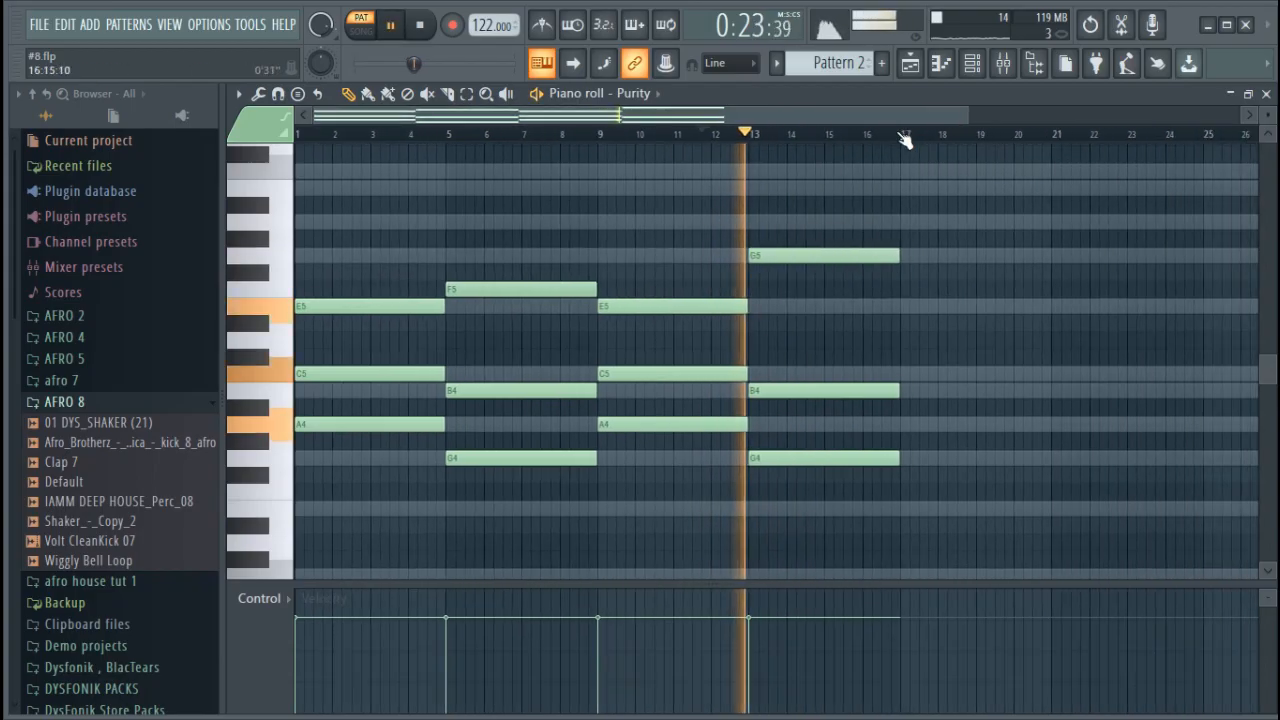
drag(1003, 498, 972, 256)
key(space)
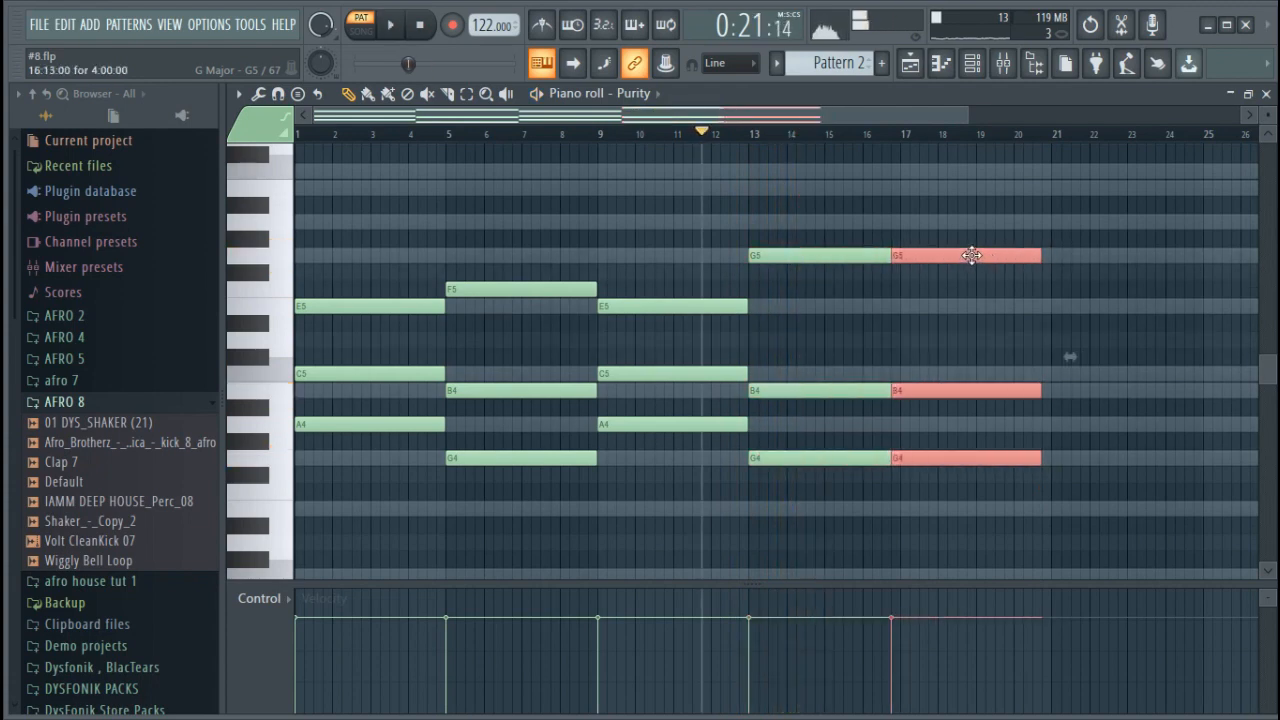
click(921, 215)
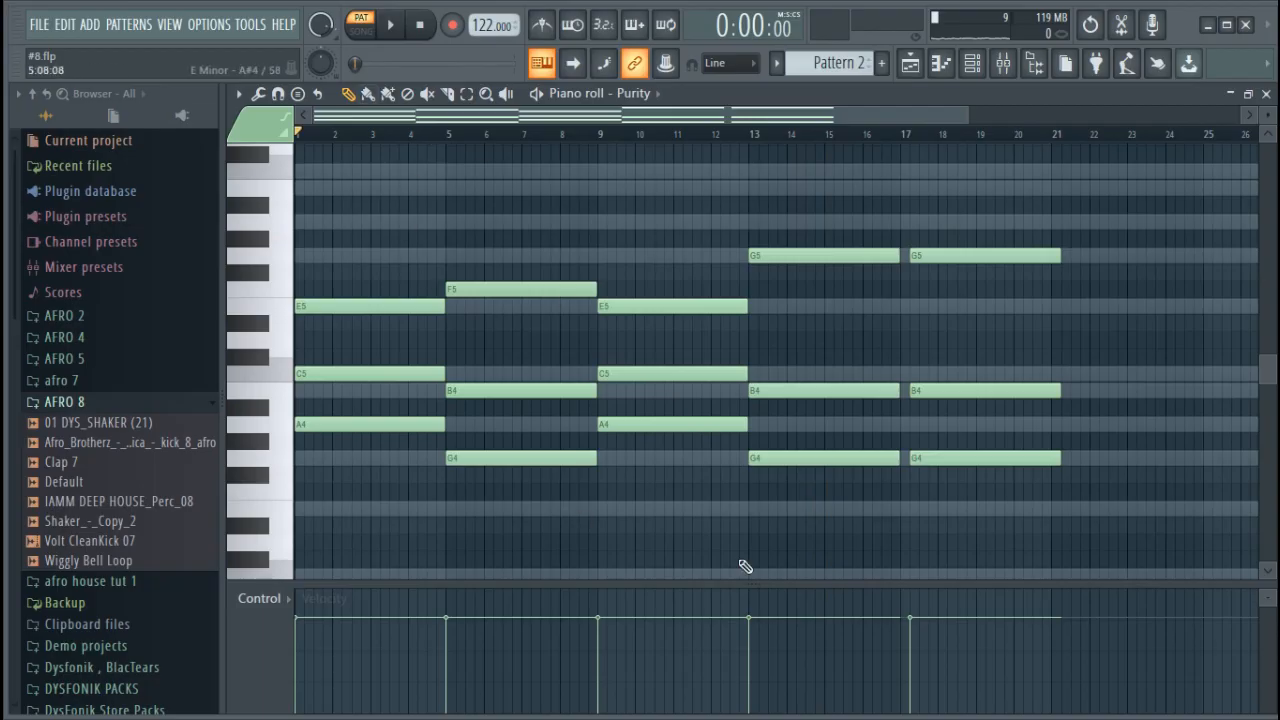
Check the pattern clips in the playlist, return to Purity's piano roll and start playback in song mode
click(912, 76)
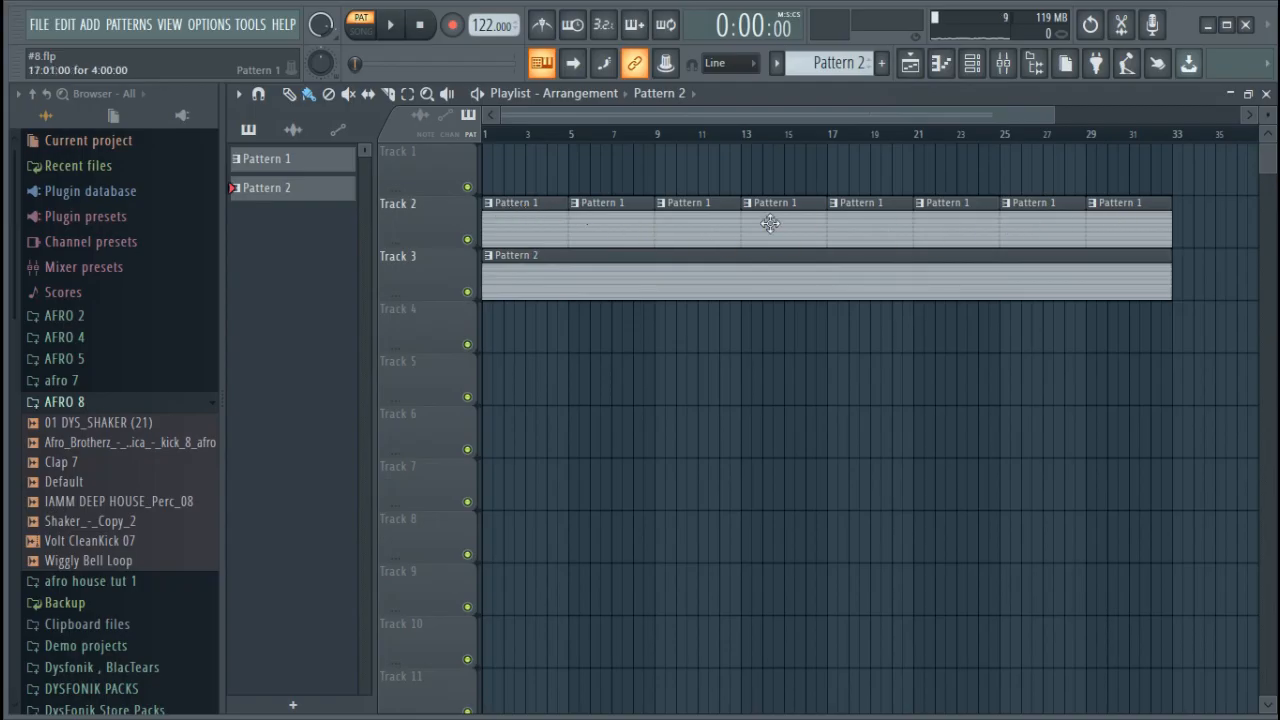
key(F7)
click(362, 32)
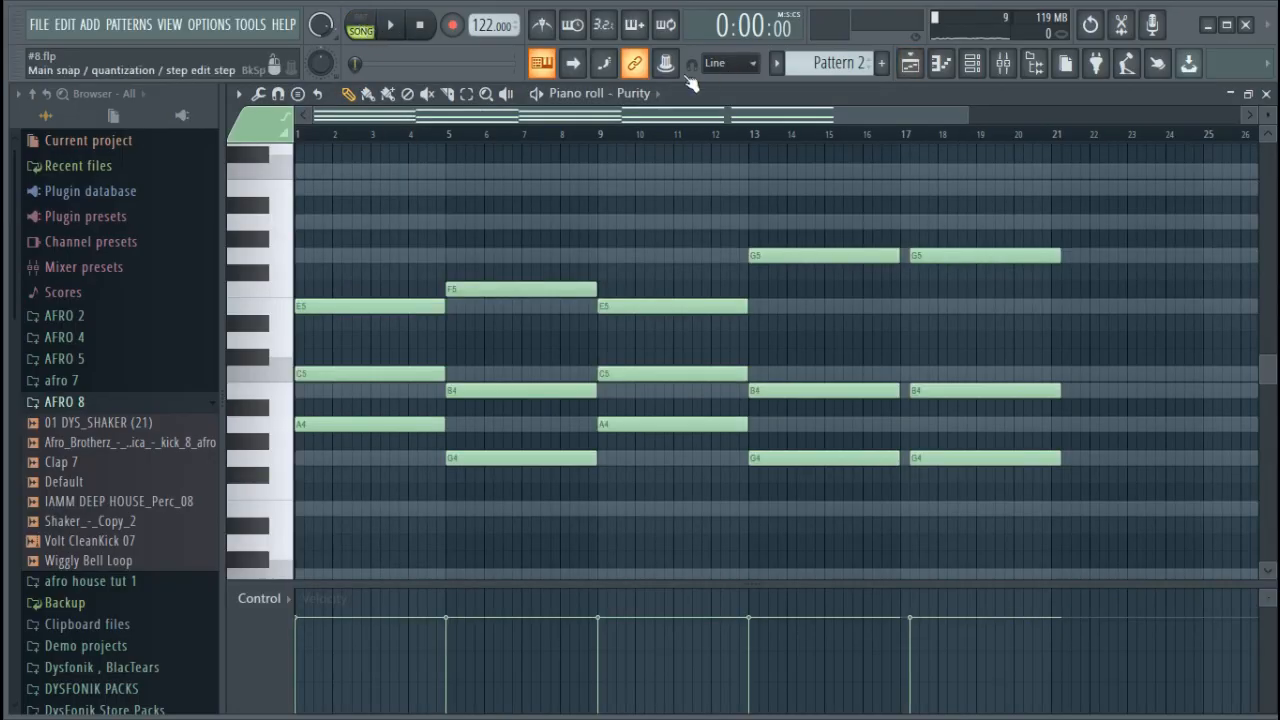
key(space)
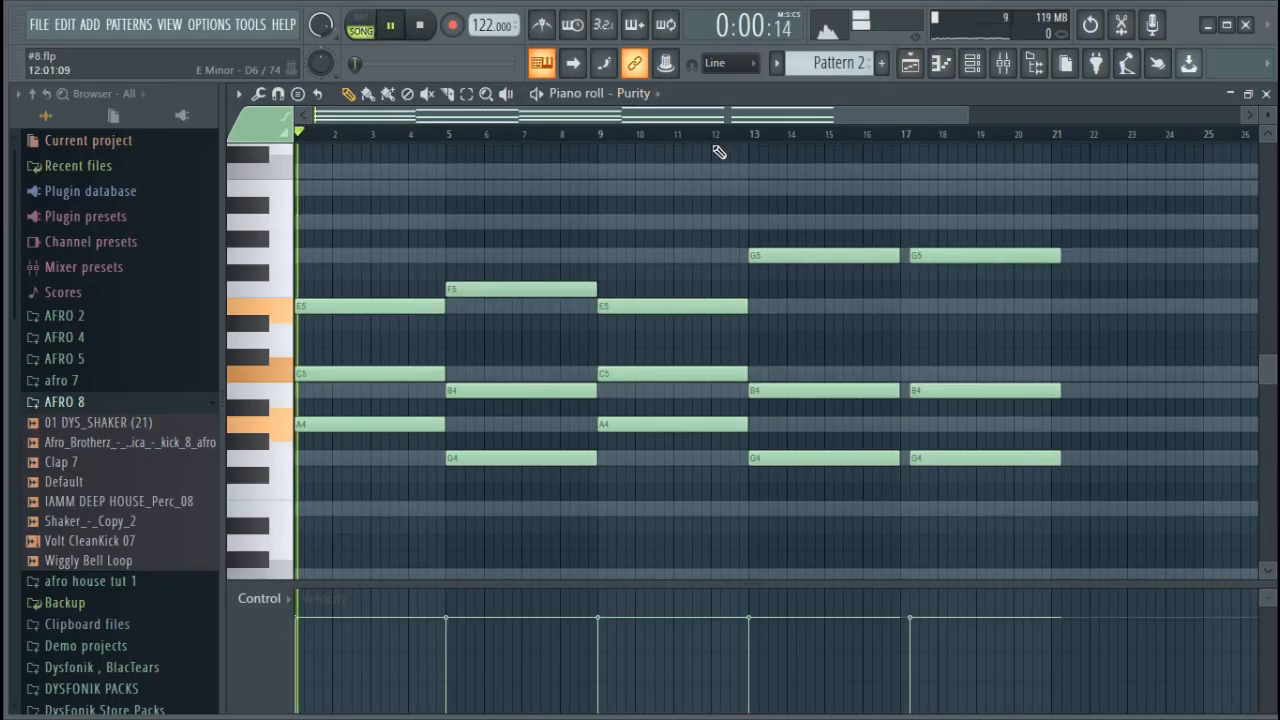
Inspect the reFX Nexus instrument during playback, close it and return to Purity's piano roll
click(942, 64)
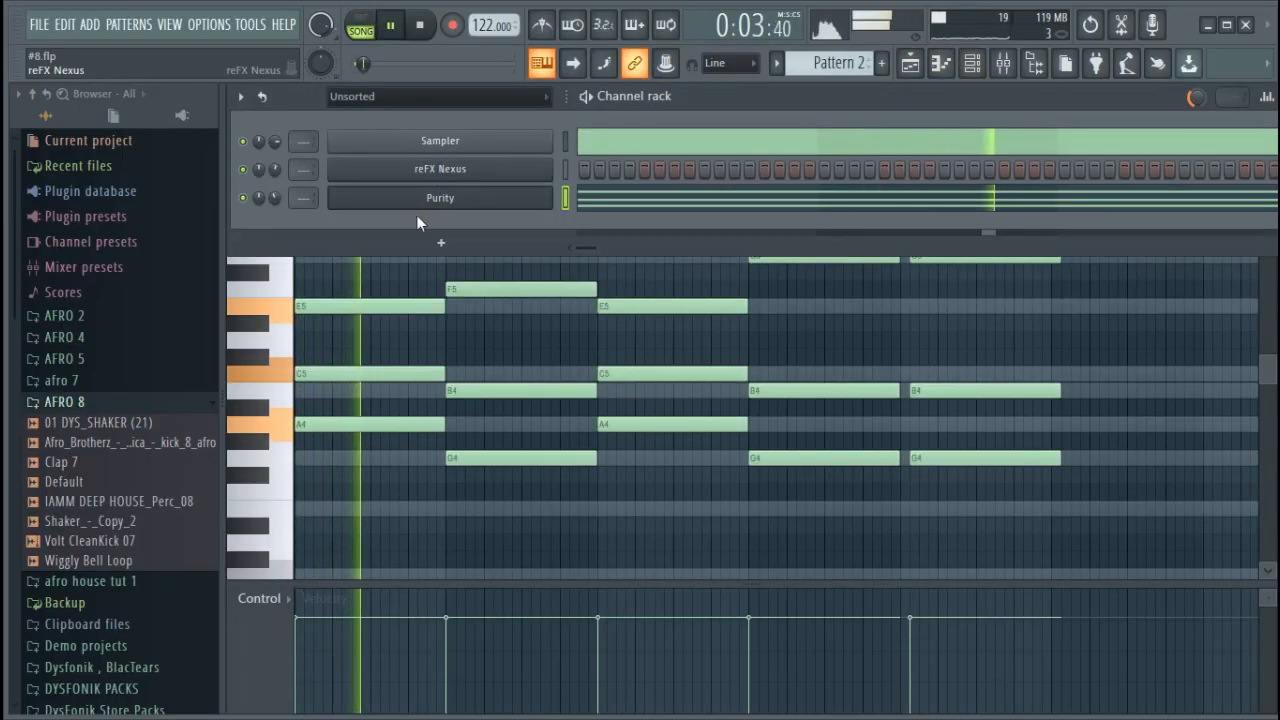
click(440, 168)
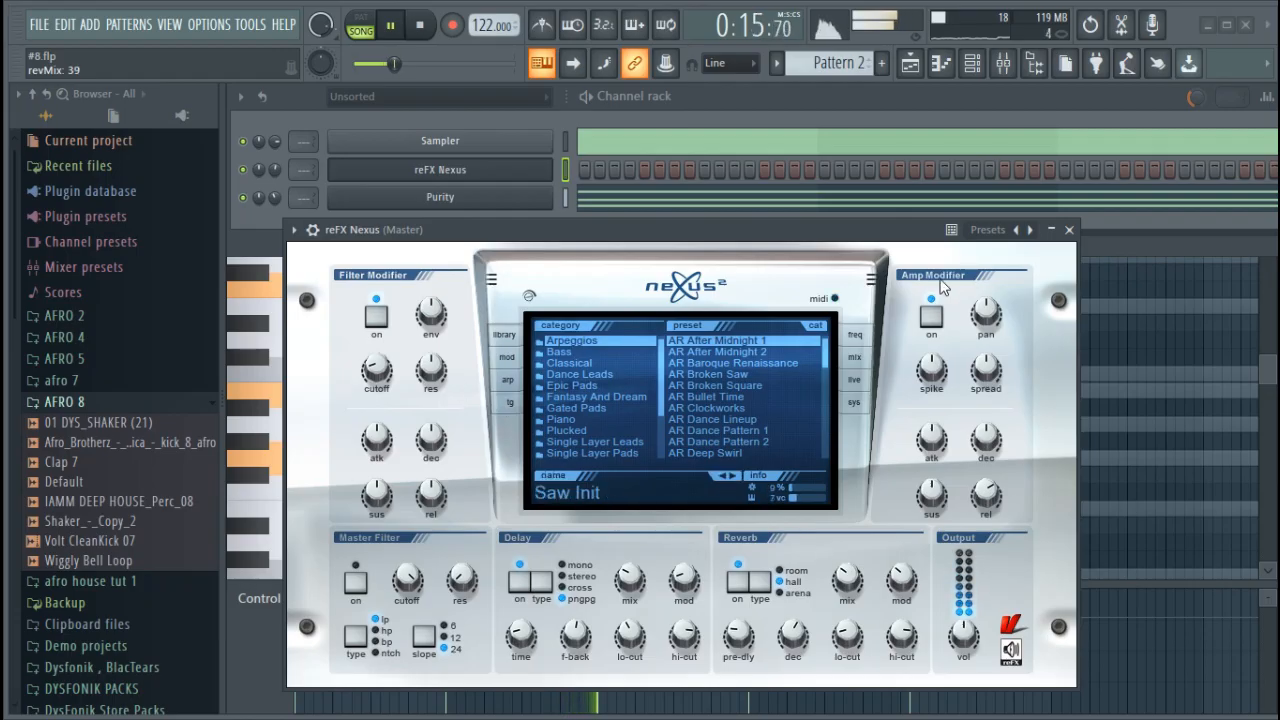
click(1069, 230)
click(675, 205)
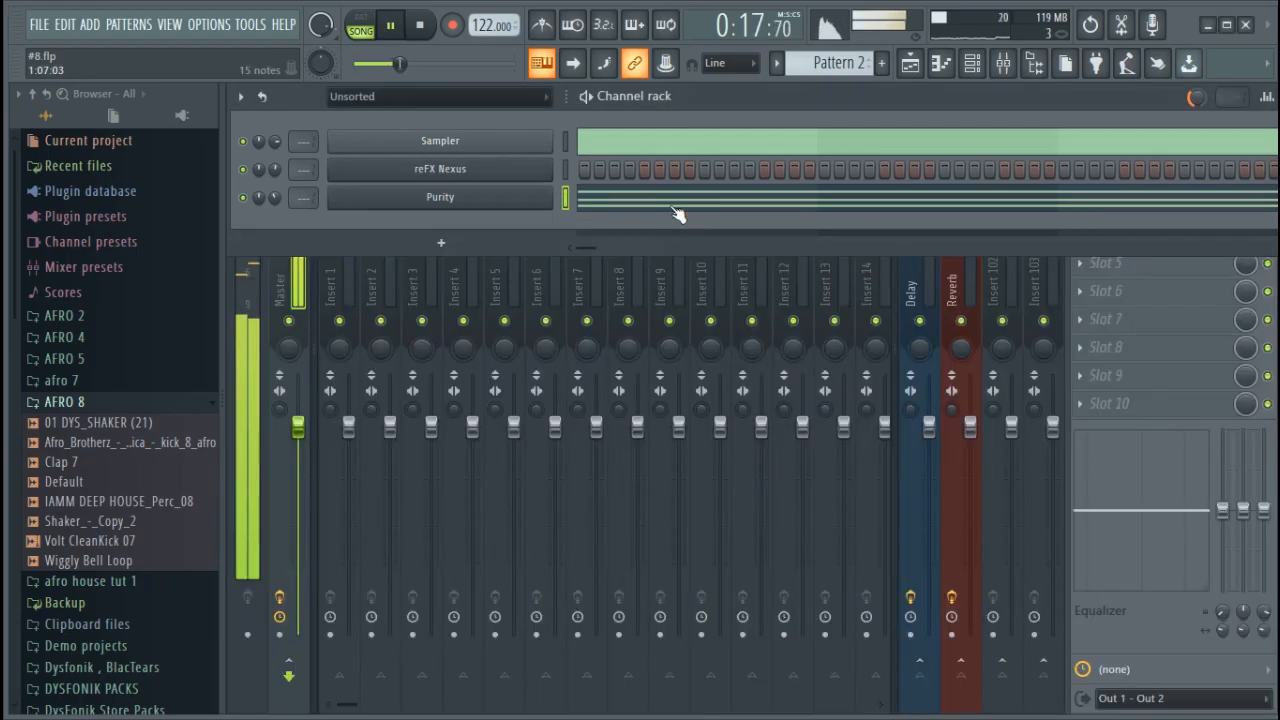
click(675, 205)
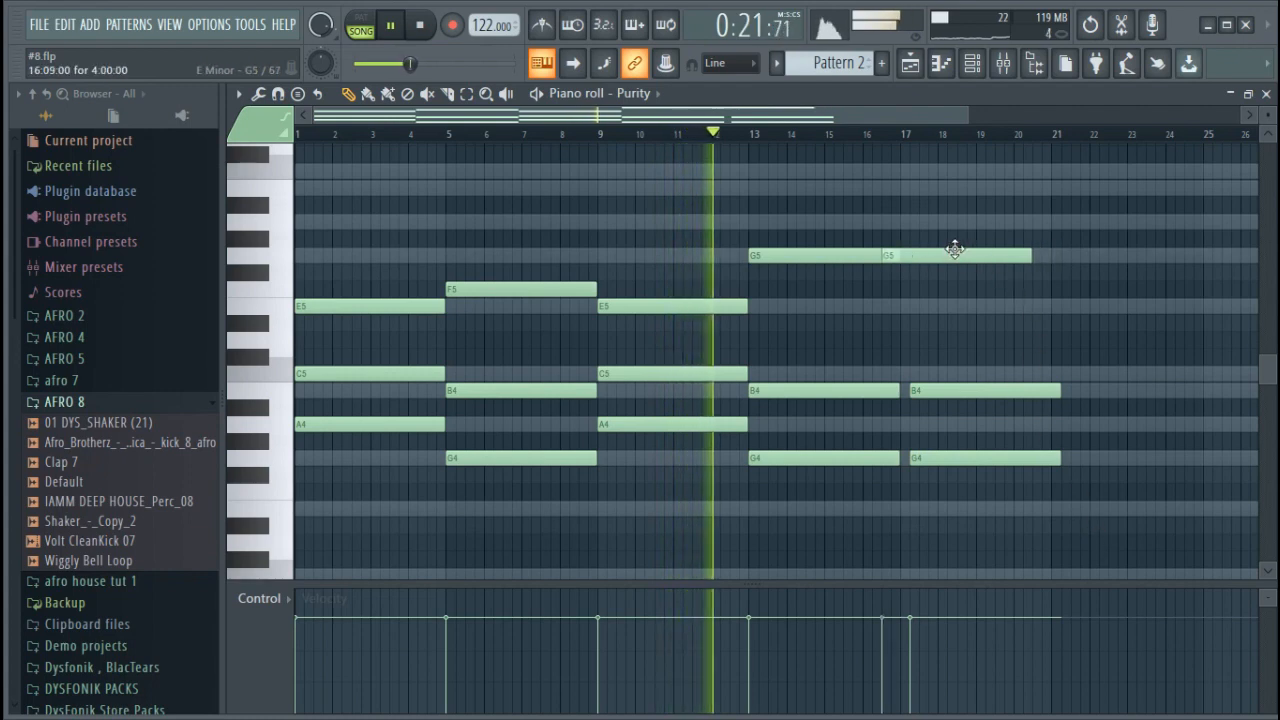
Align the last chord copy to bar 17 and change its notes to A4, C5 and A5
drag(966, 253, 966, 209)
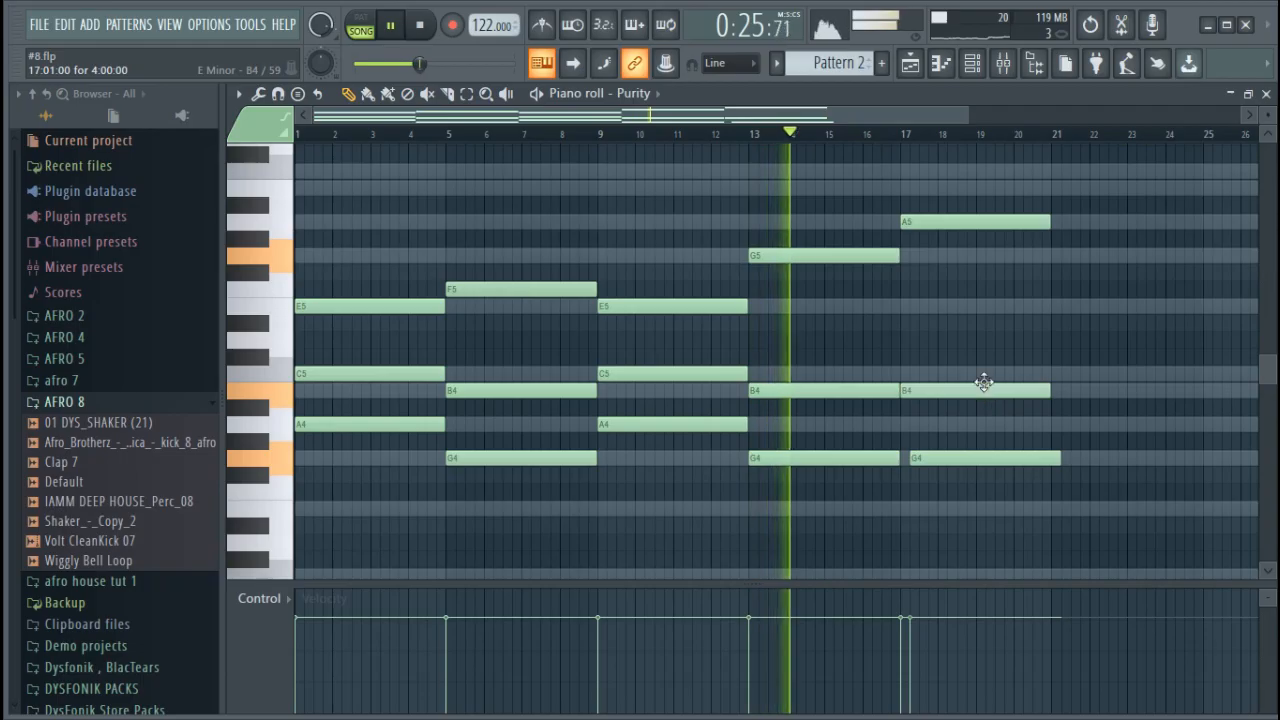
drag(995, 396, 986, 379)
click(977, 470)
right_click(1026, 476)
drag(986, 458, 972, 416)
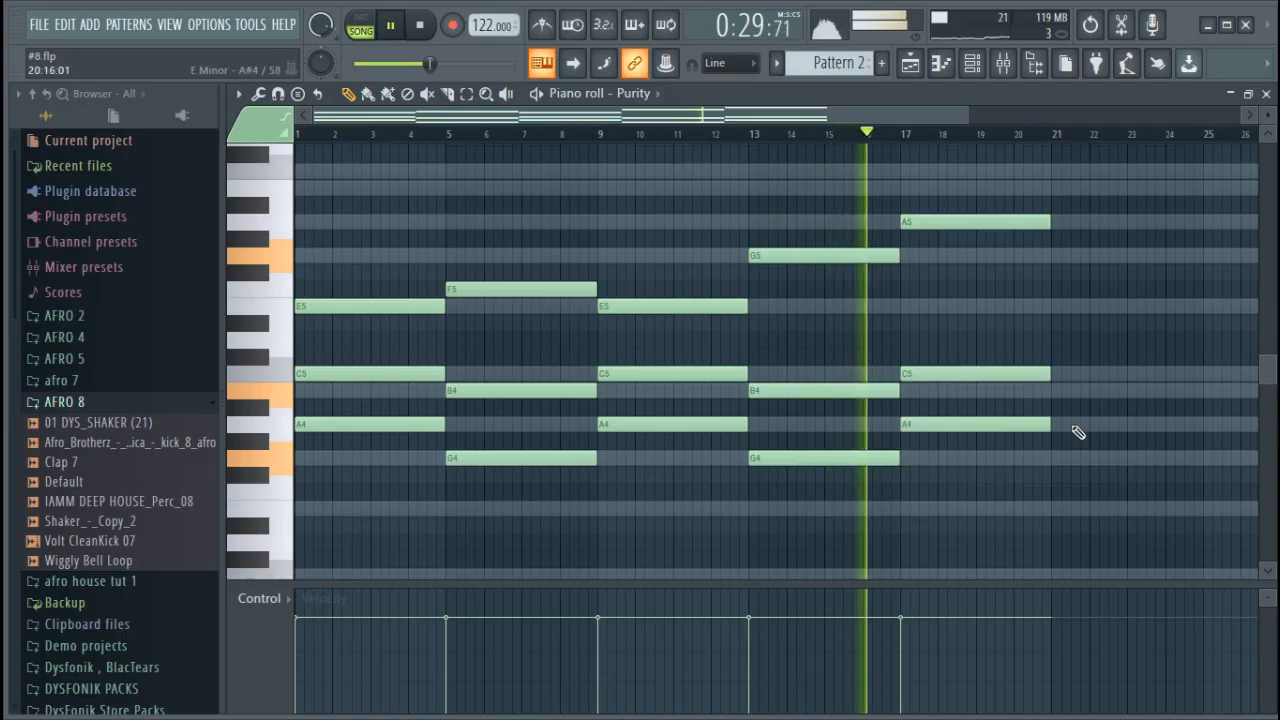
Add a four-bar chord of G4, B4 and A5 at bar 21 and play from about bar 20
click(1083, 220)
drag(1083, 218, 1074, 217)
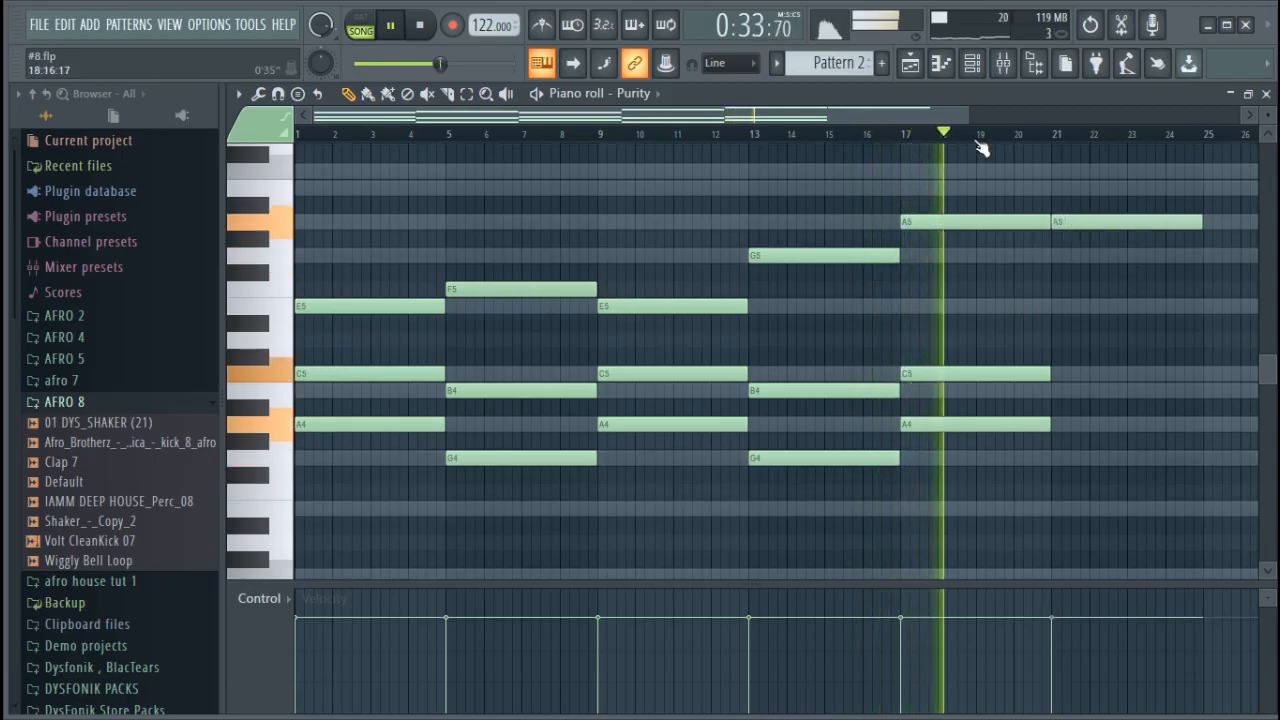
scroll(943, 124, down, 1)
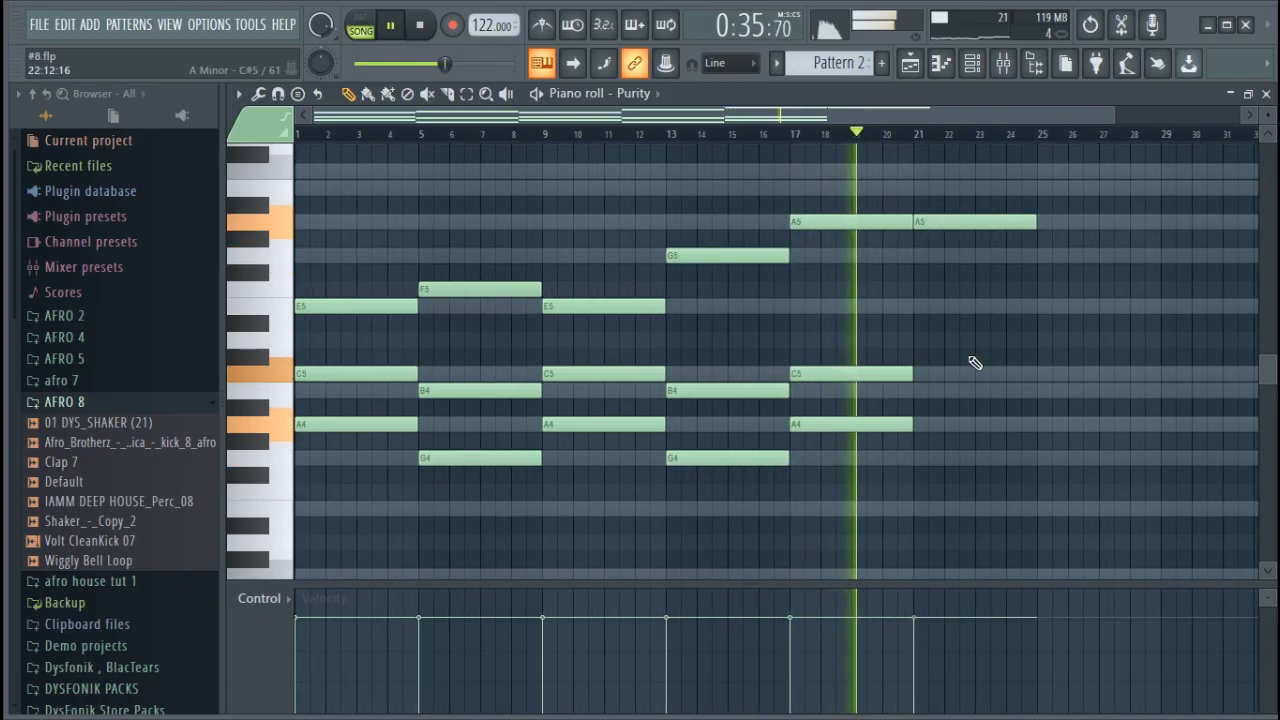
click(920, 392)
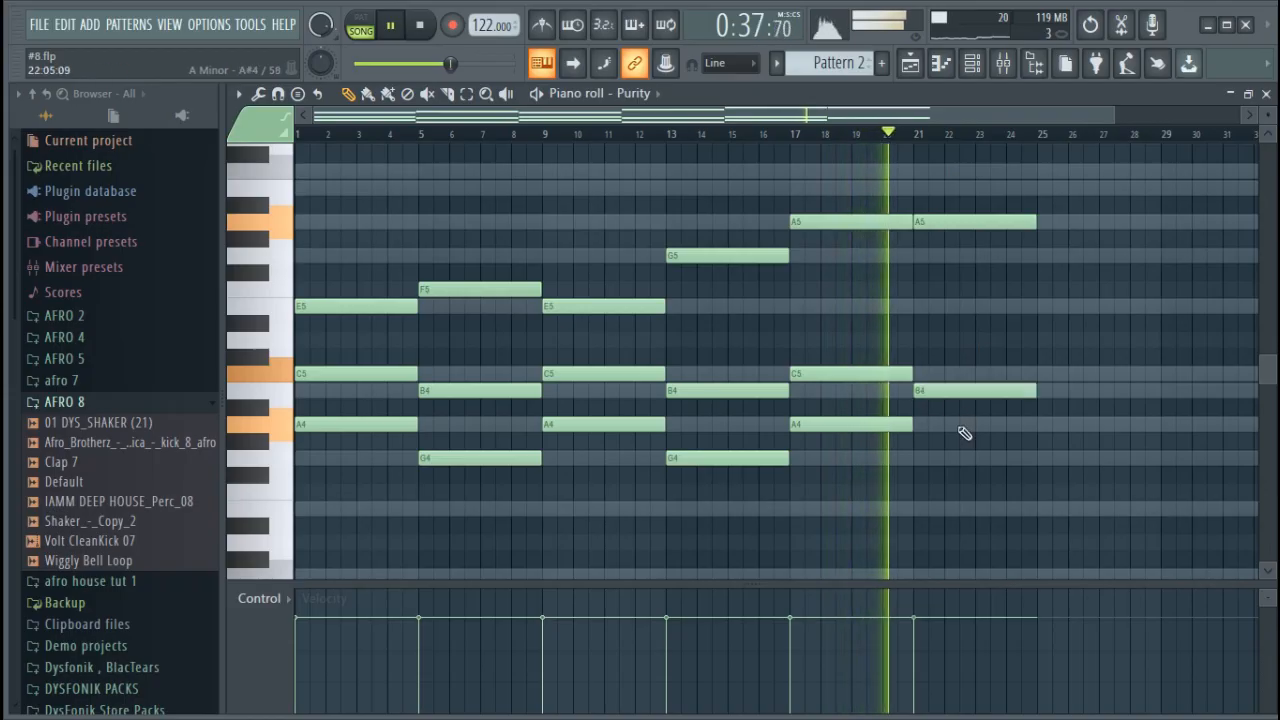
click(922, 458)
key(space)
click(893, 137)
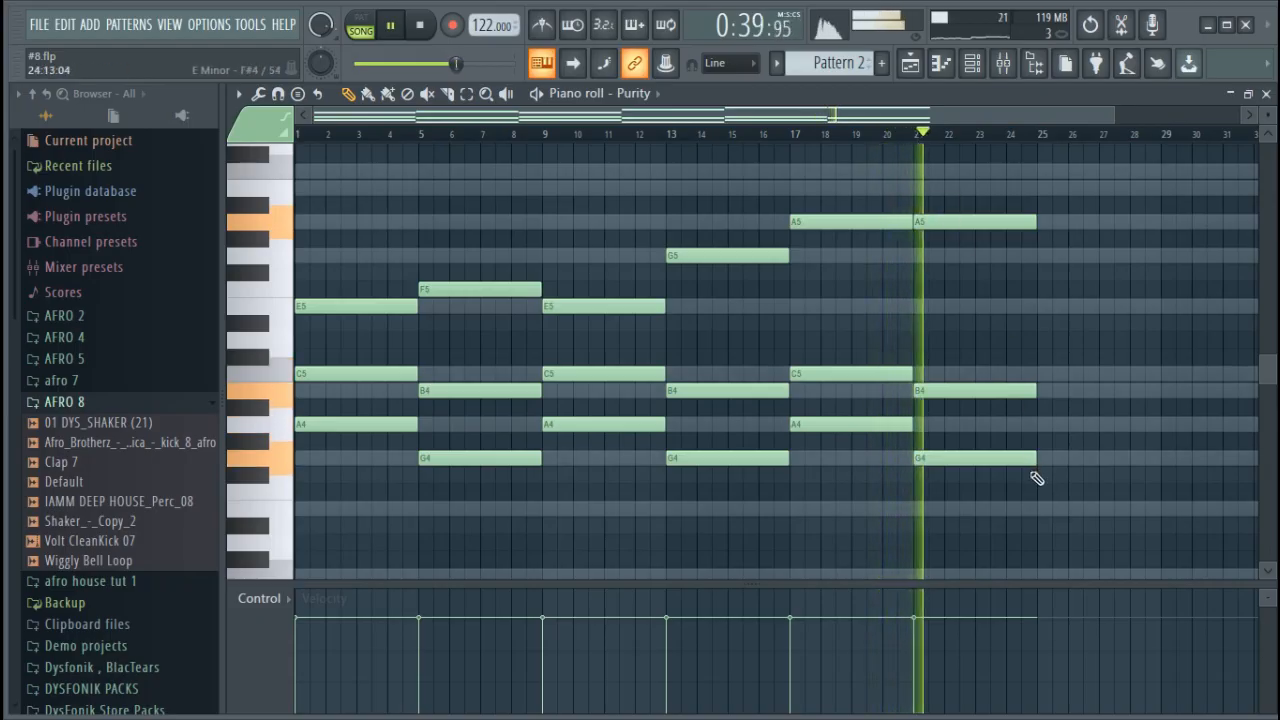
Add a four-bar chord of A4, C5 and E5 at bar 25
click(1041, 427)
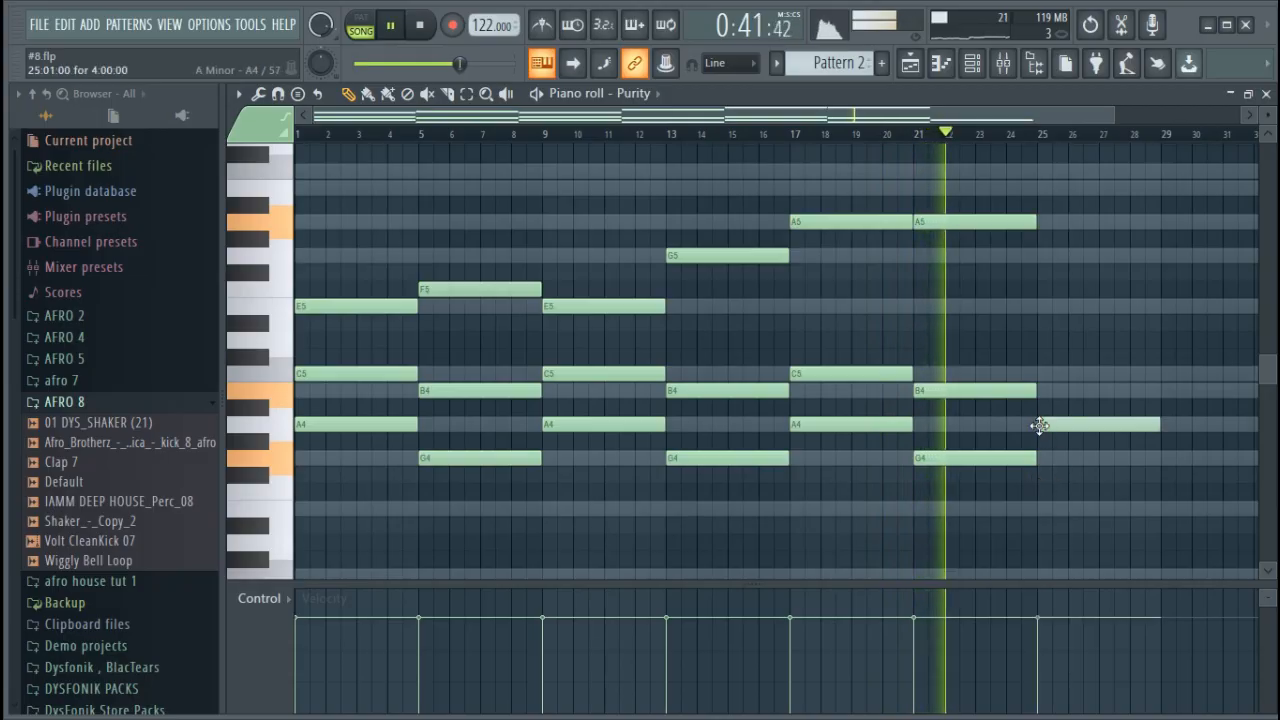
click(1041, 307)
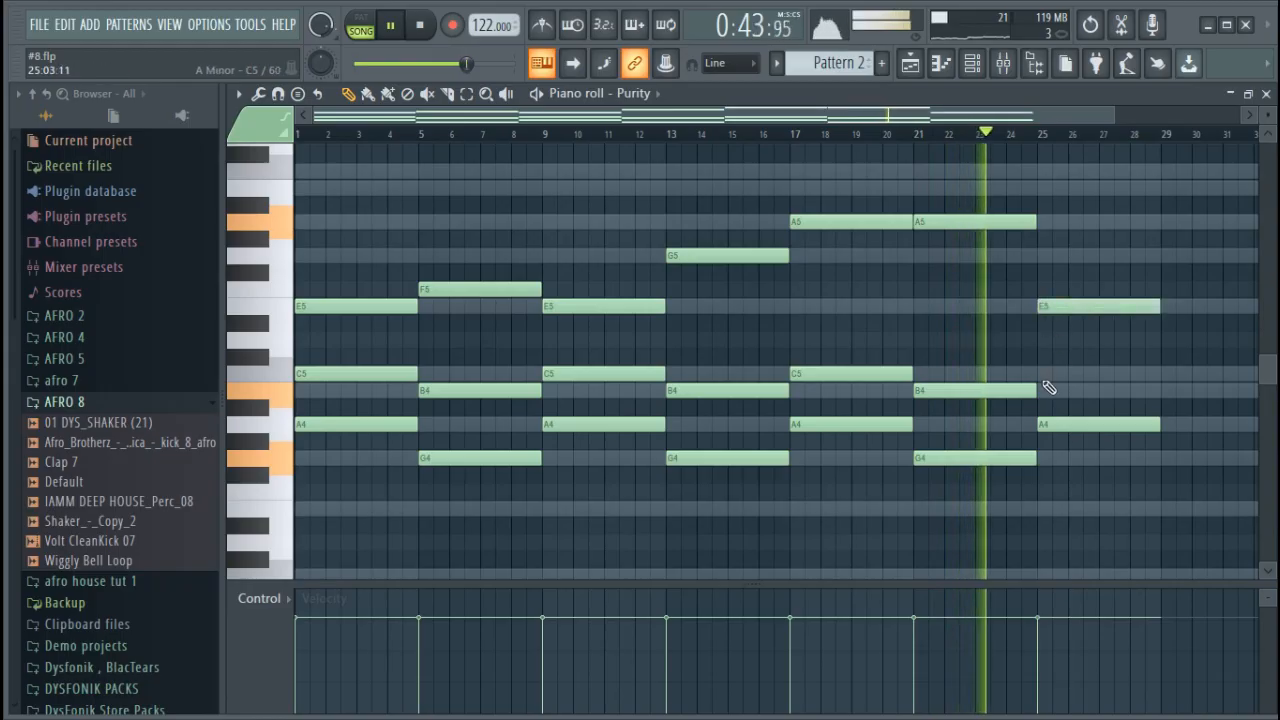
click(1041, 375)
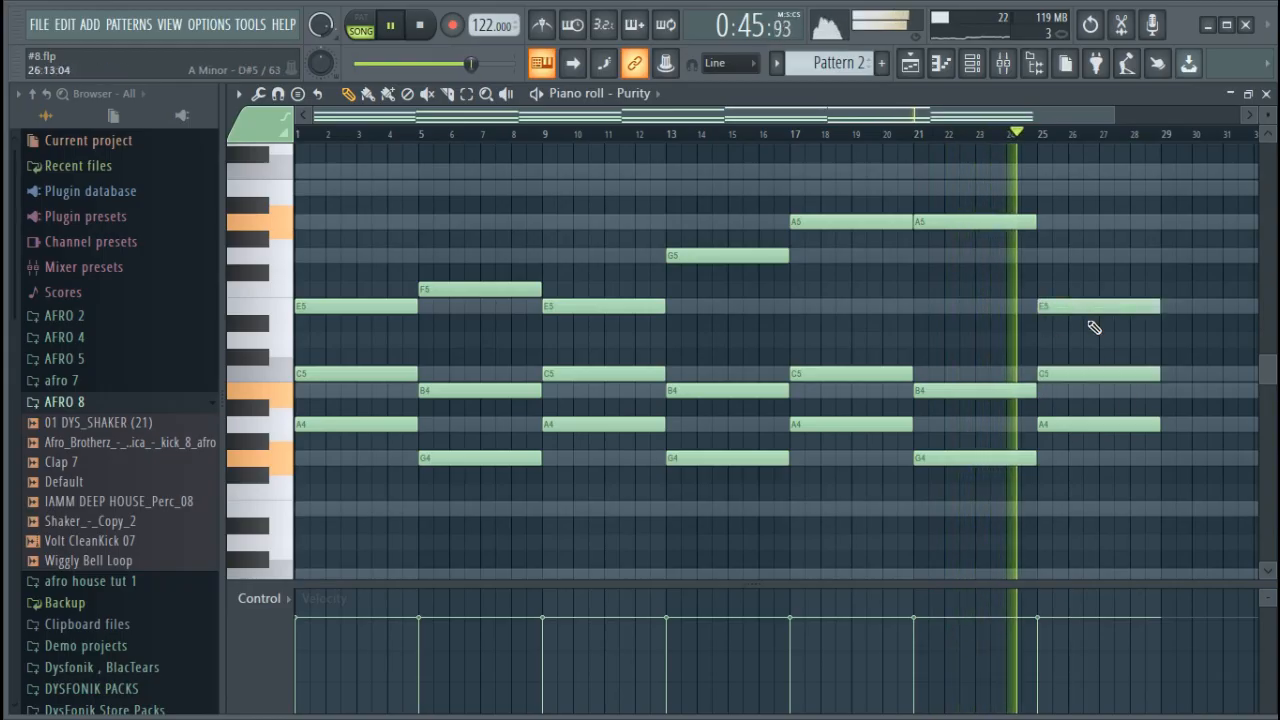
Add a four-bar chord of G4, B4 and G5 at bar 29, playing from about bar 24 to check it
scroll(978, 141, down, 2)
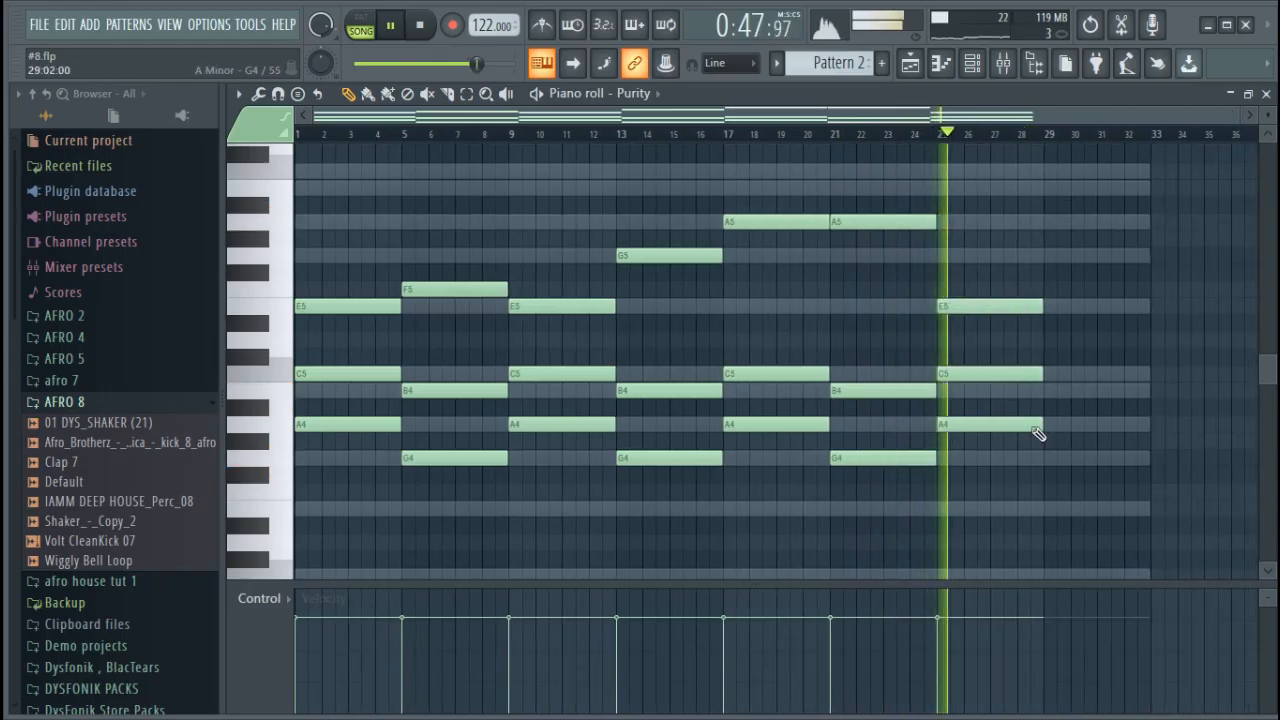
click(912, 134)
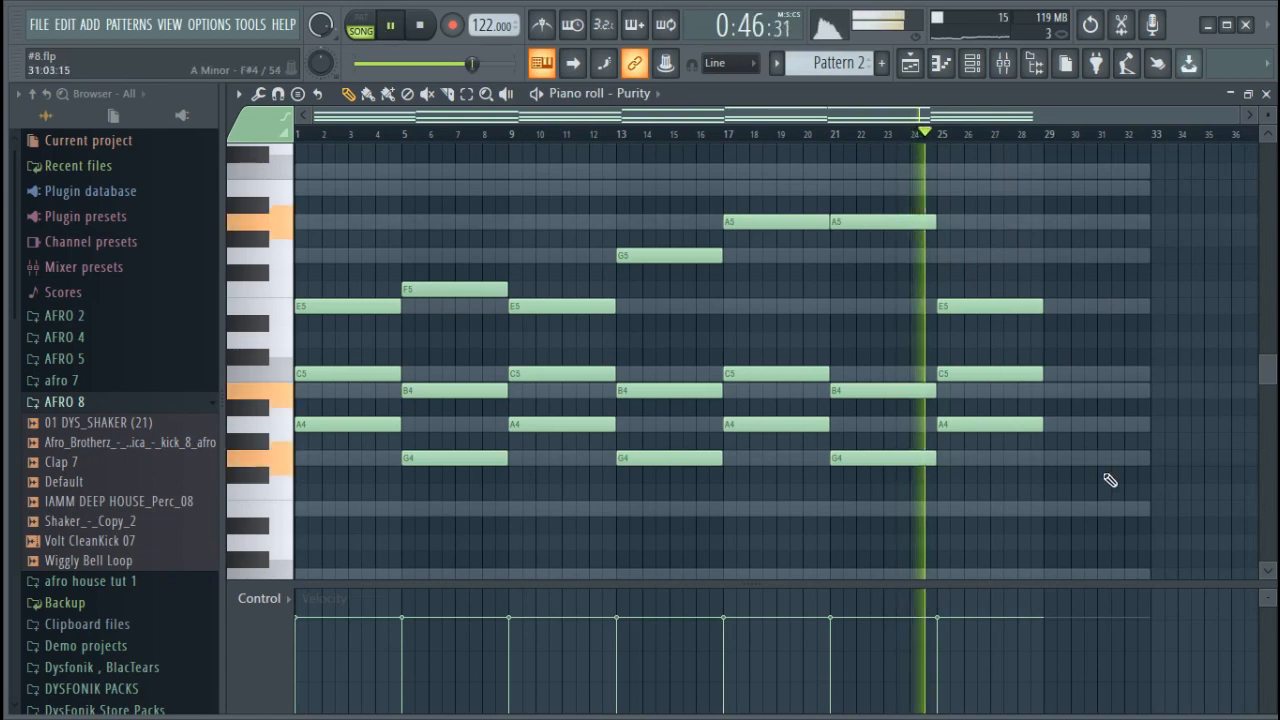
click(1049, 458)
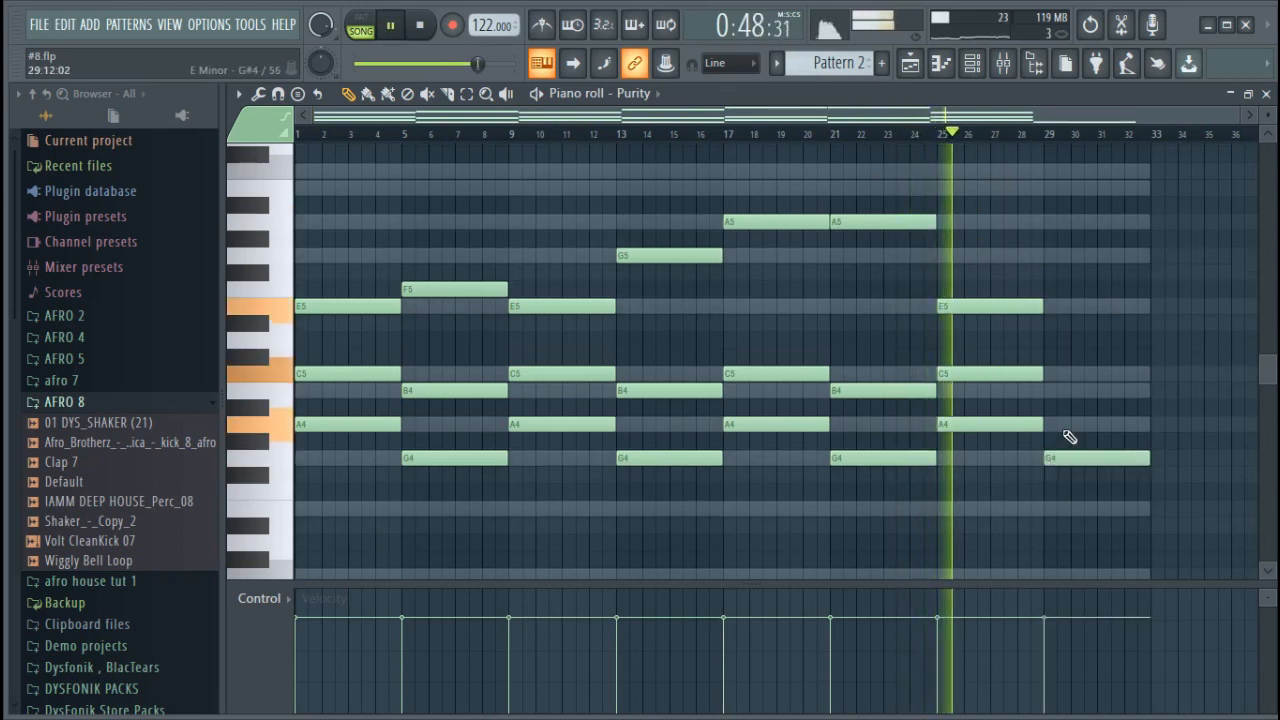
click(1050, 391)
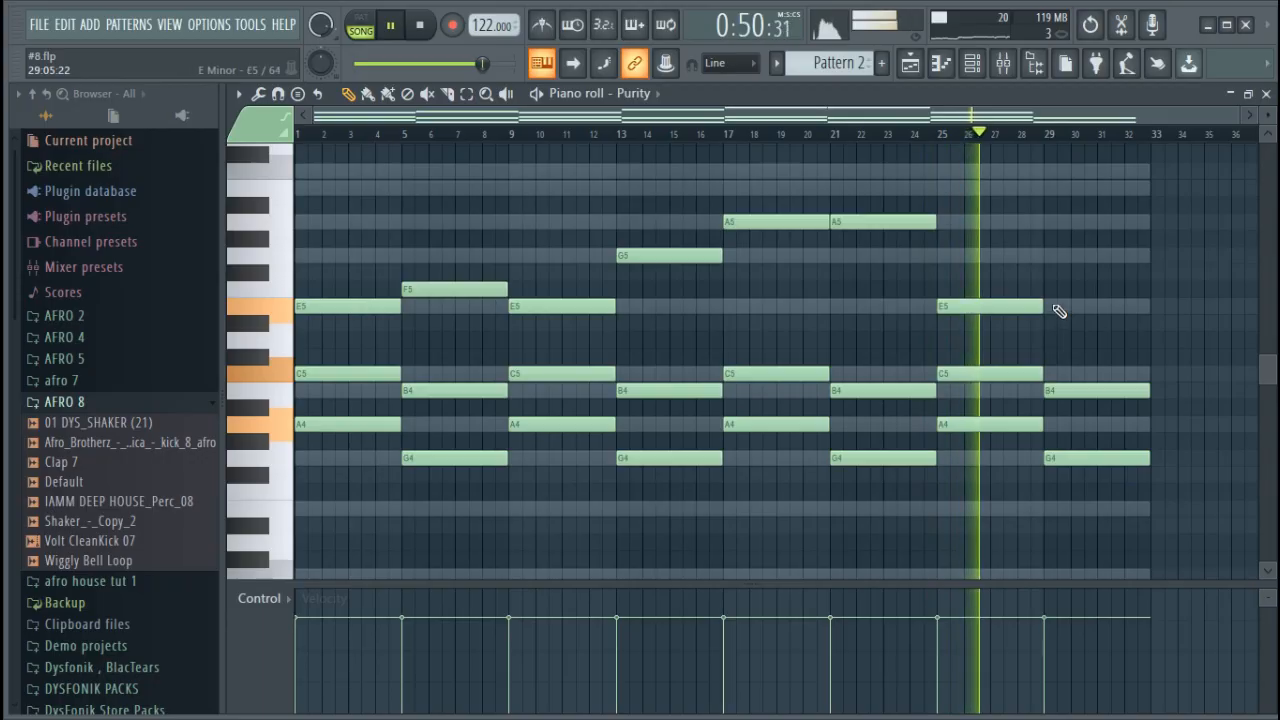
click(1048, 256)
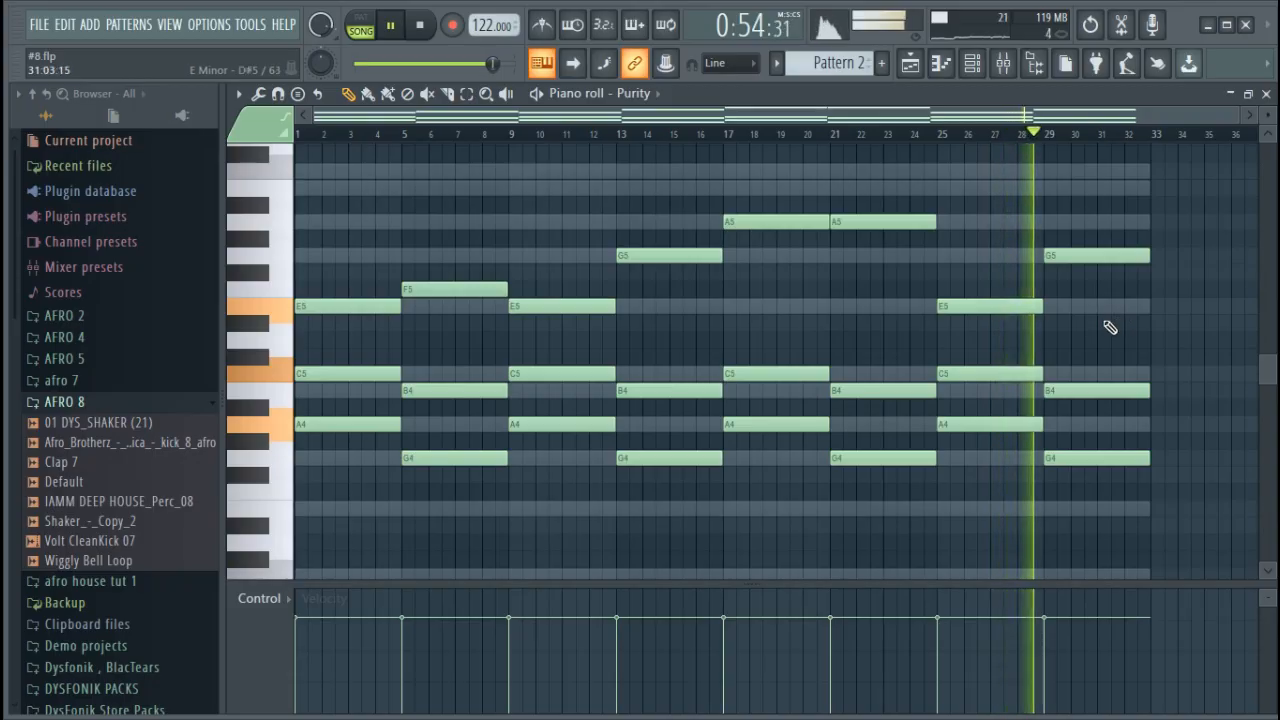
key(space)
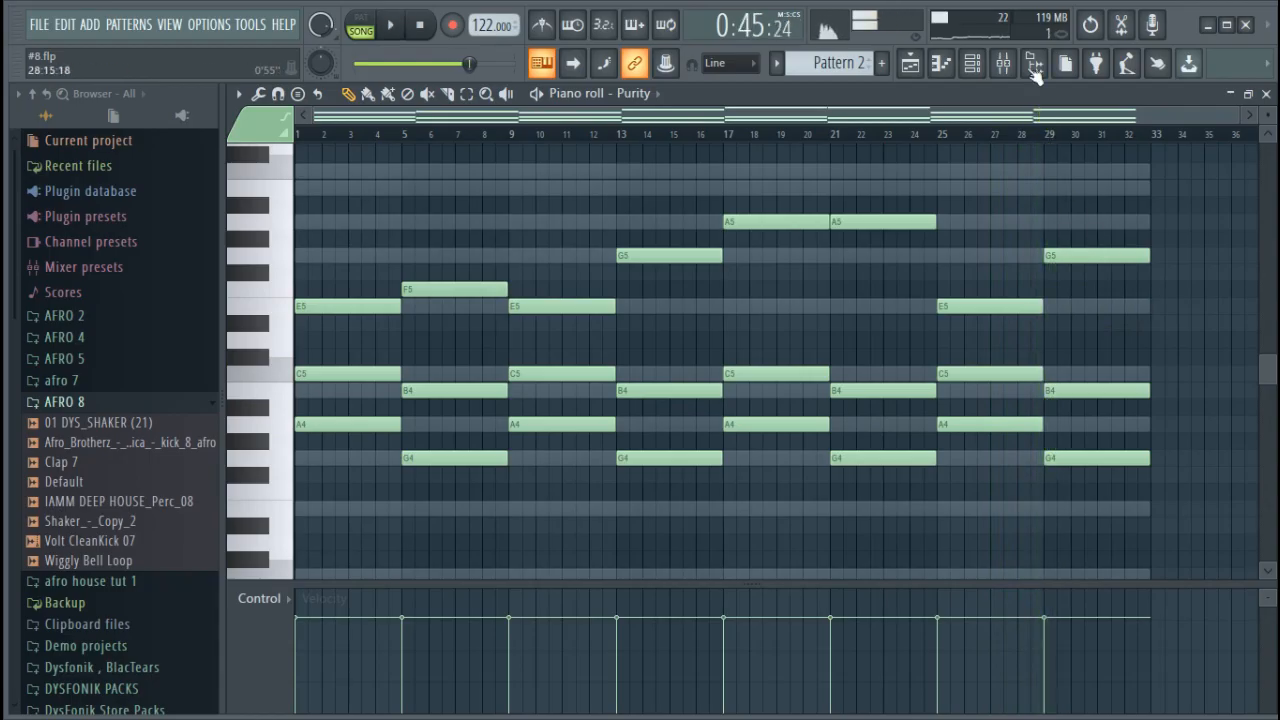
Play the song with reFX Nexus open, tweak its filter modifier cutoff and create an automation clip for that cutoff
click(911, 64)
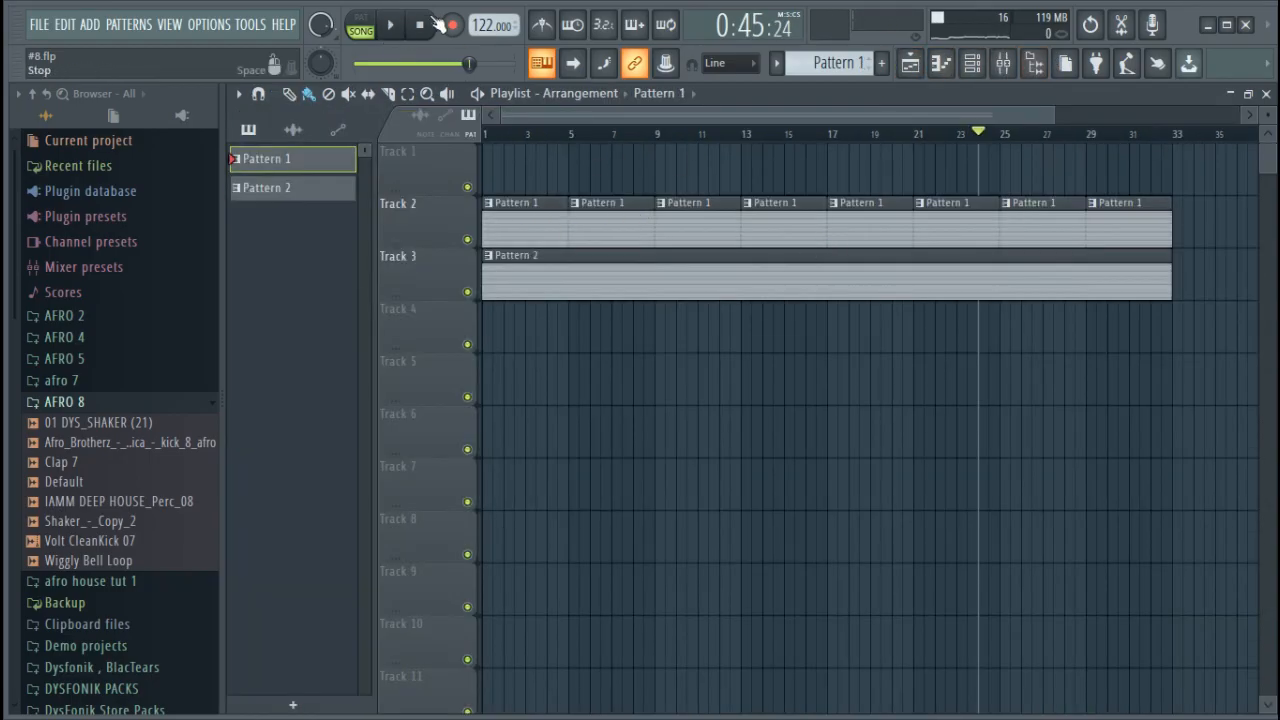
click(972, 63)
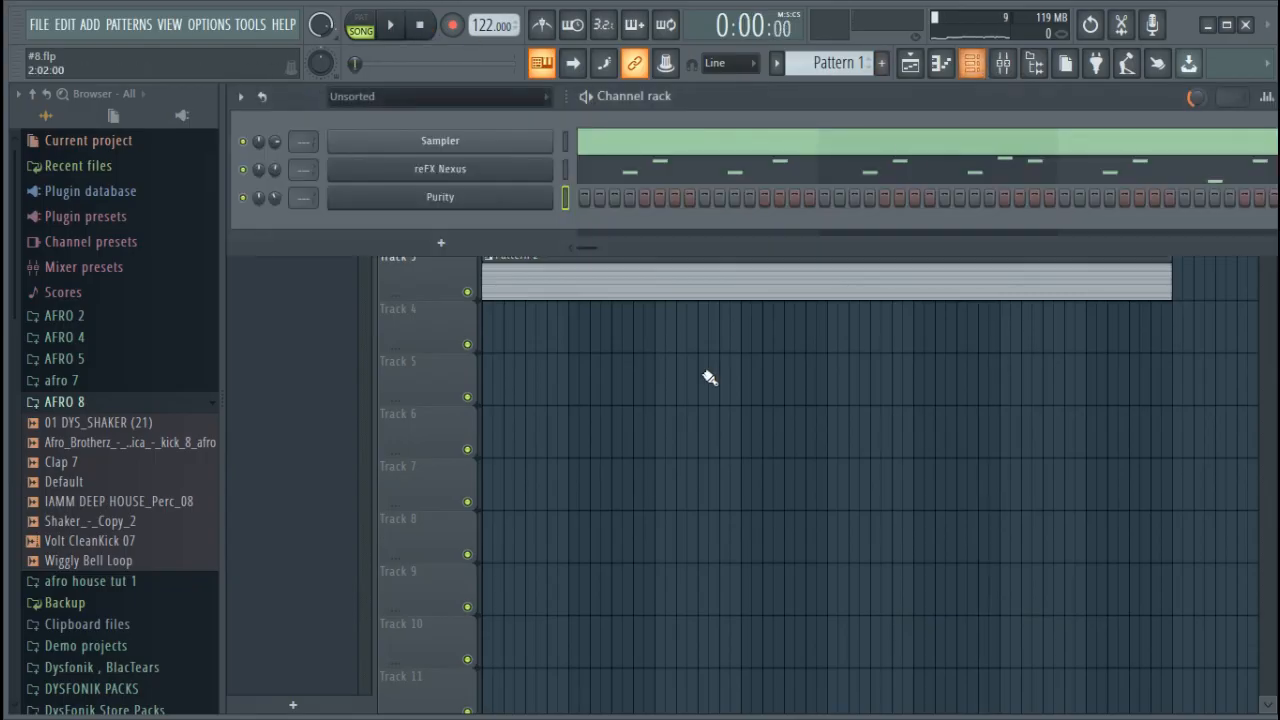
click(515, 174)
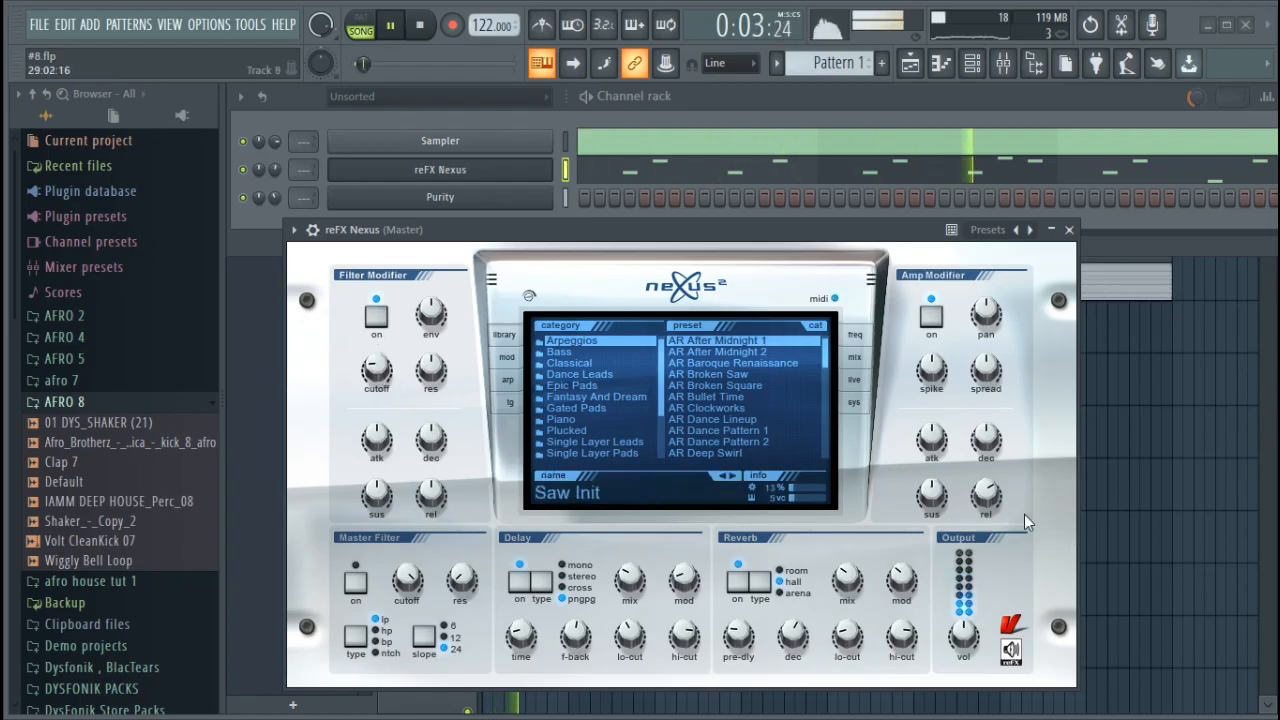
mouse_move(388, 386)
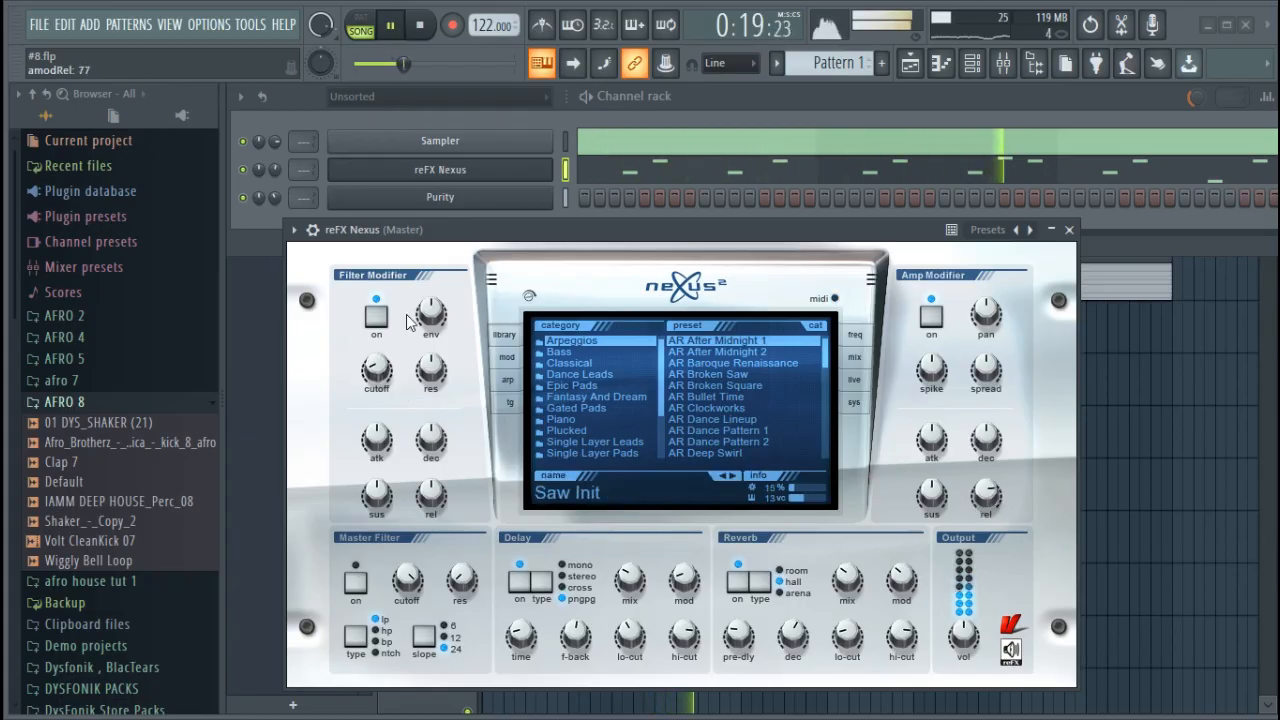
click(398, 30)
click(240, 30)
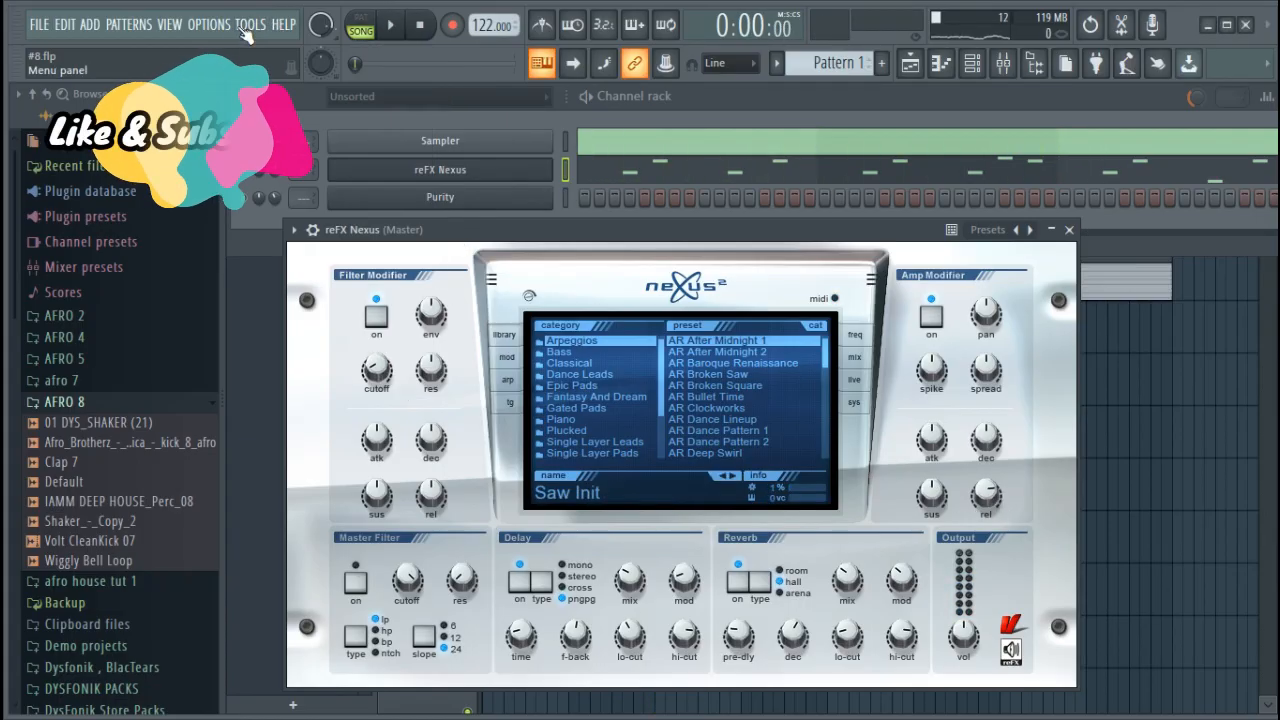
mouse_move(386, 257)
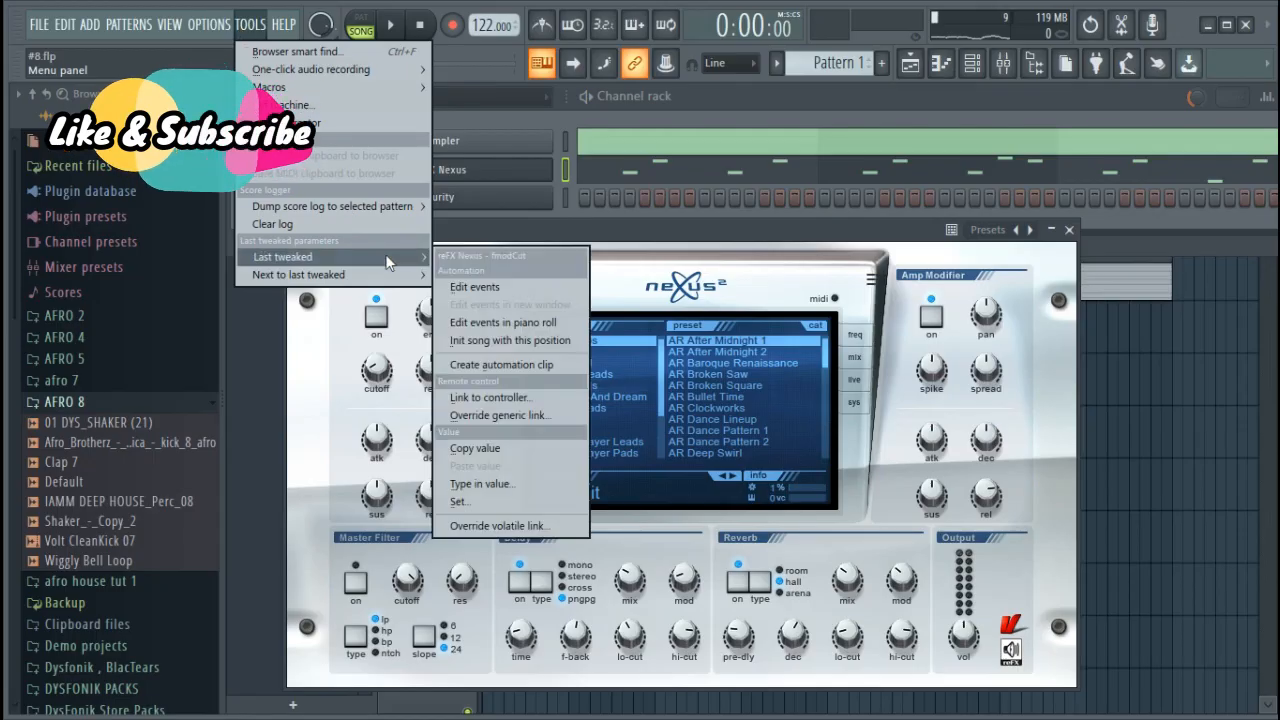
click(542, 366)
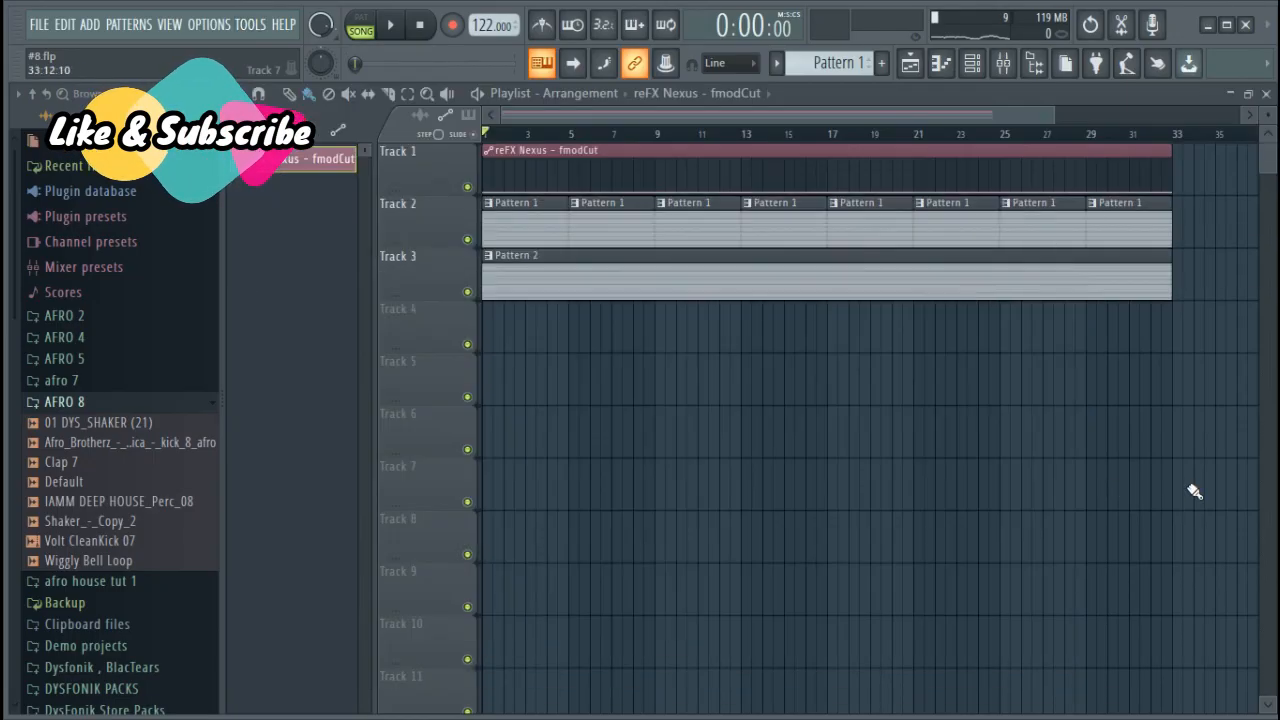
Move the cutoff automation clip to Track 4, enlarge the track and shape a curved rise from bar 5 to bar 9 with a sharp drop
drag(648, 149, 443, 497)
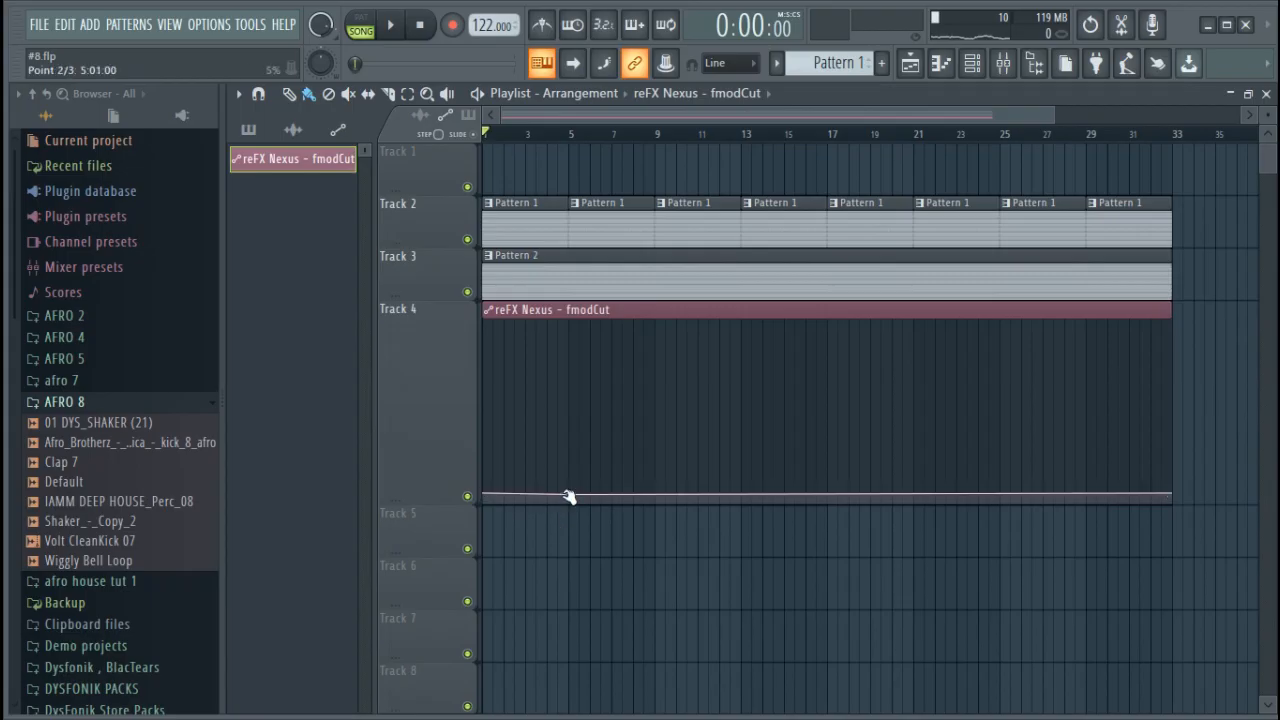
drag(657, 493, 655, 338)
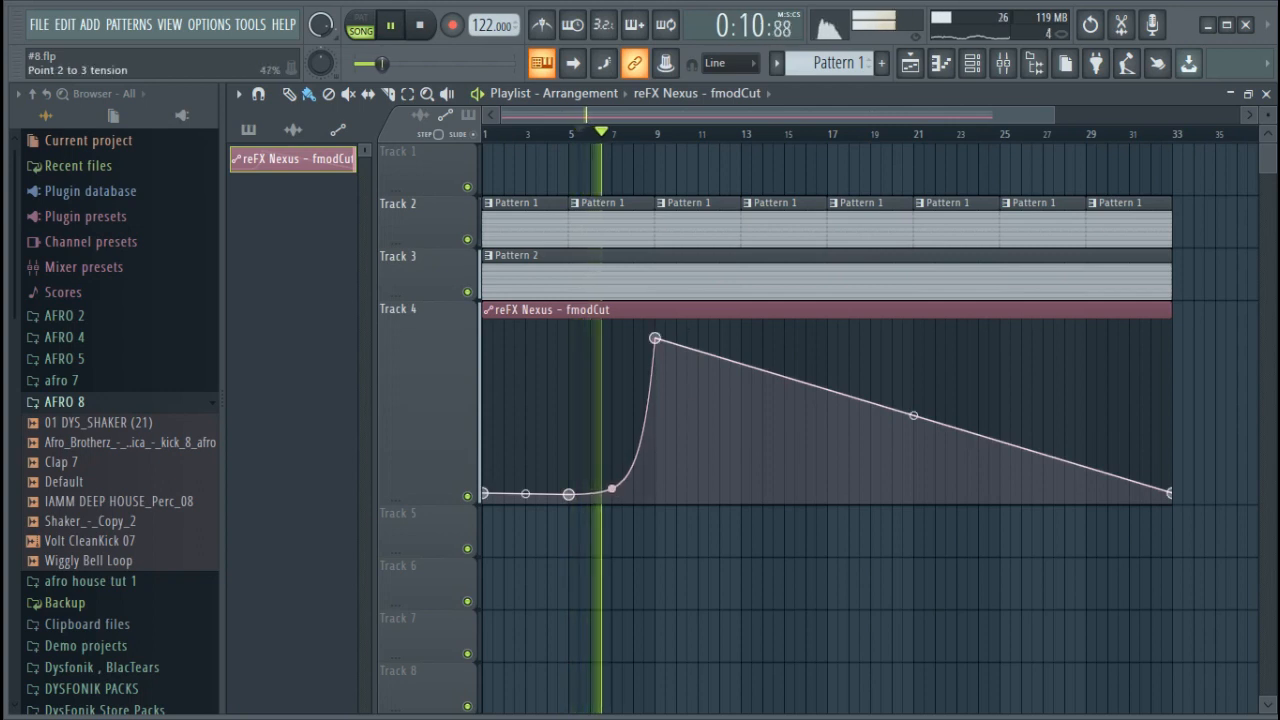
right_click(667, 380)
key(space)
drag(667, 380, 655, 471)
click(621, 135)
key(space)
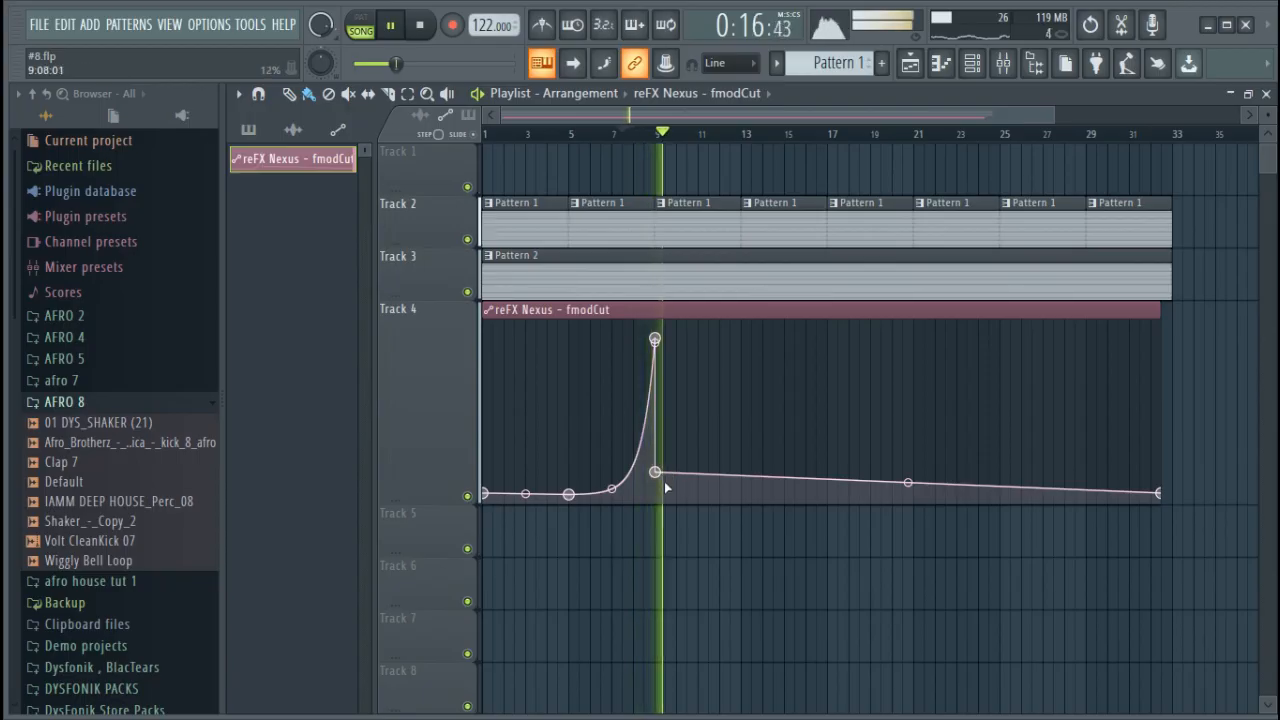
drag(656, 472, 656, 491)
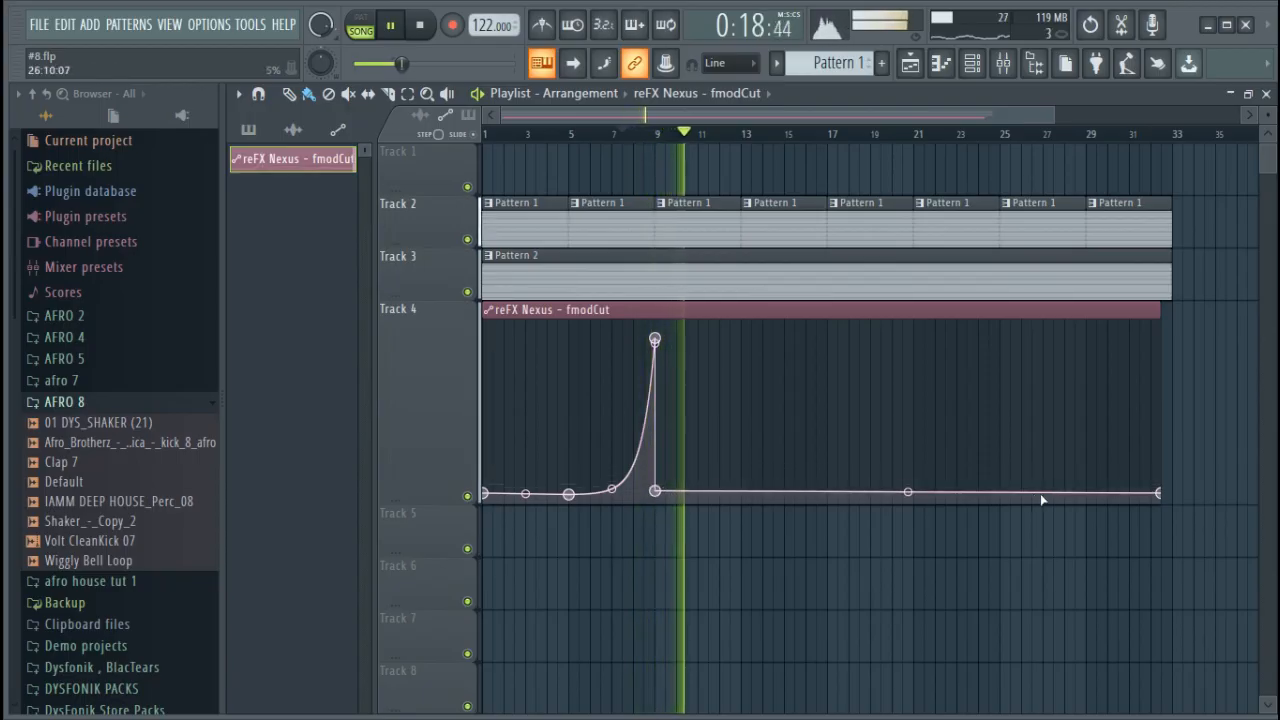
Shape a second curved cutoff rise from bar 9 to about 91% at bar 17, ending in a vertical drop
drag(827, 490, 833, 337)
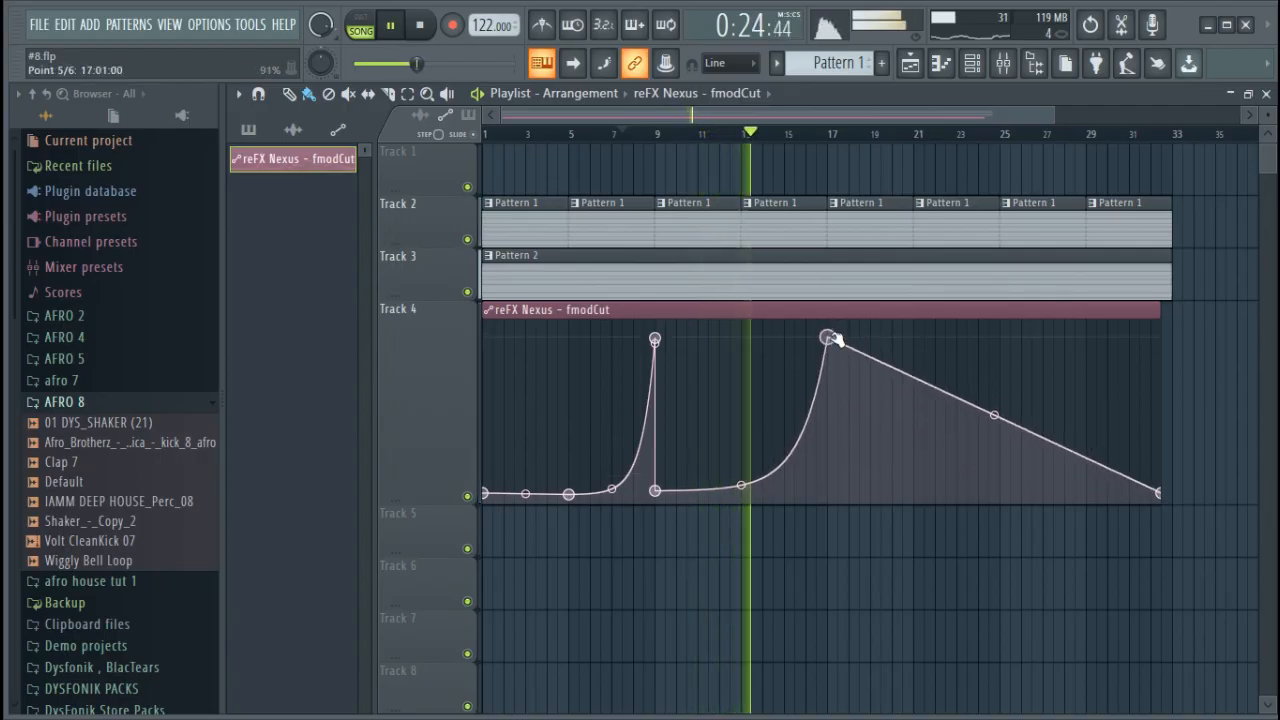
drag(741, 485, 741, 491)
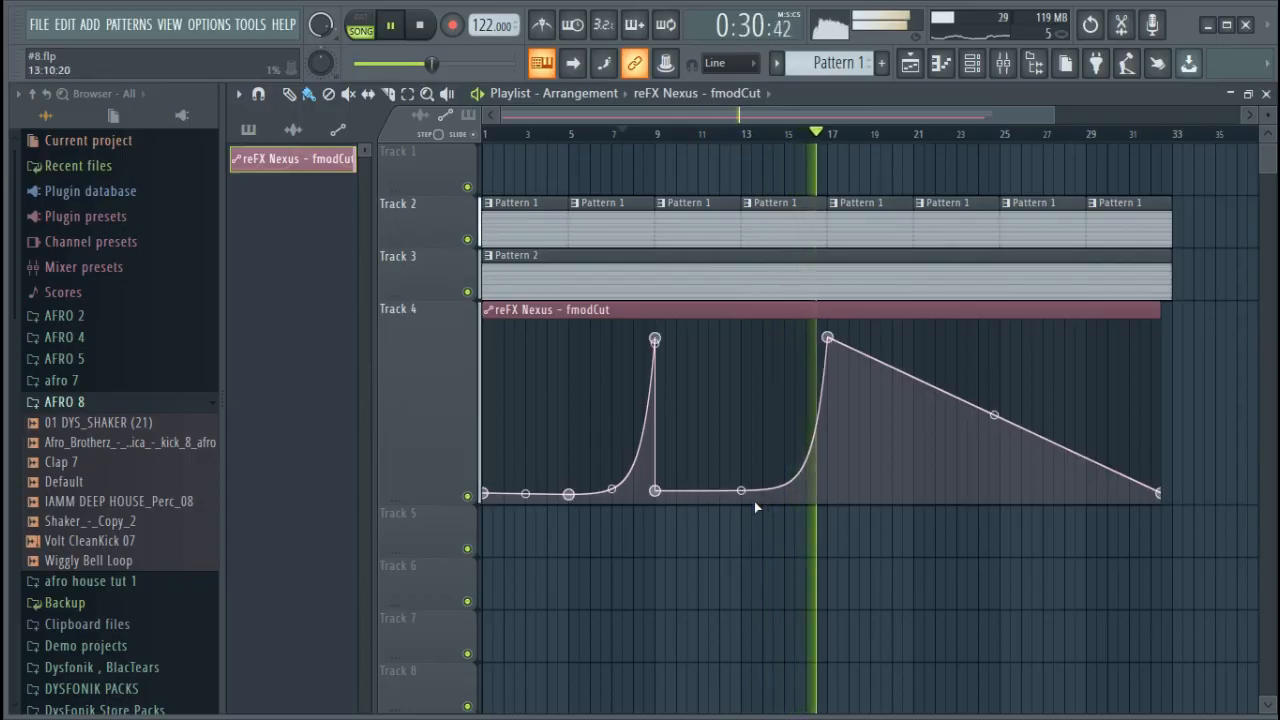
key(space)
drag(843, 453, 829, 489)
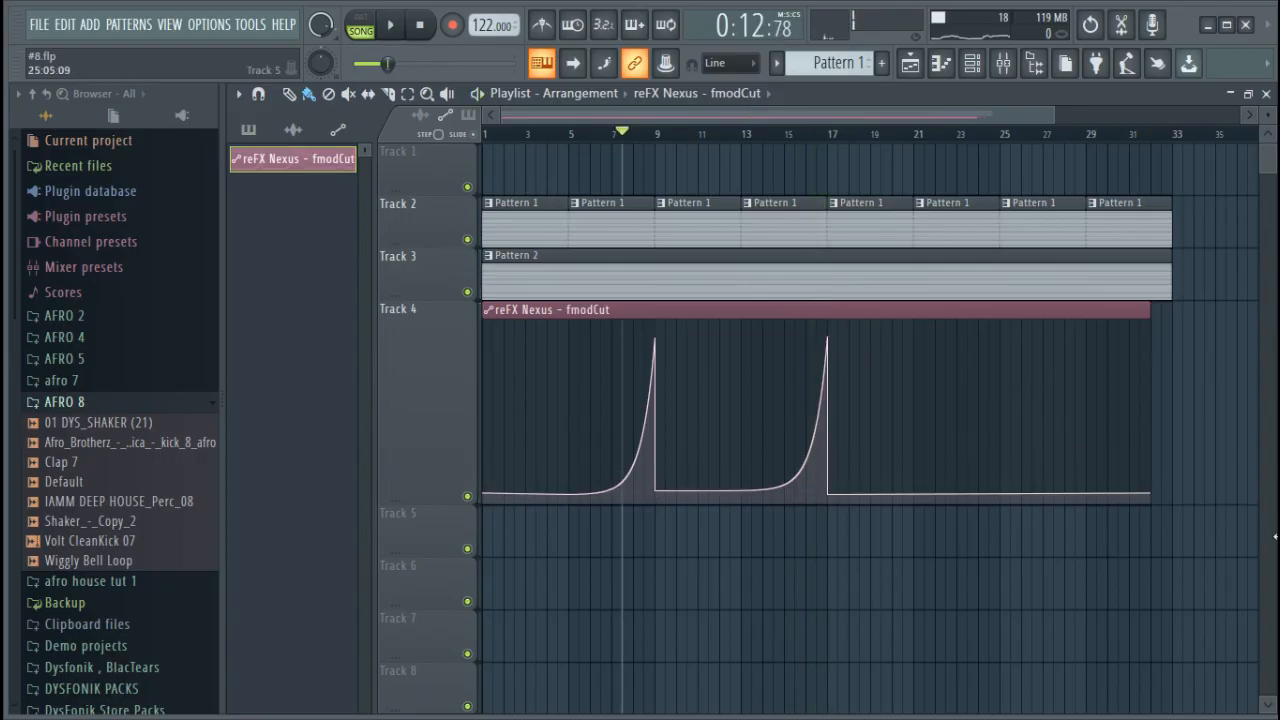
Shape a third curved cutoff rise from bar 17 to about 93% at bar 33, extending the clip to the patterns' end
drag(1153, 495, 1166, 333)
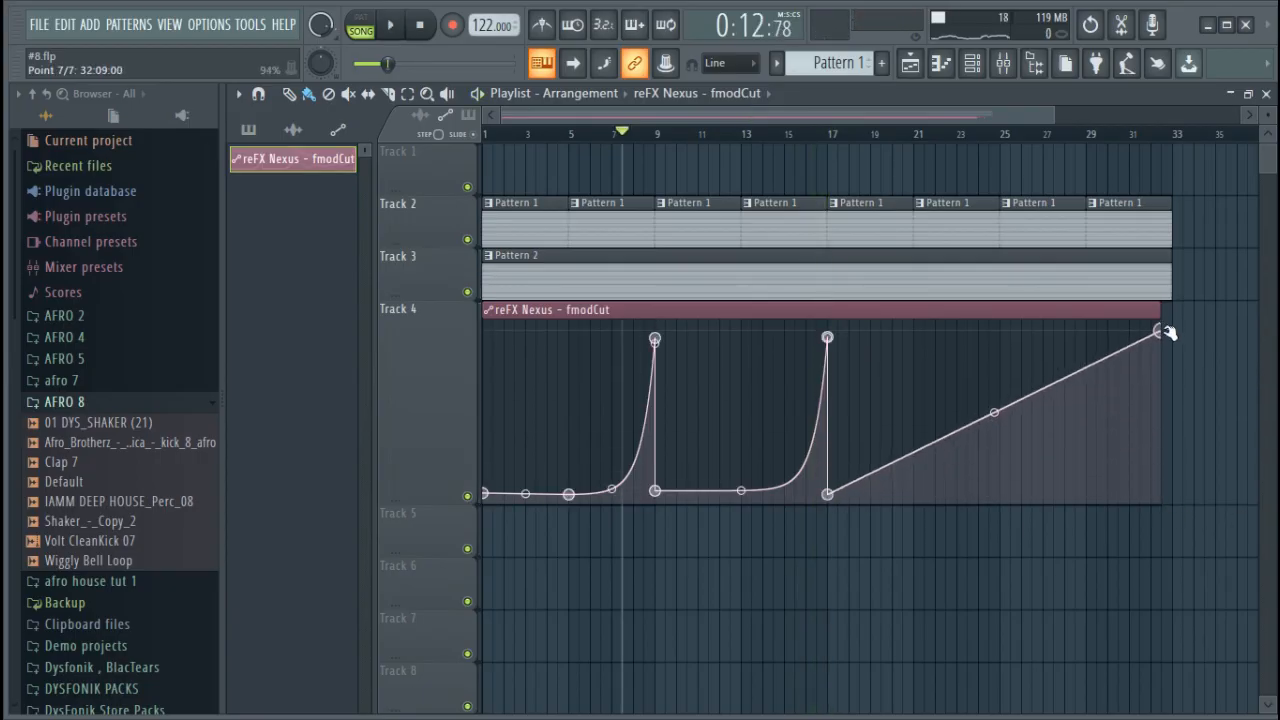
drag(994, 412, 994, 490)
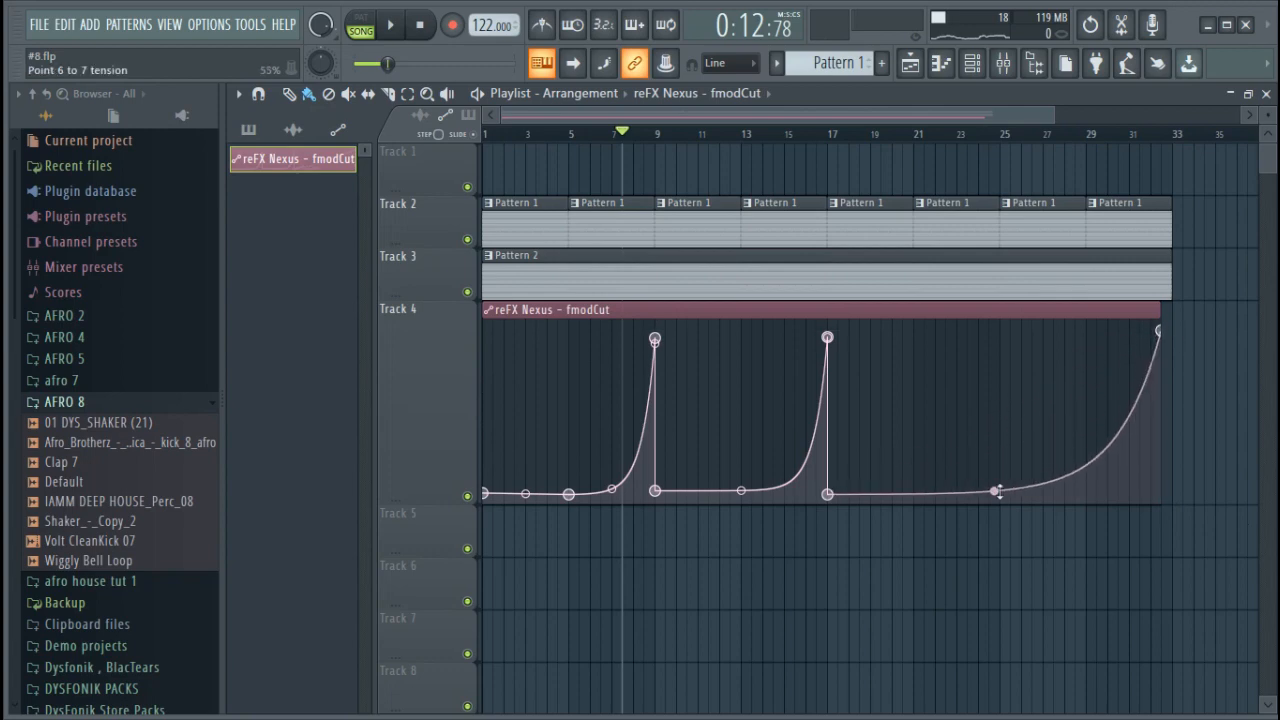
drag(1160, 308, 1176, 312)
drag(1165, 328, 1174, 334)
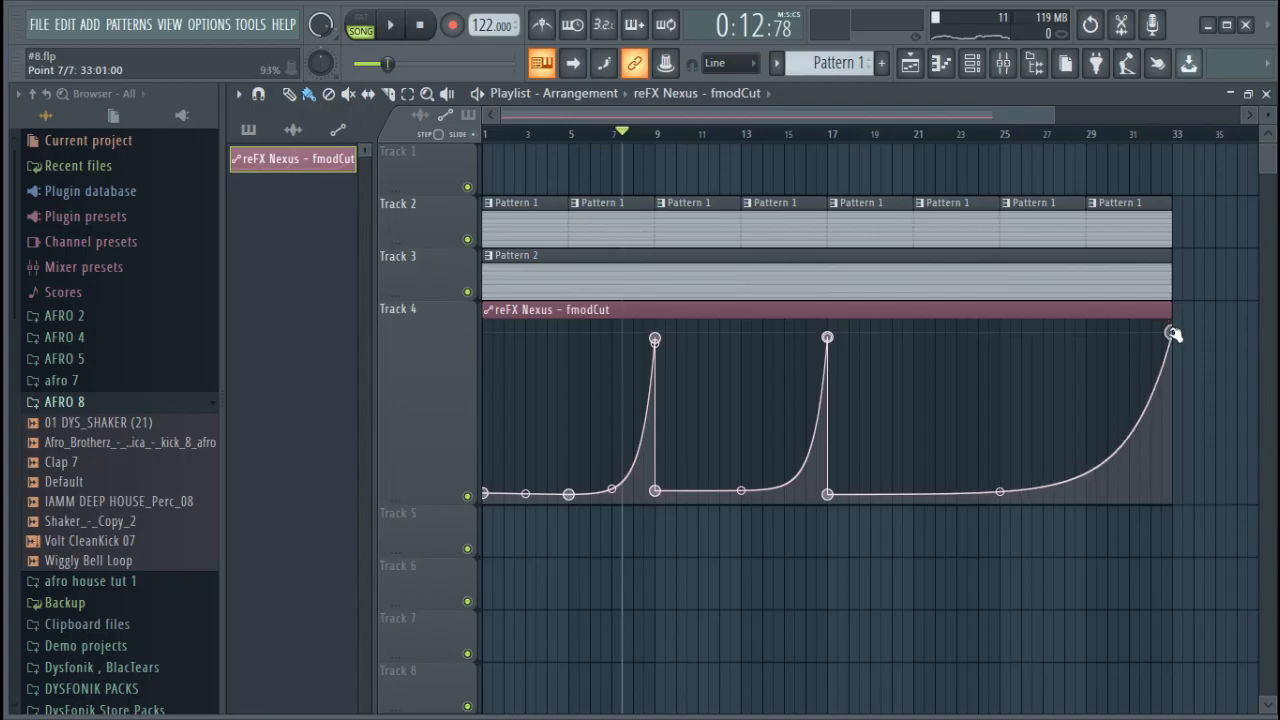
Add a point at the end of the cutoff clip so the automation peaks at bar 33 and drops vertically to 0%
right_click(1162, 444)
key(ctrl+z)
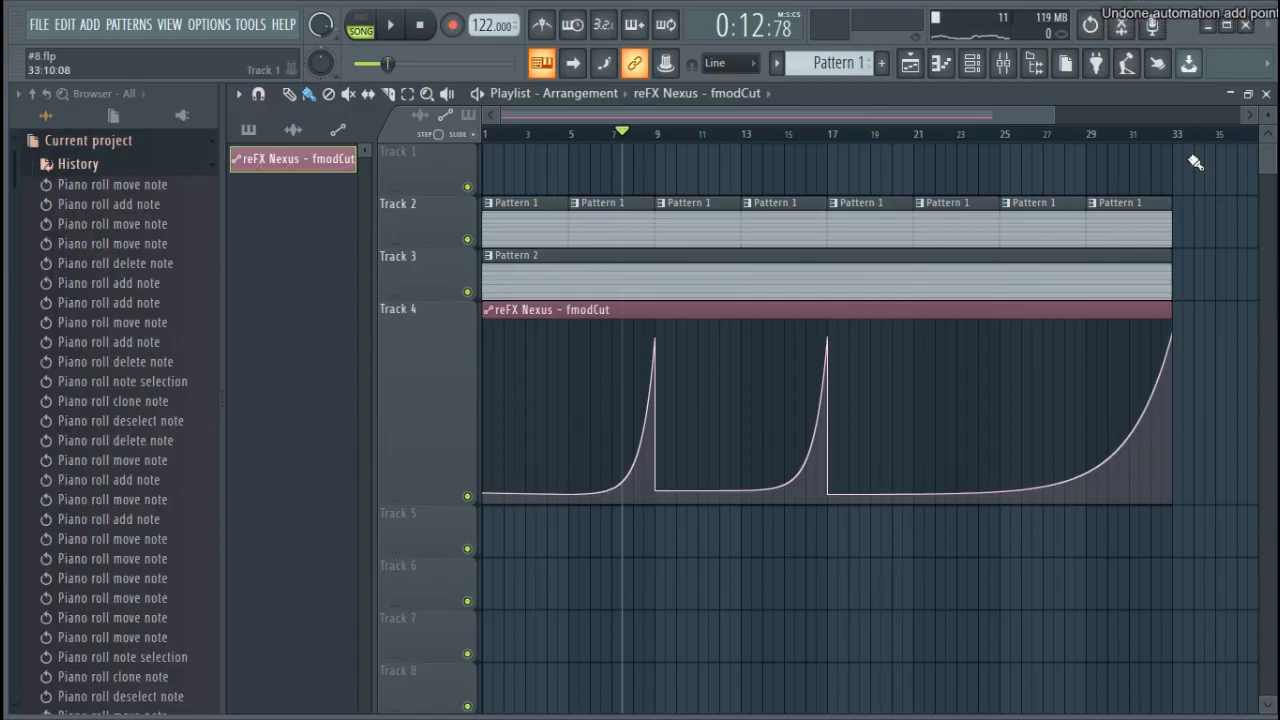
scroll(1194, 170, up, 5)
right_click(1128, 427)
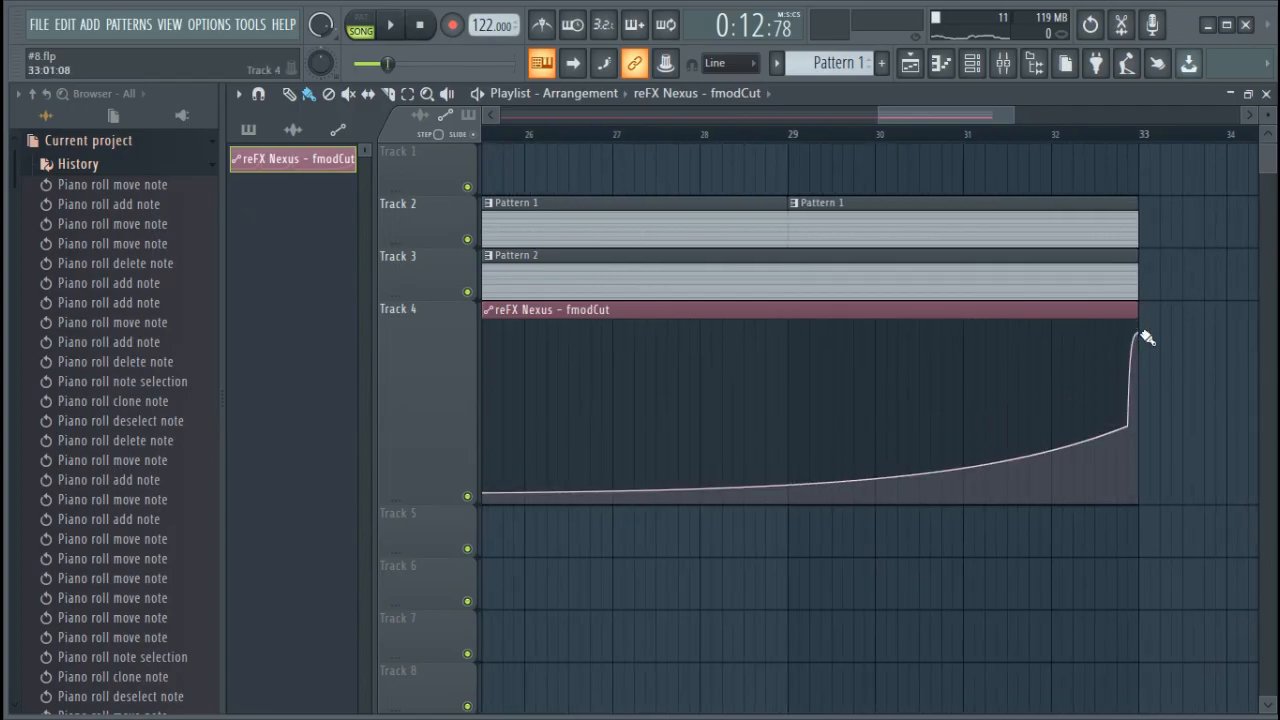
drag(1140, 334, 1154, 535)
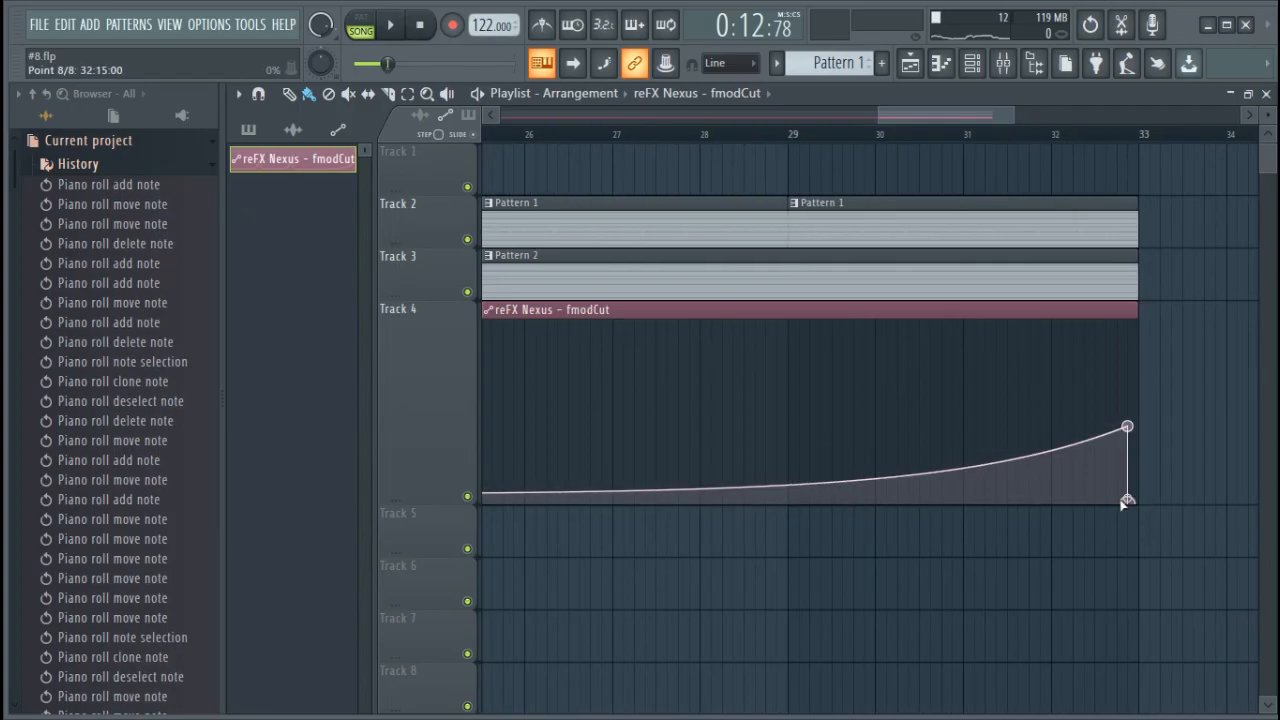
drag(1128, 426, 1140, 337)
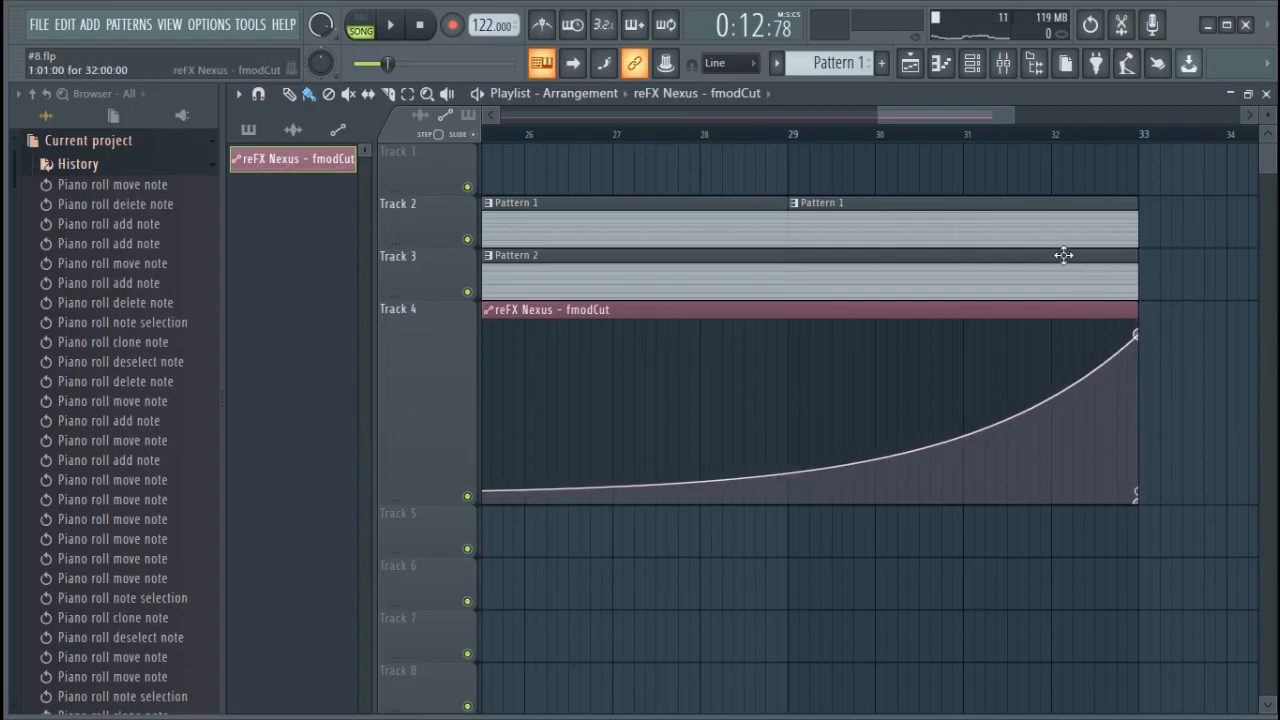
Steepen the final cutoff rise and, during playback, lower the bar 9 peak to 83% and the bar 17 peak slightly
scroll(990, 148, down, 6)
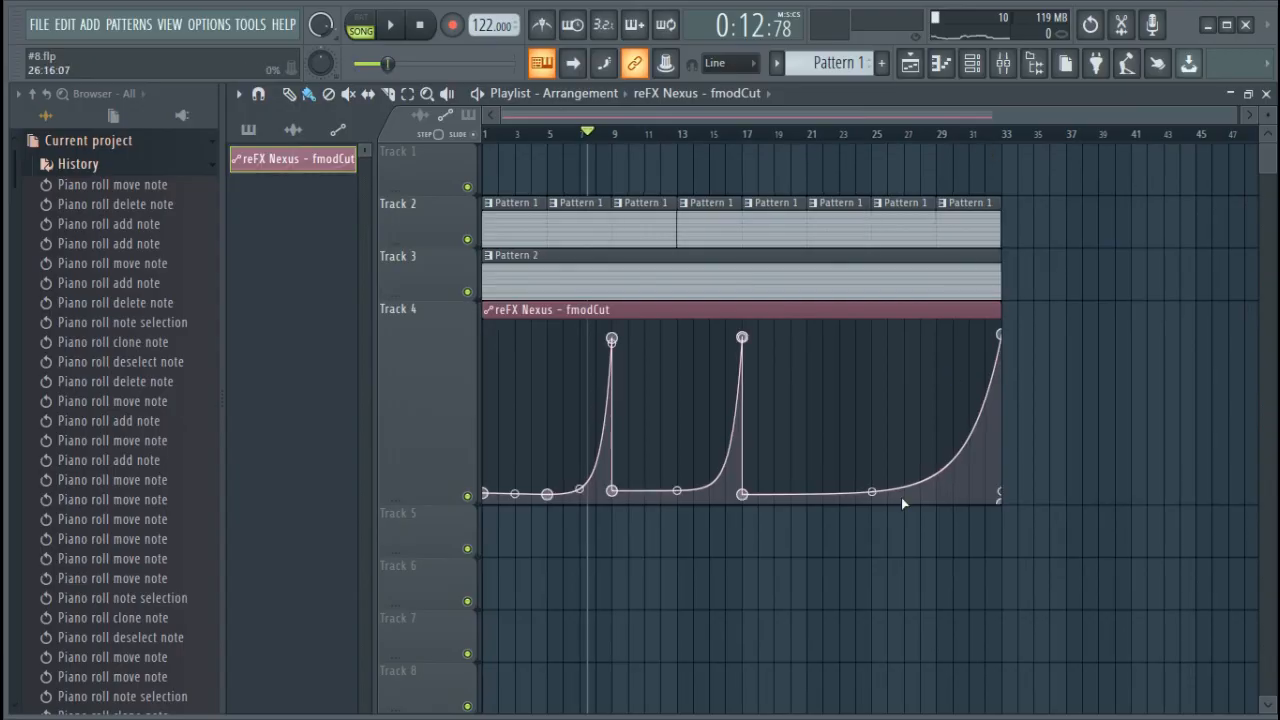
drag(872, 495, 872, 470)
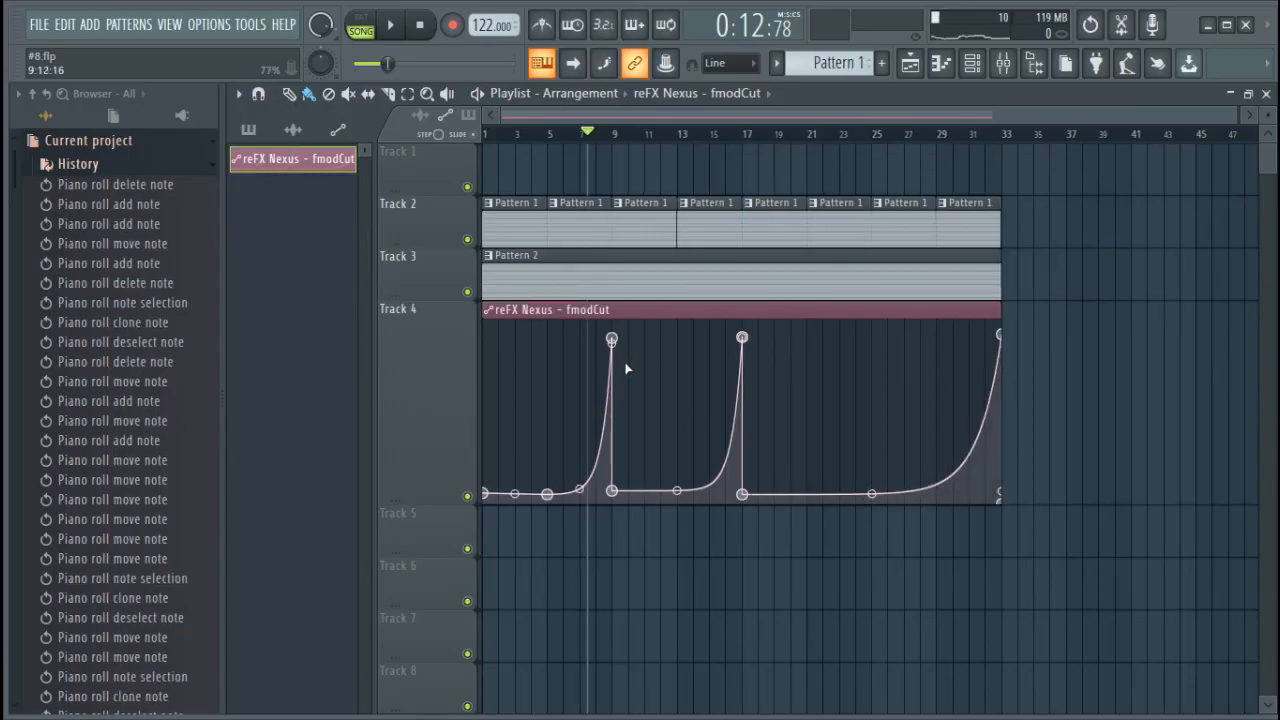
key(XF86AudioRaiseVolume)
key(space)
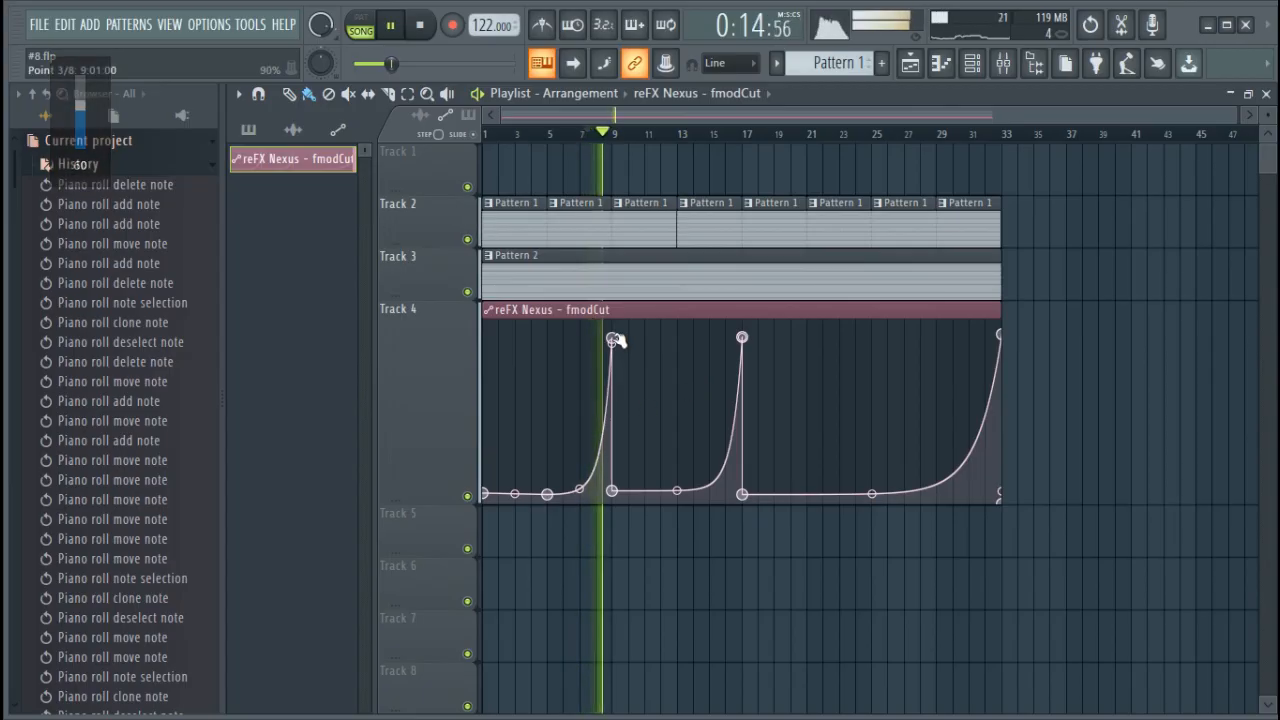
drag(614, 340, 614, 354)
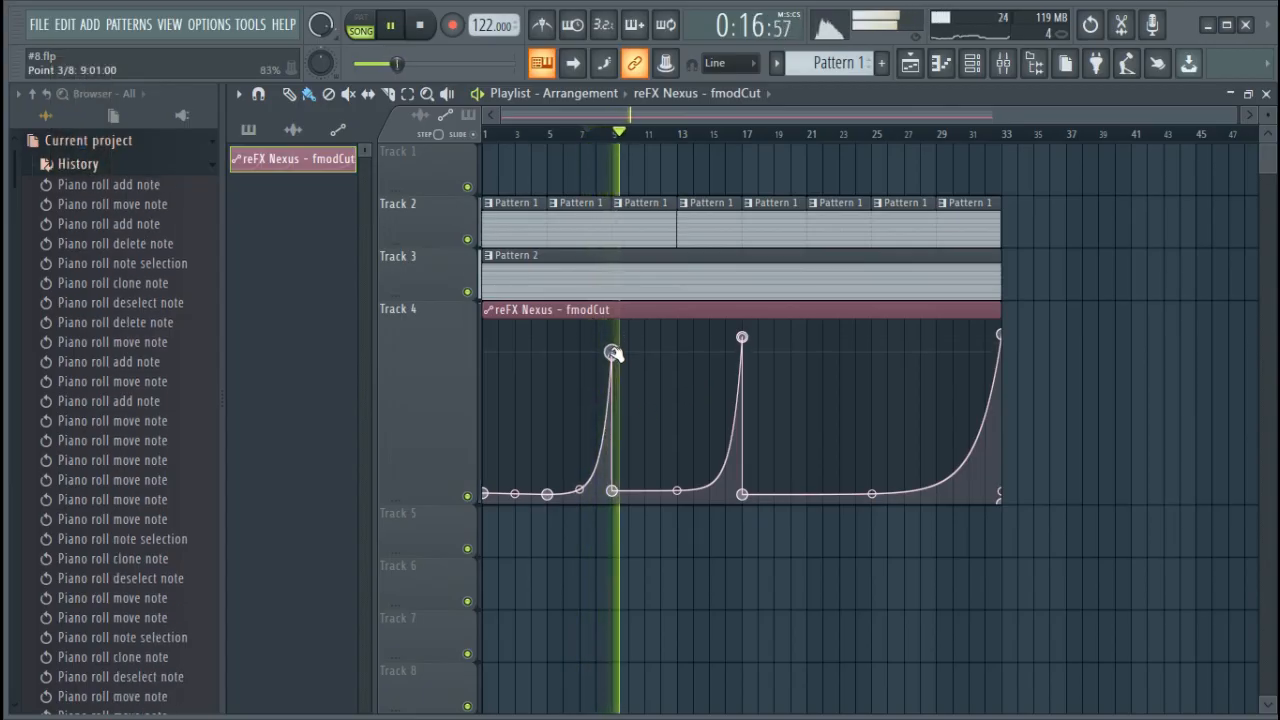
drag(742, 338, 742, 343)
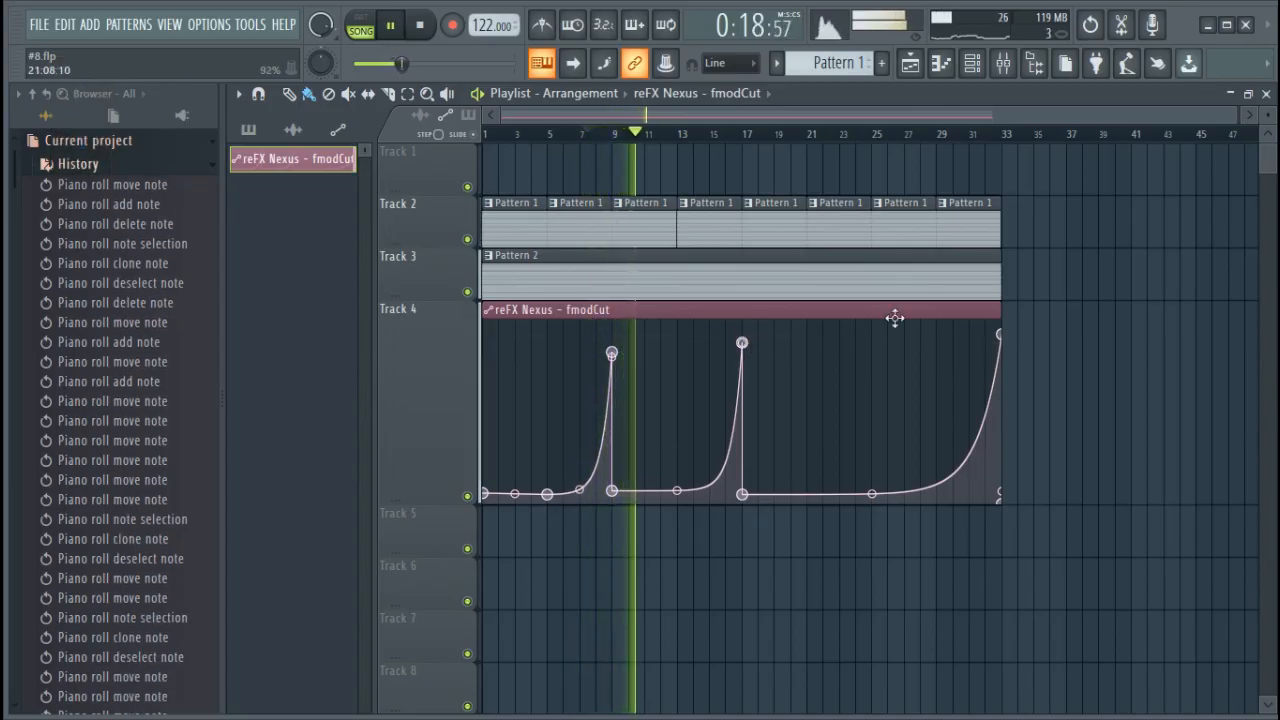
Raise the low cutoff automation points at bars 5 and 9 slightly while the song plays
click(972, 63)
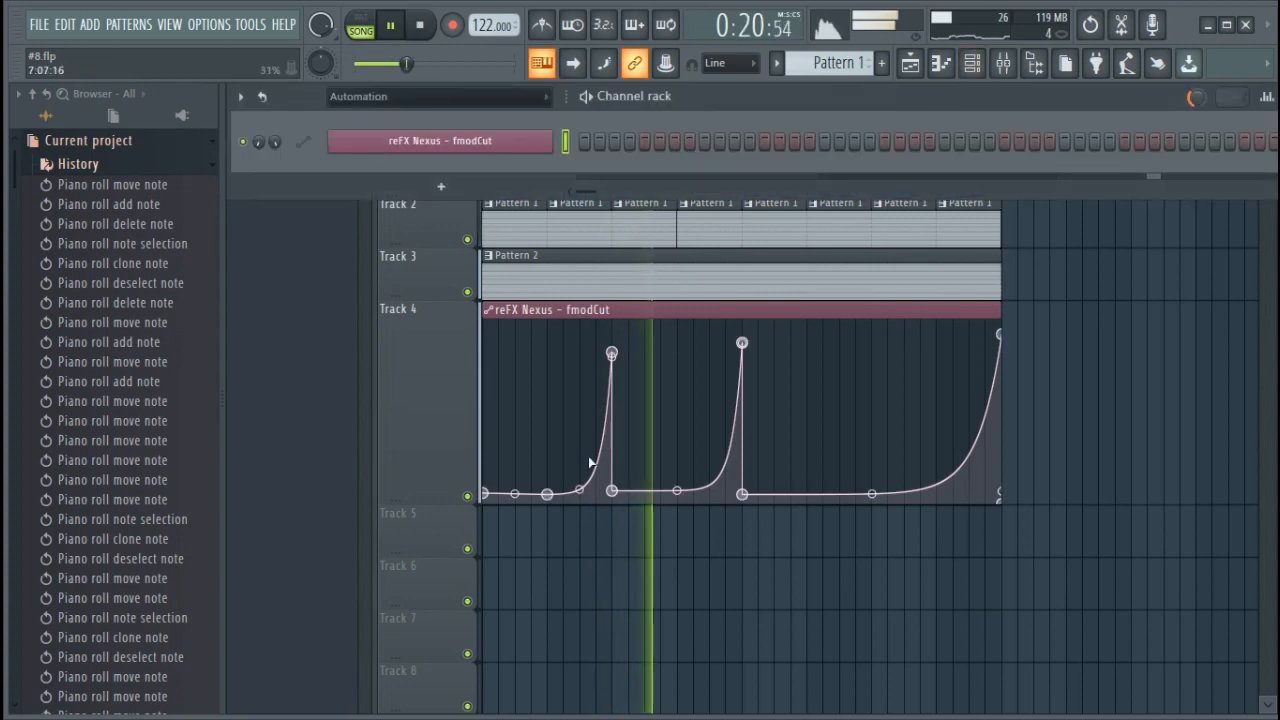
click(580, 490)
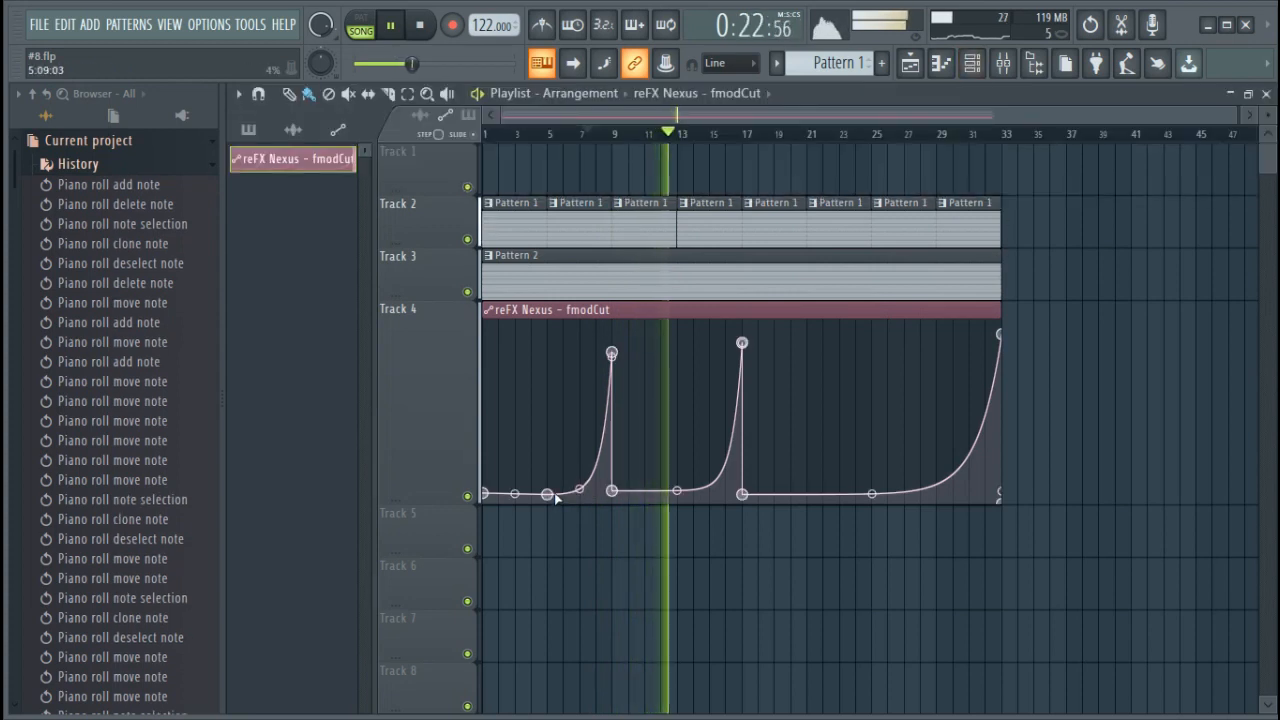
drag(547, 494, 611, 485)
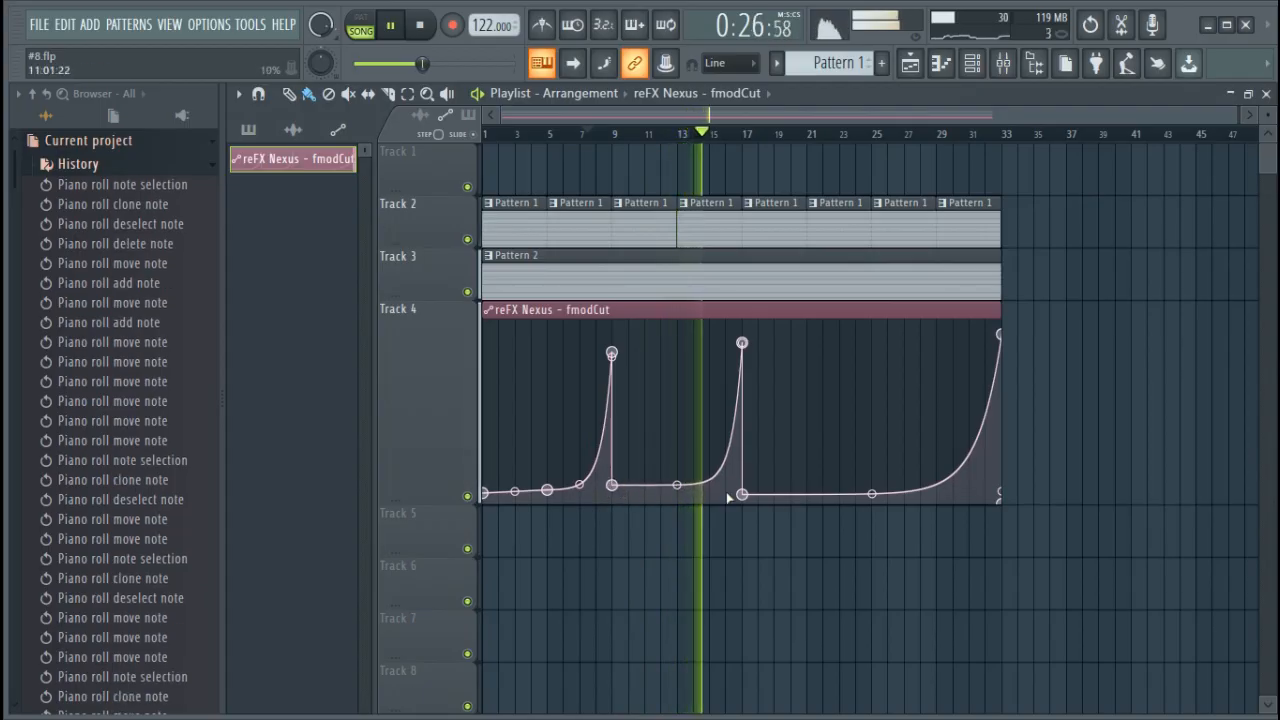
Level the cutoff automation's low points by raising the bar 17 point and lowering the bar 9 point slightly, and stop playback
drag(742, 494, 742, 489)
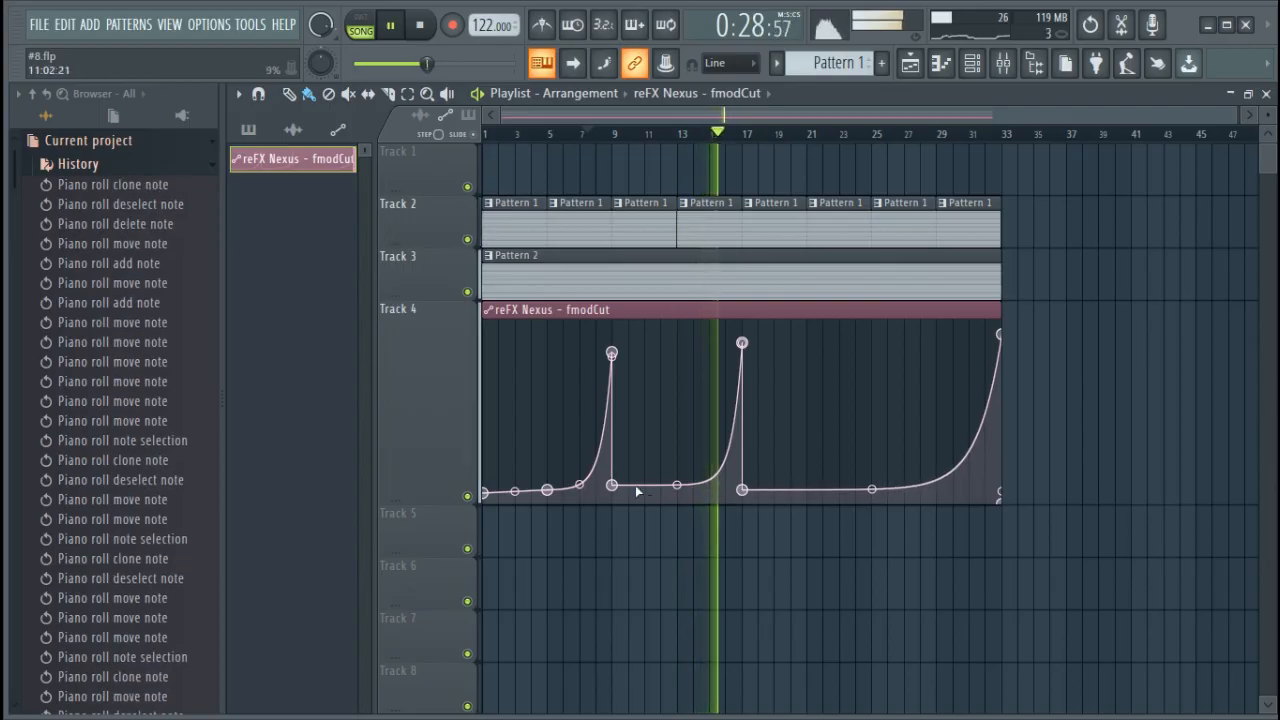
drag(611, 485, 611, 489)
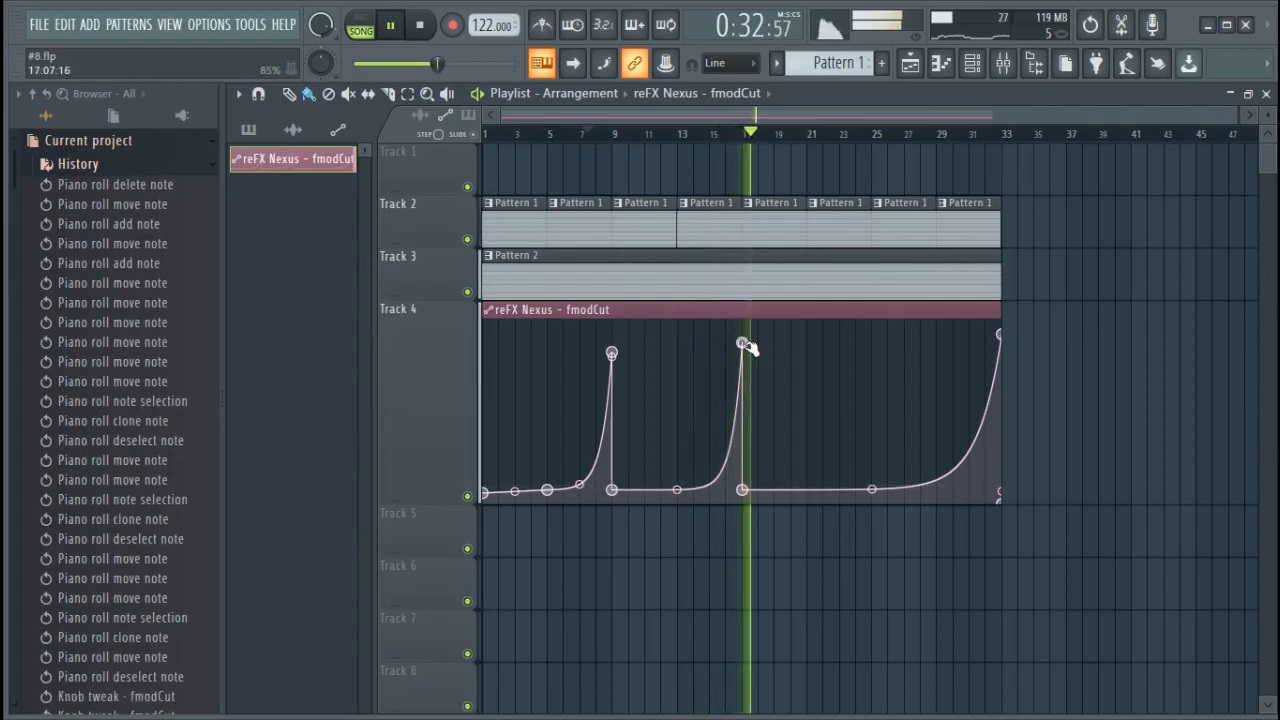
key(space)
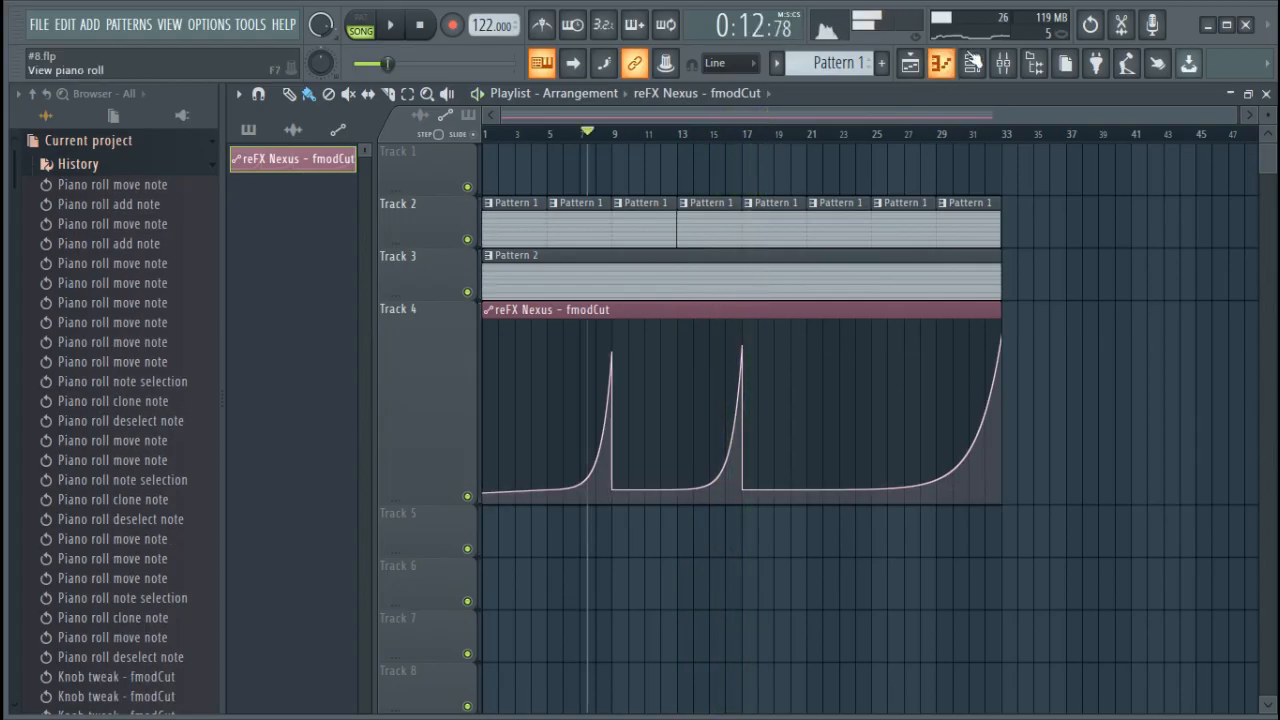
click(422, 27)
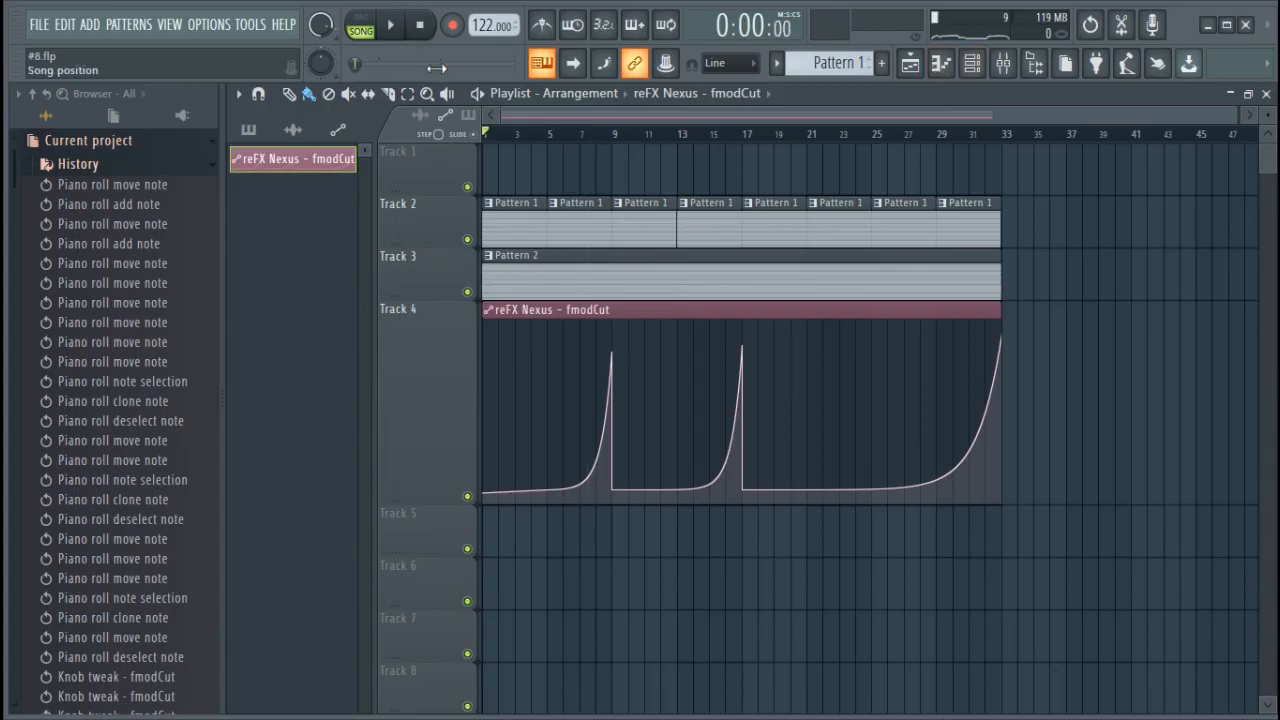
Add a Harmor instrument as a new channel in the channel rack's Unsorted group
click(972, 63)
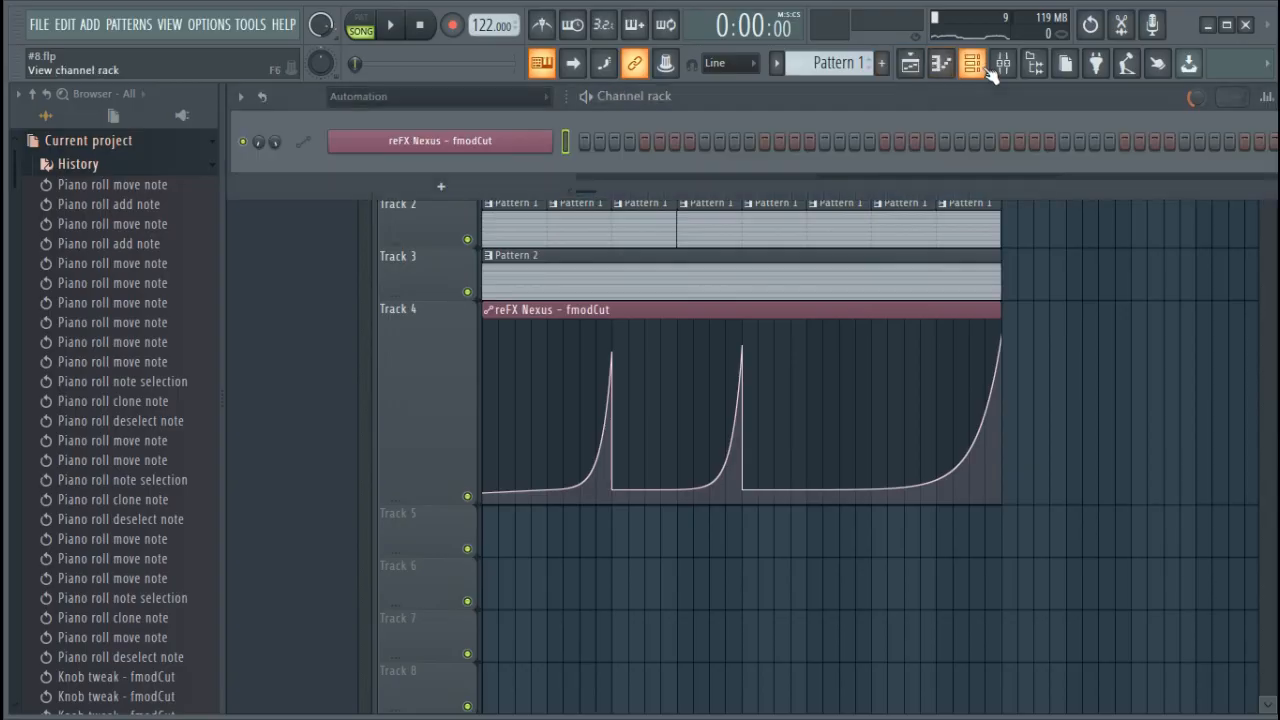
scroll(490, 100, up, 2)
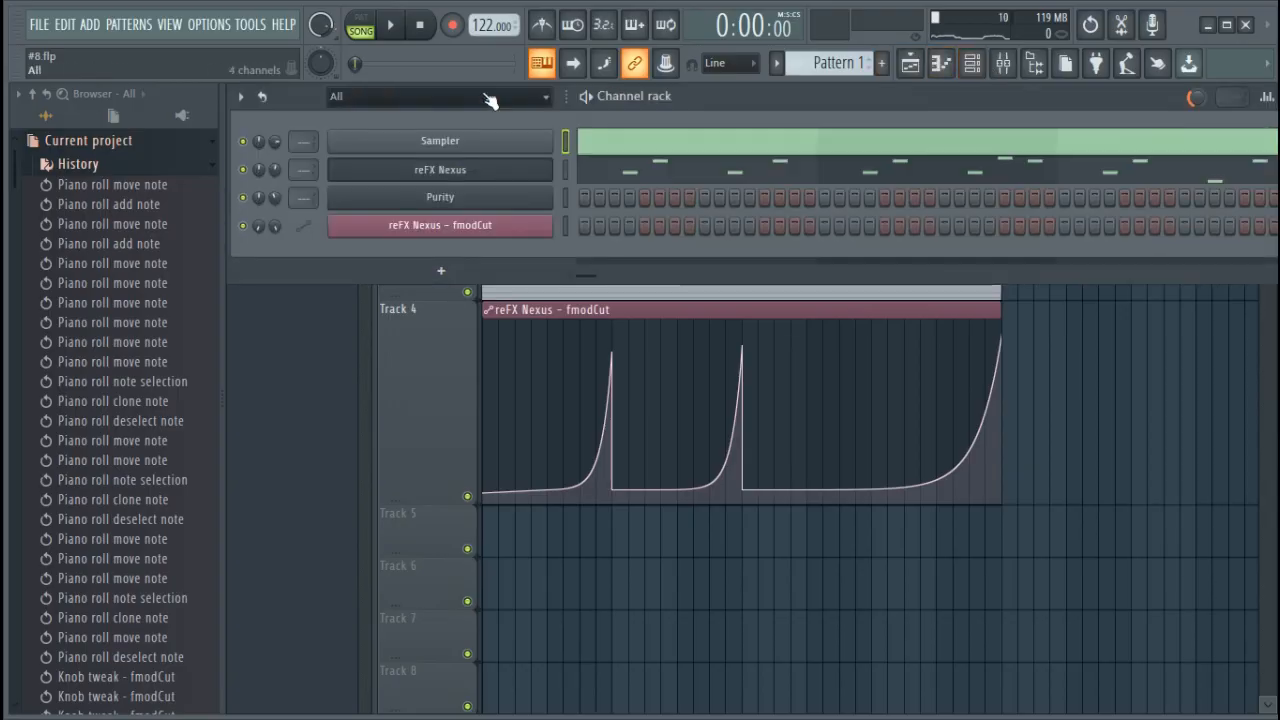
scroll(490, 100, down, 3)
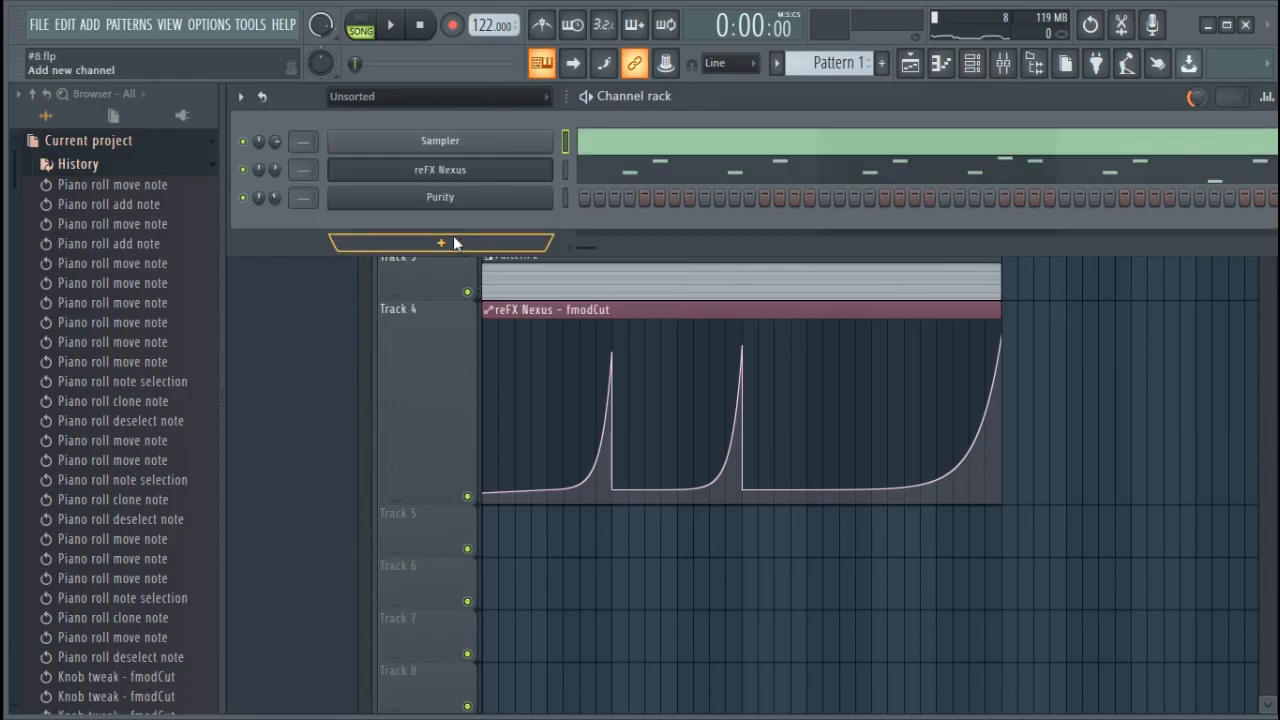
click(460, 245)
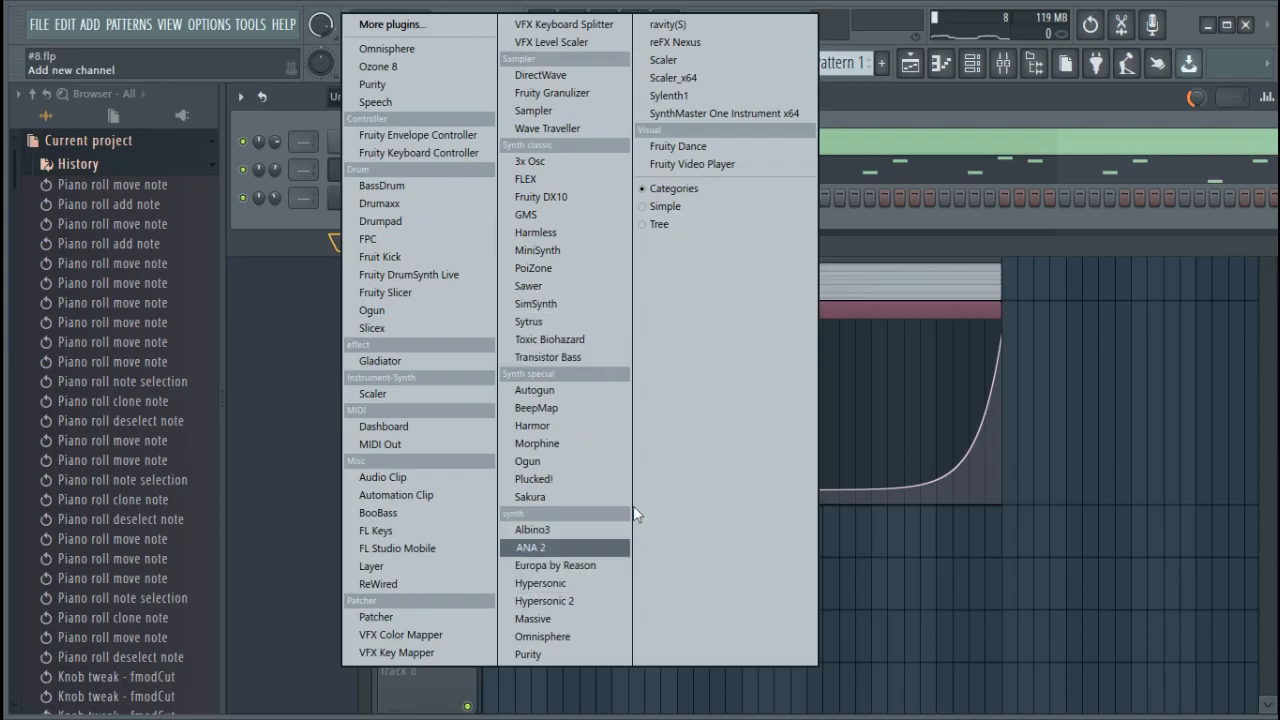
click(586, 428)
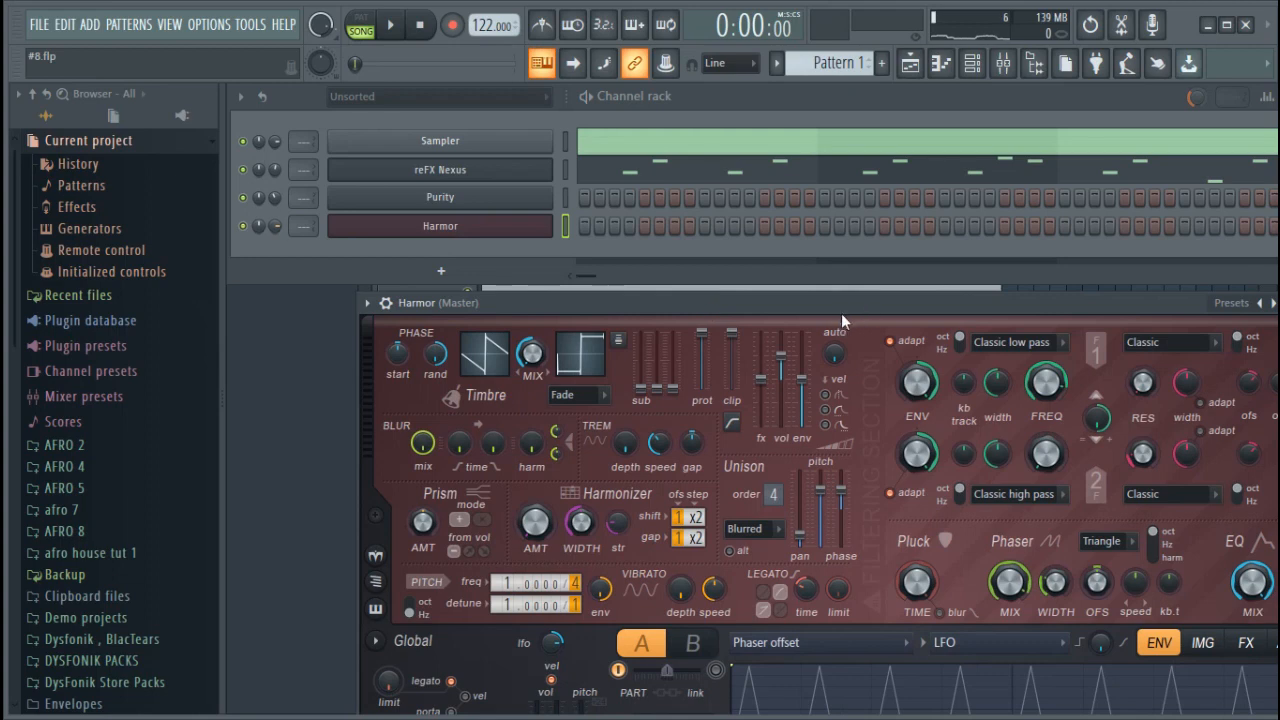
drag(839, 302, 728, 154)
click(281, 155)
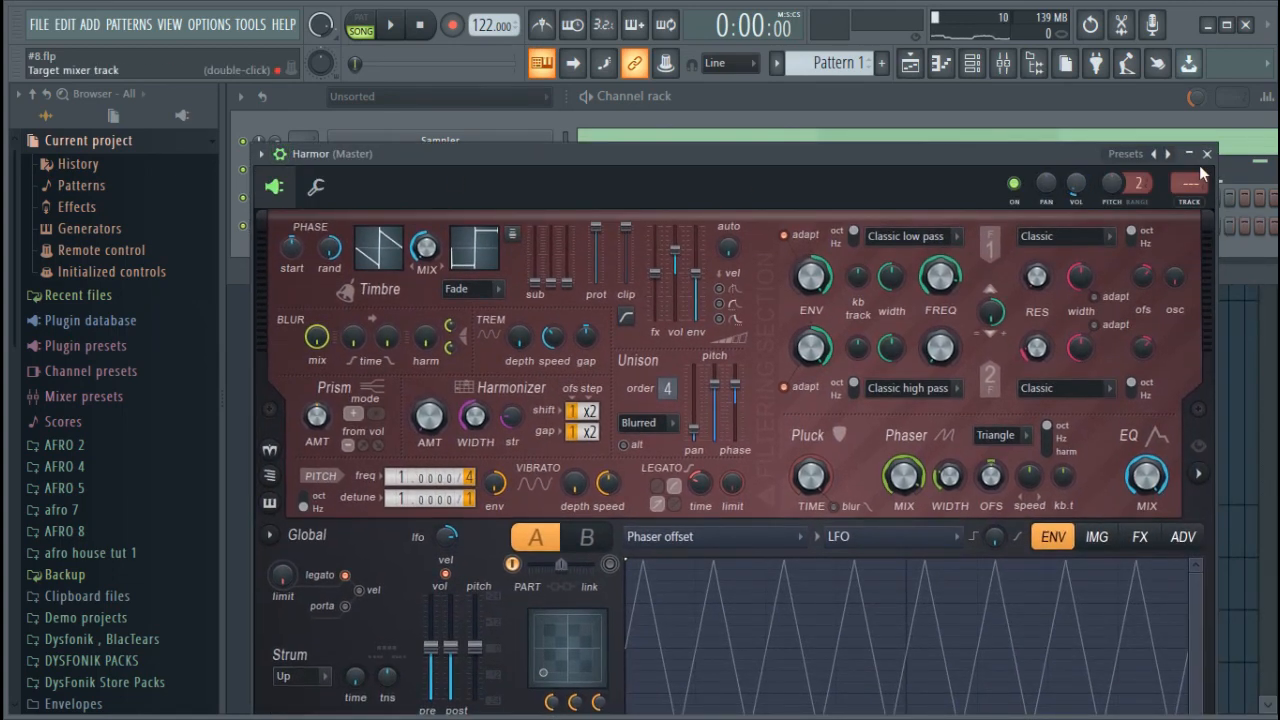
Load Harmor's Invasion of pumpkins preset and route the channel to mixer track 1
click(1168, 154)
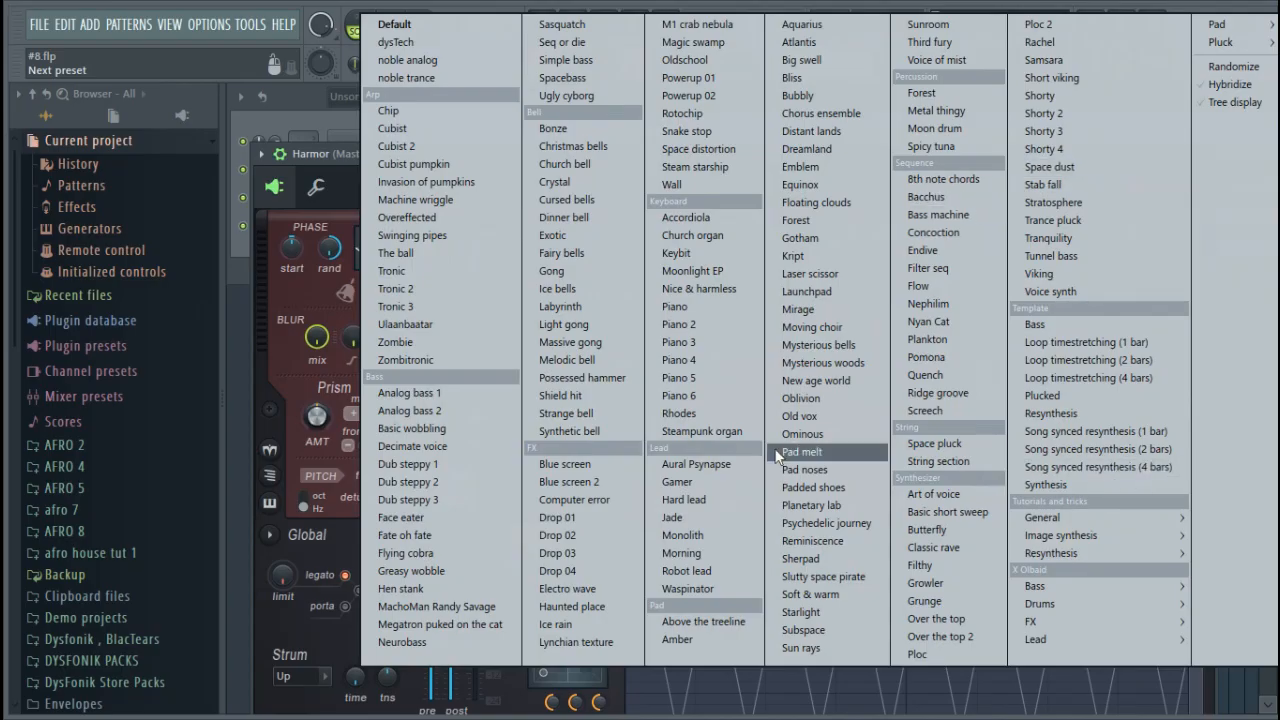
click(427, 184)
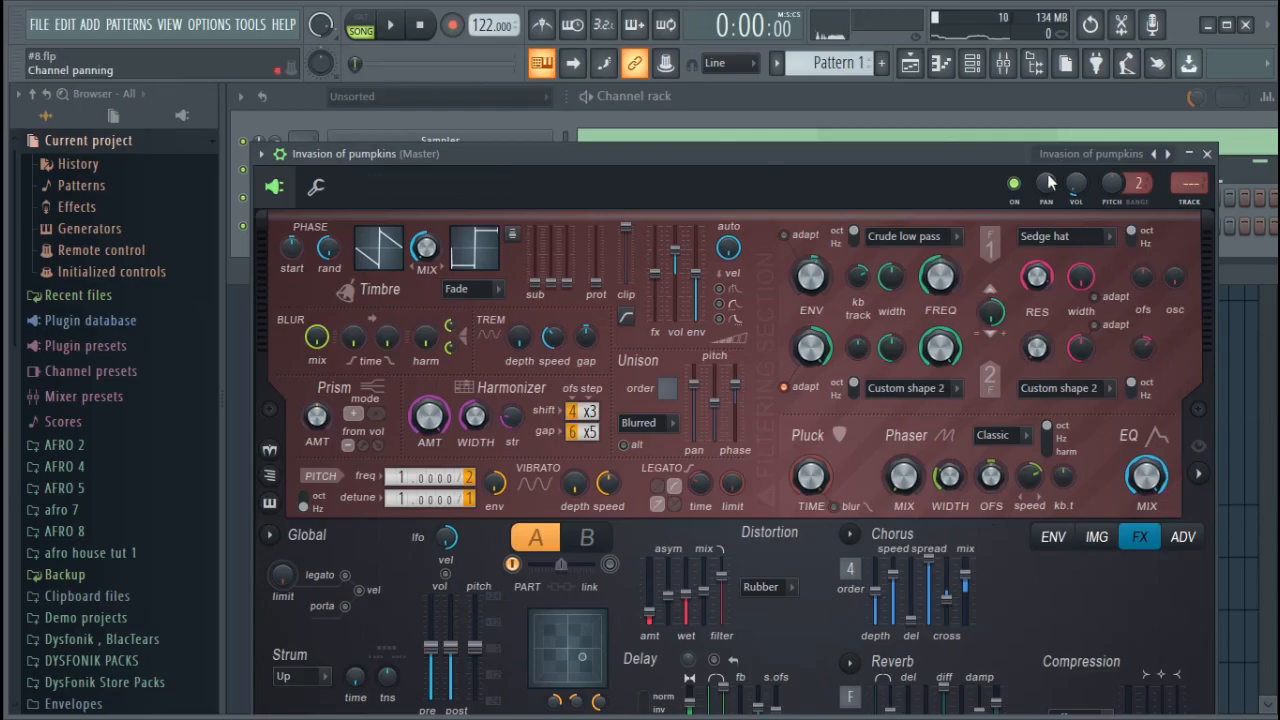
key(ctrl+l)
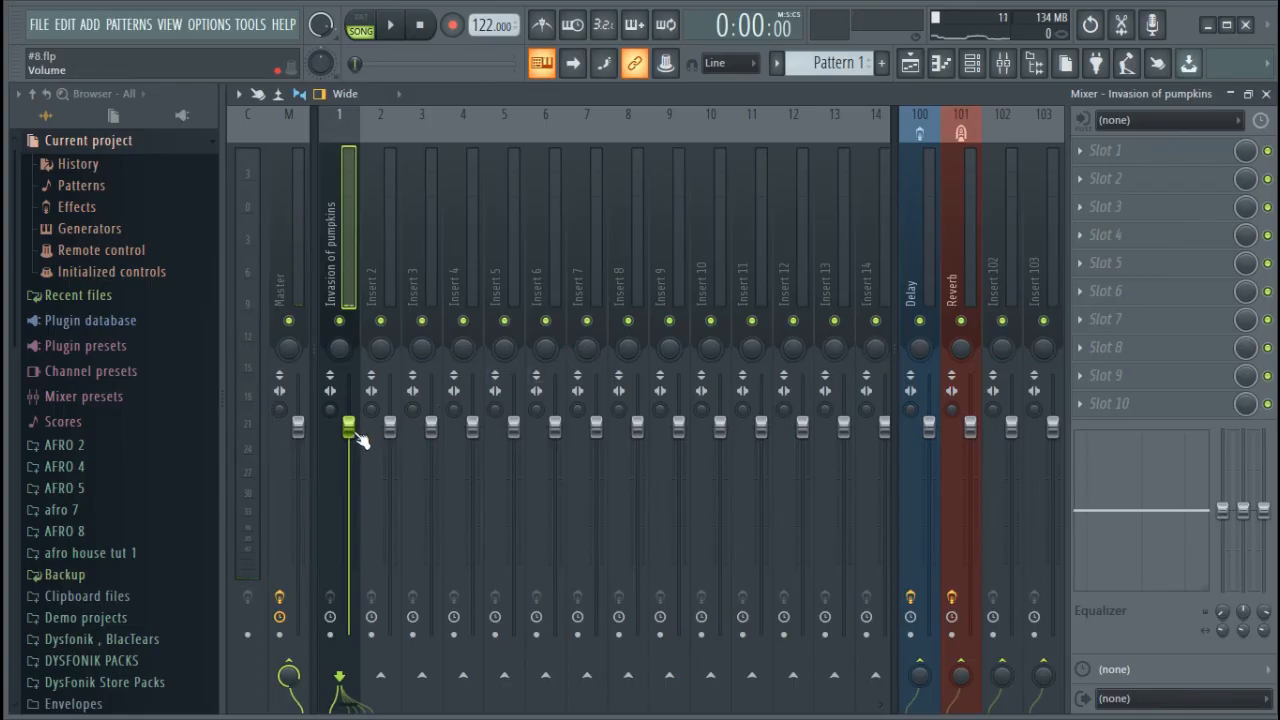
Open the Invasion of pumpkins channel's piano roll and add a long B4 note starting about halfway through bar 2
click(978, 64)
right_click(551, 216)
click(566, 230)
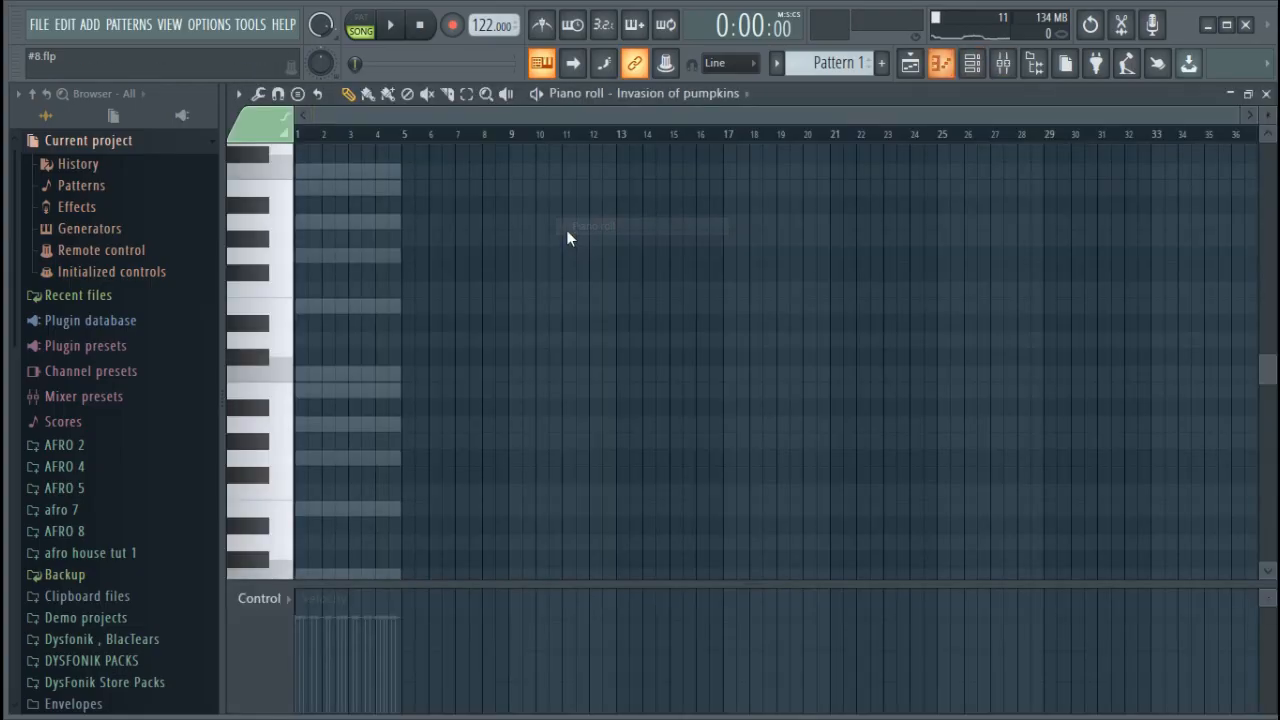
drag(1236, 116, 638, 120)
click(870, 395)
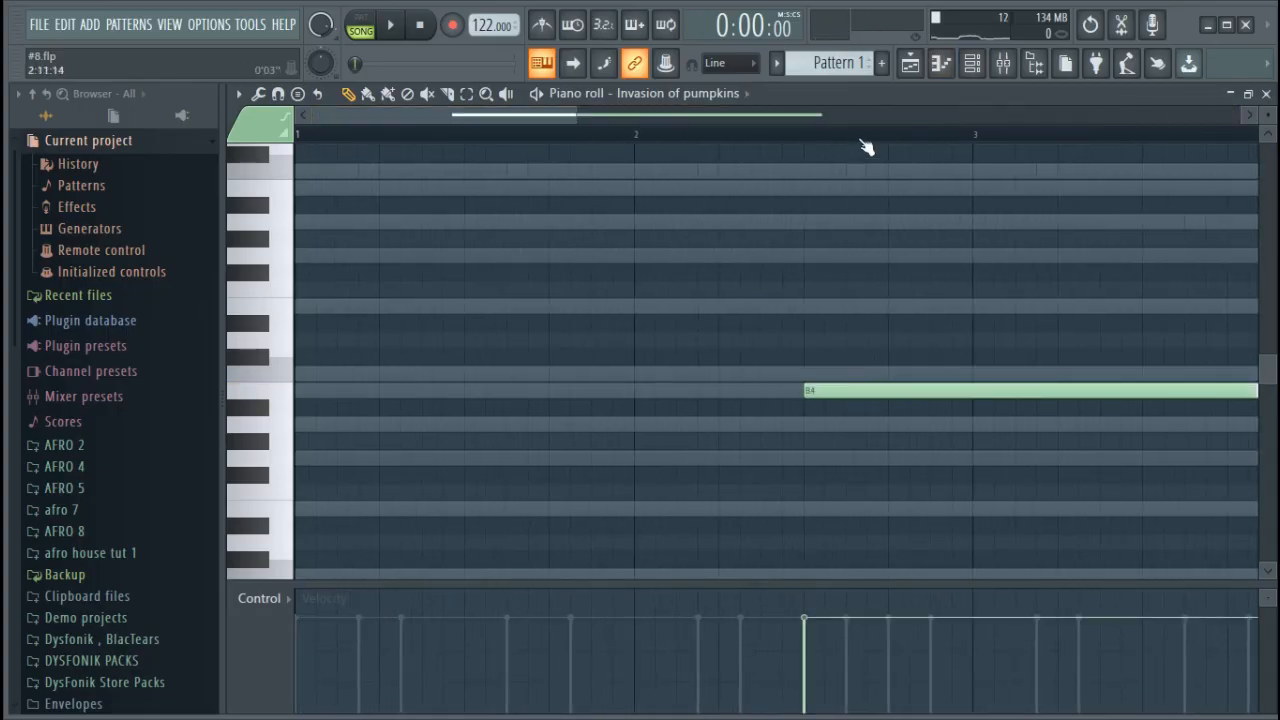
Slice the B4 note, delete its tail, and make the remaining part an A4 note about half a bar long
scroll(862, 140, down, 3)
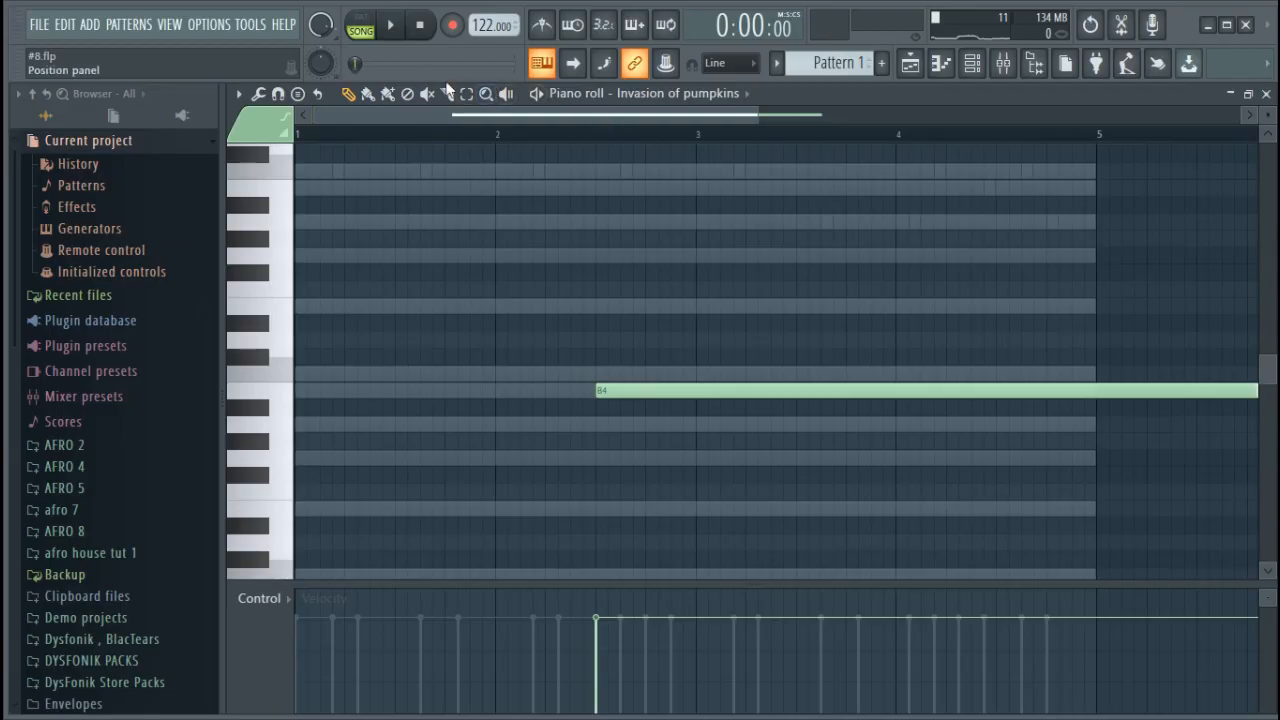
drag(852, 334, 855, 518)
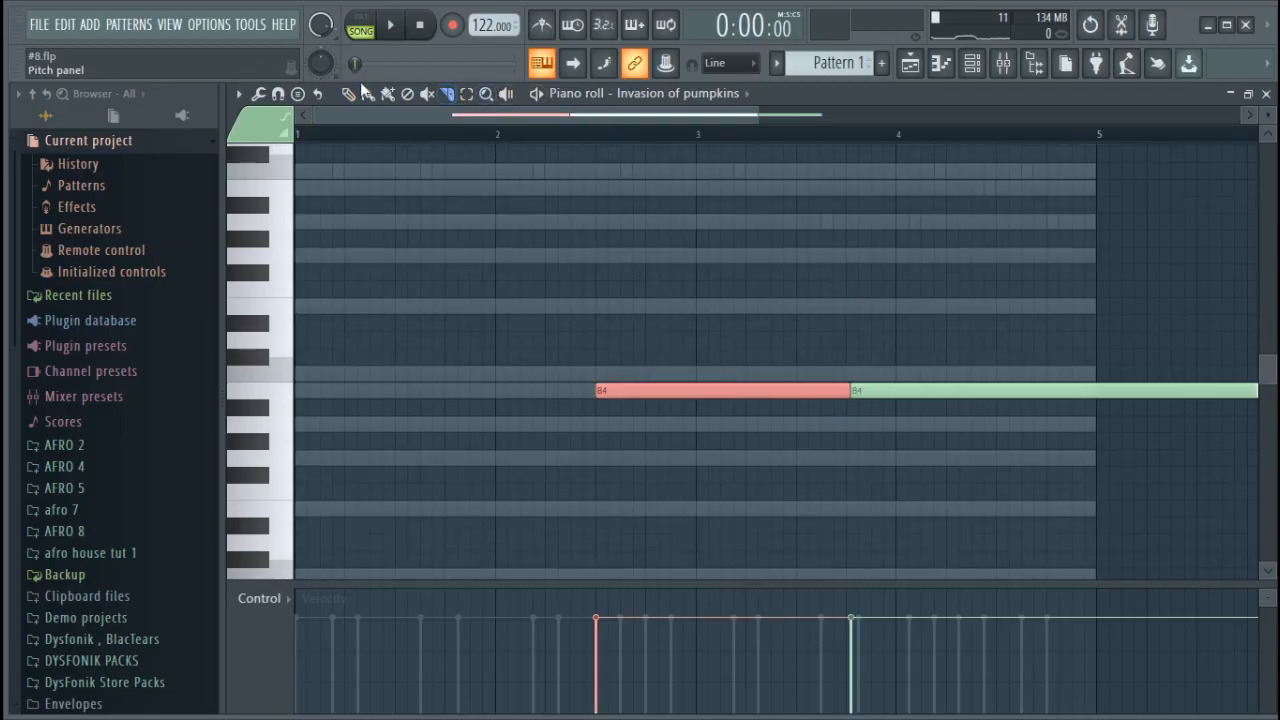
right_click(988, 446)
right_click(940, 392)
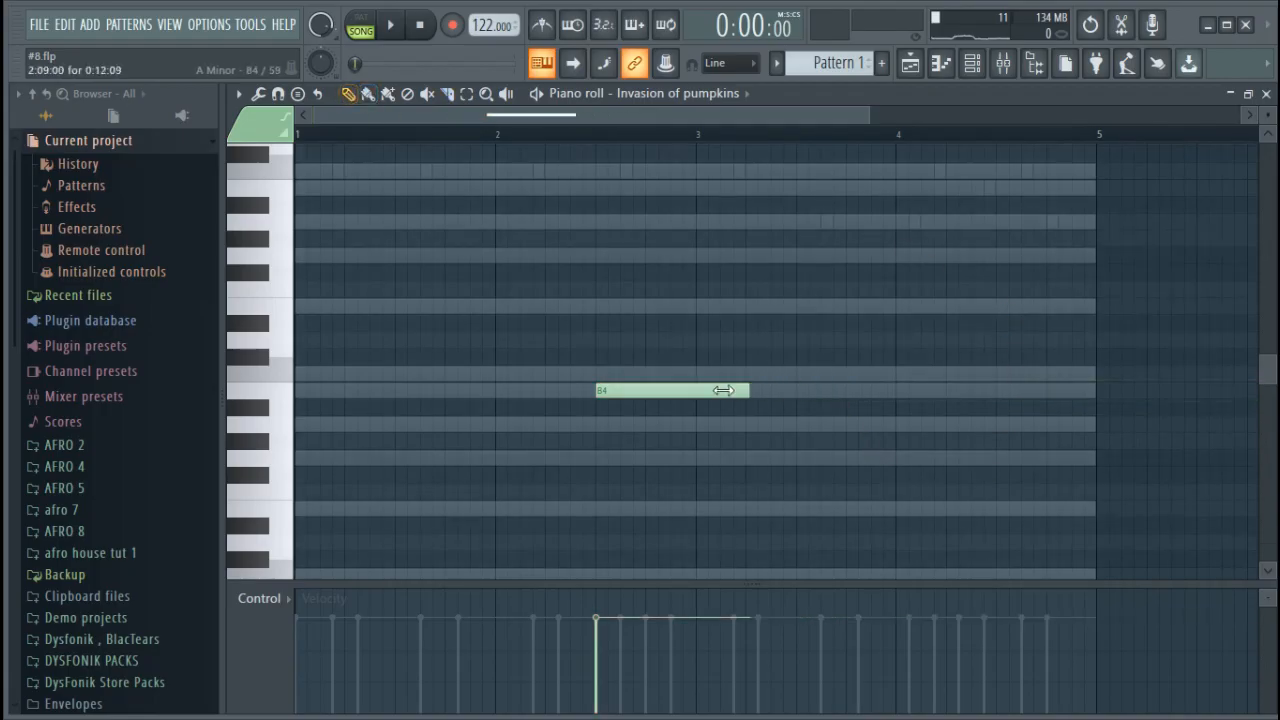
drag(688, 390, 684, 424)
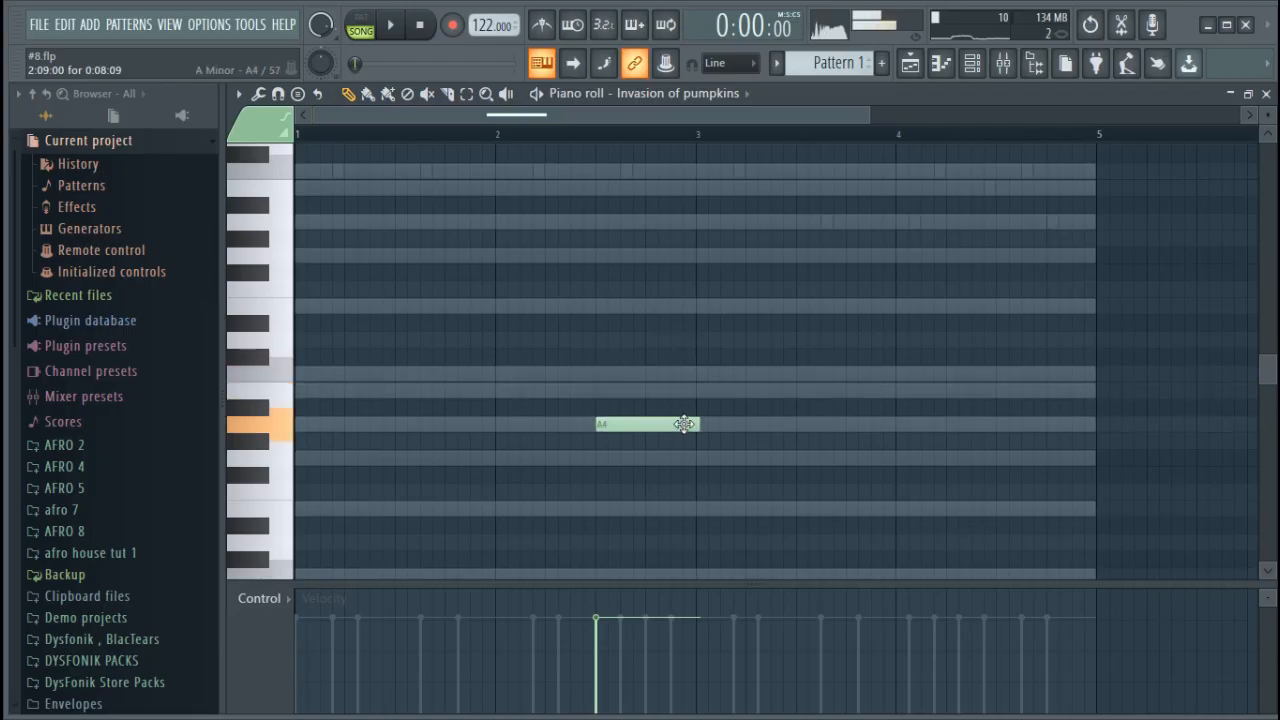
Move the note down an octave to A3 and slightly earlier in bar 2, auditioning it with the song
key(space)
scroll(663, 460, down, 3)
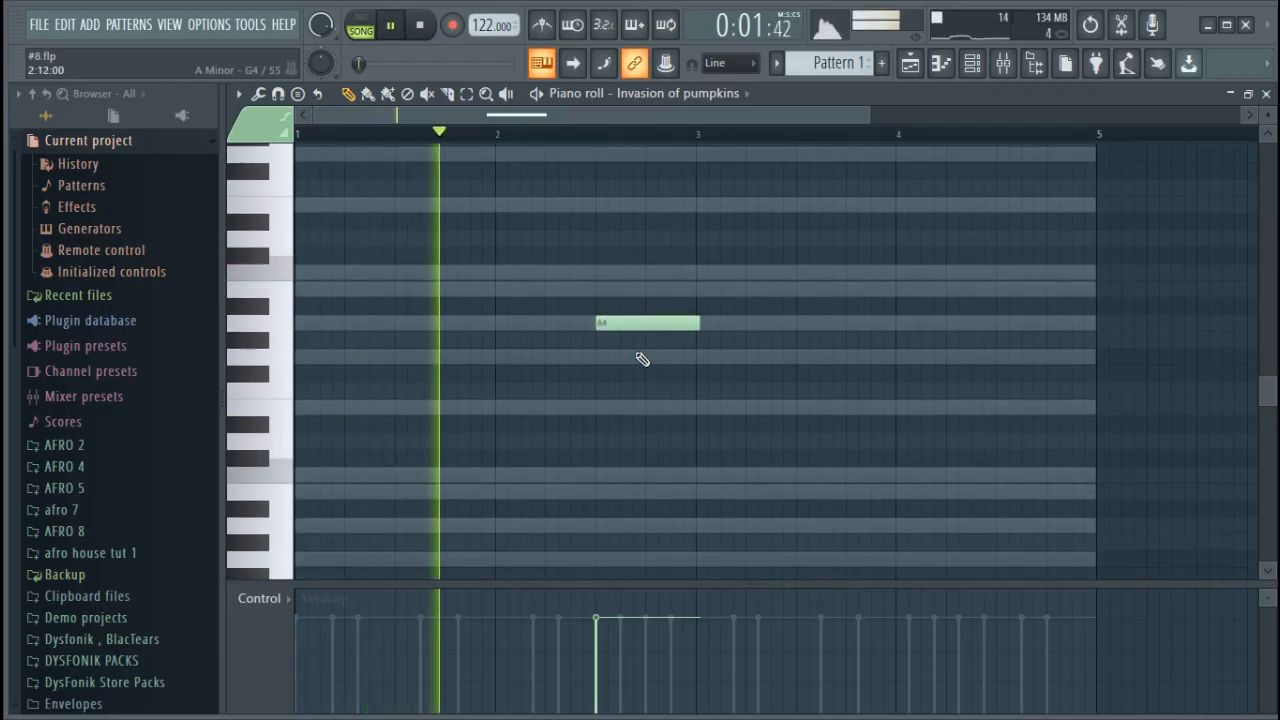
drag(625, 268, 640, 469)
key(space)
key(space)
key(space)
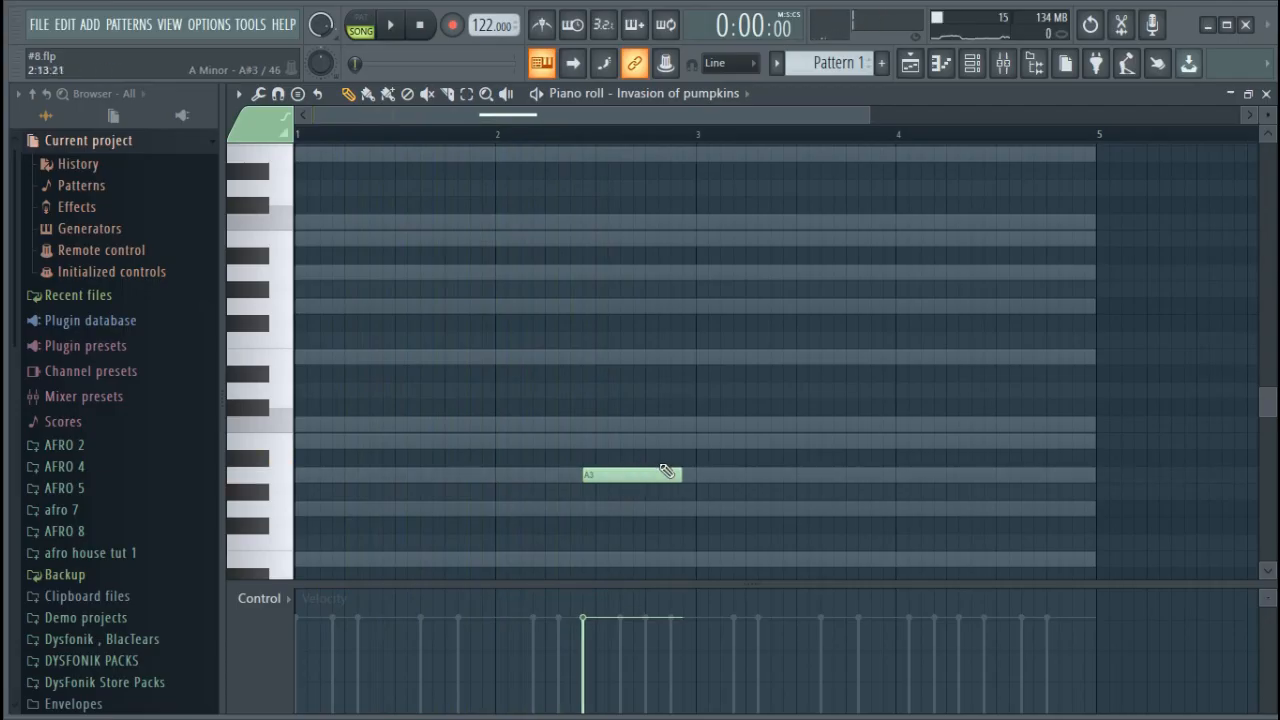
Shift the A3 note three steps later in bar 2, shorten it to end just before bar 3, and play the song
key(space)
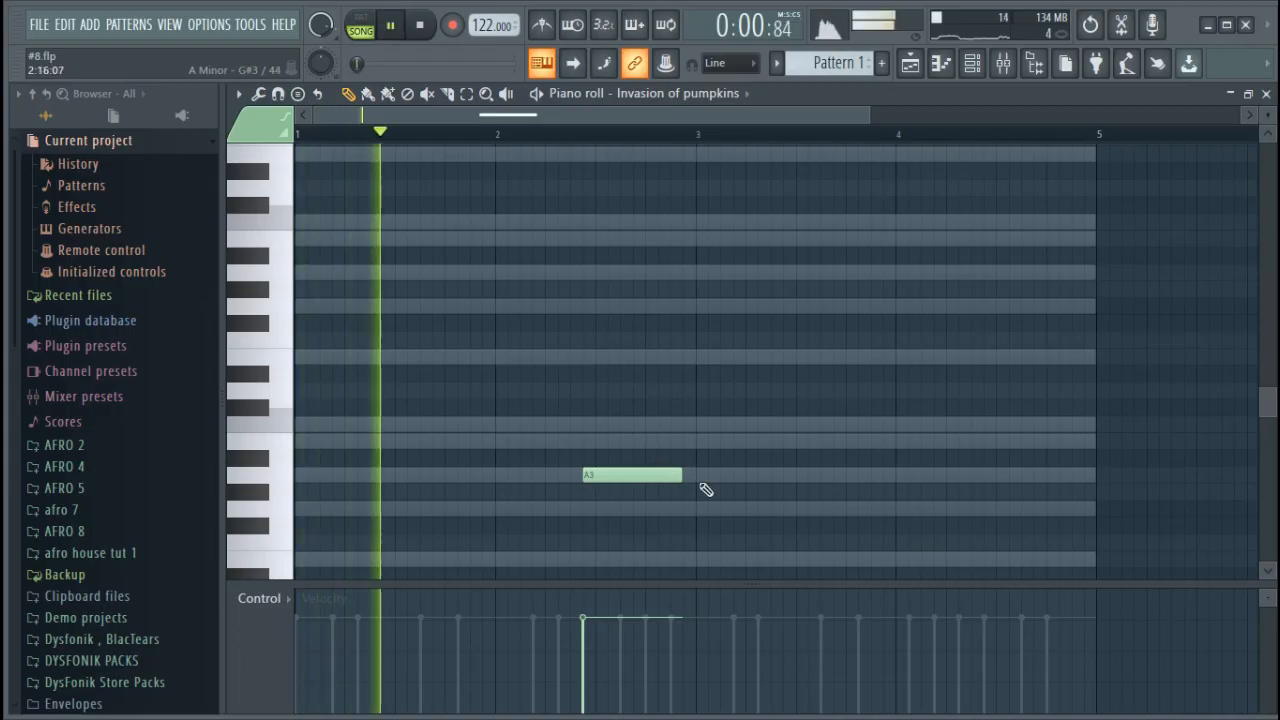
drag(861, 111, 604, 111)
key(space)
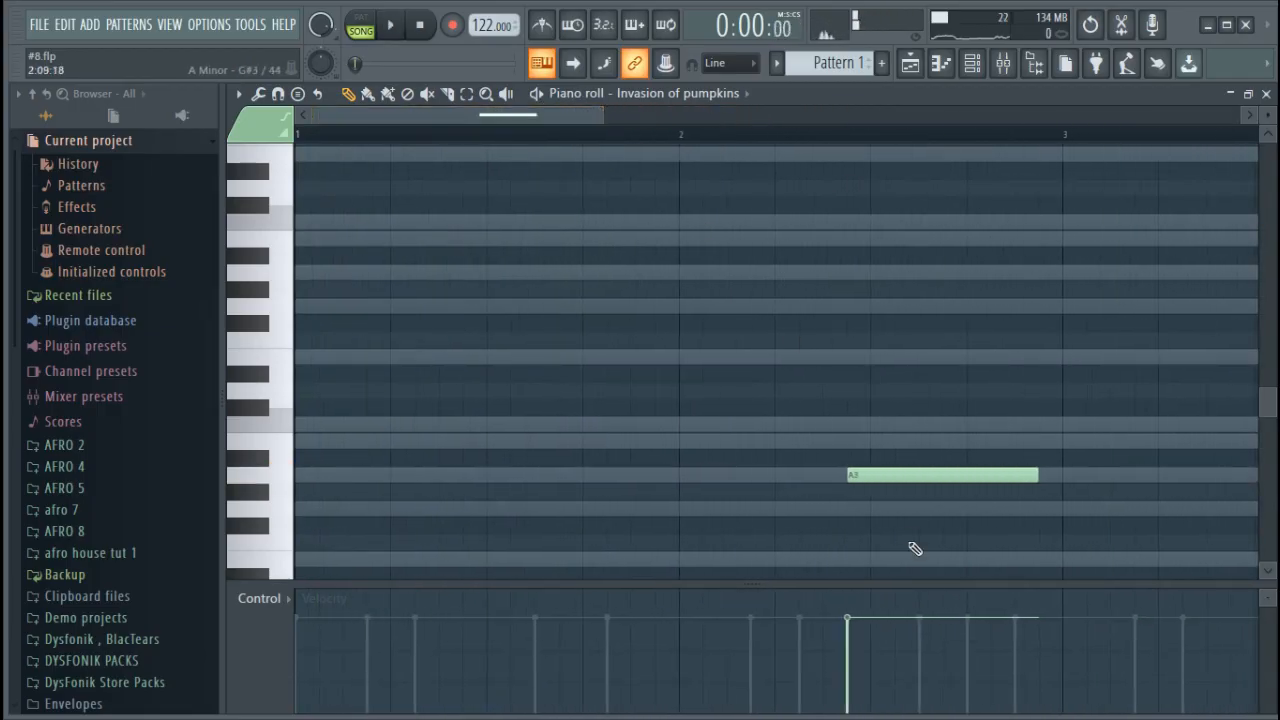
drag(897, 473, 963, 473)
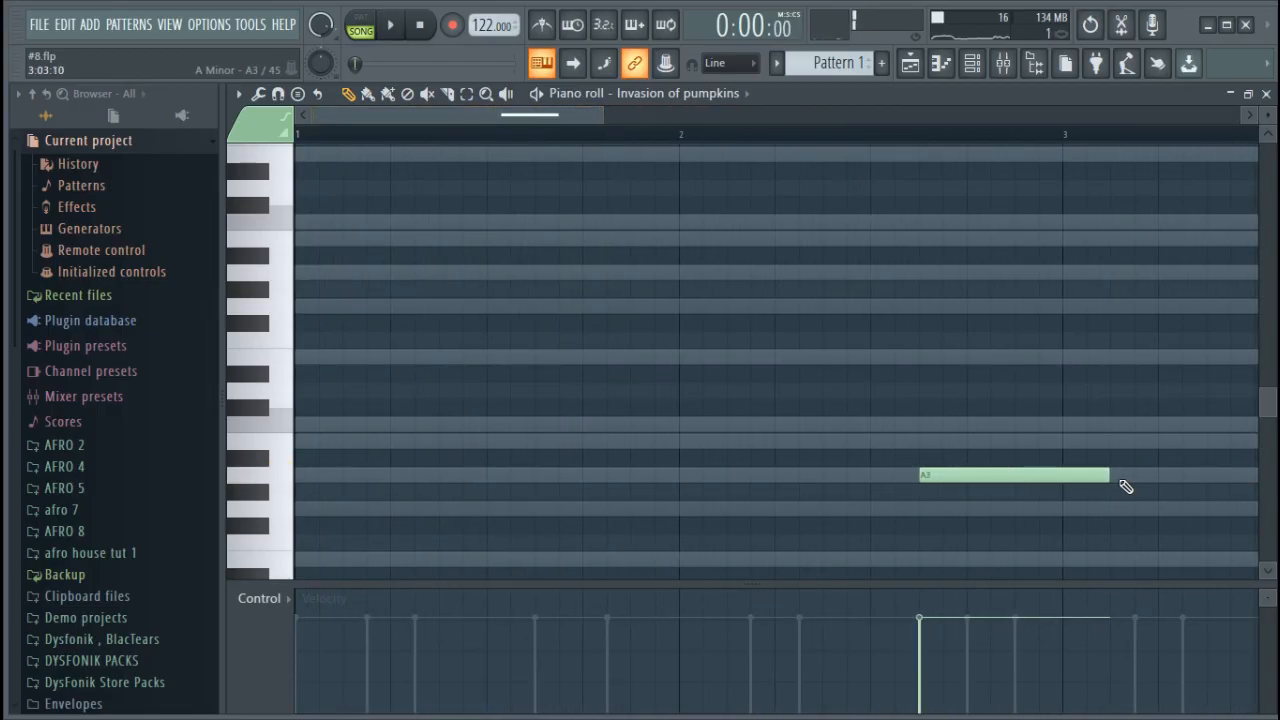
key(space)
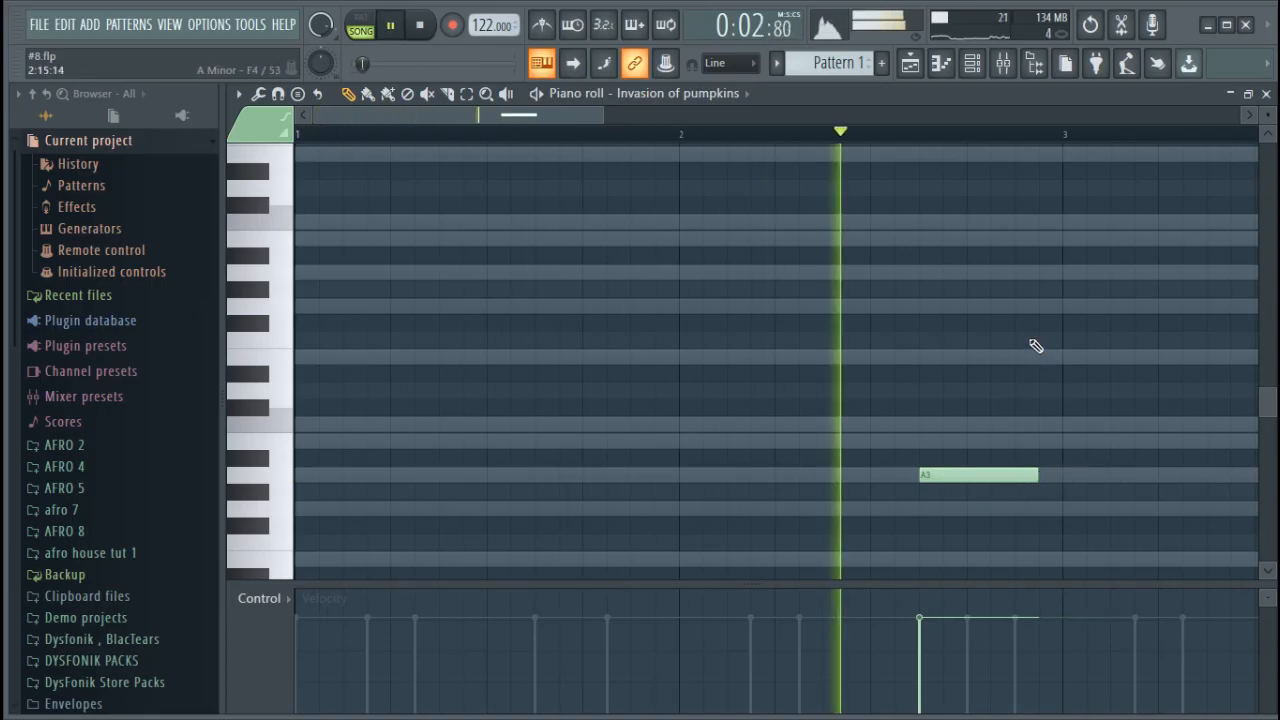
Set the Invasion of pumpkins channel volume to about 12% in the channel rack while the song plays
scroll(941, 138, down, 1)
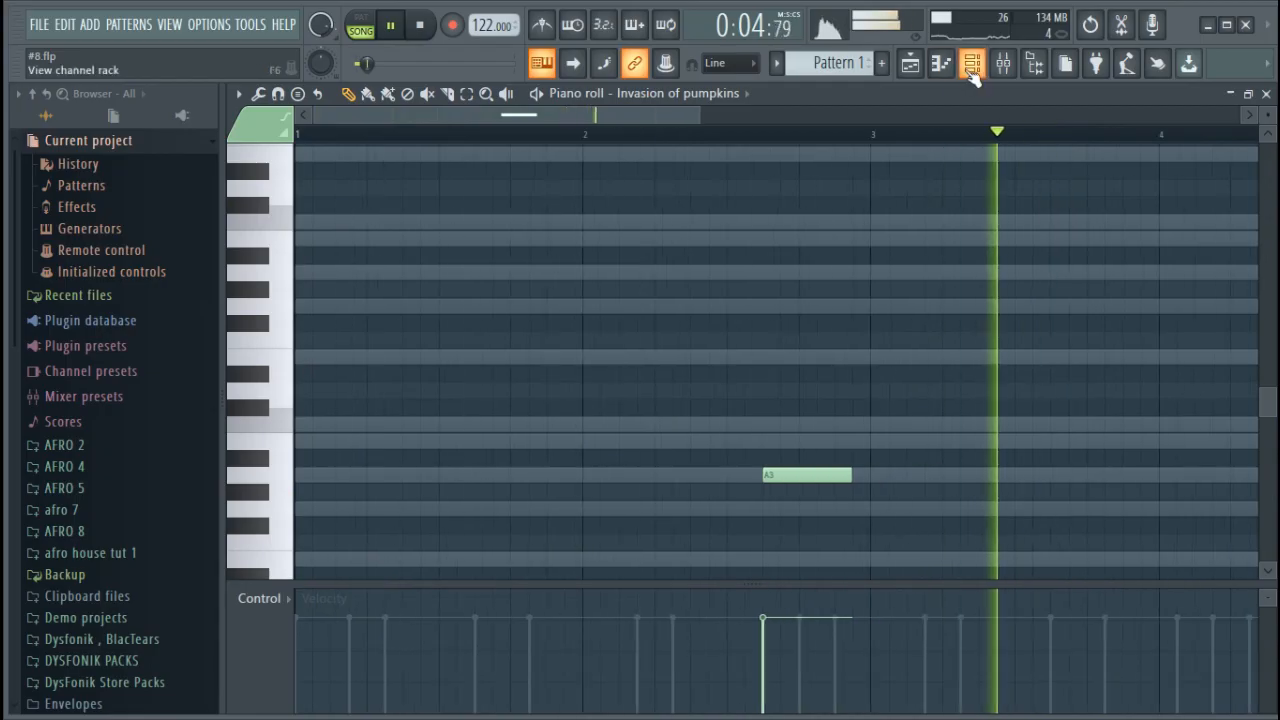
click(970, 70)
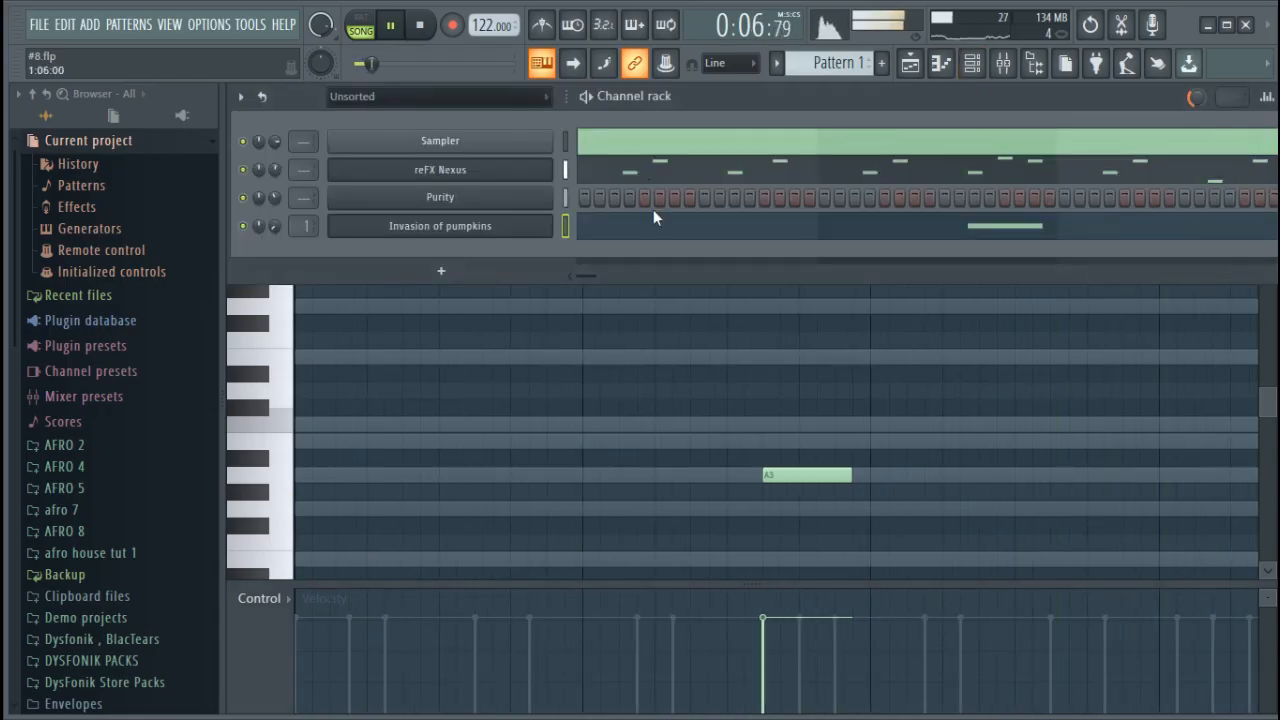
click(276, 231)
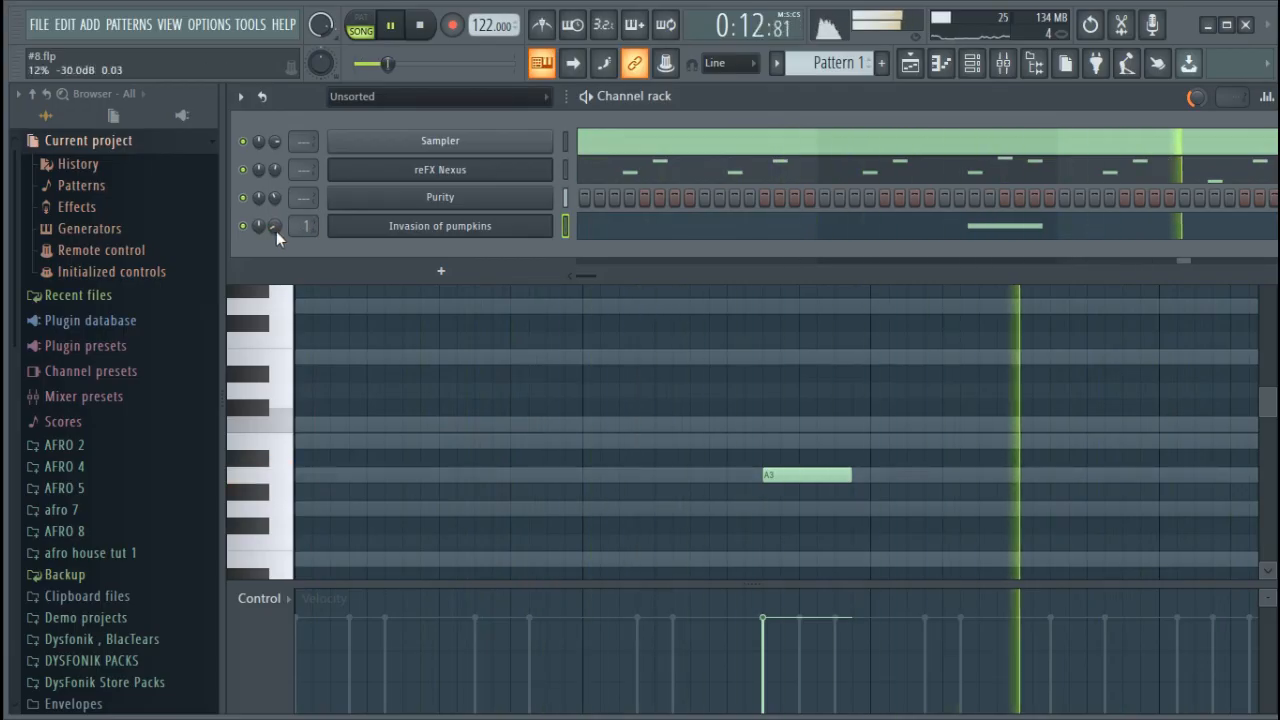
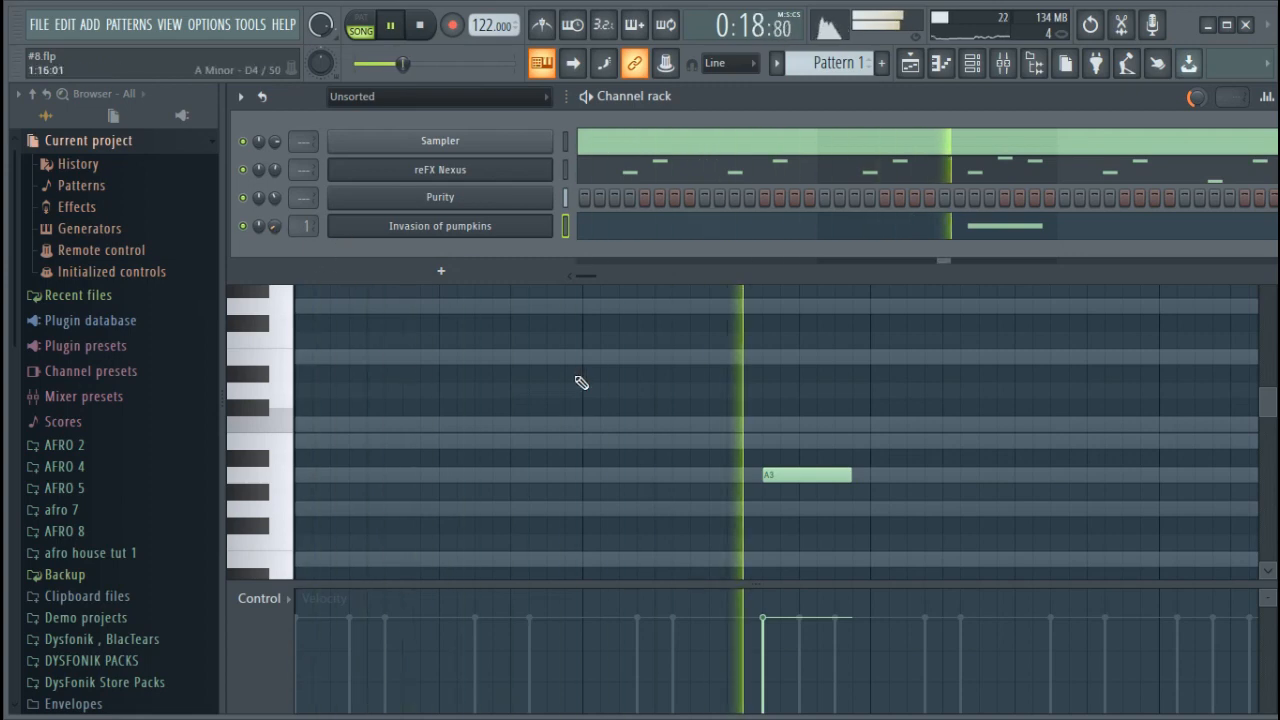
Stop playback, switch to the empty Pattern 3, and place it at bar 1 of playlist Track 1
key(space)
scroll(838, 68, down, 1)
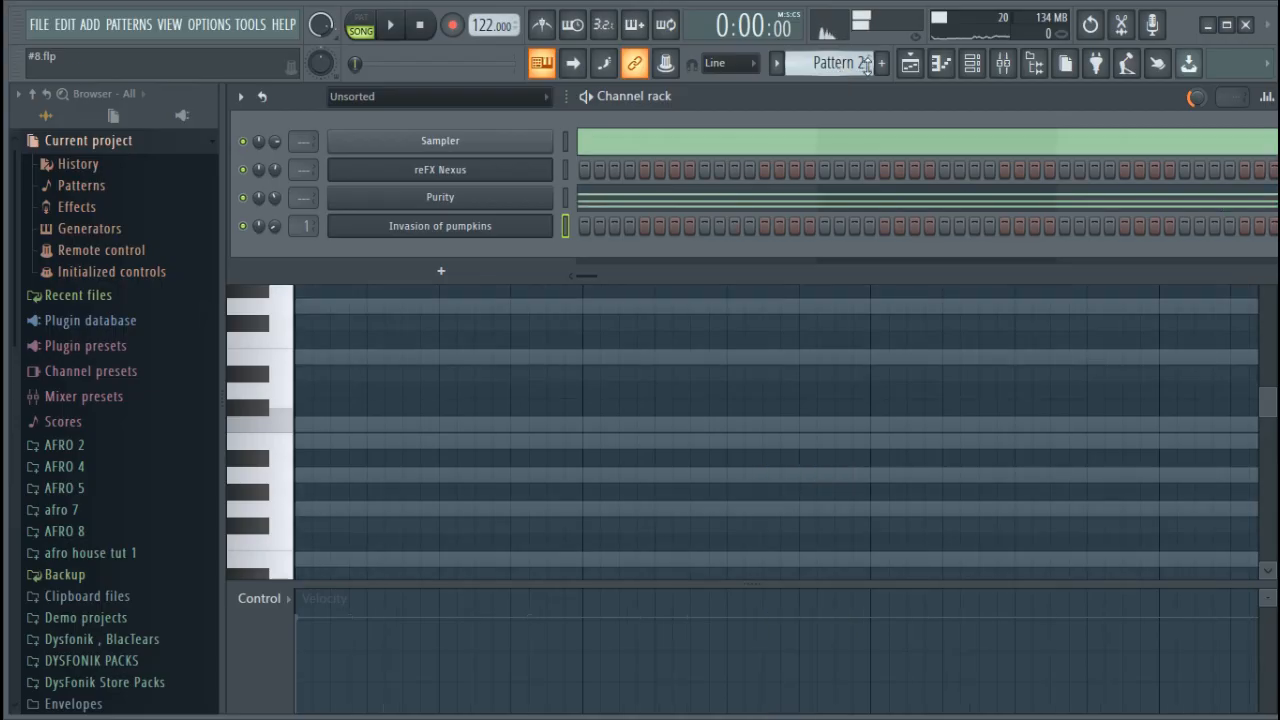
scroll(838, 68, down, 1)
click(909, 63)
click(508, 172)
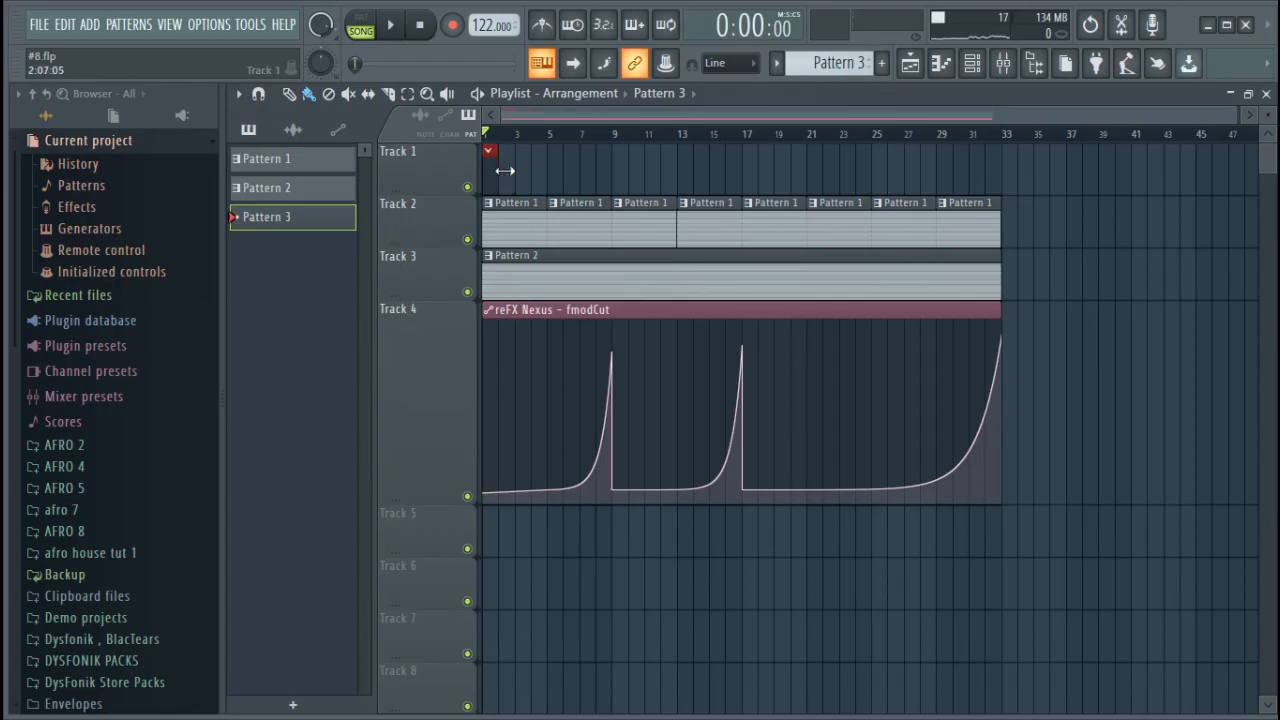
Repeat the one-bar Pattern 3 clip along Track 1 and reduce the height of Track 4
key(Down)
key(ctrl+z)
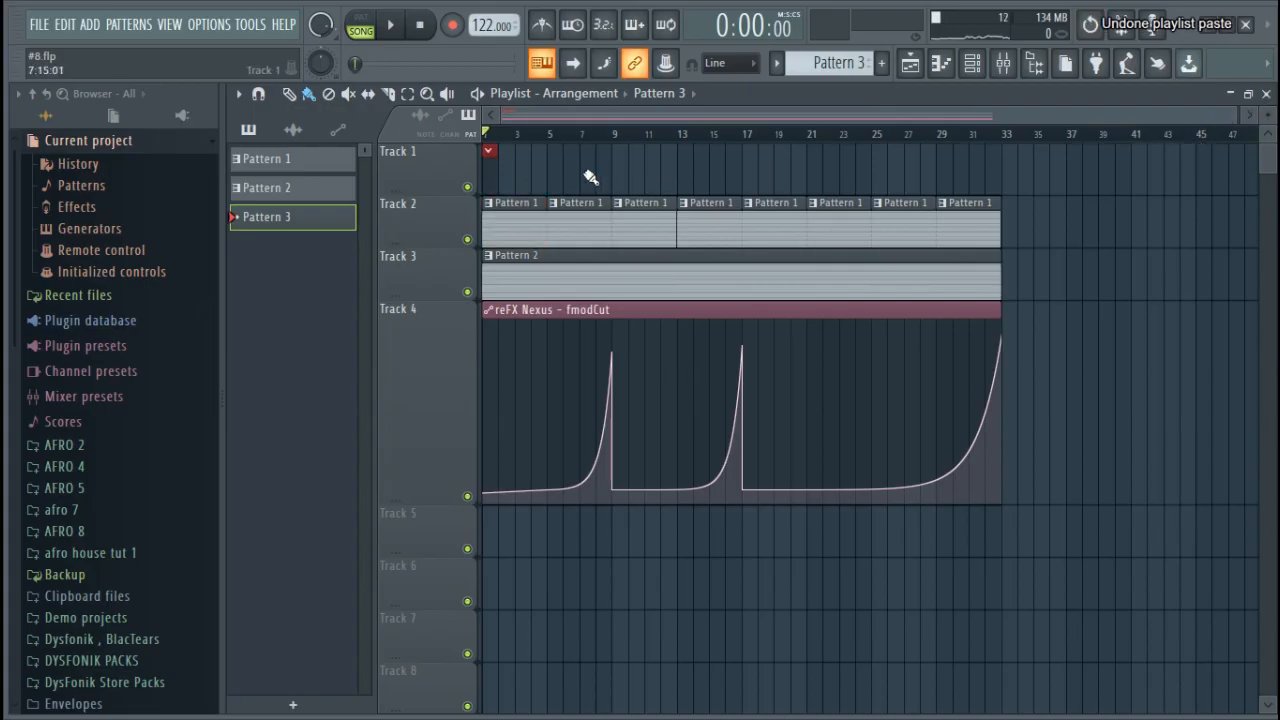
key(ctrl+b)
key(ctrl+b)
key(ctrl+b)
key(ctrl+b)
key(ctrl+b)
key(ctrl+b)
key(ctrl+b)
key(ctrl+b)
key(ctrl+b)
key(ctrl+b)
key(ctrl+b)
key(ctrl+b)
key(ctrl+b)
key(ctrl+b)
key(ctrl+b)
key(ctrl+b)
key(ctrl+b)
key(ctrl+b)
key(ctrl+b)
key(ctrl+b)
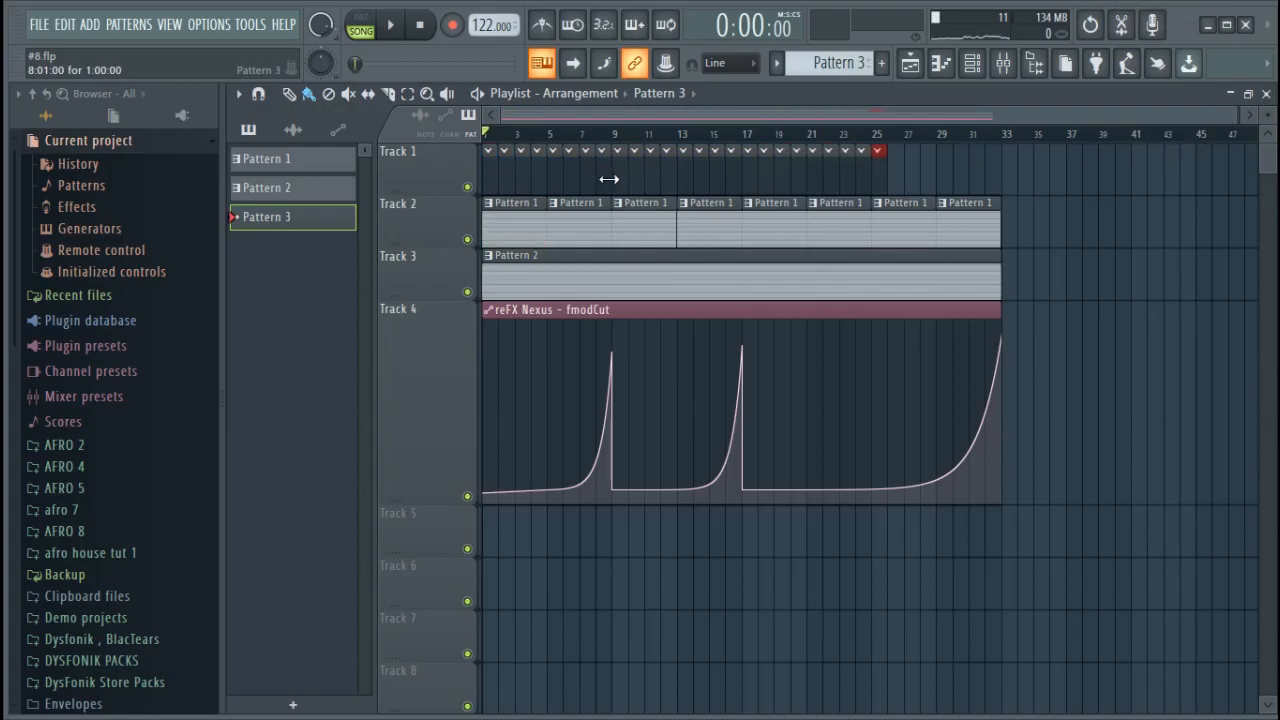
drag(437, 497, 447, 350)
Add the Afro_Brotherz kick_8_afro sample from the AFRO 8 folder as a new channel and fill every 4 steps
click(972, 63)
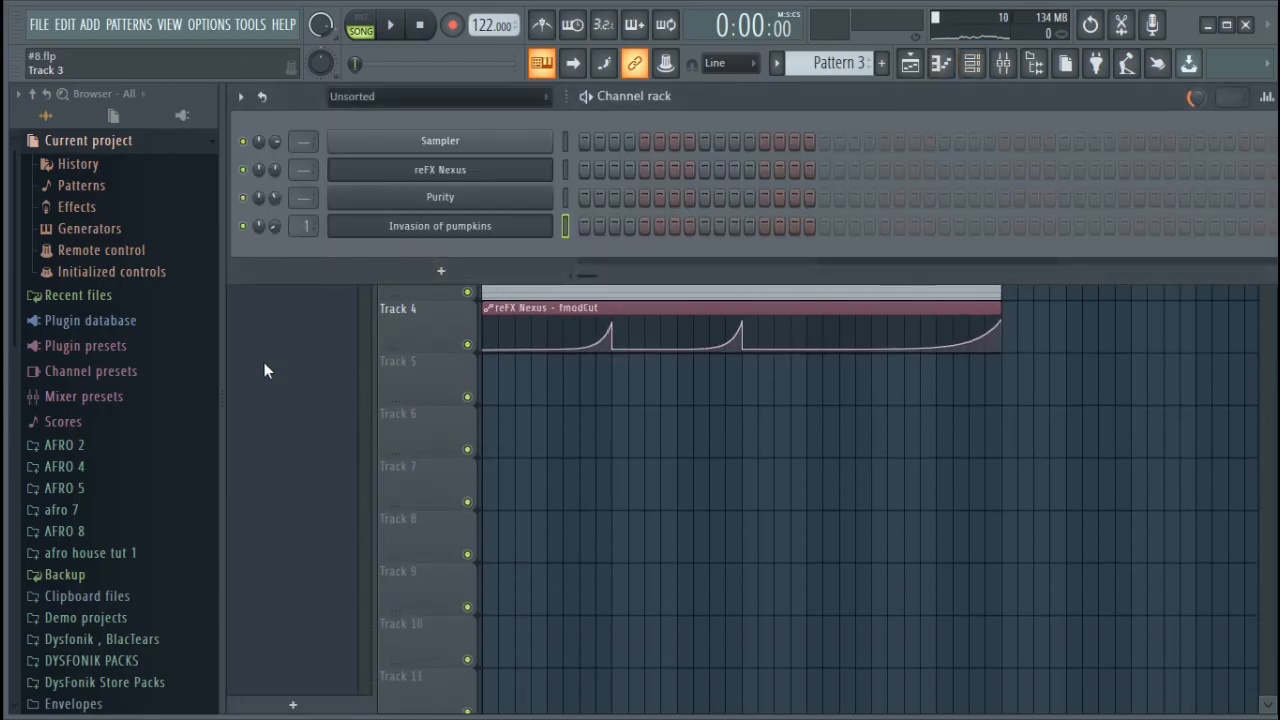
click(88, 532)
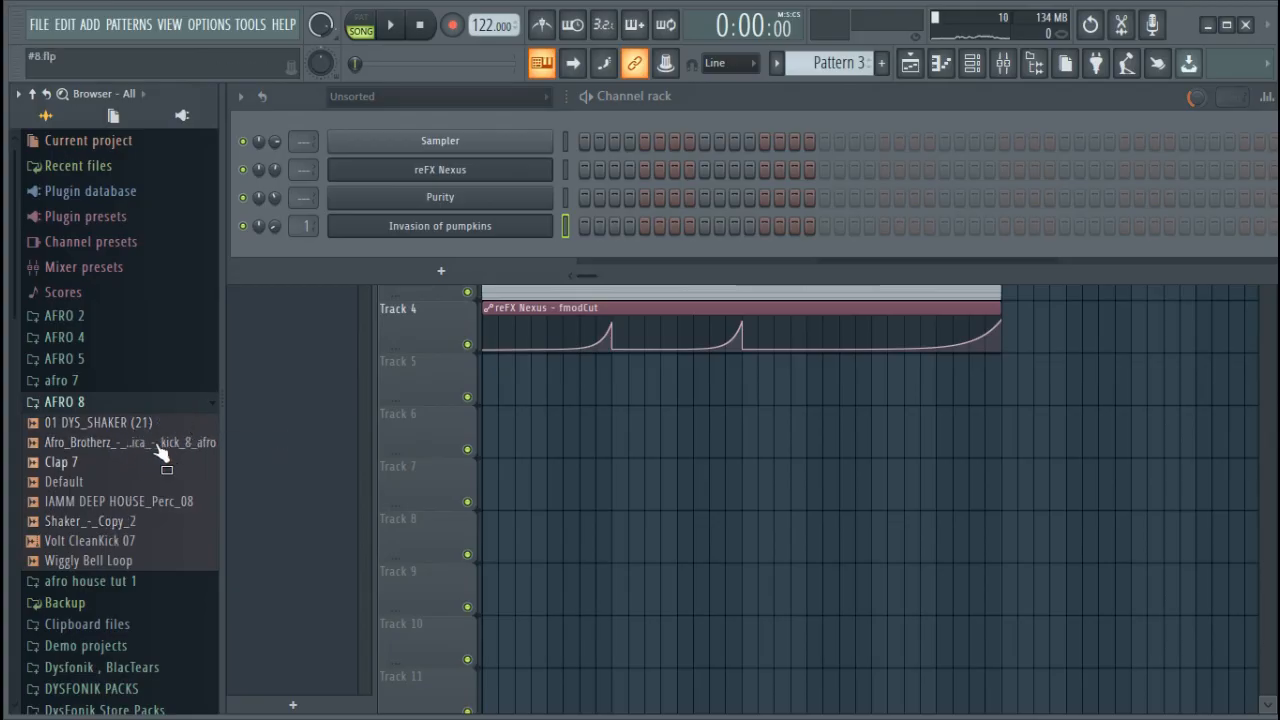
drag(160, 452, 558, 258)
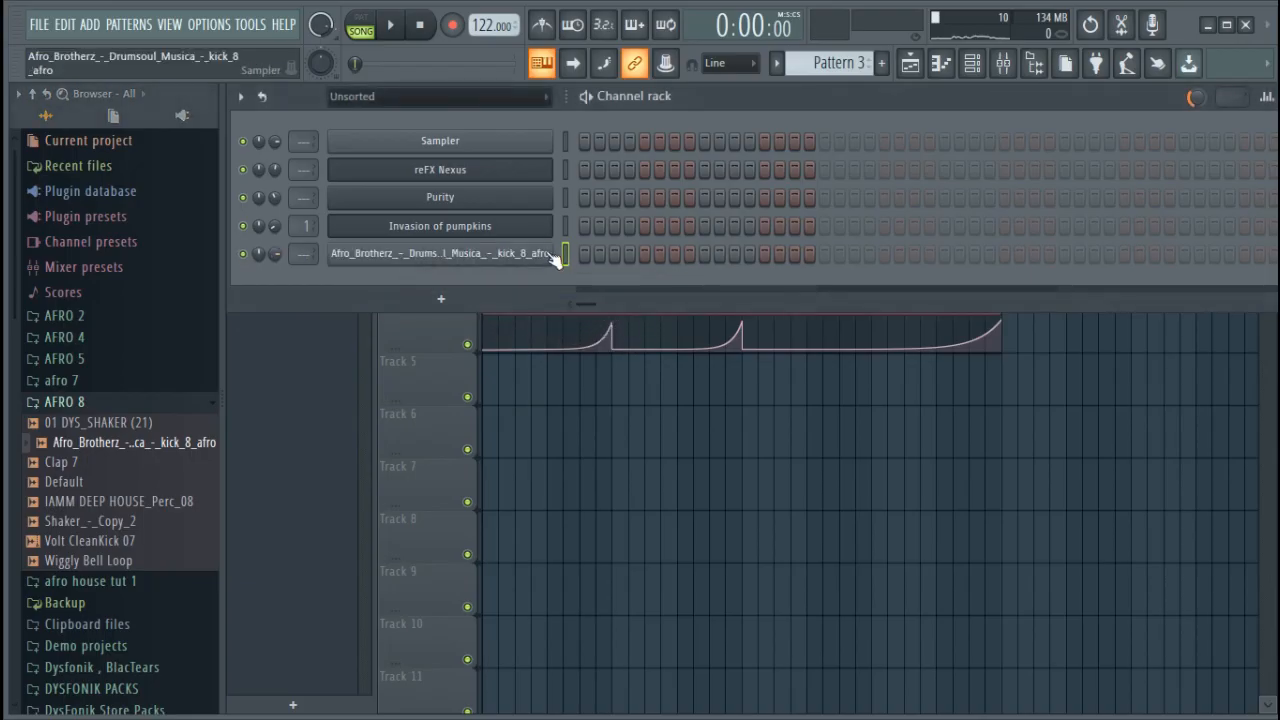
right_click(541, 253)
click(789, 335)
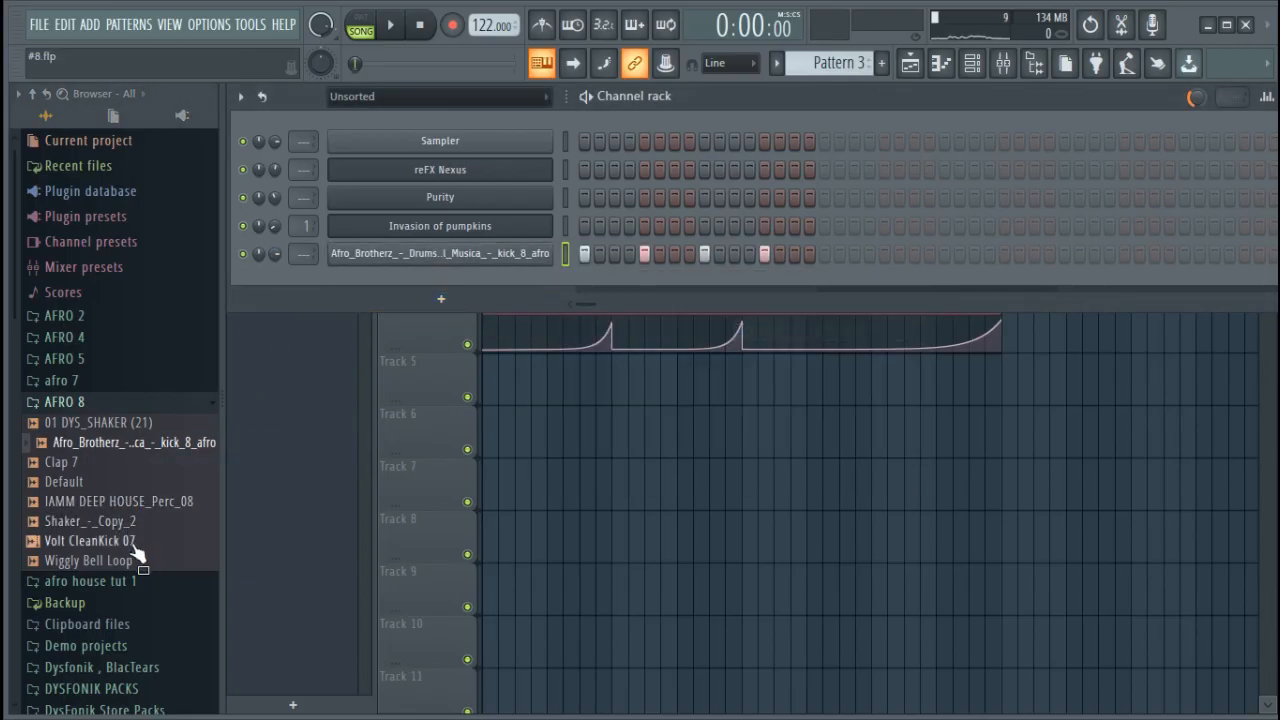
Add the Volt CleanKick 07 sample as a new channel and fill every 4 steps
drag(133, 552, 493, 287)
right_click(553, 274)
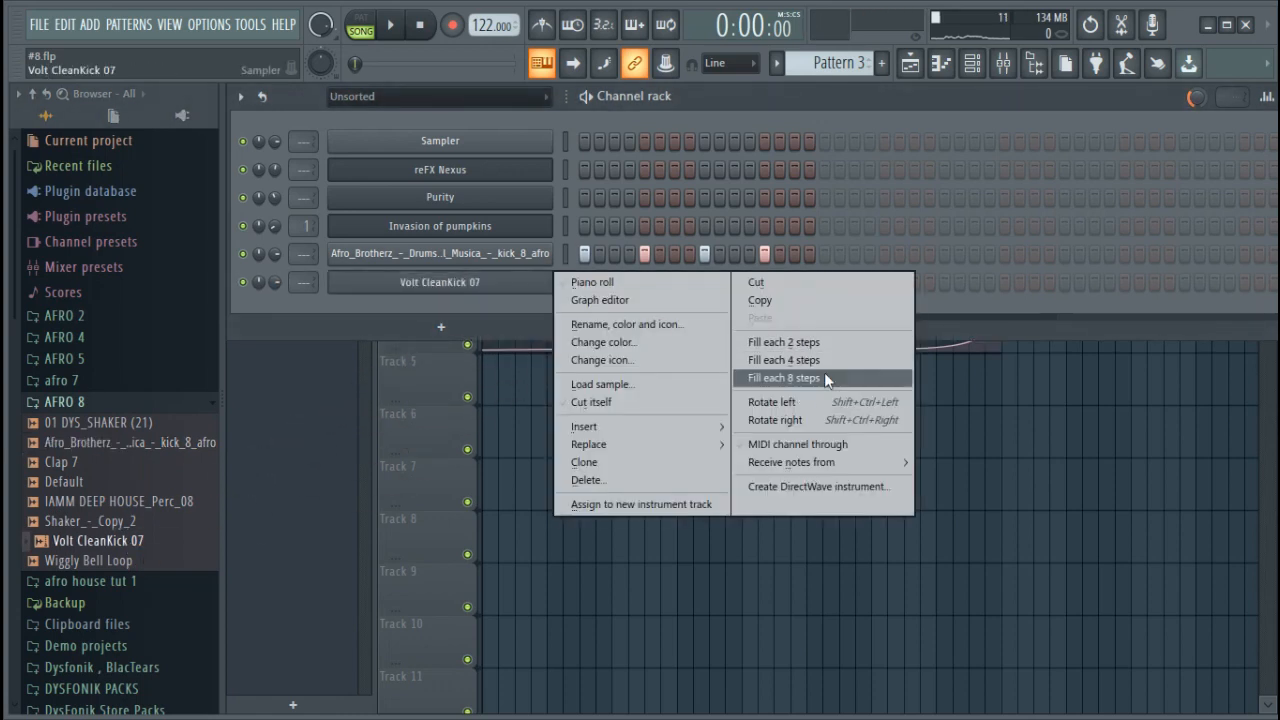
click(785, 360)
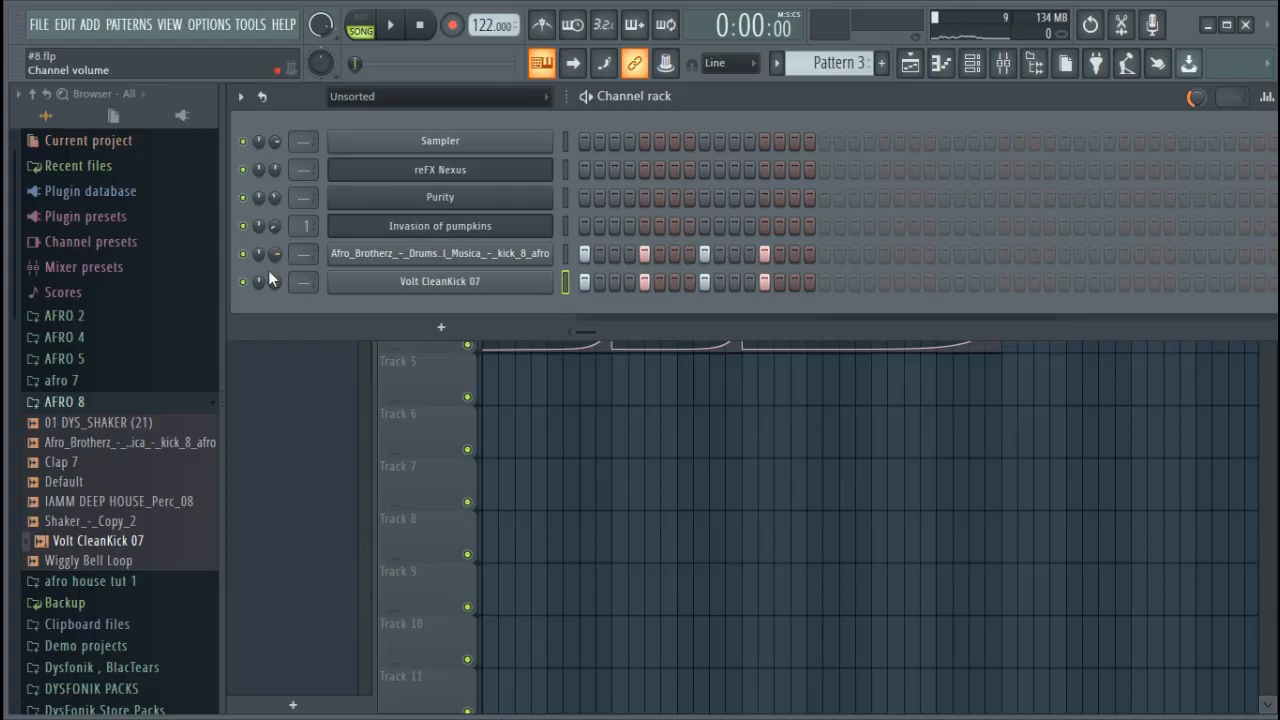
Route Volt CleanKick 07 to free mixer track 2 and load Maximus there with the dys kick 5 preset
click(445, 288)
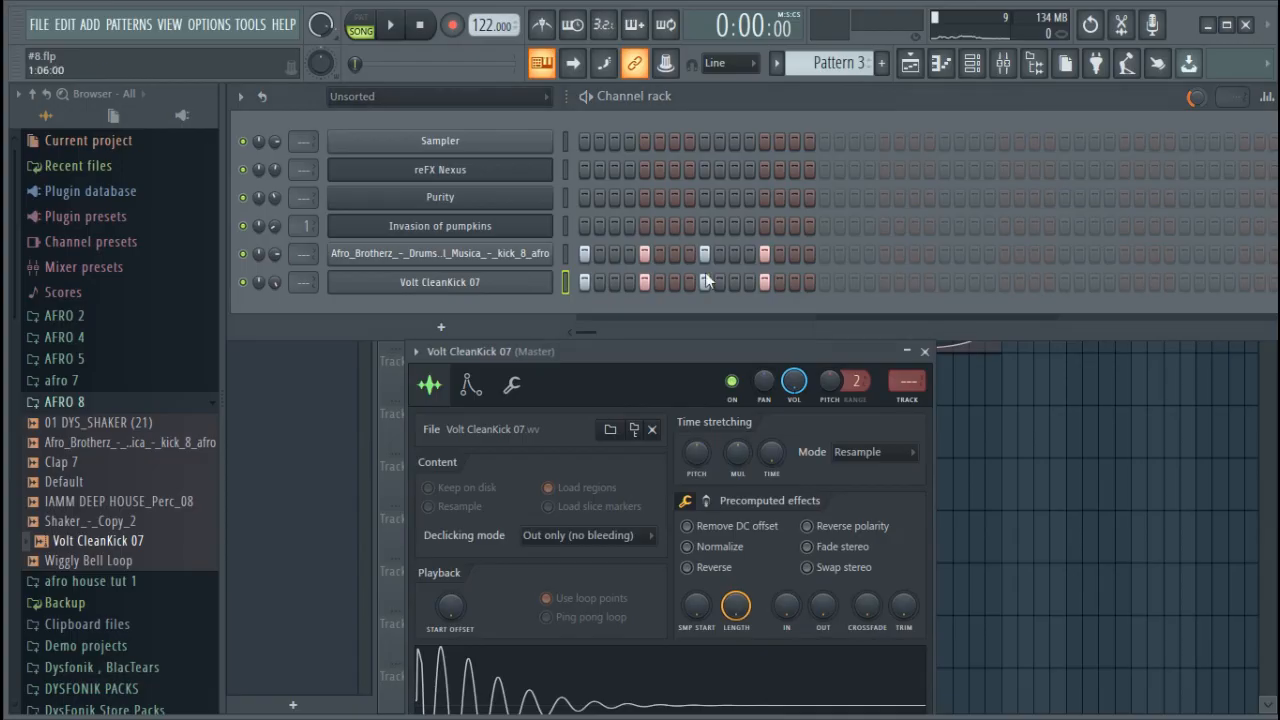
click(928, 405)
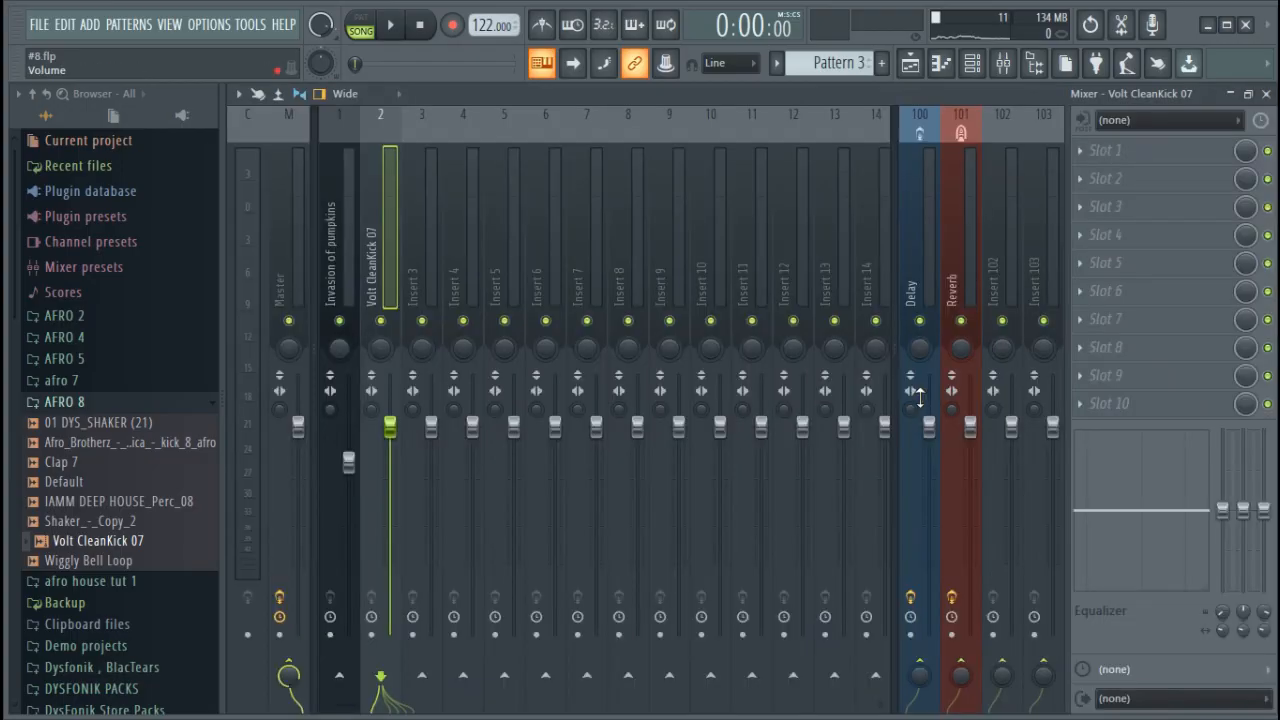
click(1143, 150)
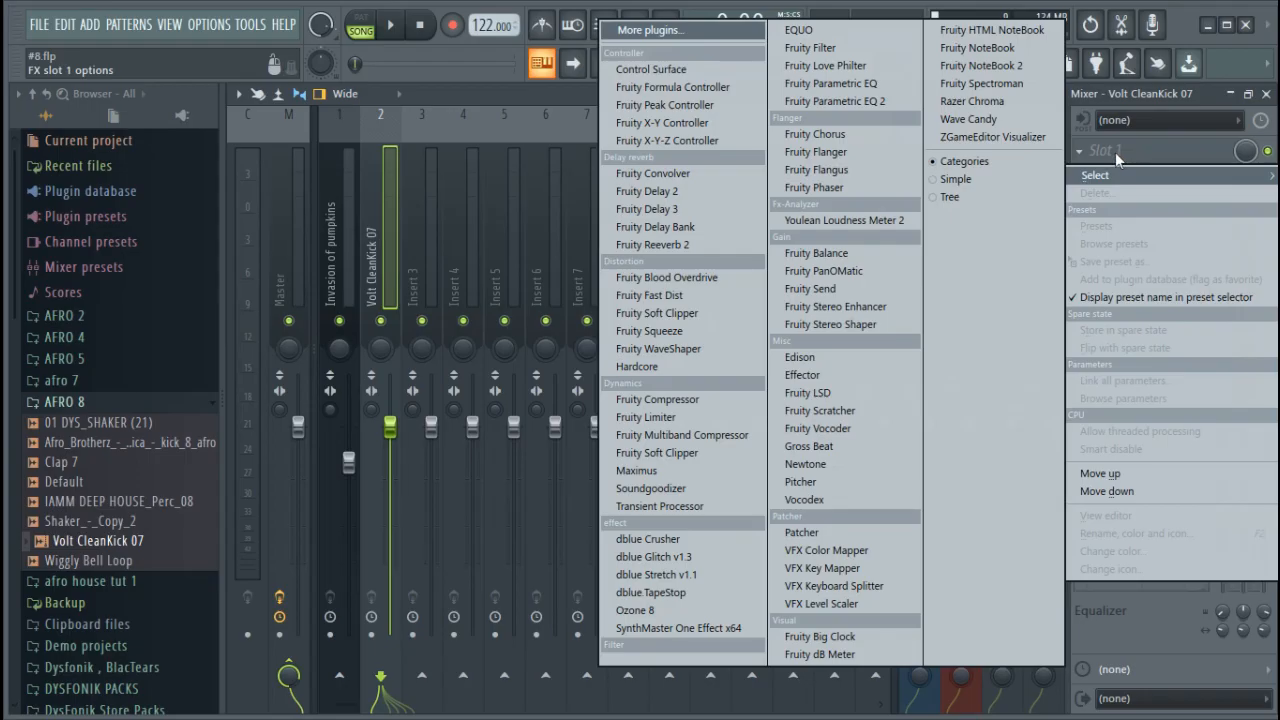
click(706, 473)
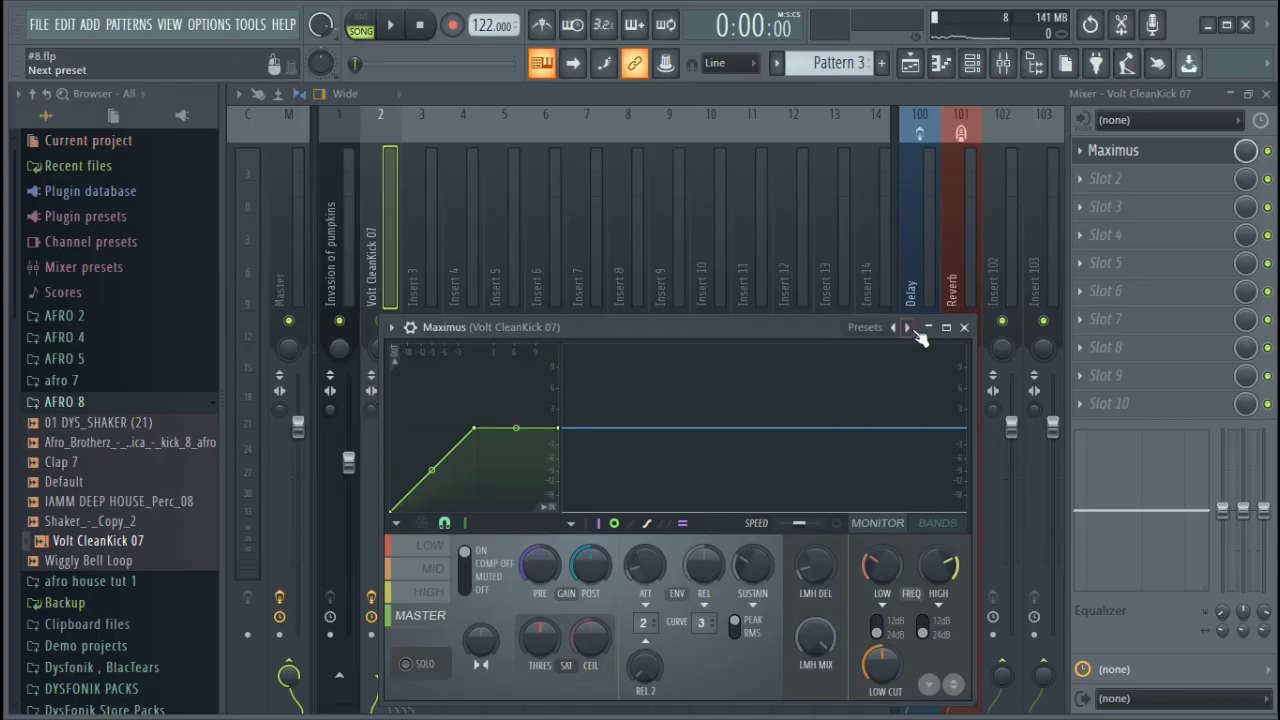
click(910, 328)
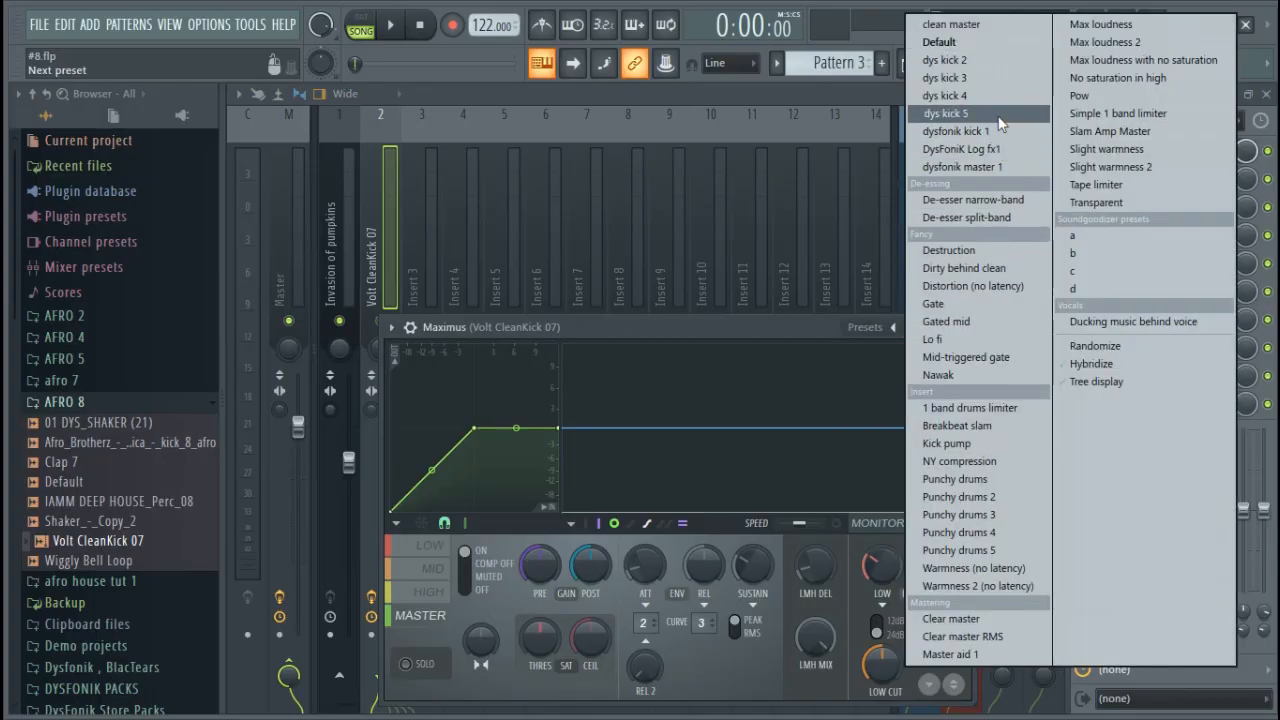
click(950, 113)
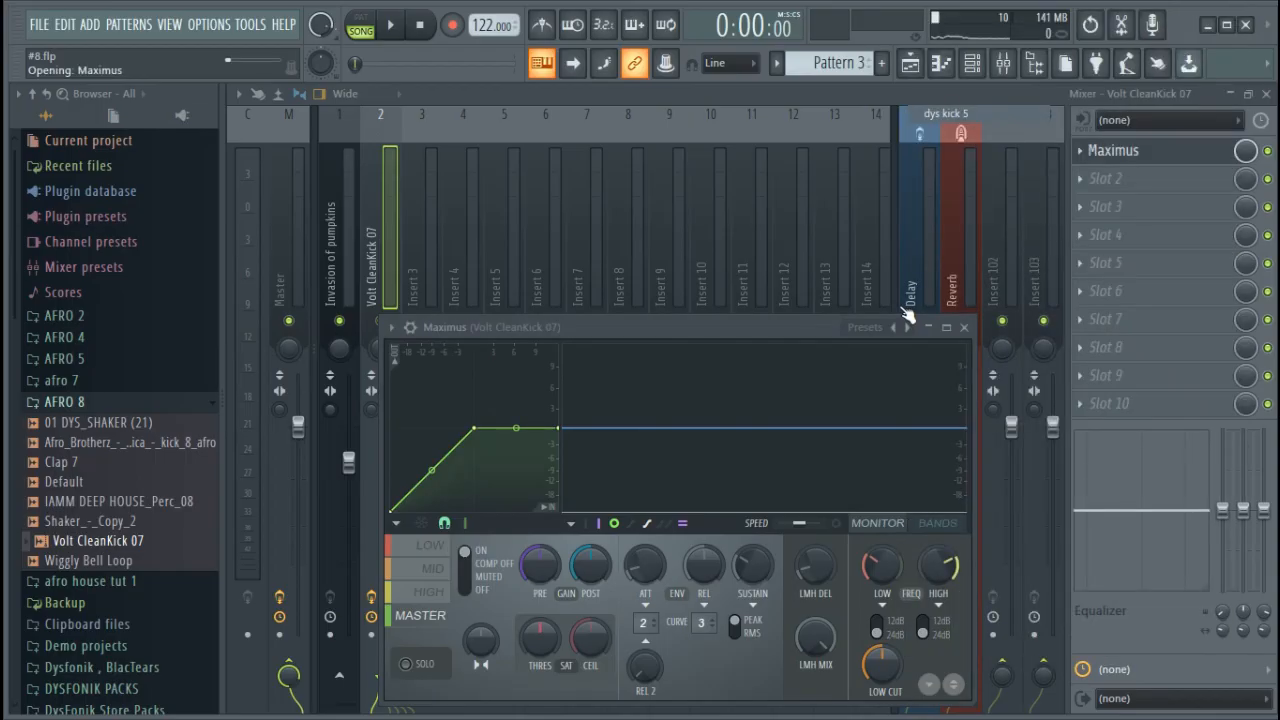
click(972, 328)
Lower the Afro_Brotherz kick channel's volume slightly in the channel rack while auditioning the song
click(972, 66)
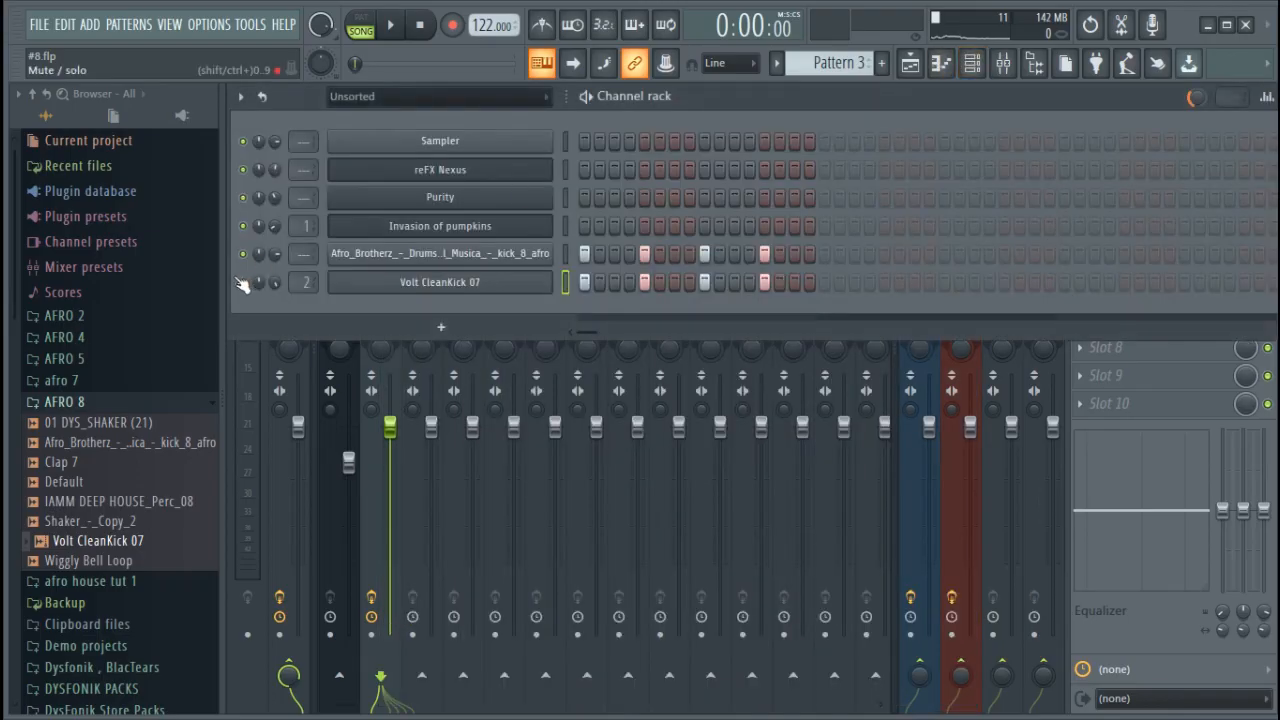
key(space)
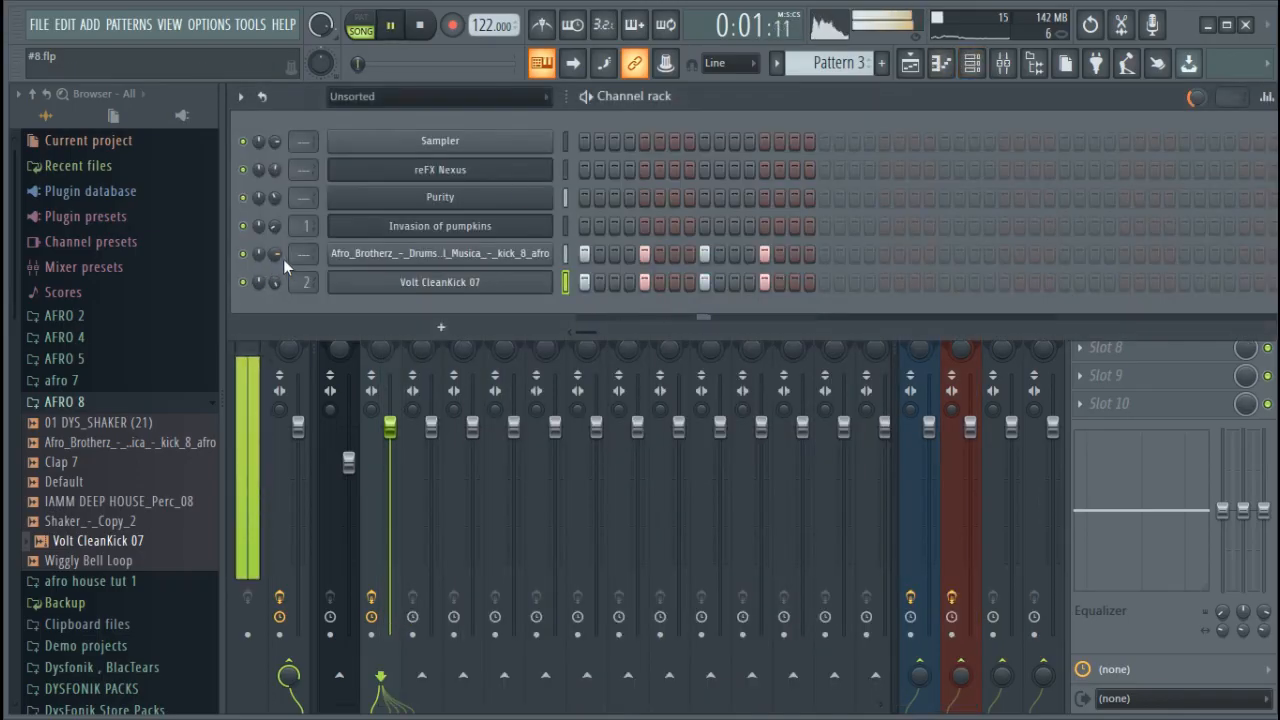
drag(277, 254, 277, 262)
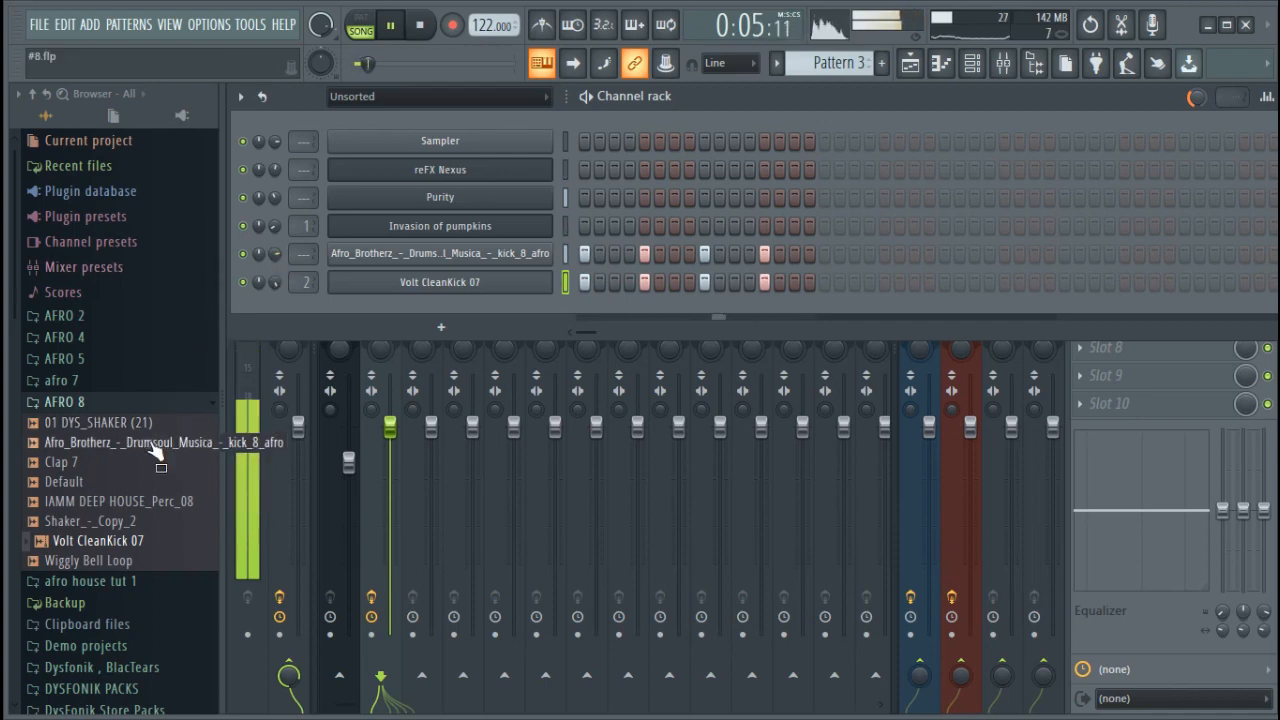
key(space)
Add IAMM DEEP HOUSE_Perc_08 as a channel with all 16 steps filled and set its volume to about 28%
drag(100, 503, 806, 319)
key(space)
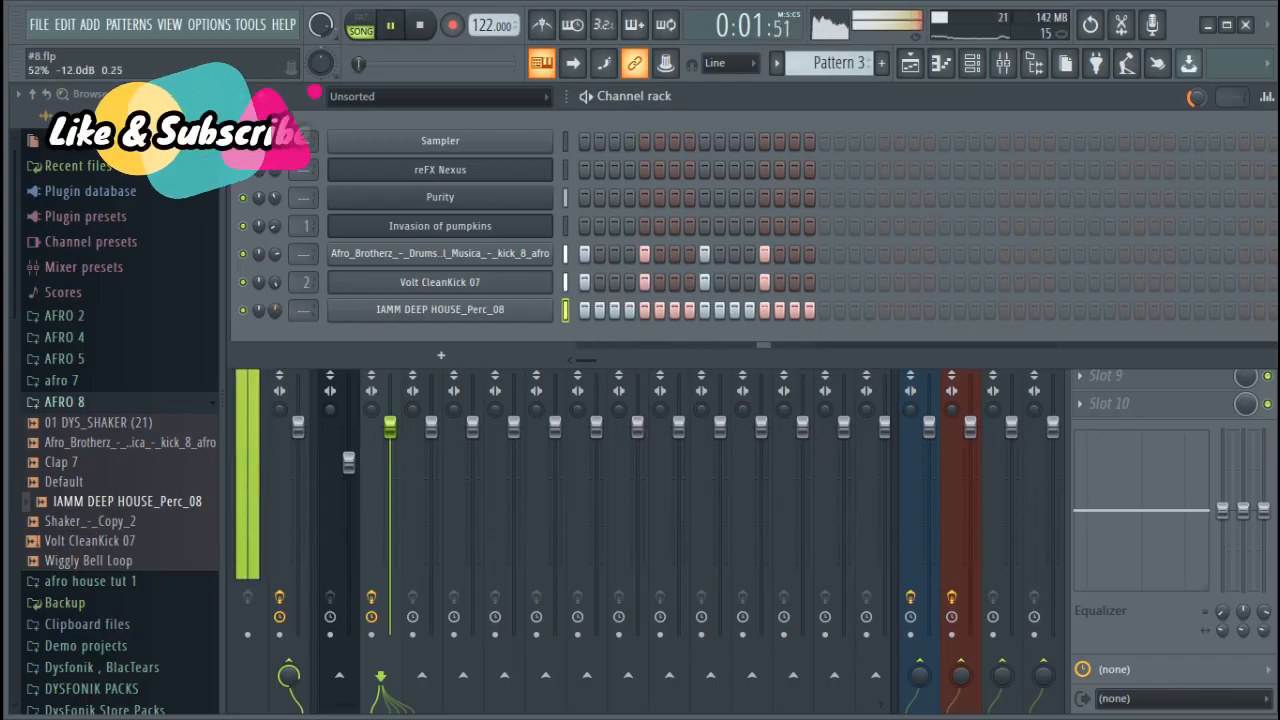
drag(277, 311, 277, 345)
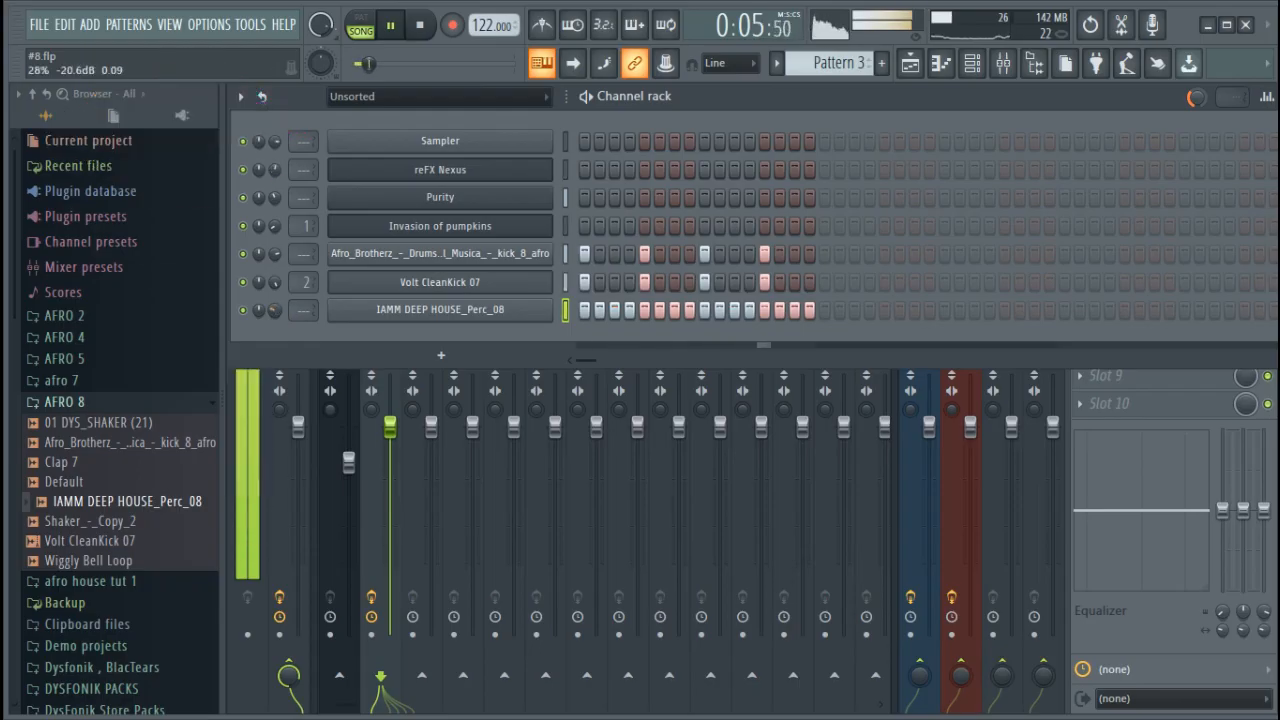
Route the IAMM DEEP HOUSE_Perc_08 channel to free mixer track 3 and return to the channel rack
click(378, 317)
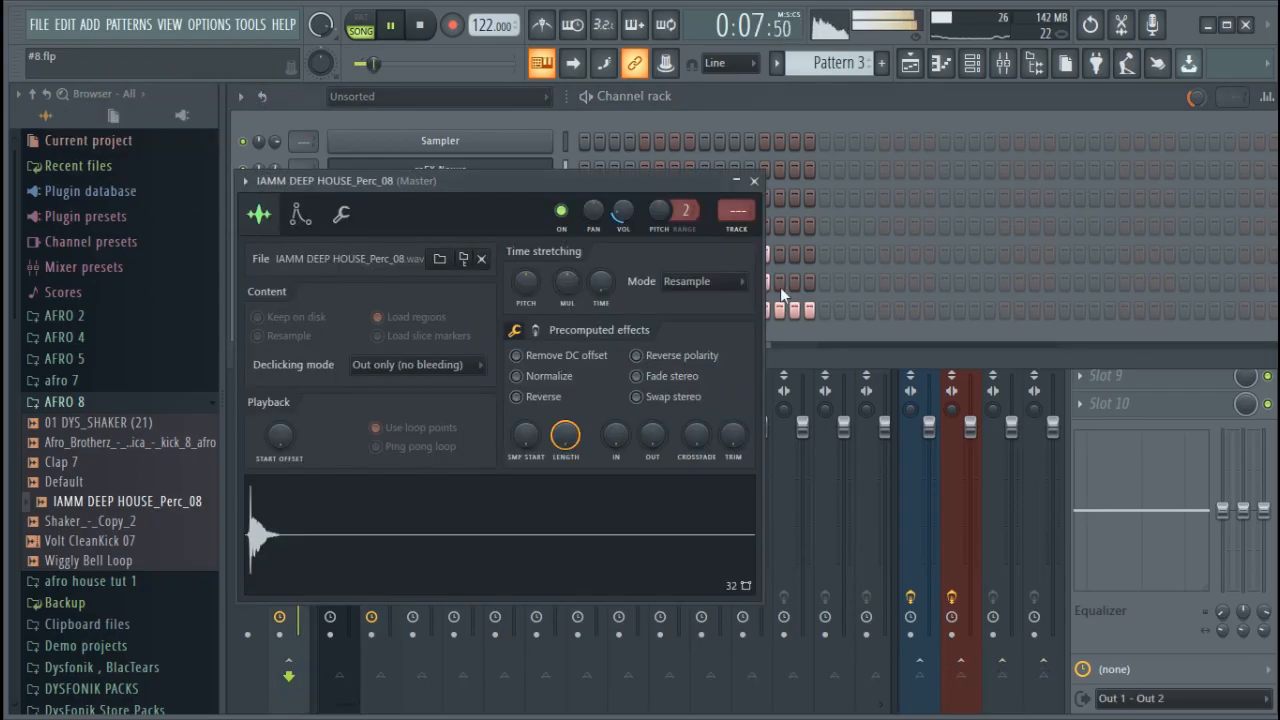
click(752, 233)
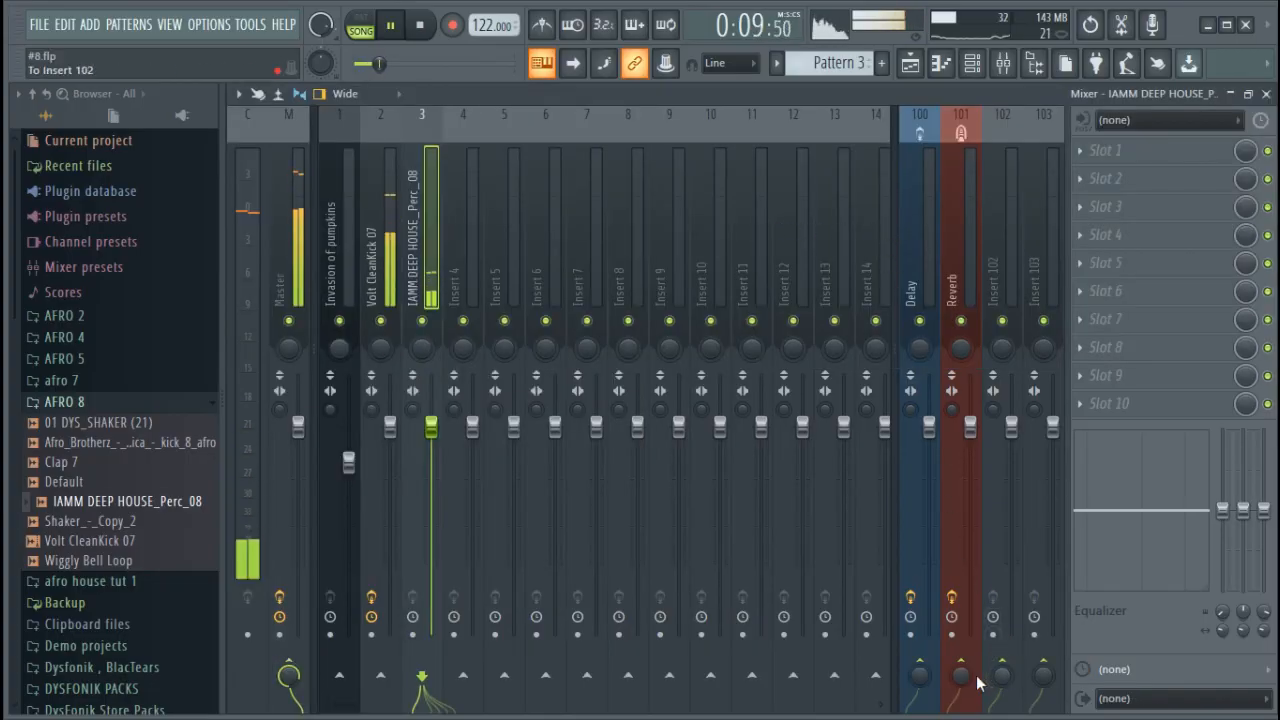
click(972, 66)
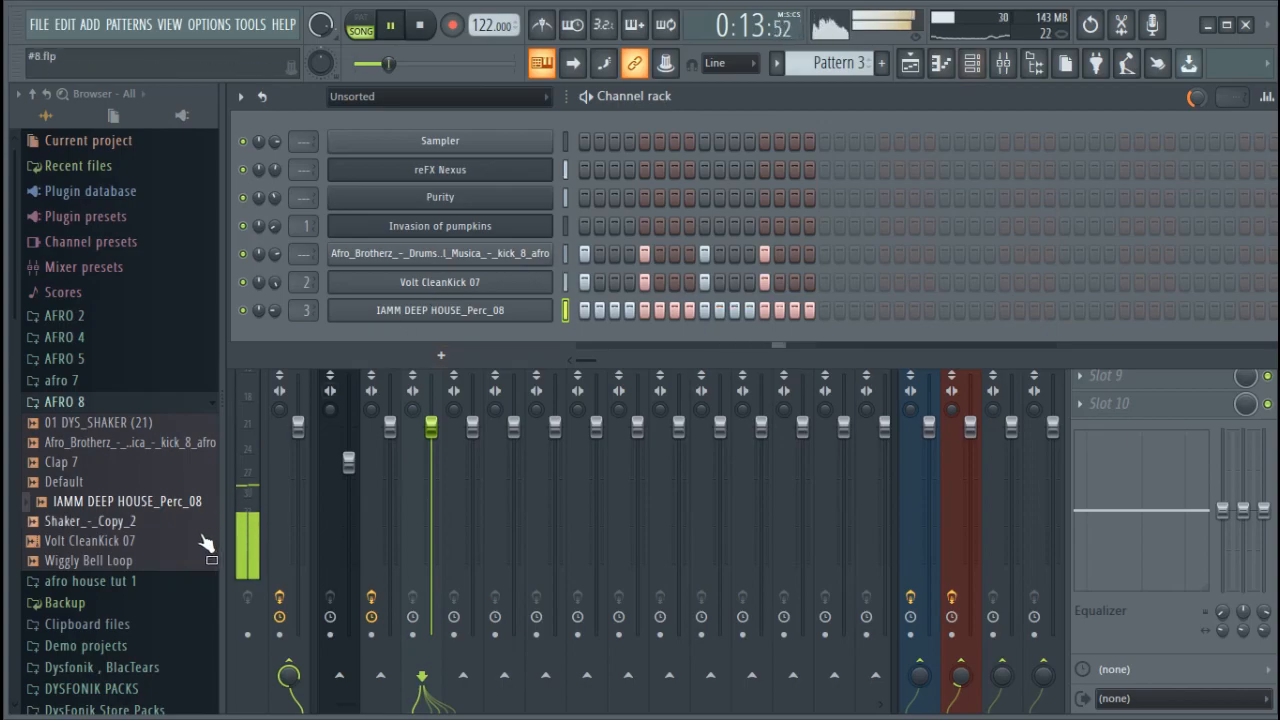
drag(109, 521, 429, 330)
right_click(455, 338)
click(500, 540)
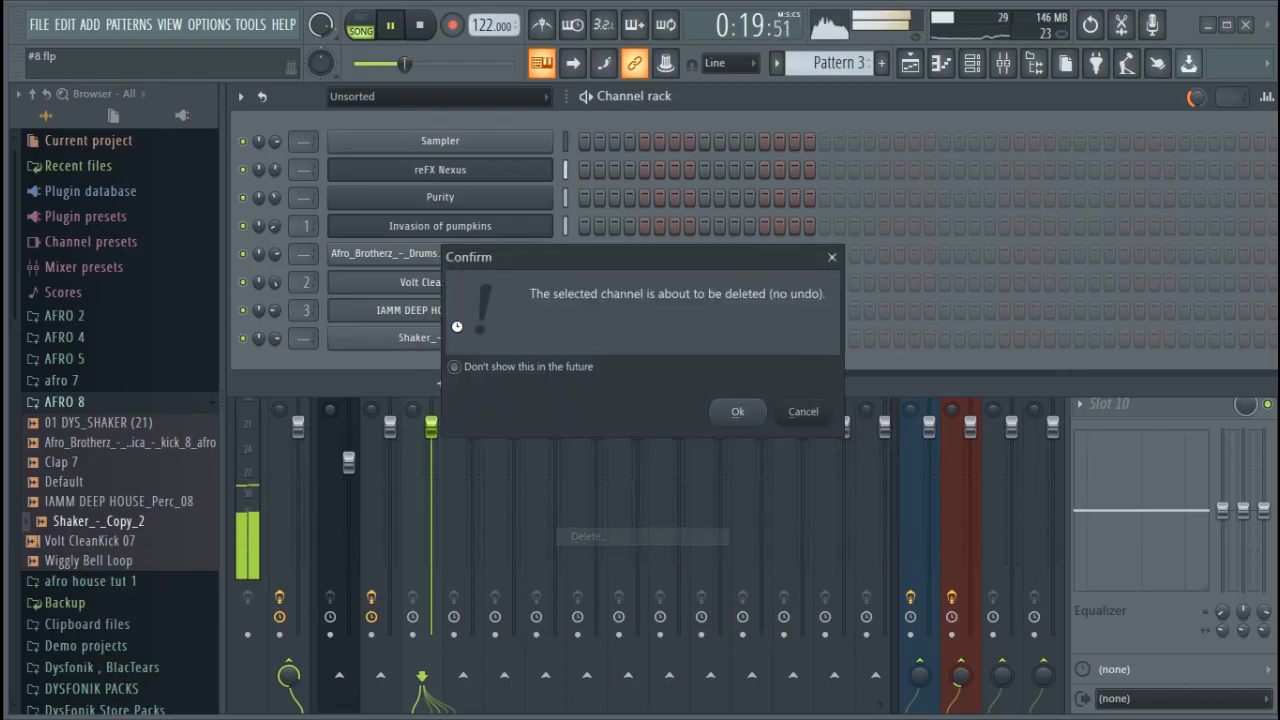
click(734, 409)
Add 01 DYS_SHAKER (21) as a channel at about 49% volume, with hits every 4 steps shifted to start on step 3
drag(70, 422, 466, 338)
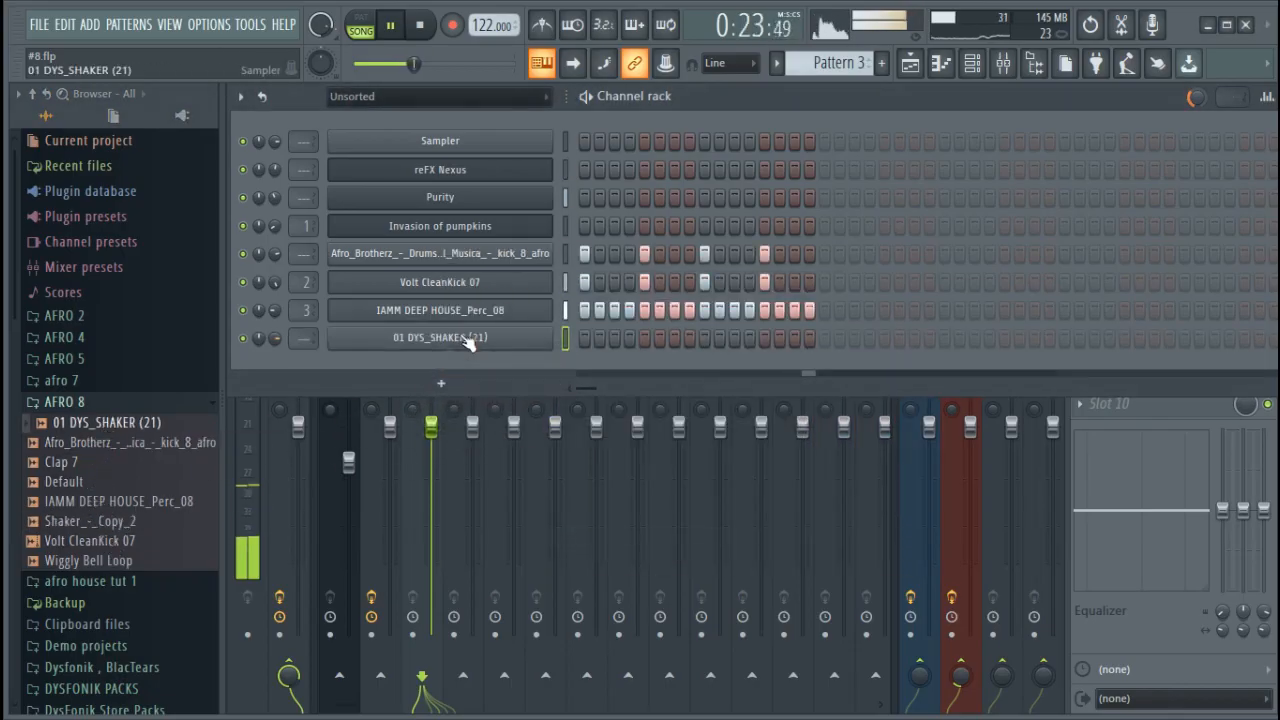
right_click(545, 338)
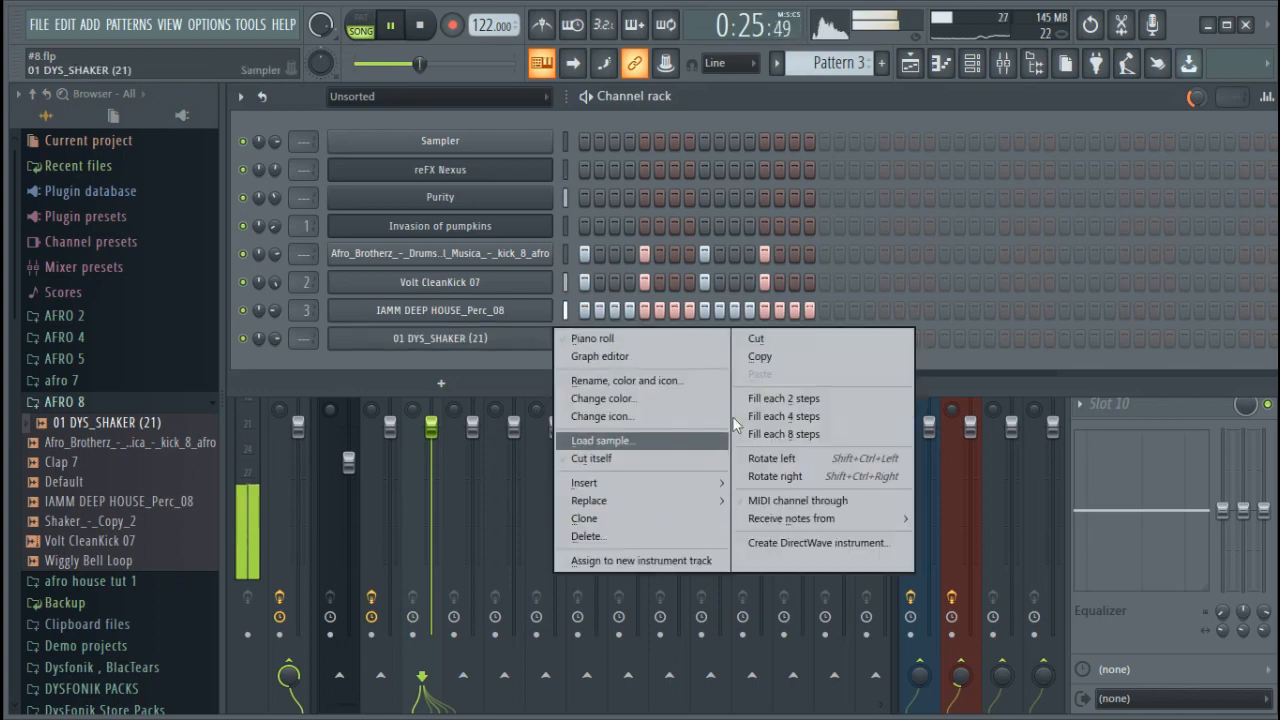
click(757, 417)
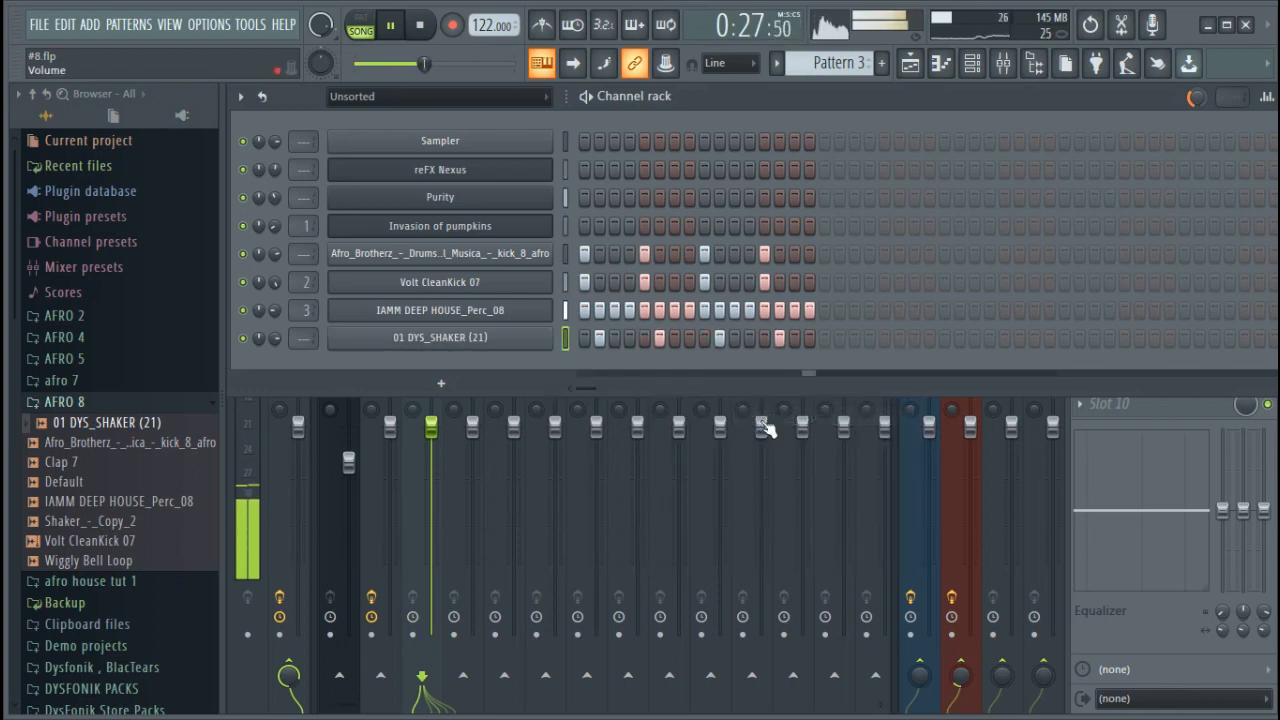
key(ctrl+shift+Right)
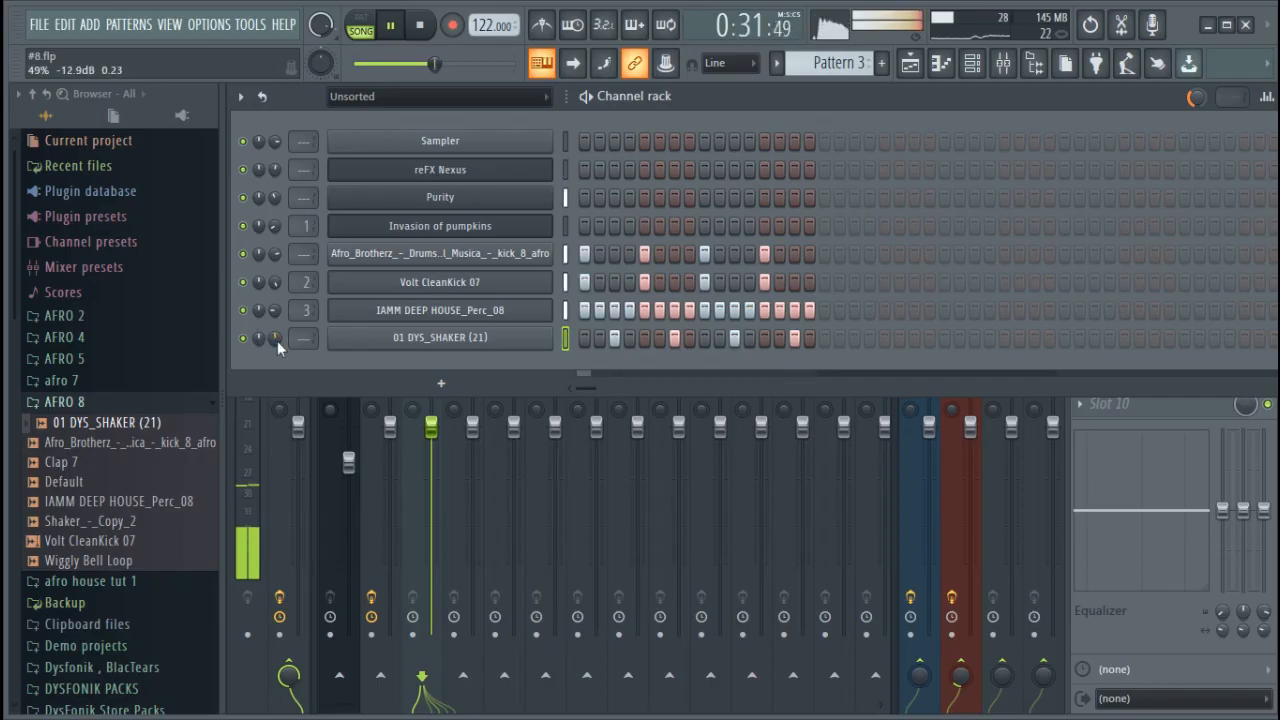
Route the 01 DYS_SHAKER (21) channel to free mixer track 4 and return to the channel rack
right_click(478, 342)
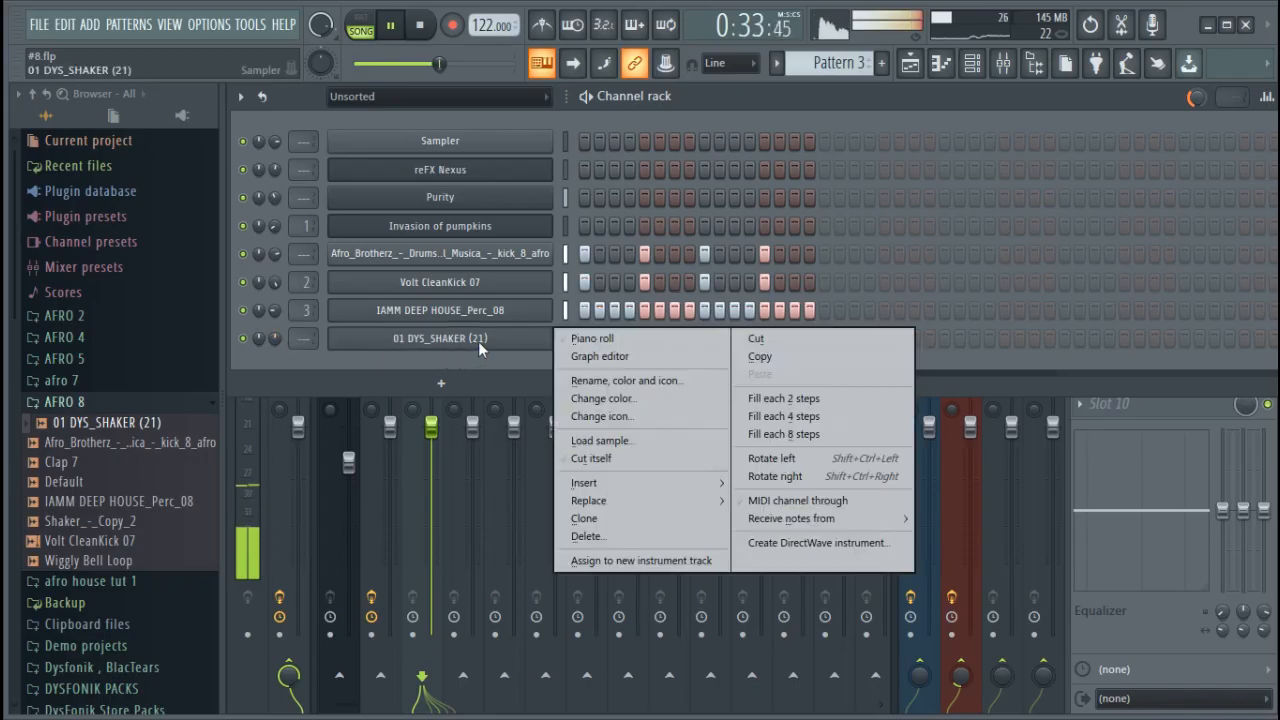
click(540, 340)
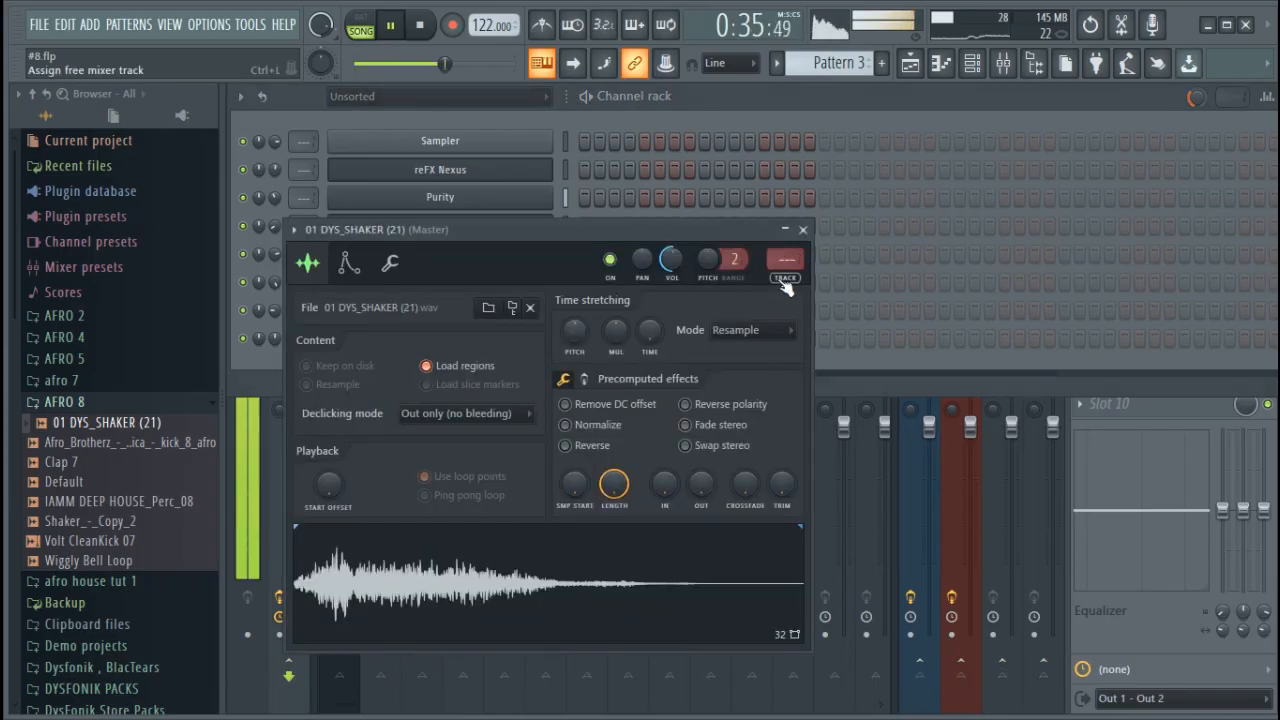
click(784, 283)
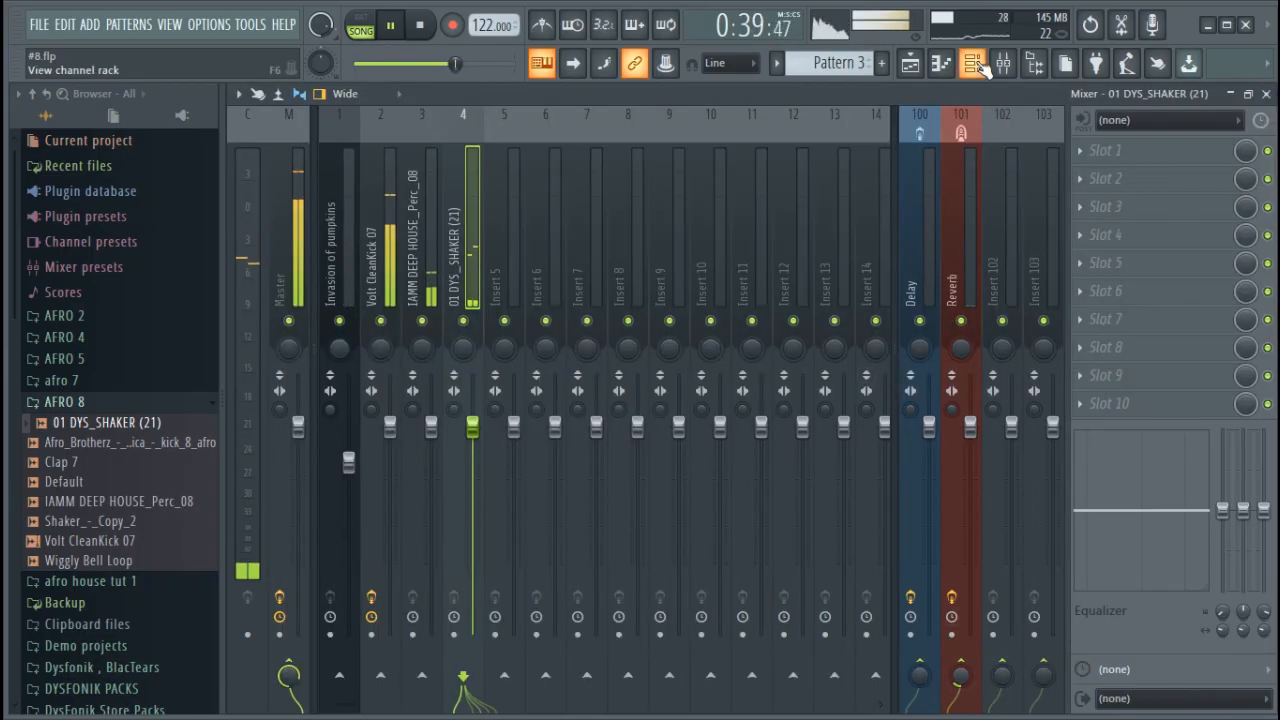
click(977, 63)
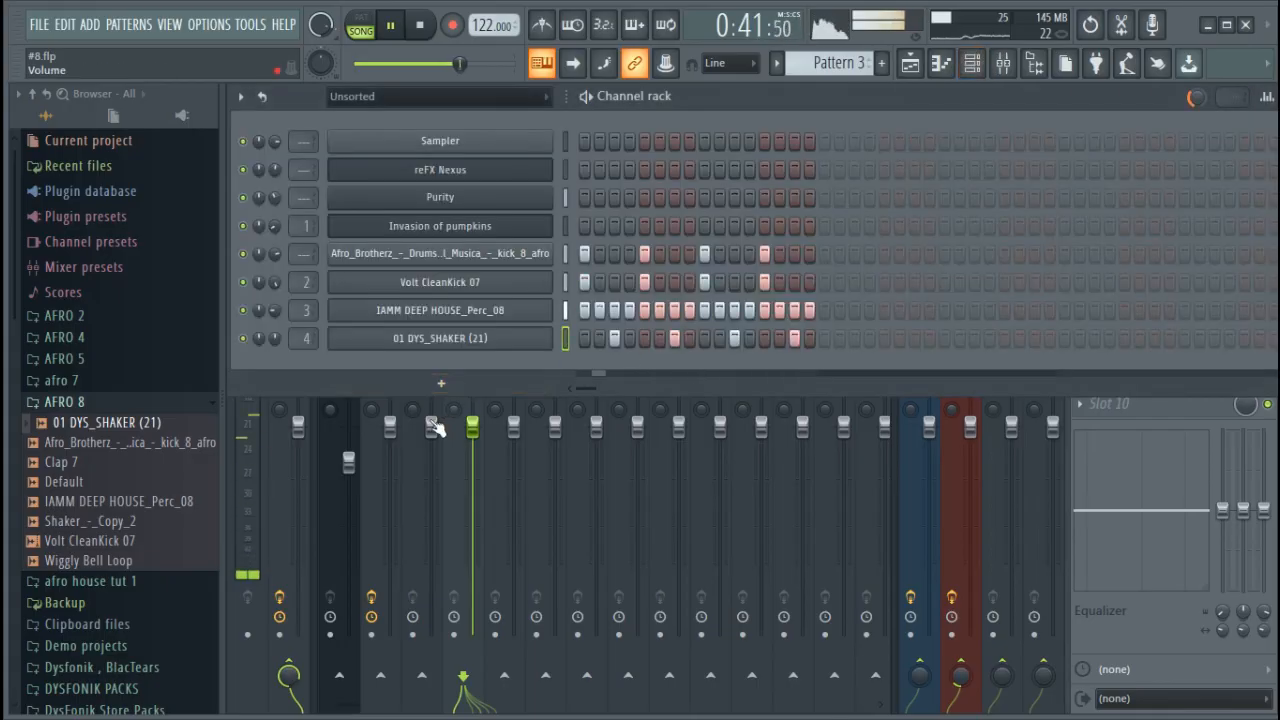
Add the Clap 7 sample from the AFRO 8 folder as a new channel in the rack
click(90, 540)
drag(88, 462, 348, 380)
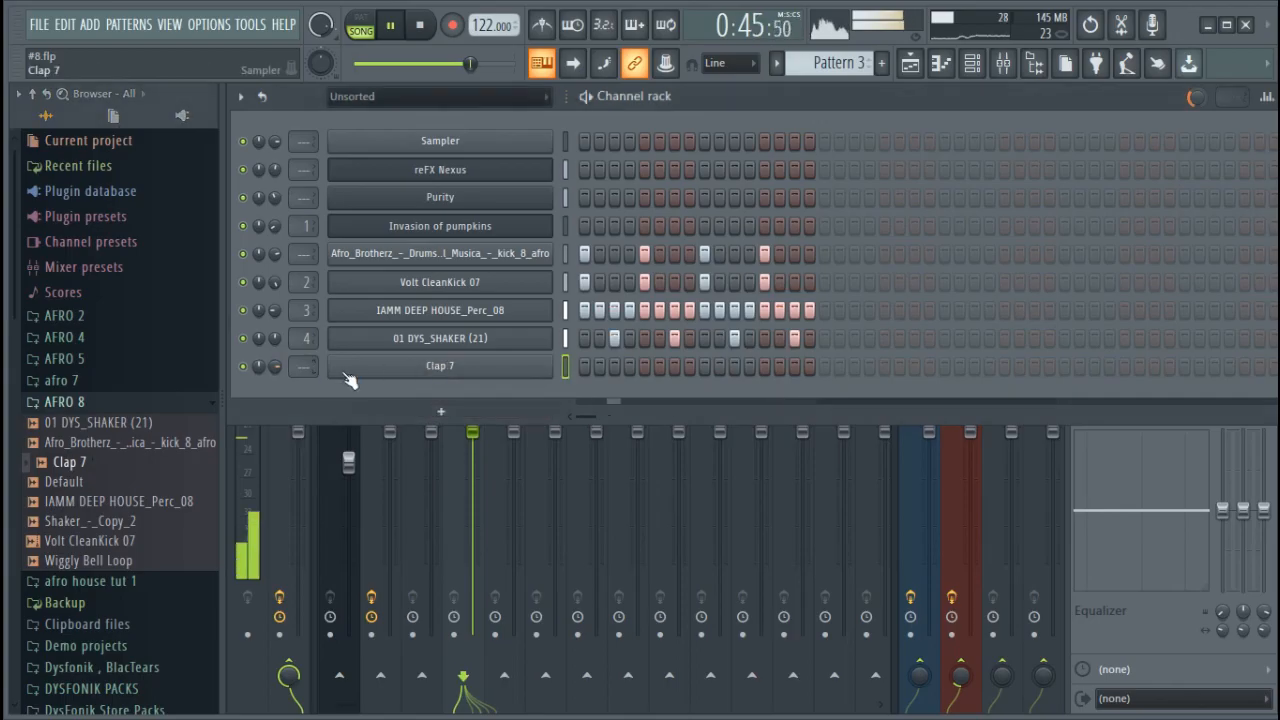
click(614, 366)
click(675, 366)
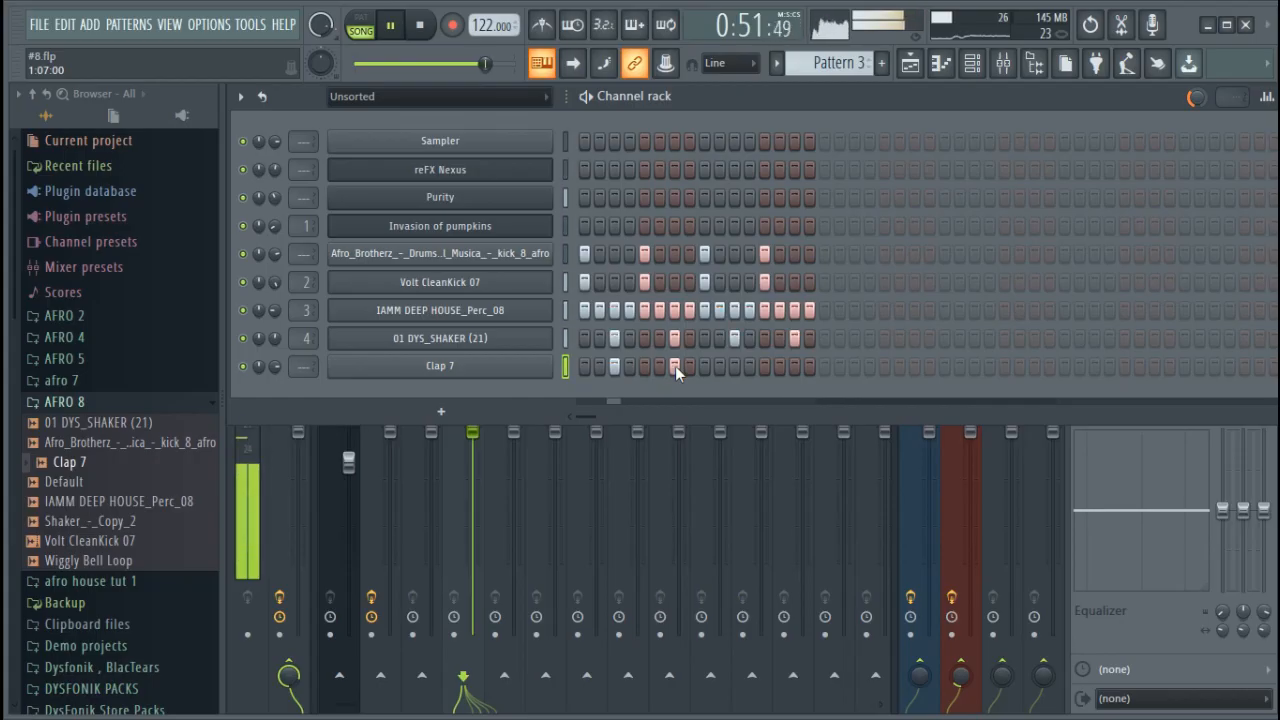
click(737, 368)
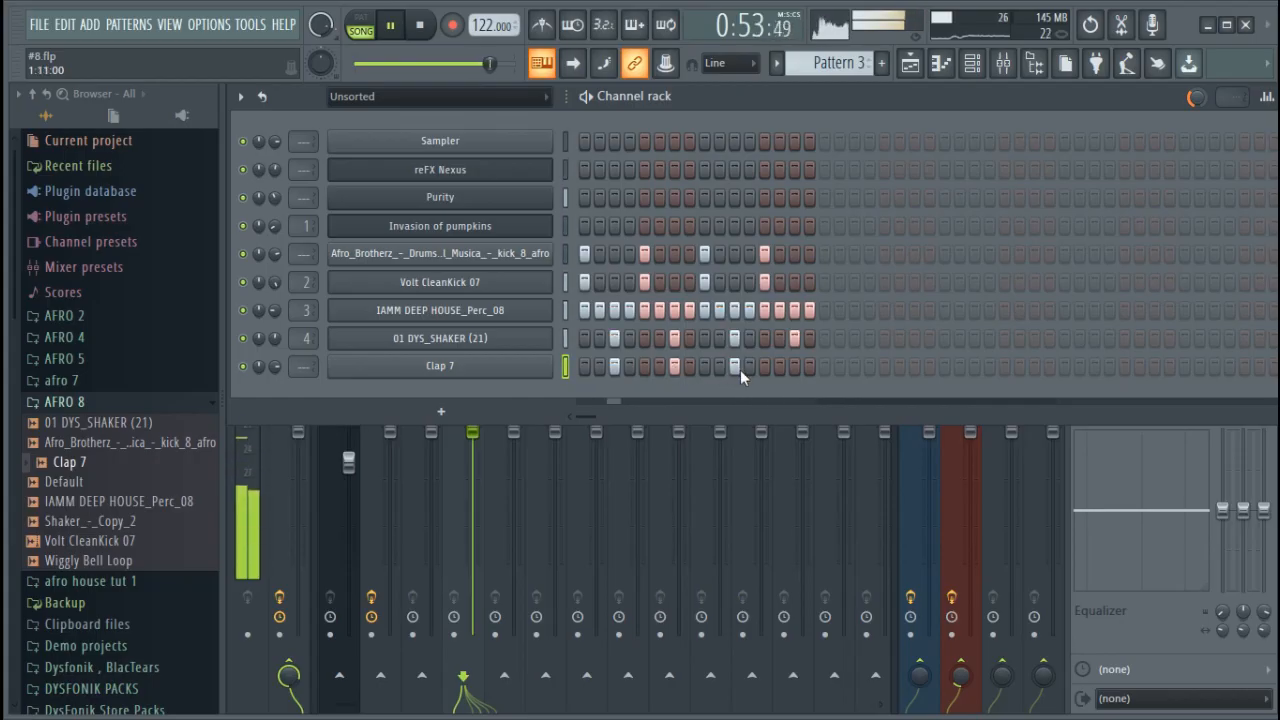
right_click(735, 367)
right_click(675, 367)
right_click(615, 367)
Program the Clap 7 channel with hits on steps 1, 4, 7 and 10
click(585, 366)
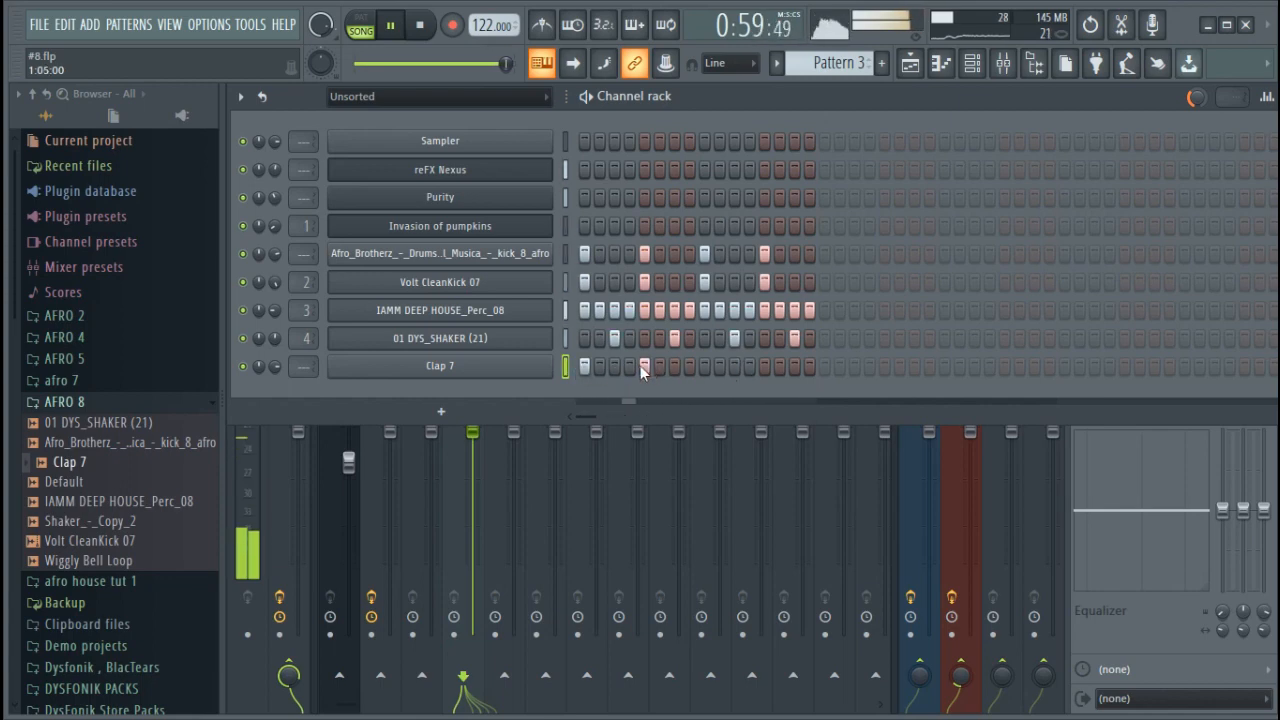
click(630, 366)
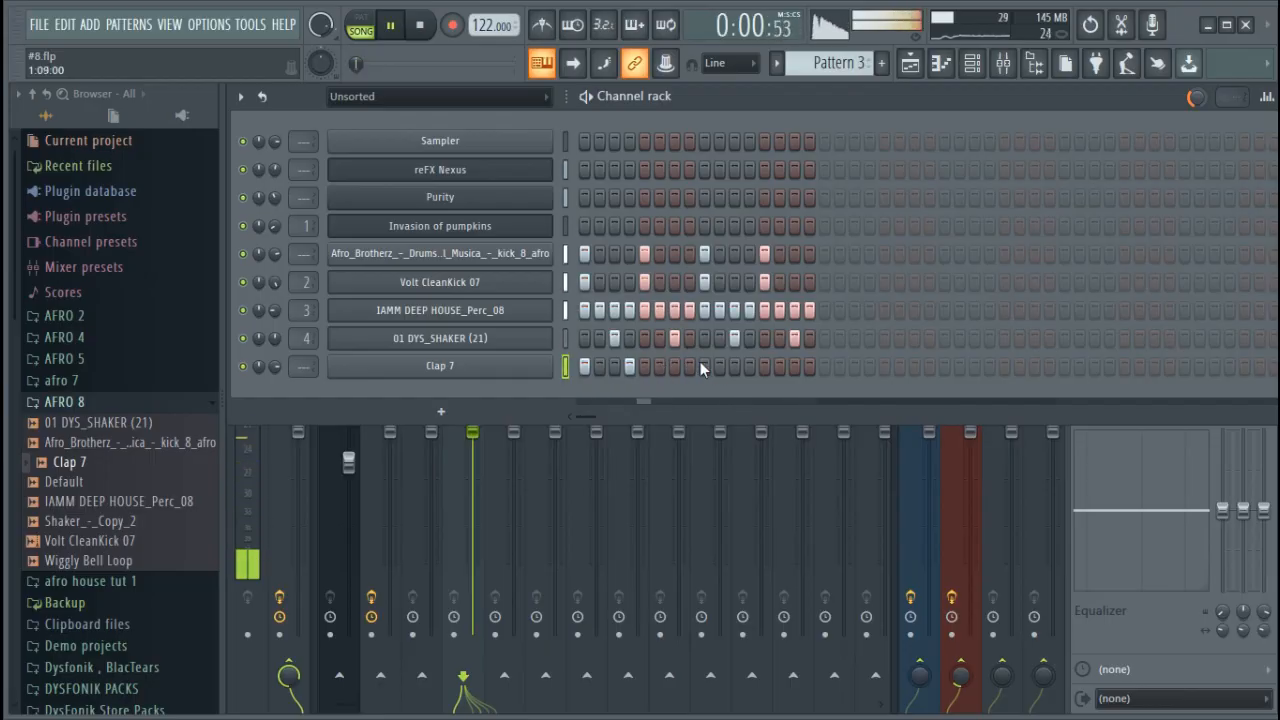
click(675, 366)
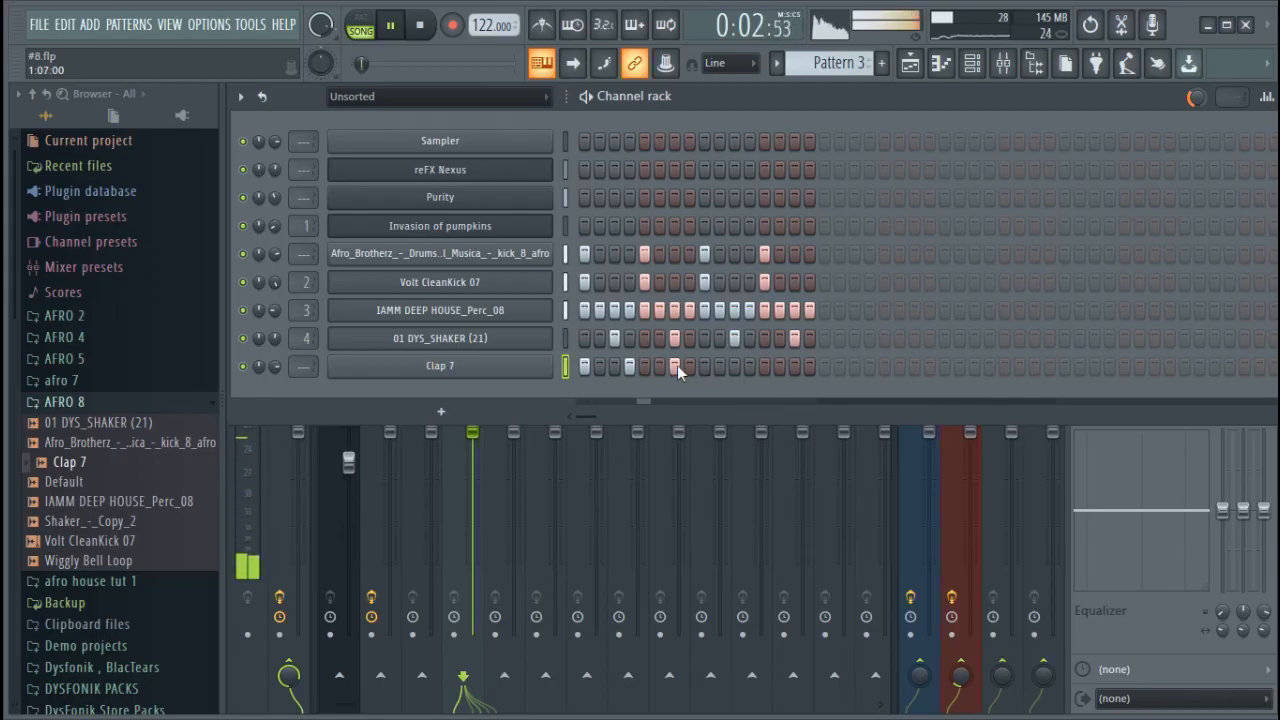
click(735, 366)
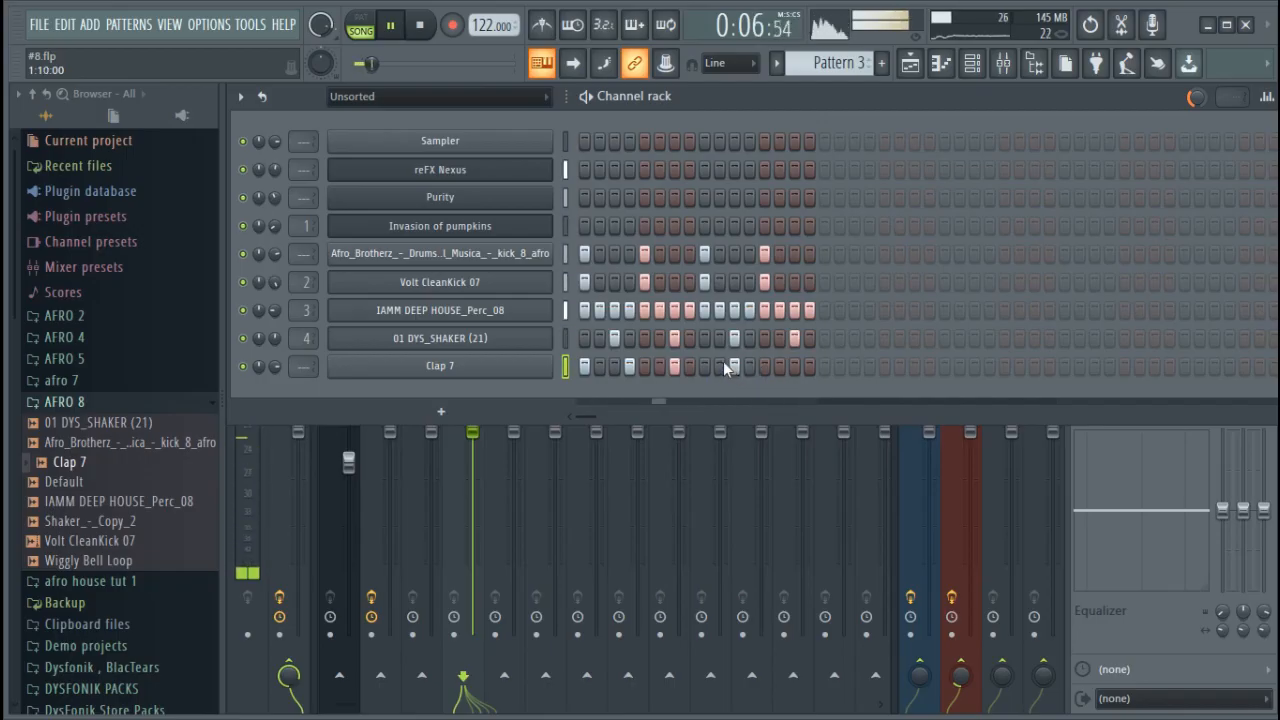
right_click(735, 367)
click(720, 367)
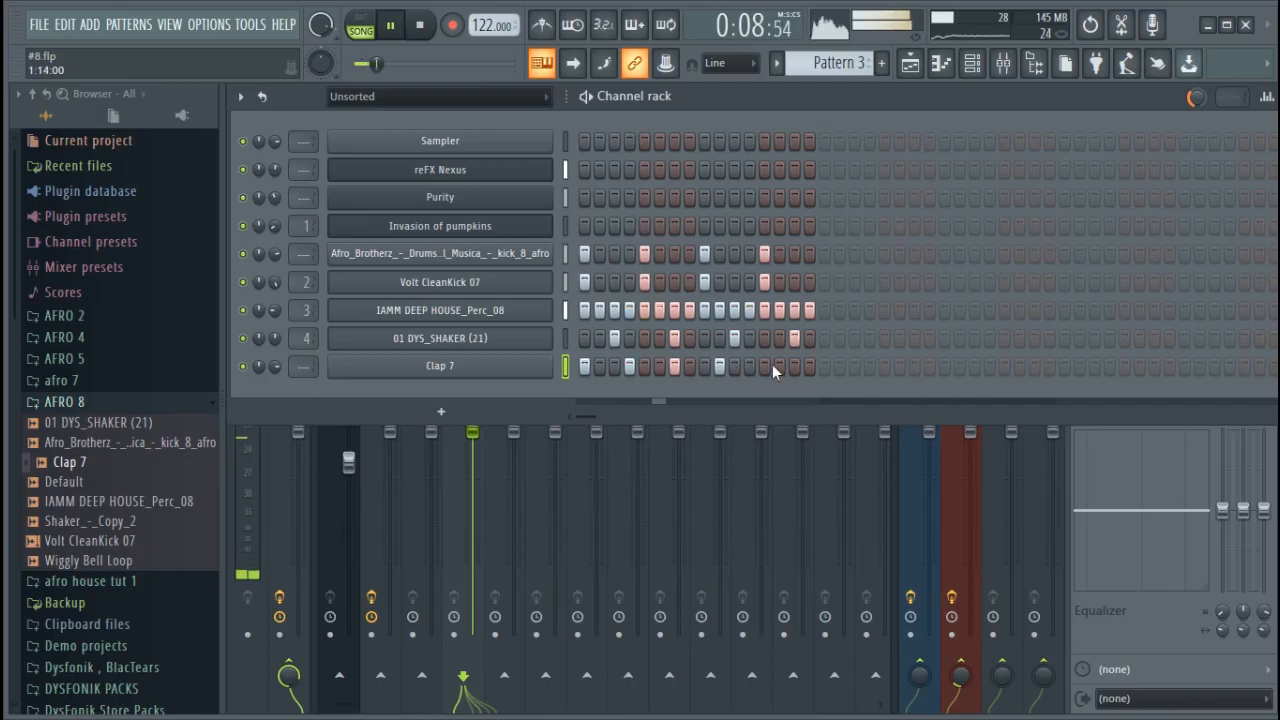
Route the Clap 7 channel to free mixer track 5 and load Fruity Convolver in its first effect slot
click(432, 366)
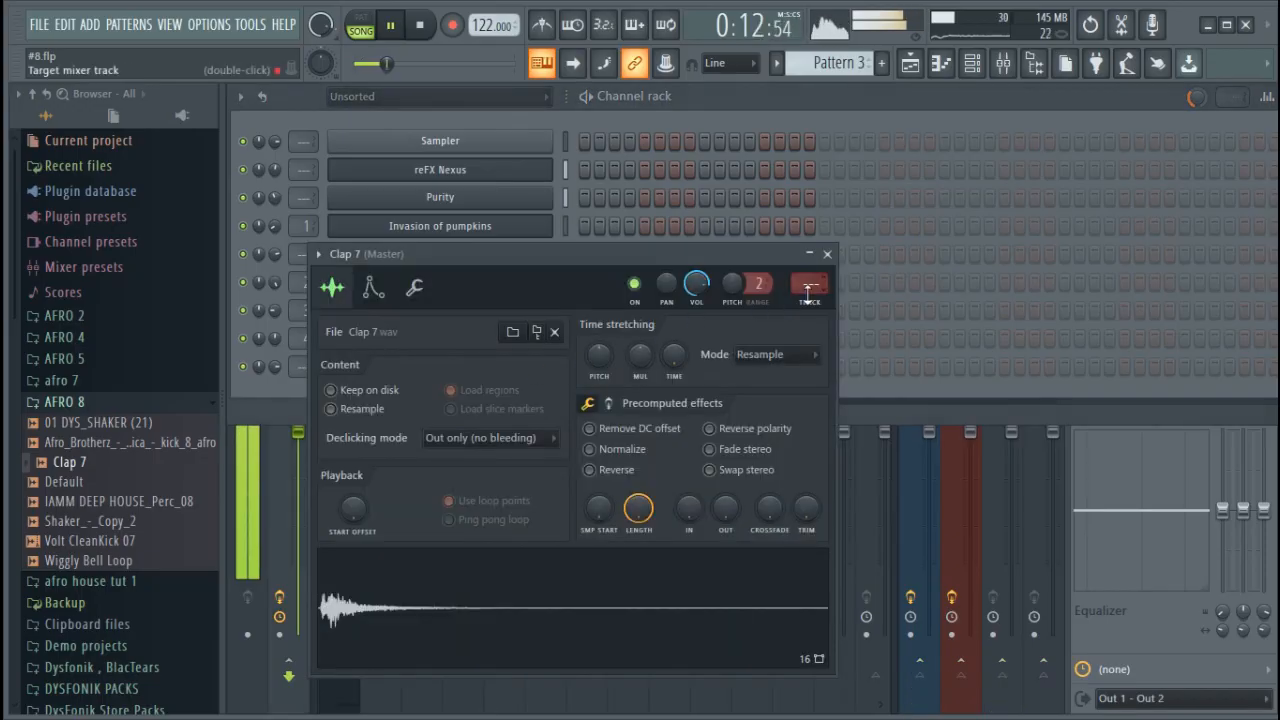
key(ctrl+l)
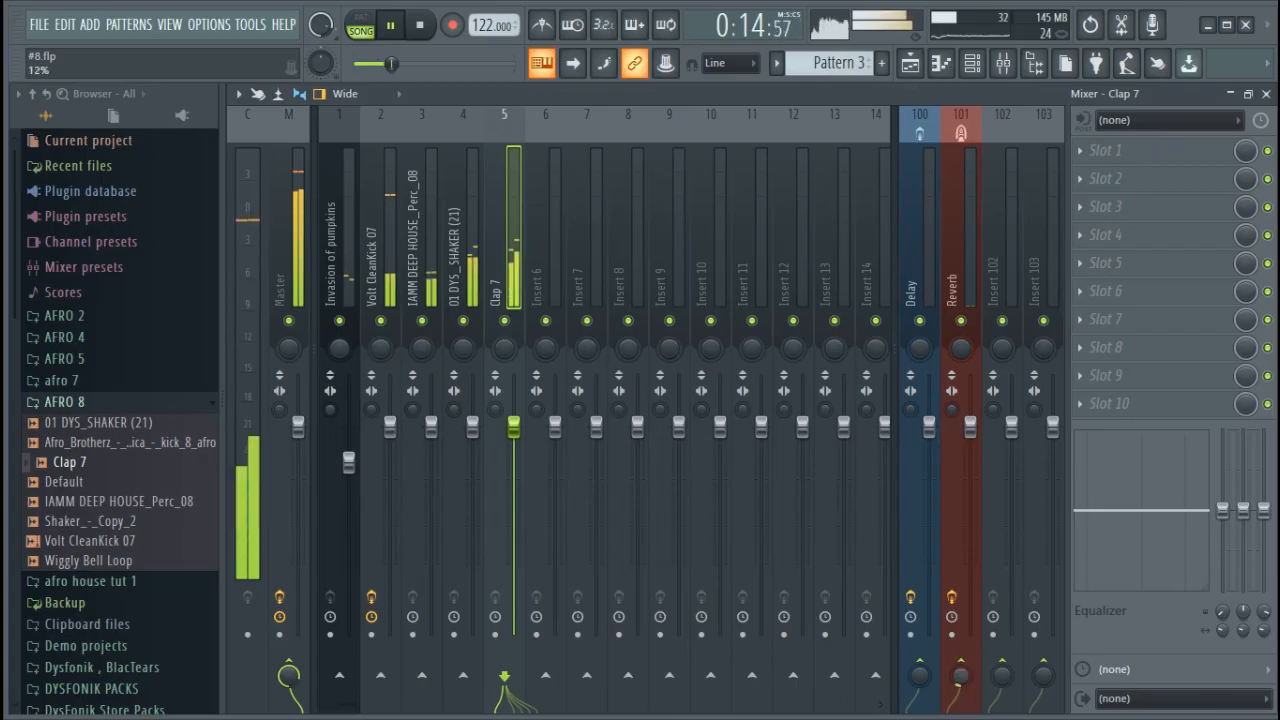
click(1108, 150)
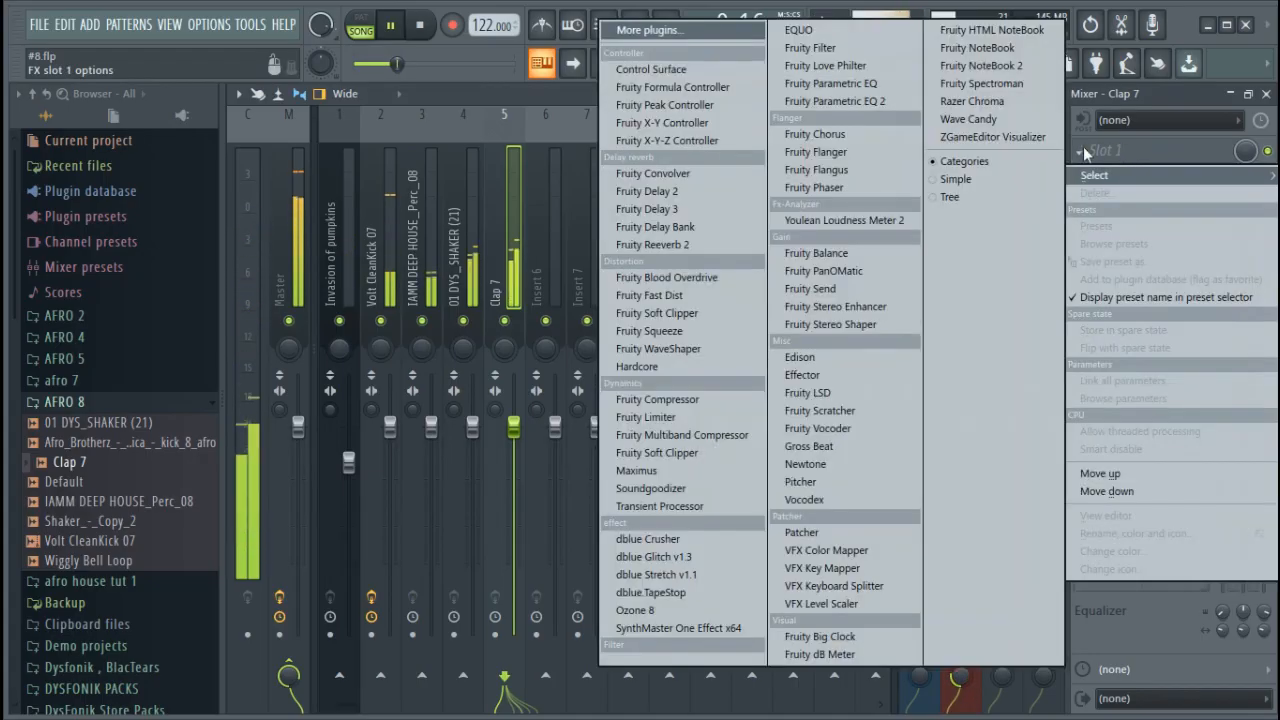
click(654, 174)
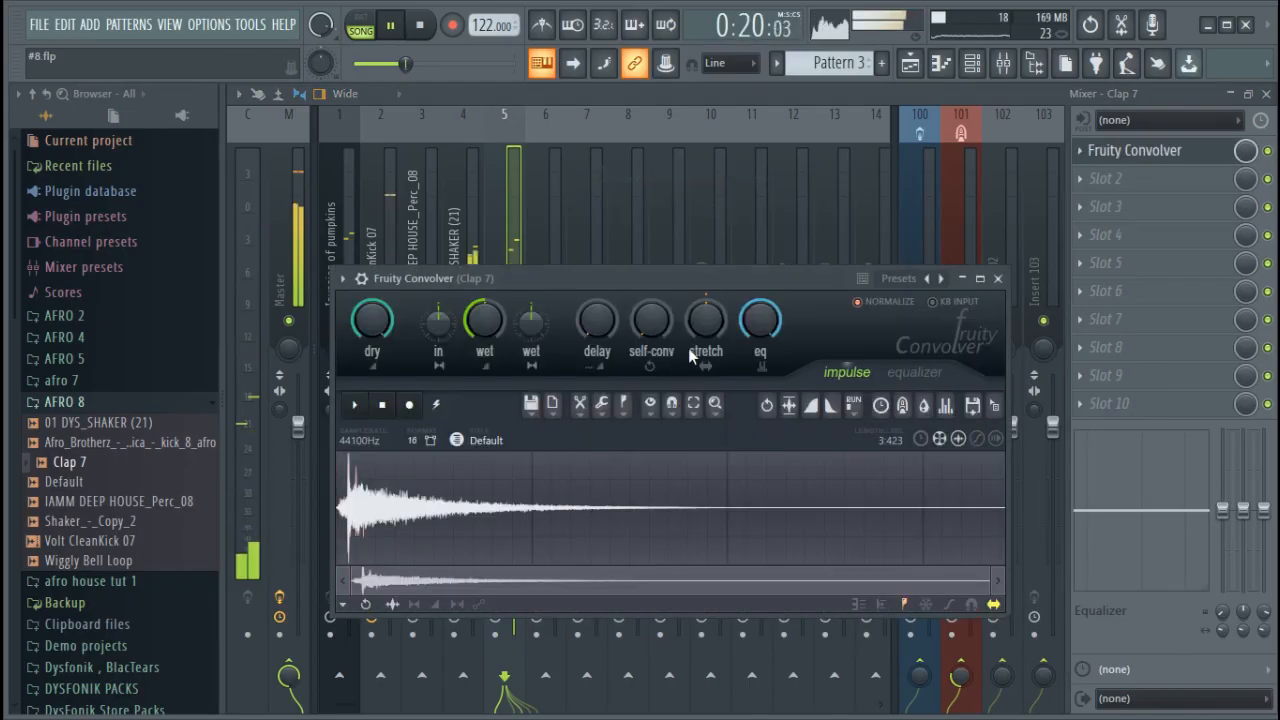
Try the playing song with the Purity, Invasion of pumpkins, kick and Perc_08 channels muted from the channel rack, and stop playback
click(970, 63)
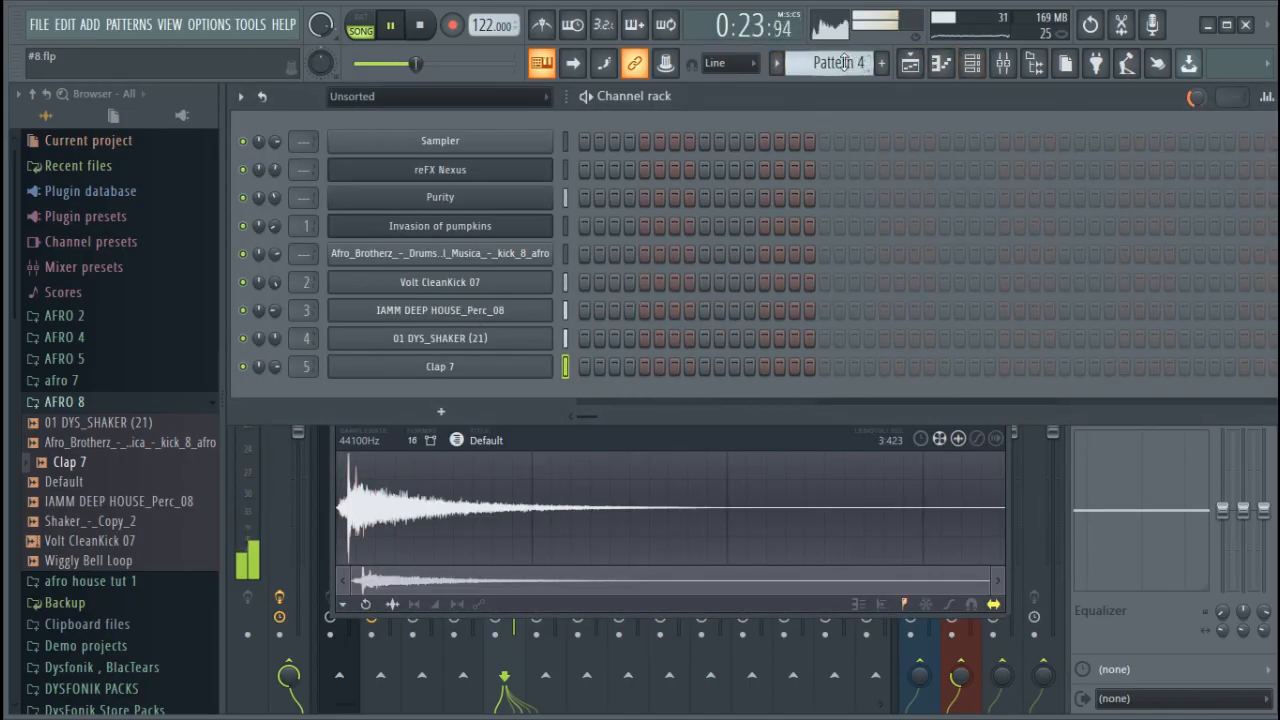
scroll(845, 62, up, 1)
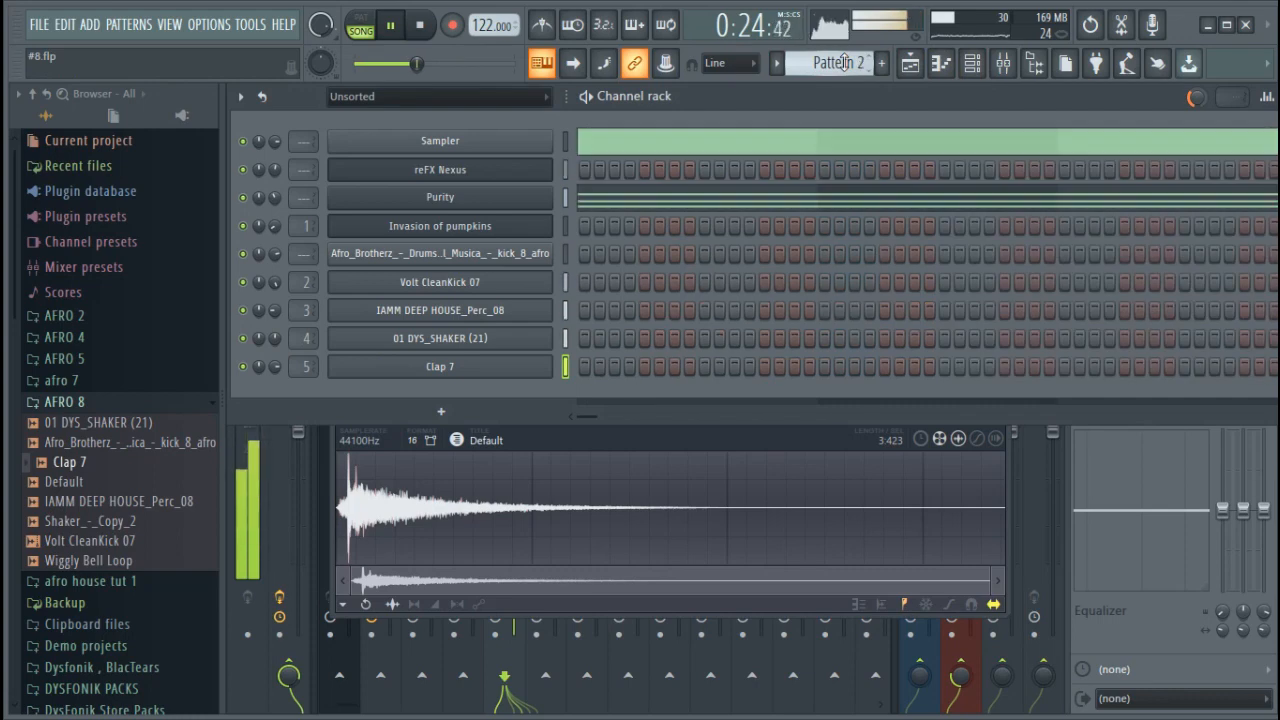
click(243, 198)
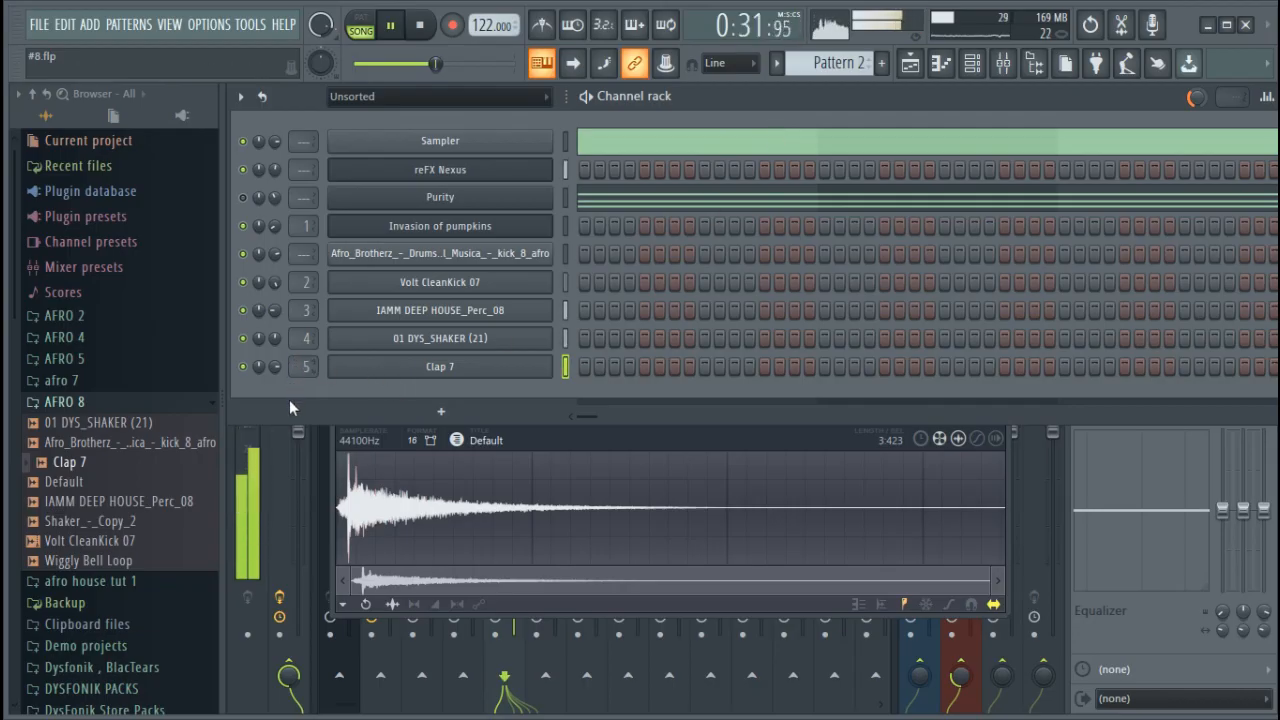
click(243, 310)
click(243, 282)
click(243, 253)
click(243, 226)
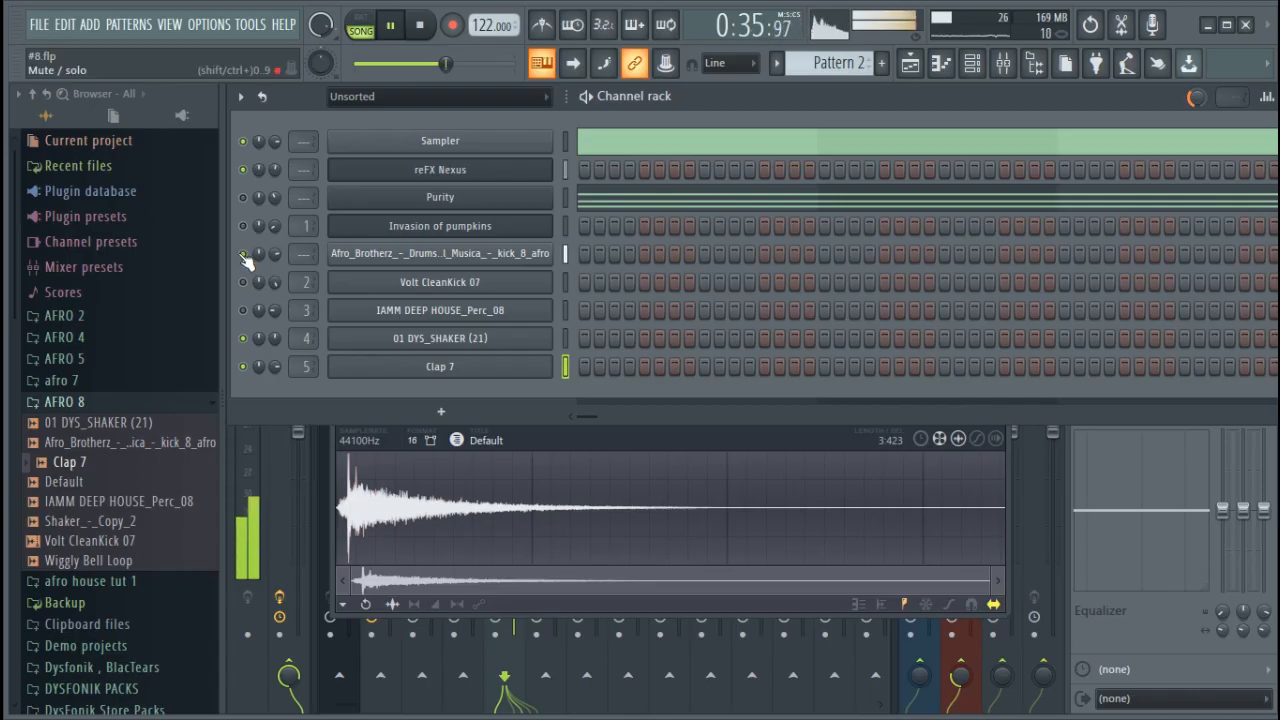
key(space)
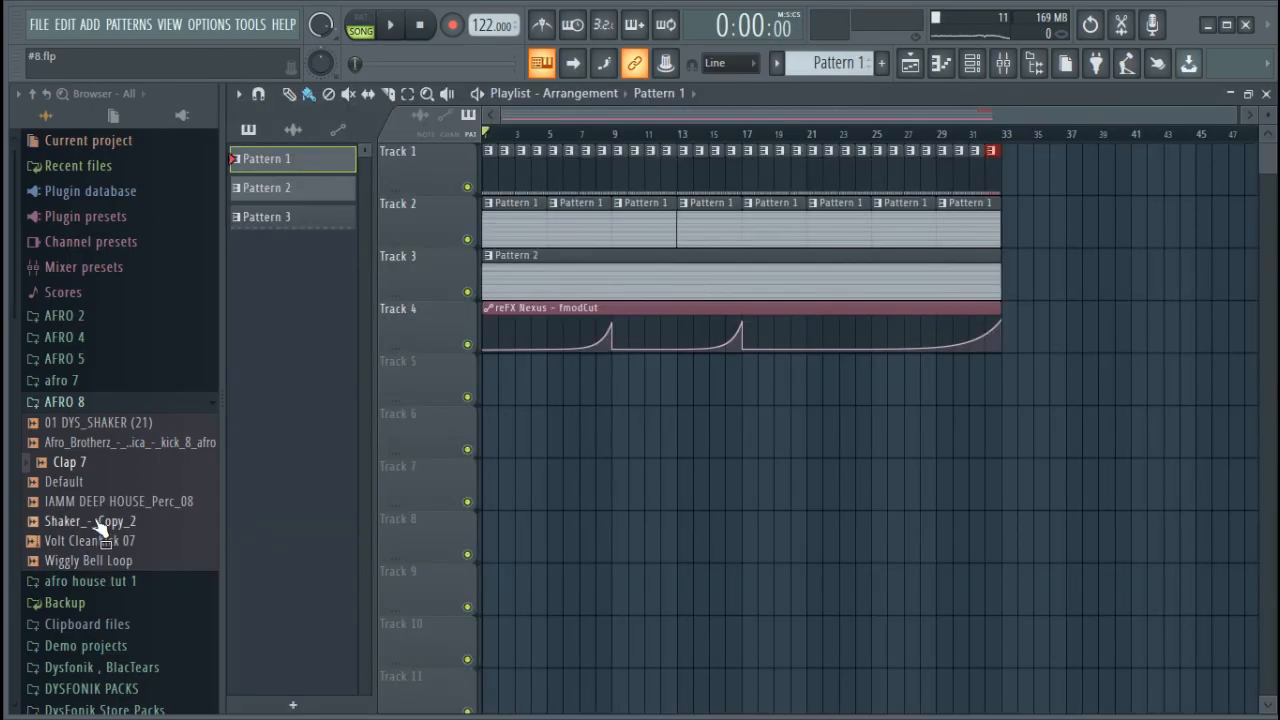
Place the Shaker_-_Copy_2 and Wiggly Bell Loop samples at bar 1 of playlist tracks 5 and 6
drag(97, 535, 437, 376)
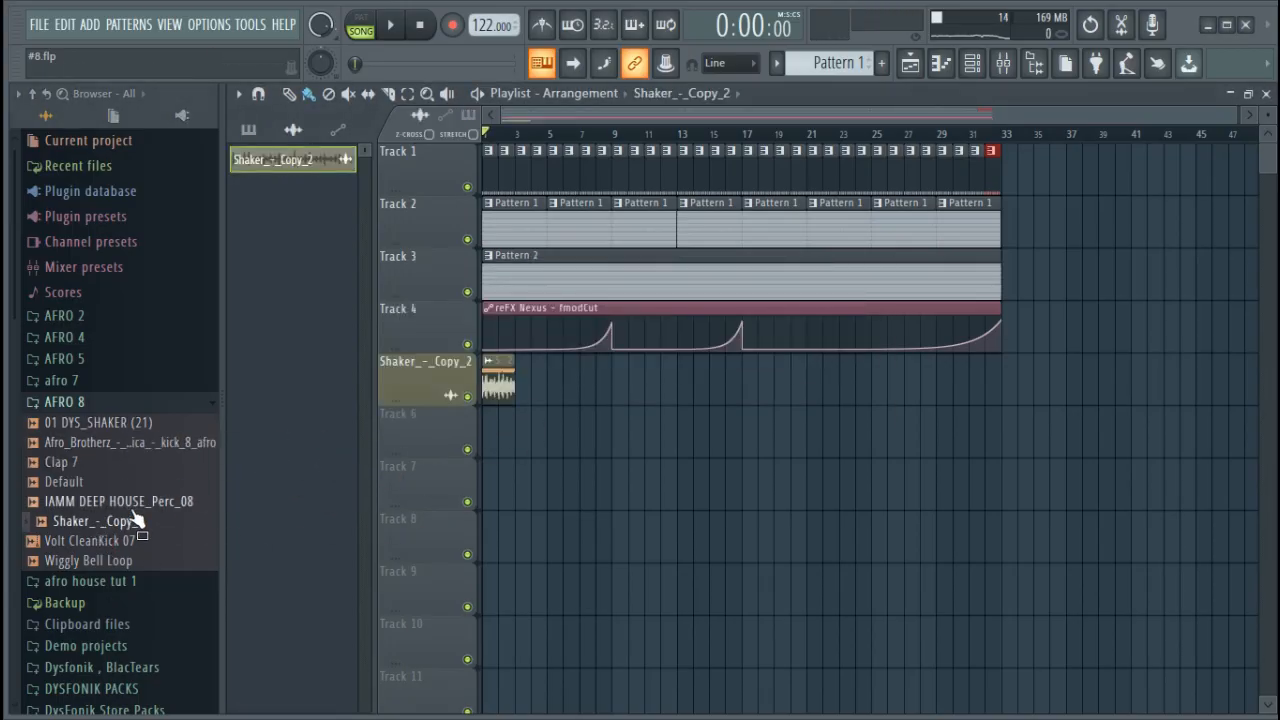
drag(126, 560, 460, 440)
click(510, 404)
Shorten the Wiggly Bell Loop clip to one bar and duplicate it once to fill bars 1 and 2
double_click(490, 432)
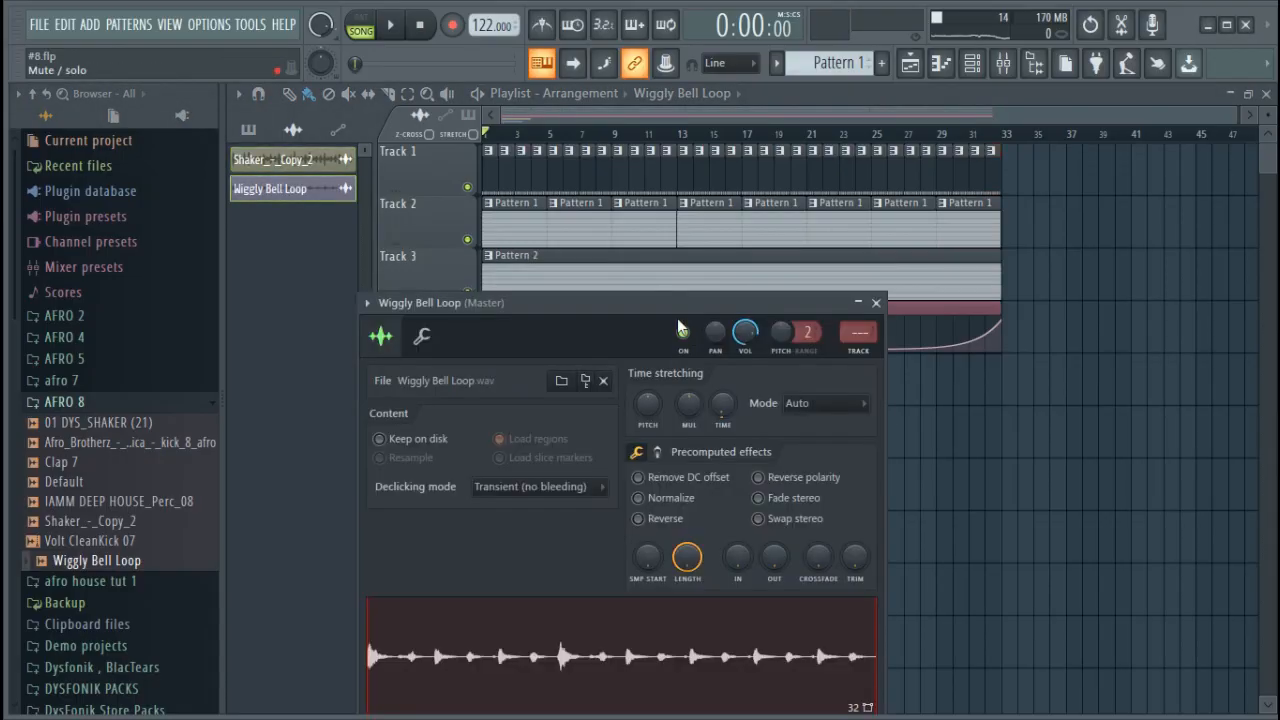
drag(660, 308, 934, 307)
drag(1236, 110, 803, 112)
double_click(510, 445)
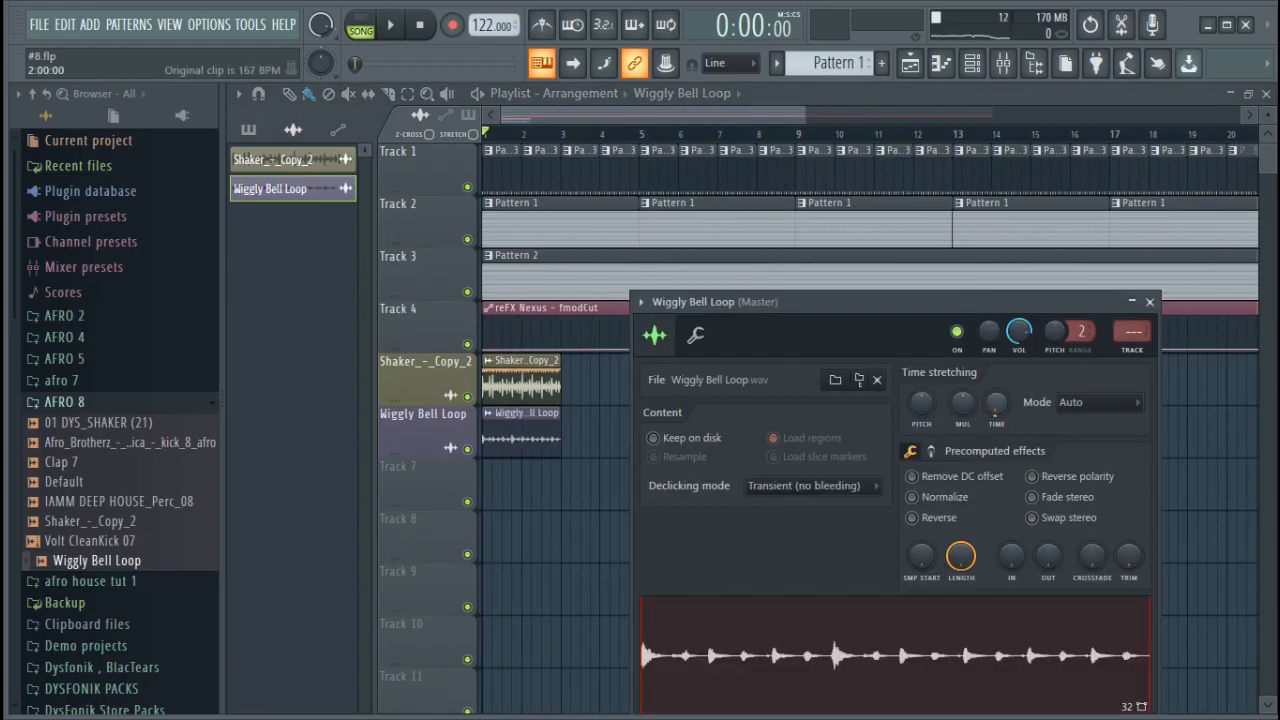
drag(550, 406, 484, 452)
key(ctrl+b)
Route the Shaker_-_Copy_2 sample to free mixer track 6 and play the song from the playlist
double_click(512, 392)
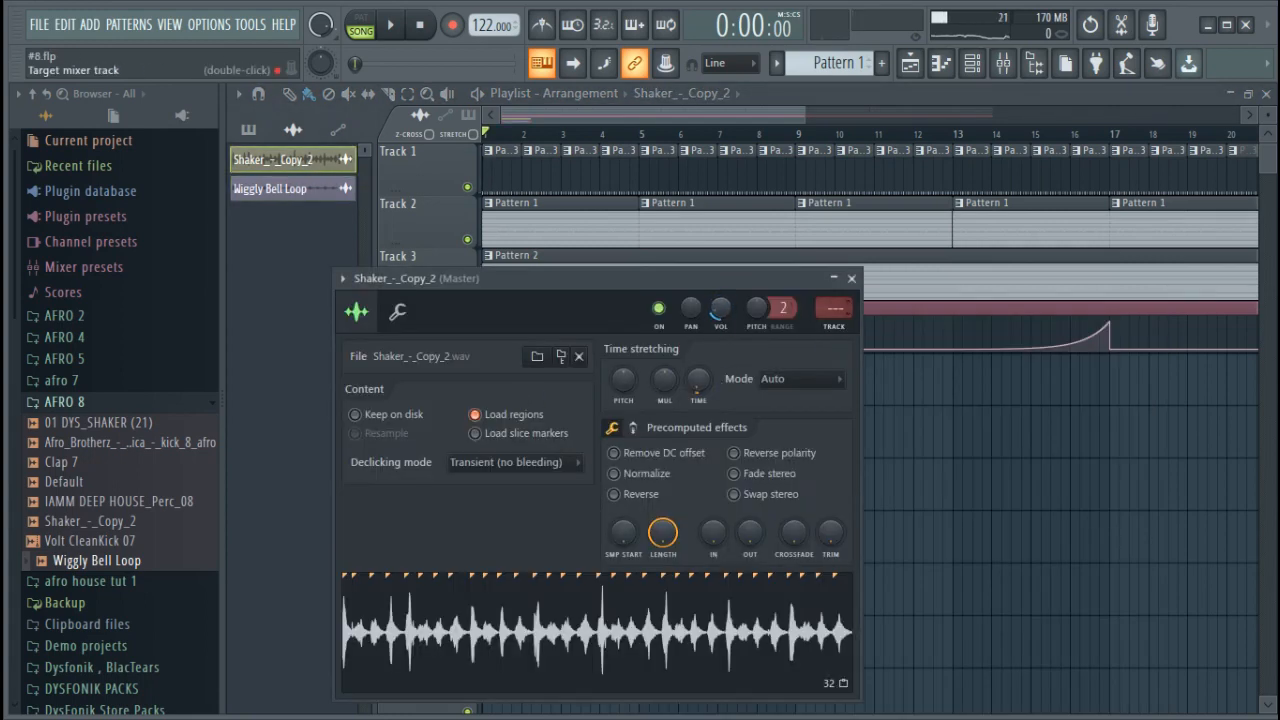
click(840, 327)
click(971, 63)
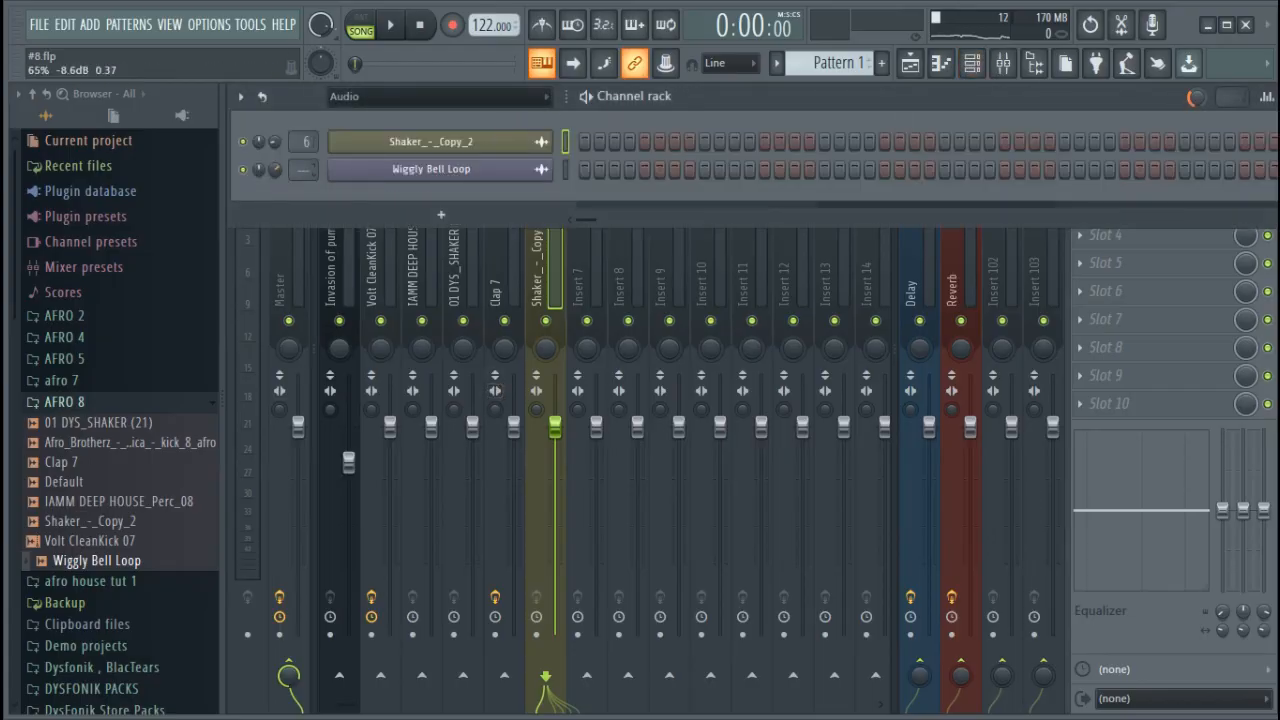
click(918, 76)
key(space)
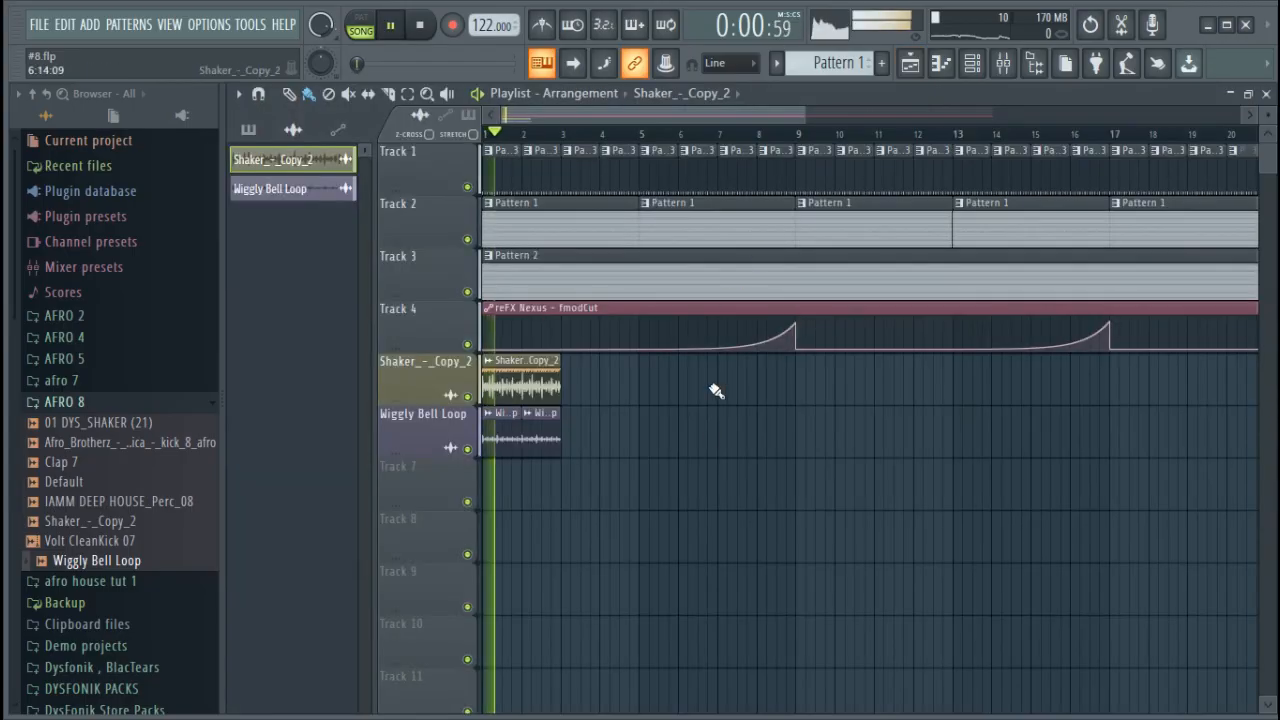
Duplicate the Shaker_-_Copy_2 and Wiggly Bell Loop clips along their tracks up to bar 33
key(ctrl+b)
key(ctrl+b)
key(ctrl+b)
key(ctrl+b)
key(ctrl+b)
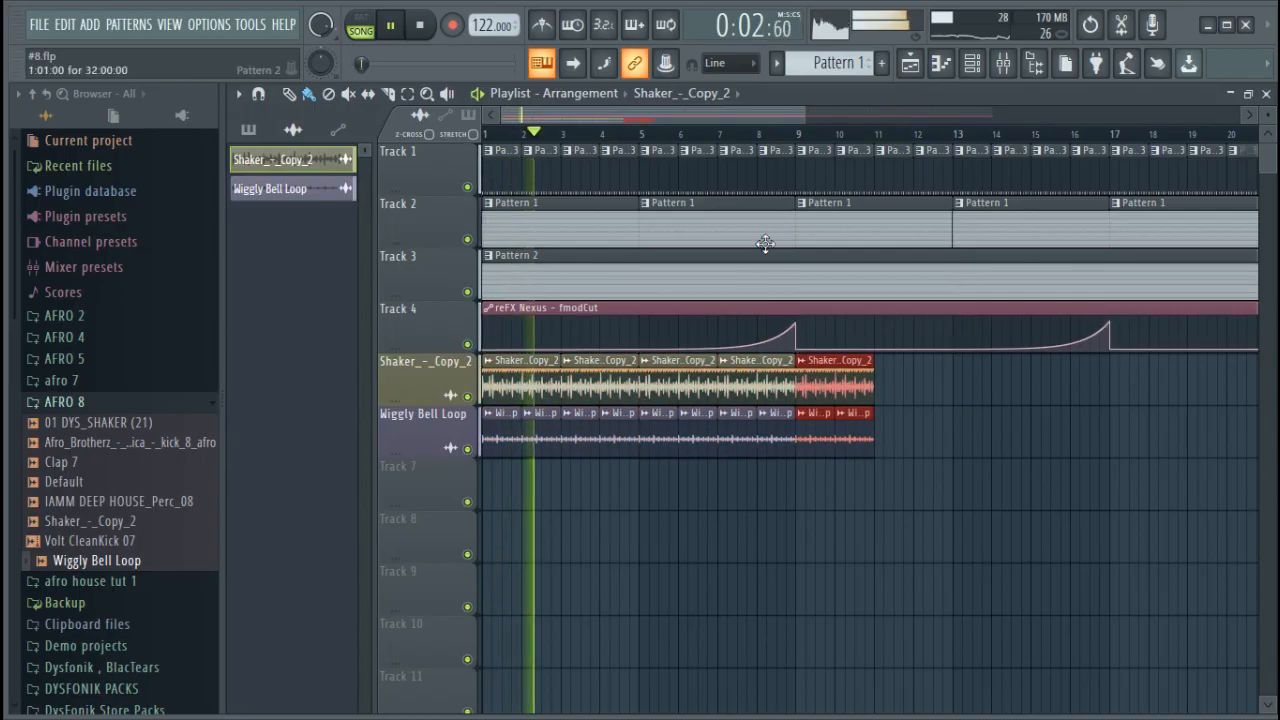
scroll(763, 143, down, 2)
key(ctrl+b)
key(ctrl+b)
key(ctrl+b)
key(ctrl+b)
key(ctrl+b)
key(ctrl+b)
key(ctrl+b)
key(ctrl+b)
key(ctrl+b)
key(ctrl+b)
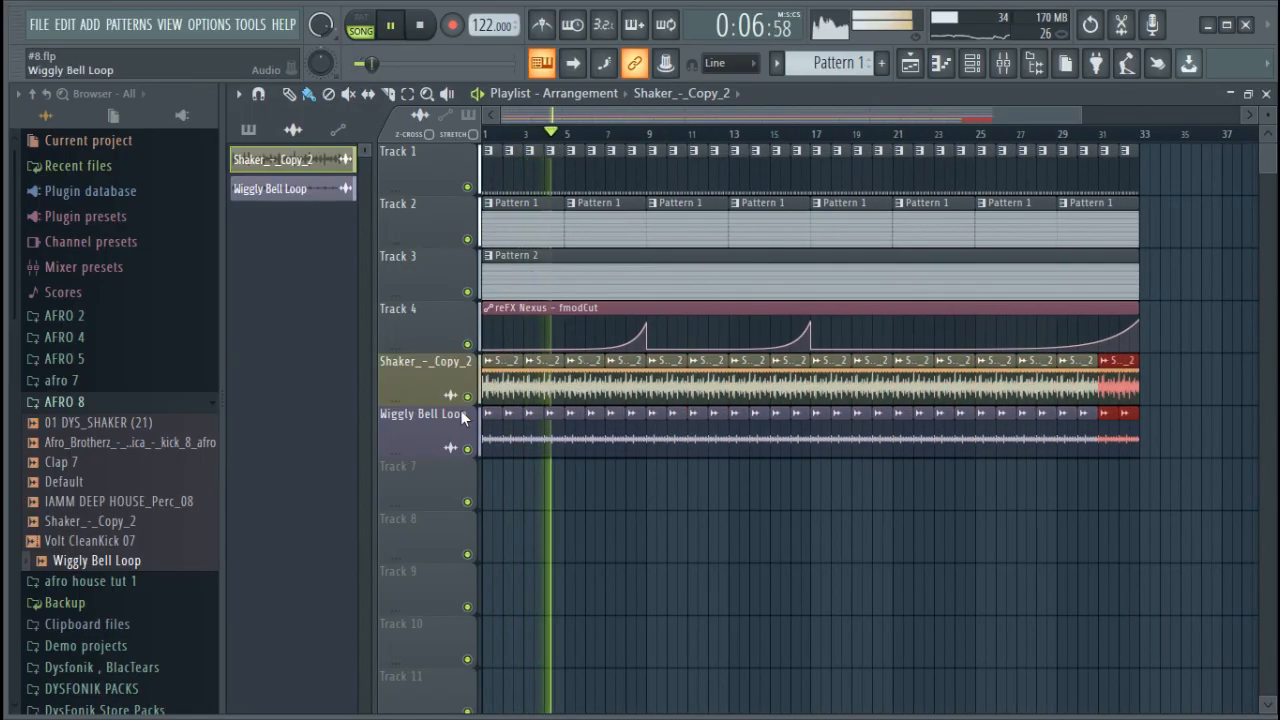
Set the volume of the Wiggly Bell Loop sample to about 62%
double_click(488, 432)
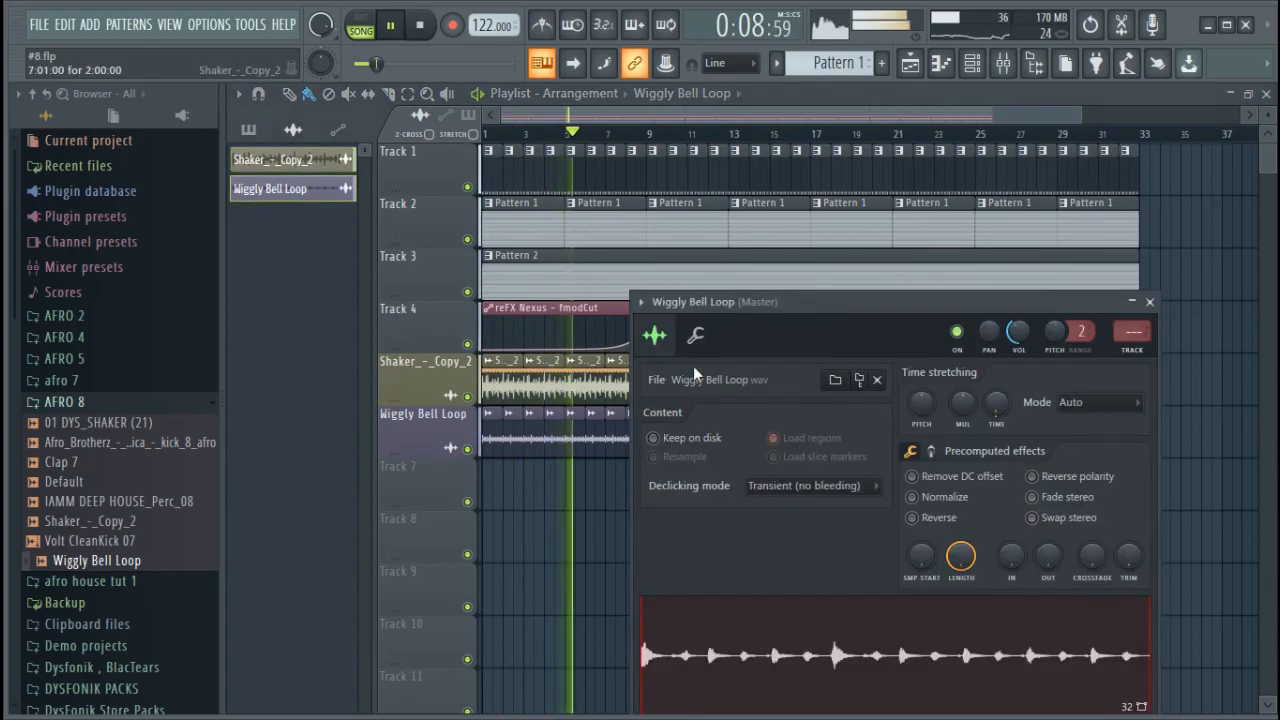
drag(1017, 331, 1028, 335)
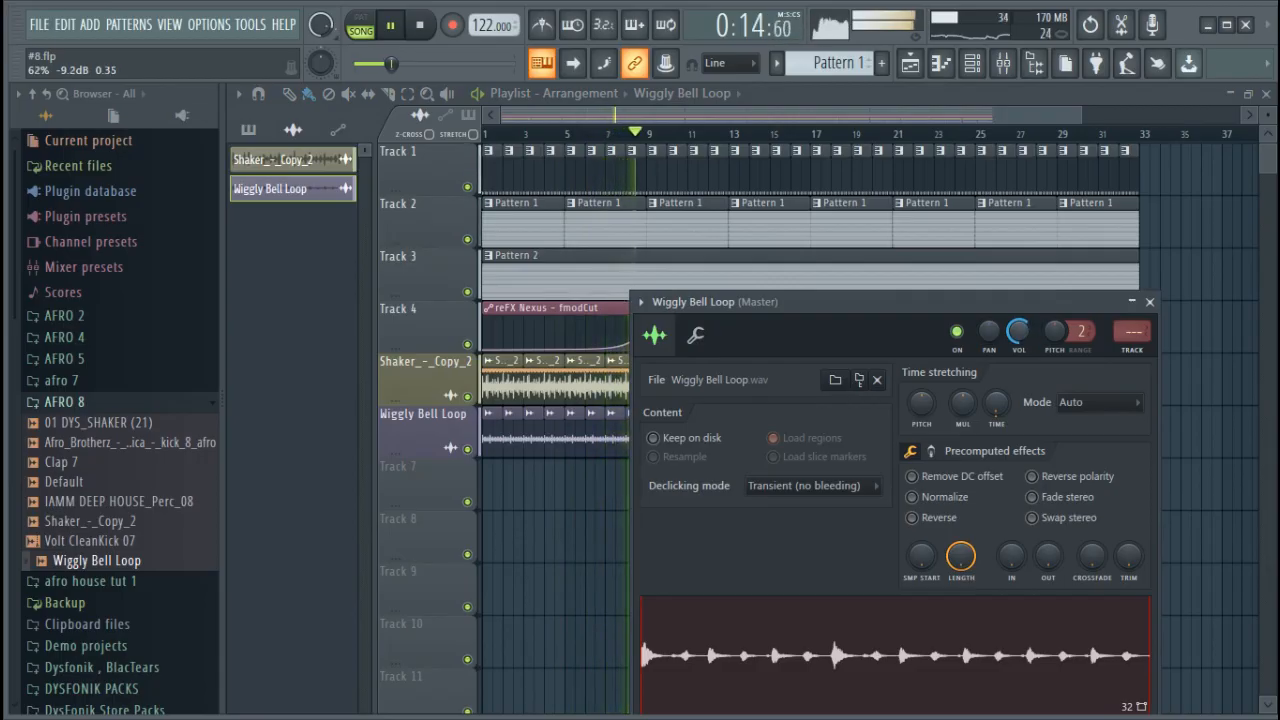
Route the Wiggly Bell Loop channel to free mixer track 7 and raise its send to the Reverb track
click(972, 63)
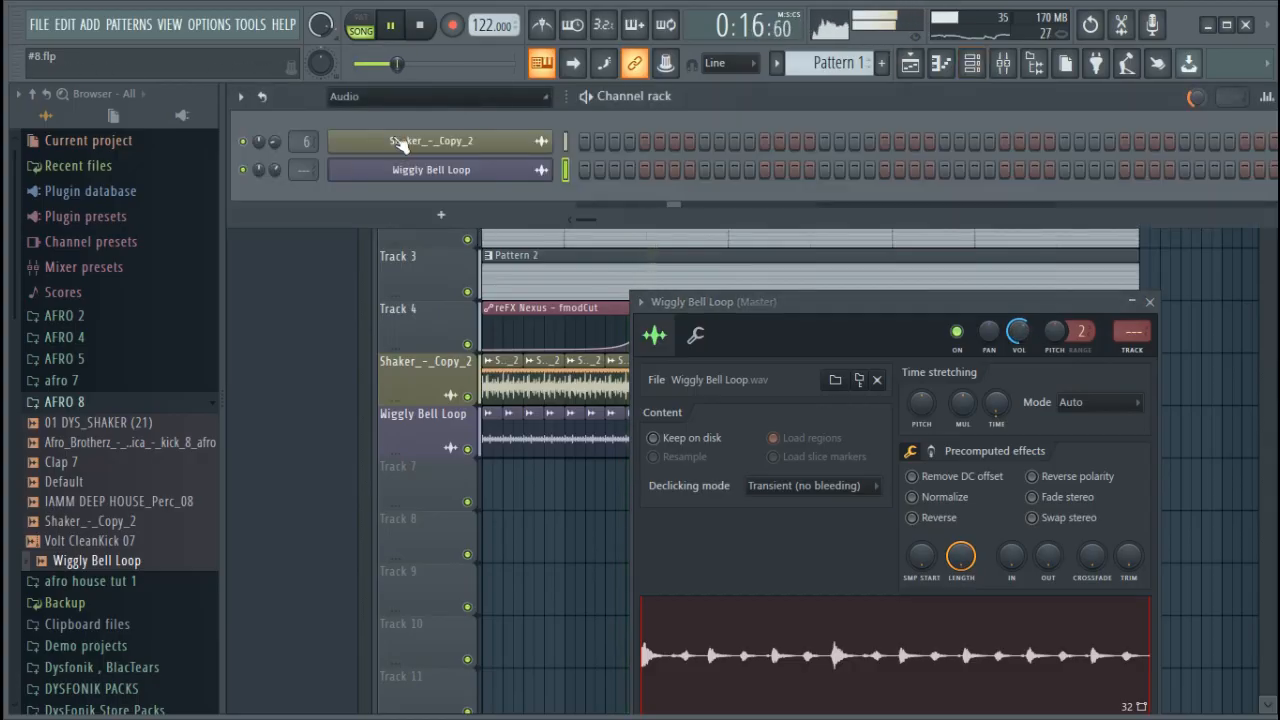
click(408, 172)
click(408, 172)
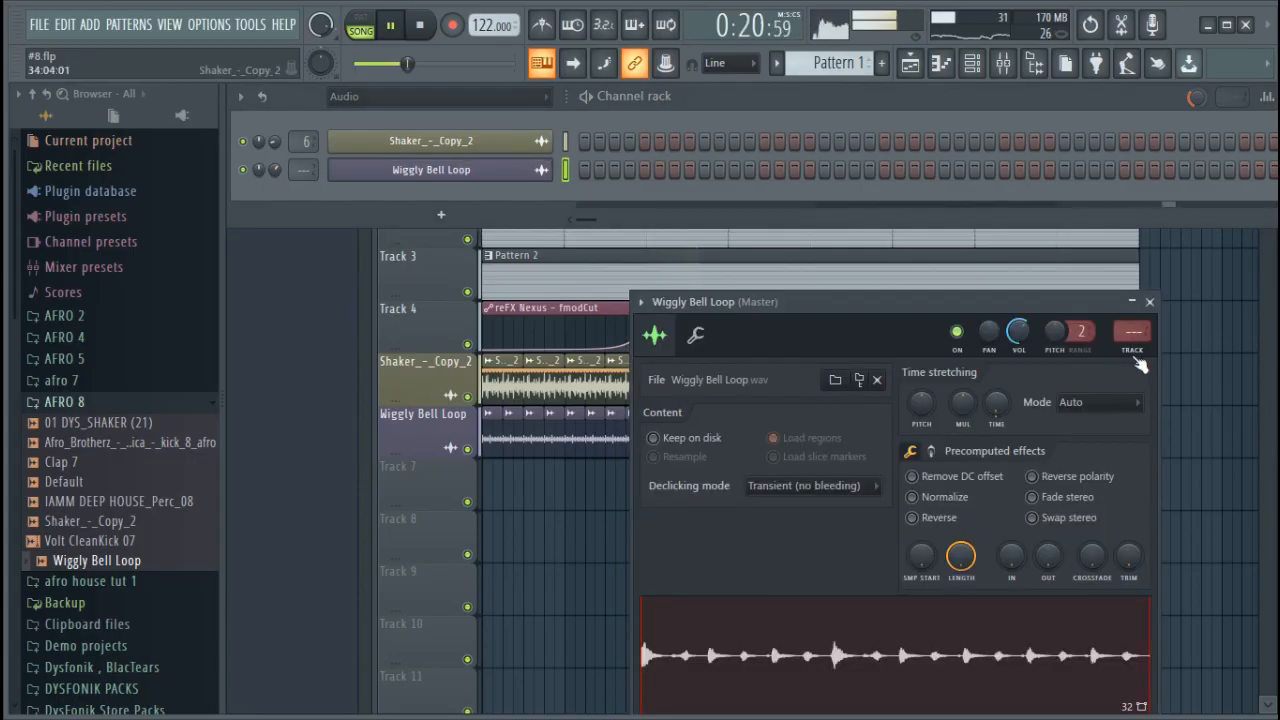
key(ctrl+l)
drag(961, 678, 961, 654)
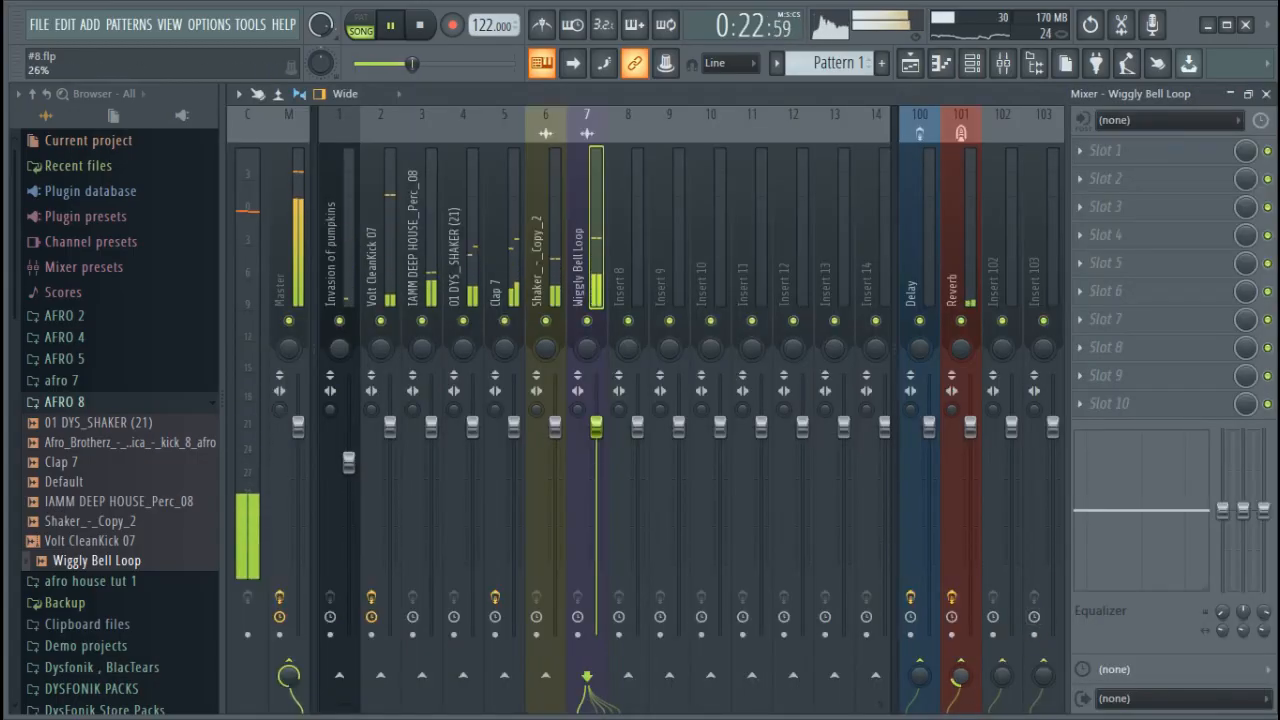
Show the Unsorted channels in the channel rack, stop playback and add a GMS synth channel
click(973, 65)
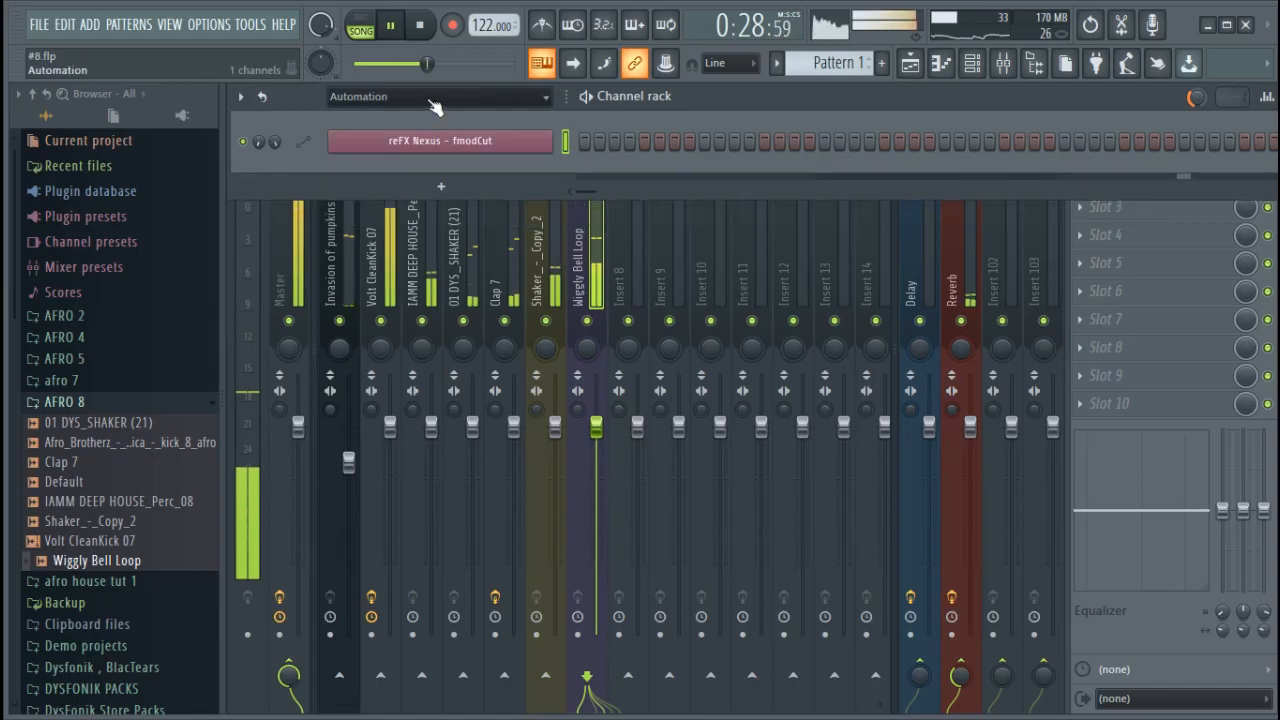
scroll(435, 107, down, 2)
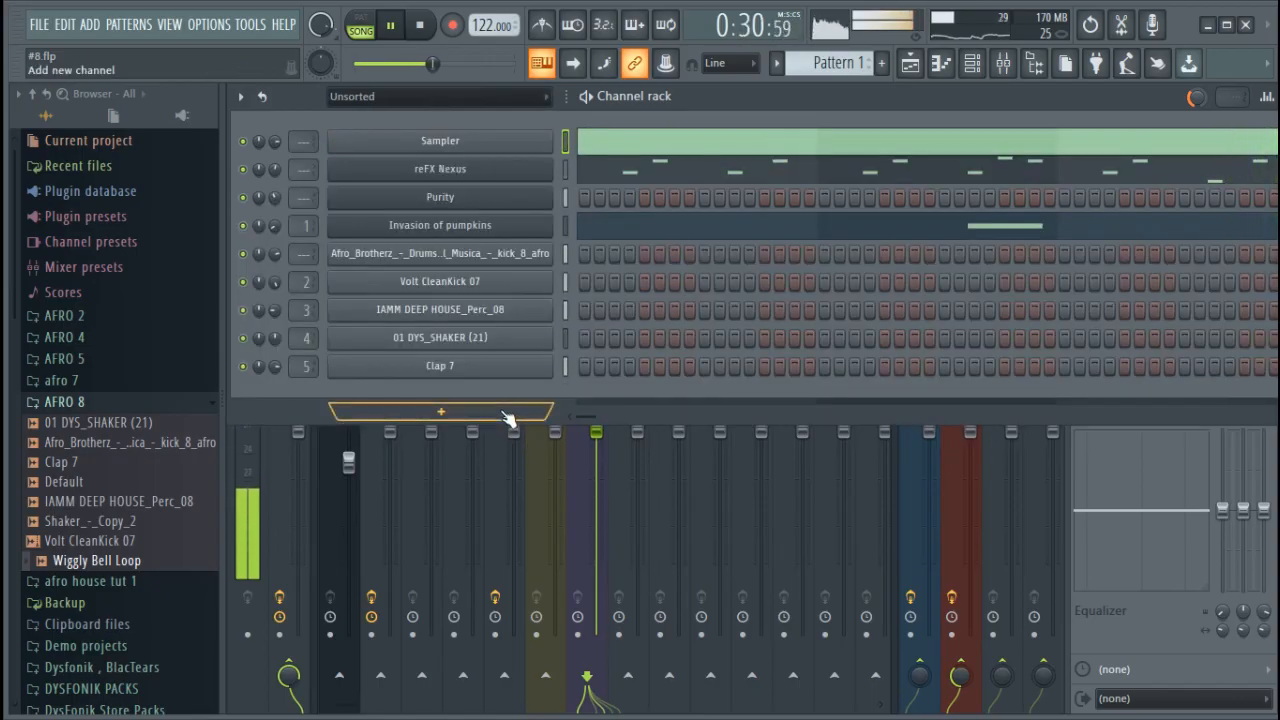
key(space)
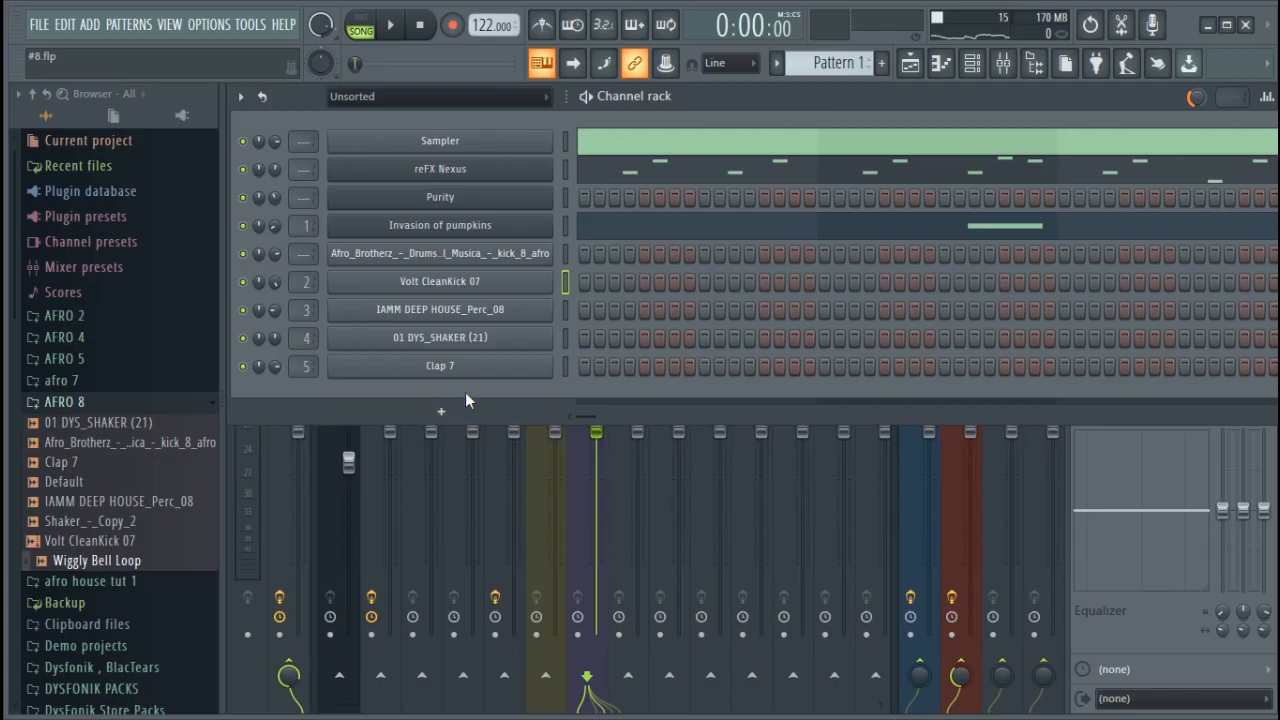
click(472, 411)
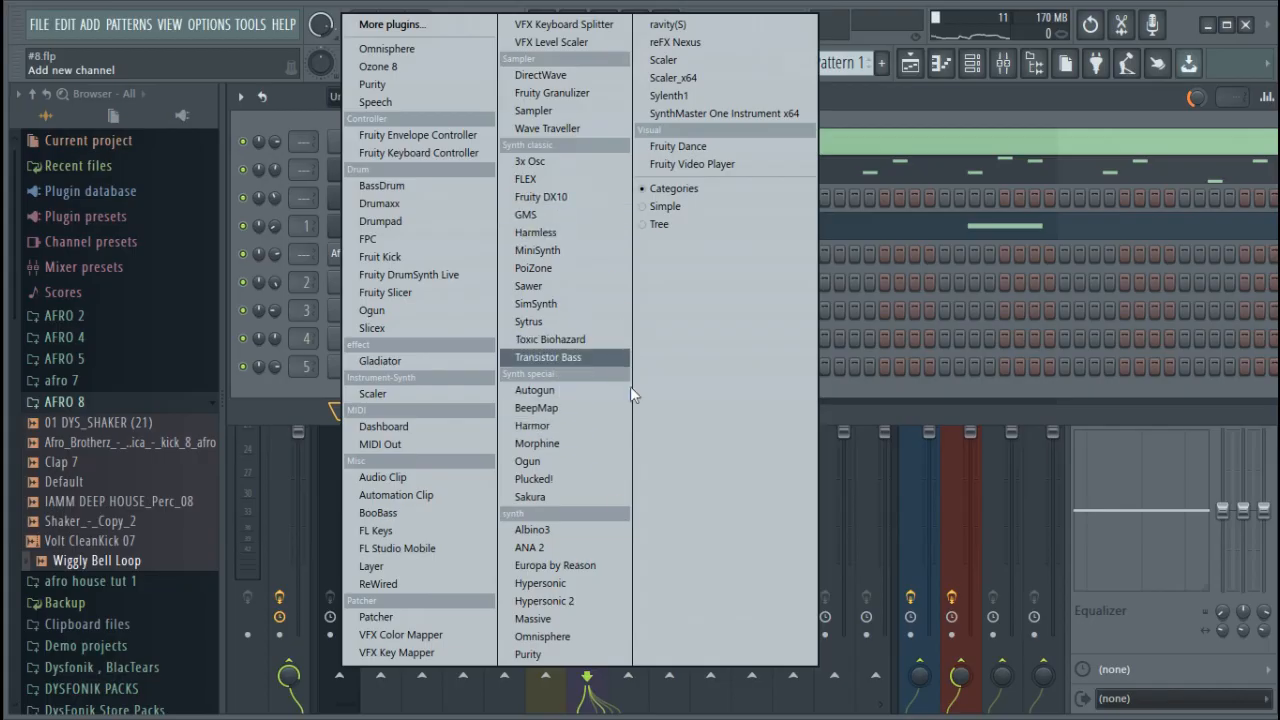
click(527, 215)
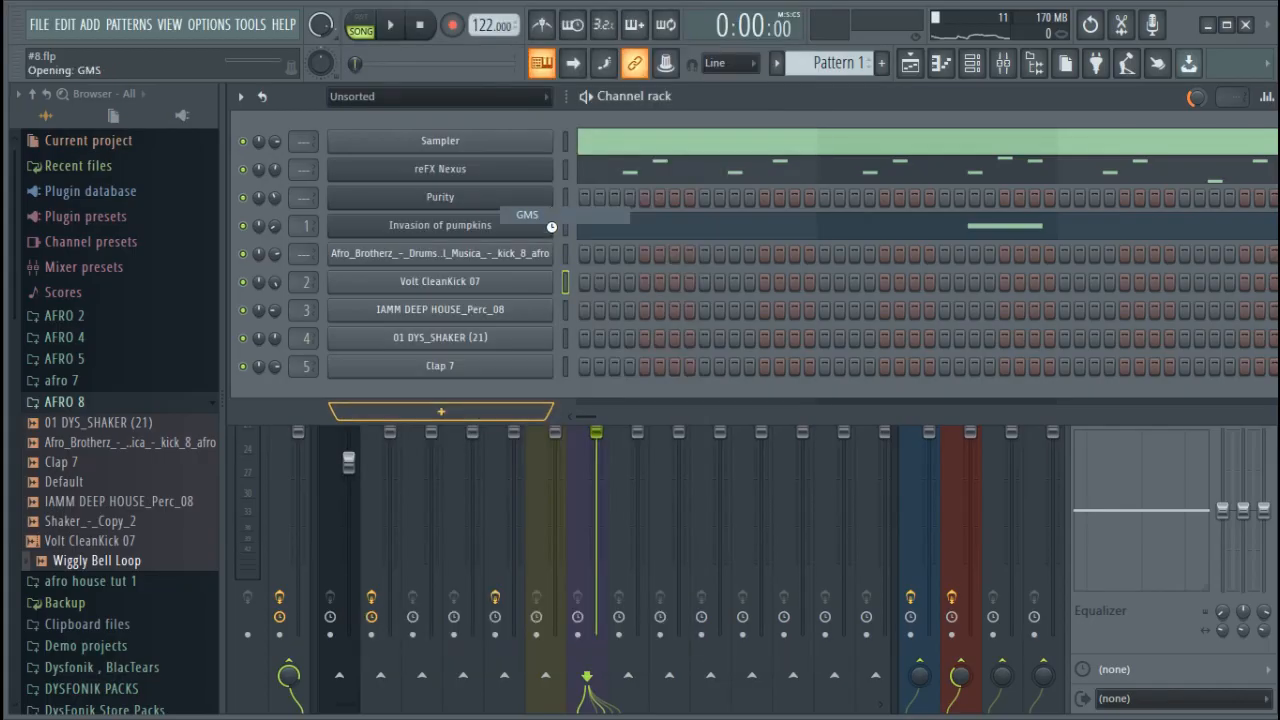
Load the Analog Bass 4 TE preset from the Basses bank in GMS
click(735, 507)
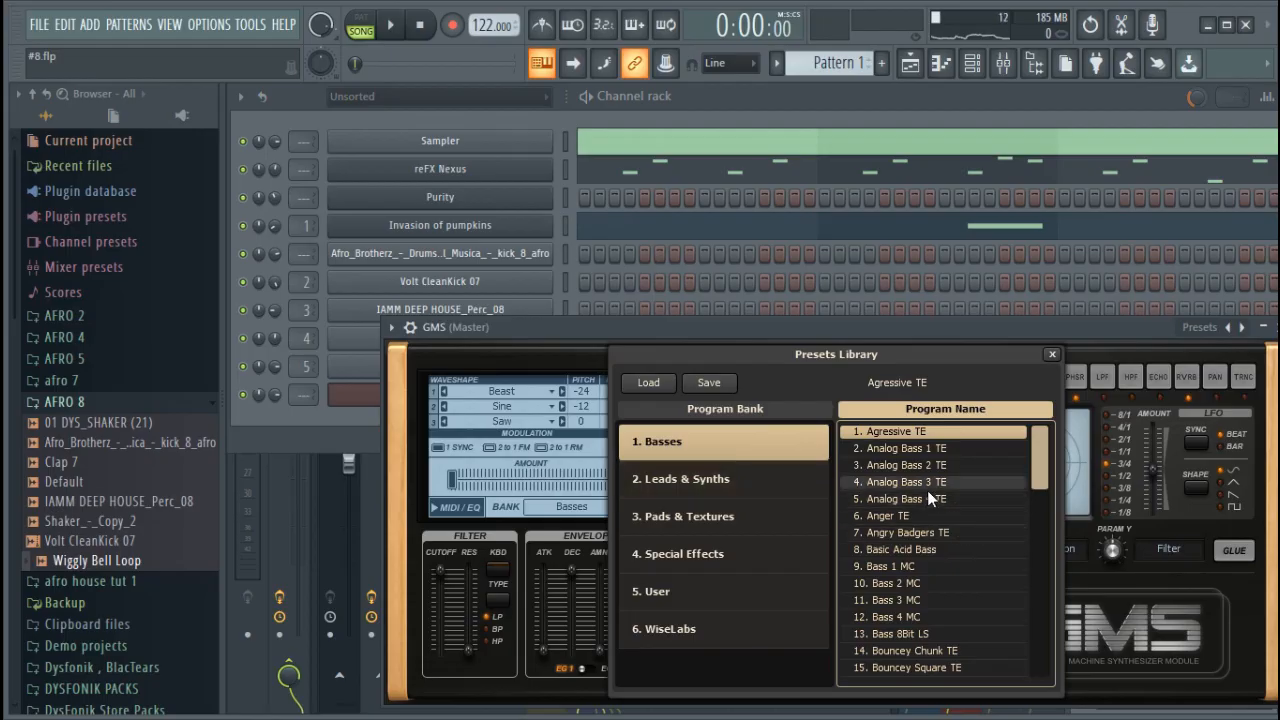
click(930, 498)
click(837, 315)
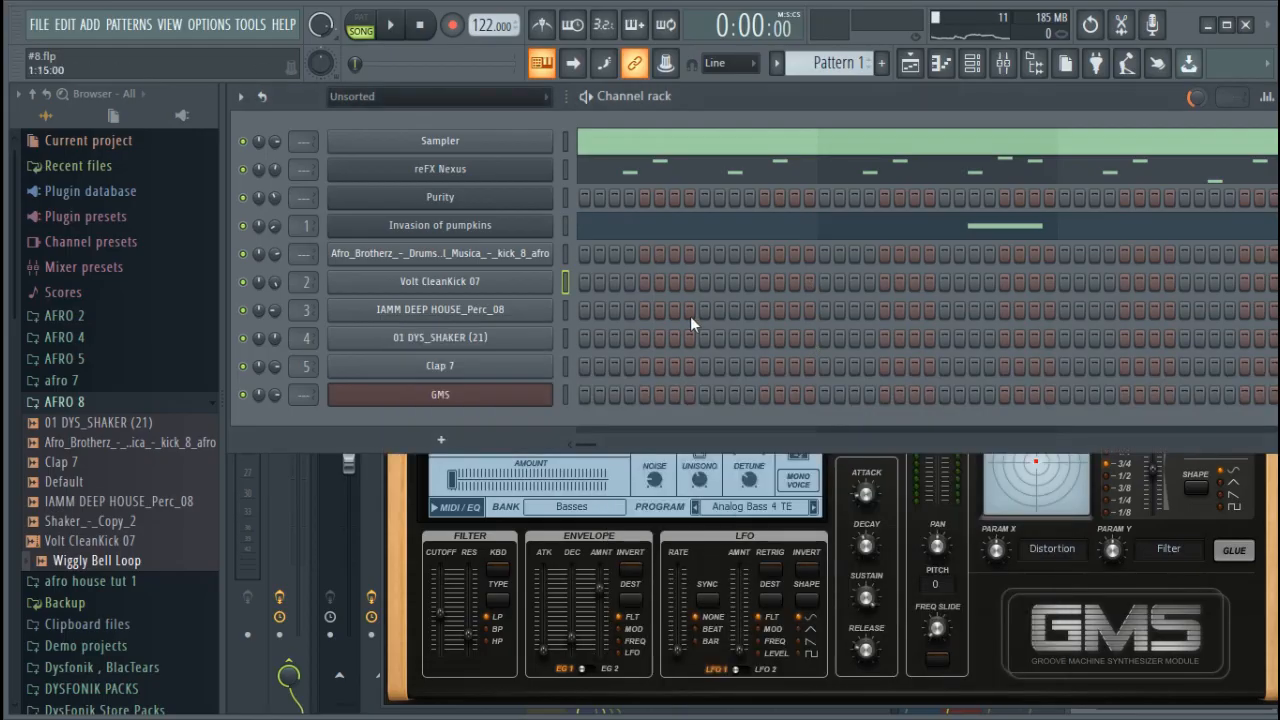
Add a Fruity DX10 channel to the channel rack, replace its instrument with GMS and close its window
click(500, 440)
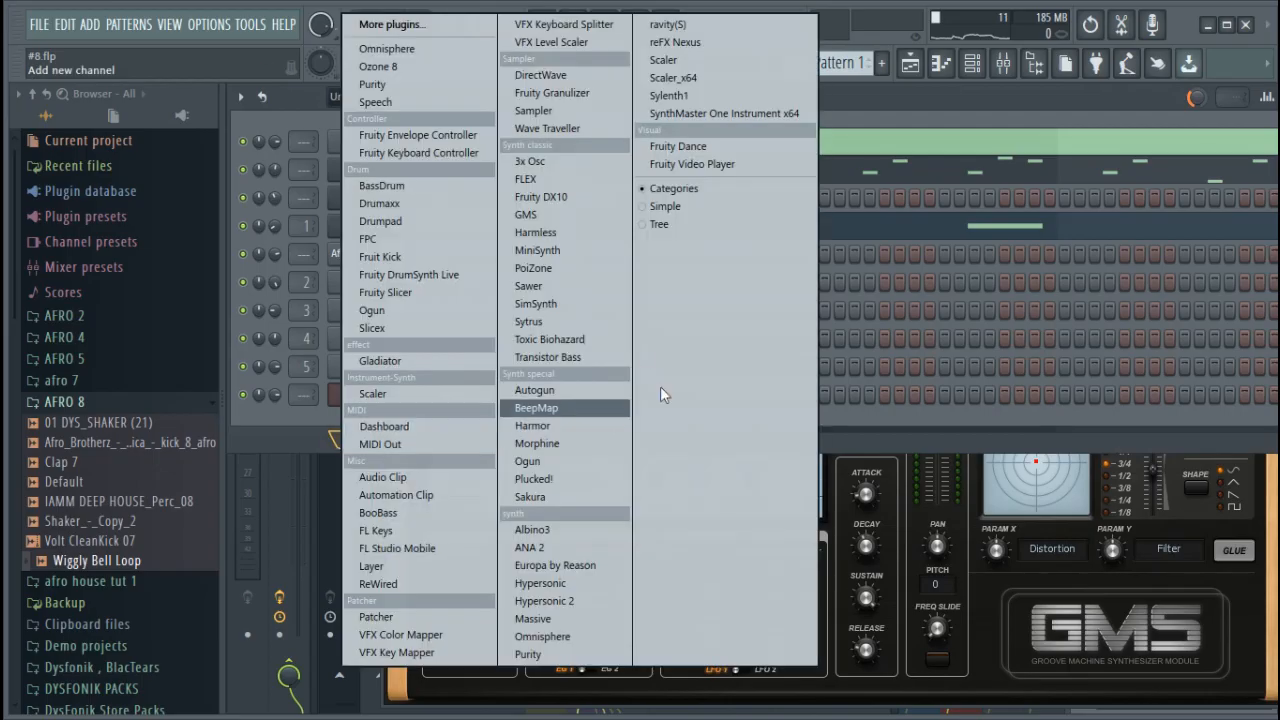
click(559, 198)
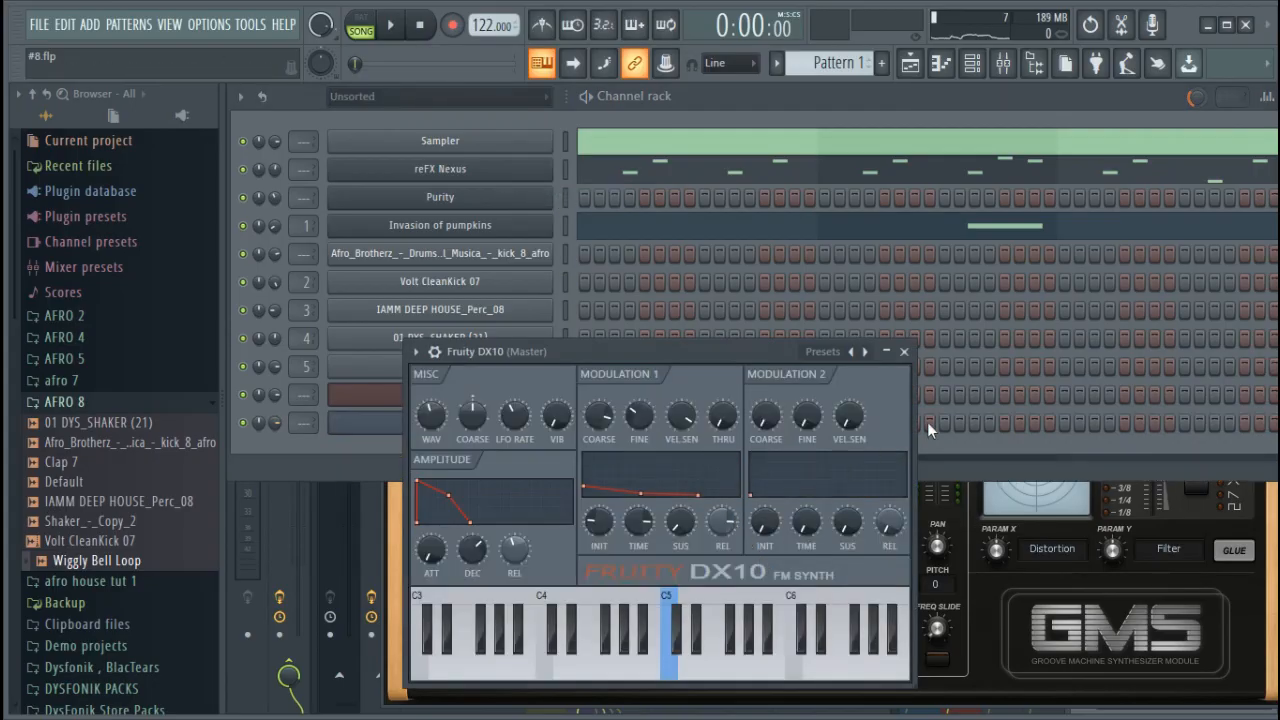
click(904, 352)
right_click(474, 428)
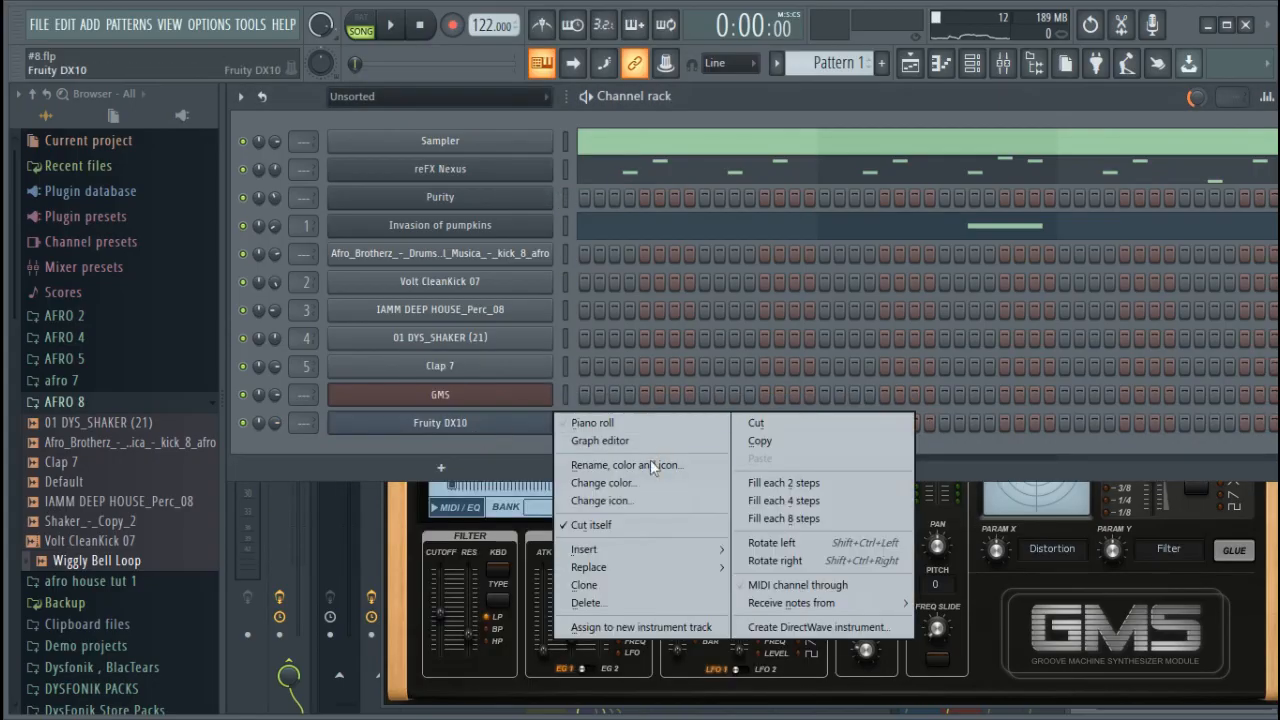
click(471, 438)
right_click(472, 428)
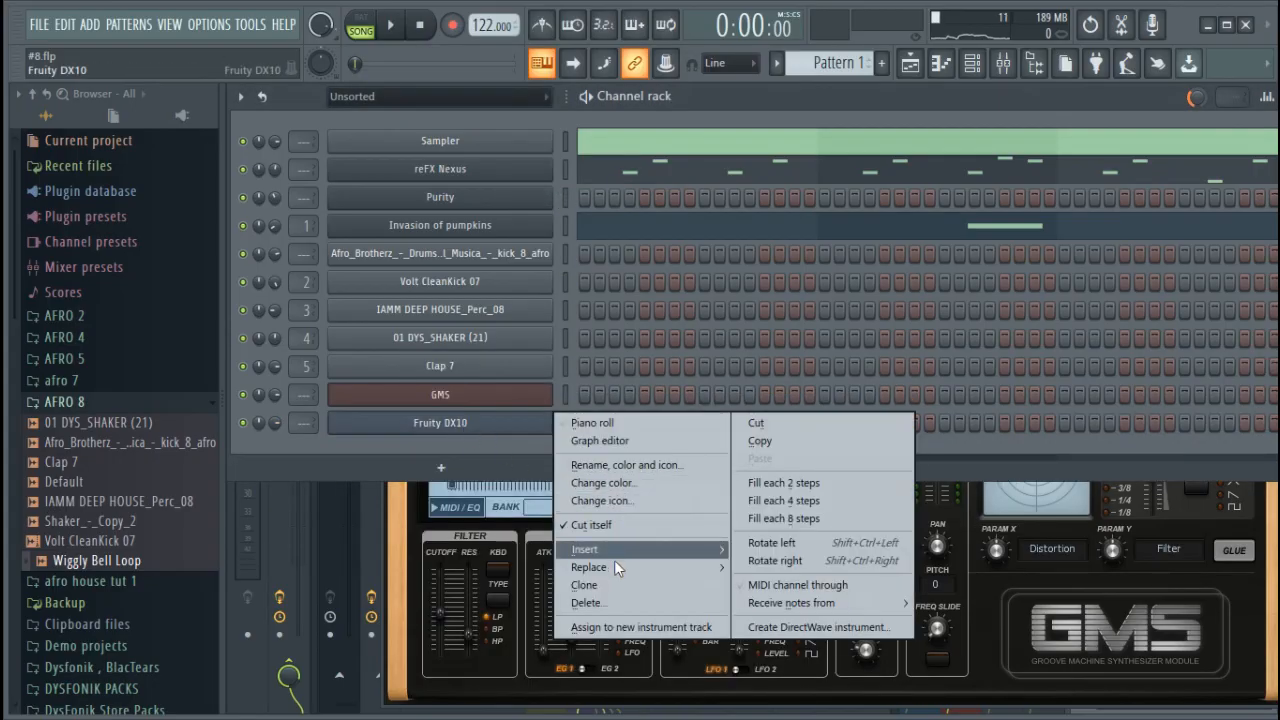
mouse_move(614, 561)
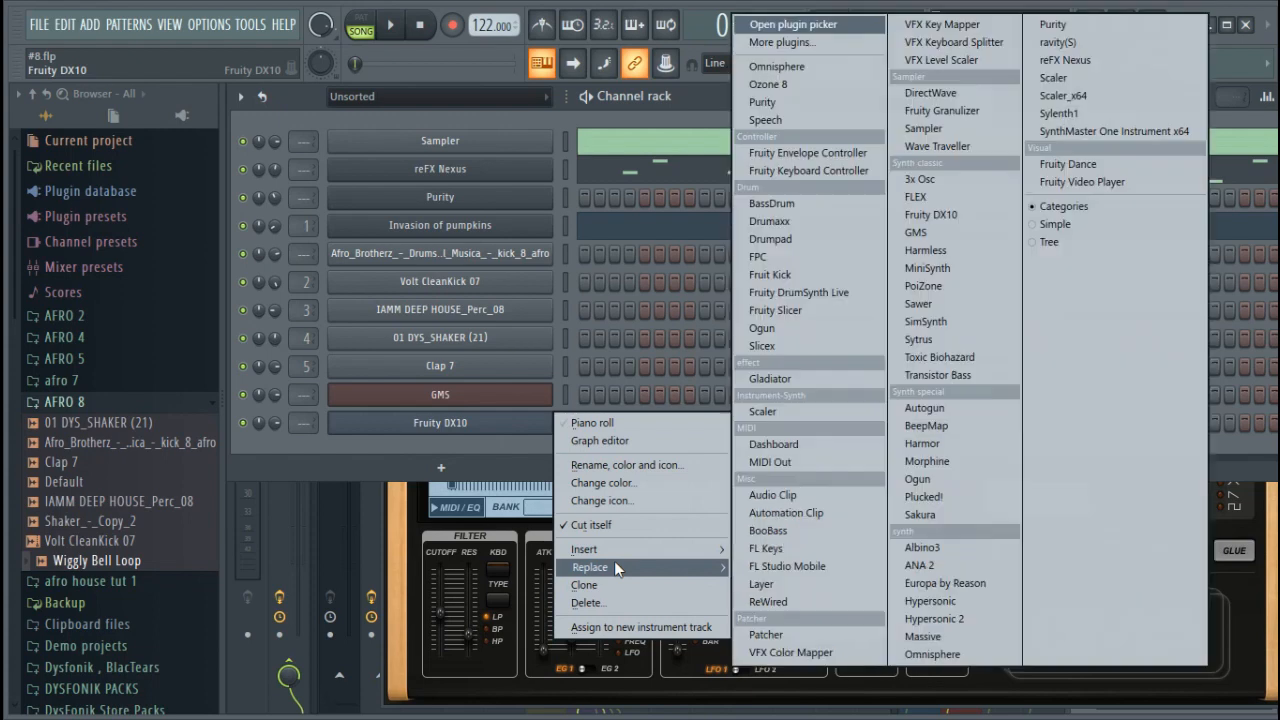
click(942, 232)
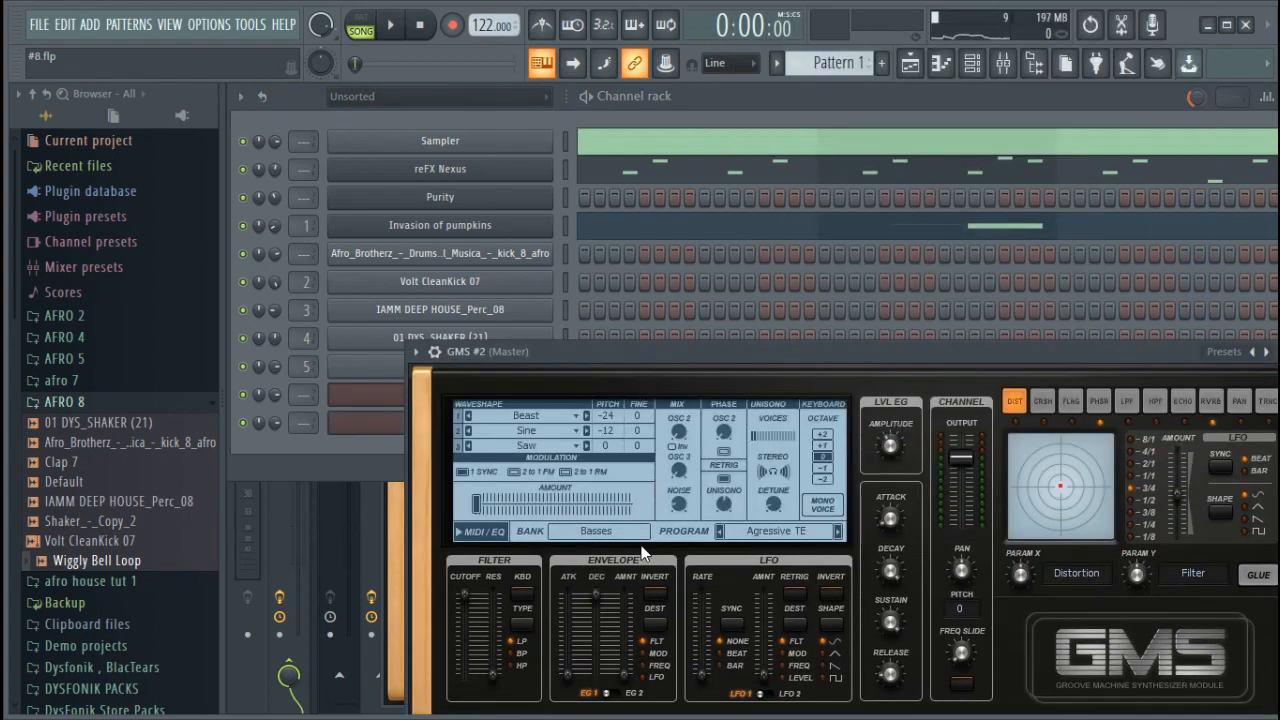
drag(1129, 352, 951, 312)
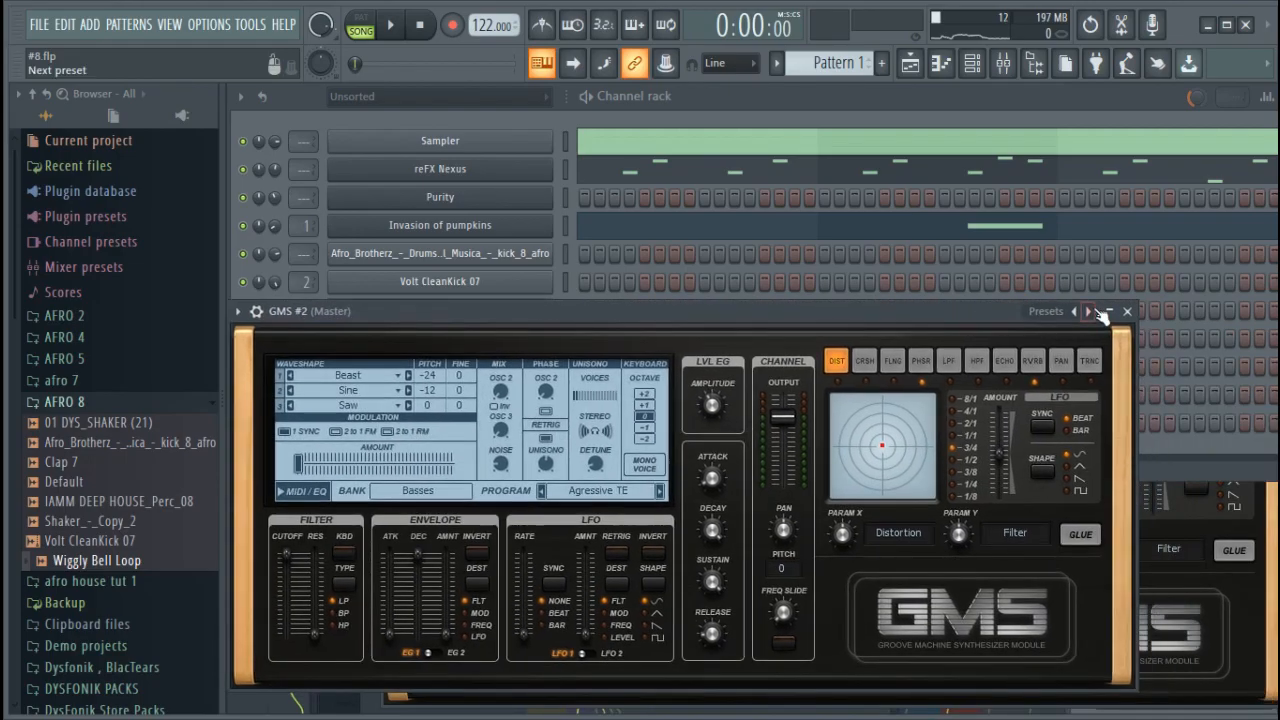
click(1128, 311)
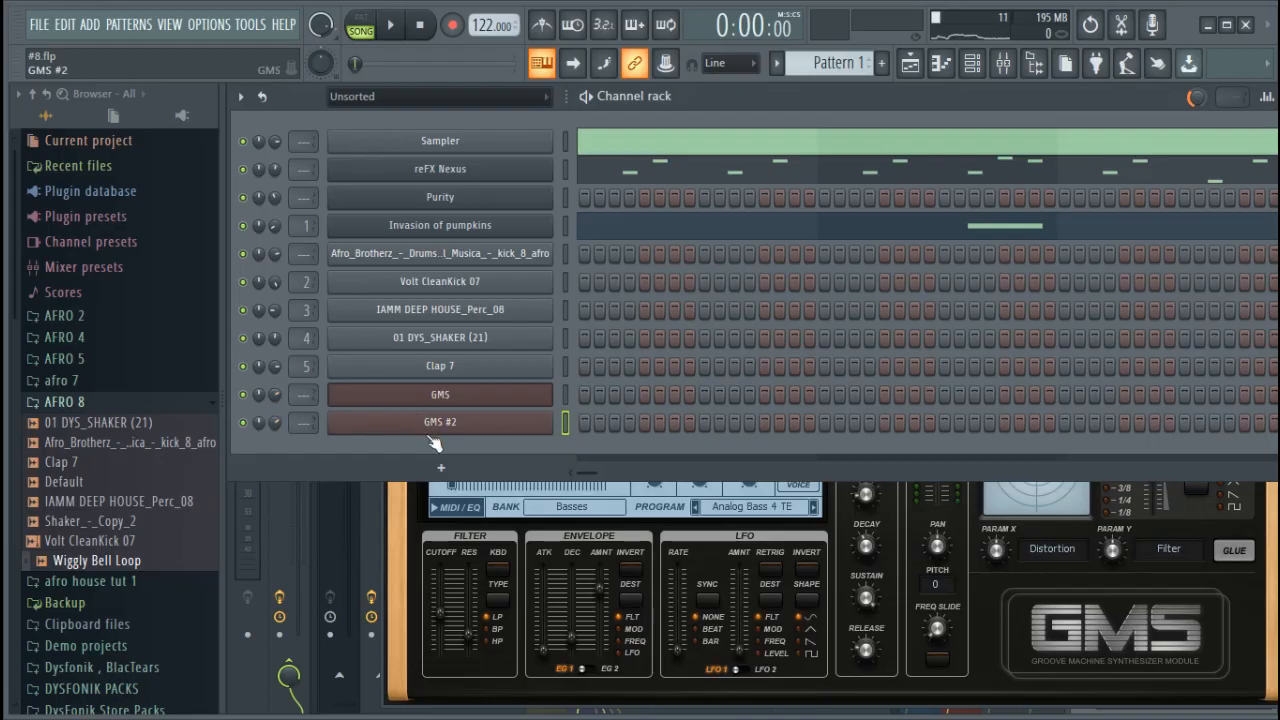
Open the first GMS channel's piano roll in Pattern 1 and place an A3 note at the start of bar 1
right_click(485, 396)
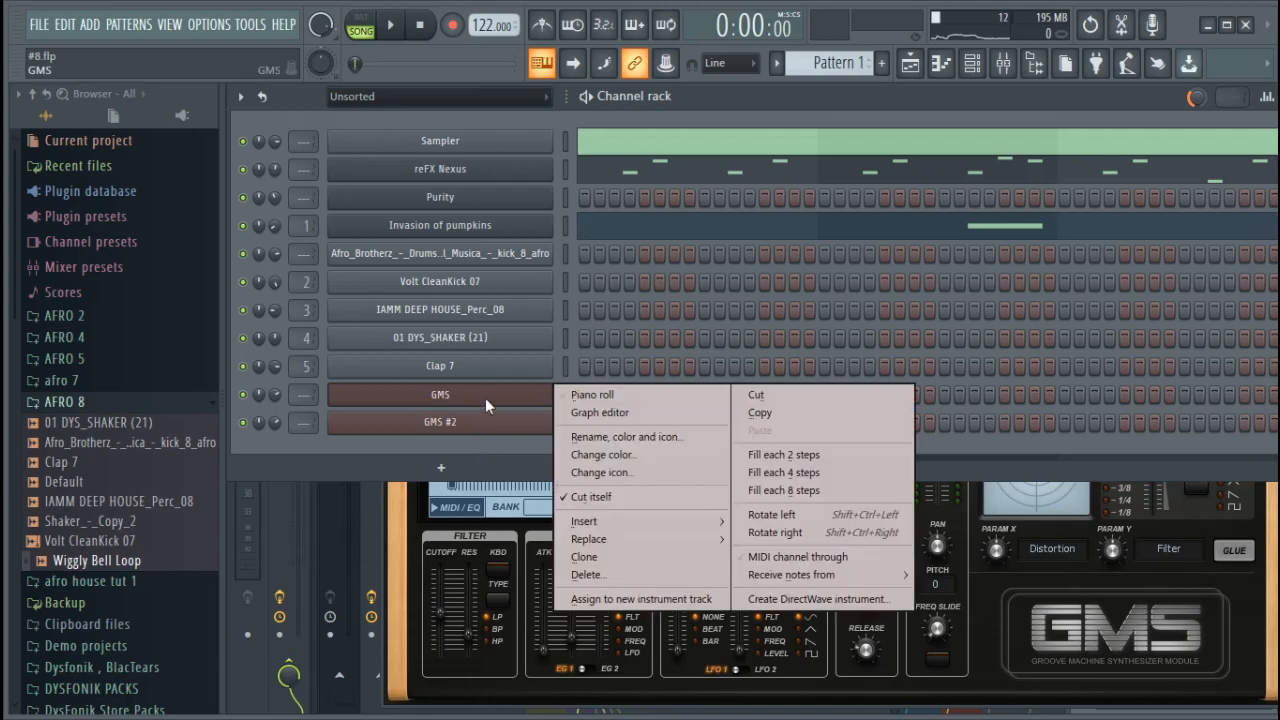
click(590, 392)
click(310, 355)
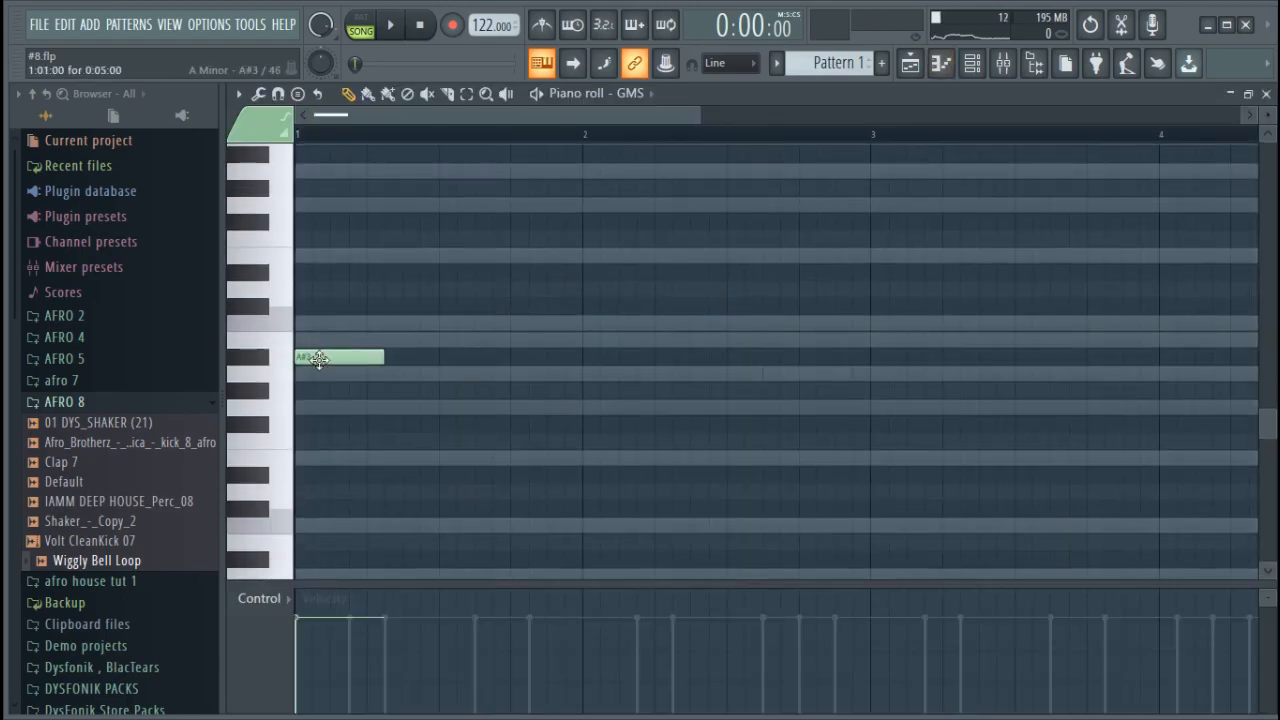
drag(311, 353, 308, 374)
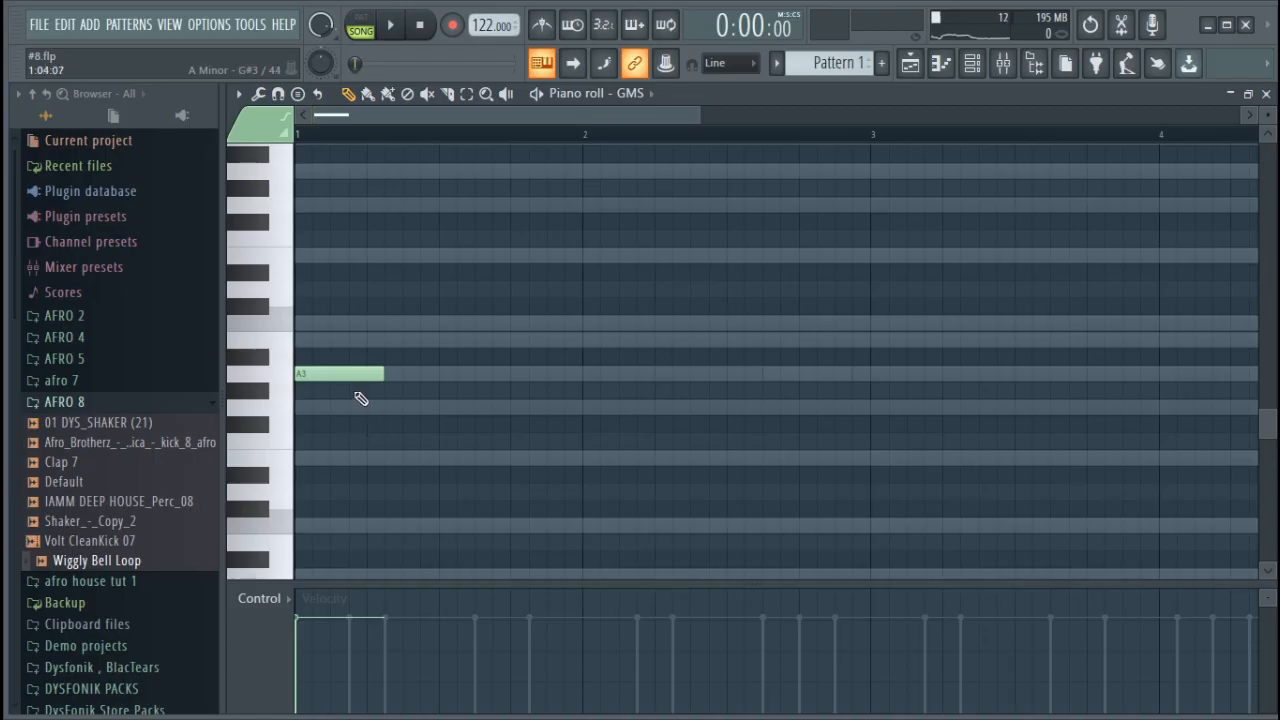
Audition the GMS note, raise it to A4 and lengthen it from bar 1 to bar 5
key(space)
key(space)
scroll(366, 392, down, 3)
scroll(360, 362, up, 2)
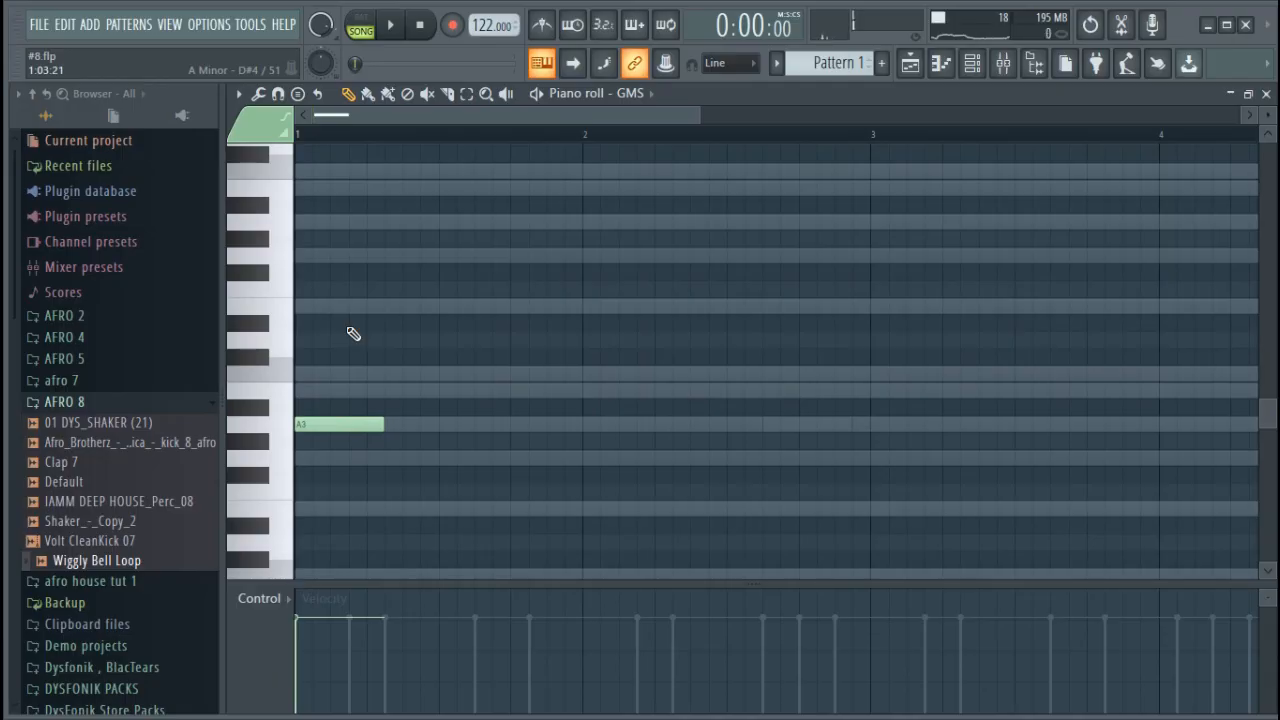
key(space)
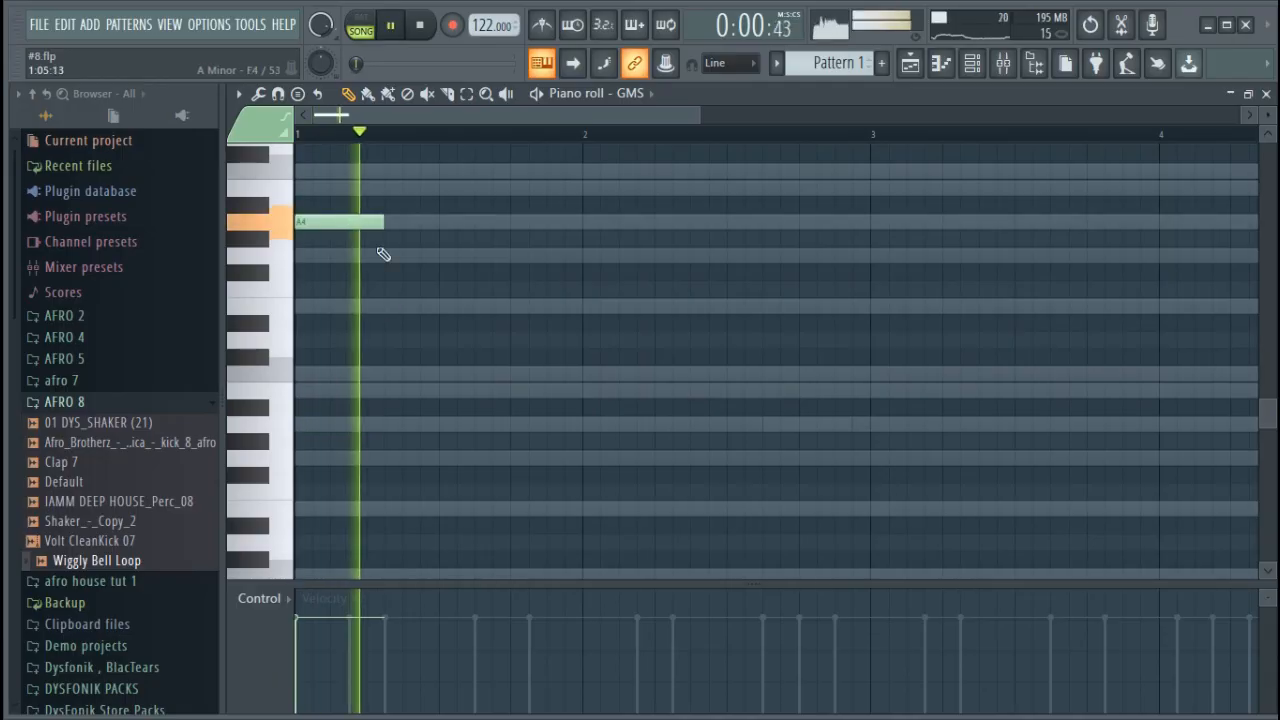
scroll(389, 143, down, 3)
key(space)
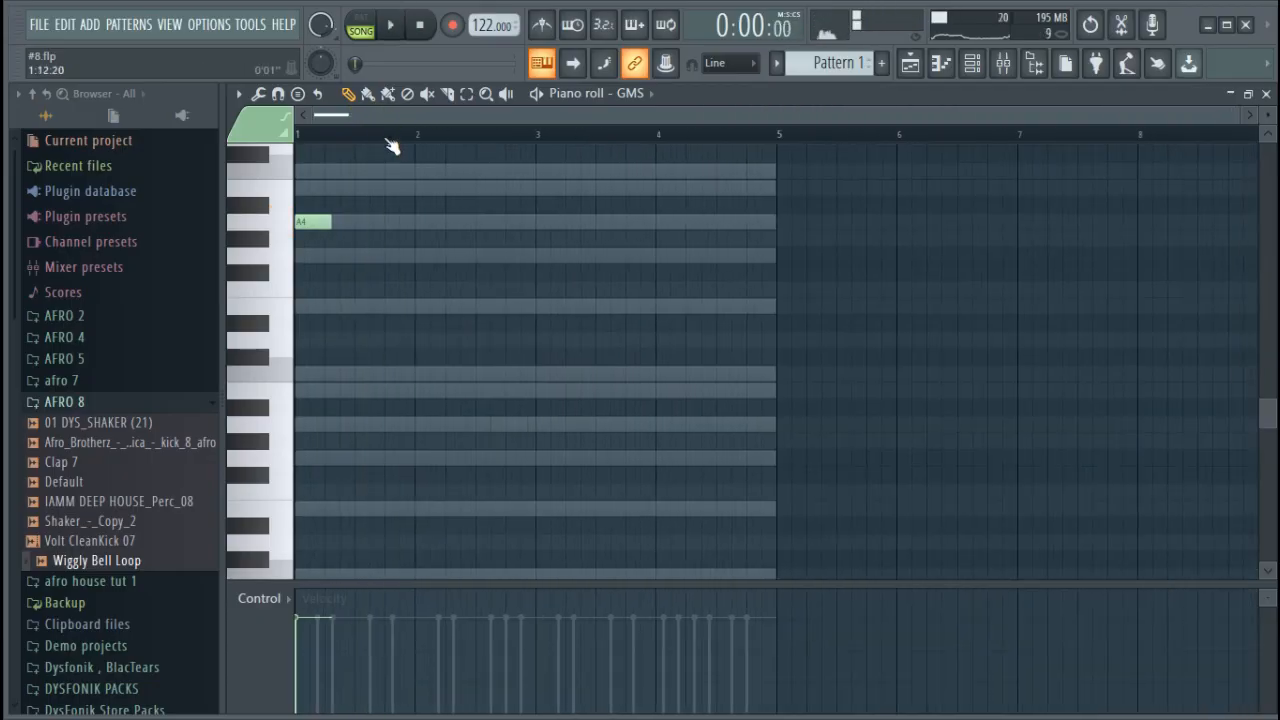
drag(329, 220, 662, 221)
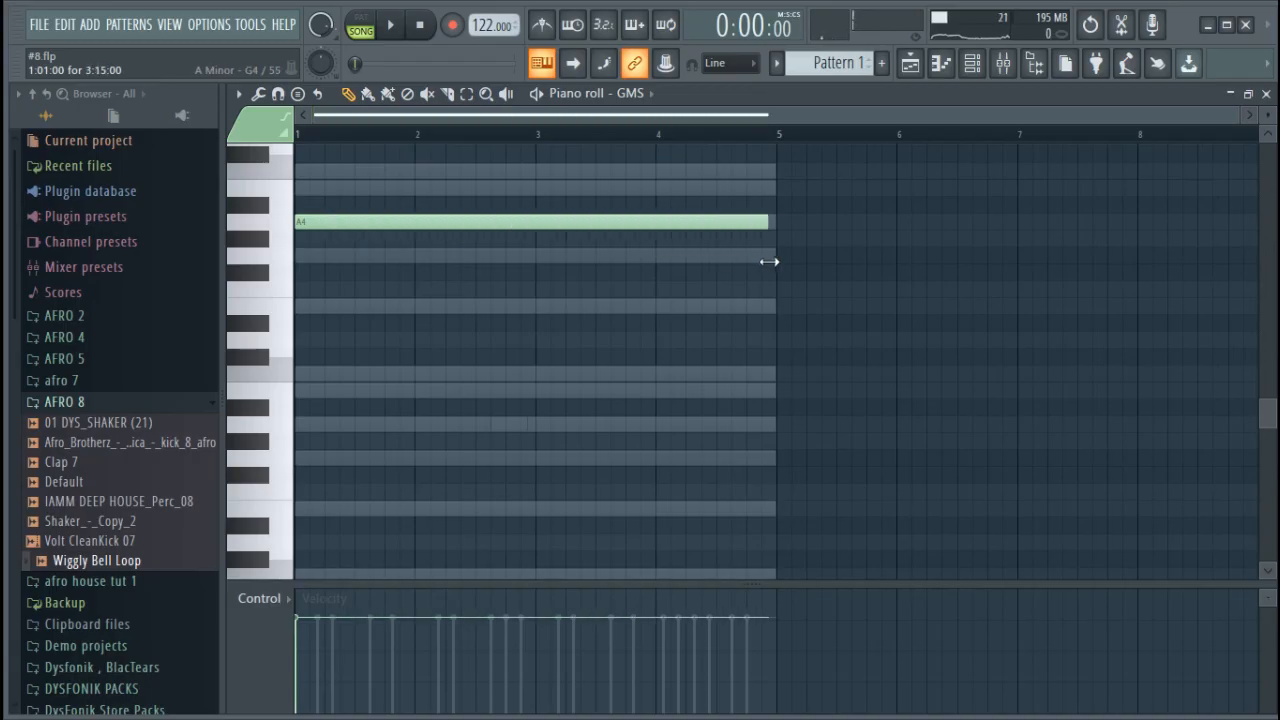
scroll(791, 221, up, 3)
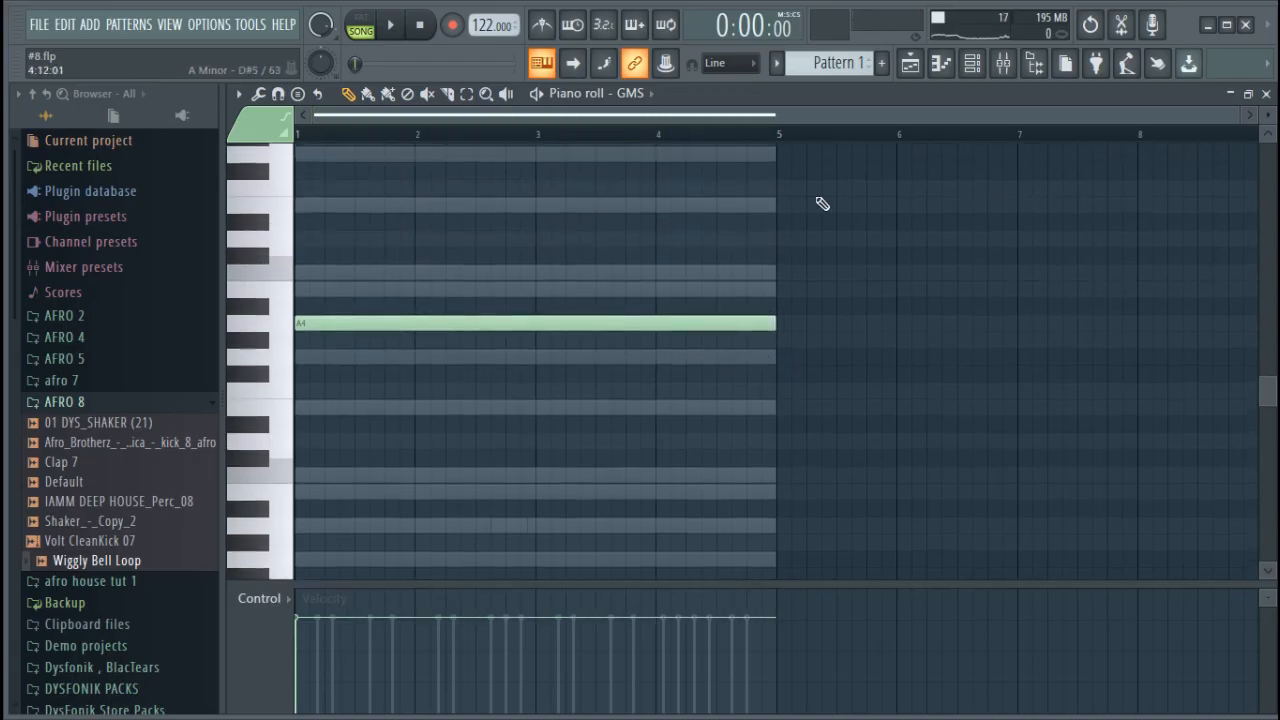
Try a C5 note above the A4 note, slice it short, move the remainder to G4 at bar 2, audition it and delete it
drag(1238, 115, 575, 115)
click(295, 278)
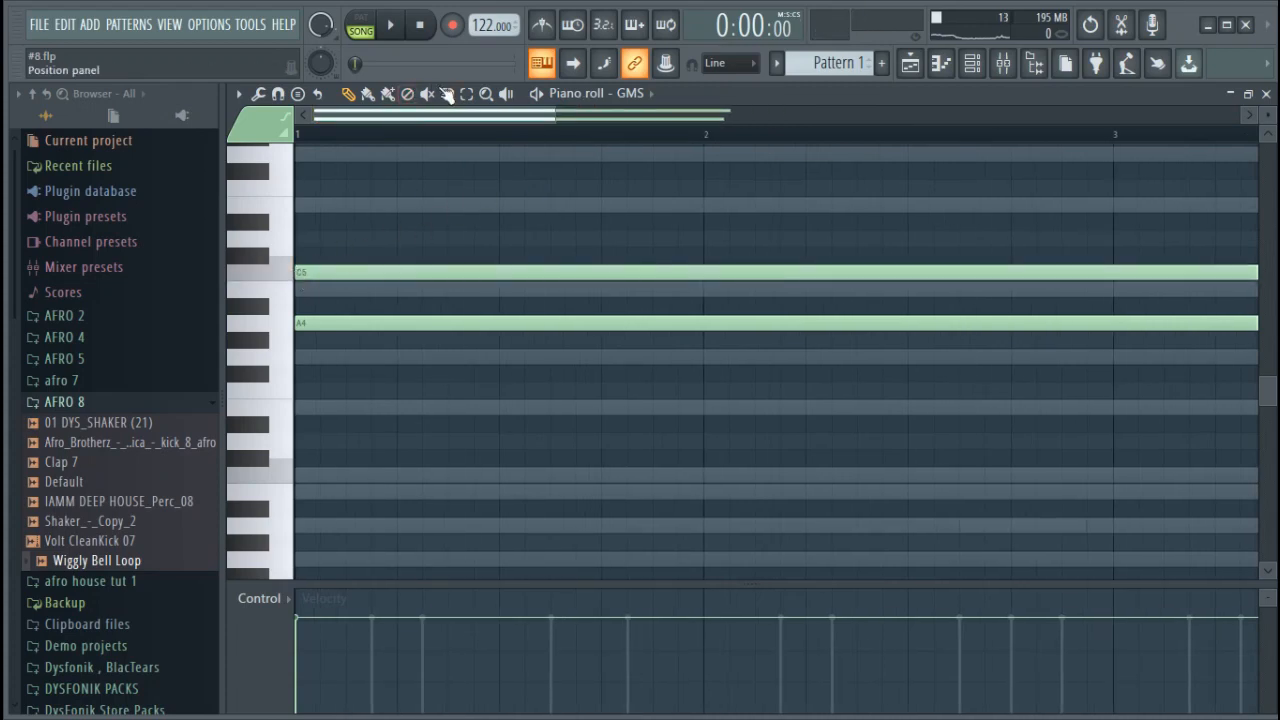
drag(395, 291, 397, 291)
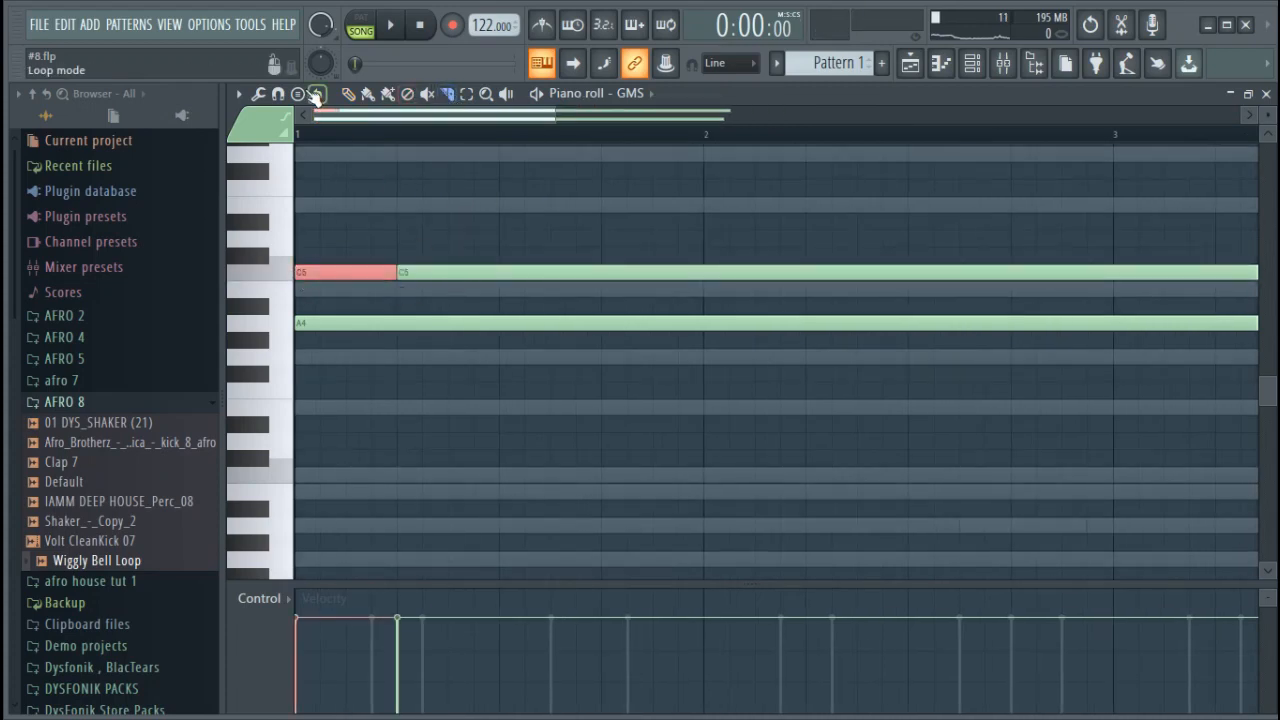
right_click(456, 272)
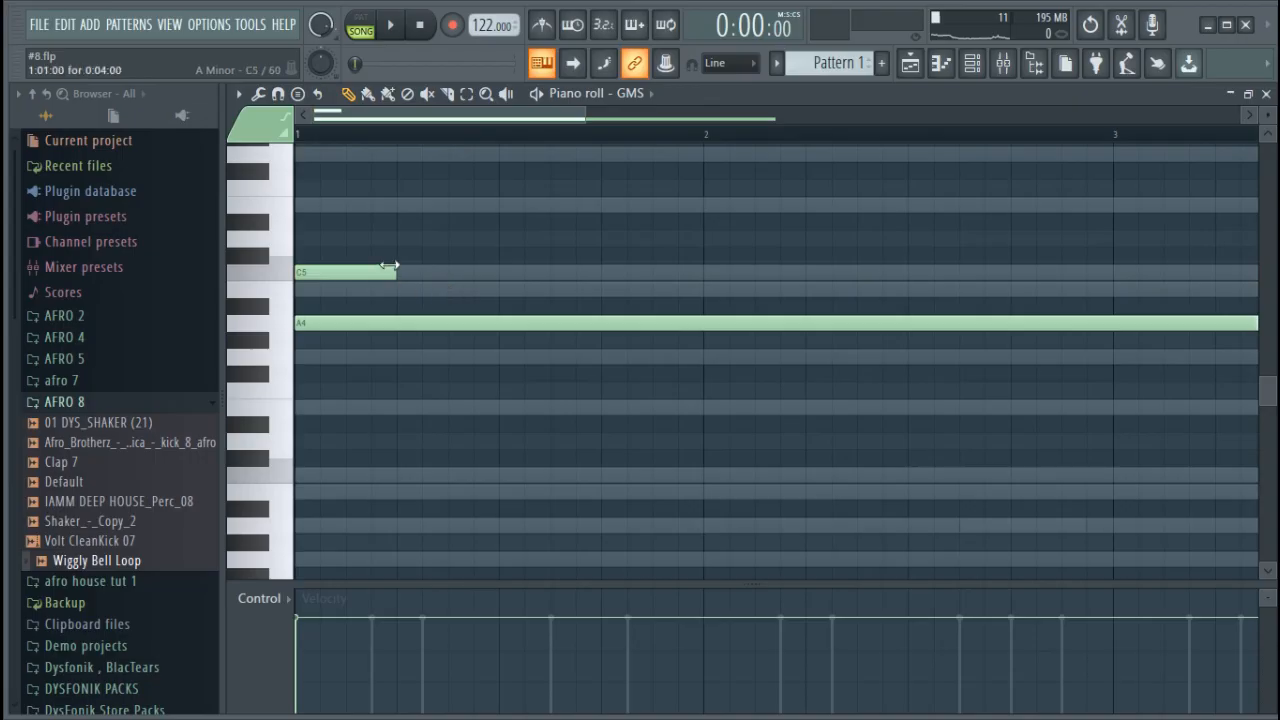
drag(308, 275, 714, 354)
key(space)
key(space)
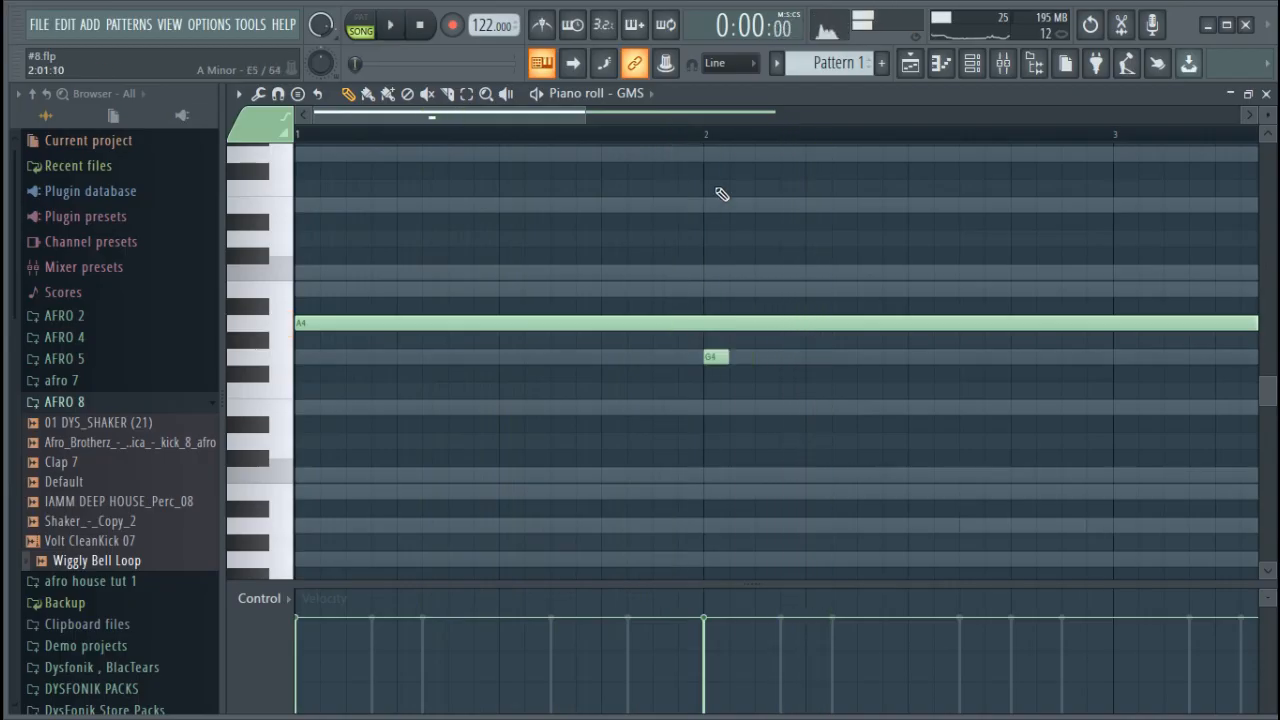
scroll(720, 149, down, 3)
scroll(720, 149, down, 1)
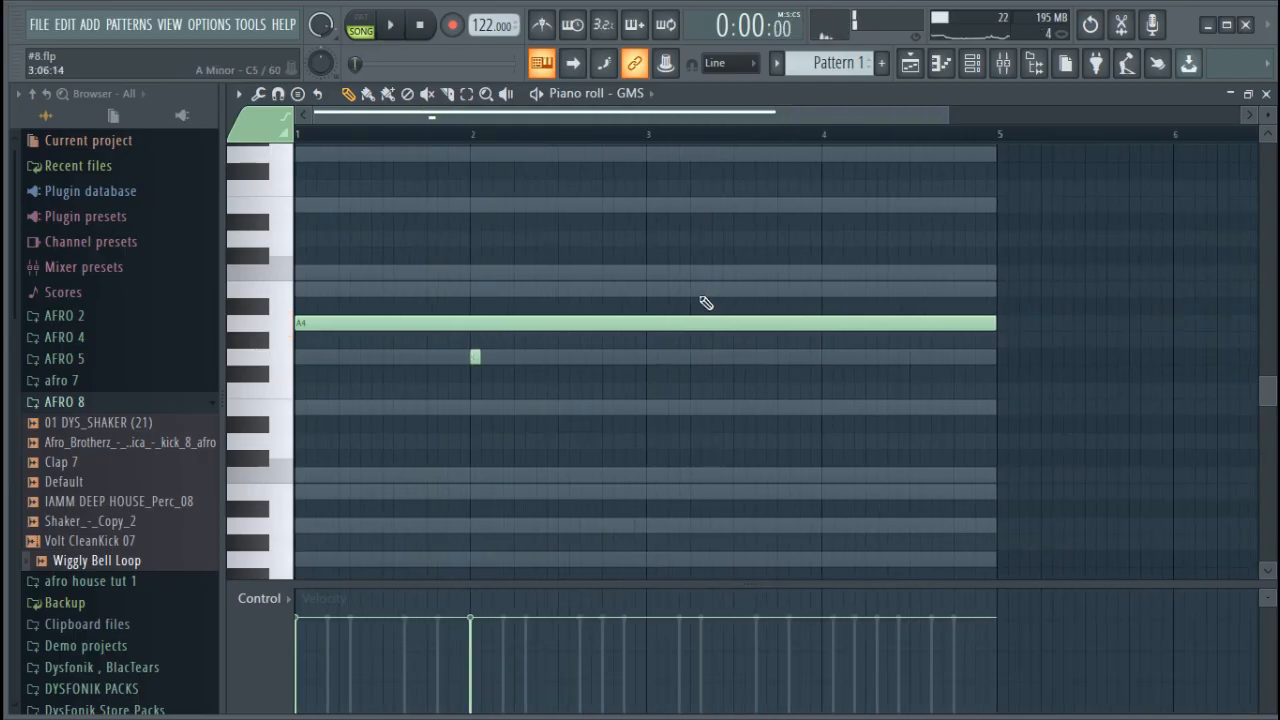
right_click(475, 358)
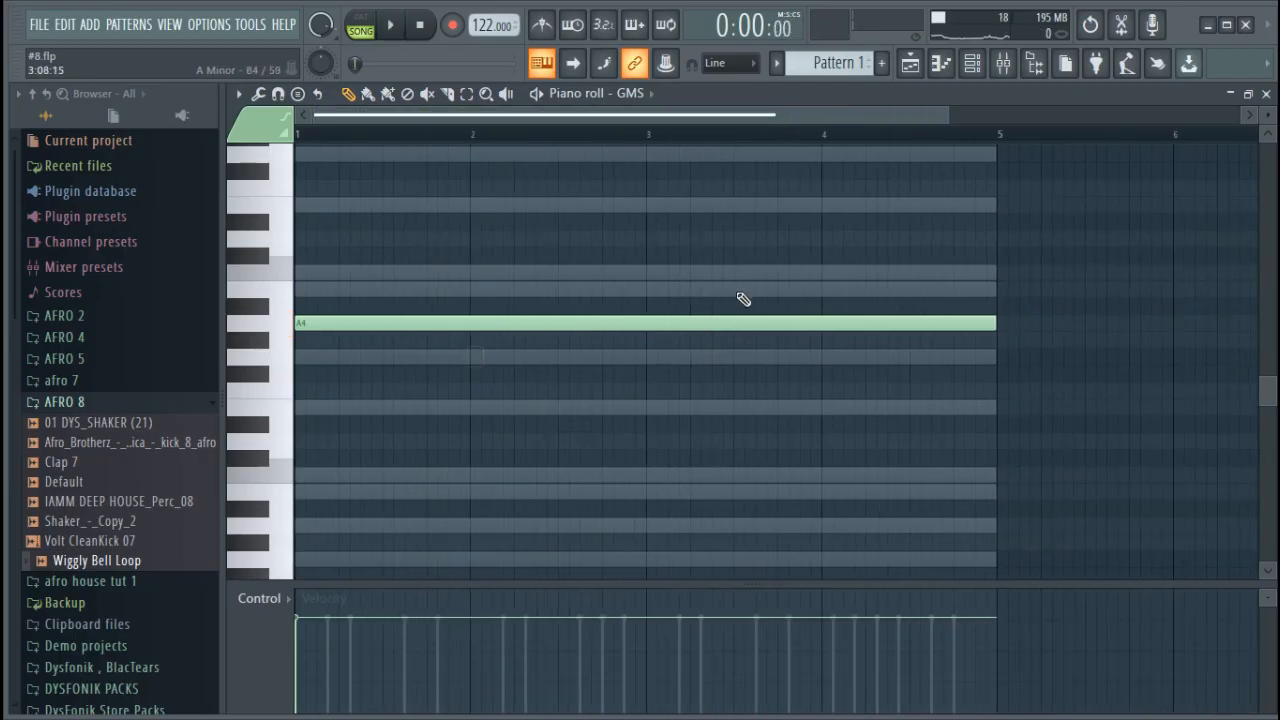
Cut the GMS notes from Pattern 1 and paste them into a new Pattern 4
click(972, 62)
right_click(548, 386)
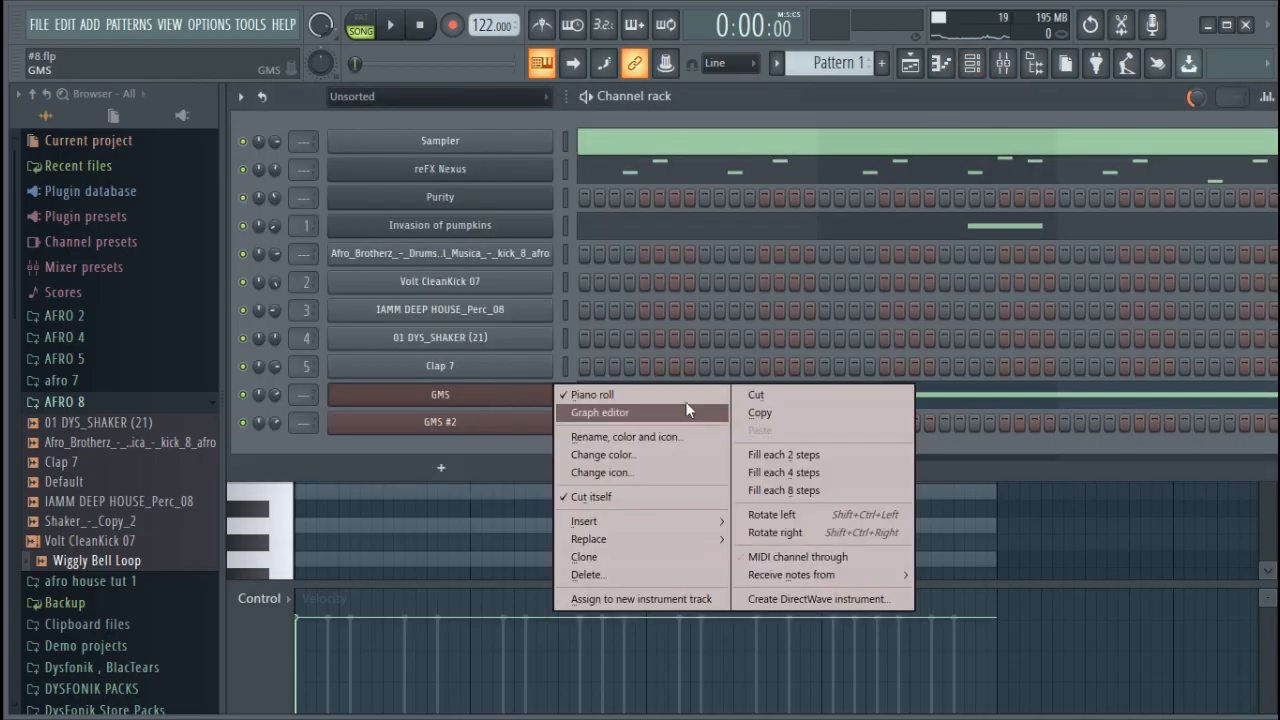
click(760, 394)
click(884, 65)
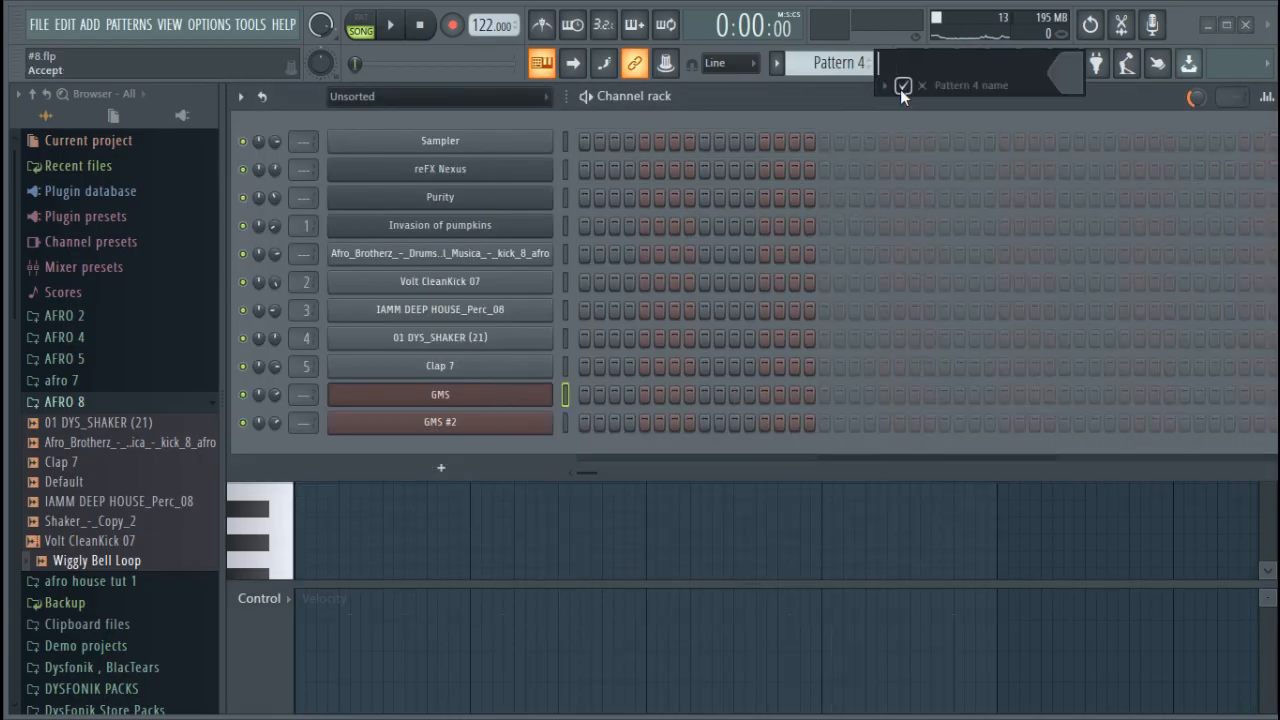
click(903, 86)
key(ctrl+v)
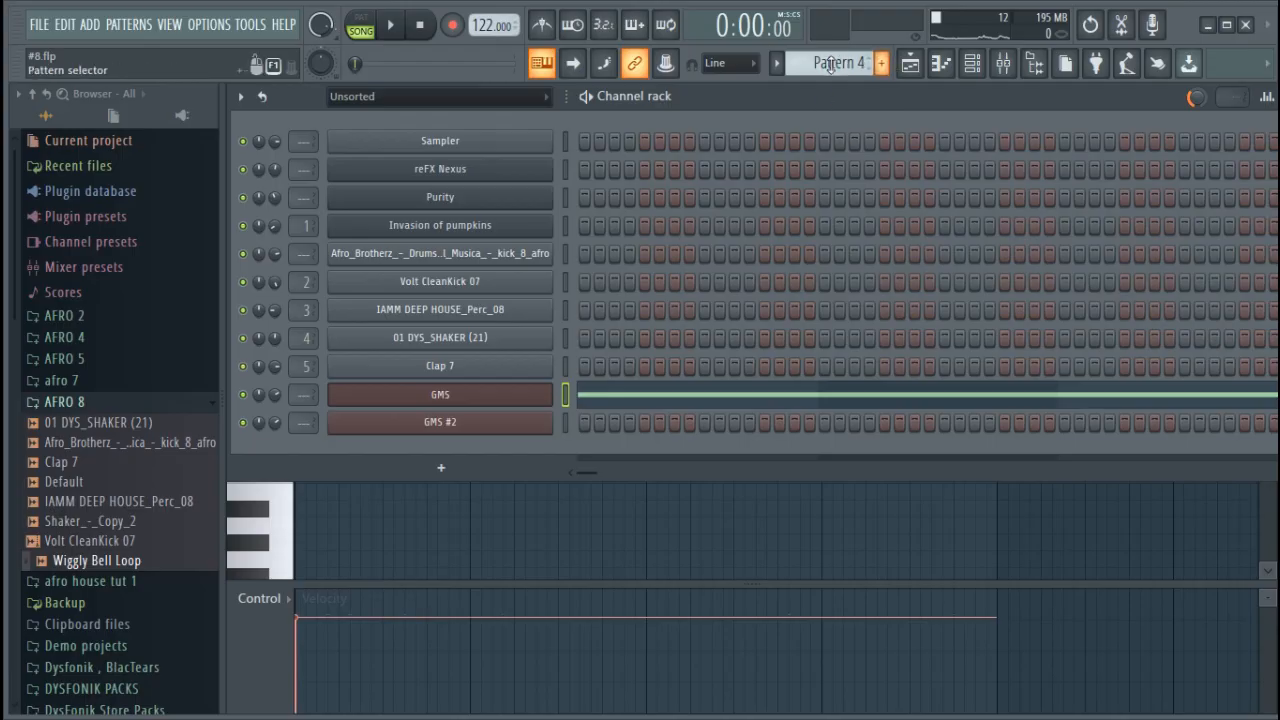
Compare the contents of the existing patterns and inspect the GMS note in Pattern 4's piano roll
scroll(829, 65, down, 1)
scroll(829, 65, down, 1)
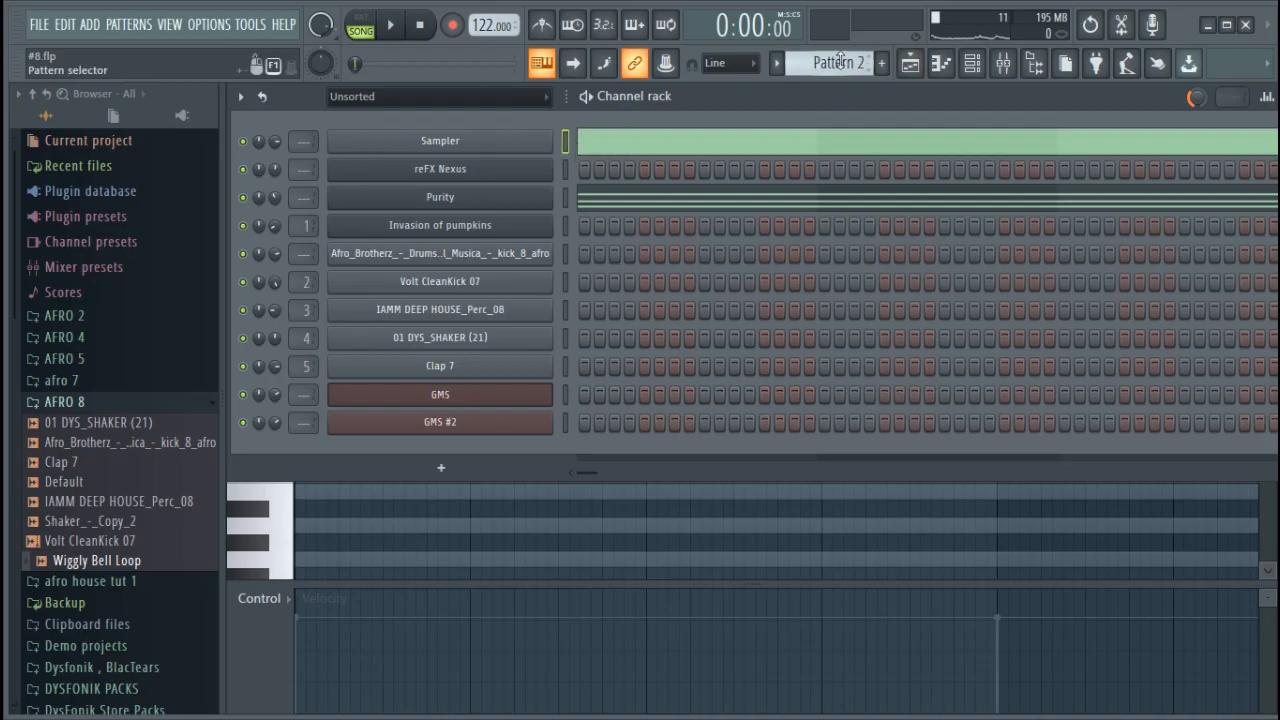
scroll(836, 62, up, 3)
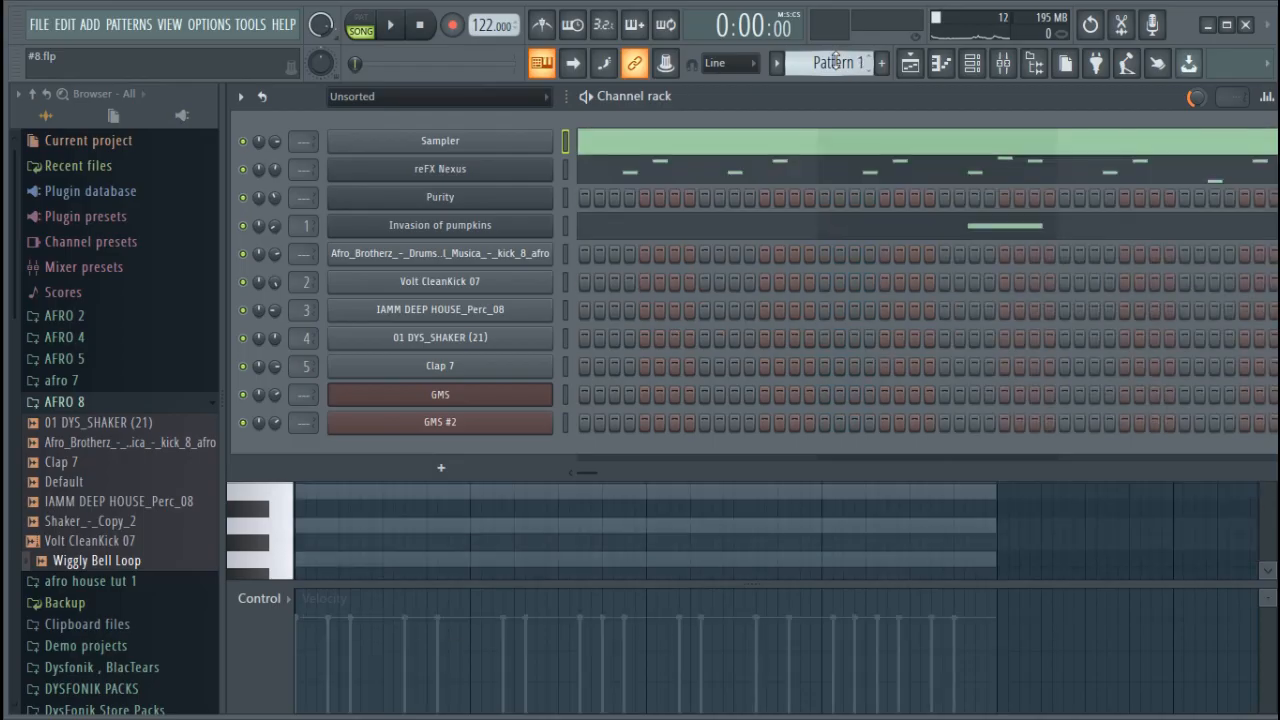
scroll(836, 62, down, 1)
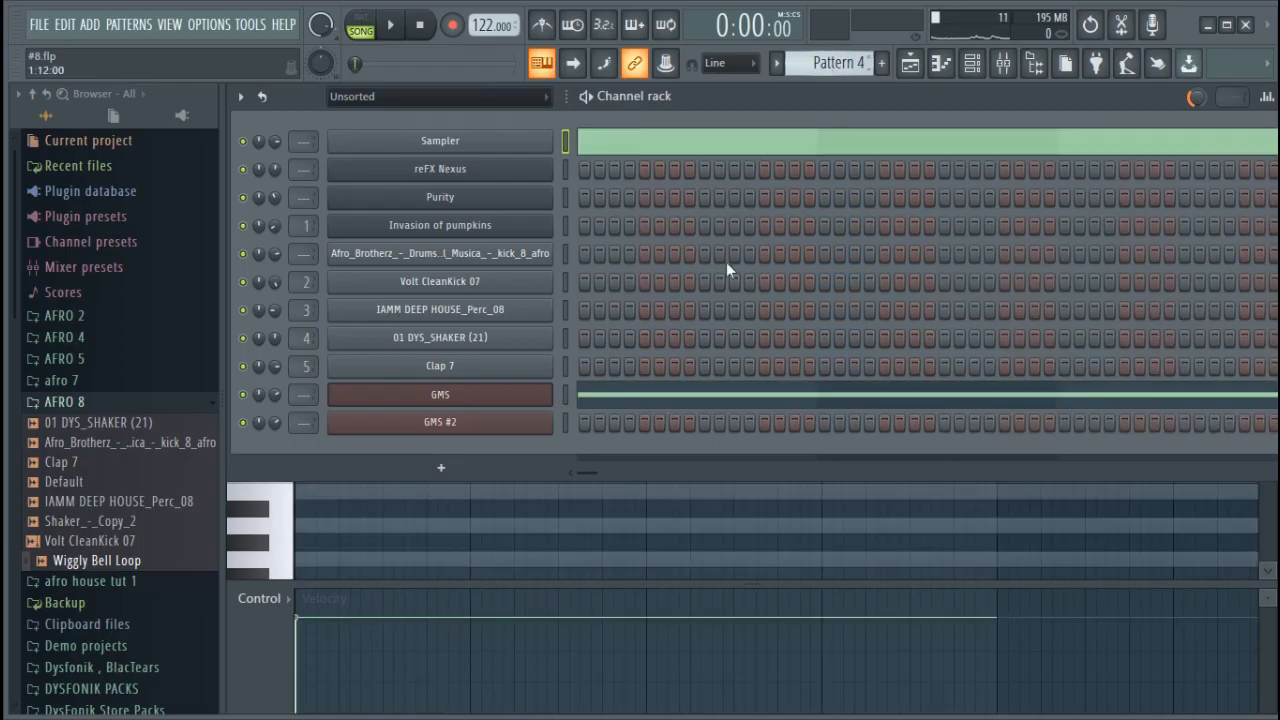
click(680, 400)
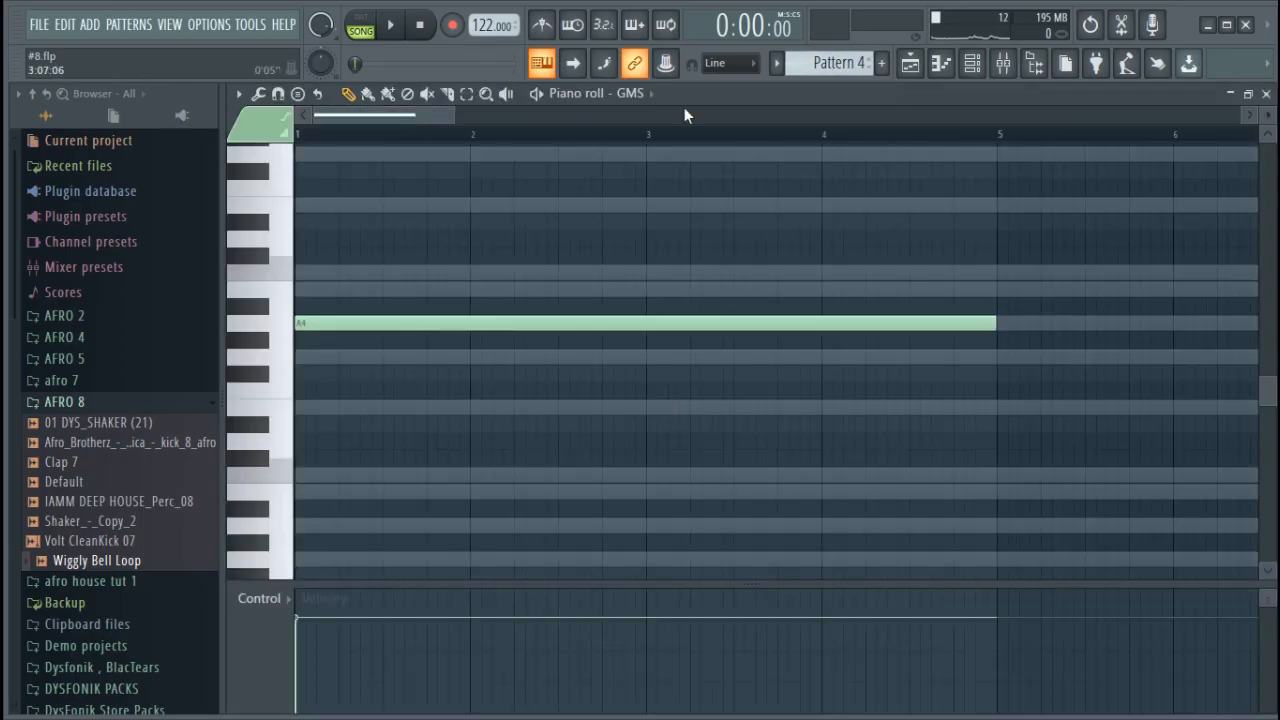
scroll(700, 136, down, 3)
Place Pattern 4 on playlist Track 7 from bar 1, shorten the clip to end at bar 17 and duplicate it up to bar 33
click(910, 62)
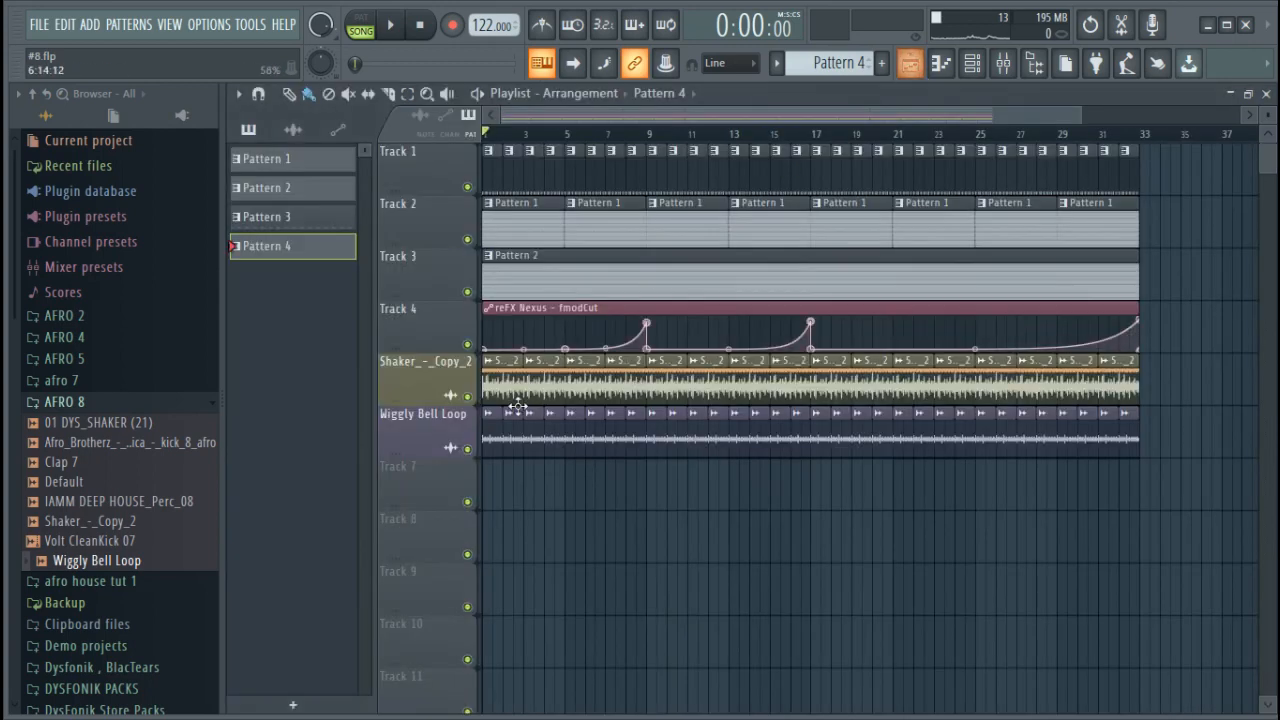
click(510, 522)
drag(1066, 561, 1046, 509)
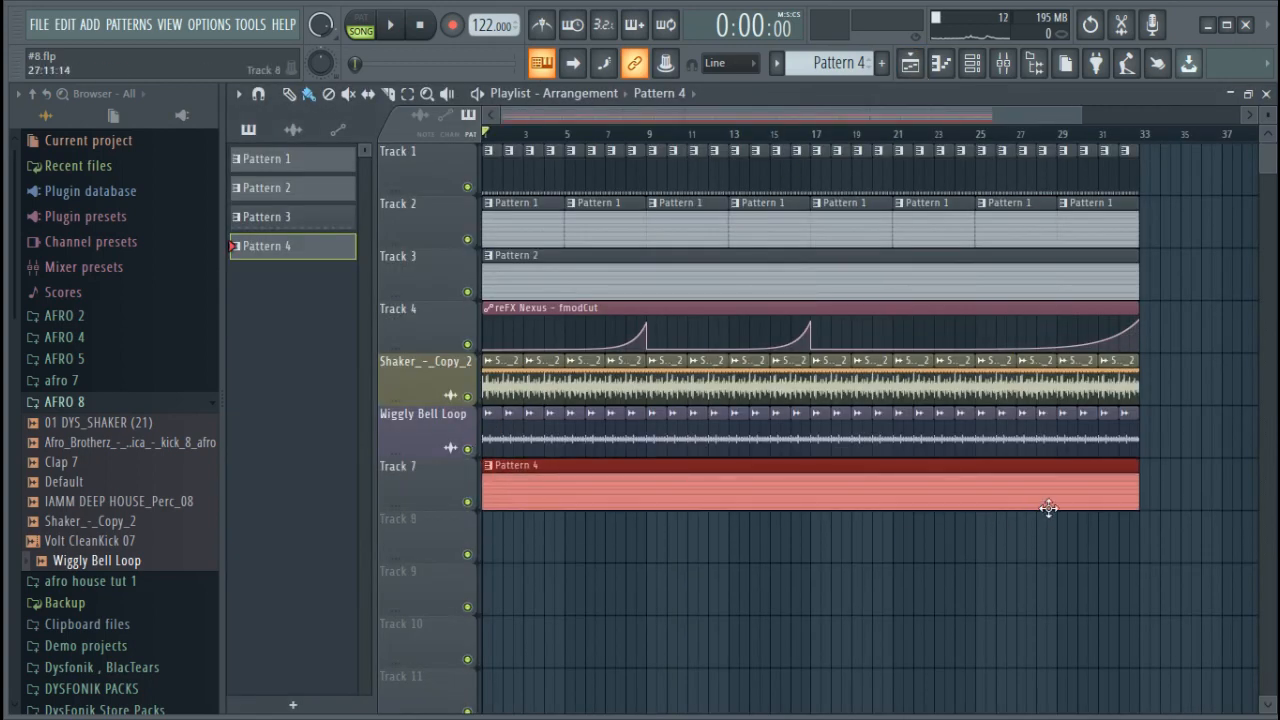
drag(1136, 495, 830, 503)
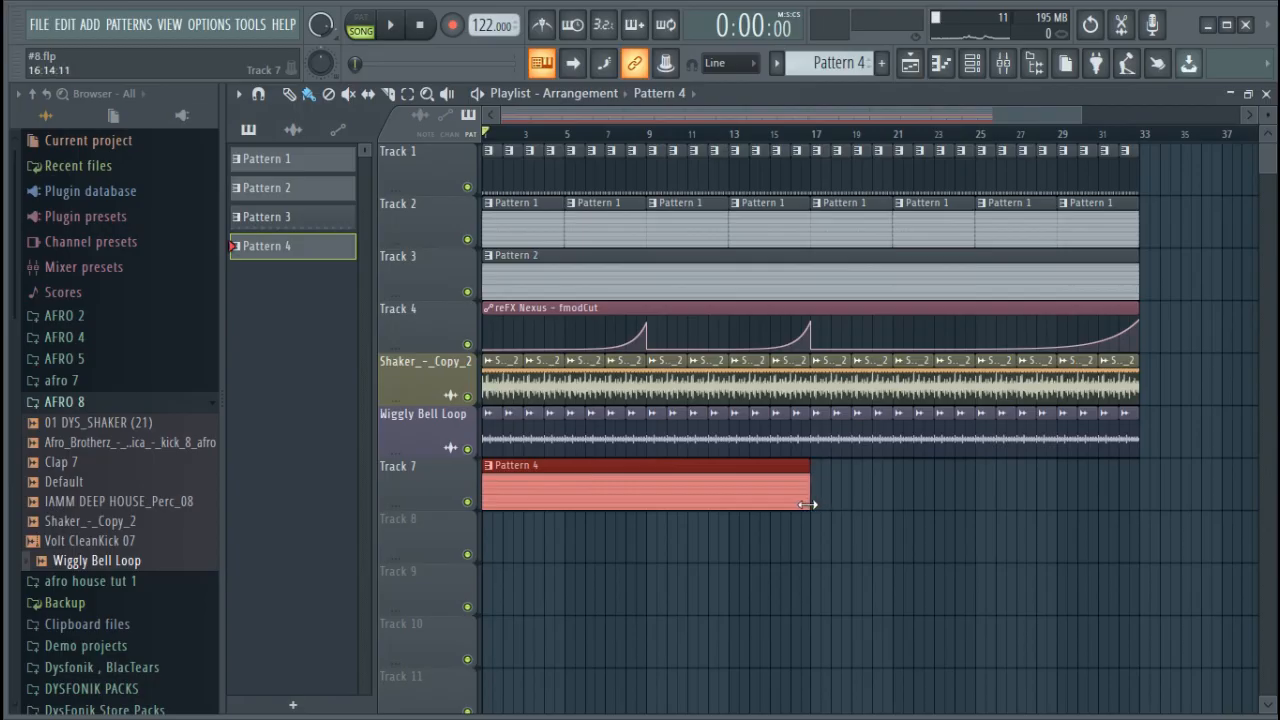
key(ctrl+b)
double_click(714, 491)
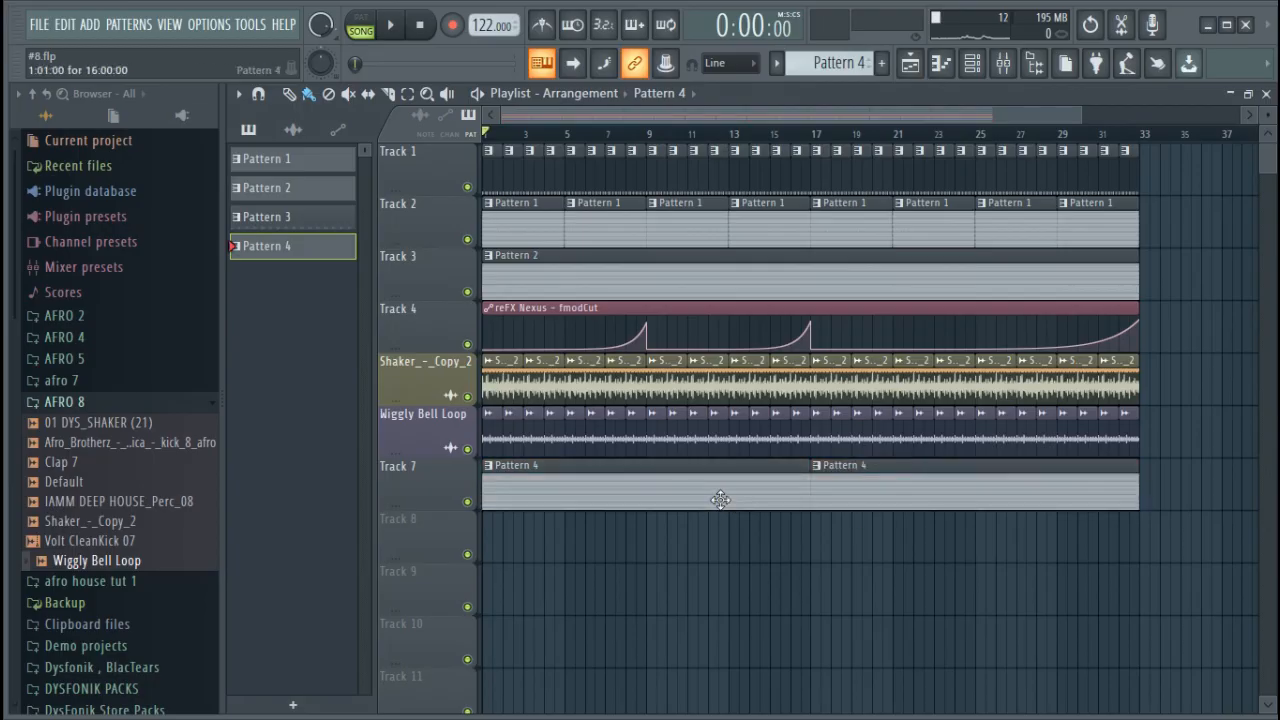
In Pattern 4's GMS piano roll, extend the A4 note to end at bar 9 and place a short G4 note at bar 4
scroll(666, 95, down, 2)
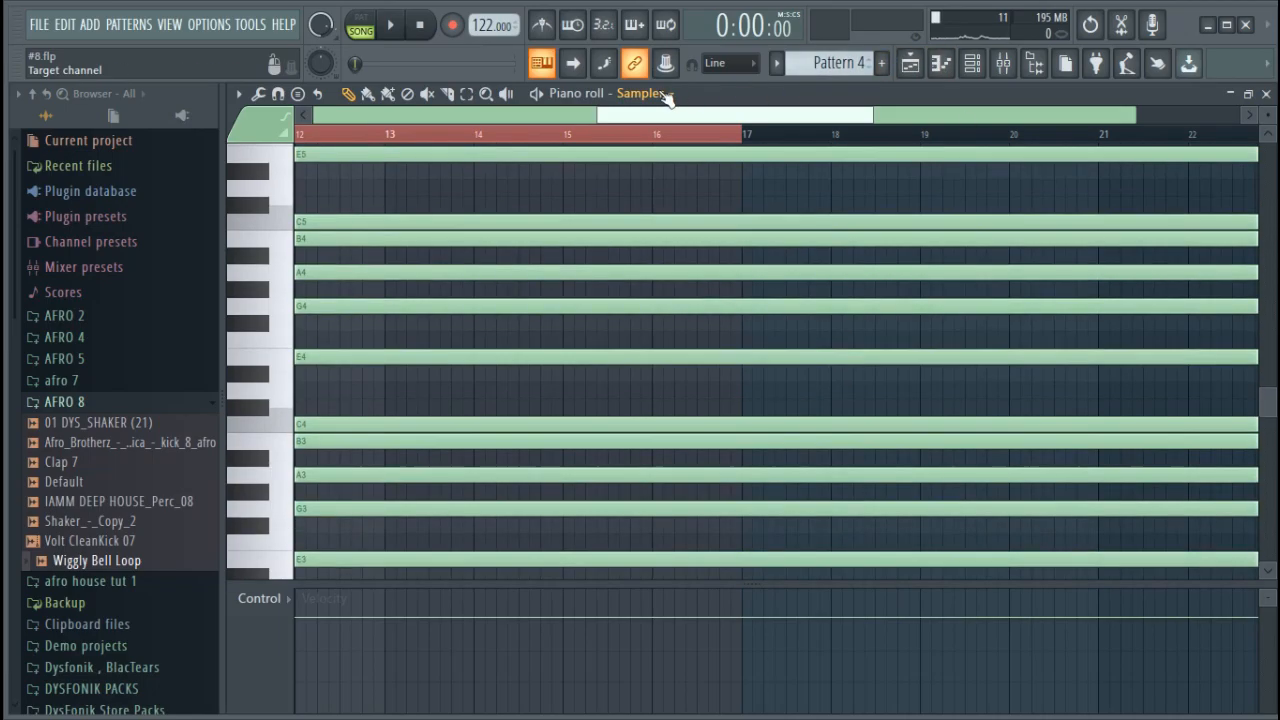
drag(822, 116, 538, 118)
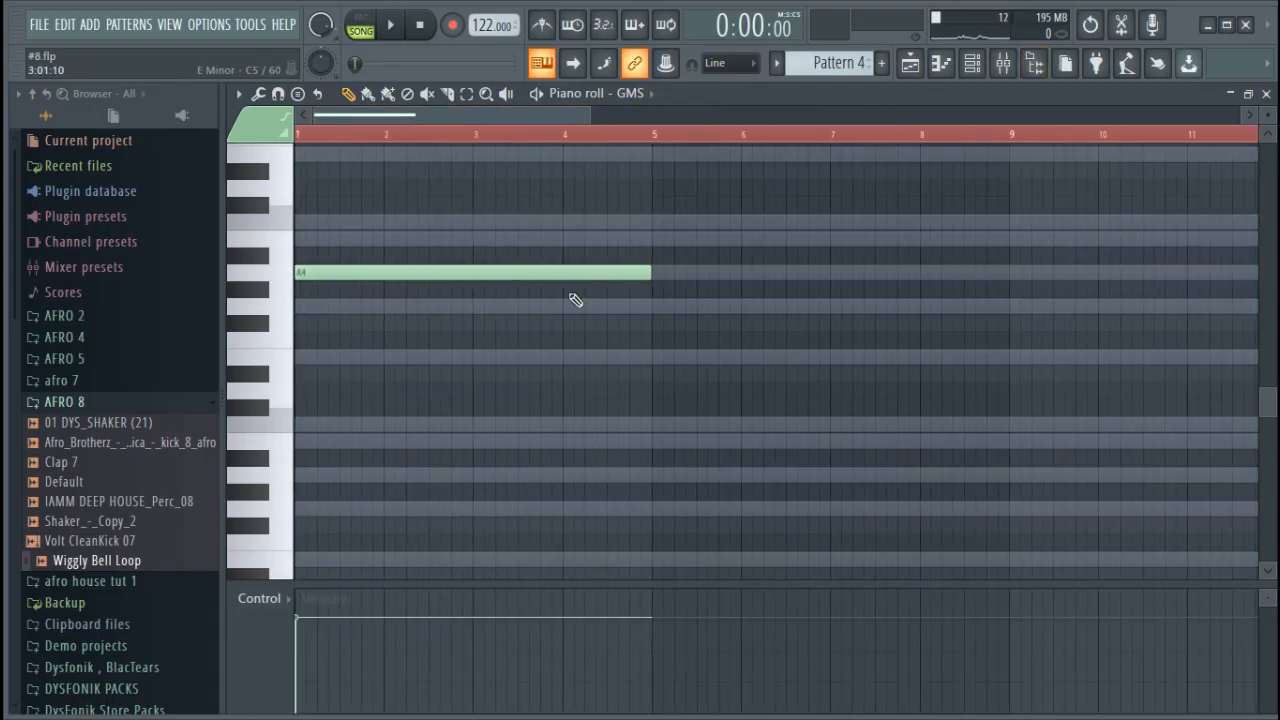
scroll(545, 272, up, 1)
key(space)
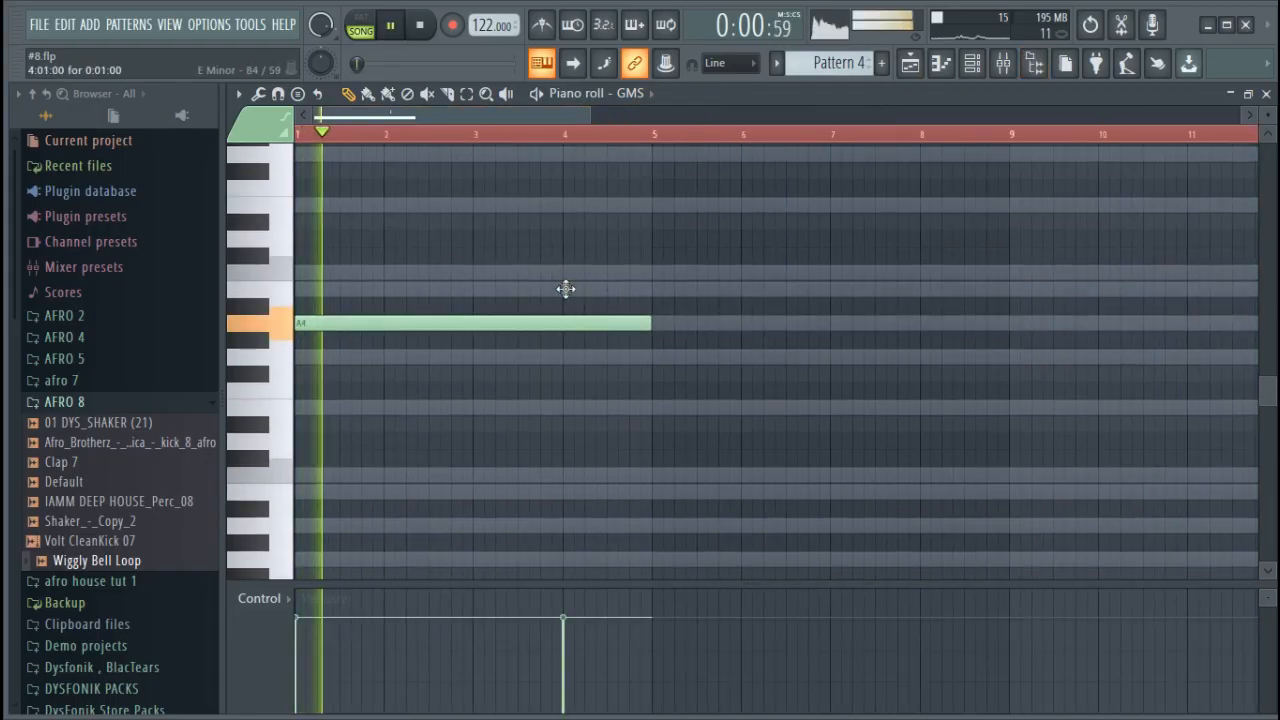
key(space)
drag(650, 321, 1040, 322)
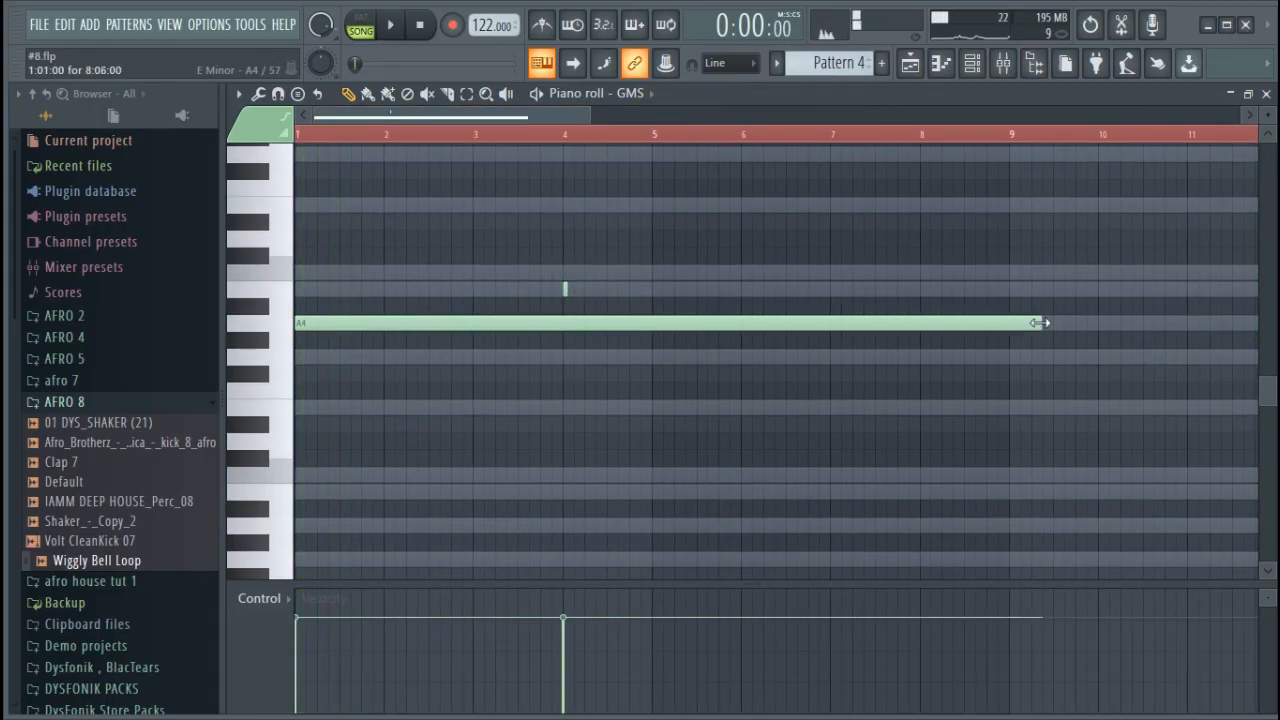
key(space)
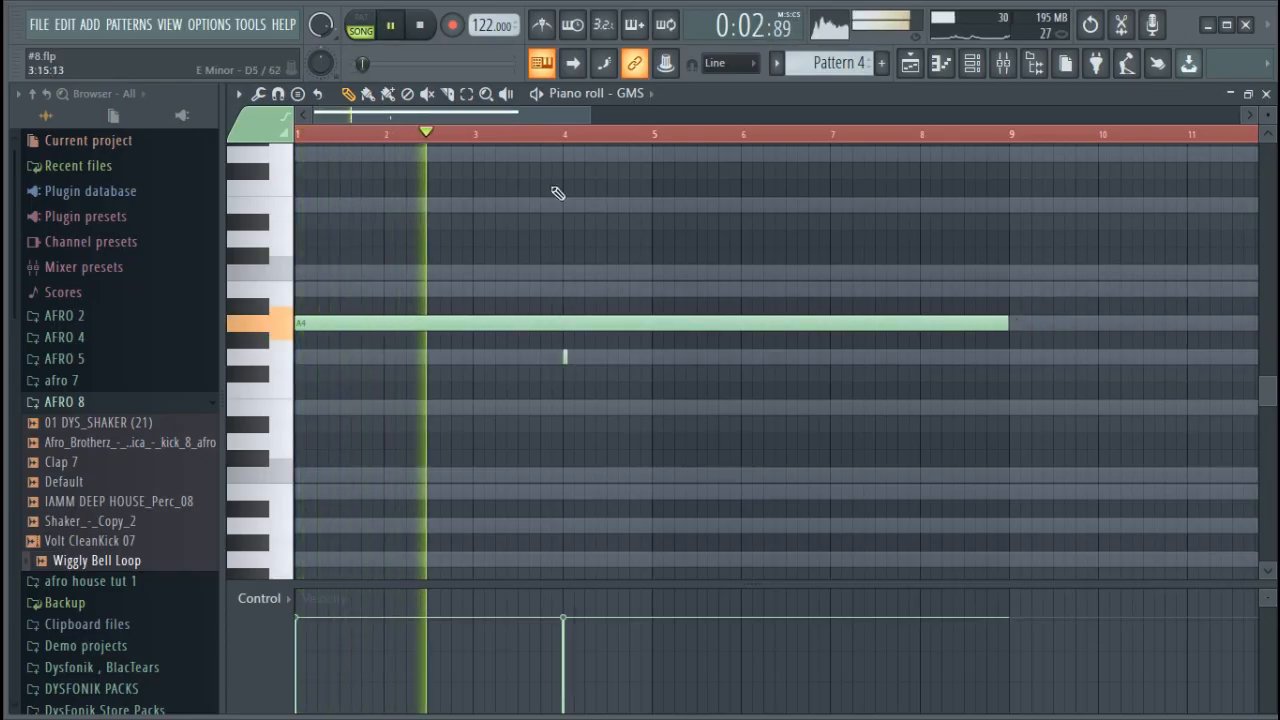
Move the short G4 note to bar 5, turn on slide and porta in its note properties, and audition it
scroll(565, 140, up, 2)
scroll(566, 140, up, 2)
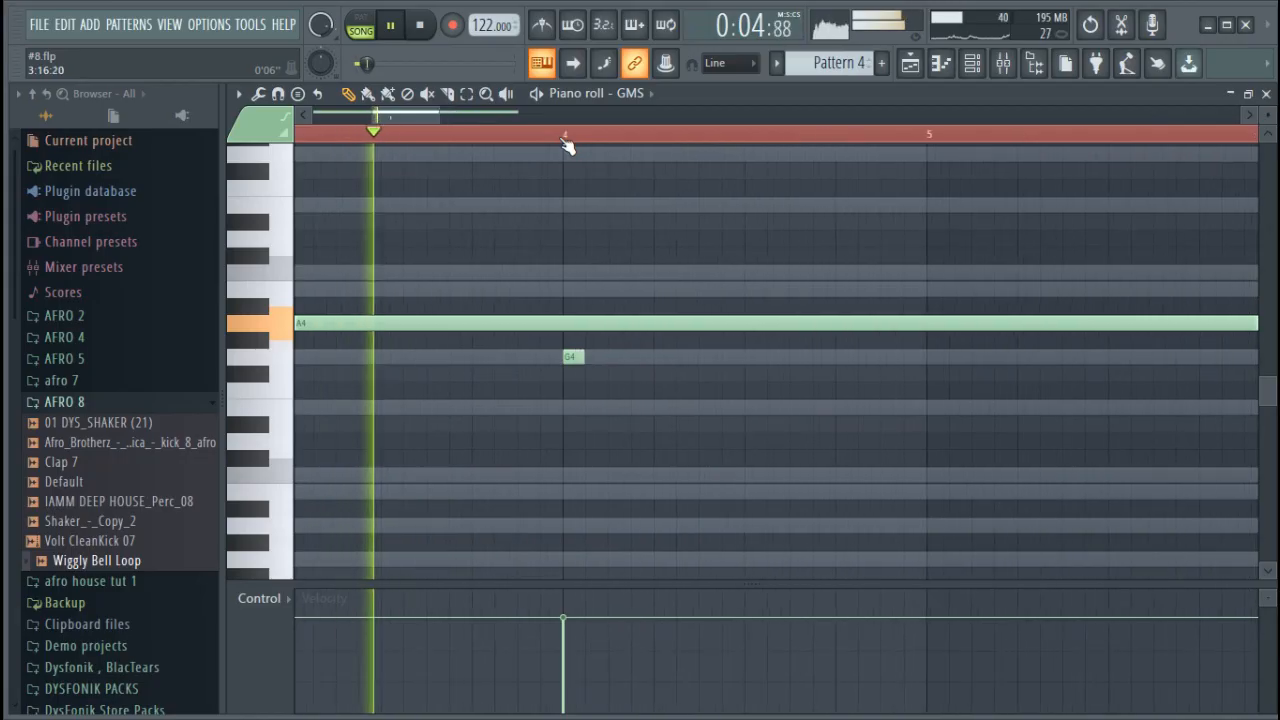
key(space)
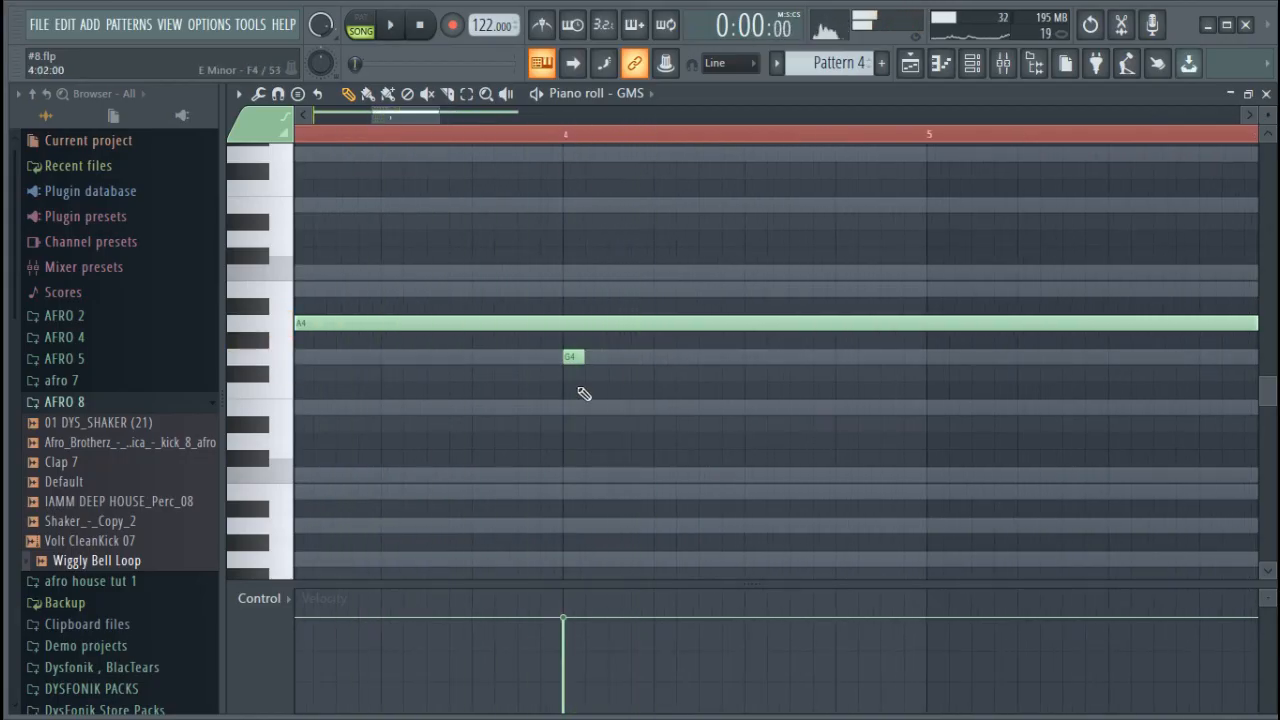
drag(569, 361, 936, 358)
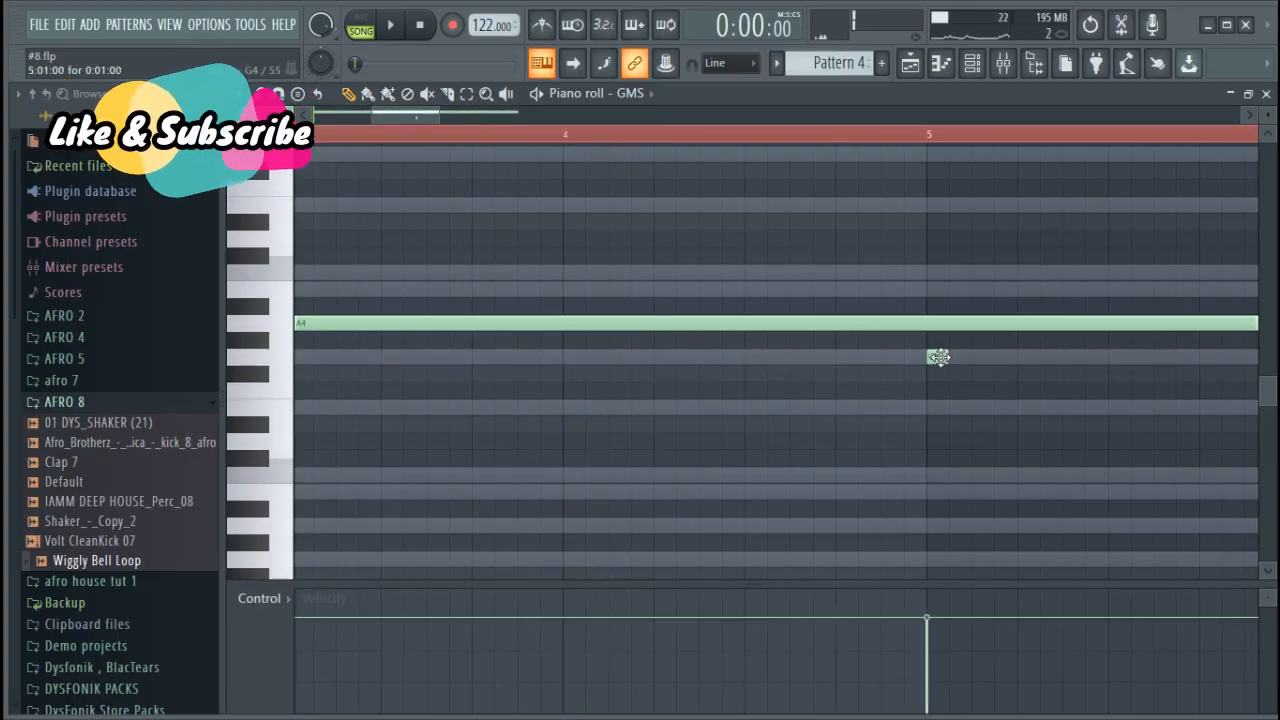
double_click(938, 360)
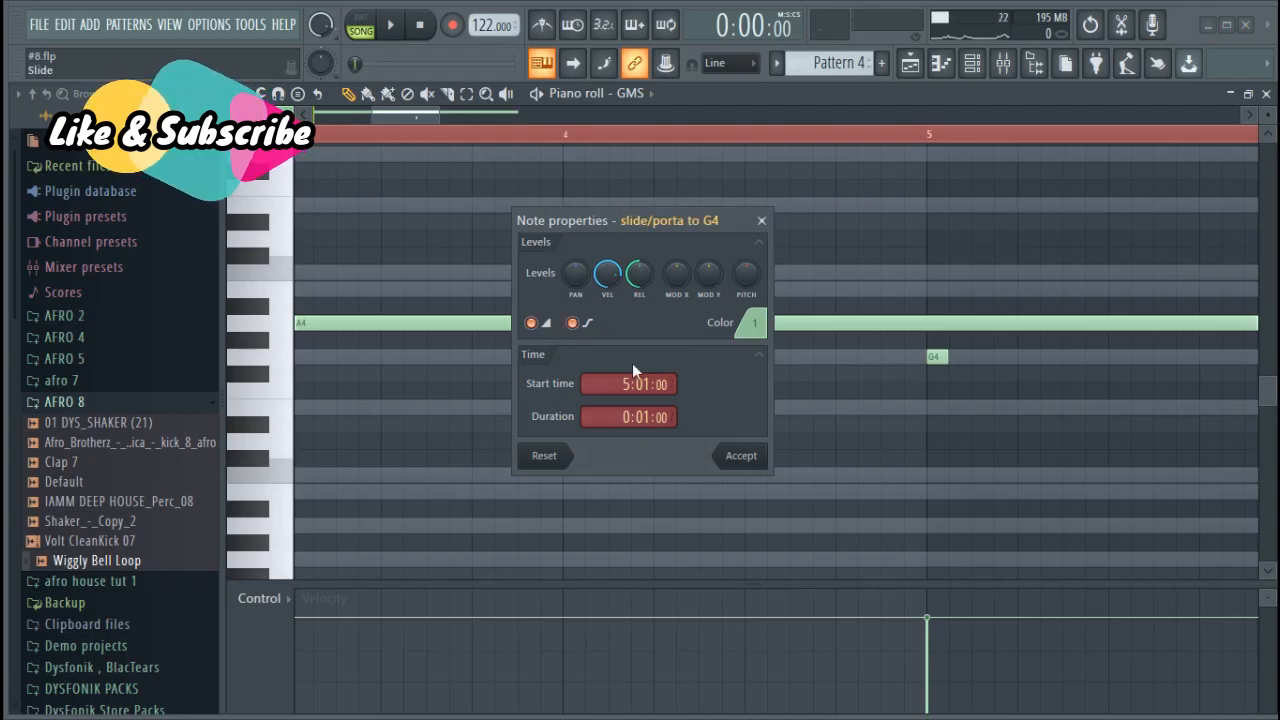
click(741, 456)
scroll(808, 150, down, 4)
key(space)
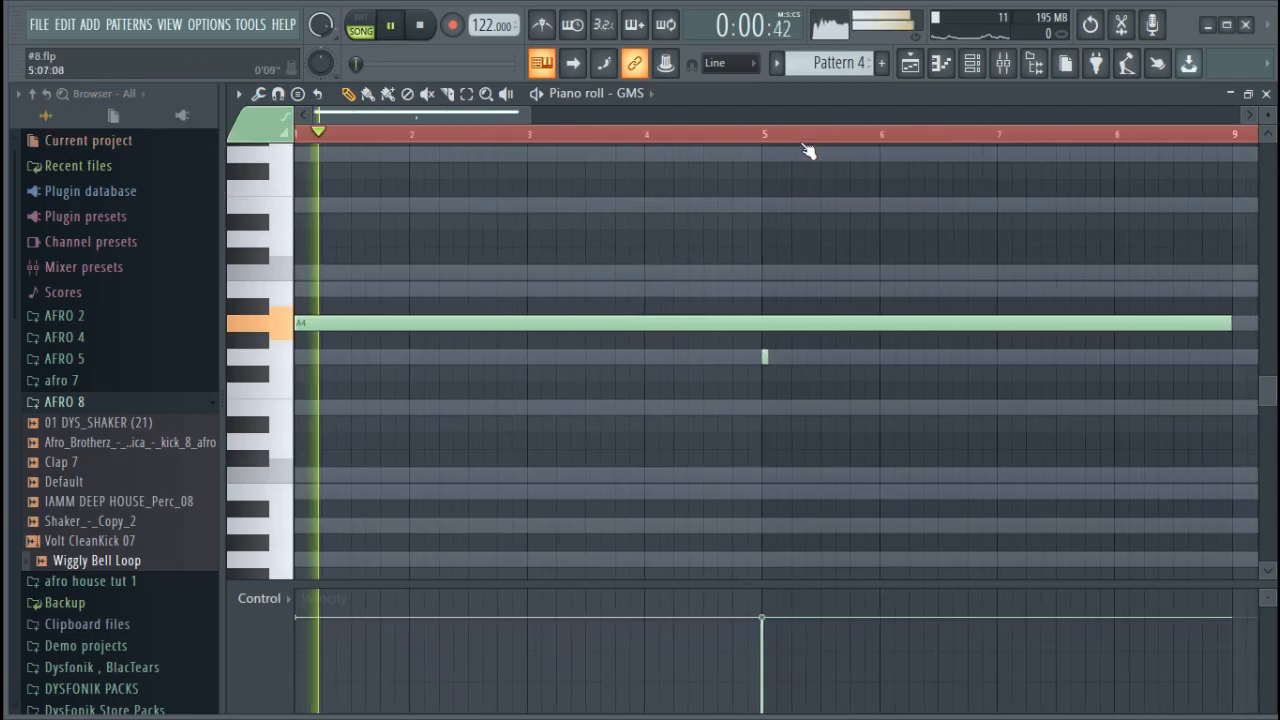
scroll(808, 150, down, 2)
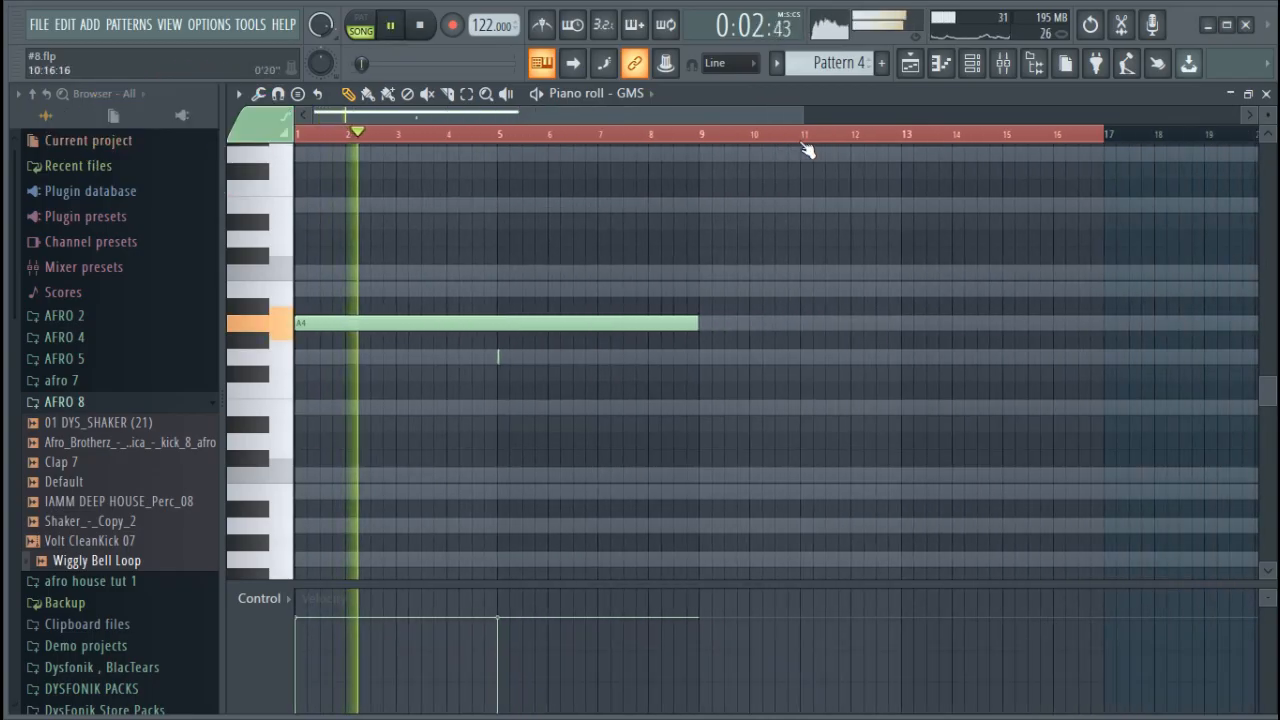
scroll(810, 155, down, 1)
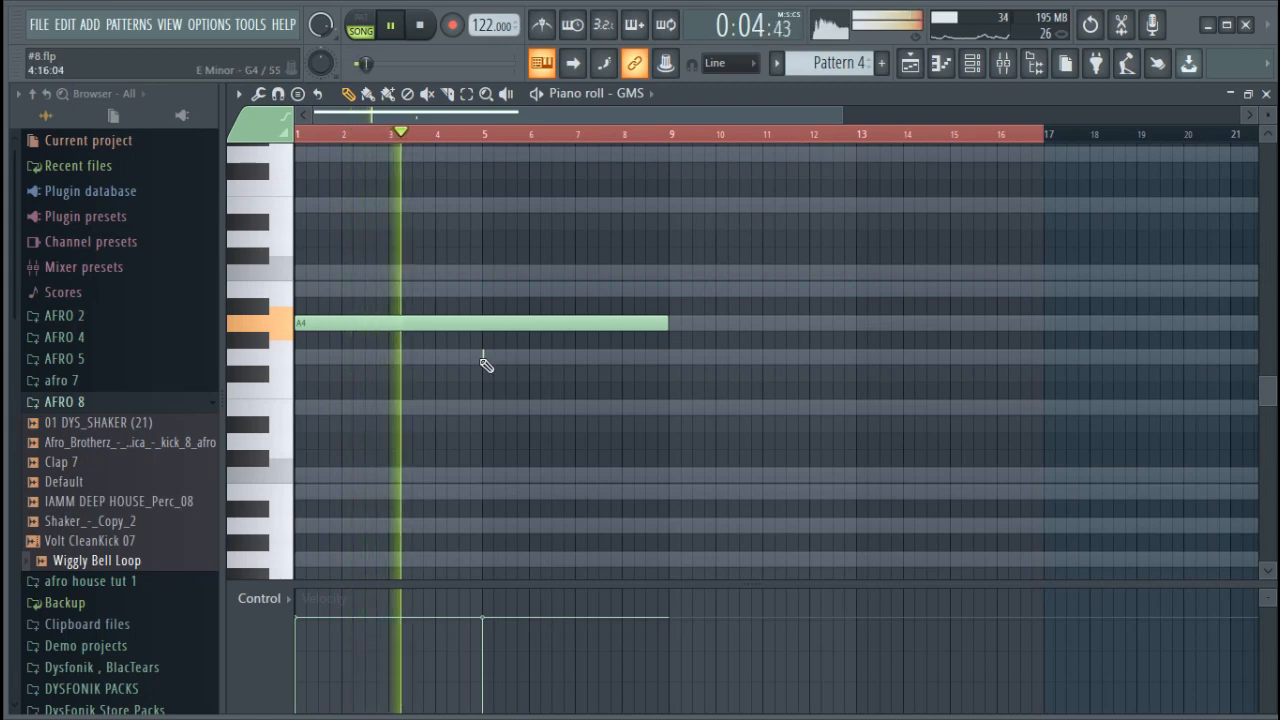
Add a short slide note at bar 8, raise it through E5 to G5 and audition it
click(588, 272)
drag(593, 287, 626, 203)
scroll(640, 140, up, 5)
scroll(640, 141, up, 2)
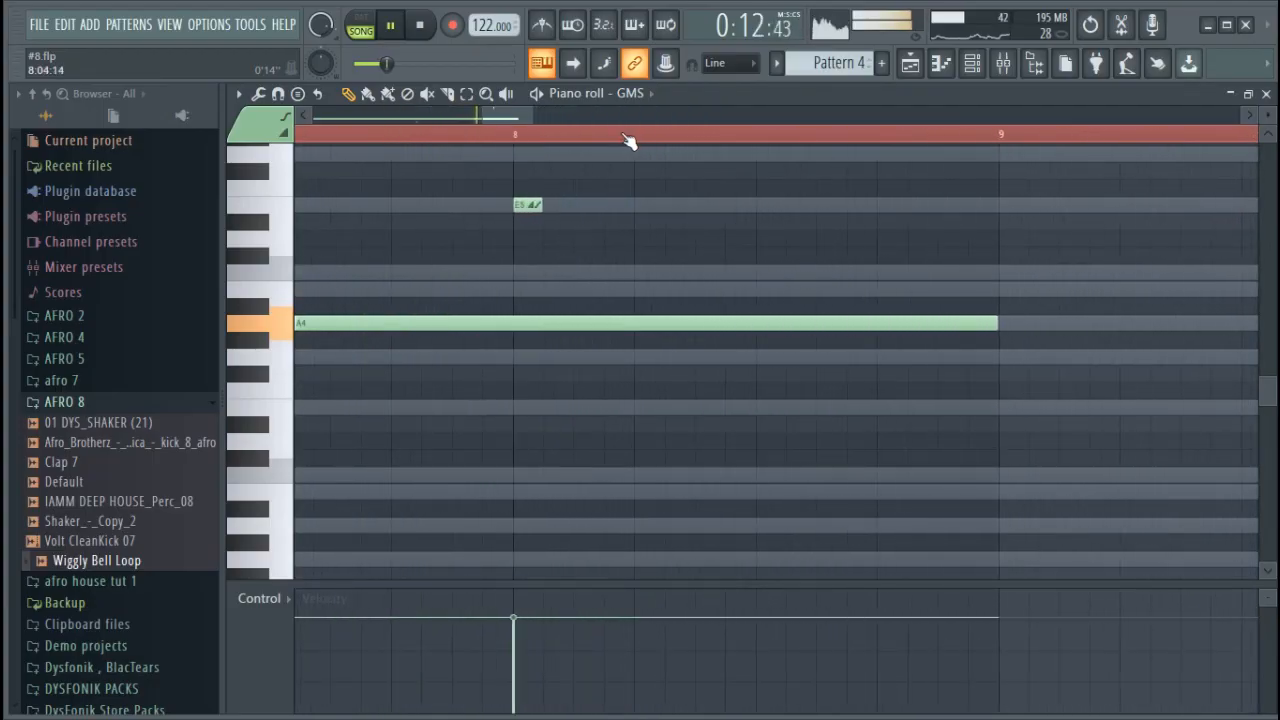
key(space)
scroll(586, 278, up, 1)
drag(525, 259, 525, 205)
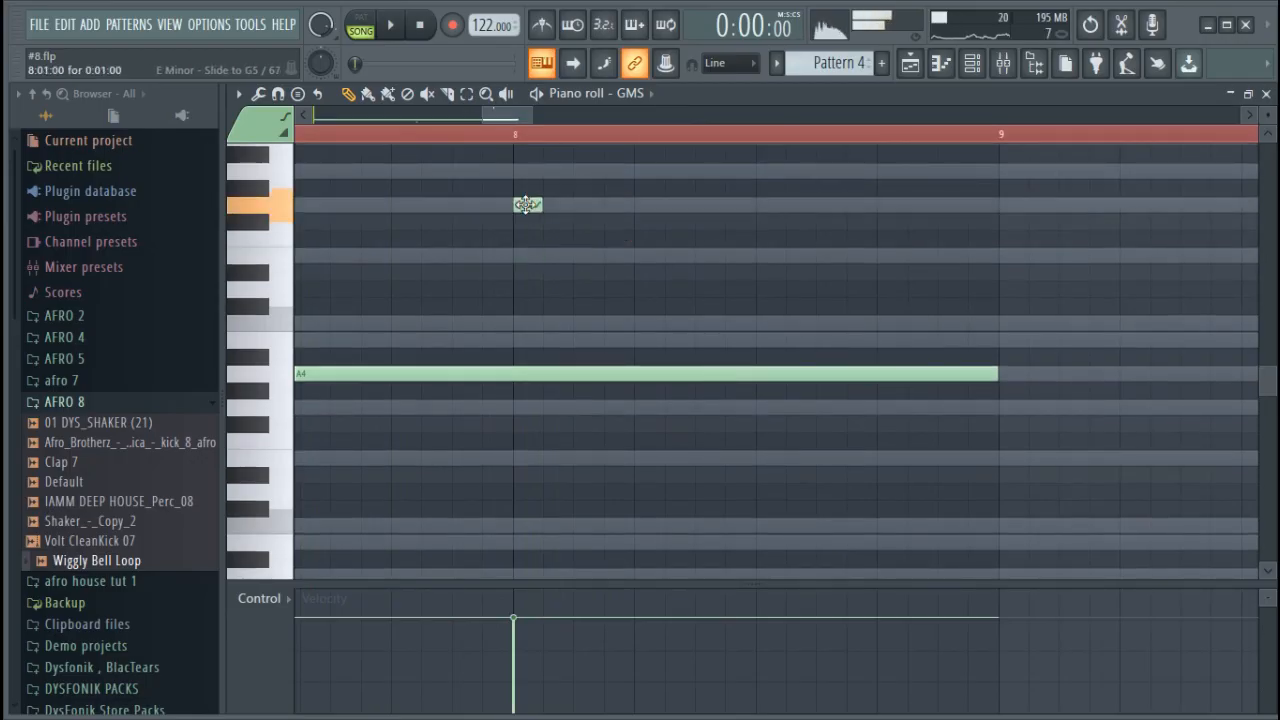
click(420, 133)
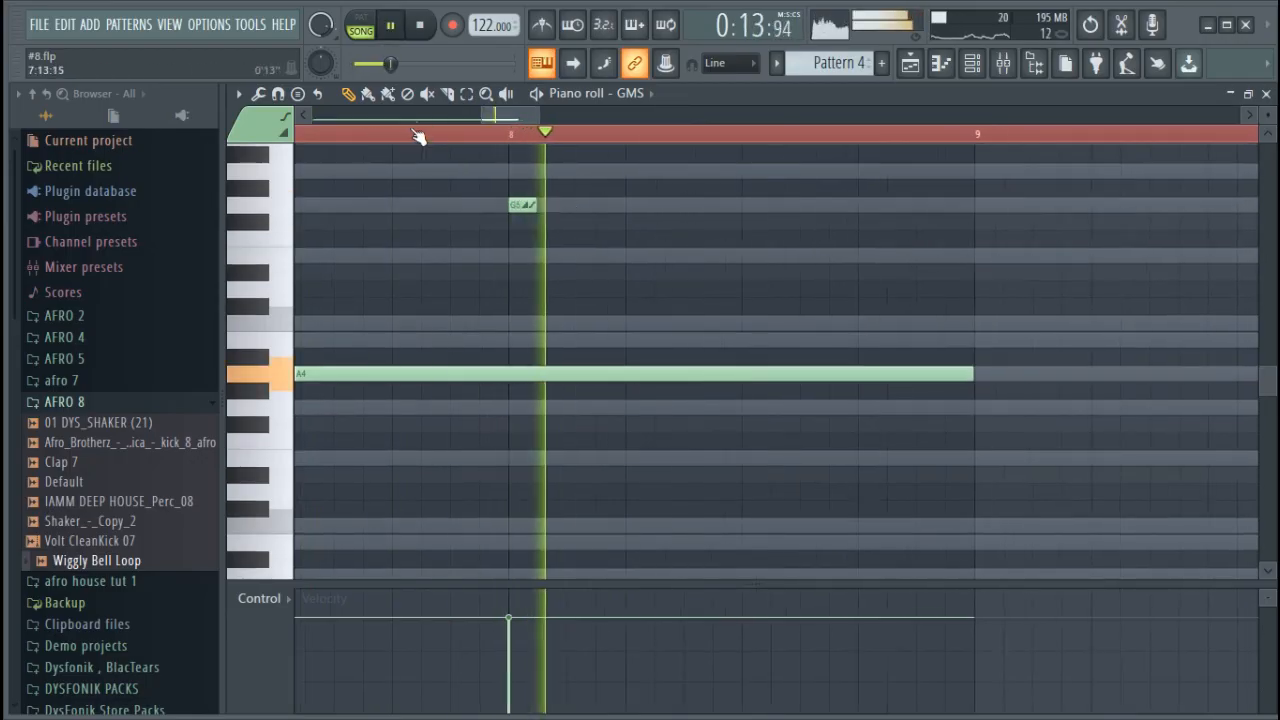
scroll(420, 133, down, 5)
scroll(418, 135, down, 5)
key(space)
Select the GMS notes in bars 1 to 8, duplicate them to bars 9 to 16 and play the result
drag(511, 134, 84, 110)
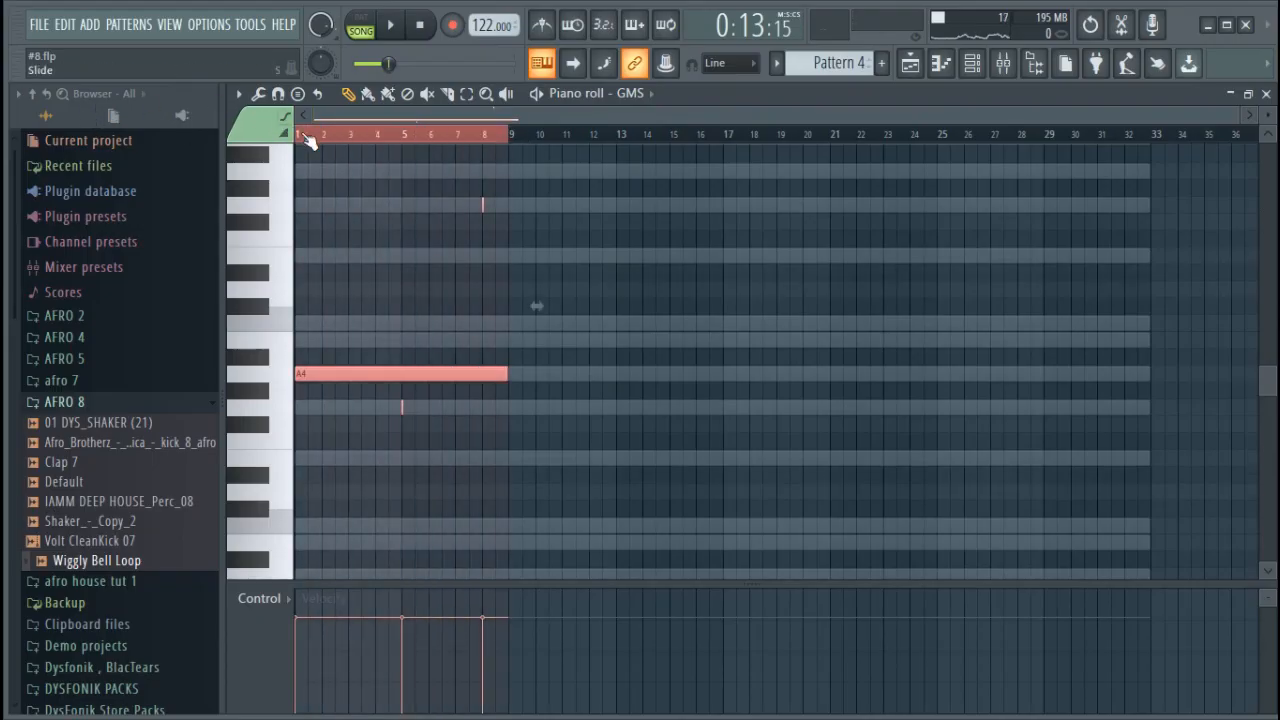
key(ctrl+b)
key(ctrl+d)
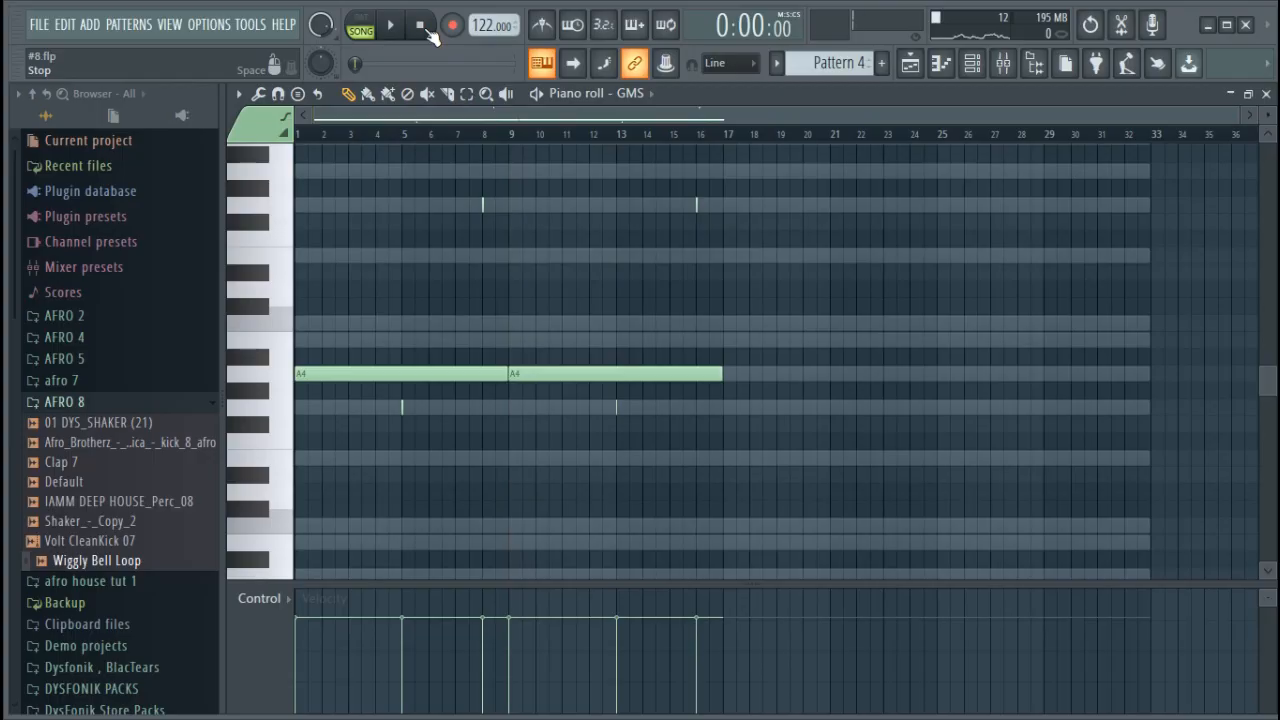
key(space)
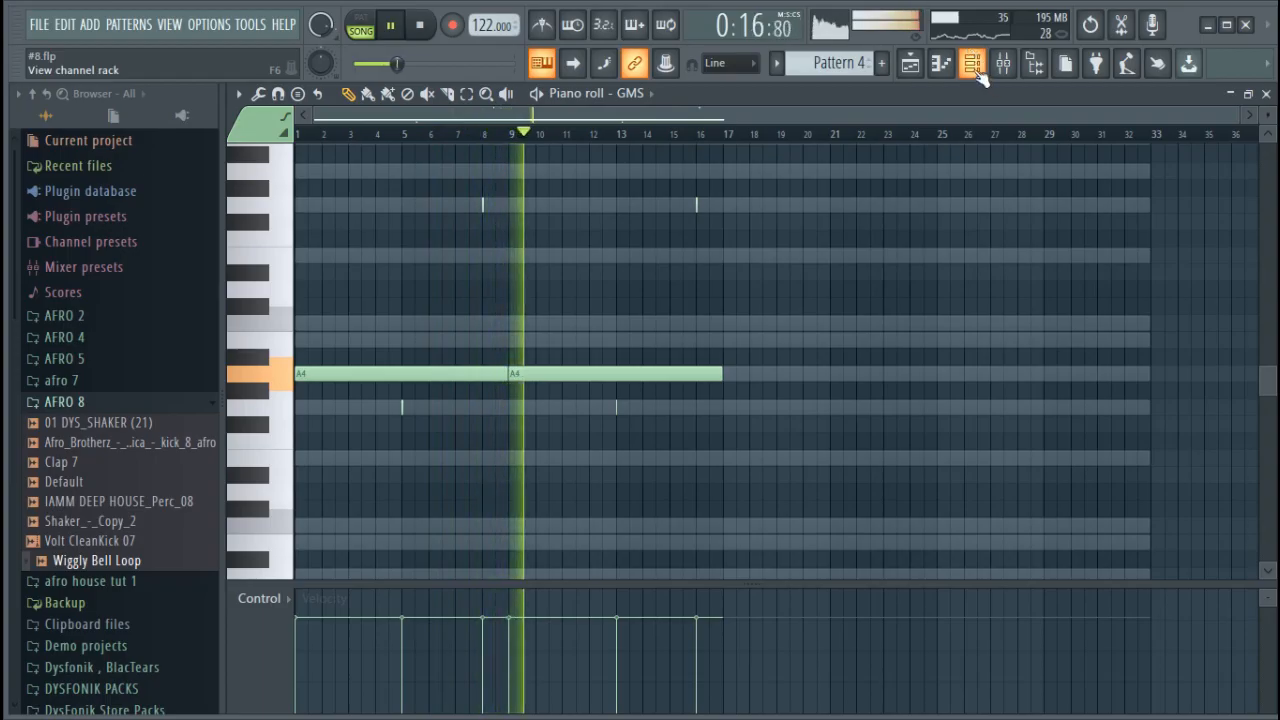
key(space)
Lower the GMS #2 filter cutoff to 0.59 %, copy the GMS notes into that channel and audition both synths
click(973, 66)
click(430, 423)
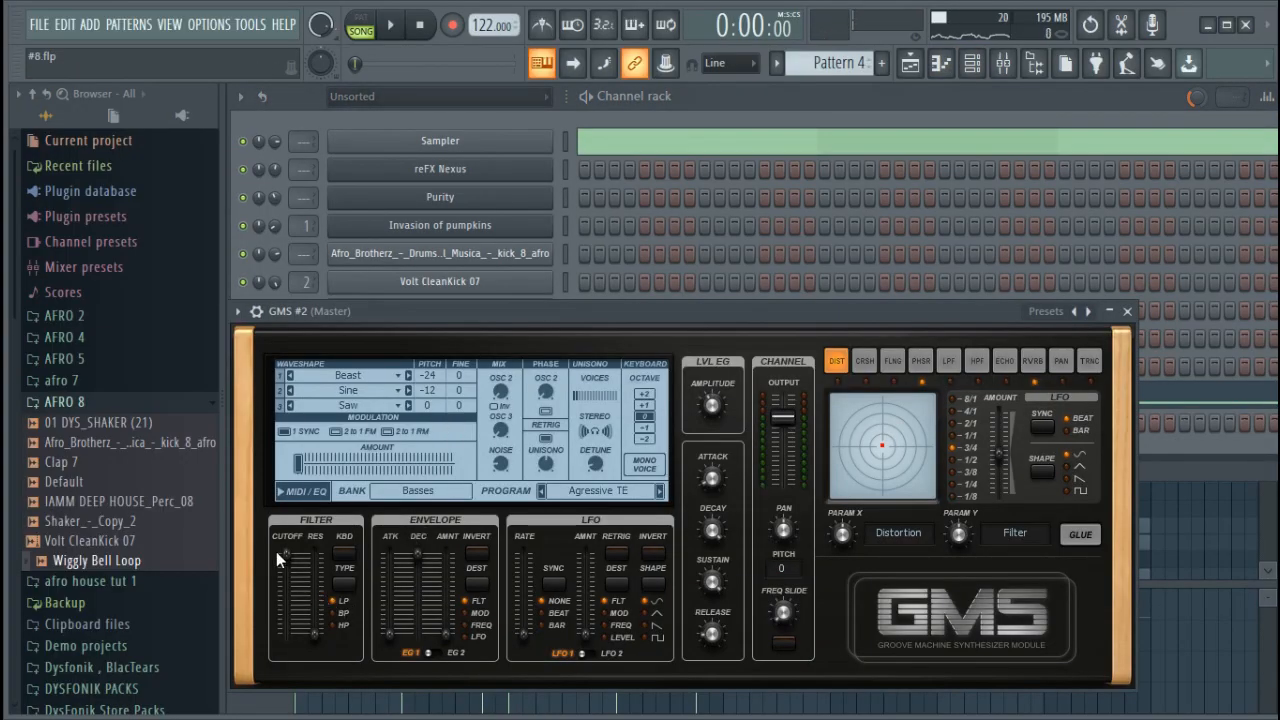
drag(277, 552, 277, 564)
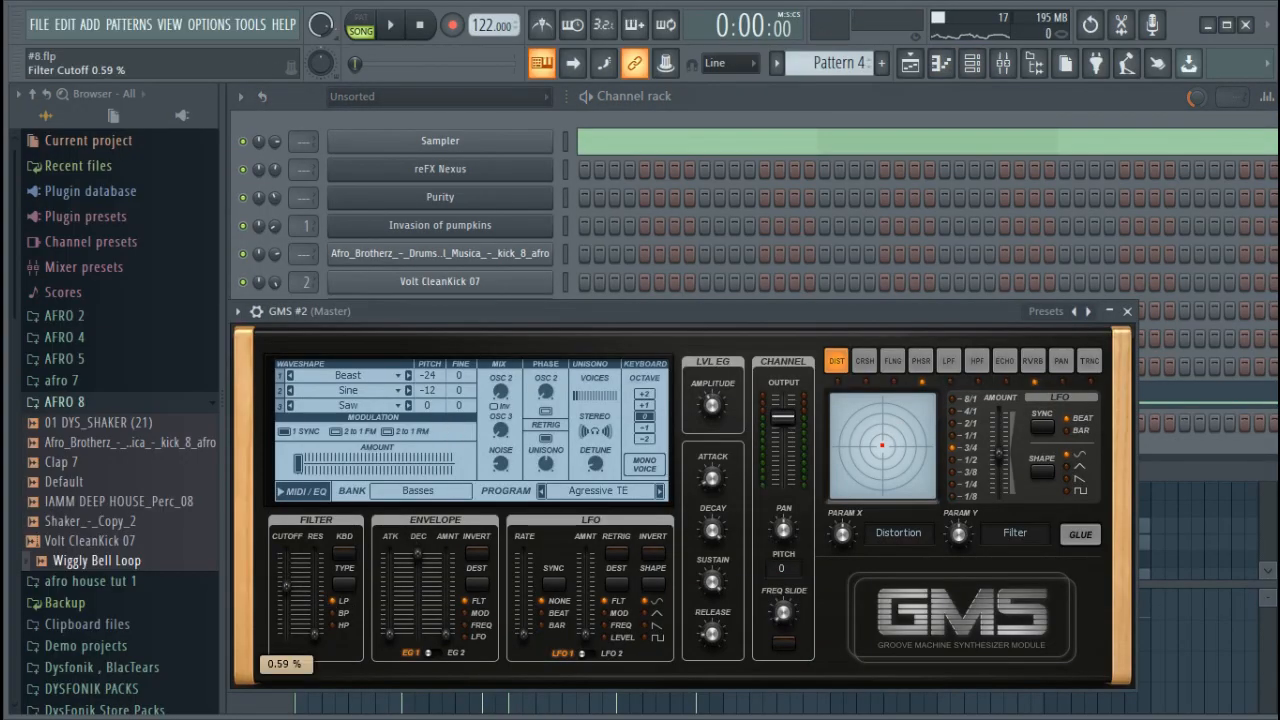
drag(286, 582, 286, 582)
click(676, 297)
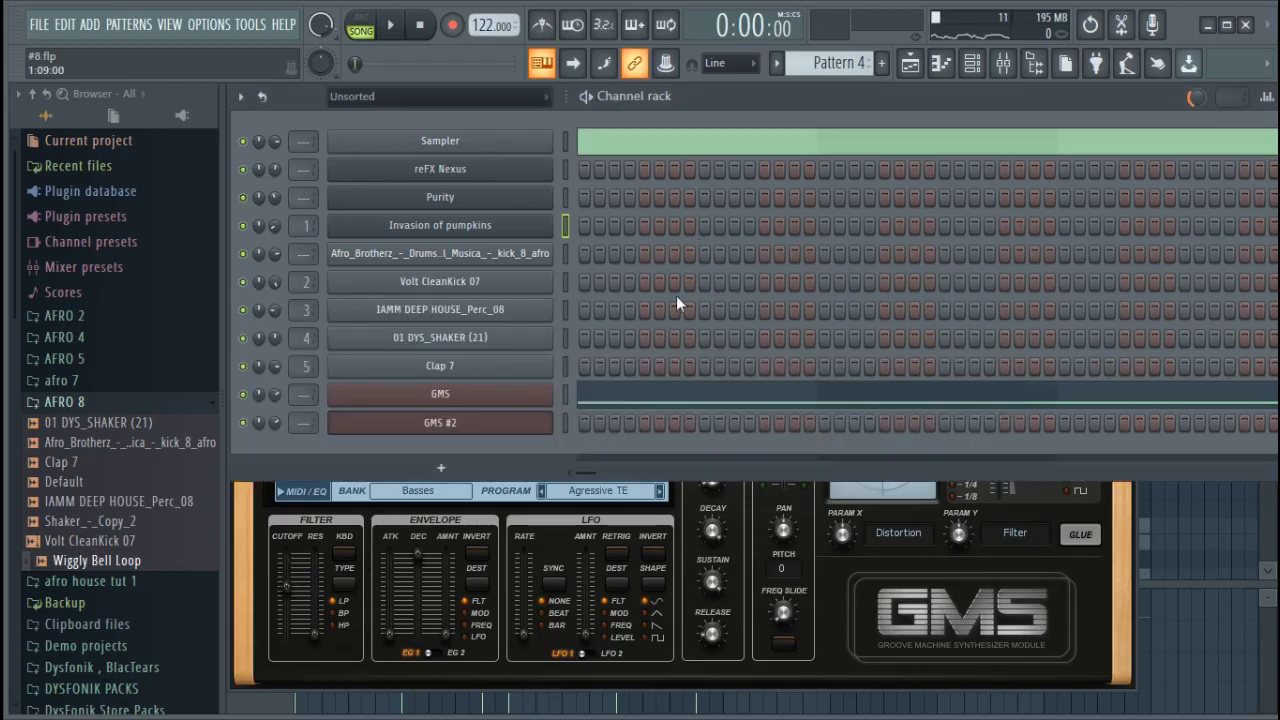
click(566, 425)
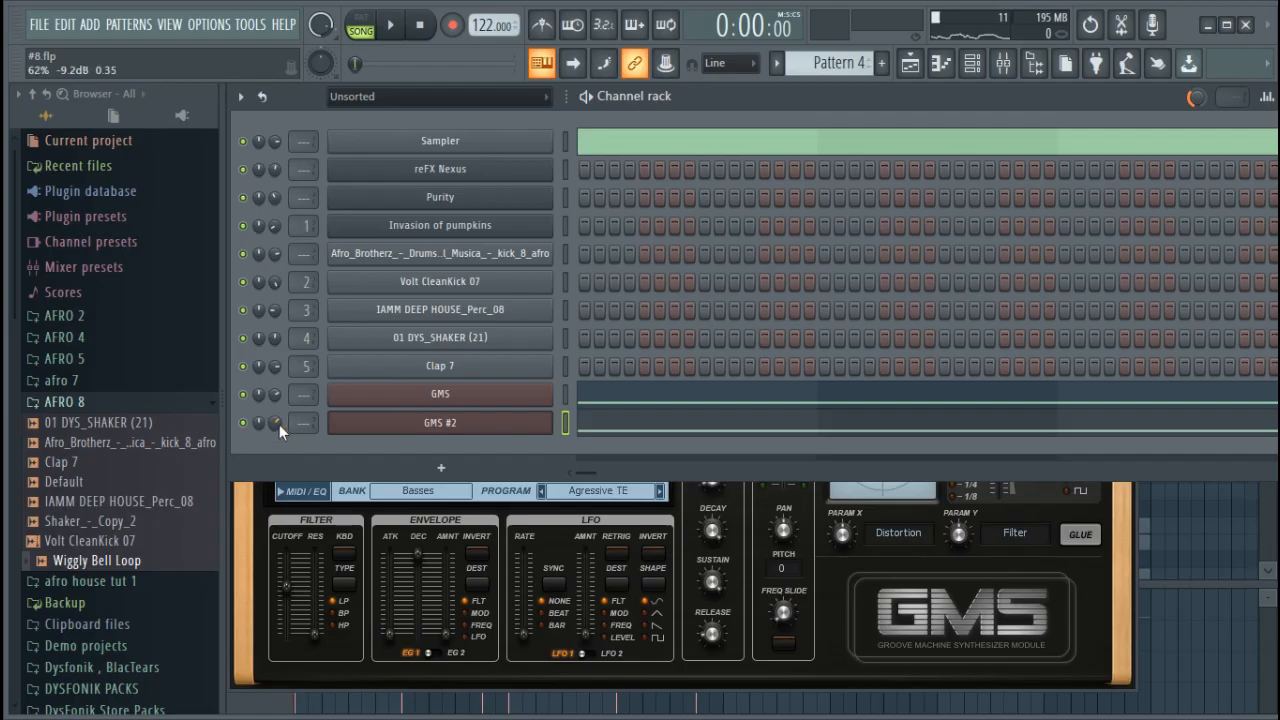
key(space)
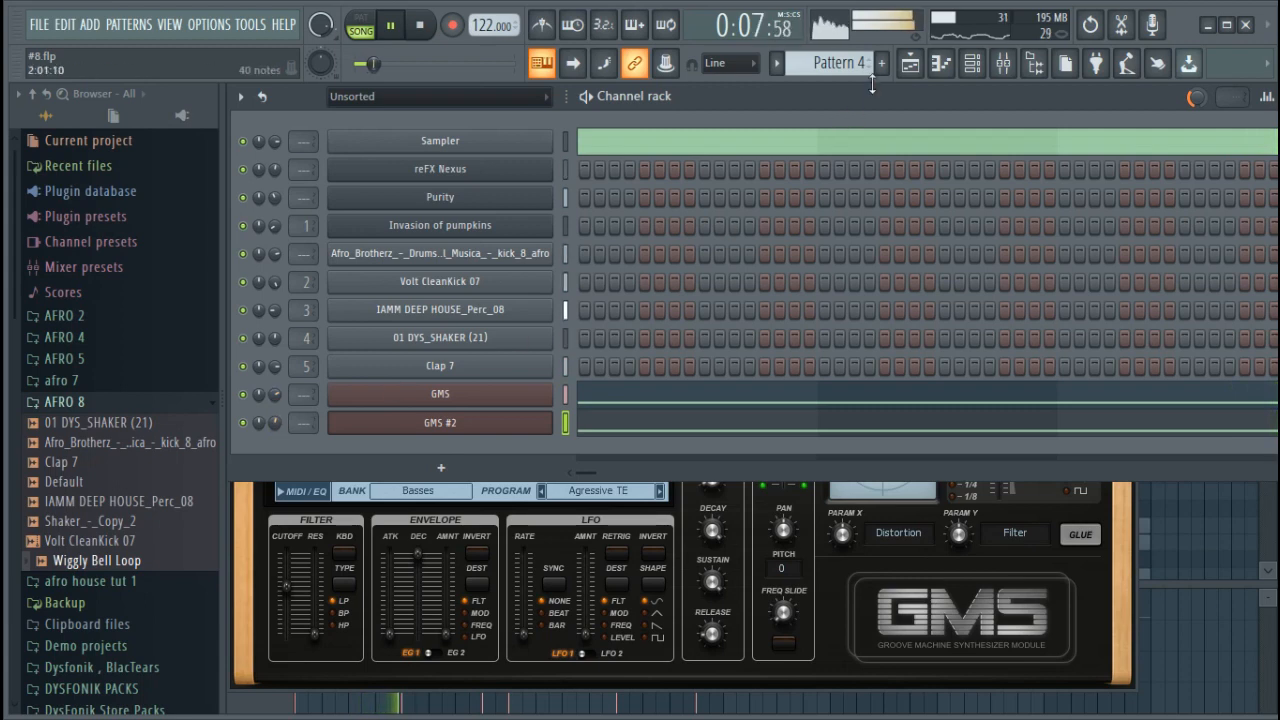
Enlarge playlist Track 4 and reshape the Nexus fmodCut automation with extra points at bars 5 and 13 for gentler early rises
click(909, 65)
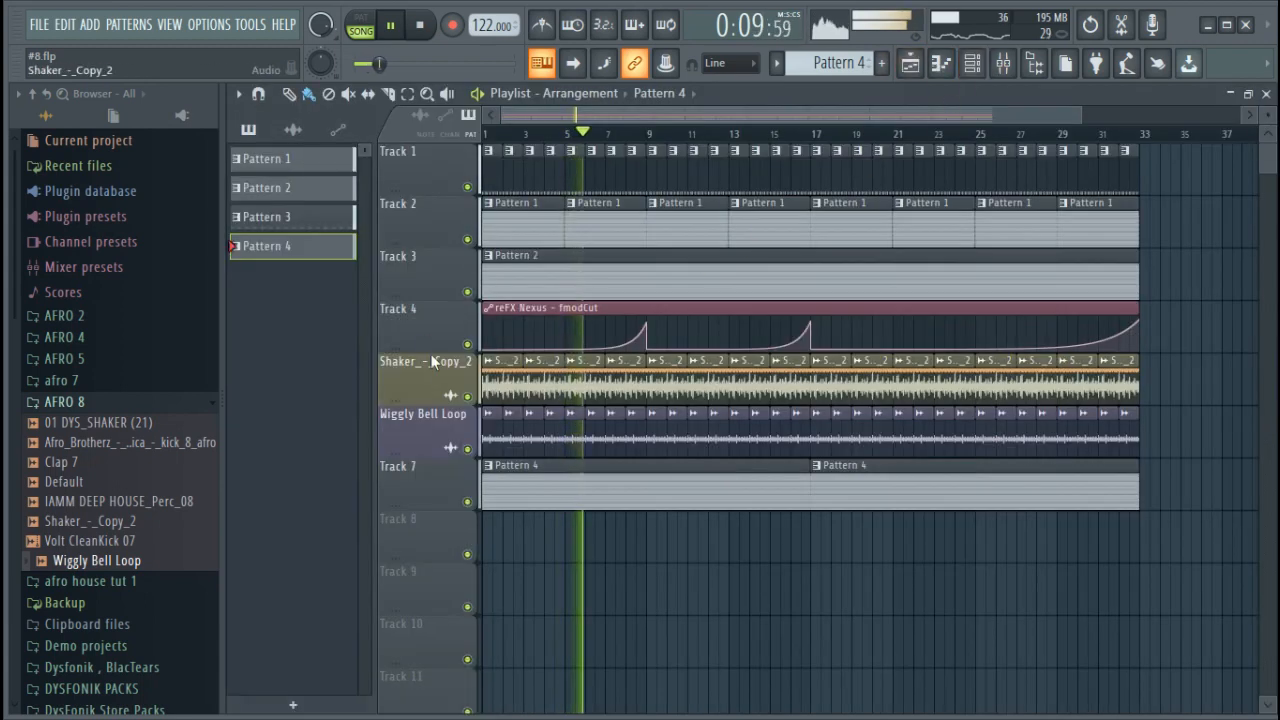
drag(452, 507, 452, 532)
drag(605, 514, 605, 509)
mouse_move(728, 517)
mouse_down()
mouse_move(728, 495)
mouse_move(728, 526)
mouse_up()
drag(647, 518, 647, 516)
click(731, 506)
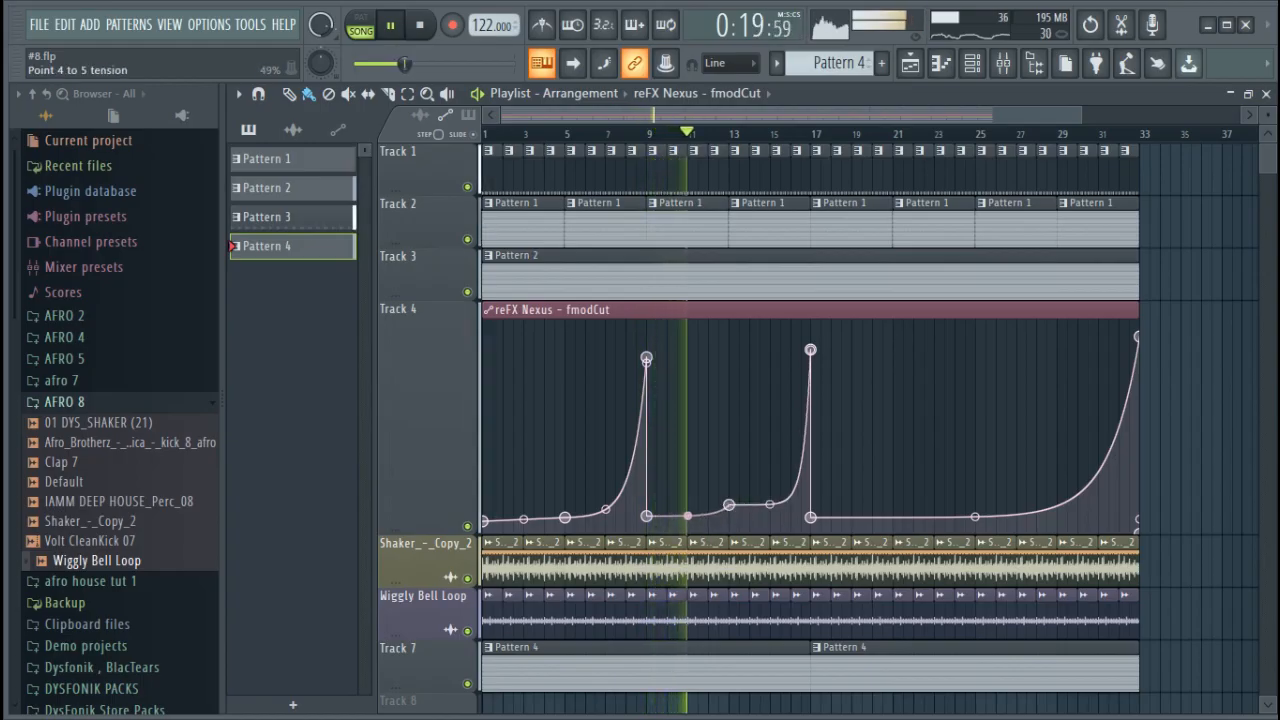
drag(770, 505, 770, 503)
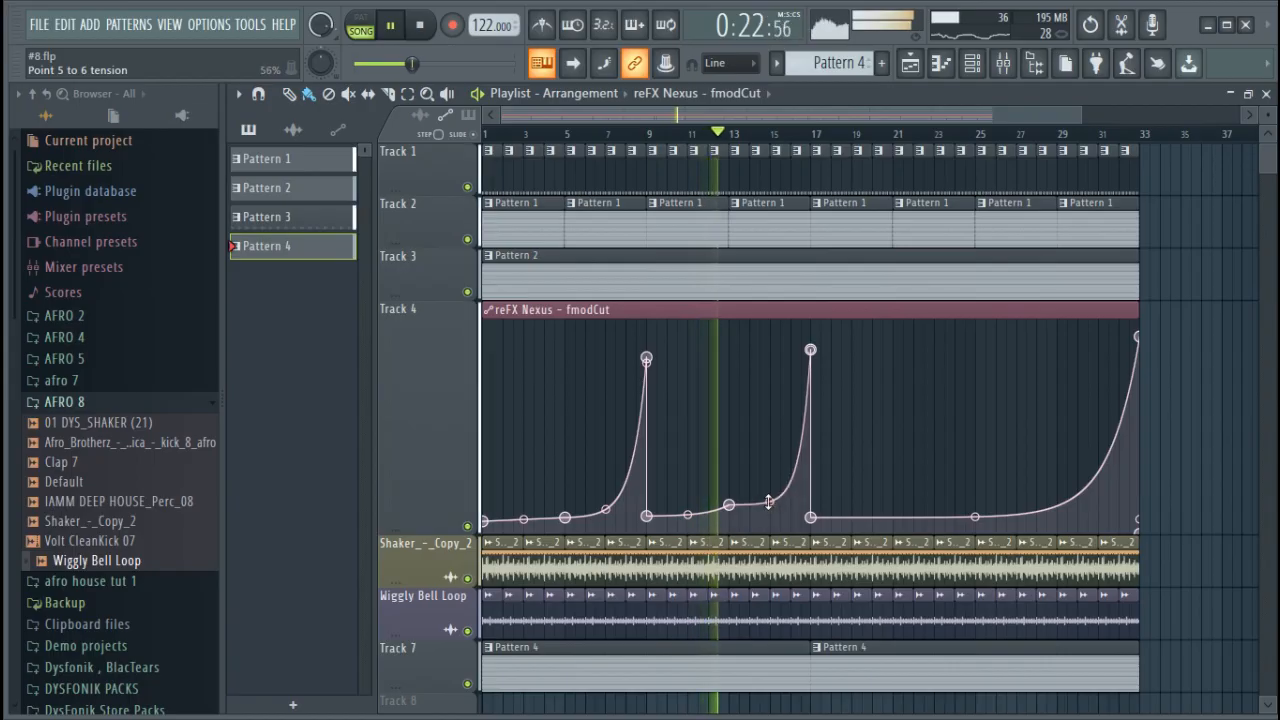
Switch to Pattern 2, add a third GMS channel and browse the Leads & Synths bank in its presets library
click(972, 63)
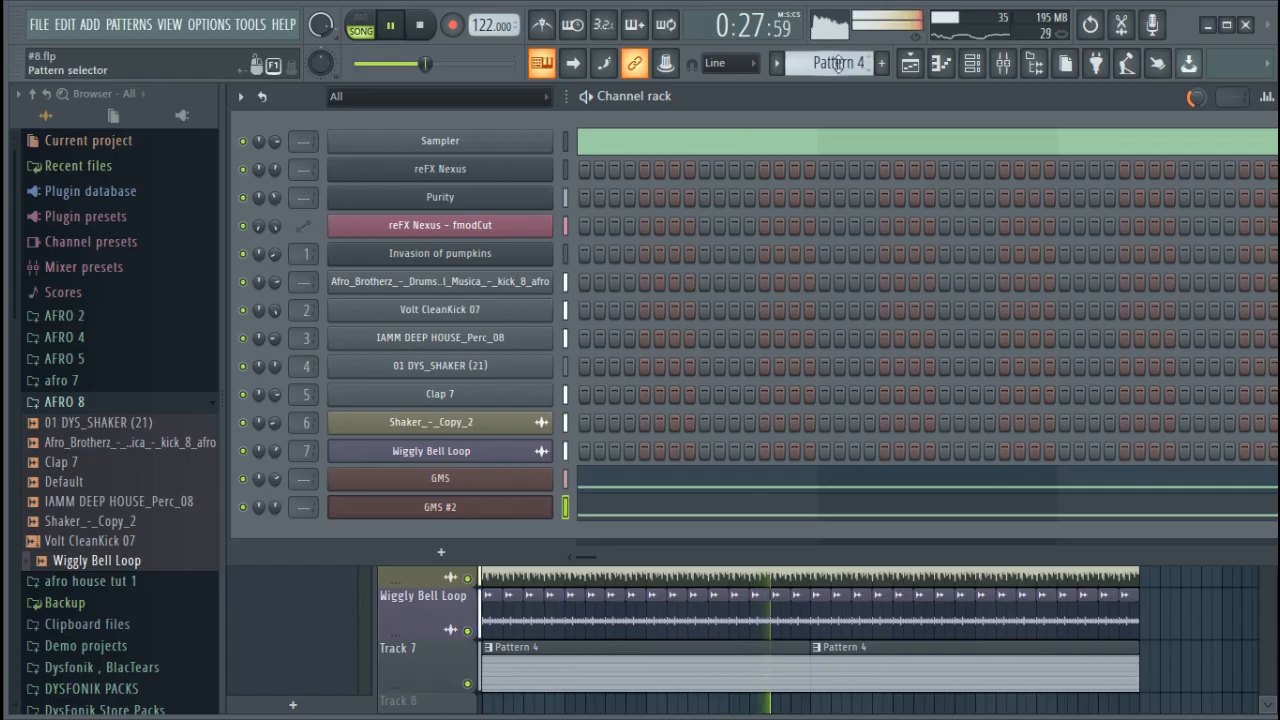
scroll(838, 62, up, 3)
scroll(838, 62, down, 1)
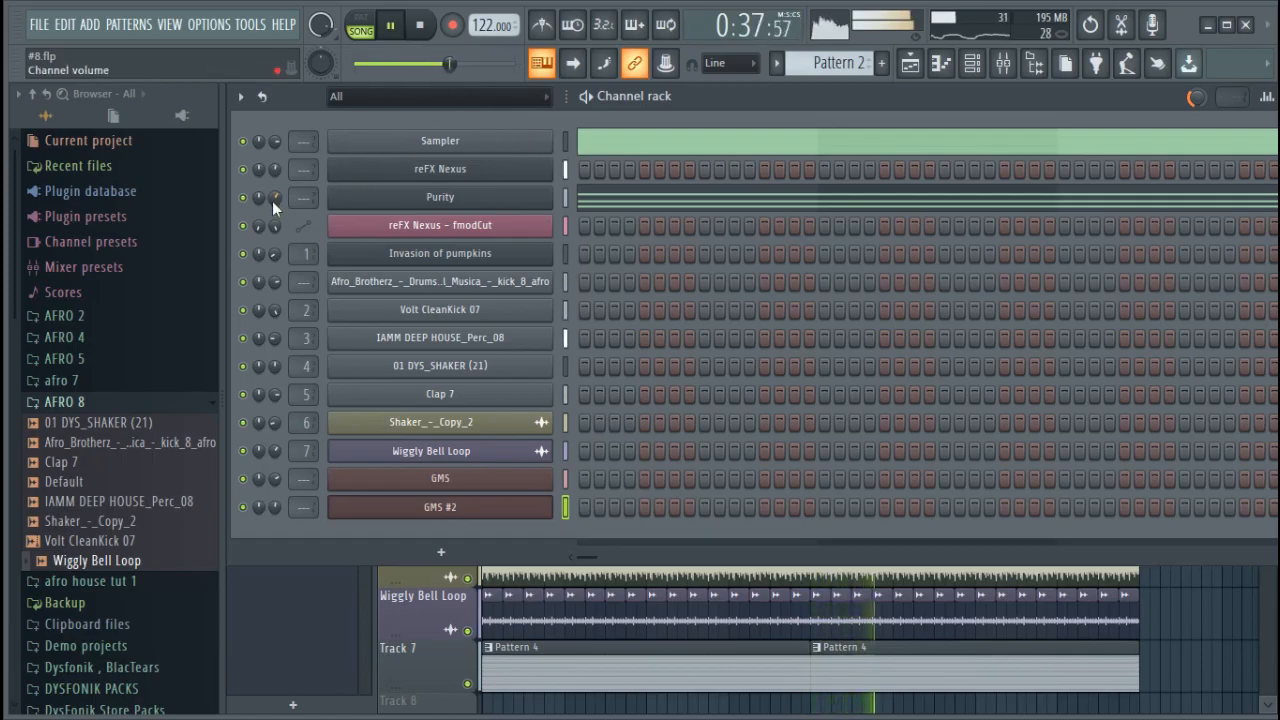
click(470, 551)
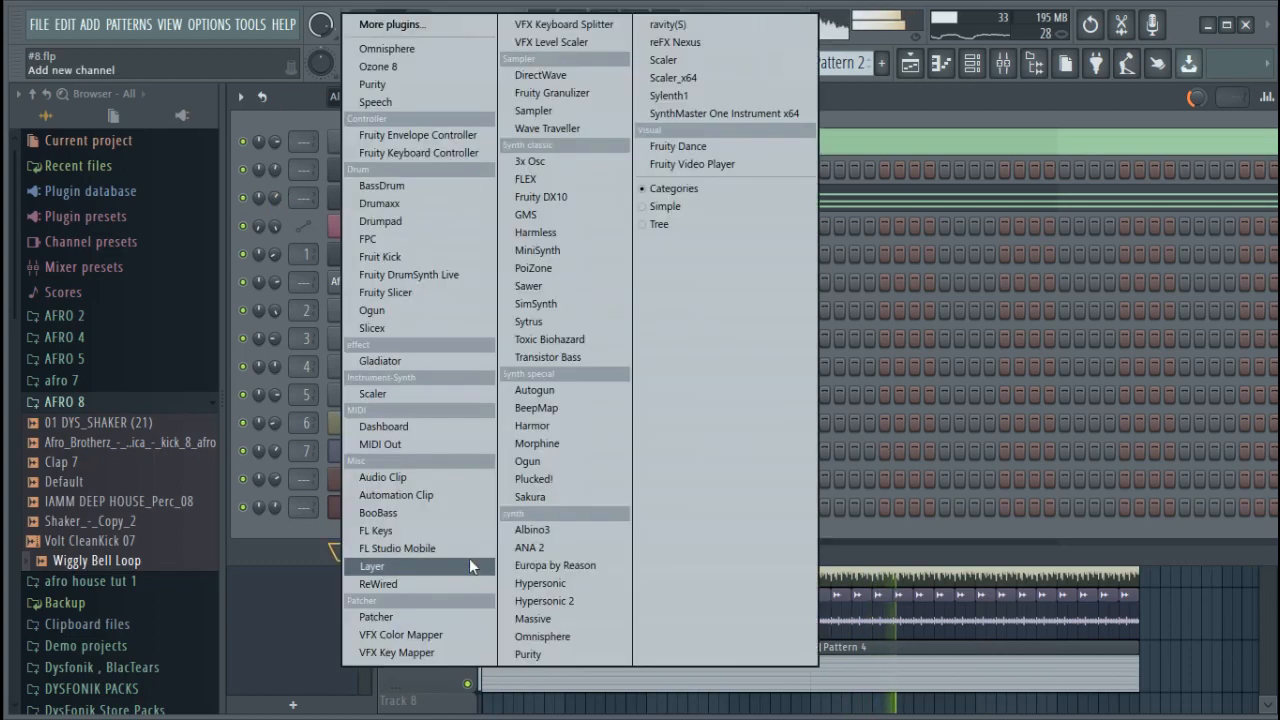
click(590, 214)
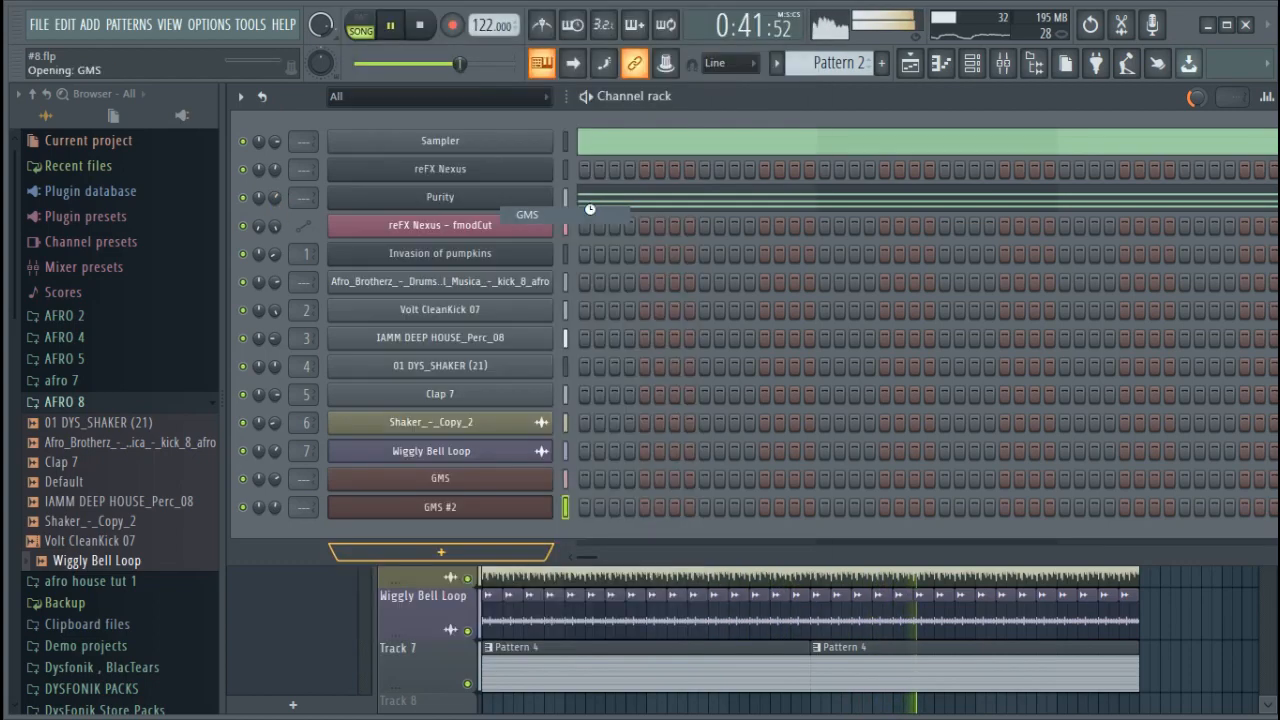
click(463, 366)
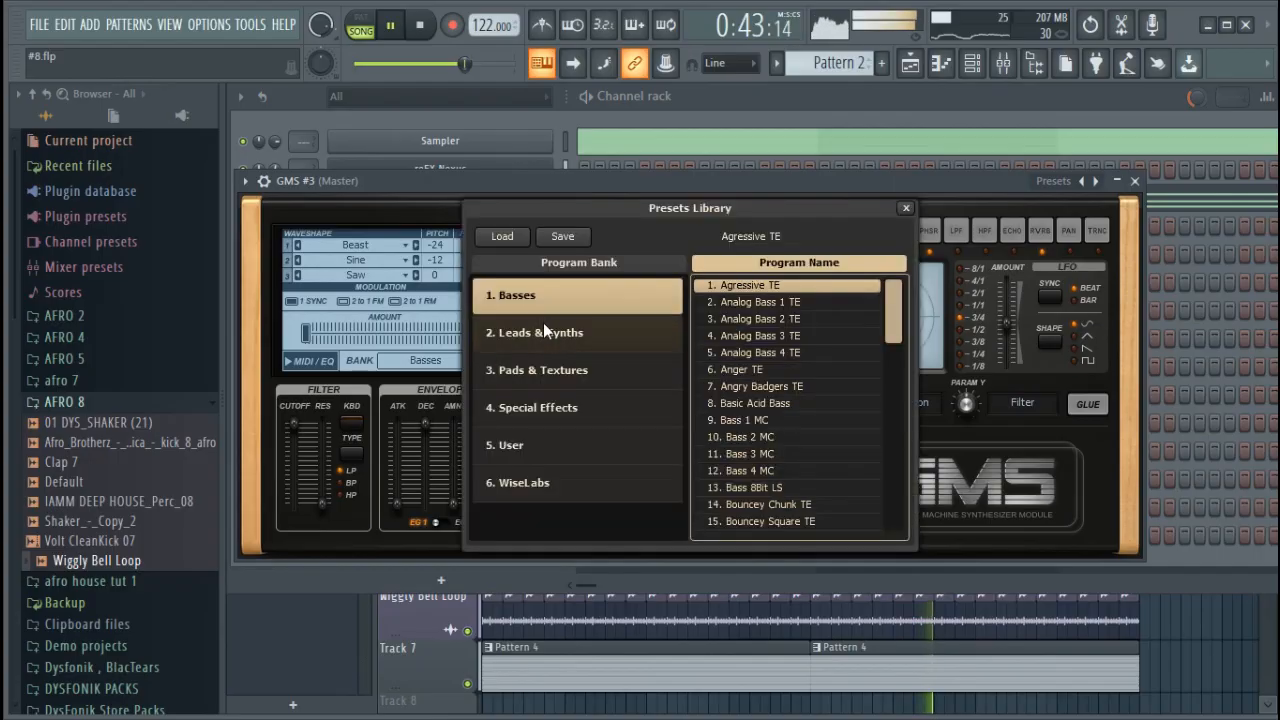
click(542, 326)
click(1170, 351)
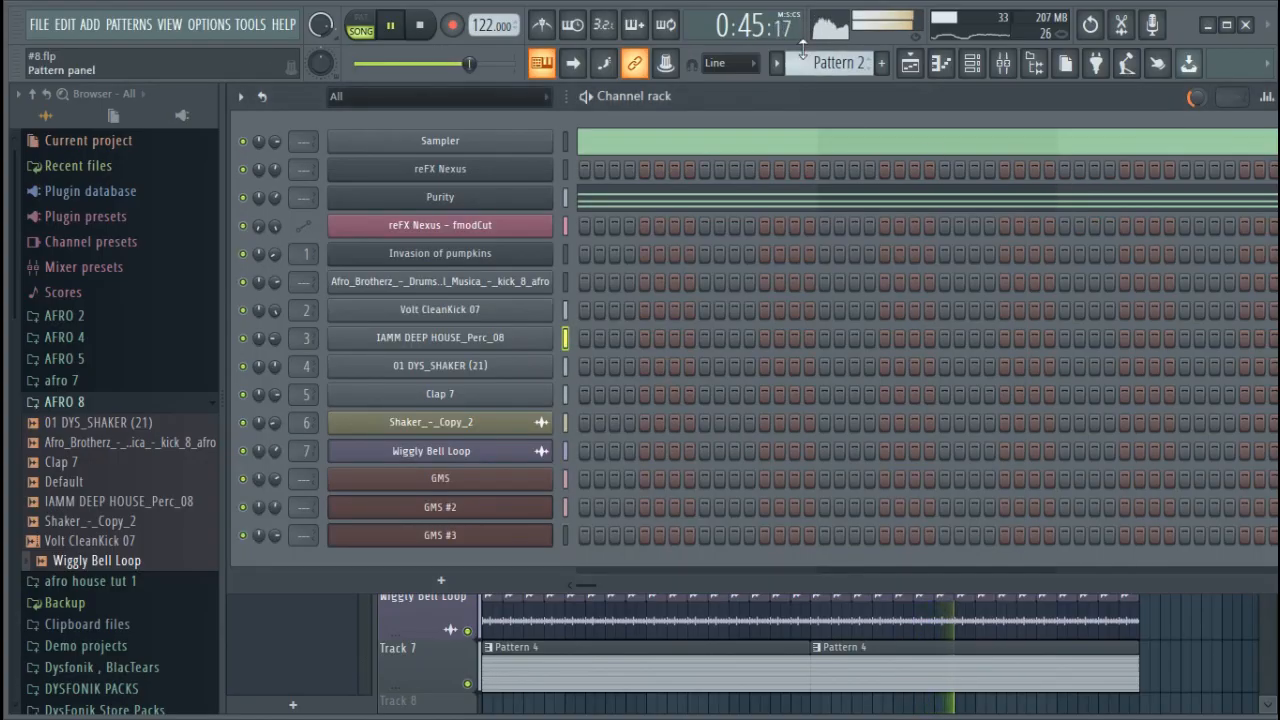
Stop playback, switch to Pattern 1 and copy the reFX Nexus melody notes into the GMS #3 channel
scroll(808, 55, up, 1)
key(space)
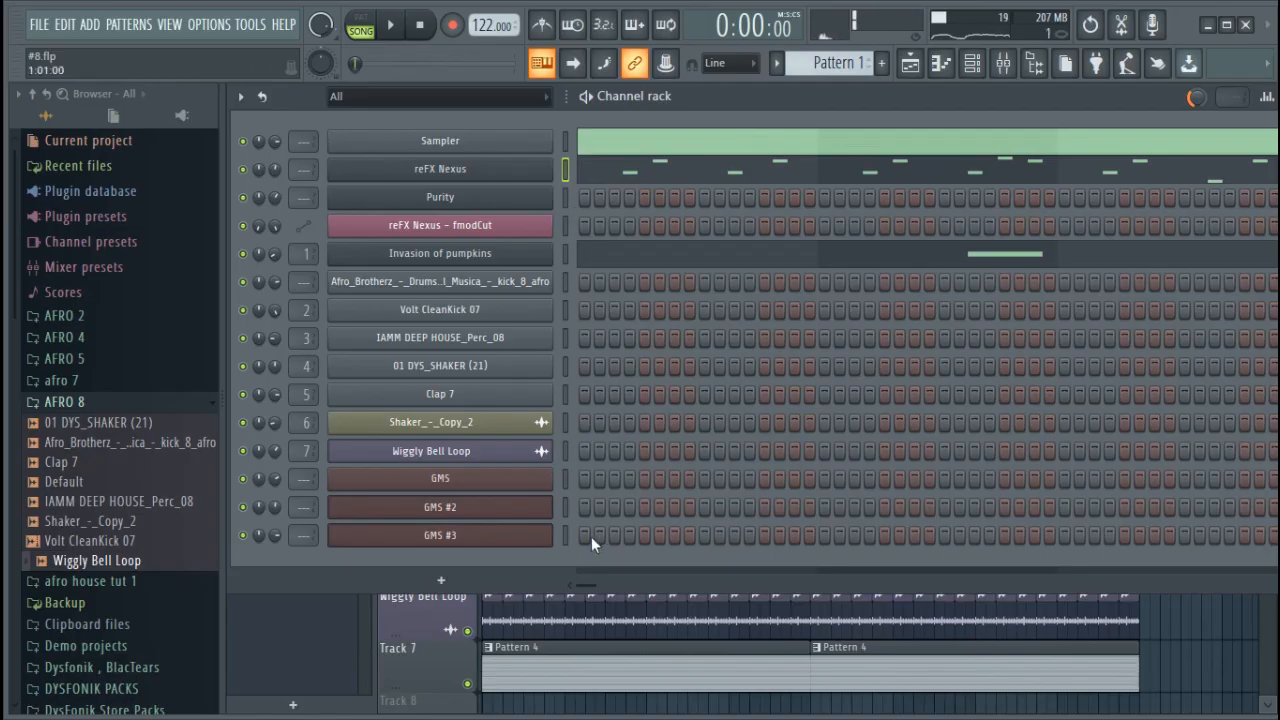
click(566, 535)
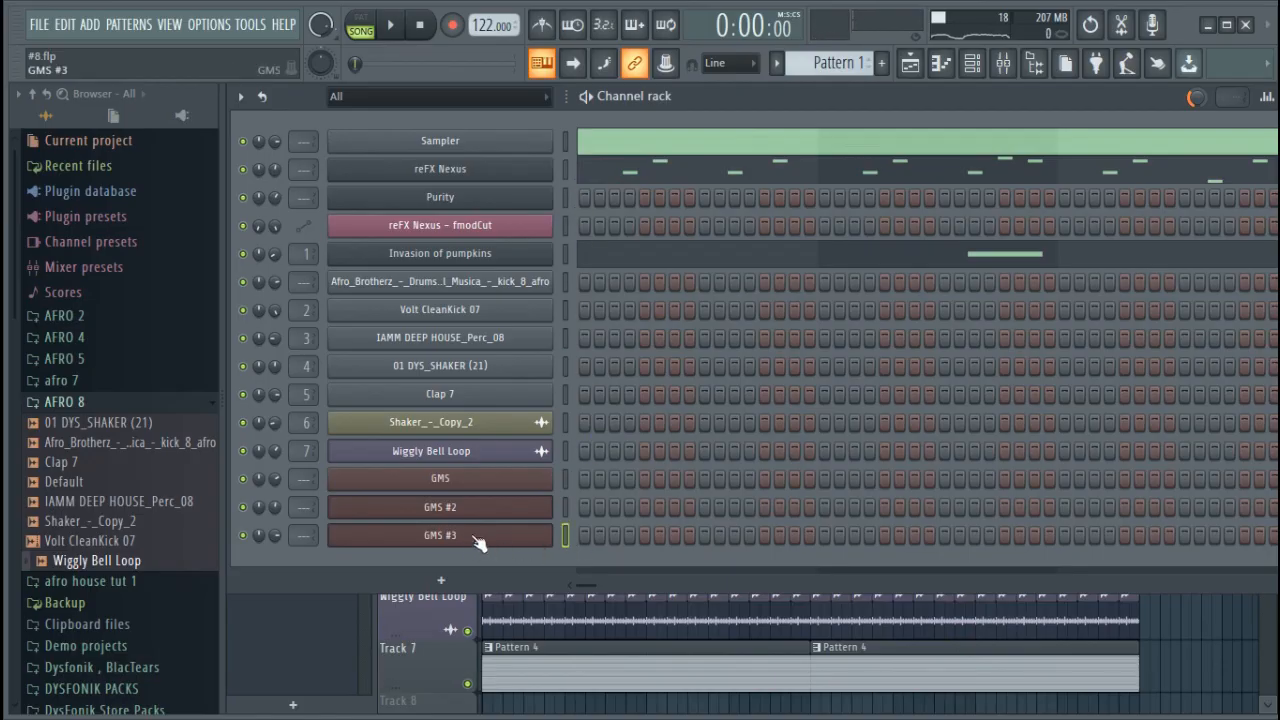
key(ctrl+v)
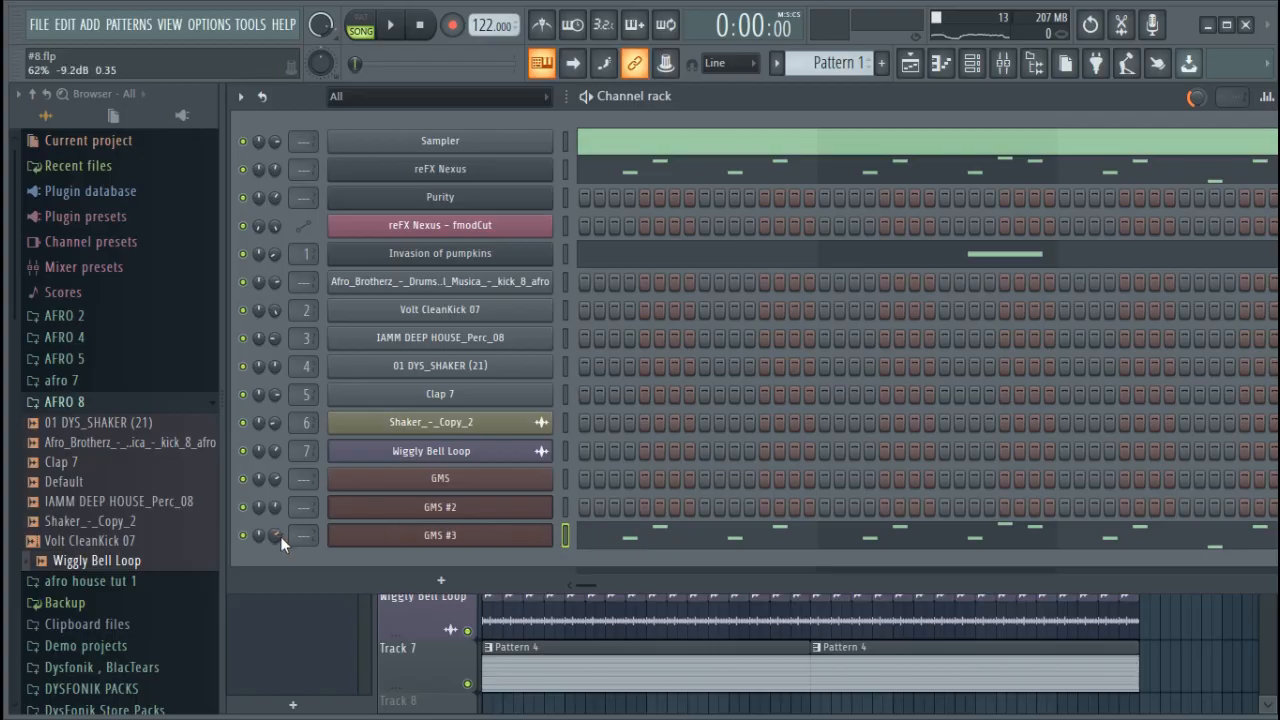
Play the song, adjust the GMS #3 channel volume and set that synth's filter cutoff to 0.25 %
key(space)
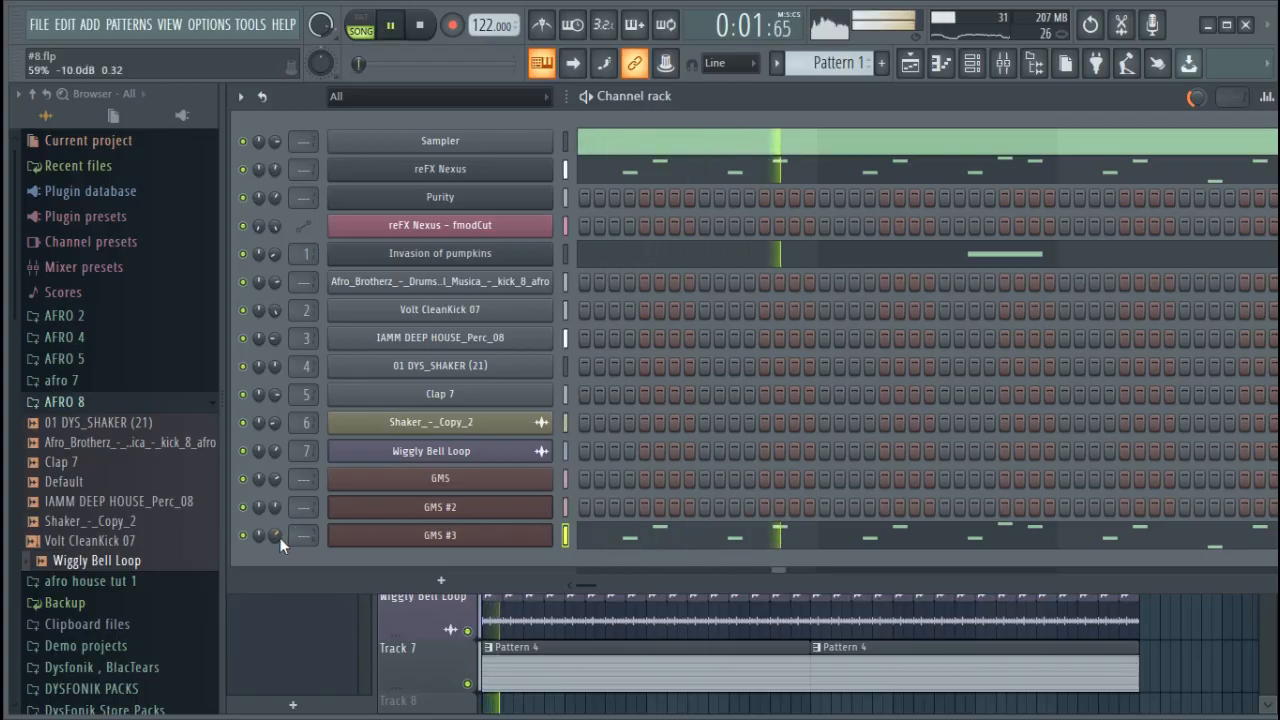
scroll(277, 540, up, 2)
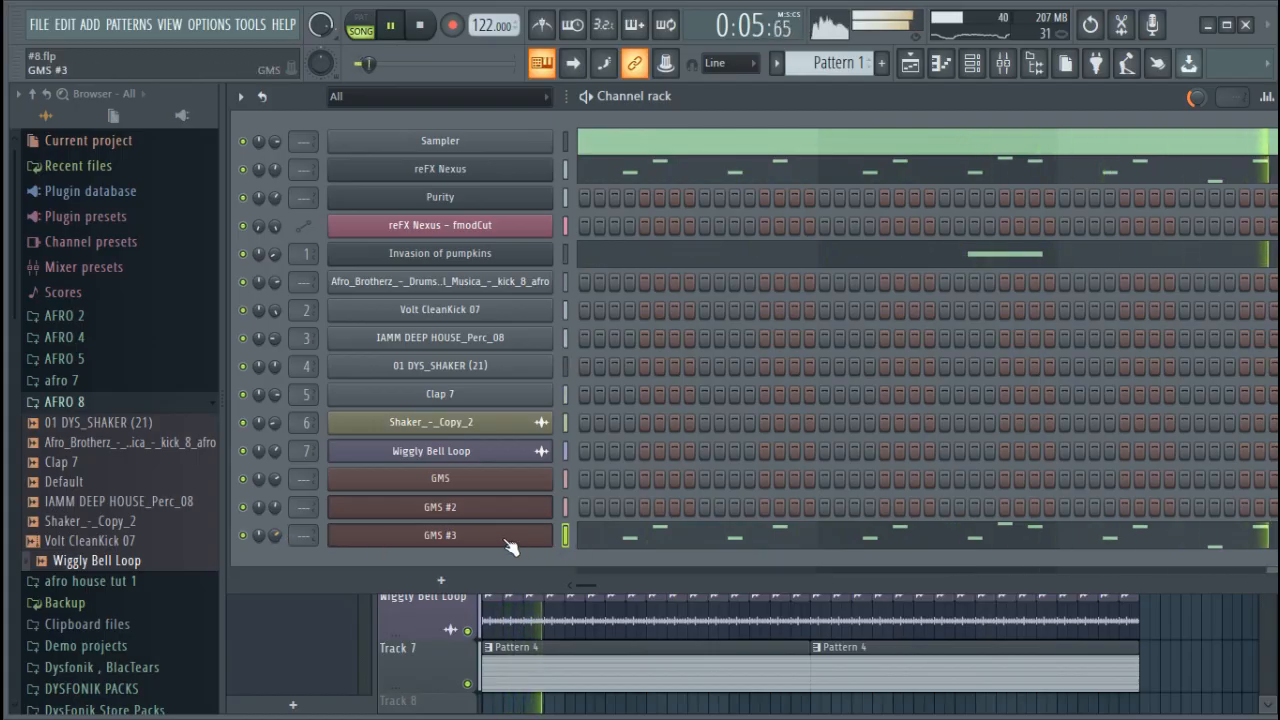
click(443, 535)
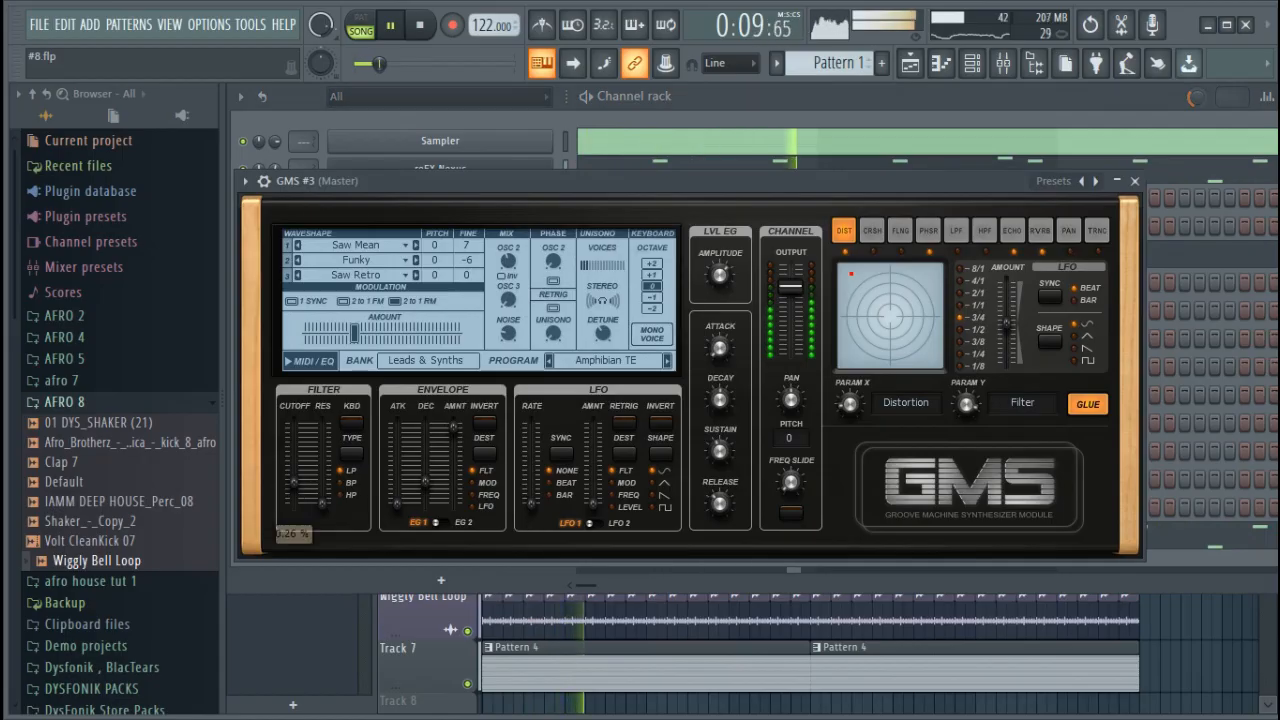
drag(298, 482, 298, 484)
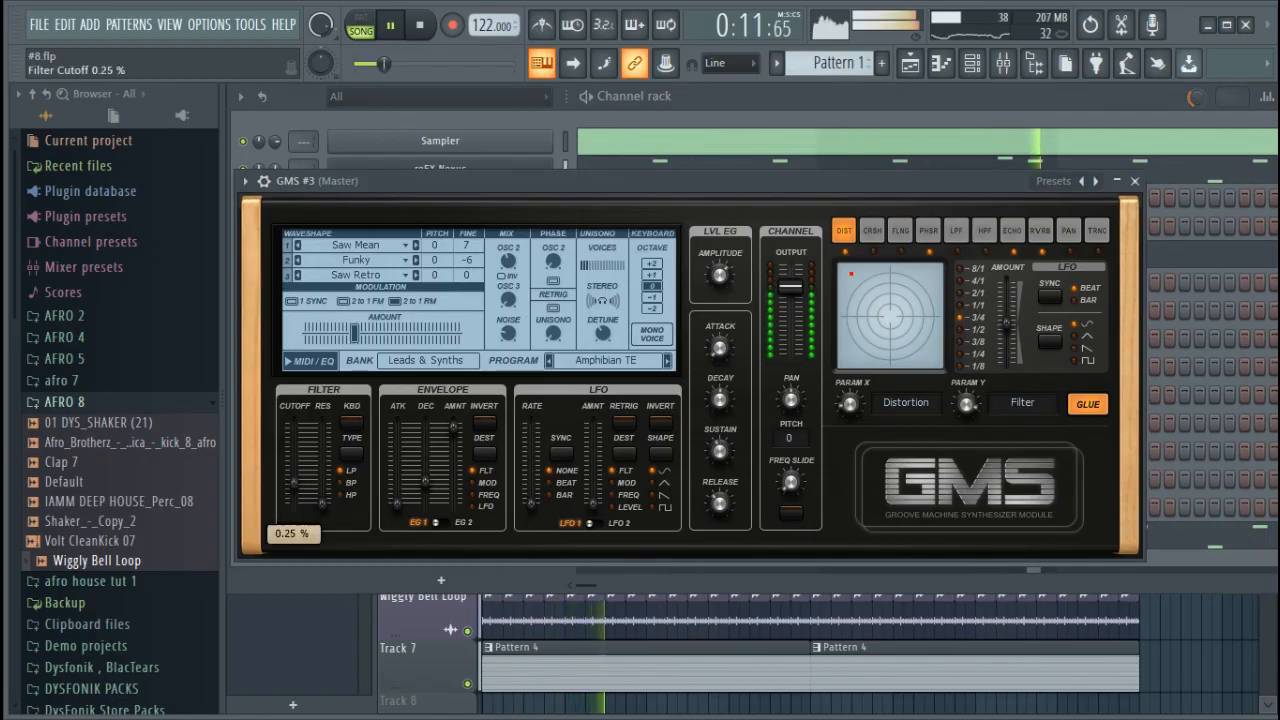
click(1200, 412)
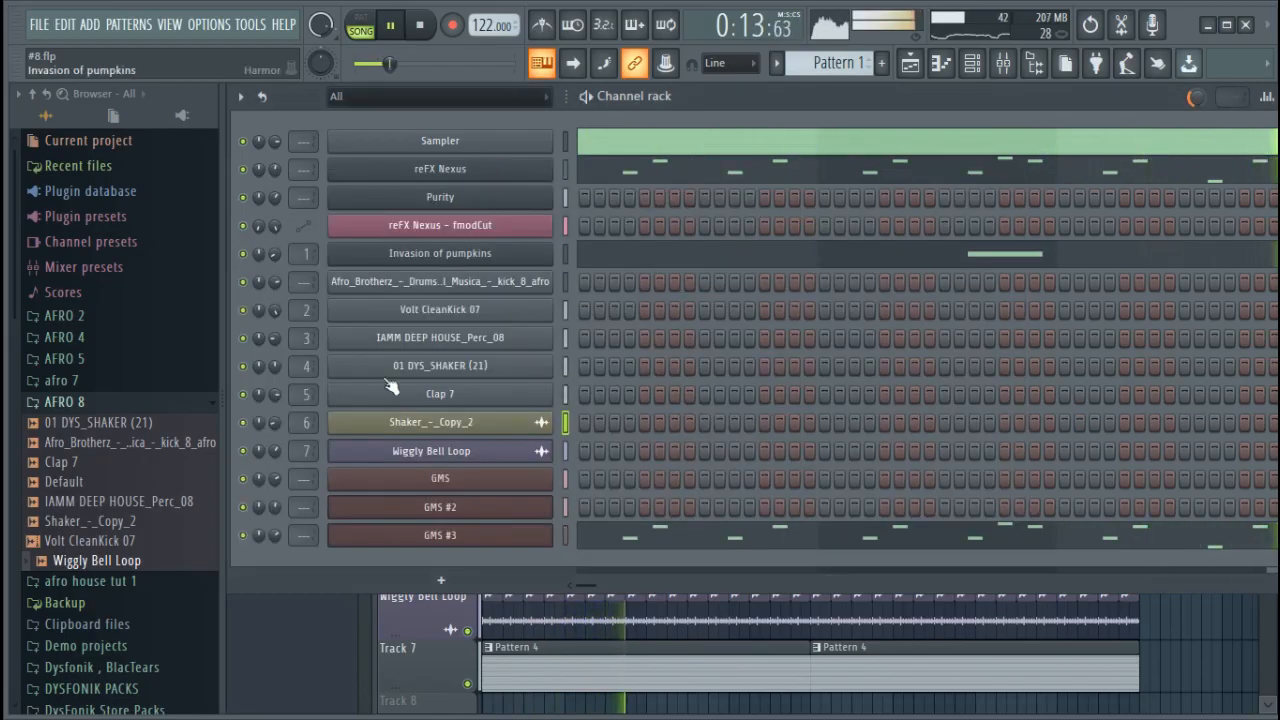
Raise the reFX Nexus fmodCut automation points at bars 9 and 13, listening during playback, and stop the song
click(466, 178)
click(912, 66)
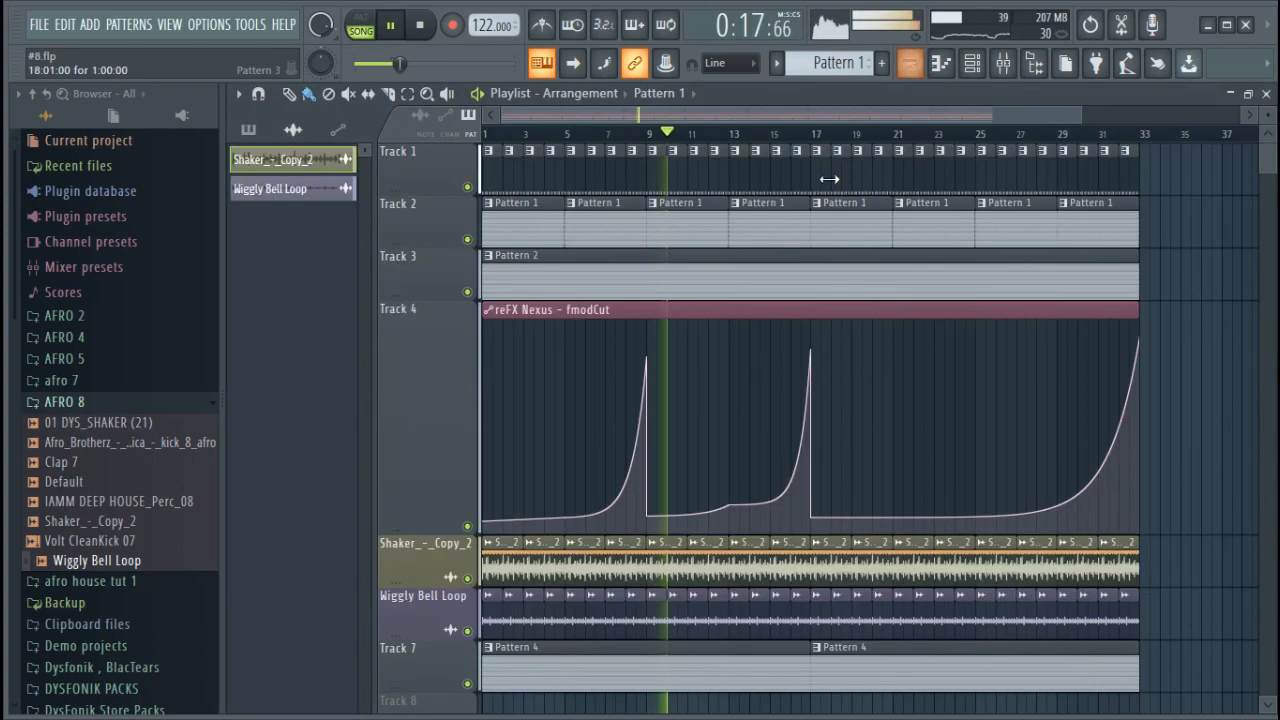
drag(651, 522, 648, 503)
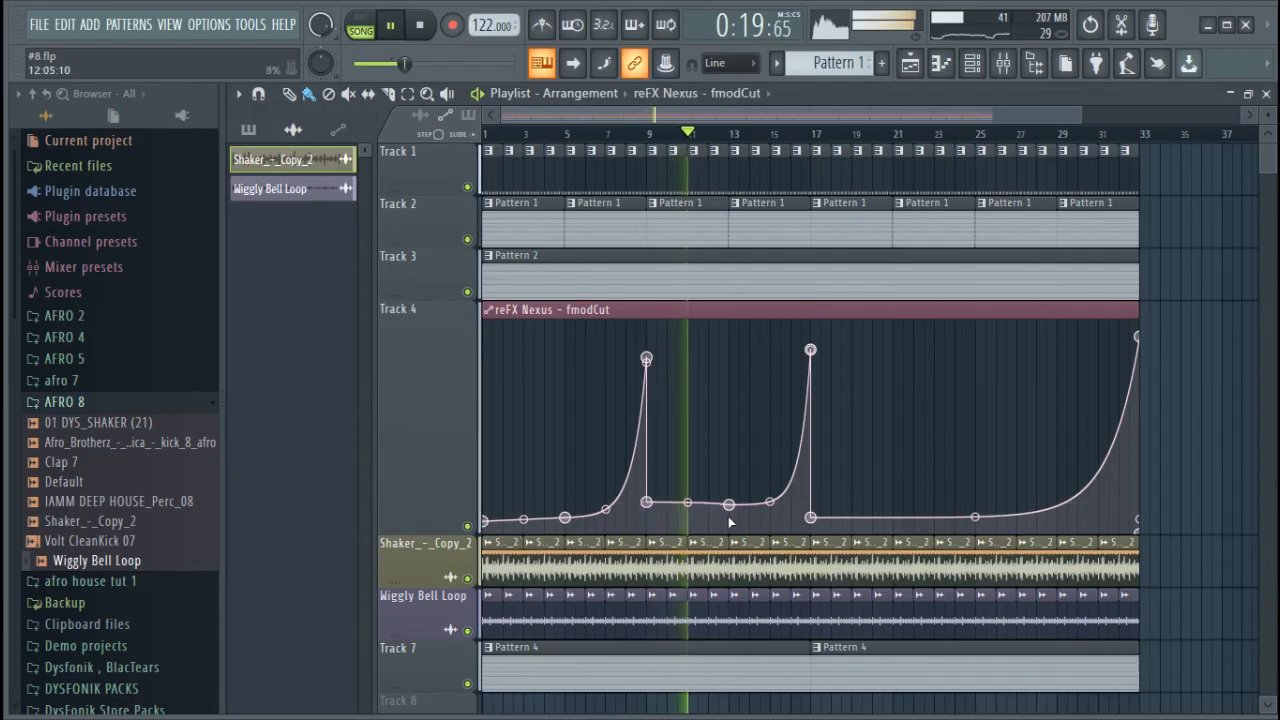
drag(729, 504, 735, 497)
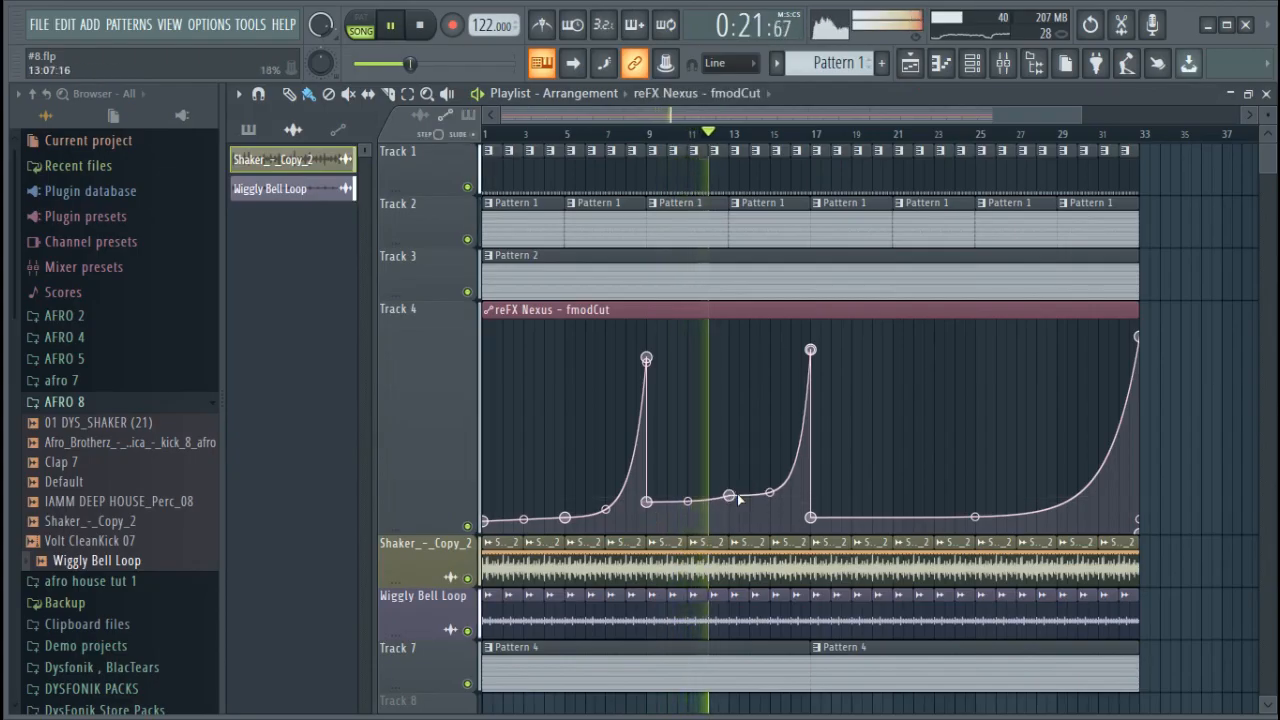
scroll(679, 596, down, 1)
key(space)
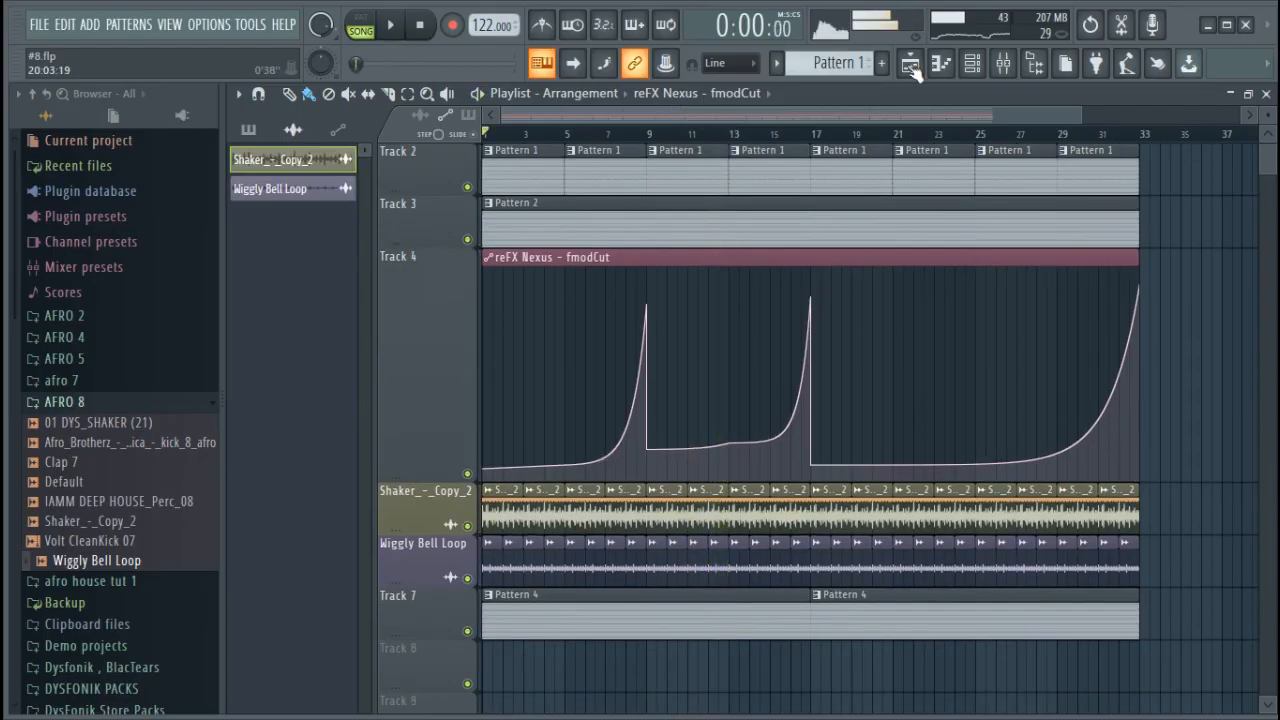
Create an automation clip for the reFX Nexus amodRel parameter from the last tweaked parameter
click(971, 63)
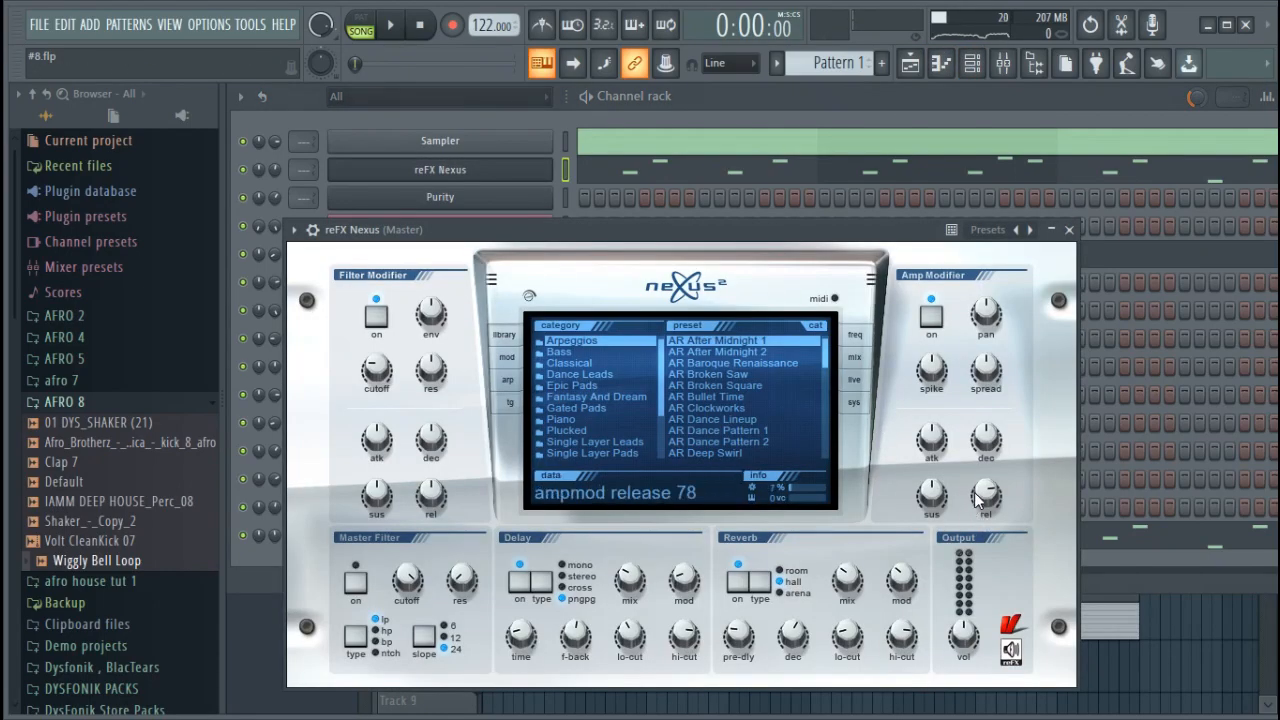
click(251, 24)
mouse_move(334, 251)
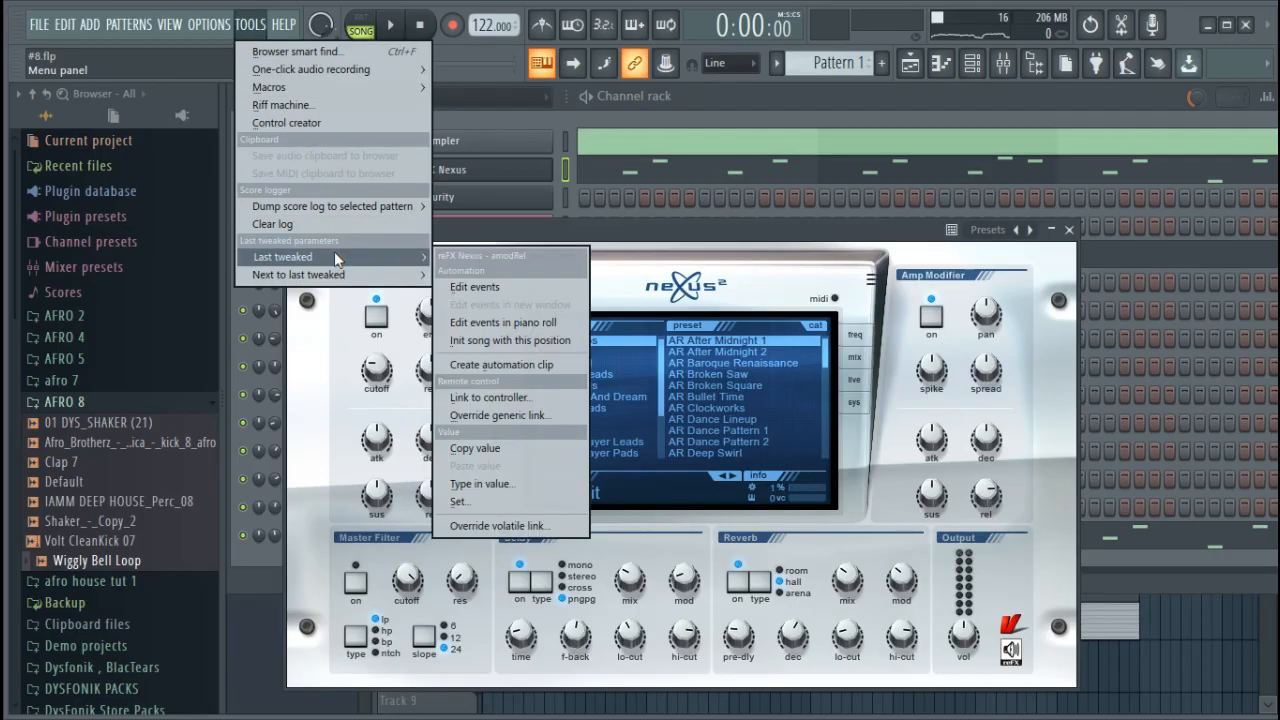
click(518, 366)
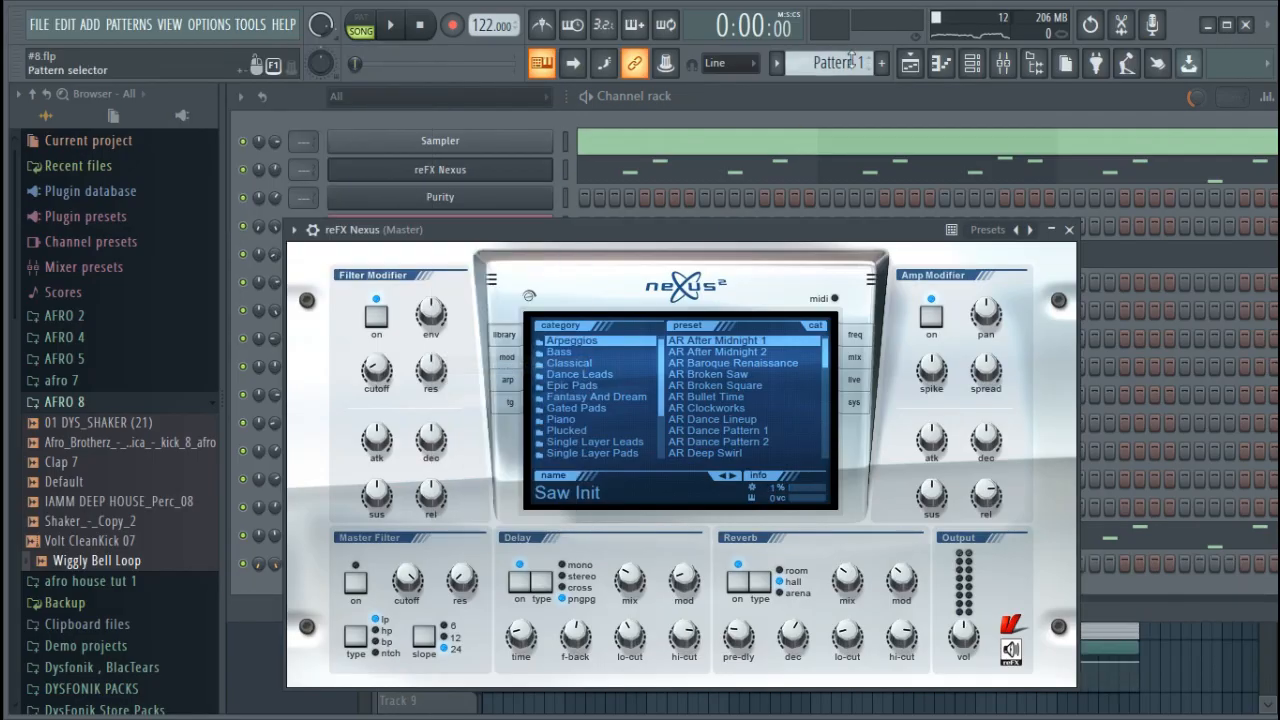
Shape the amodRel automation into a rise, plateau and drop, arrange its clips on Tracks 8 and 9, and raise the early fmodCut points
click(908, 66)
scroll(802, 394, down, 5)
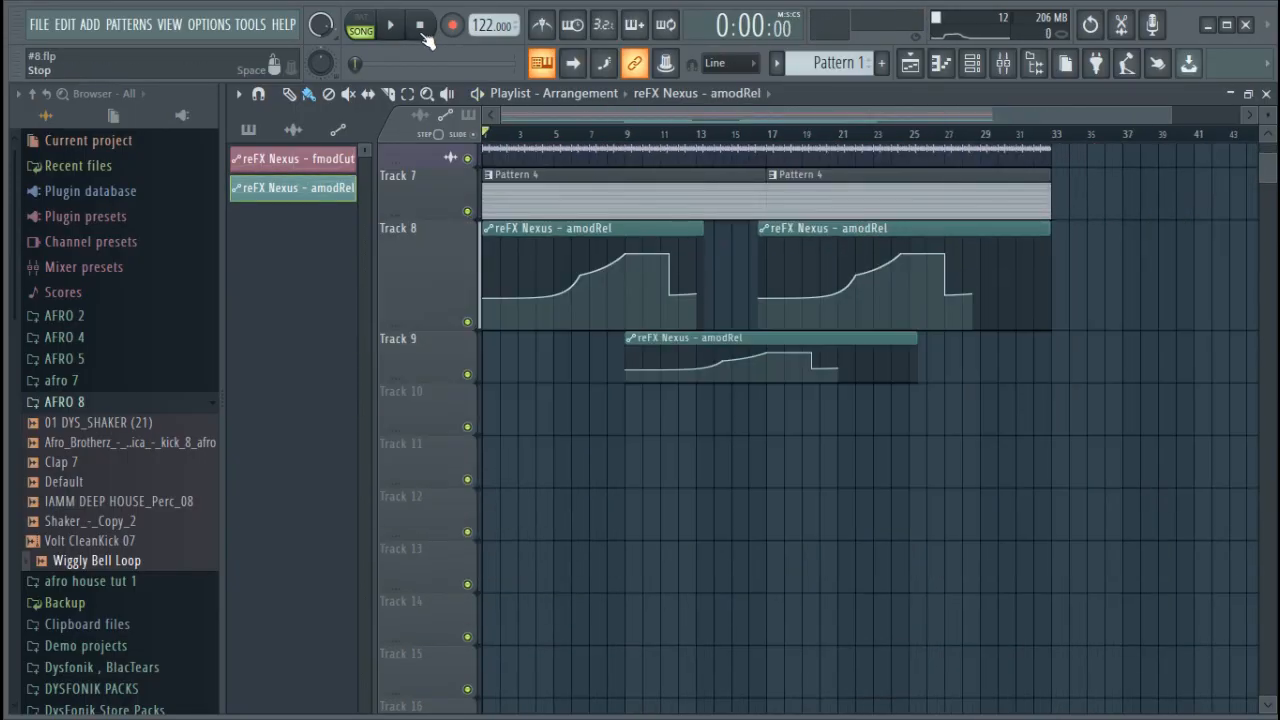
key(space)
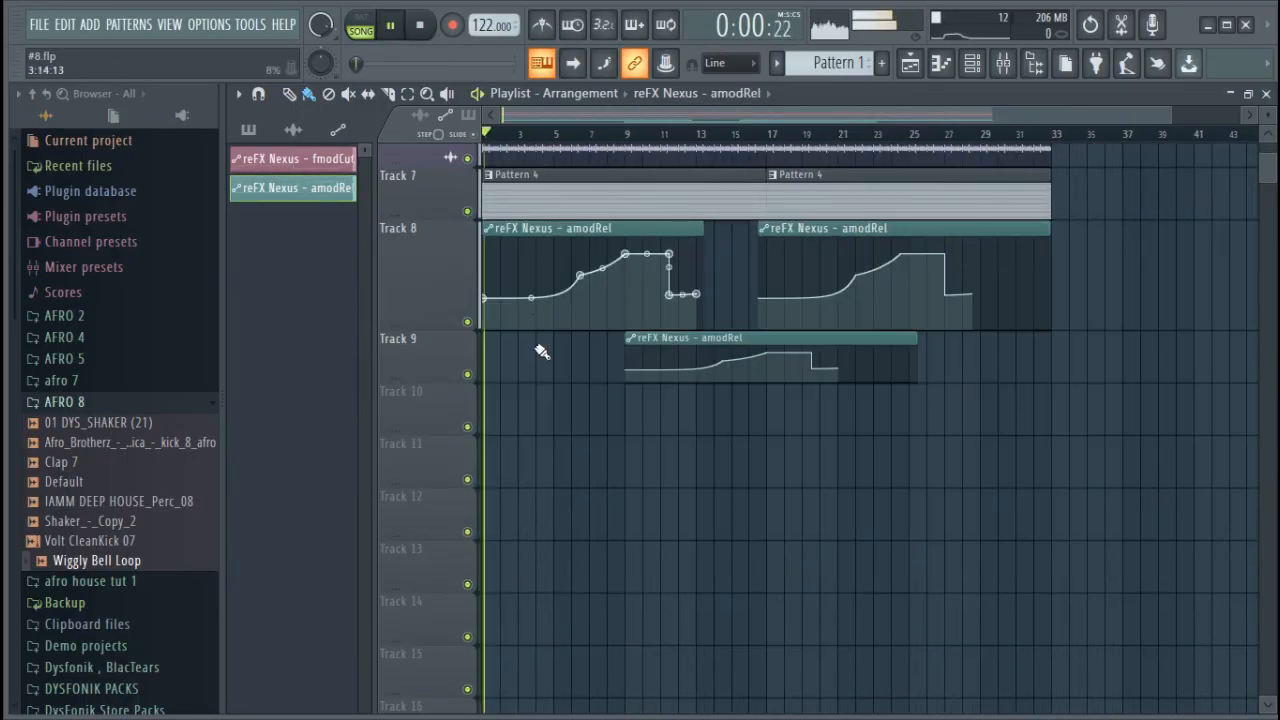
scroll(540, 360, up, 4)
scroll(540, 360, up, 1)
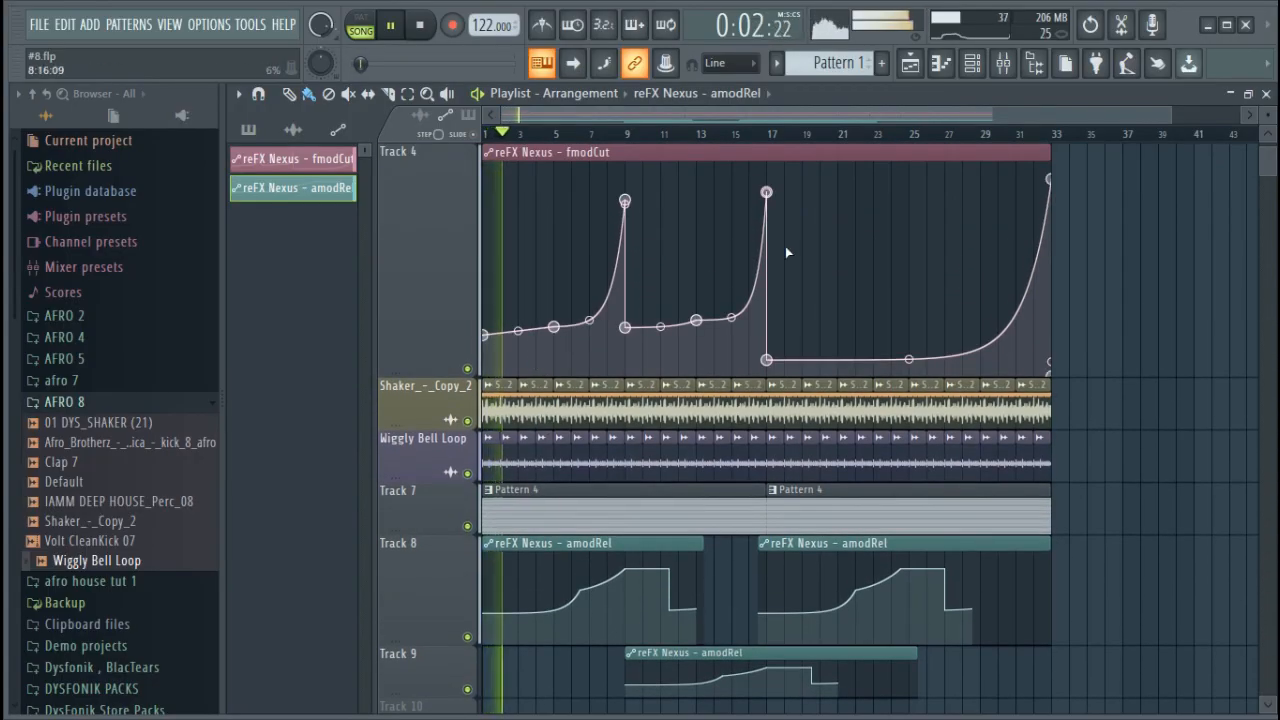
Mute the GMS #3 channel and open the reFX Nexus synth during playback
click(984, 68)
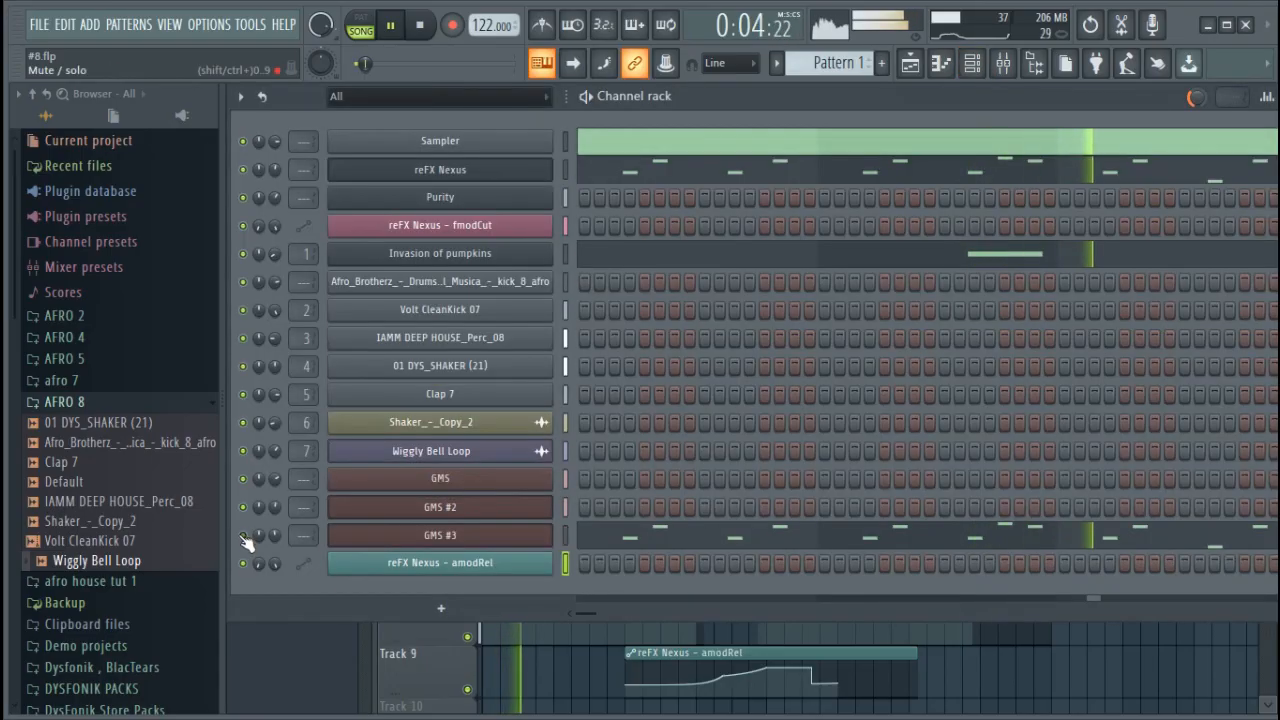
click(486, 170)
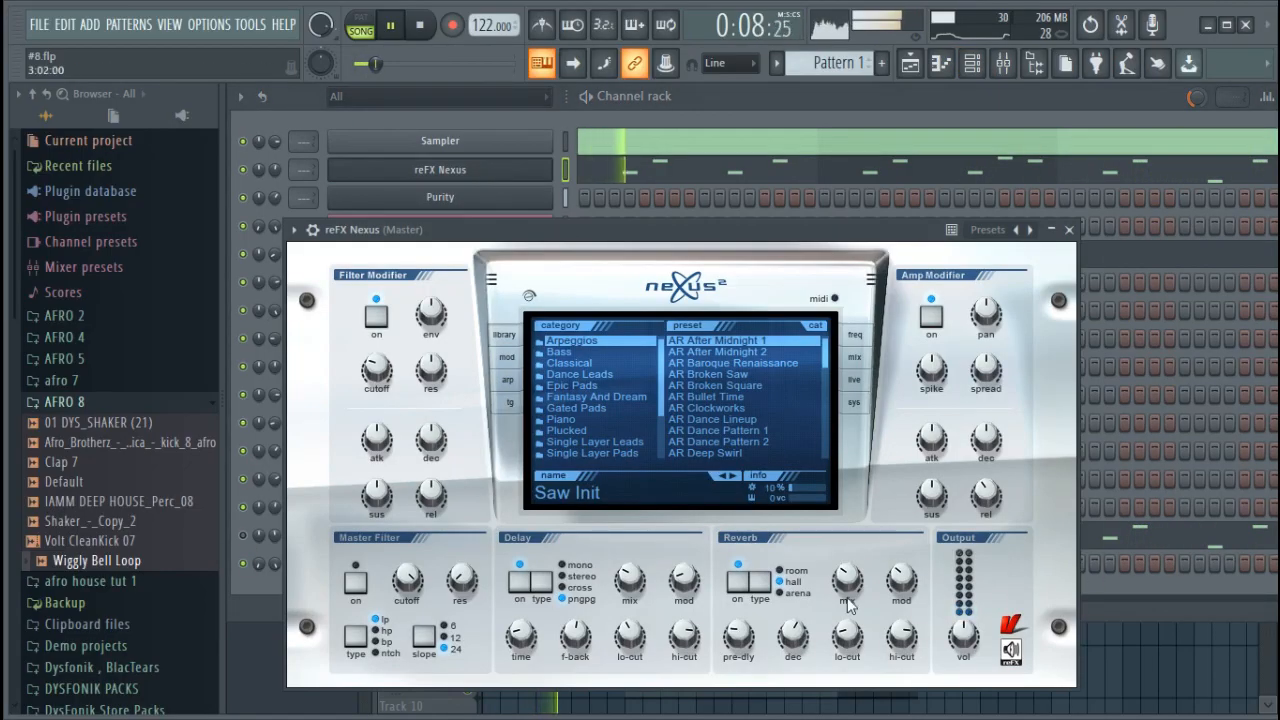
Lower the fmodCut automation points at bars 1, 5 and 9 on playlist Track 4
click(1184, 654)
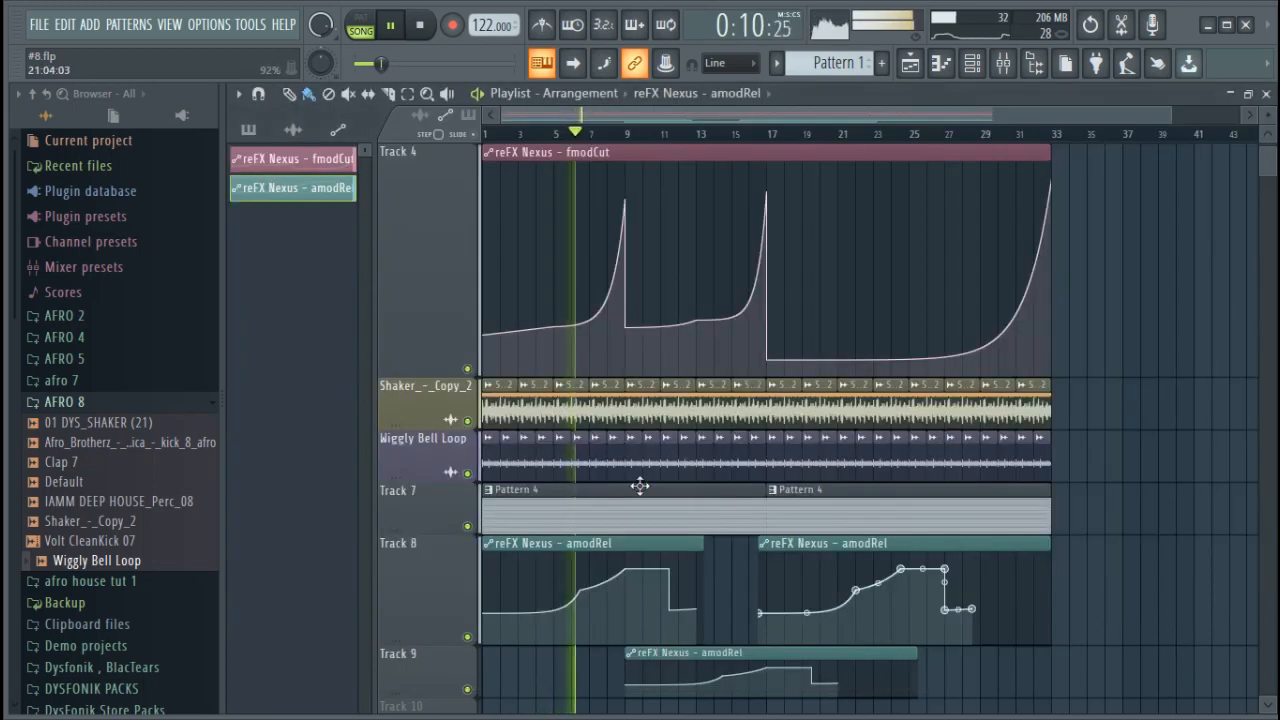
drag(553, 327, 487, 360)
drag(626, 329, 634, 350)
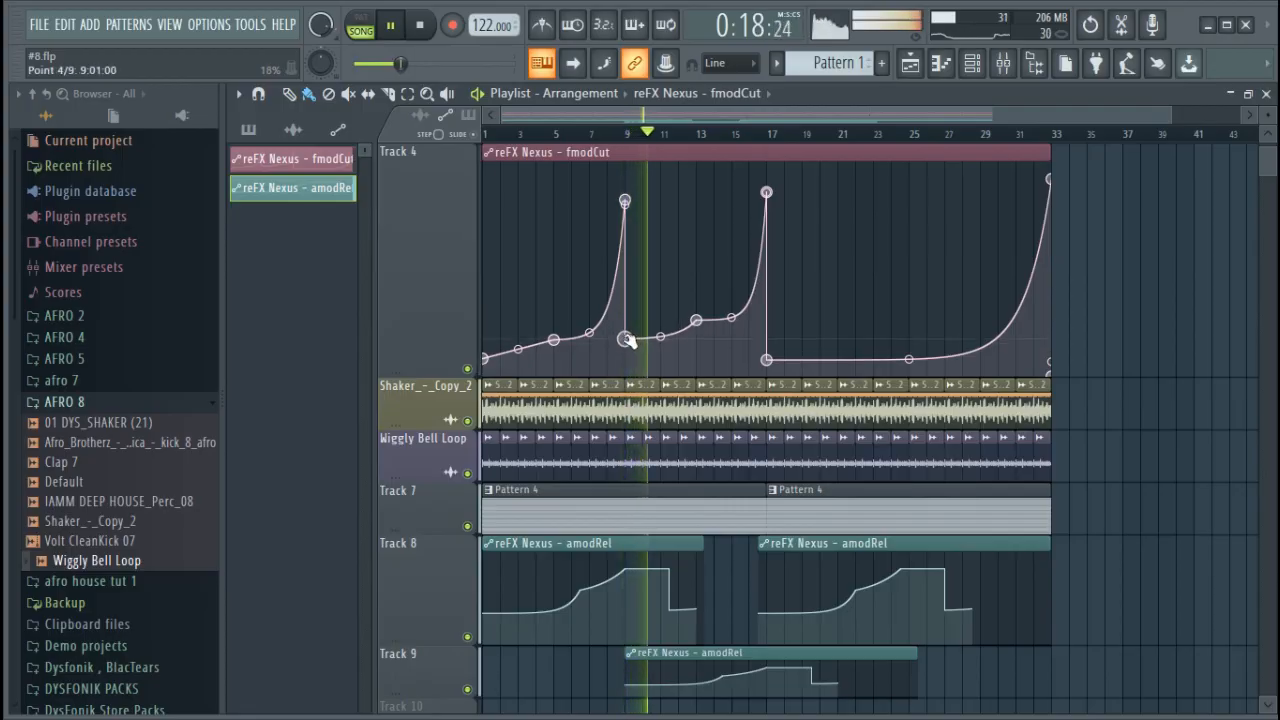
Set the delay mix of the reFX Nexus melody synth to 48 while the song plays
click(971, 66)
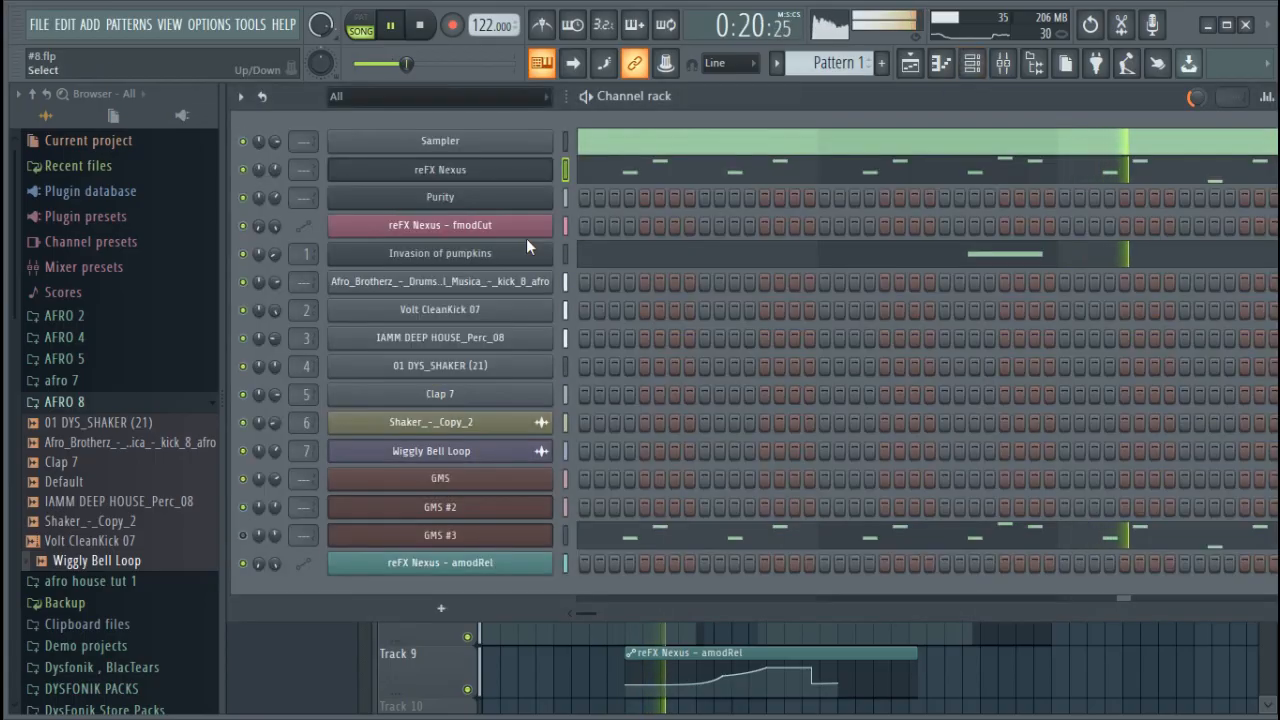
click(548, 178)
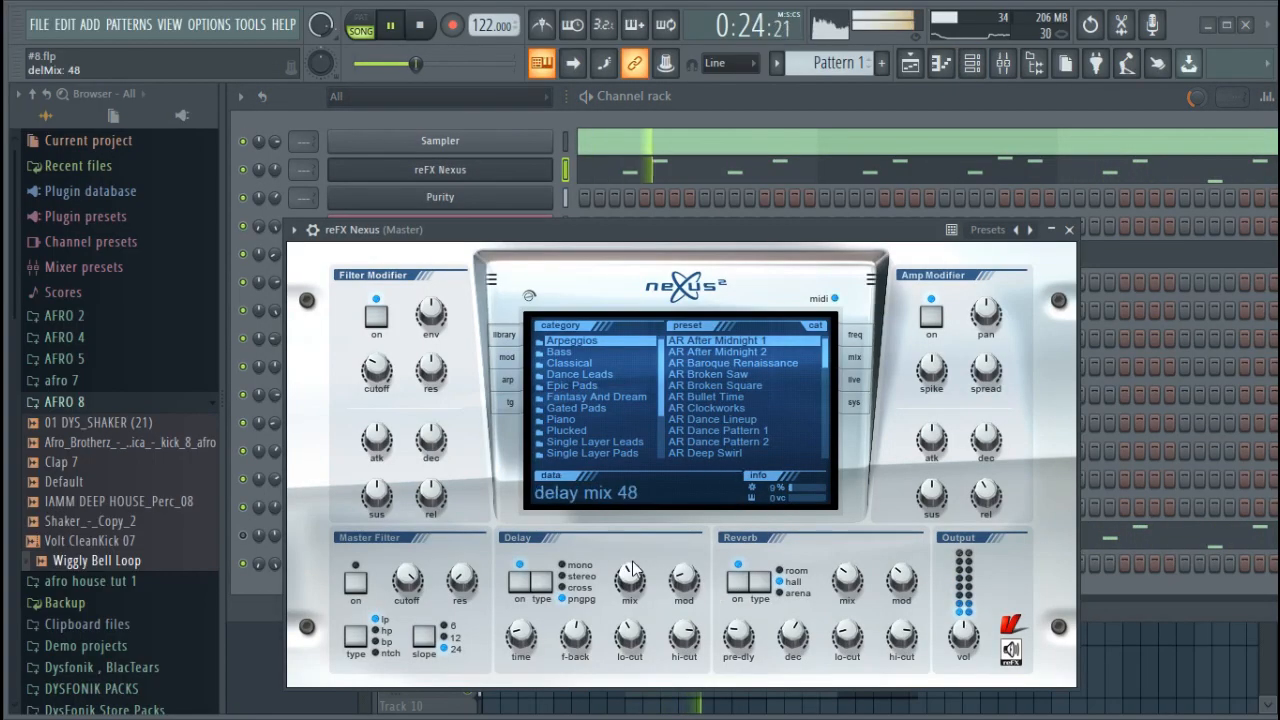
mouse_move(842, 578)
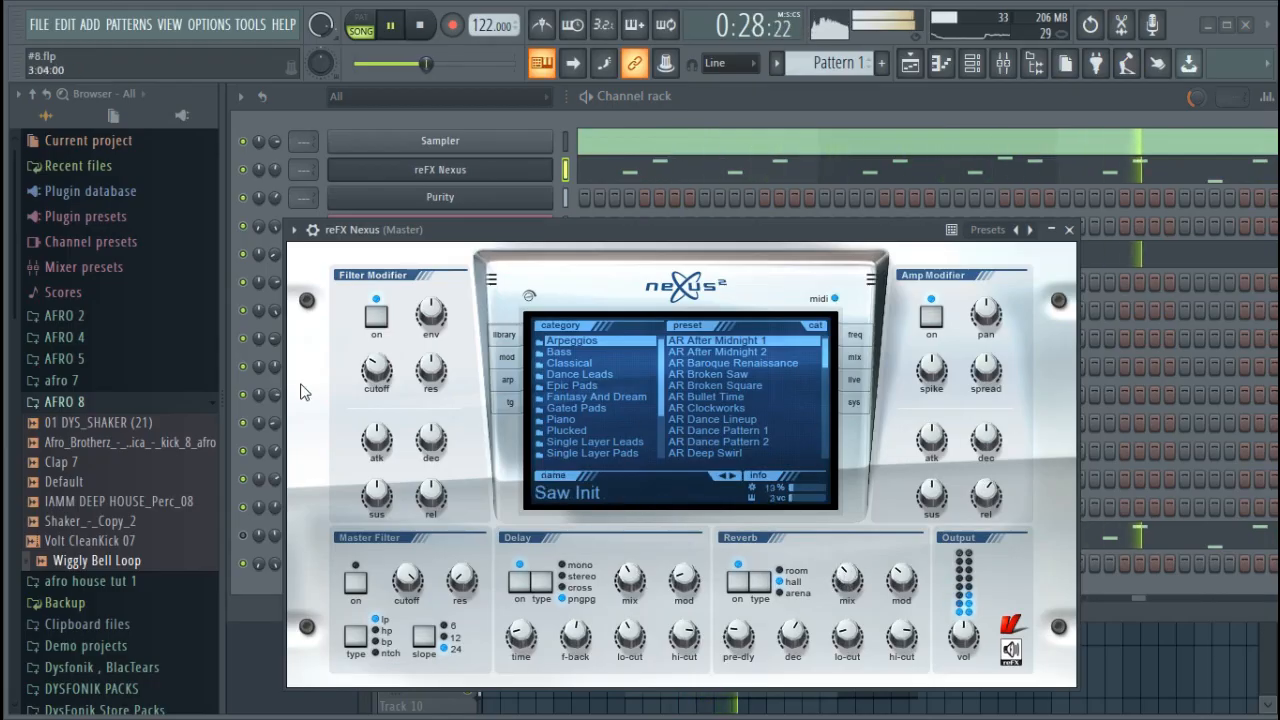
Lower the fmodCut points at bars 13 and 5, raise the bar 17 point and soften the final rise's tension
click(912, 68)
click(911, 65)
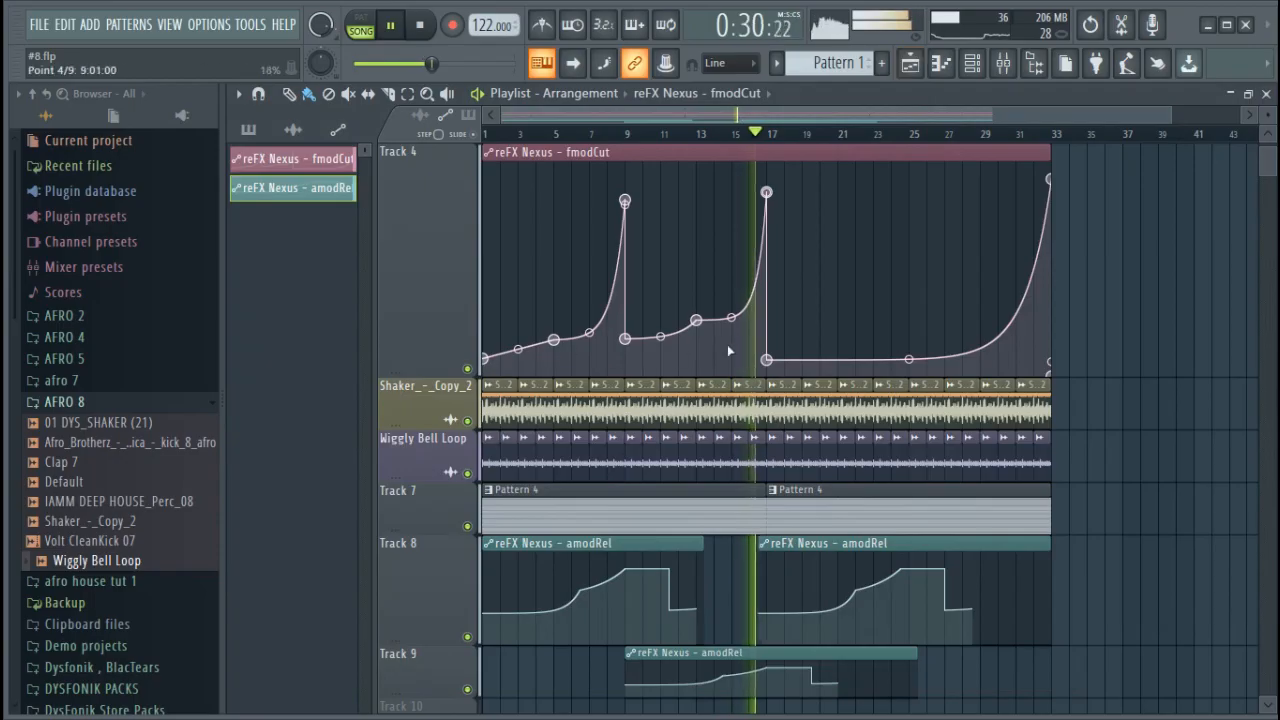
drag(704, 323, 704, 338)
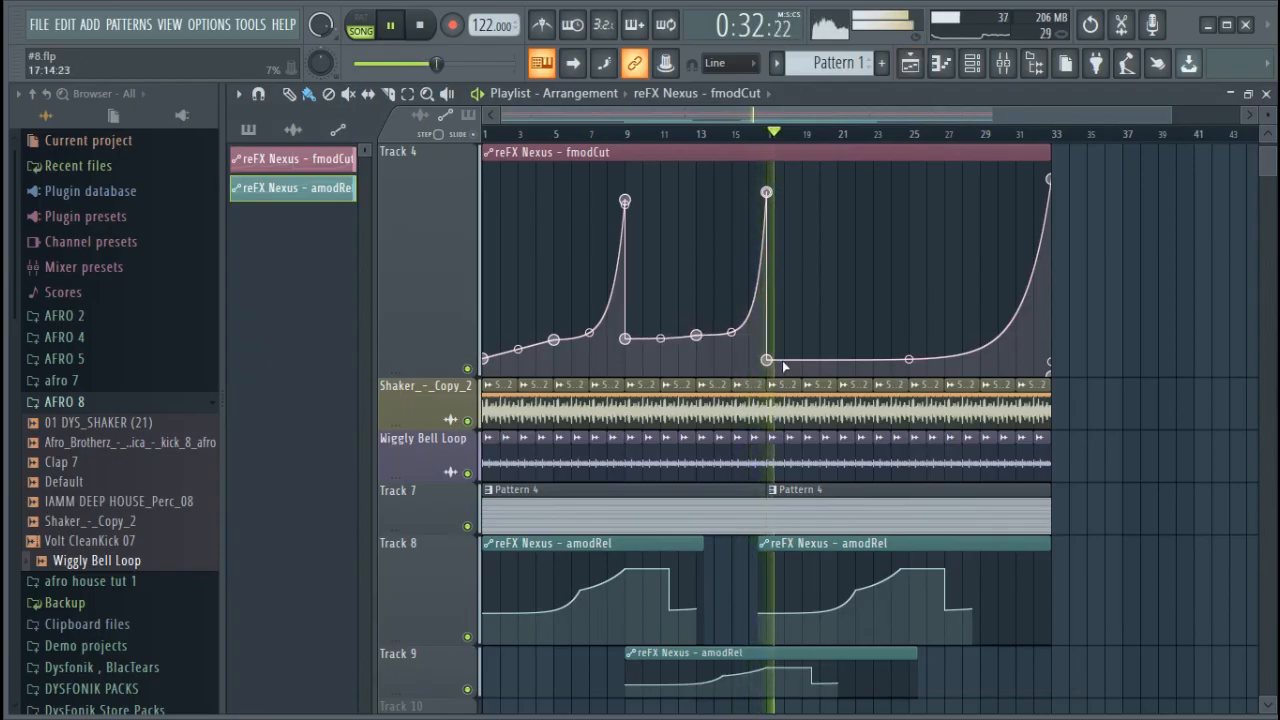
drag(908, 359, 908, 350)
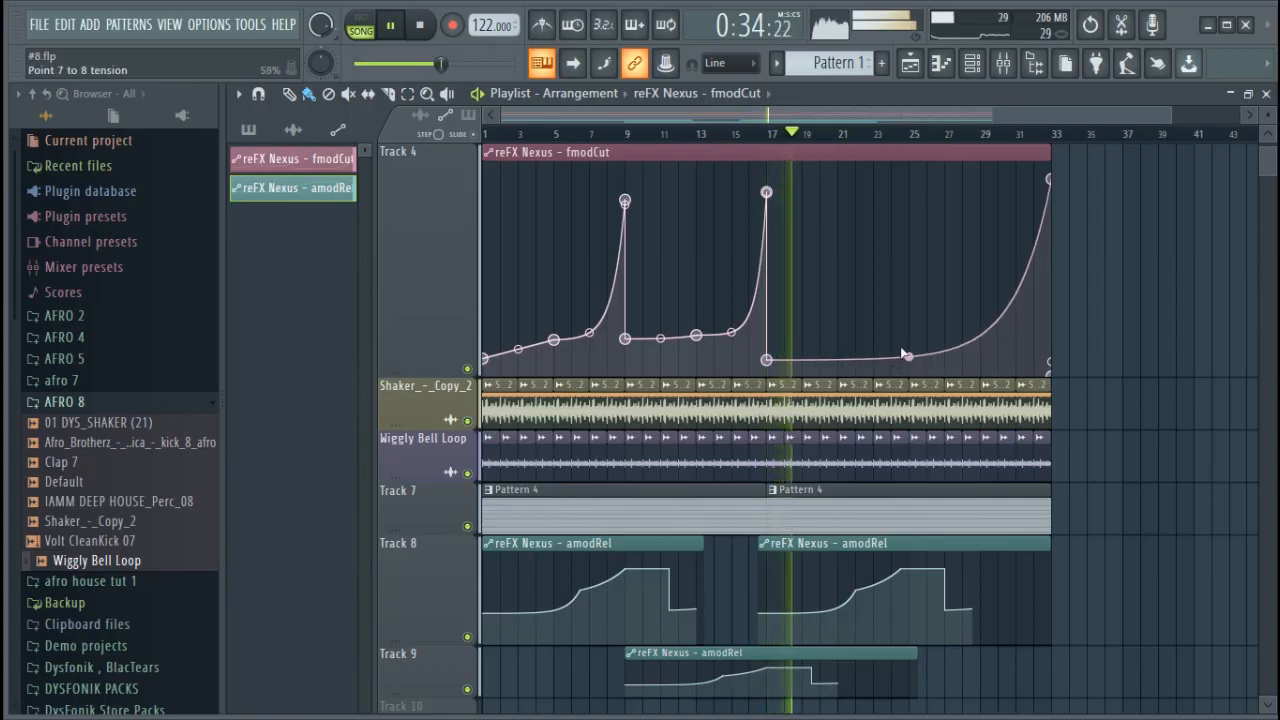
drag(769, 361, 770, 356)
drag(556, 342, 557, 351)
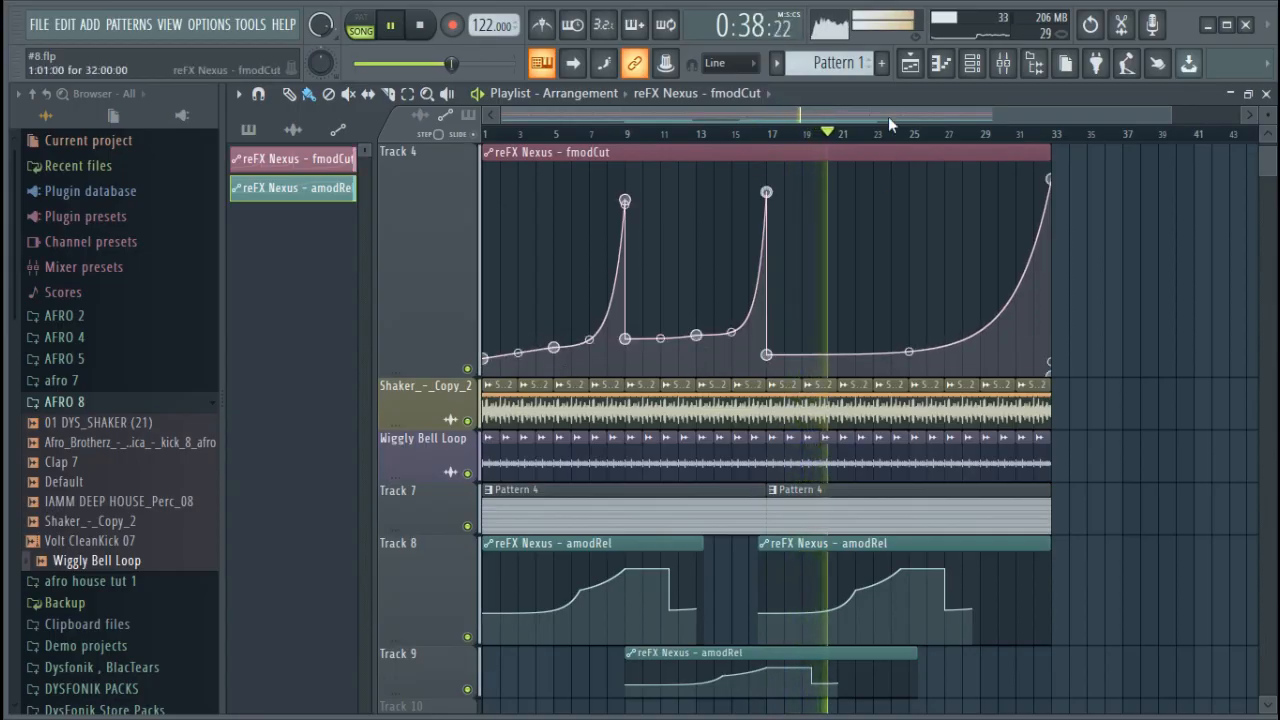
Shrink playlist Track 4 to a compact height and stop playback
click(970, 66)
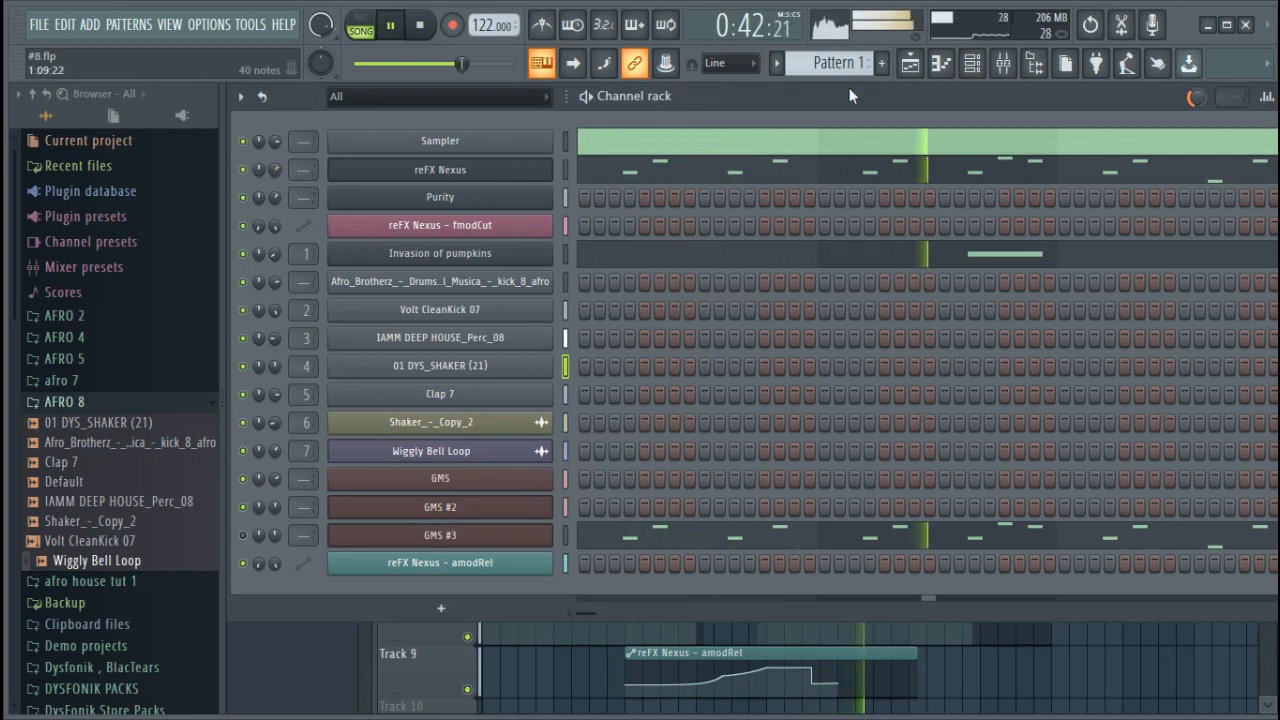
click(910, 63)
drag(423, 371, 433, 184)
scroll(445, 328, up, 3)
drag(430, 370, 431, 351)
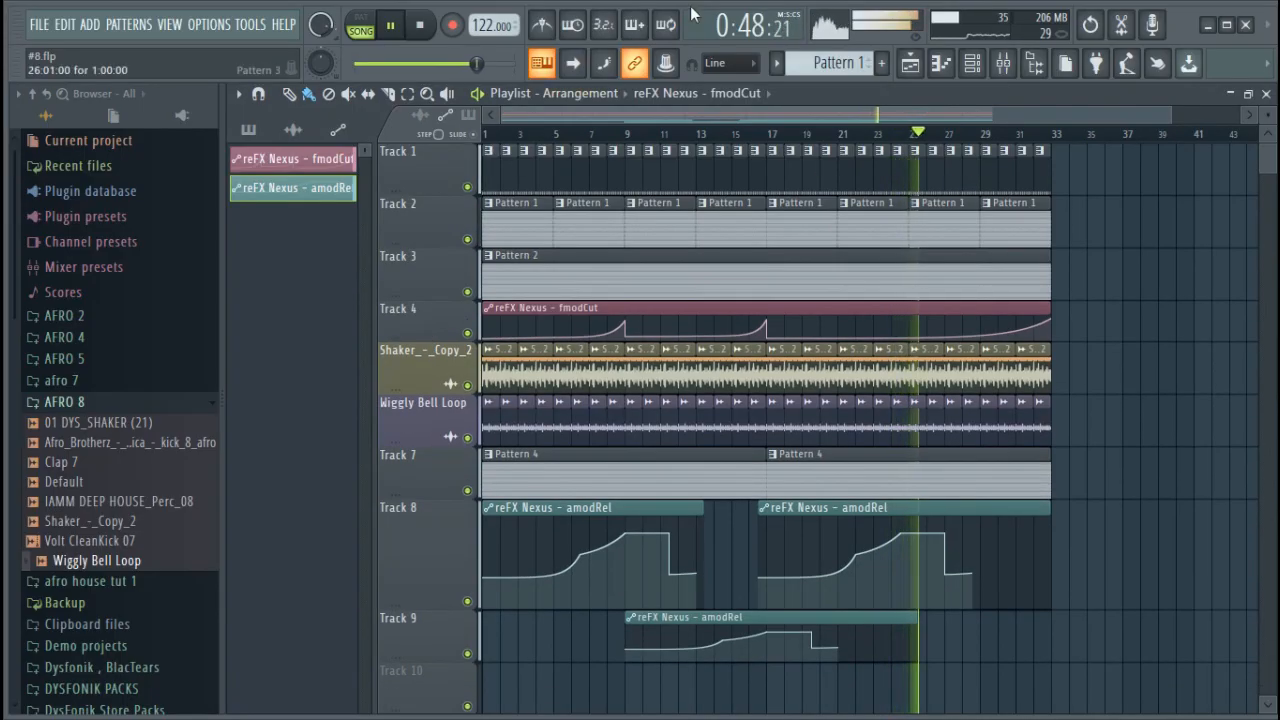
click(419, 25)
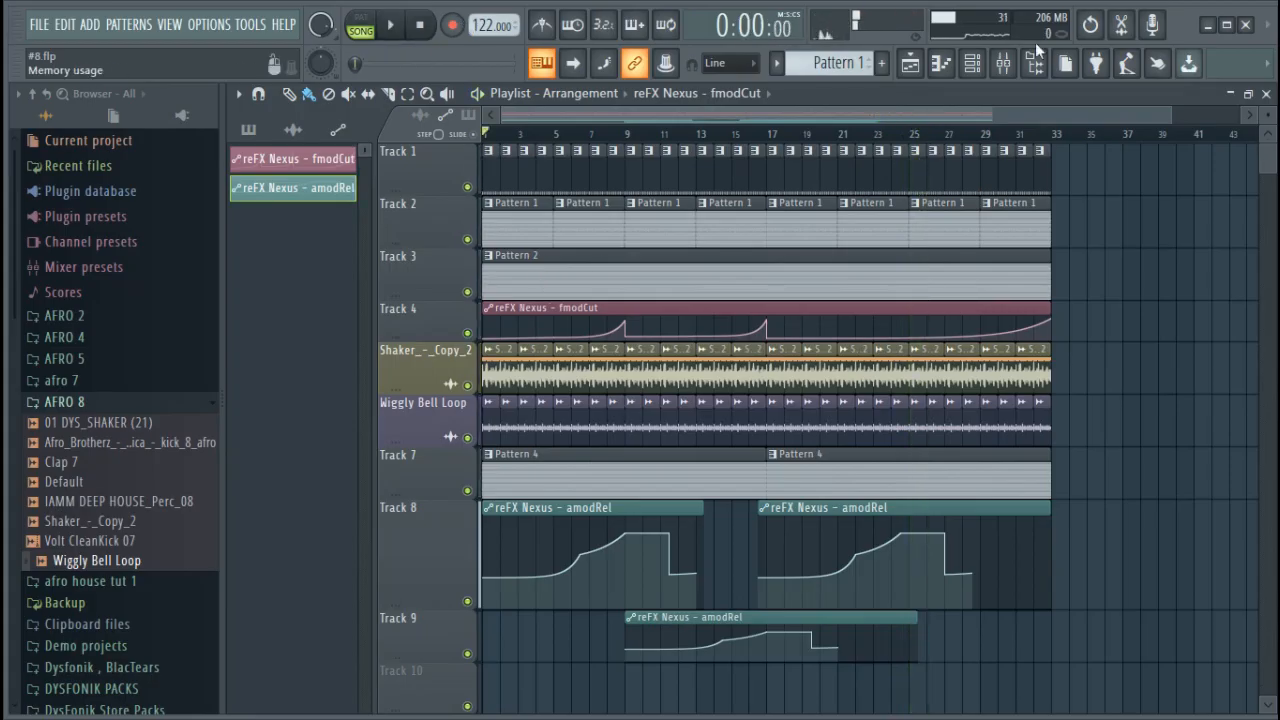
Switch to Pattern 3 in the channel rack and mute every channel except the Sampler
click(992, 64)
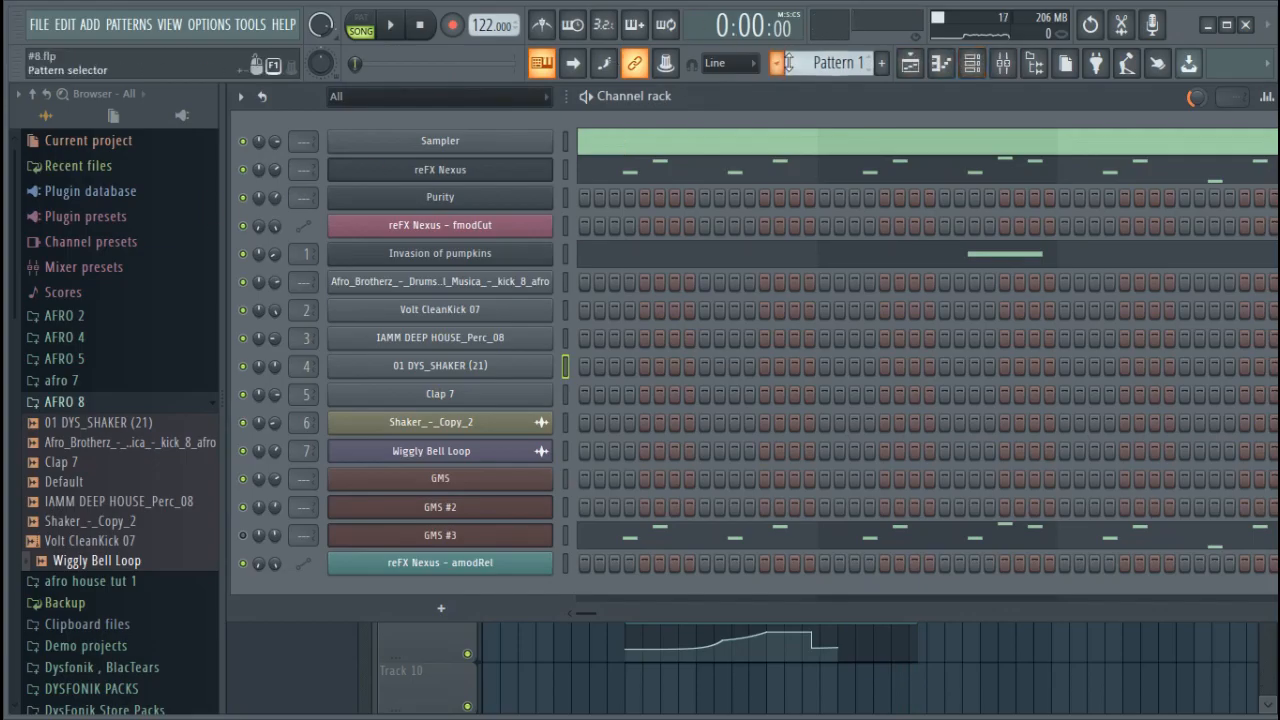
scroll(790, 62, down, 3)
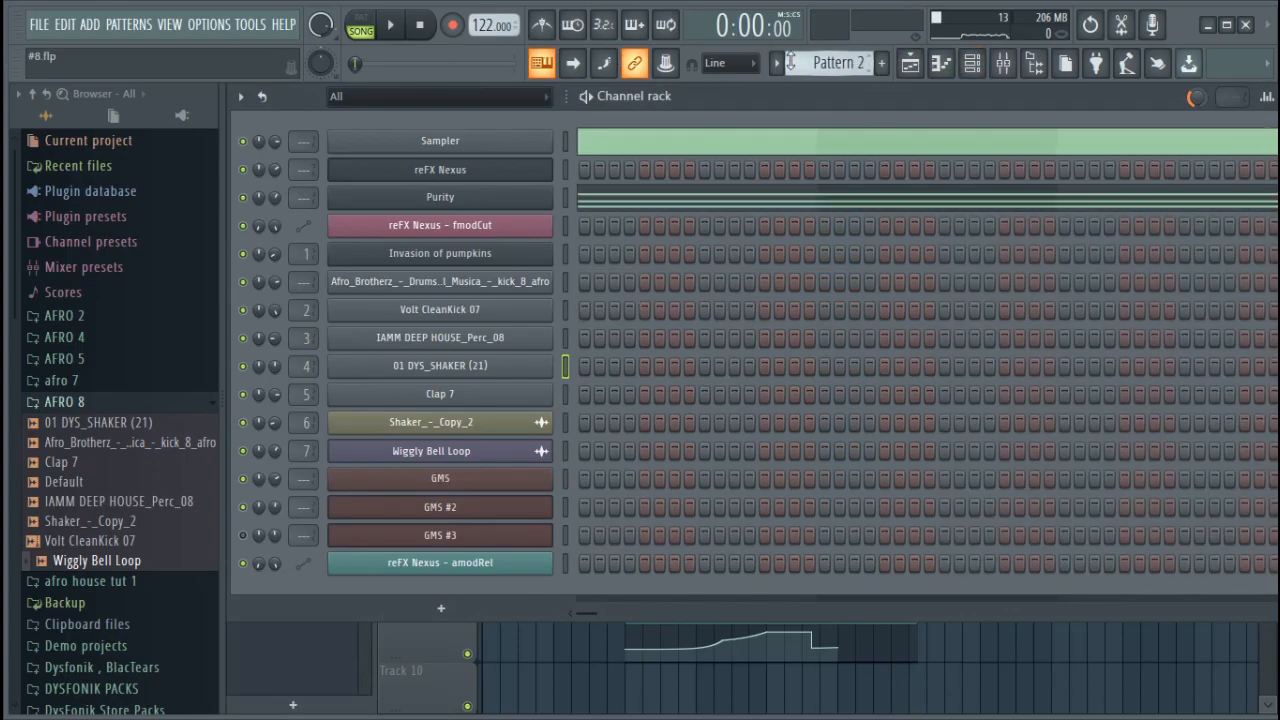
scroll(790, 62, up, 1)
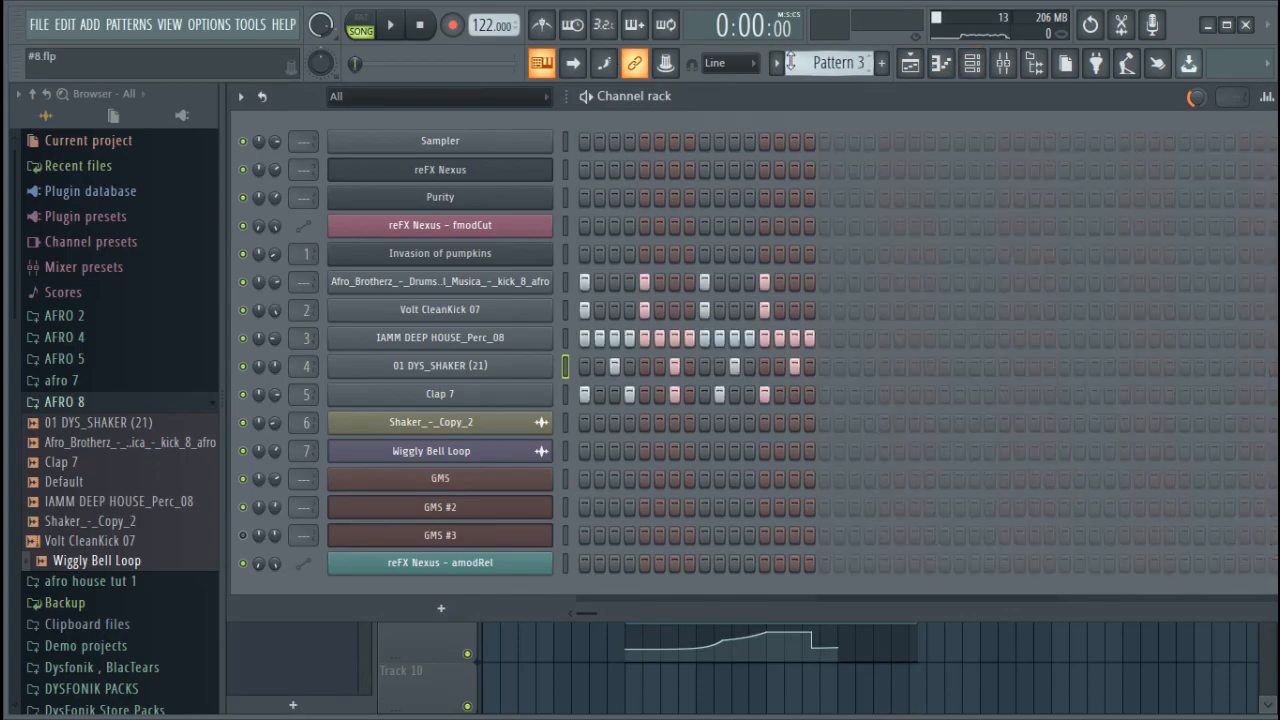
right_click(243, 146)
click(261, 160)
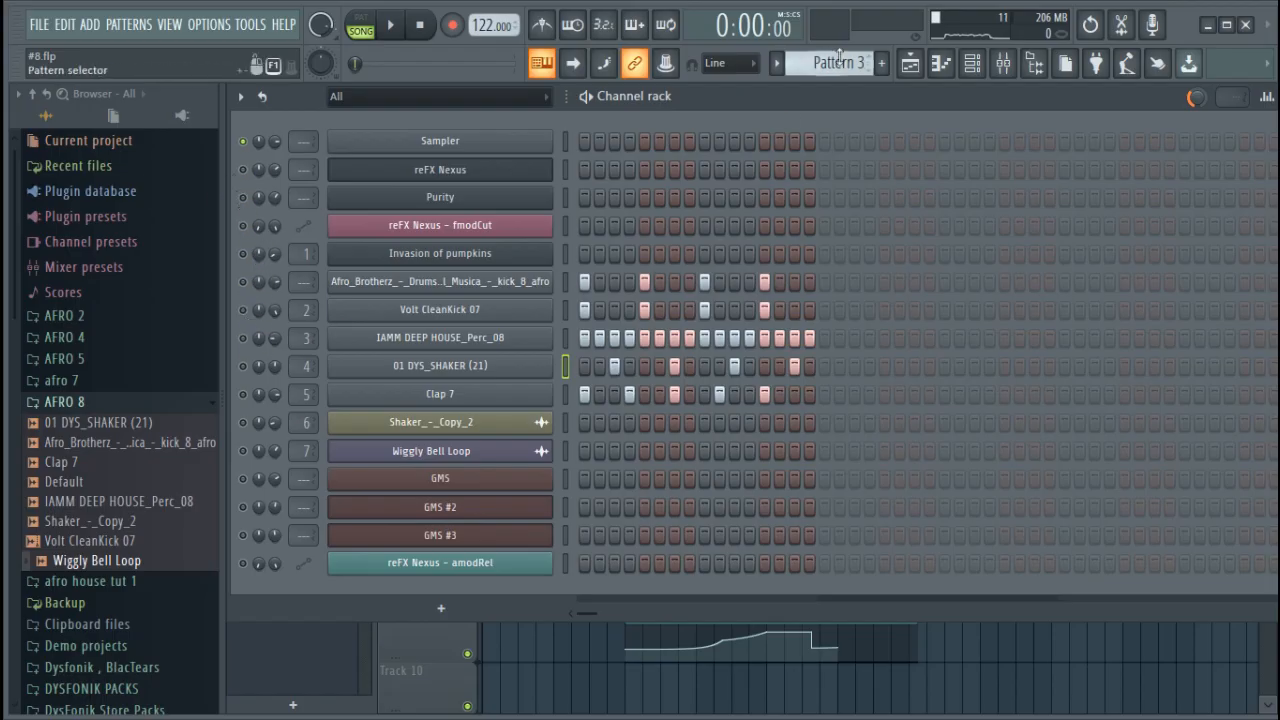
Unmute the Volt CleanKick 07, IAMM DEEP HOUSE_Perc_08, 01 DYS_SHAKER (21) and Clap 7 channels during playback and switch to Pattern 2
click(243, 366)
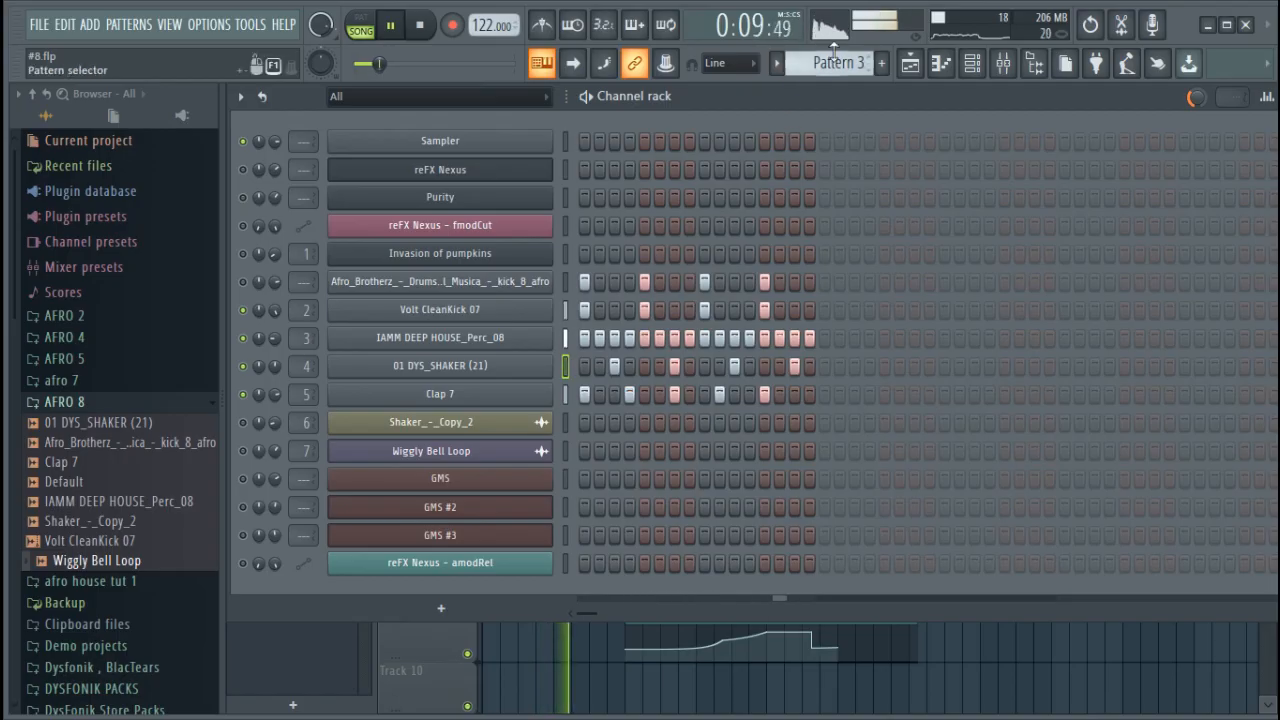
drag(834, 54, 834, 69)
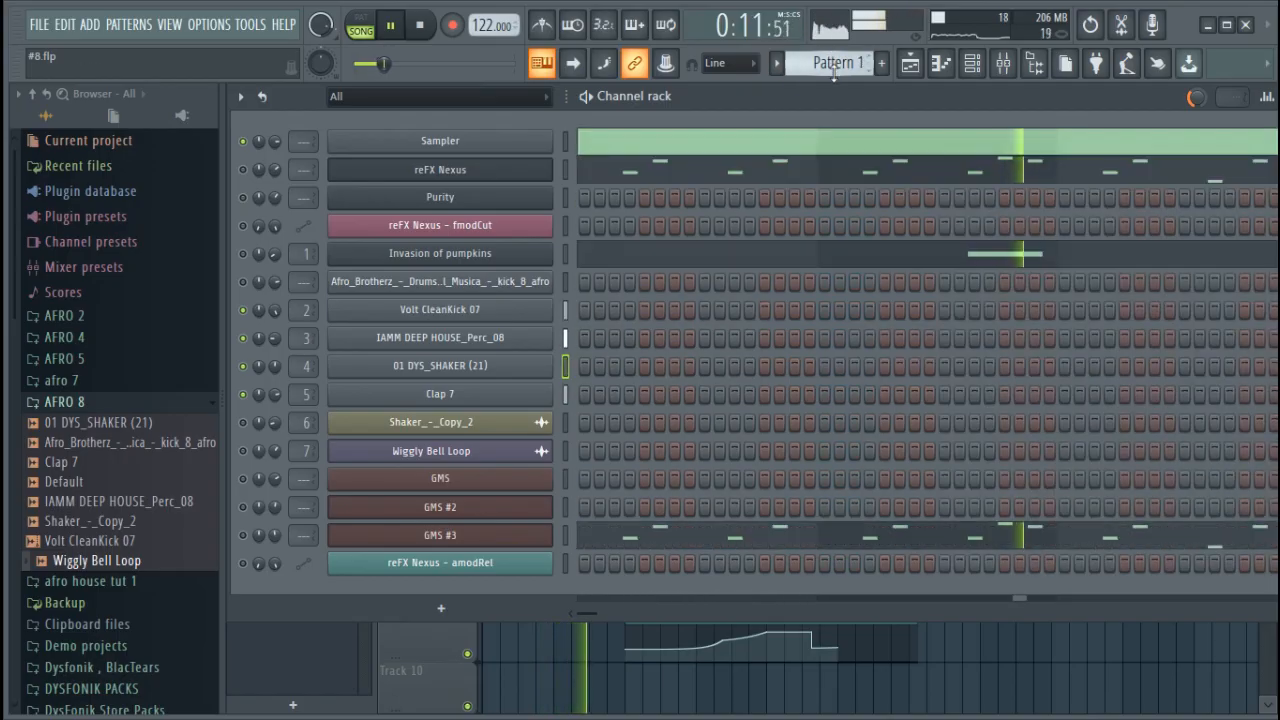
scroll(834, 72, up, 1)
scroll(834, 74, down, 1)
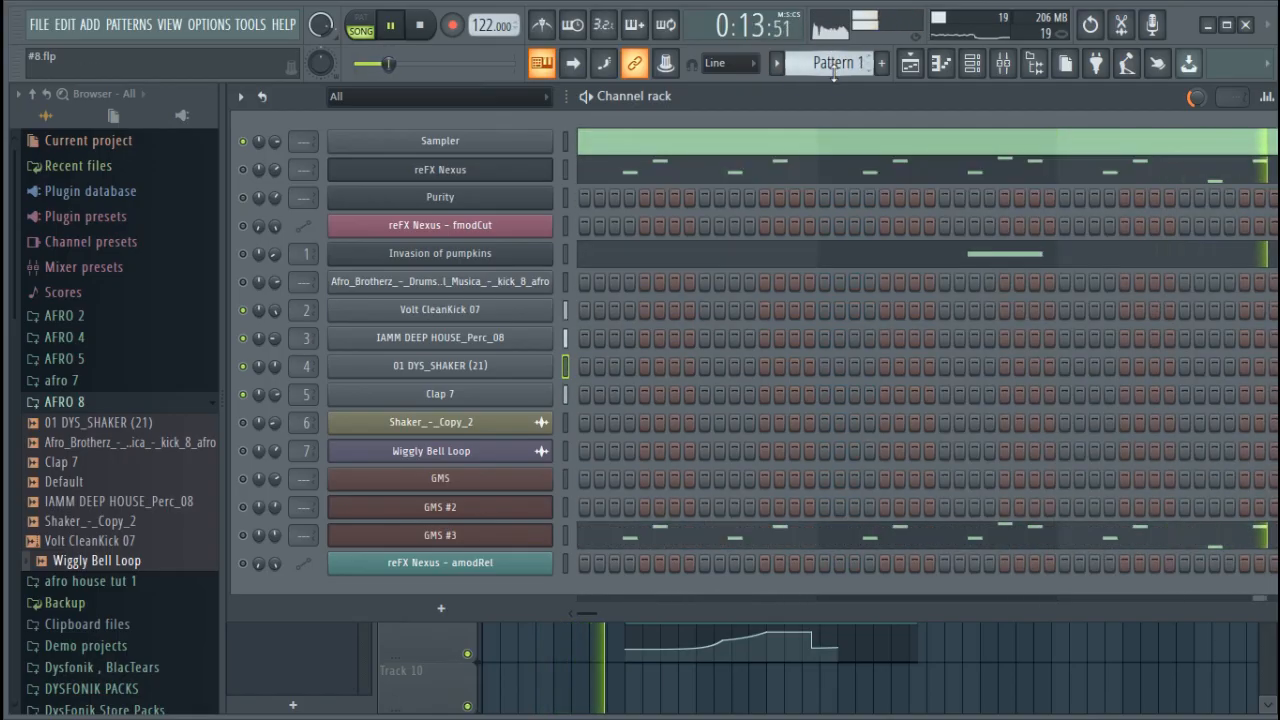
scroll(838, 73, up, 1)
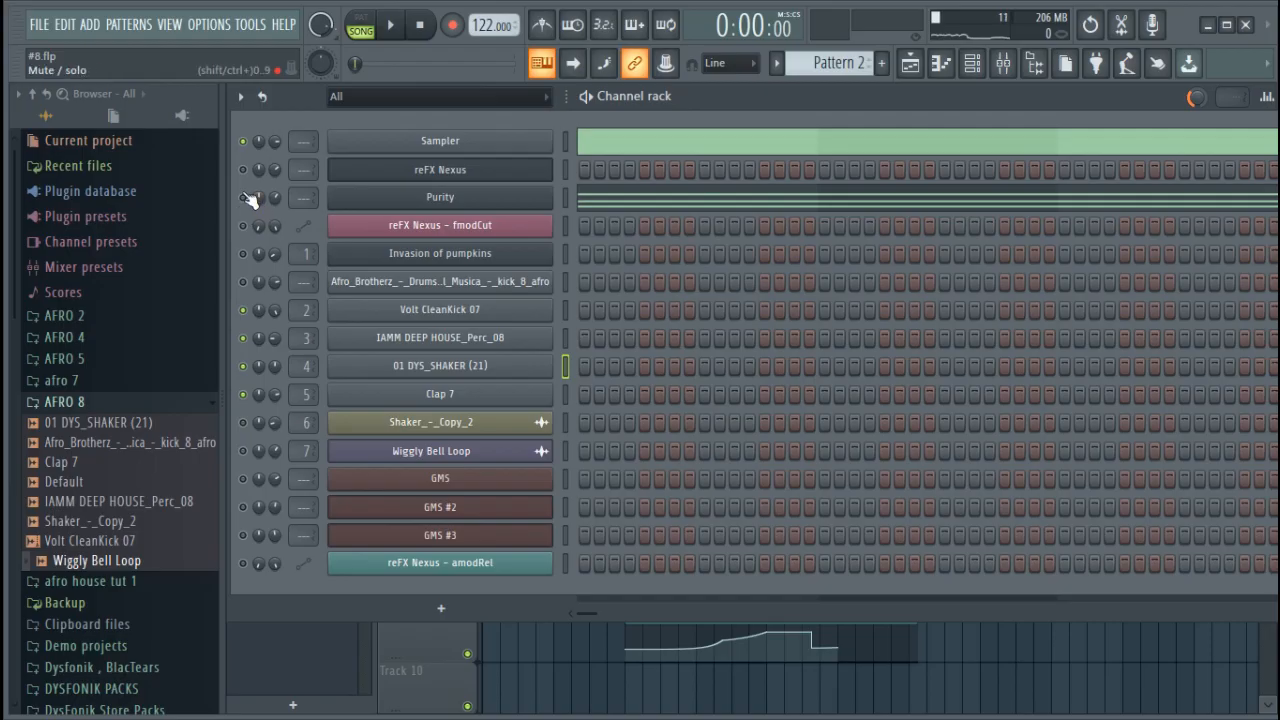
Play the song with the Purity channel unmuted and assign Purity to a free mixer track
key(space)
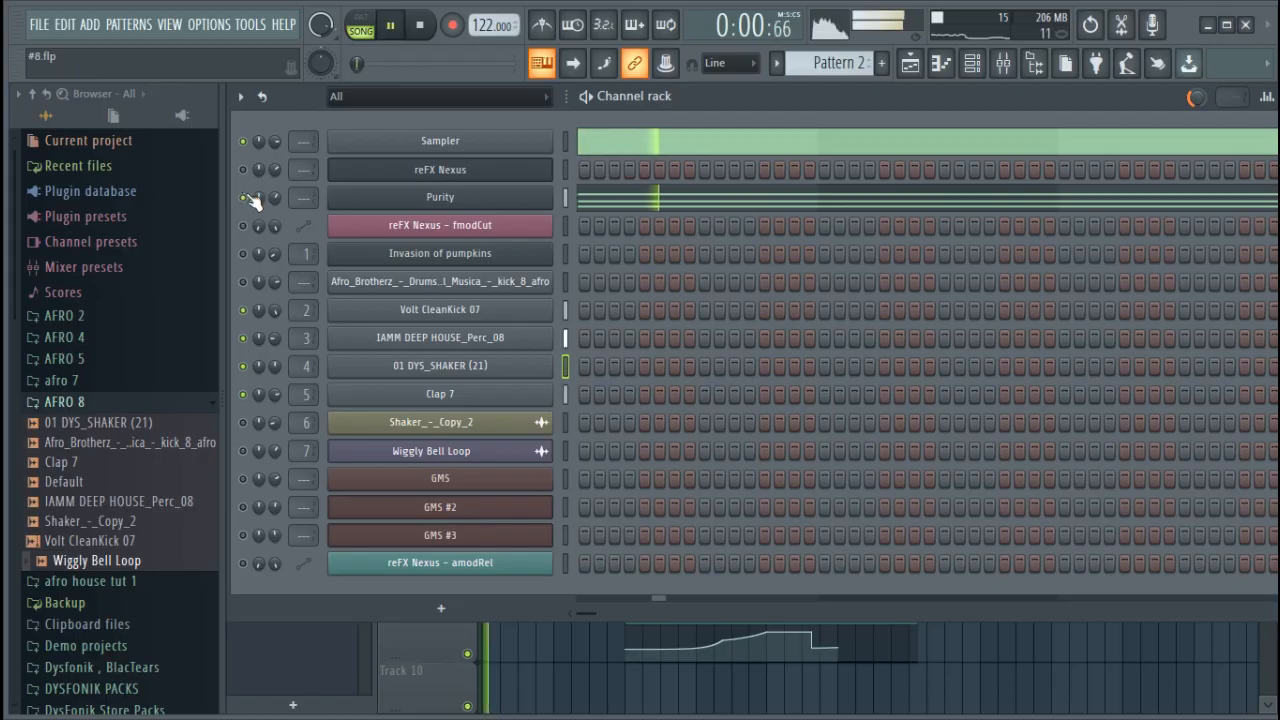
click(548, 197)
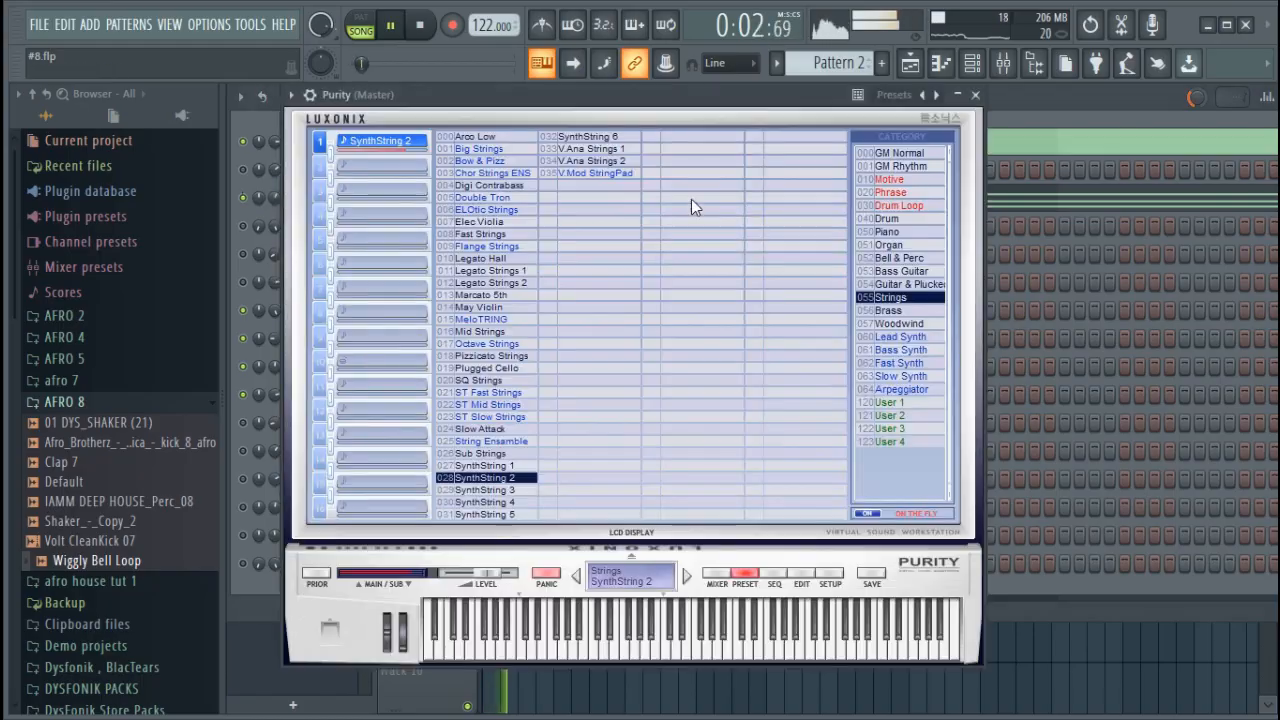
click(309, 96)
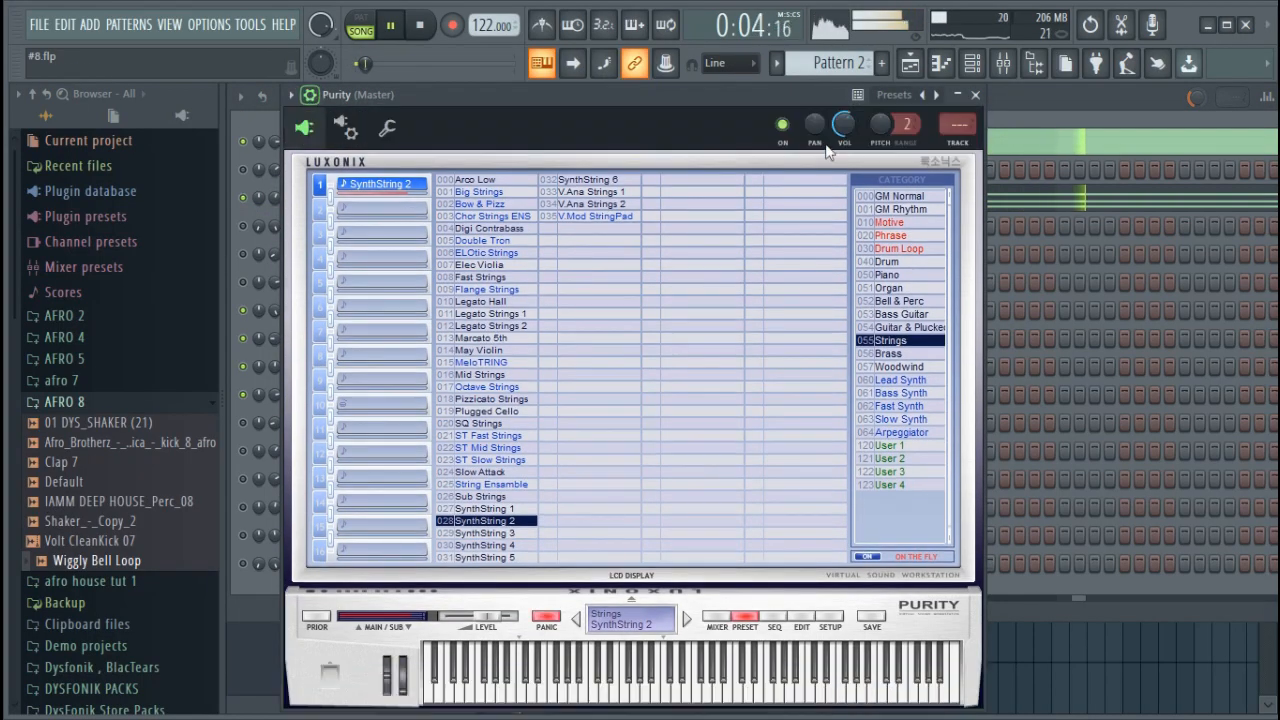
click(957, 147)
Roll off the Purity track's lows and highs with Fruity Parametric EQ 2 in slot 1 and lower its fader slightly
click(1112, 149)
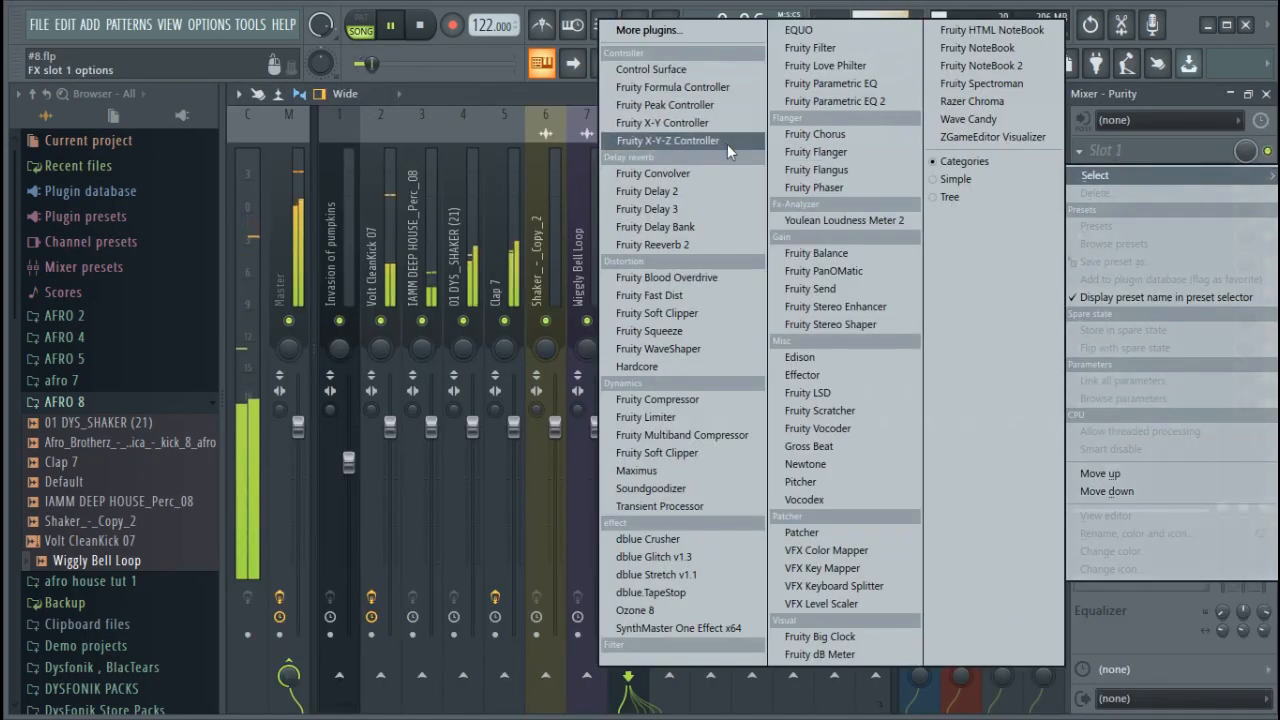
click(816, 104)
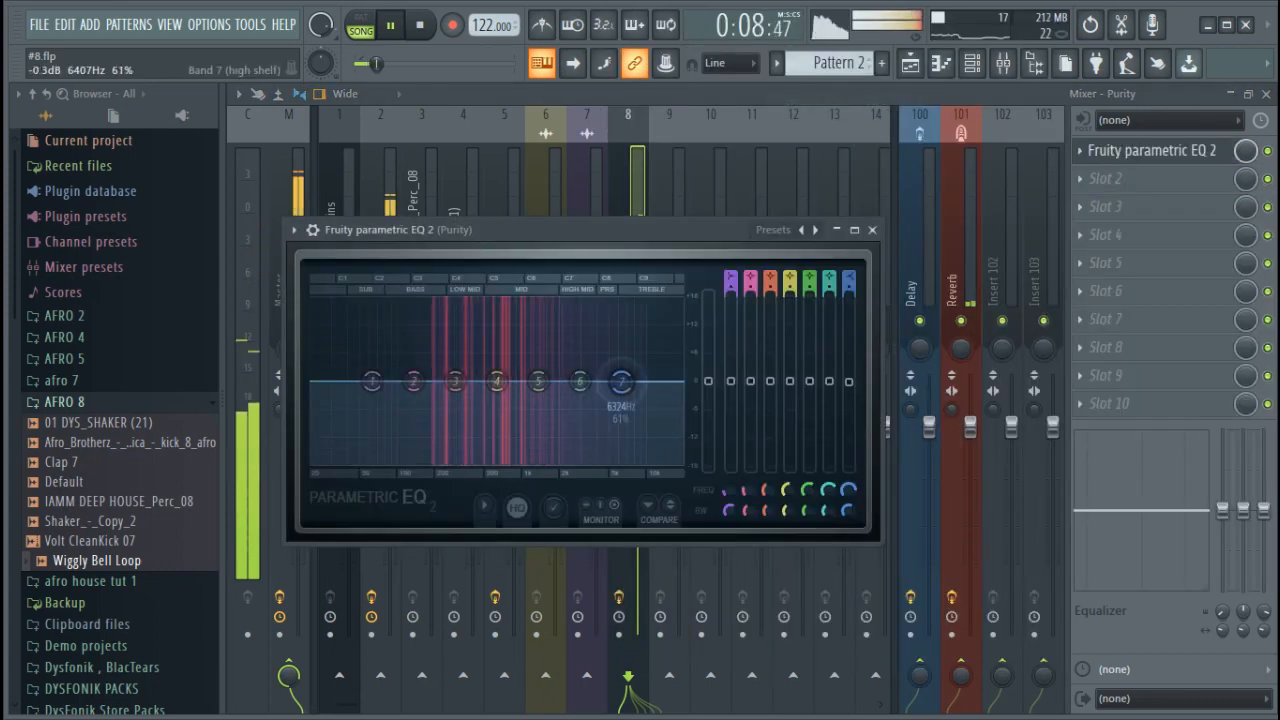
drag(373, 381, 335, 449)
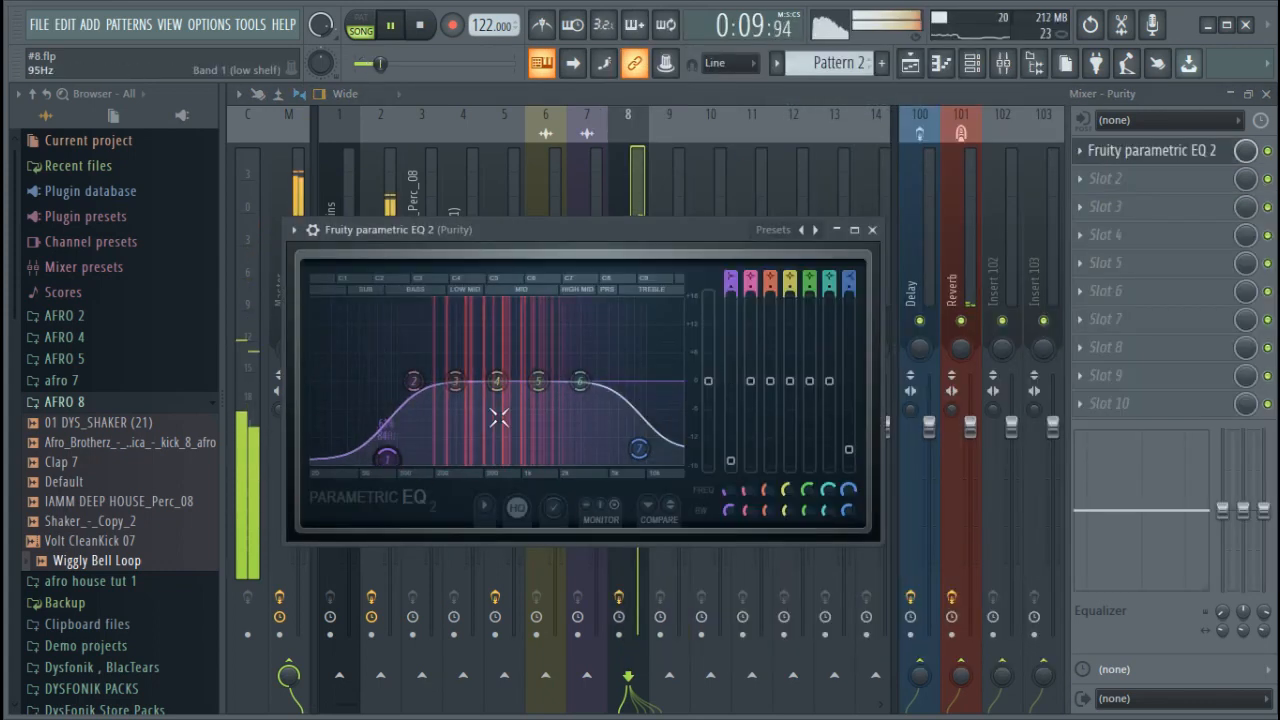
click(639, 186)
drag(628, 415, 635, 429)
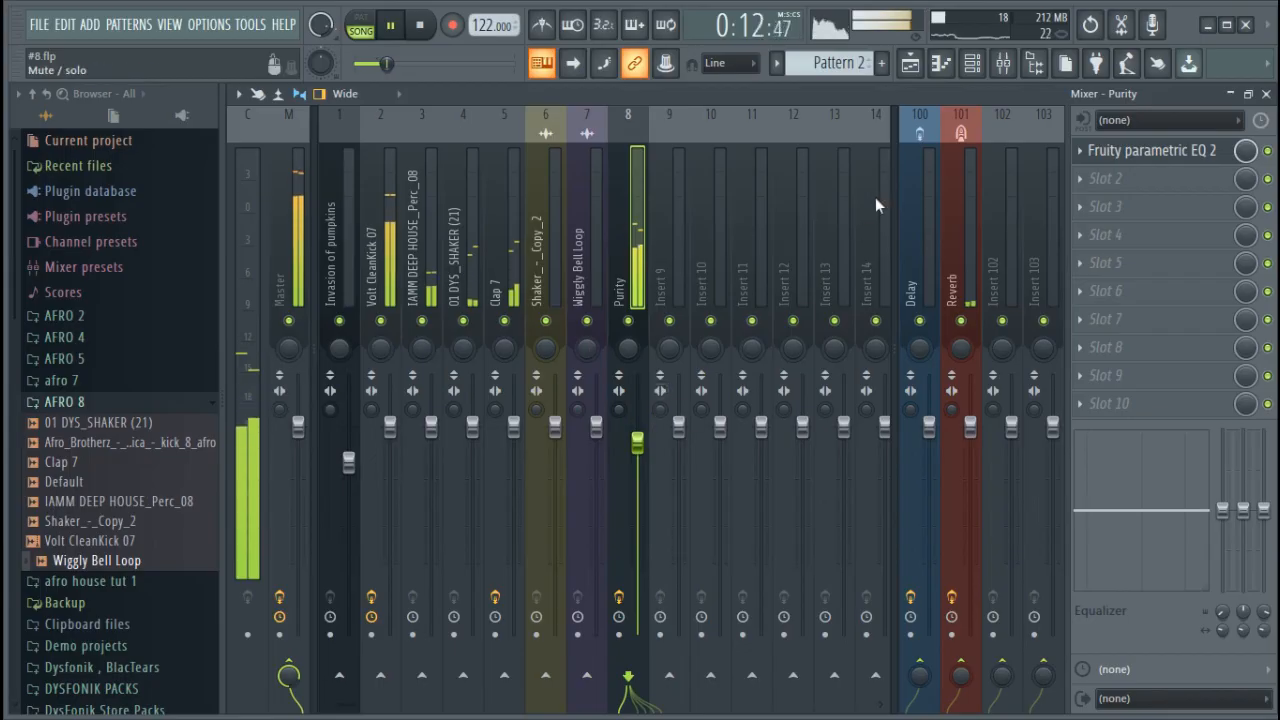
Unmute the reFX Nexus channel and look over the playlist arrangement while the song plays
click(971, 63)
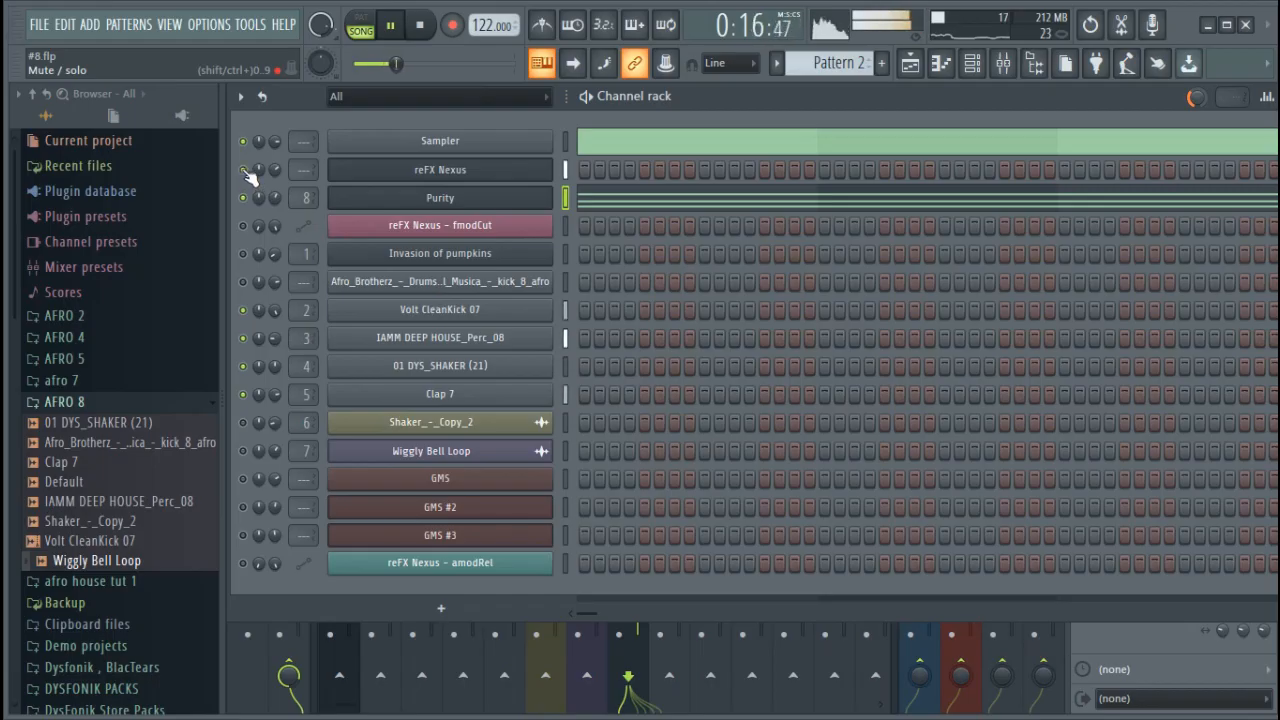
click(909, 64)
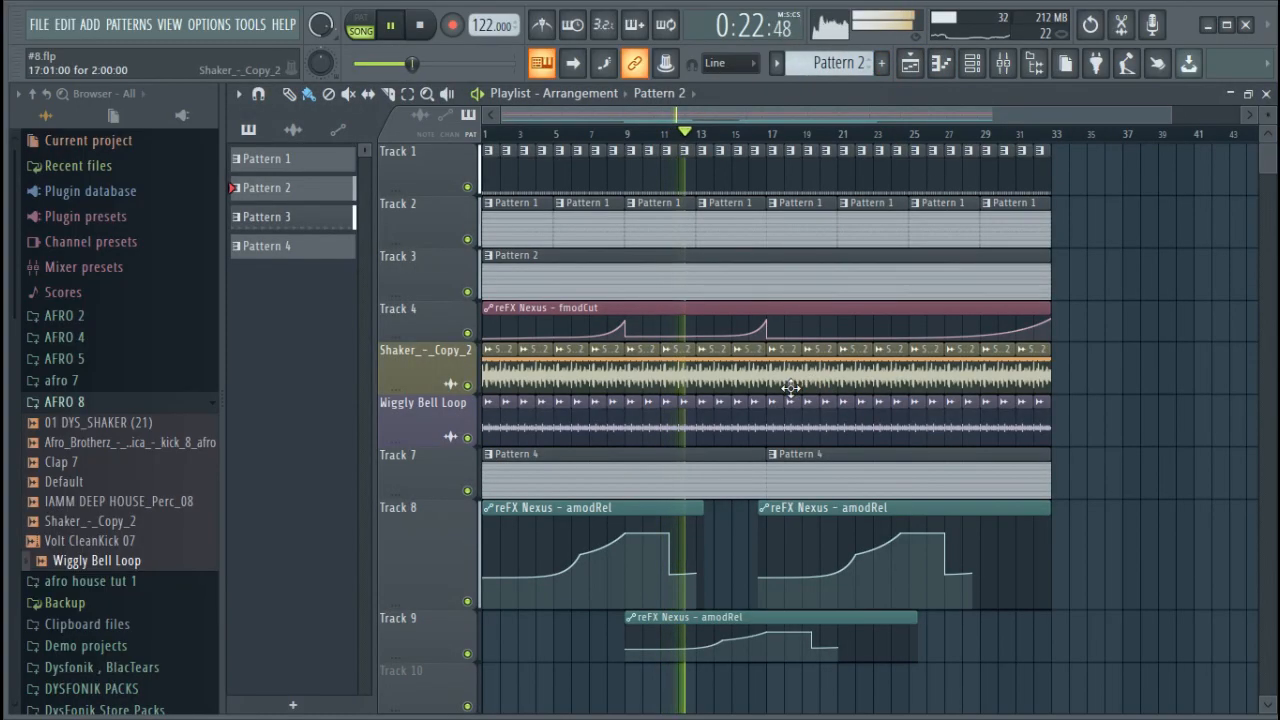
mouse_move(760, 564)
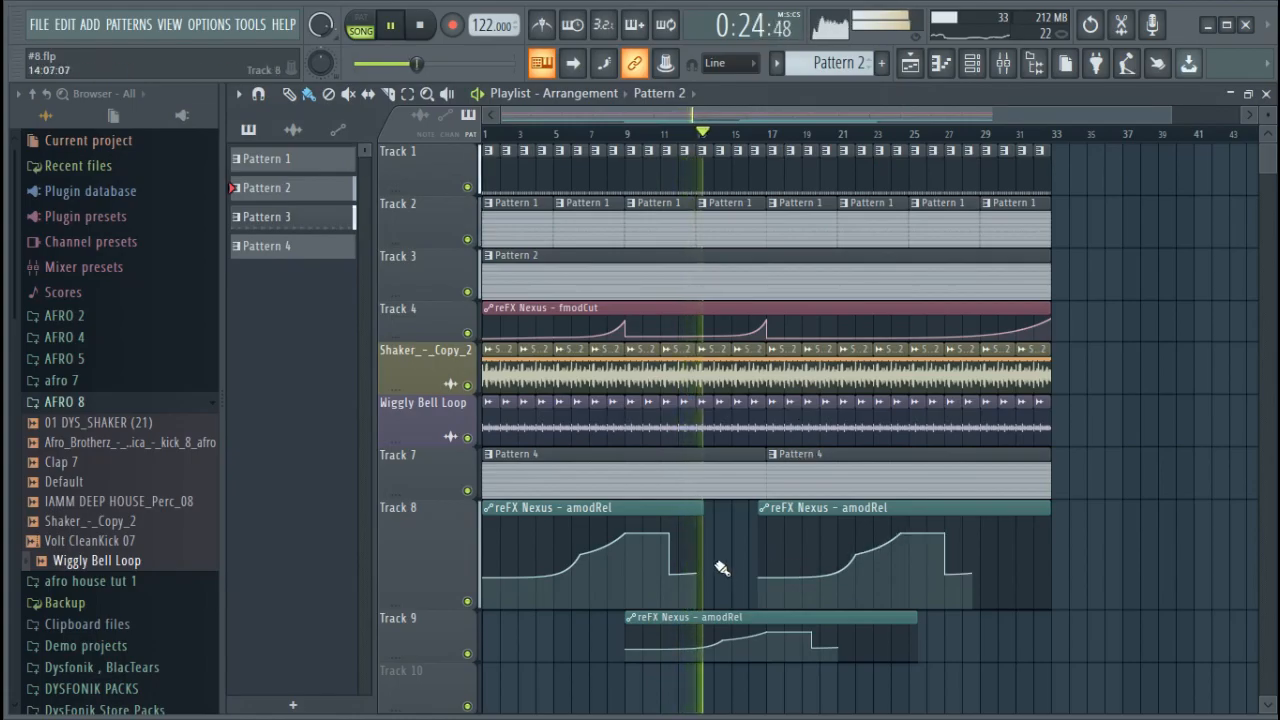
Switch to Pattern 1 and unmute the Invasion of pumpkins, Afro_Brotherz kick, Shaker_-_Copy_2 and Wiggly Bell Loop channels
click(973, 64)
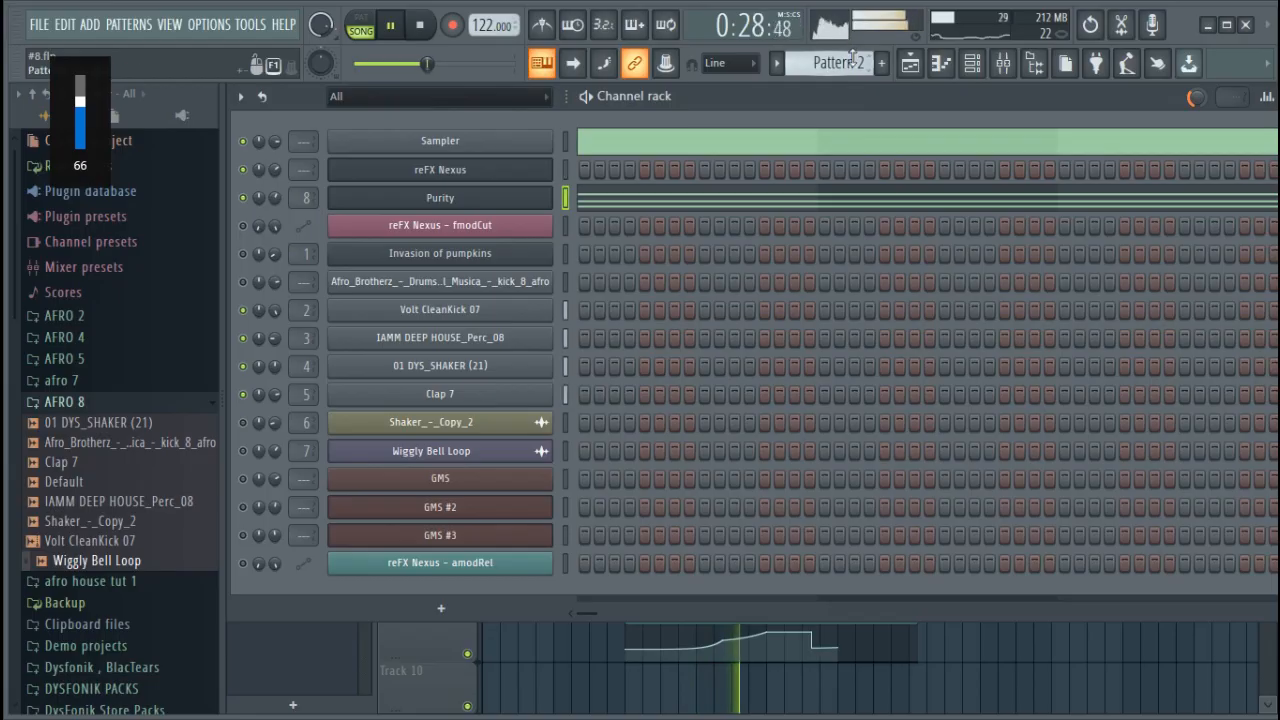
scroll(852, 62, down, 1)
scroll(852, 62, down, 1)
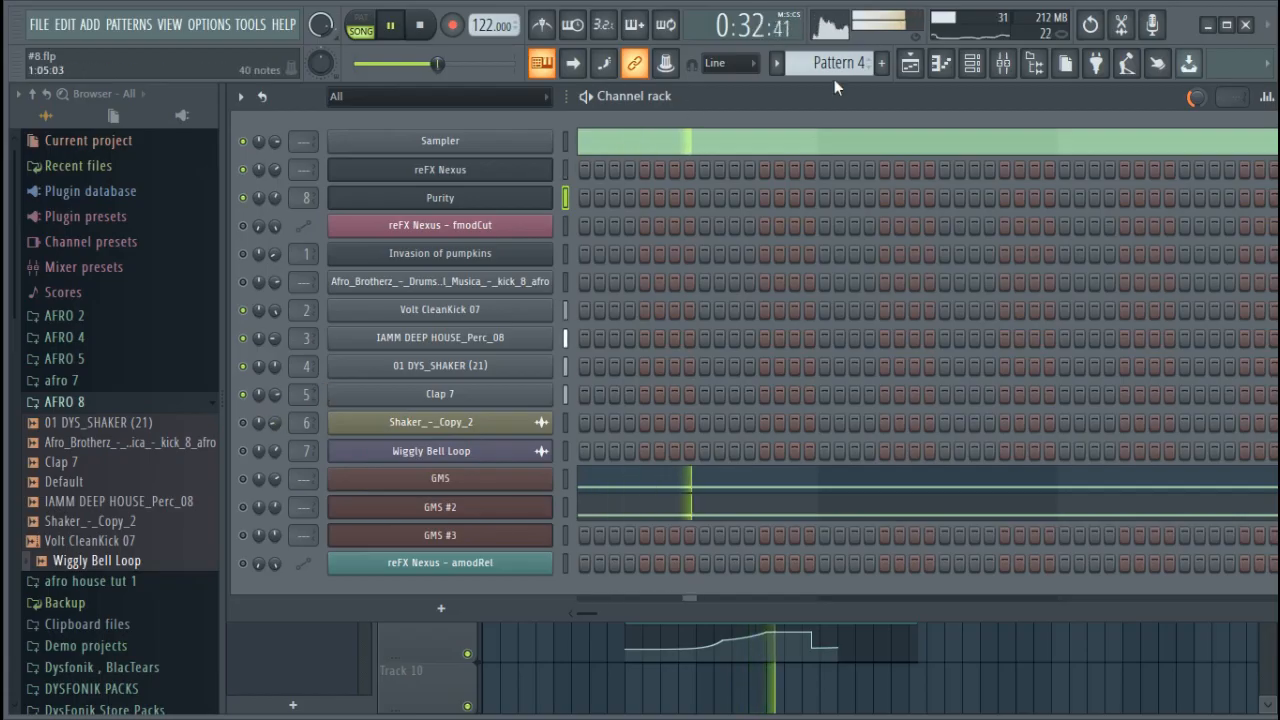
scroll(836, 62, down, 1)
scroll(836, 62, up, 4)
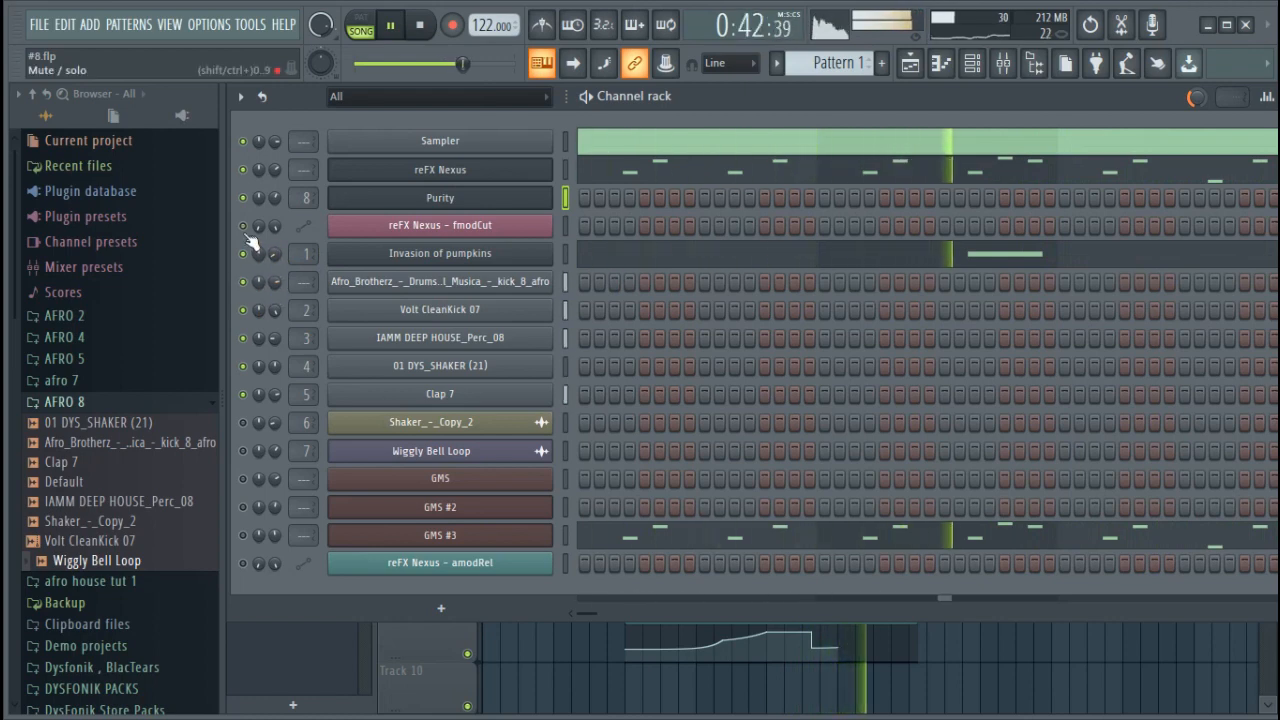
drag(243, 422, 250, 452)
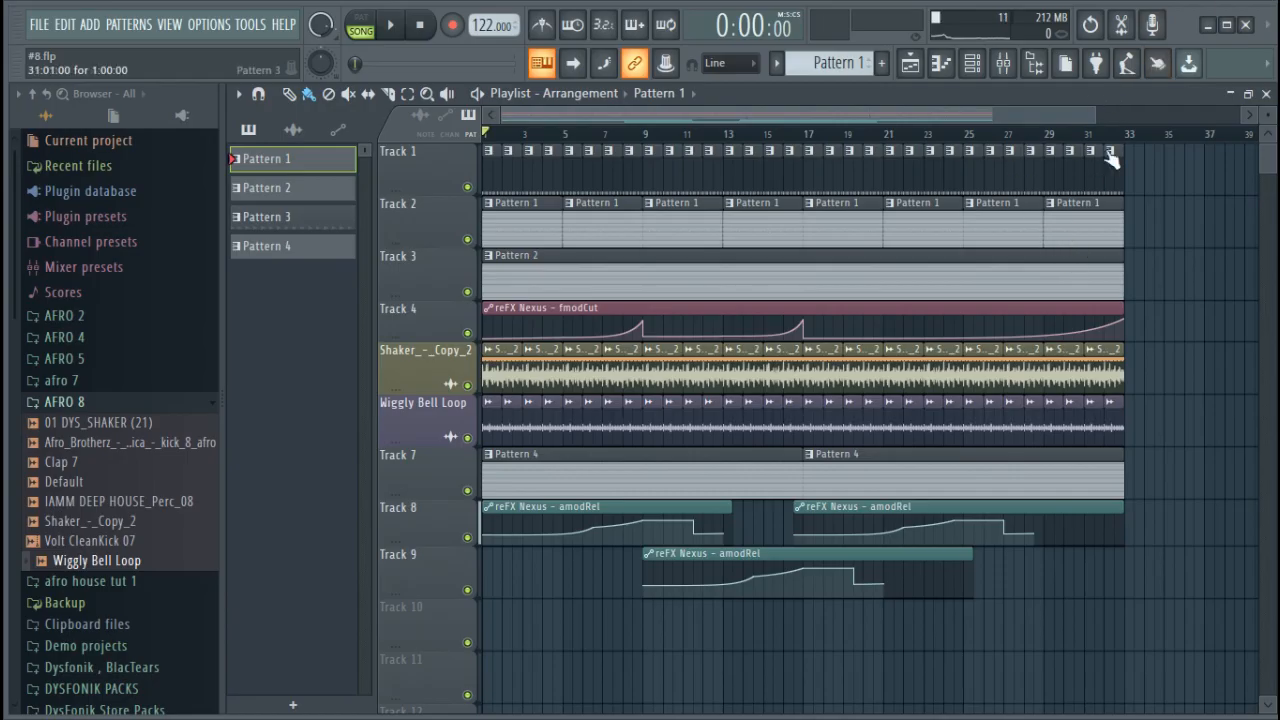
drag(1096, 107, 600, 150)
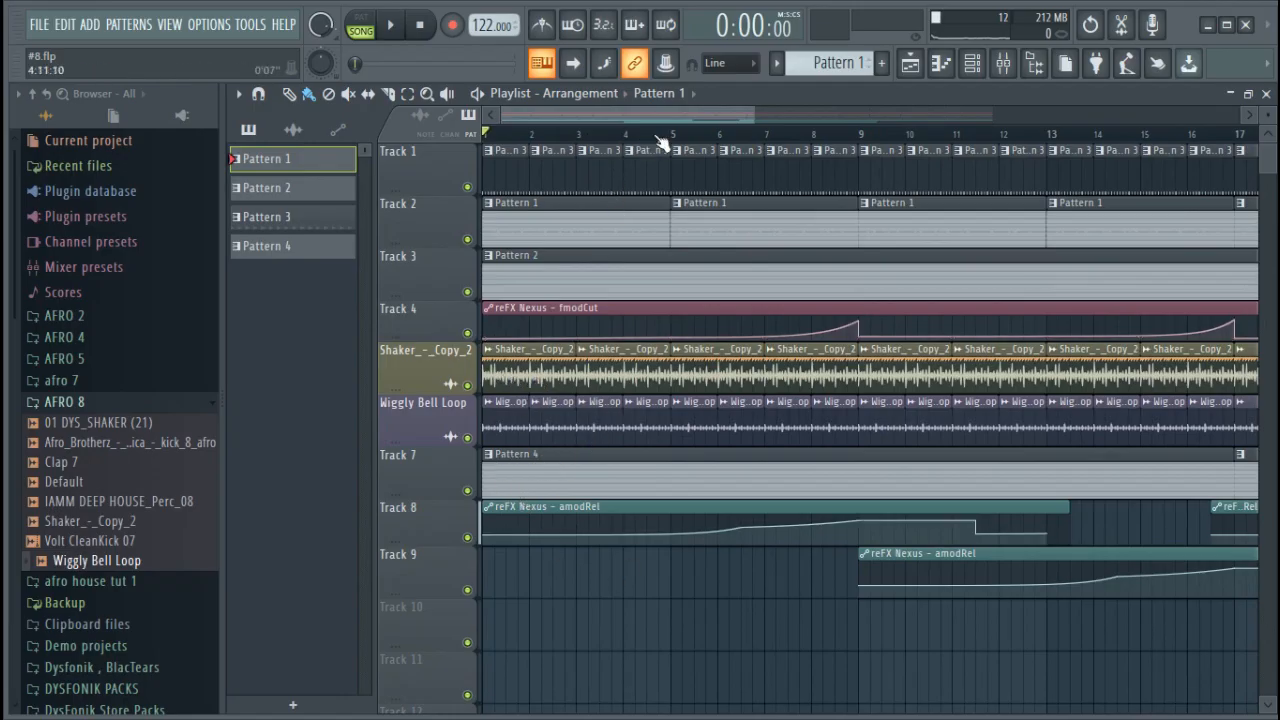
scroll(660, 140, down, 5)
scroll(655, 128, up, 4)
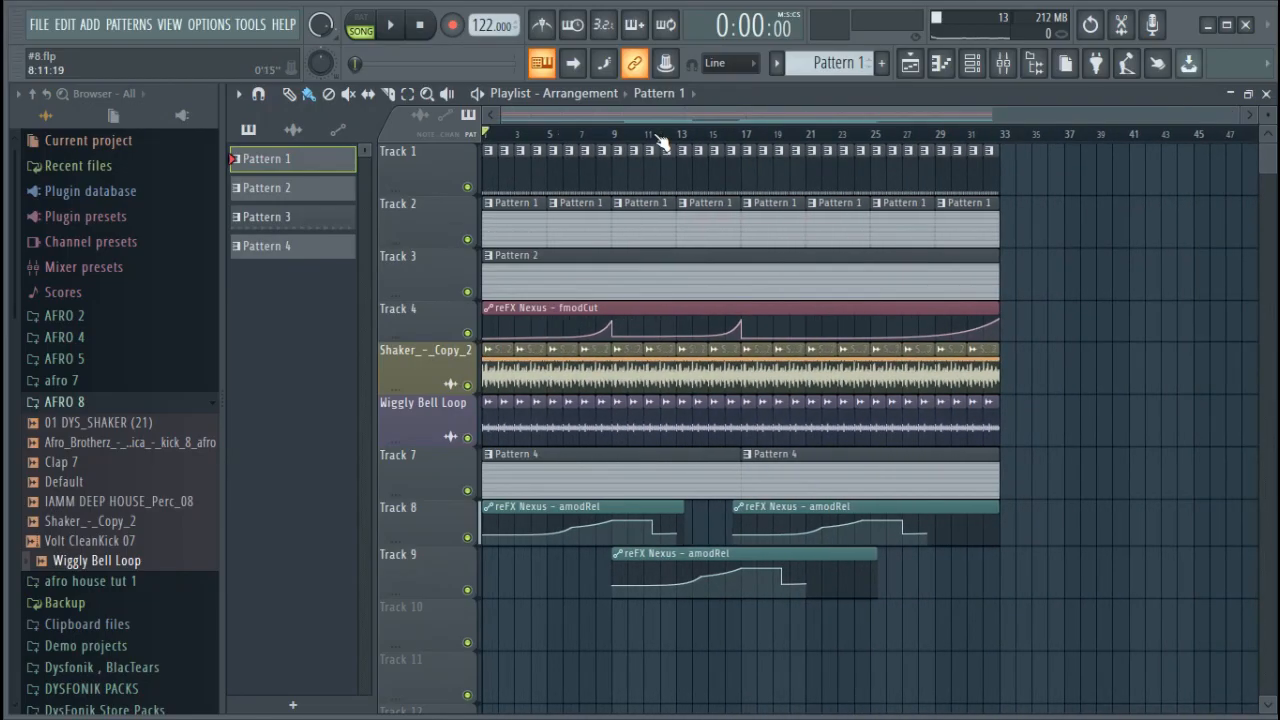